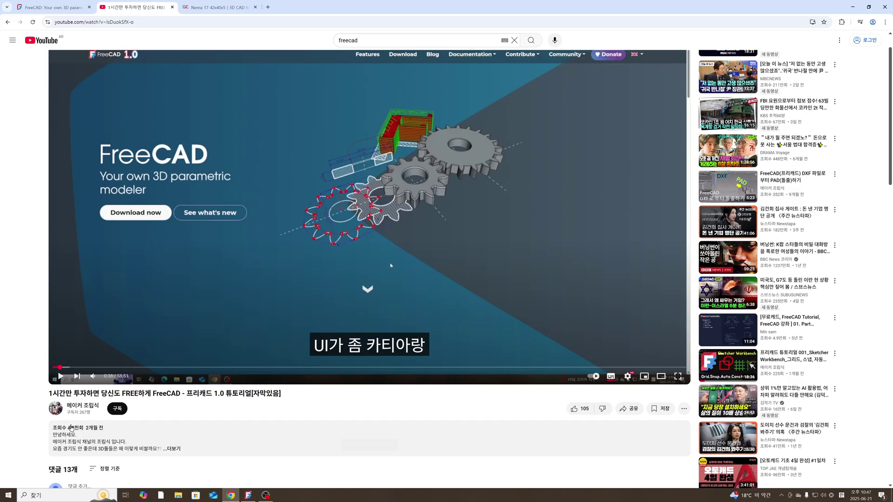
# - Read through the description and comments below the one-hour FreeCAD 1.0 tutorial video
pyautogui.moveTo(74, 431)
pyautogui.scroll(1, 241, 409)
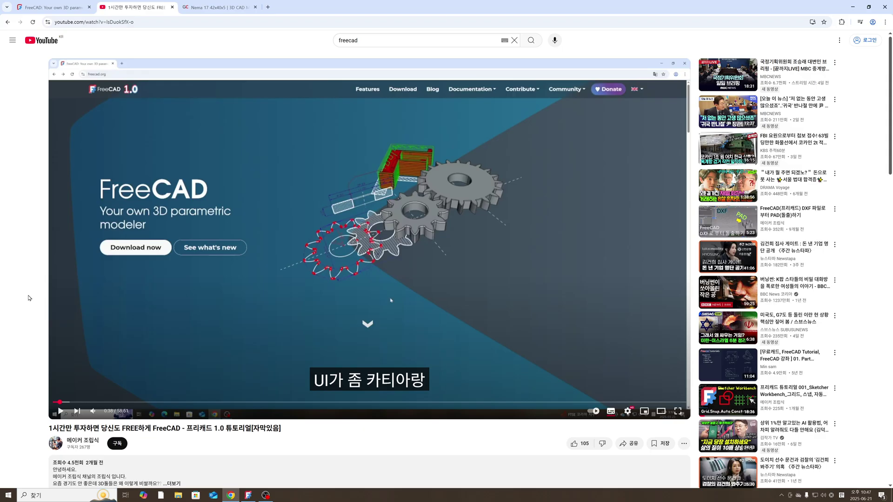
pyautogui.scroll(-3, 170, 331)
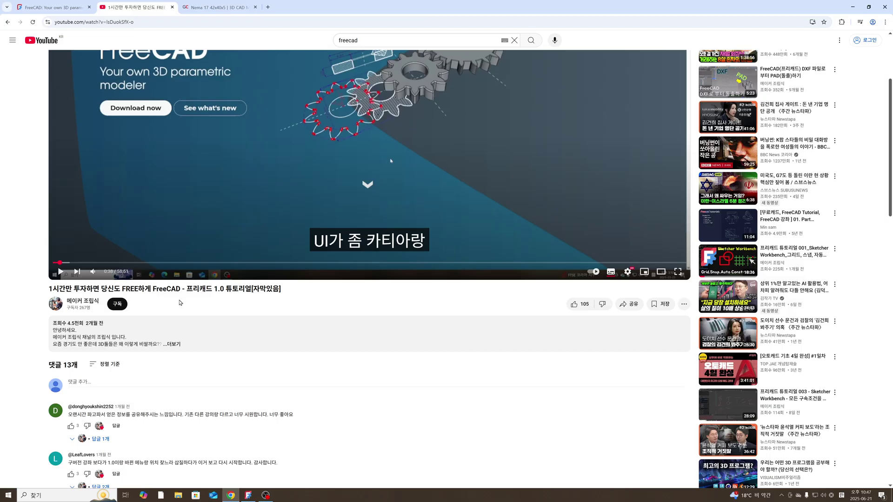
pyautogui.scroll(-3, 219, 309)
pyautogui.scroll(-4, 218, 309)
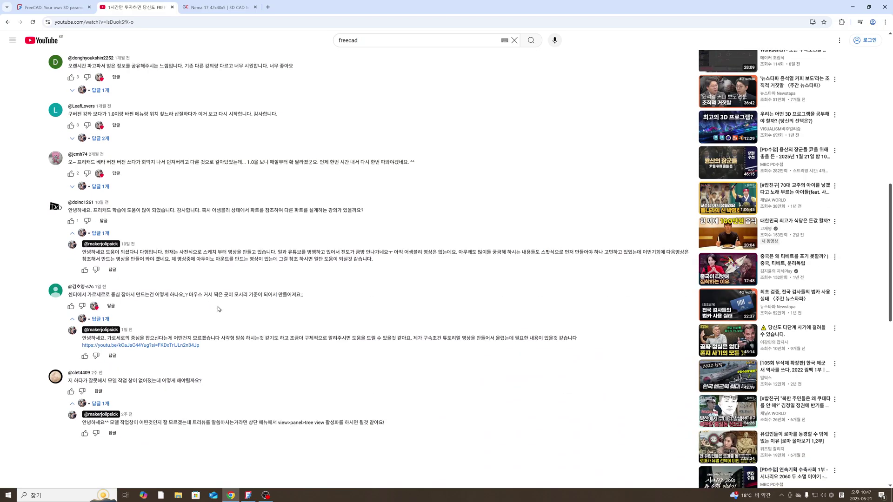
pyautogui.scroll(2, 207, 306)
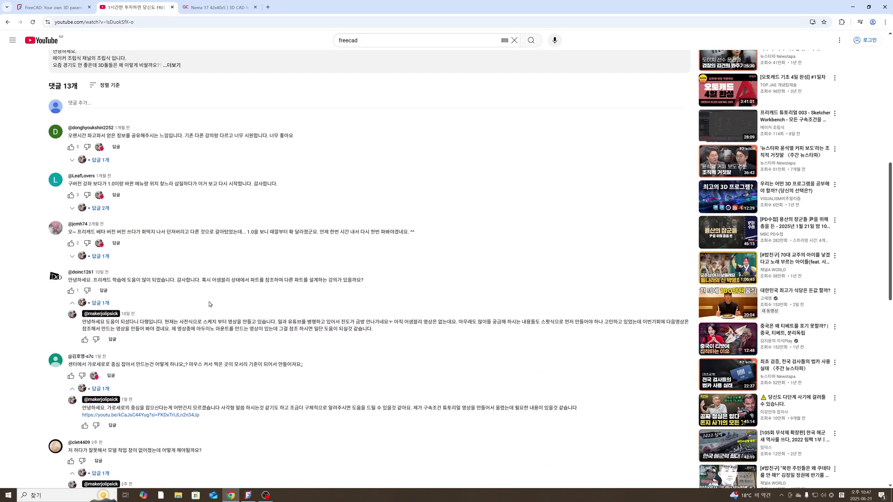
pyautogui.scroll(2, 208, 305)
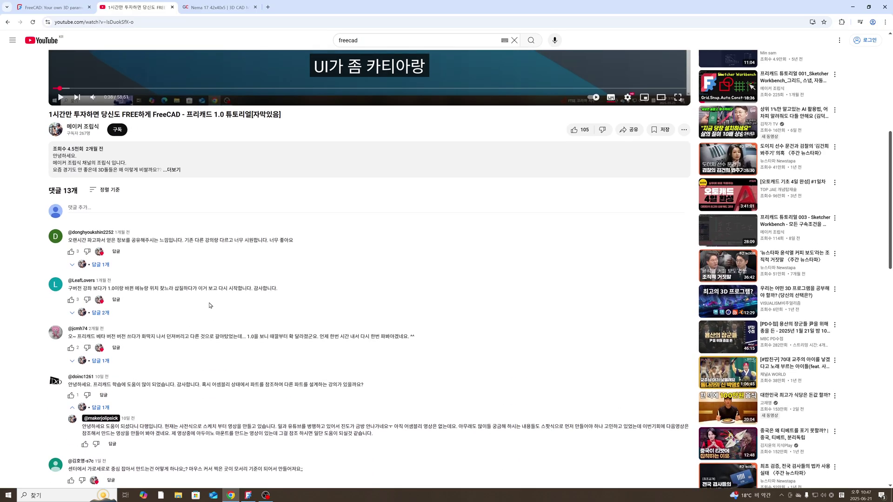
pyautogui.scroll(3, 211, 305)
pyautogui.scroll(2, 227, 301)
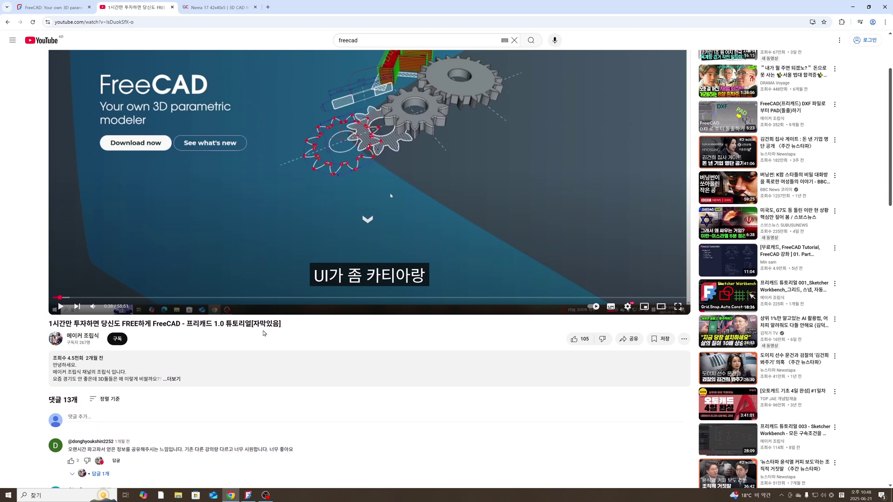
pyautogui.scroll(-2, 265, 334)
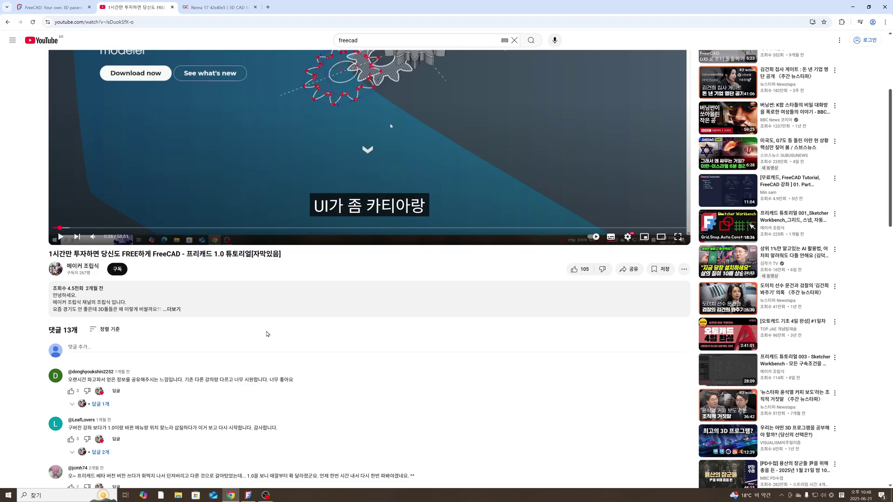
pyautogui.scroll(-1, 267, 334)
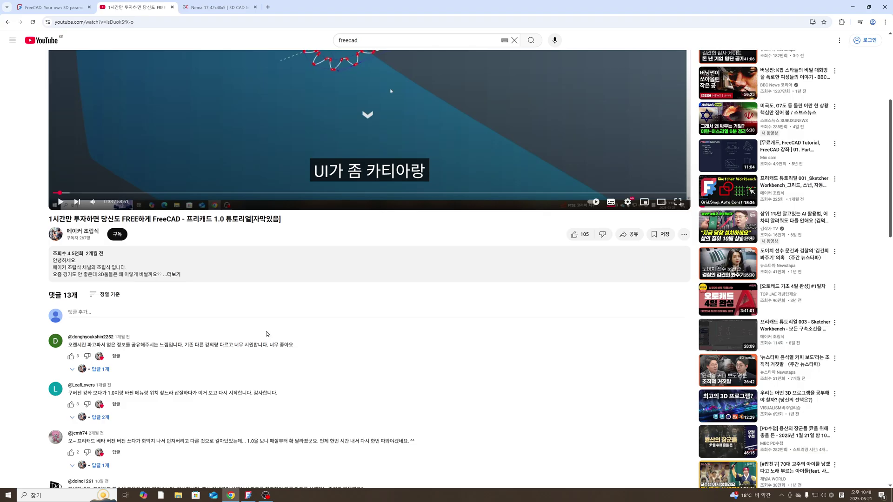
pyautogui.scroll(5, 266, 334)
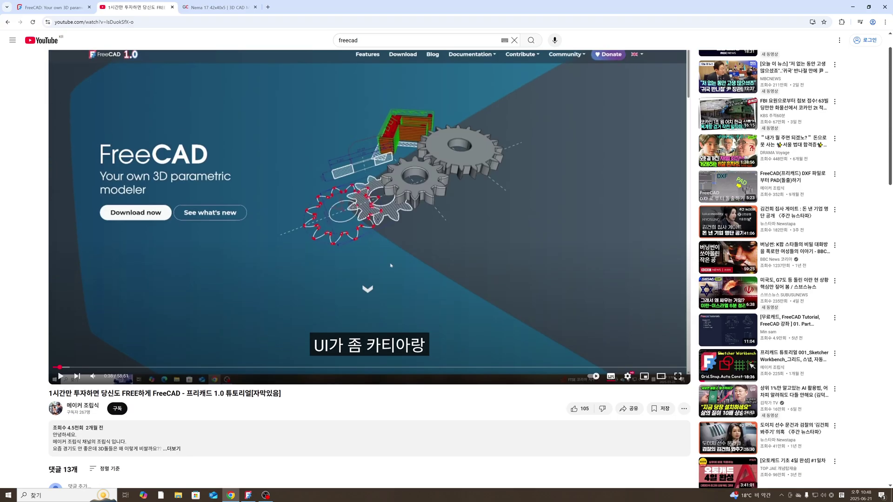
# - Switch to FreeCAD and look over the list of available workbenches
pyautogui.click(251, 496)
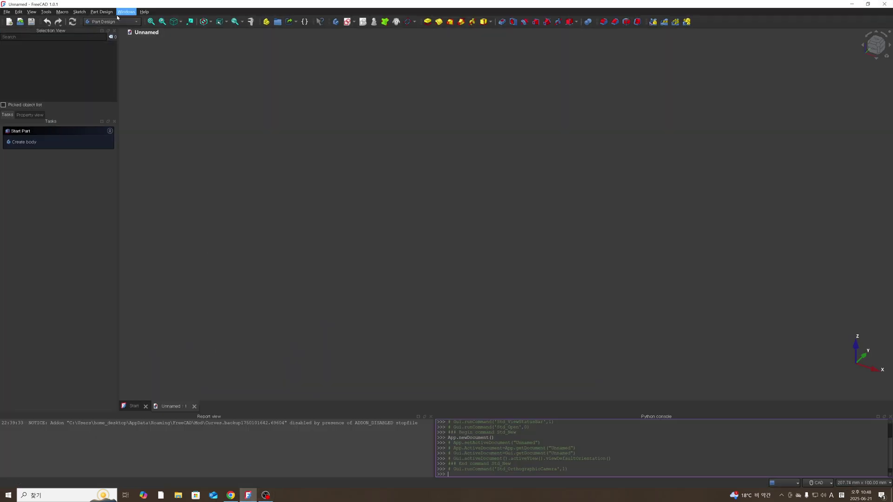
pyautogui.click(129, 22)
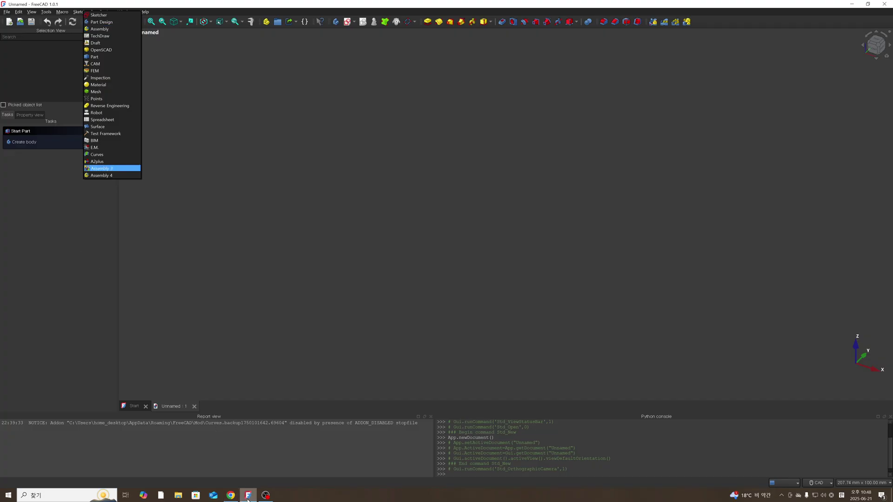
# - Switch back to the browser and examine the comment asking about designing one part by referencing another within an assembly
pyautogui.click(230, 499)
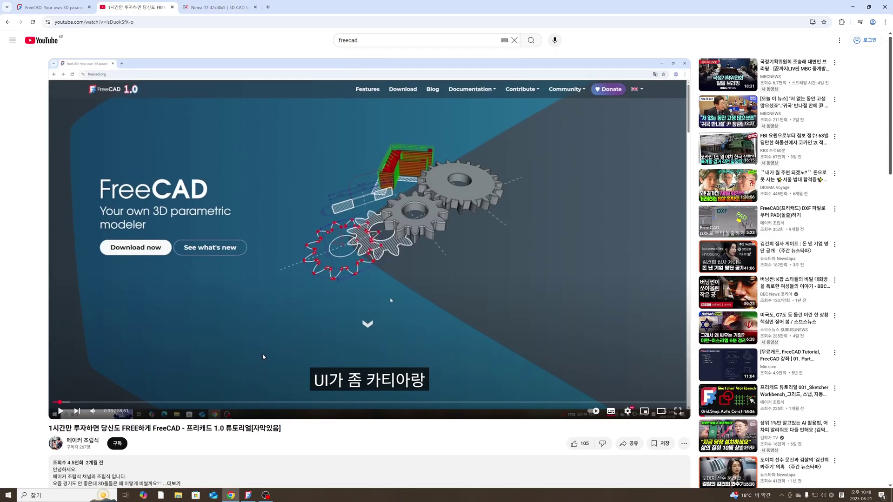
pyautogui.scroll(-4, 262, 354)
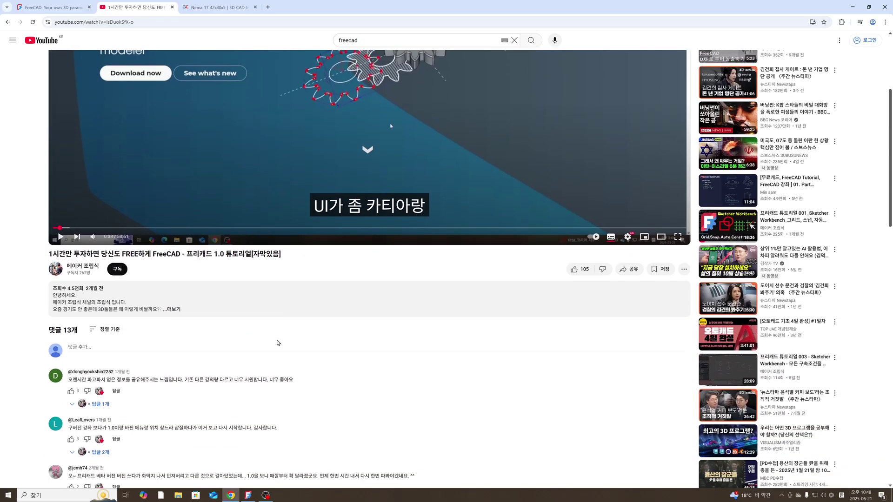
pyautogui.scroll(-4, 278, 342)
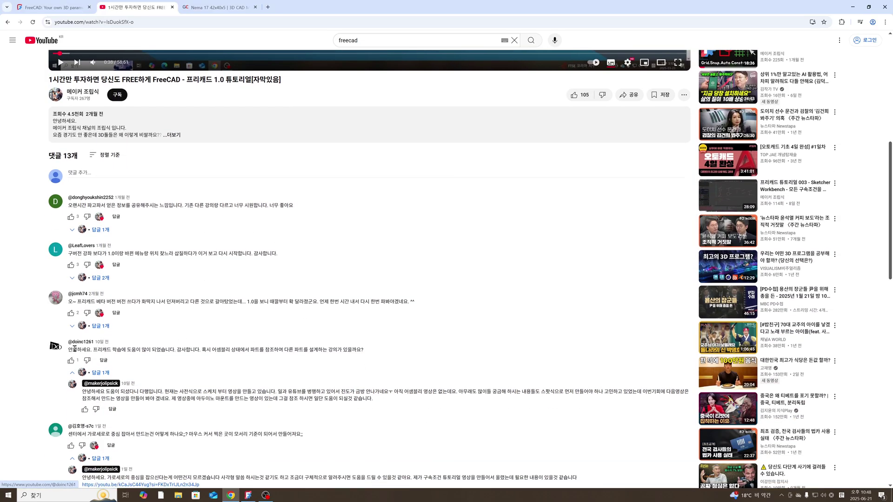
pyautogui.moveTo(72, 349); pyautogui.dragTo(371, 352)
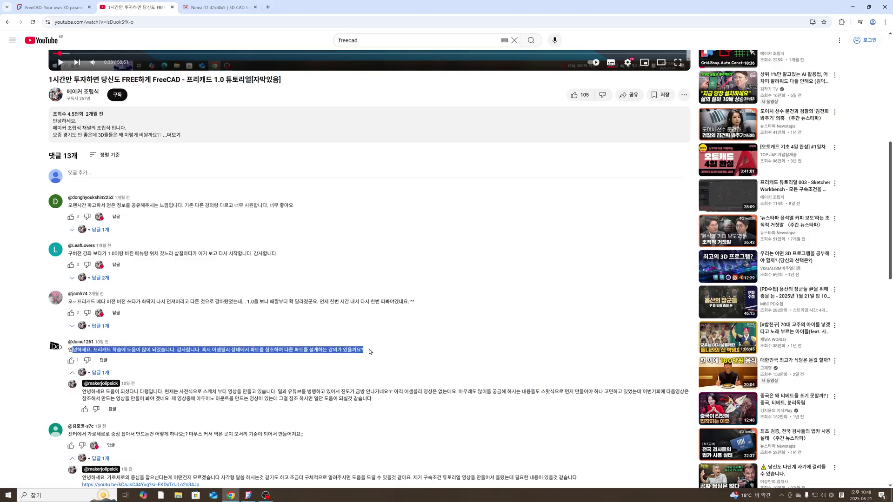
pyautogui.click(310, 382)
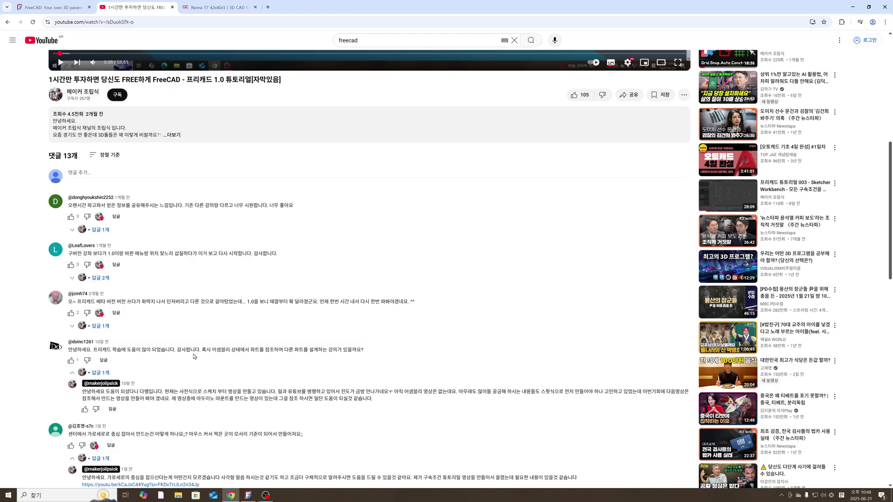
pyautogui.moveTo(196, 351); pyautogui.dragTo(369, 356)
pyautogui.click(385, 356)
pyautogui.scroll(8, 337, 361)
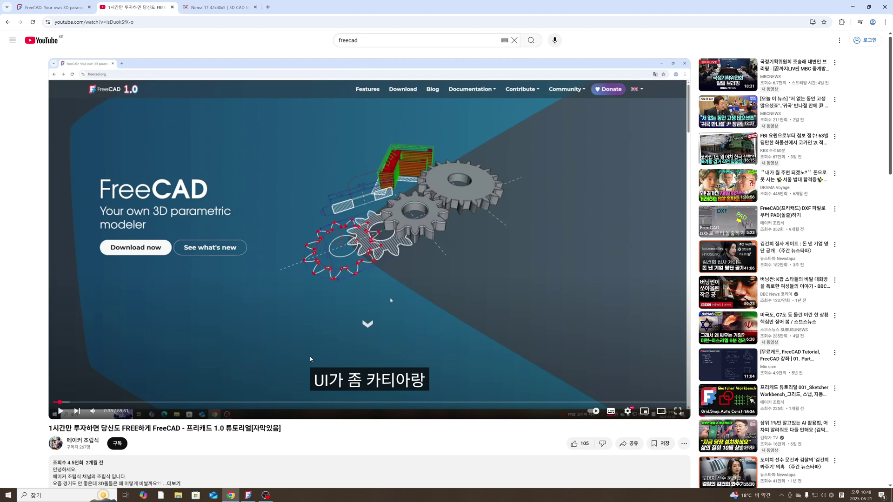
# - Switch to FreeCAD and check the Assembly entry in the list of workbenches
pyautogui.click(248, 494)
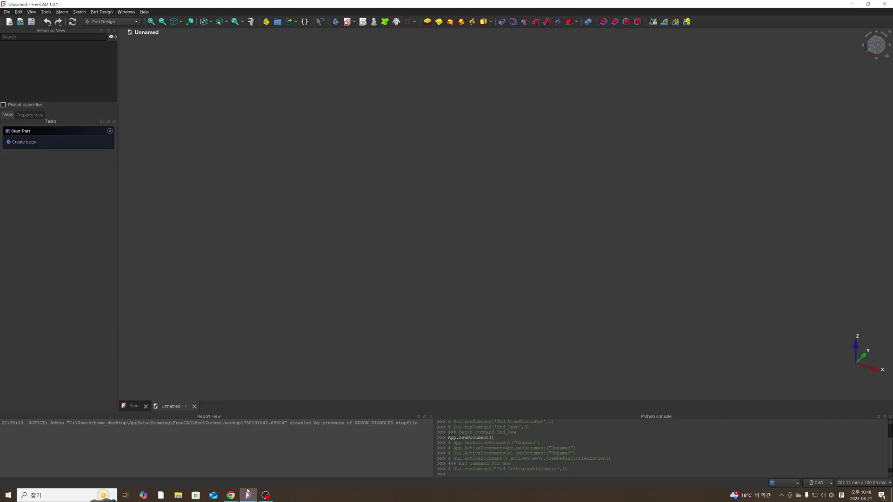
pyautogui.click(110, 22)
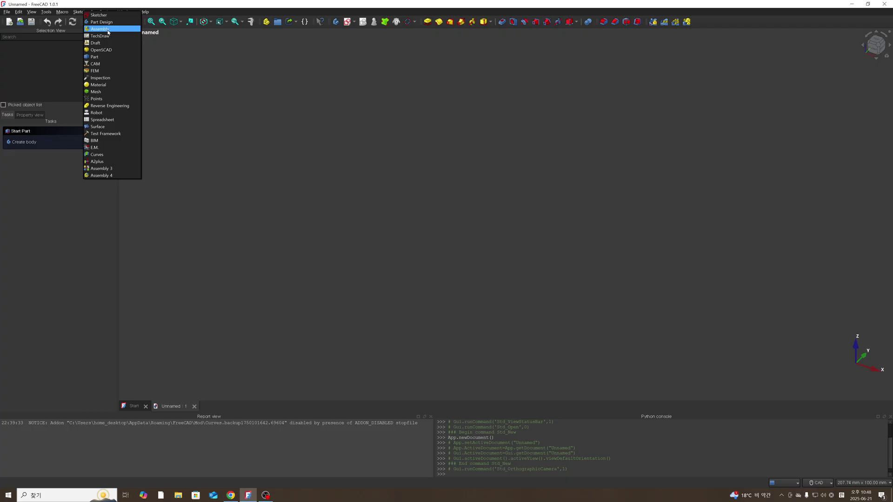
# - Return to the video page in the browser and review the viewer comments and replies again
pyautogui.click(231, 496)
pyautogui.scroll(-5, 252, 344)
pyautogui.scroll(-1, 252, 344)
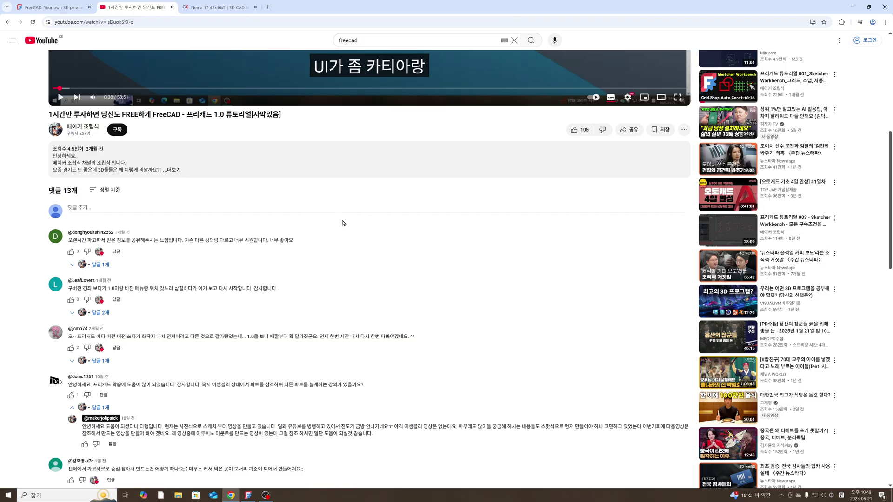
pyautogui.scroll(3, 346, 223)
pyautogui.scroll(4, 346, 224)
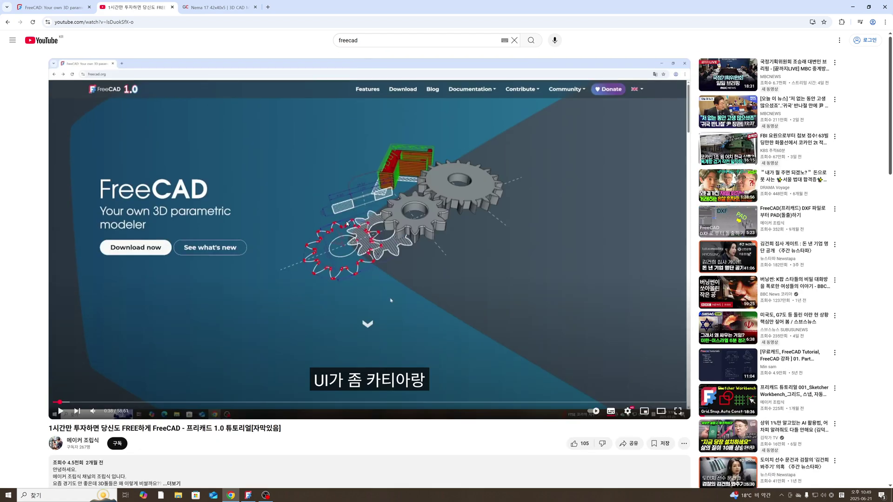
pyautogui.scroll(-10, 347, 224)
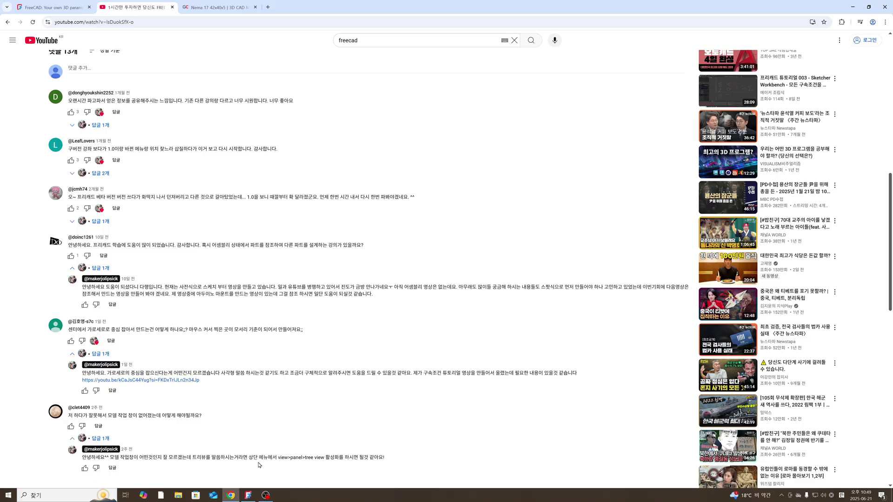
# - Switch to FreeCAD, create a new empty document and close the older Unnamed document
pyautogui.click(248, 495)
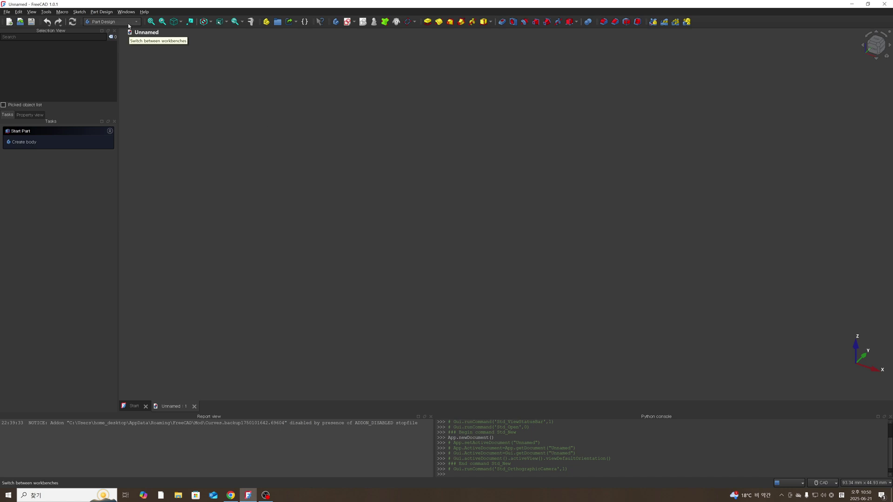
pyautogui.click(9, 21)
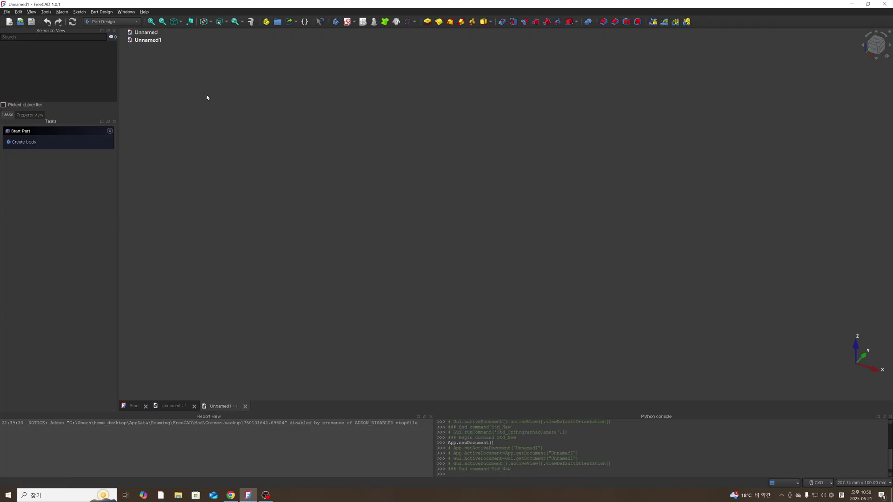
pyautogui.click(153, 40)
pyautogui.click(145, 32)
pyautogui.rightClick(151, 32)
pyautogui.click(176, 80)
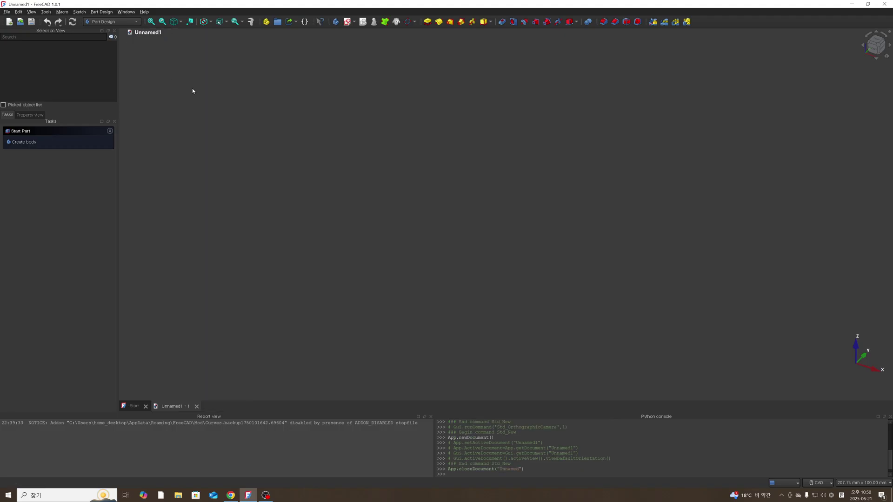
# - Start saving the new document and browse to the record_video/edit_video folder on the DATA (D:) drive
pyautogui.click(32, 22)
pyautogui.click(224, 123)
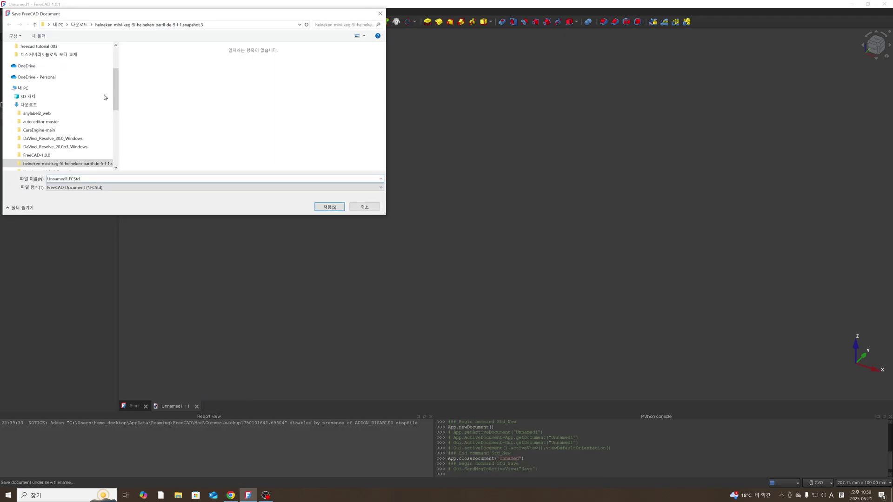
pyautogui.scroll(2, 66, 111)
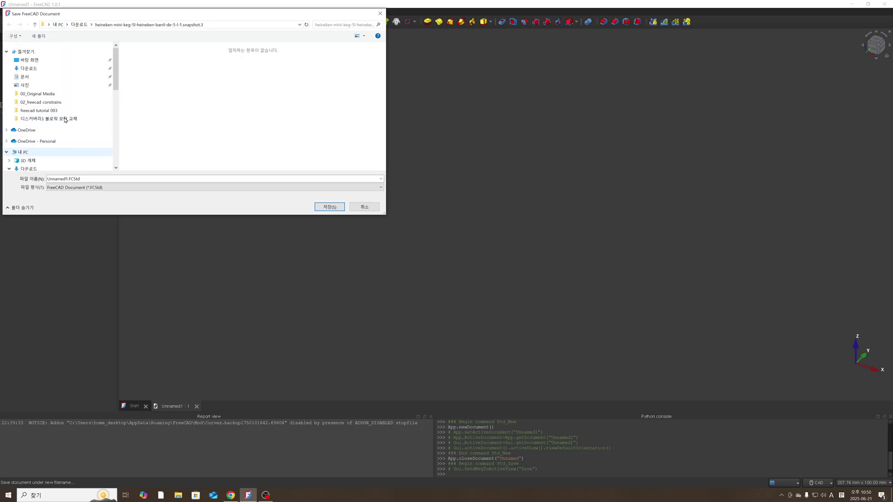
pyautogui.click(77, 24)
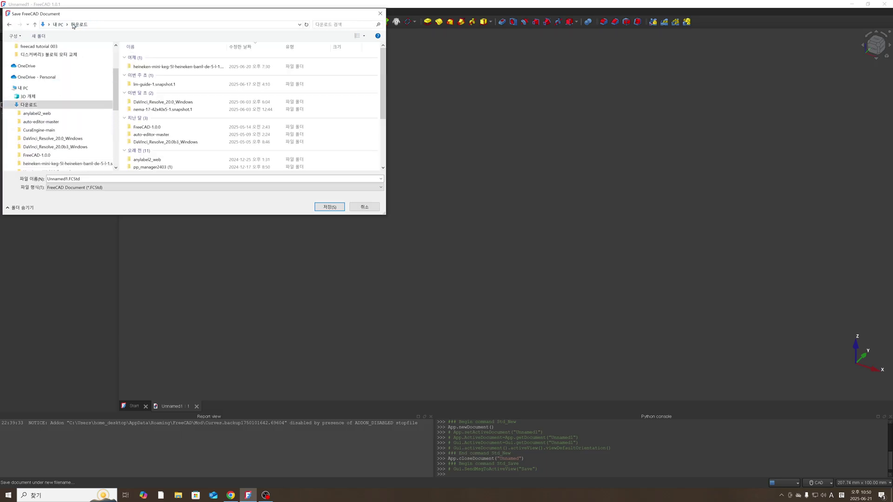
pyautogui.scroll(-4, 31, 96)
pyautogui.scroll(-3, 32, 102)
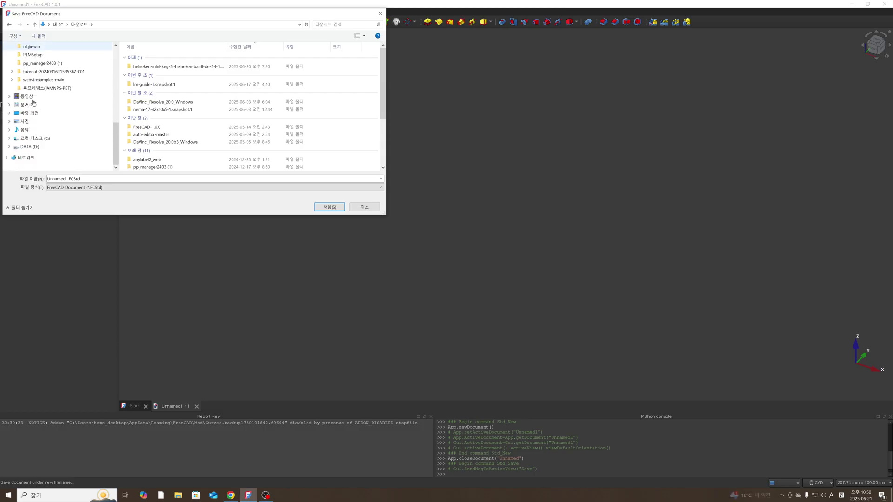
pyautogui.click(32, 147)
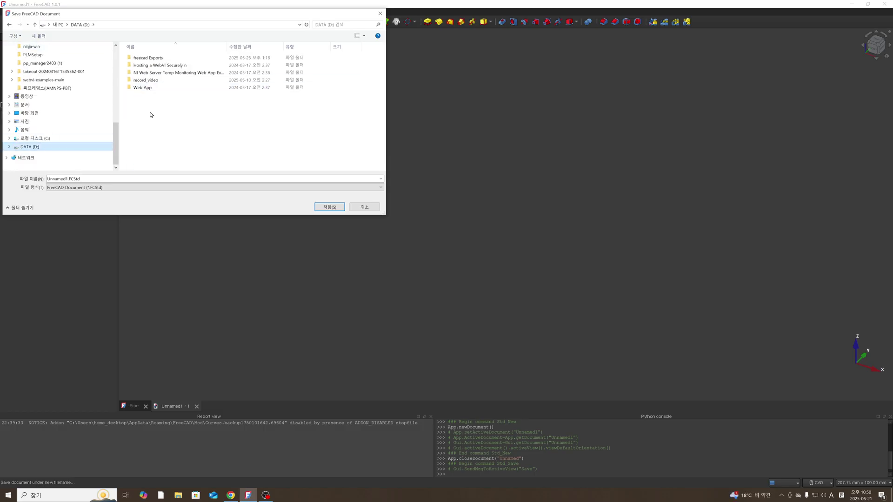
pyautogui.click(156, 81)
pyautogui.doubleClick(157, 82)
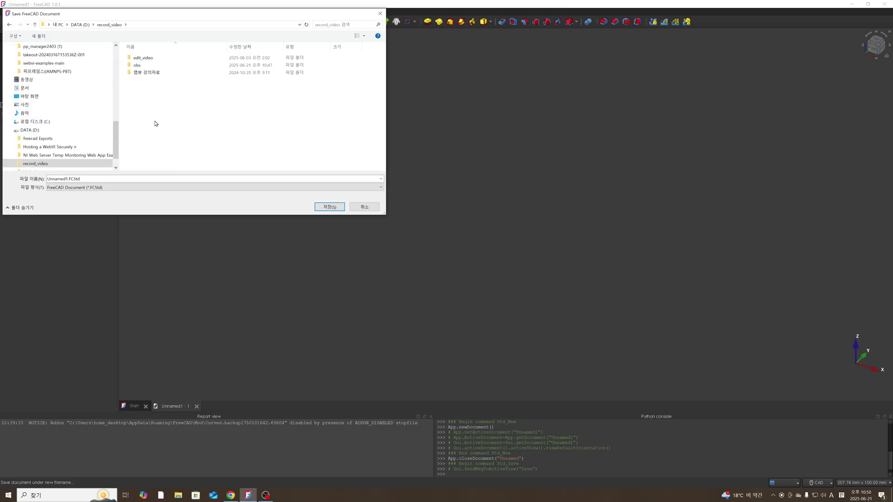
pyautogui.doubleClick(144, 59)
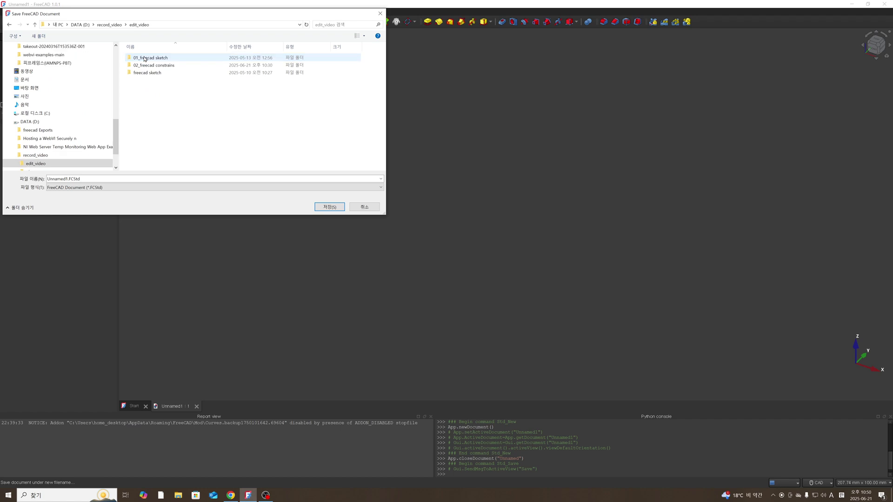
# - Create a new folder named tip01_assembly inside edit_video
pyautogui.click(38, 36)
pyautogui.write('03')
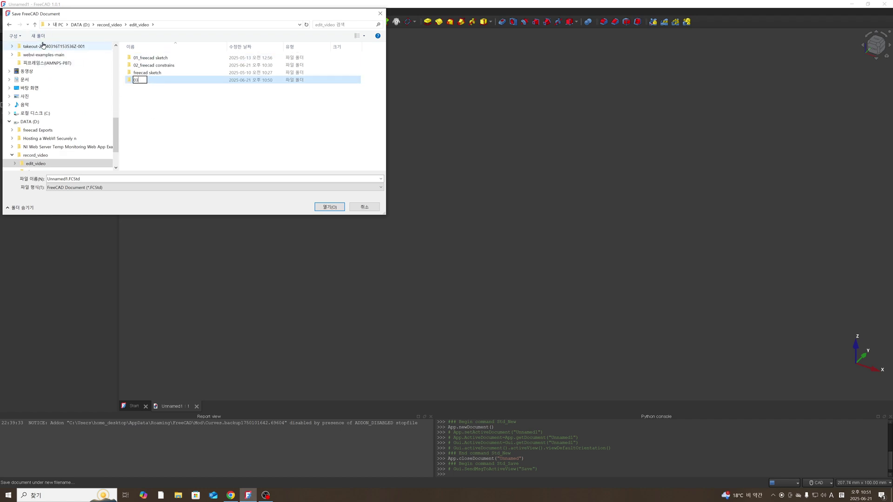
pyautogui.press('BackSpace')
pyautogui.press('BackSpace')
pyautogui.write('tip01_assem')
pyautogui.press('Return')
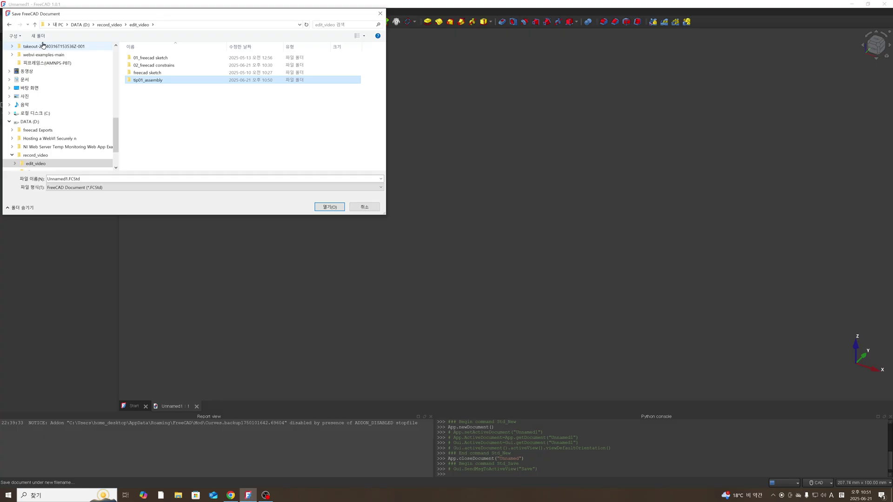
# - Save the document as mount in the tip01_assembly folder
pyautogui.doubleClick(171, 82)
pyautogui.click(138, 175)
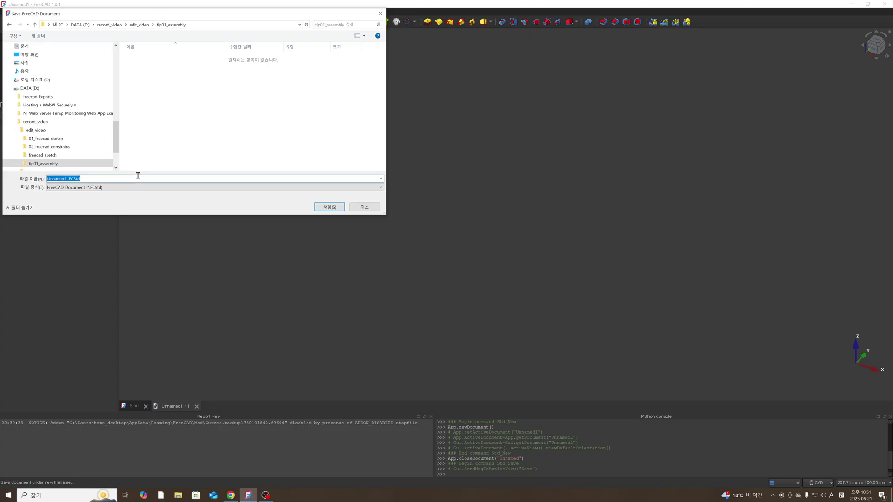
pyautogui.write('mount')
pyautogui.press('Return')
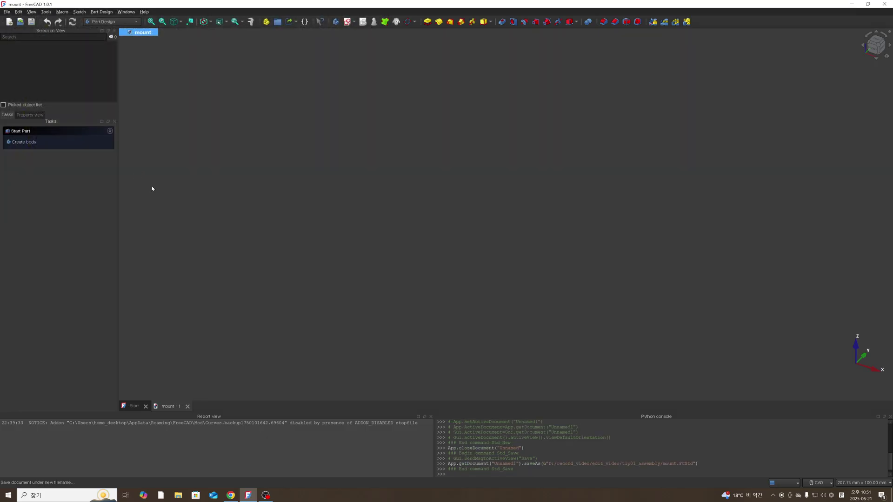
pyautogui.click(268, 187)
pyautogui.click(215, 96)
pyautogui.click(20, 22)
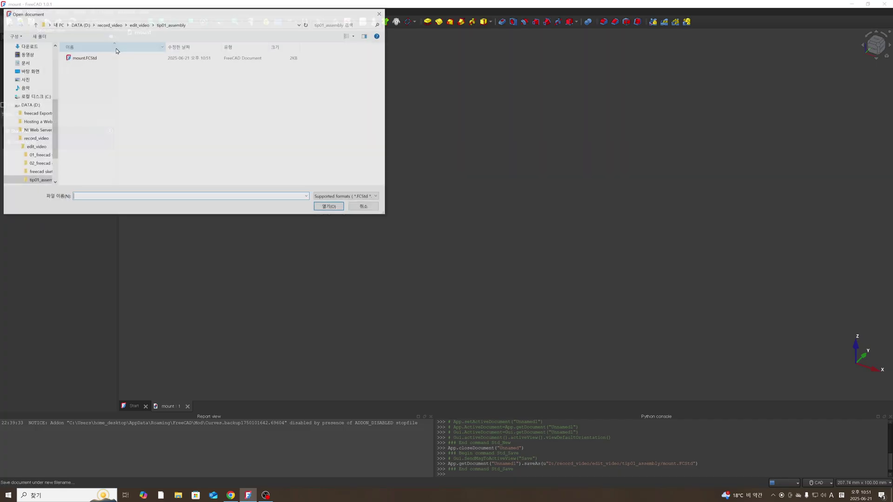
pyautogui.click(364, 207)
# - Start importing a file into the mount document and browse the Downloads folder for a motor model
pyautogui.click(7, 11)
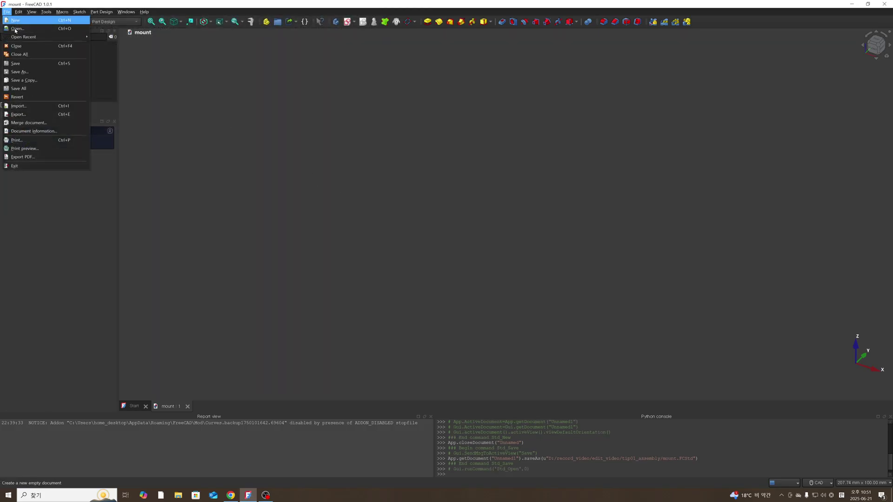
pyautogui.click(23, 106)
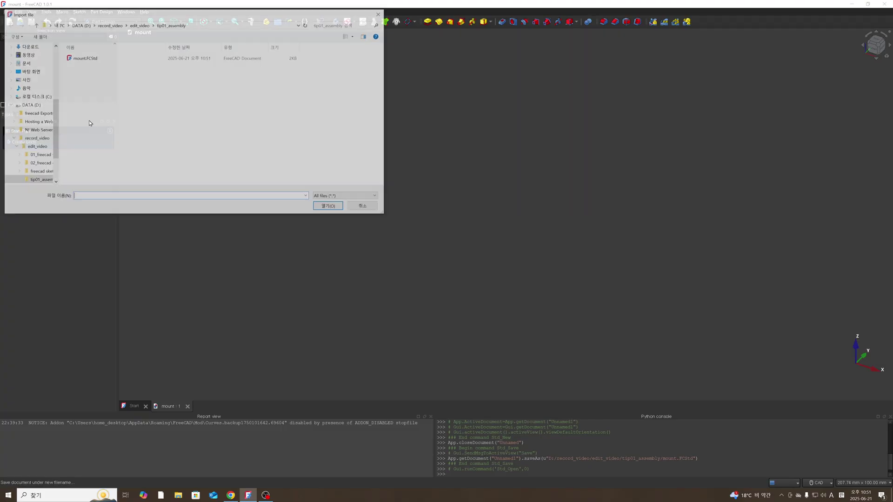
pyautogui.click(28, 46)
pyautogui.scroll(-1, 138, 114)
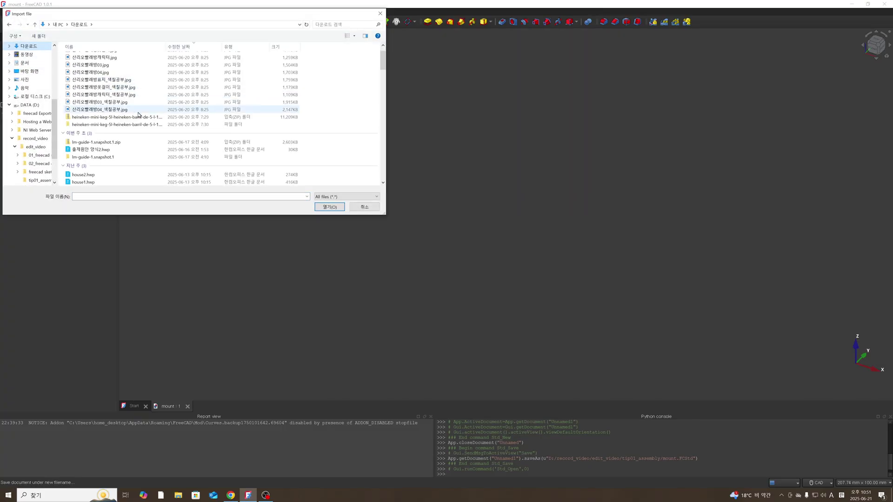
pyautogui.scroll(1, 138, 114)
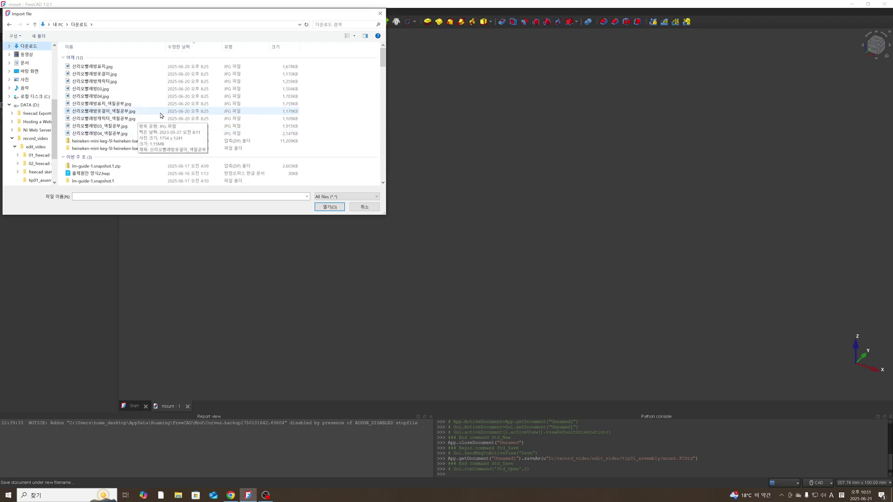
pyautogui.scroll(-5, 160, 117)
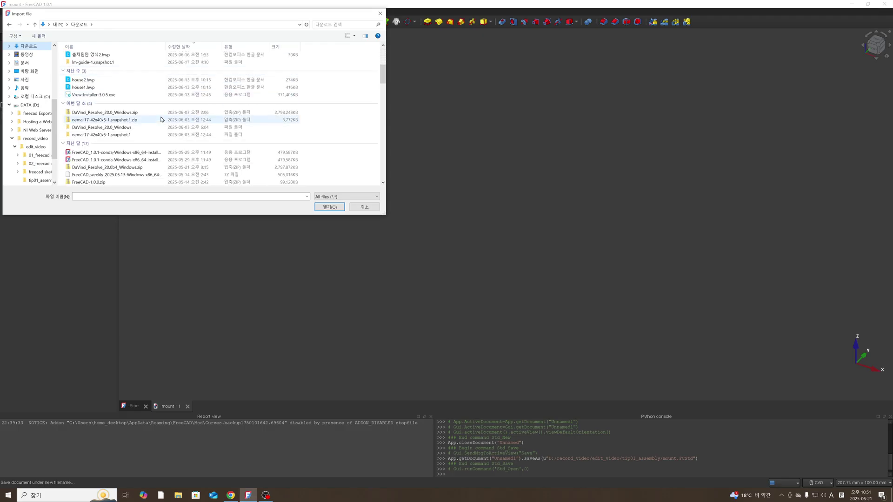
pyautogui.scroll(5, 161, 120)
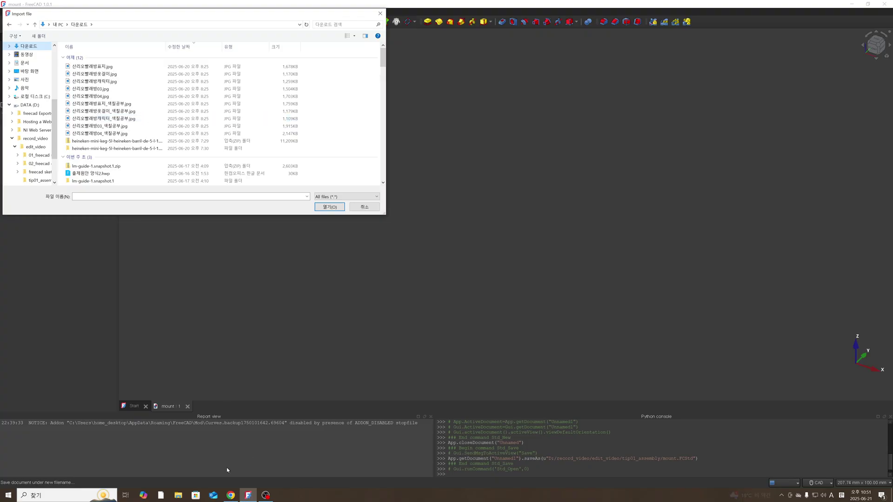
# - Switch to the browser and download the Nema 17 42x40x5 stepper motor files from its GrabCAD page
pyautogui.click(230, 494)
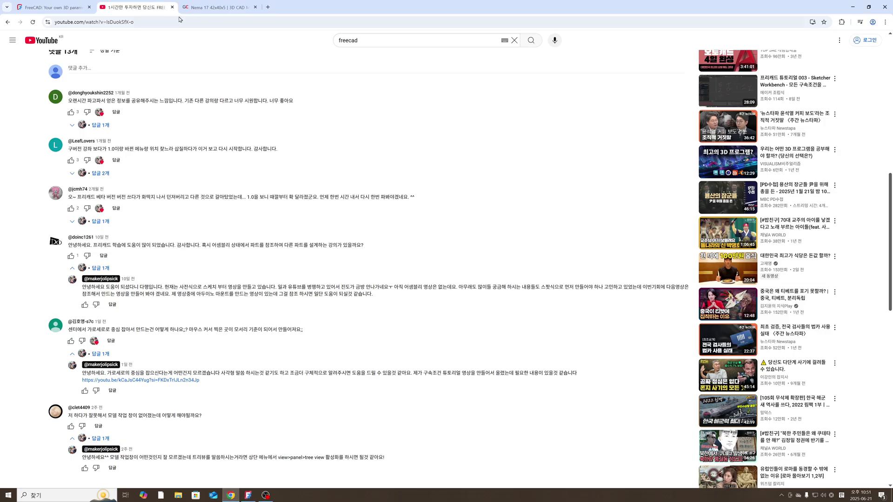
pyautogui.click(190, 7)
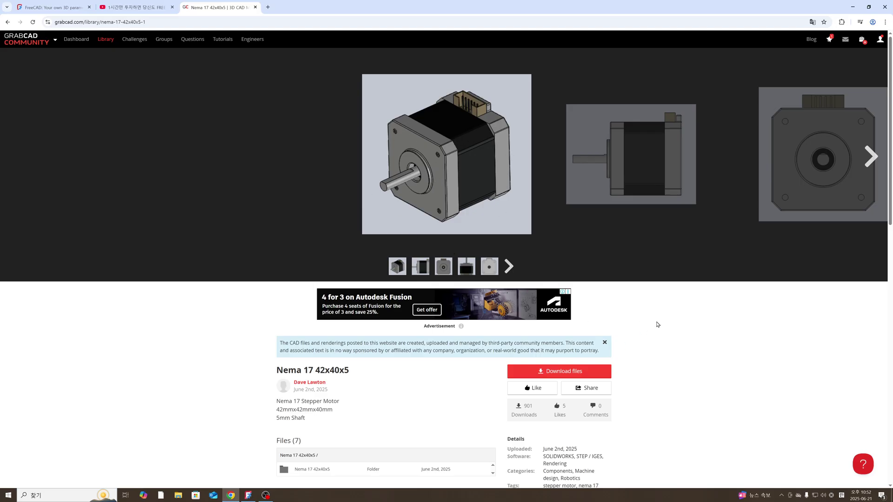
pyautogui.scroll(-1, 658, 323)
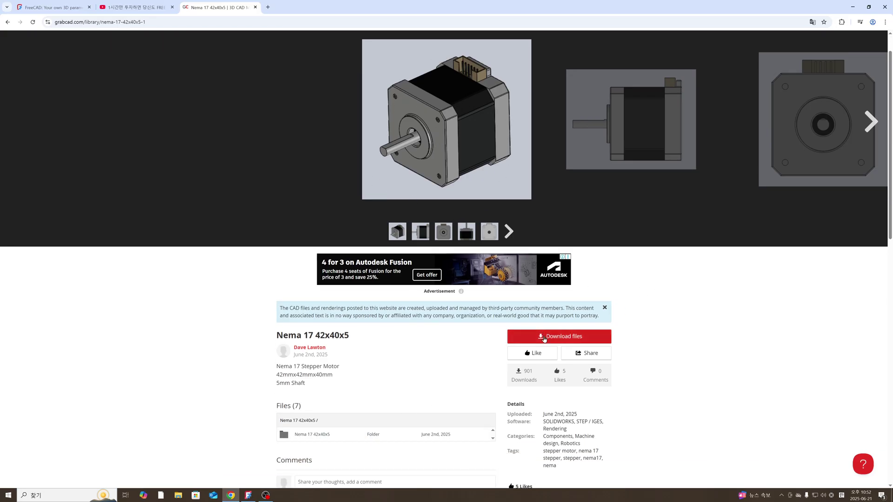
pyautogui.click(544, 338)
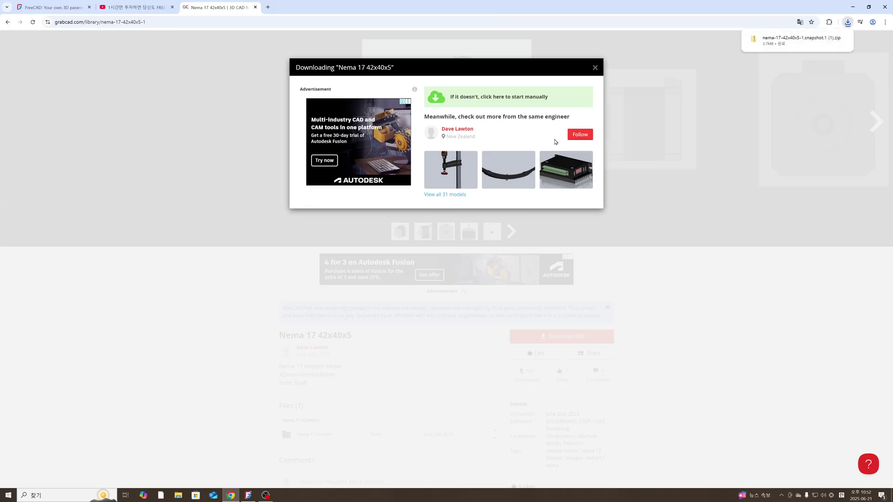
pyautogui.click(595, 67)
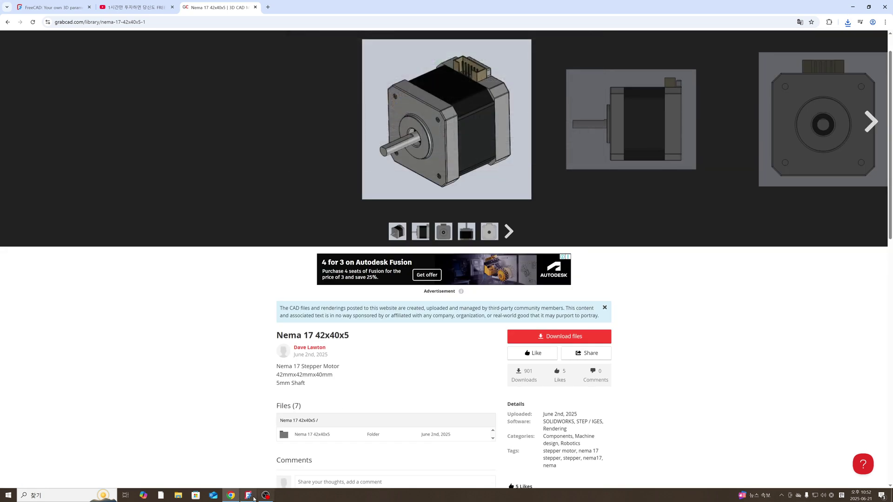
# - Switch to File Explorer and extract the downloaded nema-17-42x40x5-1.snapshot.1 (1).zip within the Downloads folder
pyautogui.click(178, 495)
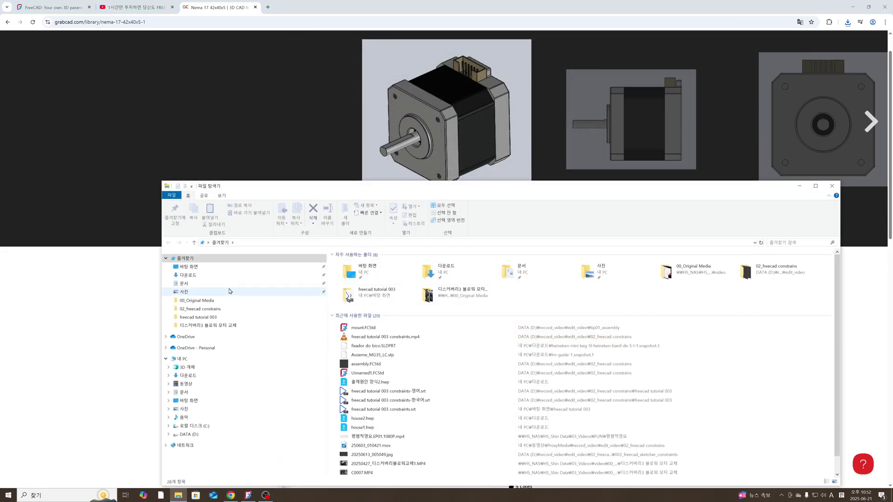
pyautogui.click(224, 275)
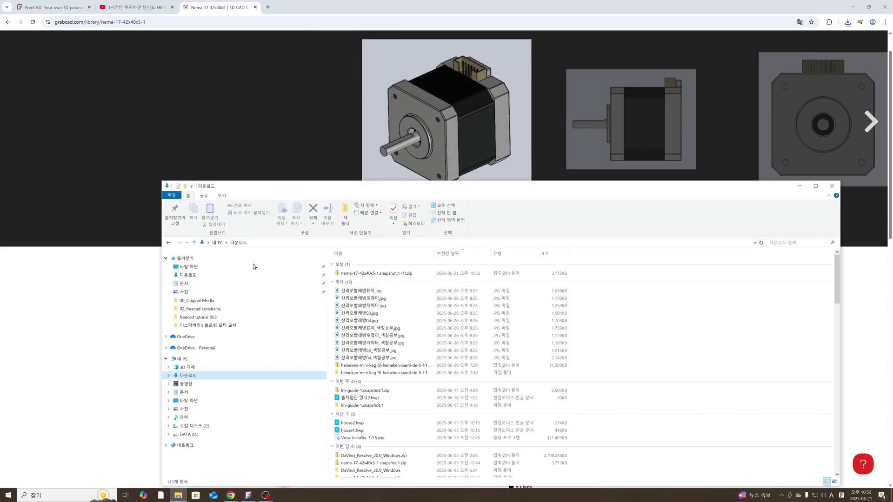
pyautogui.rightClick(376, 274)
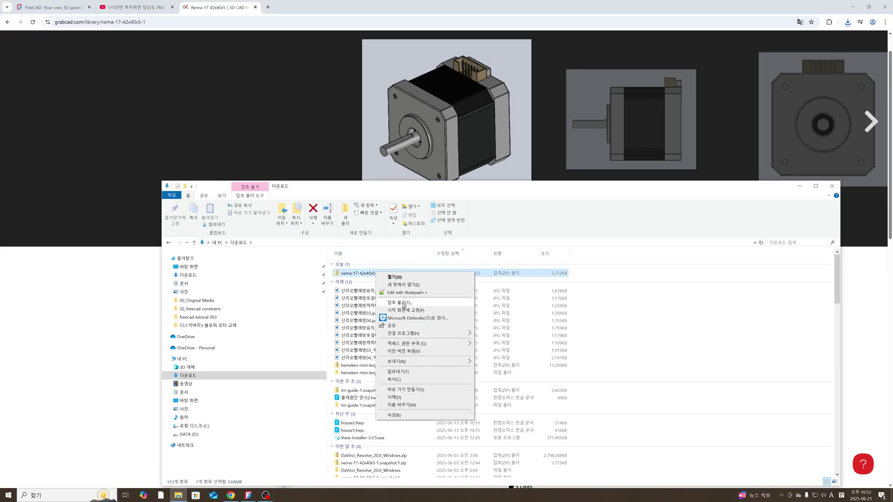
pyautogui.click(403, 303)
pyautogui.click(498, 322)
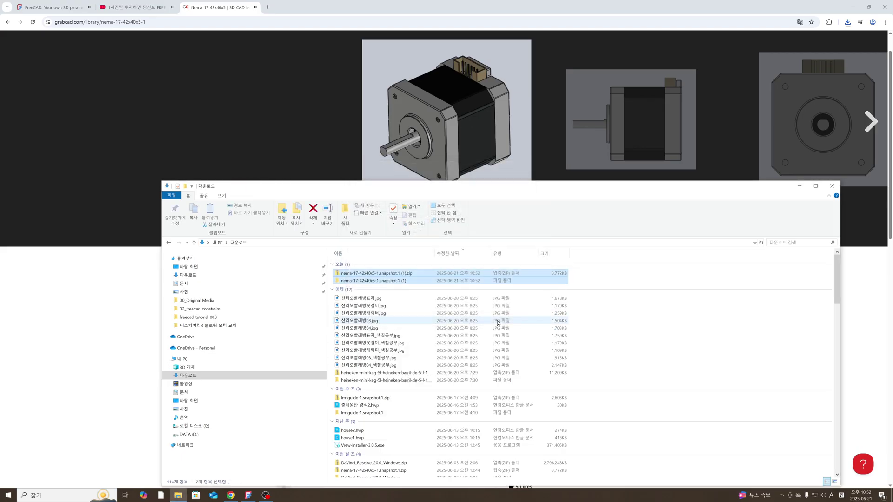
# - Open the extracted folder's Nema 17 42x40x5 subfolder and check which model file formats it contains
pyautogui.doubleClick(377, 280)
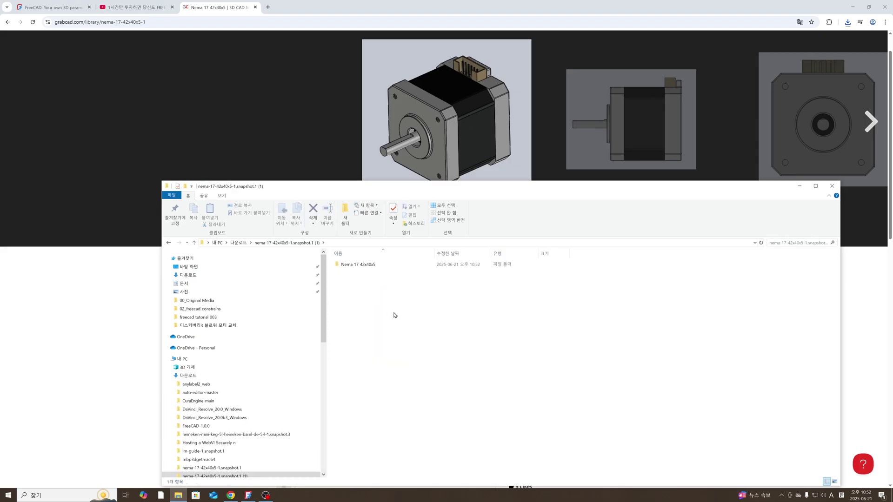
pyautogui.doubleClick(361, 265)
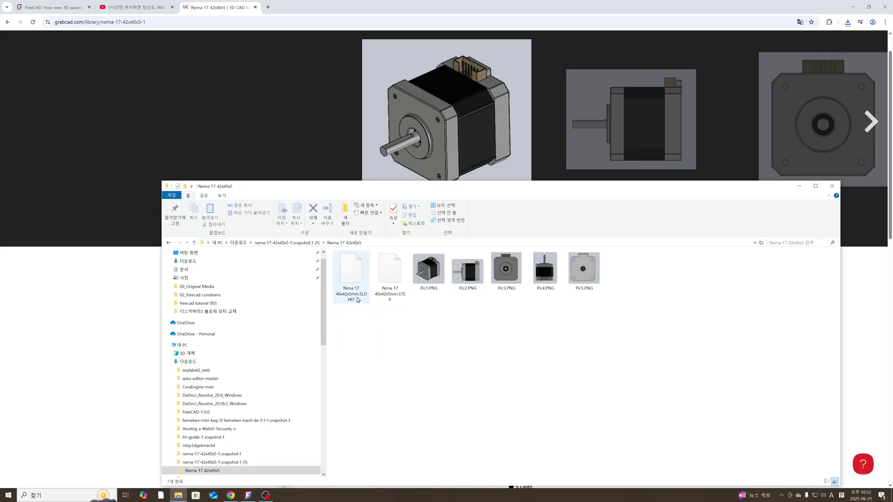
pyautogui.click(391, 274)
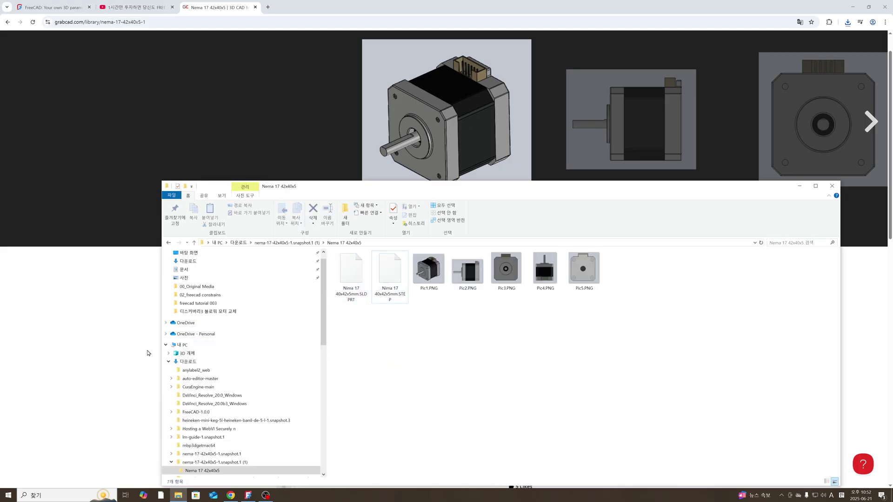
pyautogui.click(118, 366)
# - Return to FreeCAD and import Nima 17 40x42x5mm.STEP from the extracted Nema 17 42x40x5 folder
pyautogui.click(247, 494)
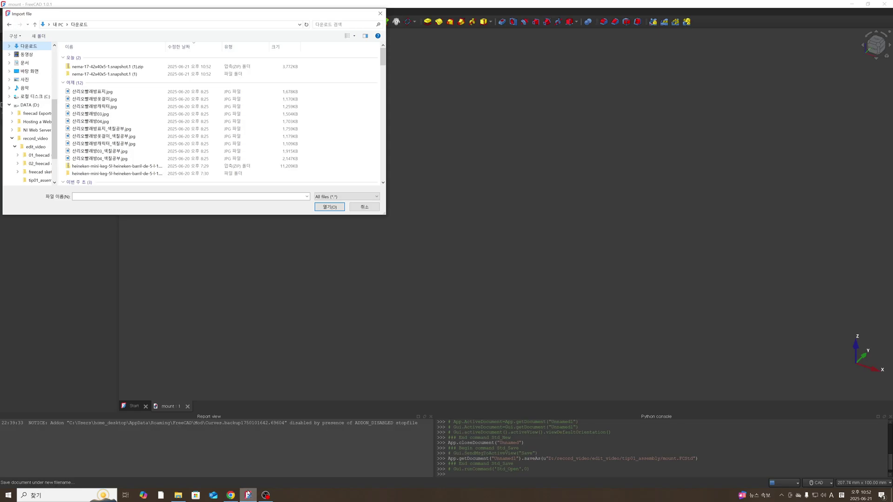
pyautogui.doubleClick(94, 74)
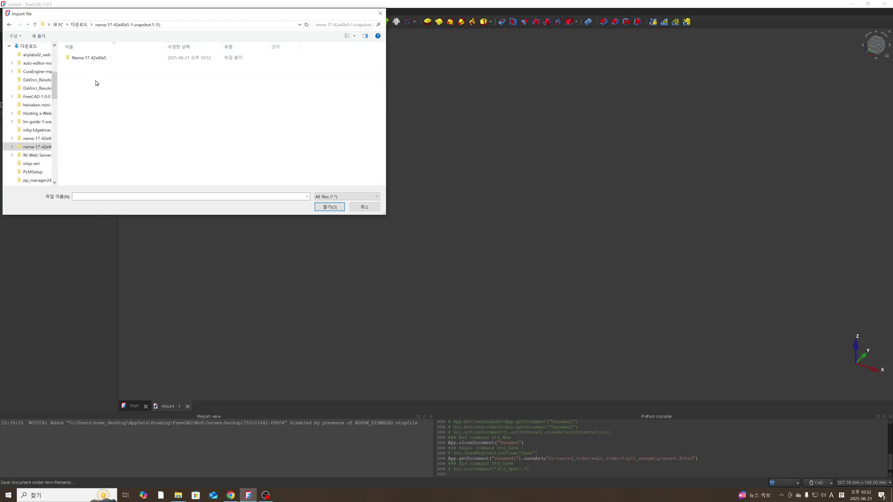
pyautogui.doubleClick(99, 57)
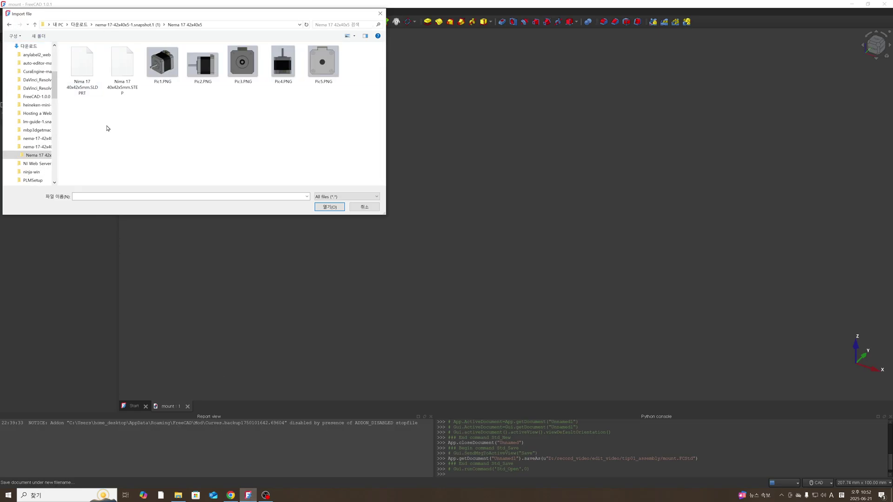
pyautogui.doubleClick(122, 65)
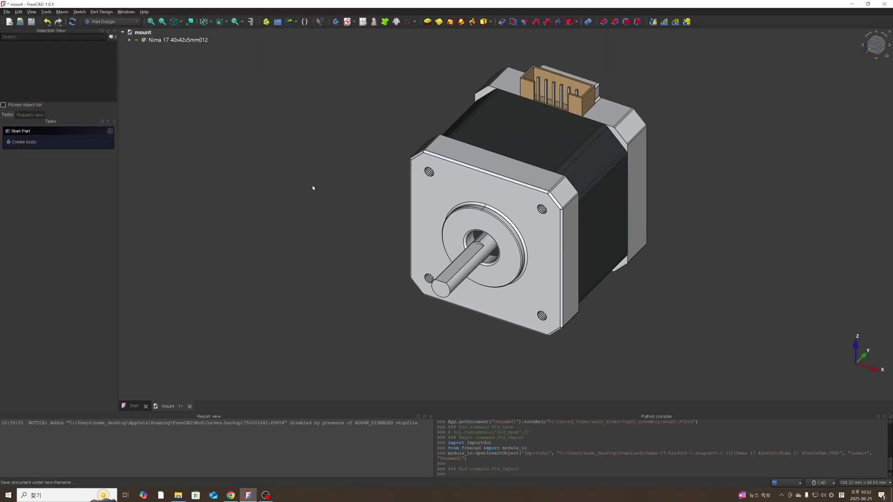
# - Examine the component solids grouped under the imported motor part in the model tree, then collapse the group
pyautogui.scroll(-3, 495, 215)
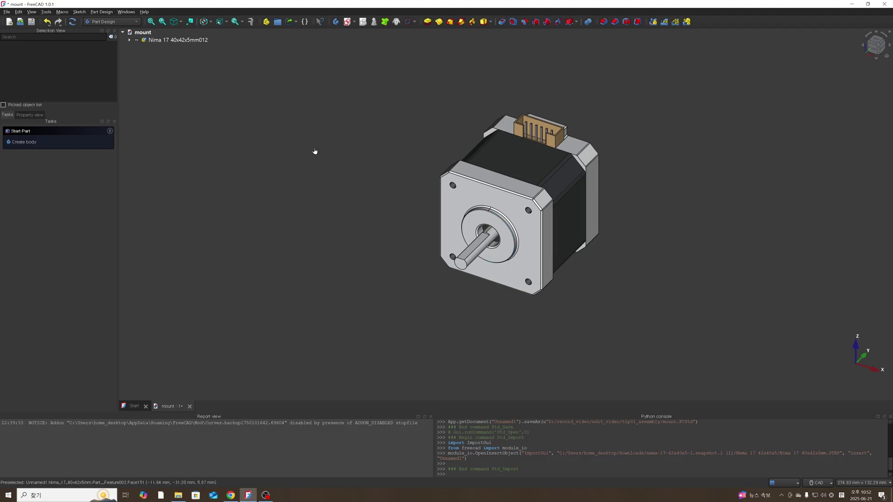
pyautogui.click(145, 41)
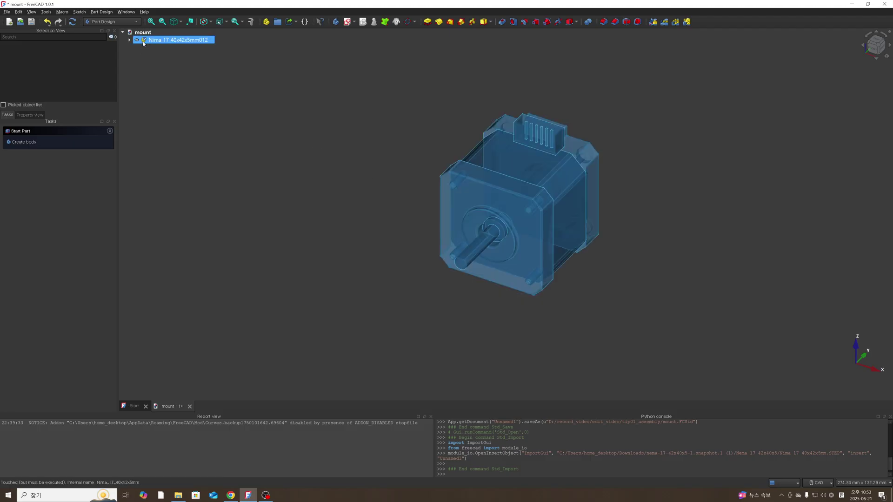
pyautogui.click(129, 41)
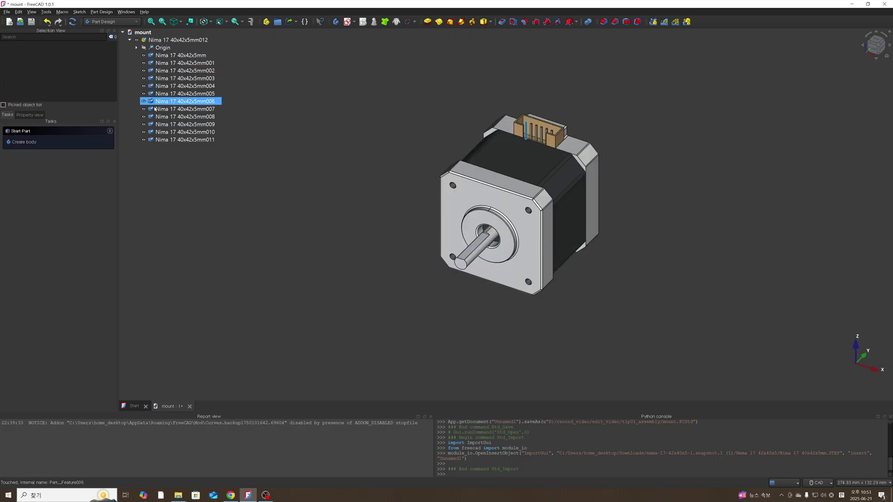
pyautogui.click(168, 55)
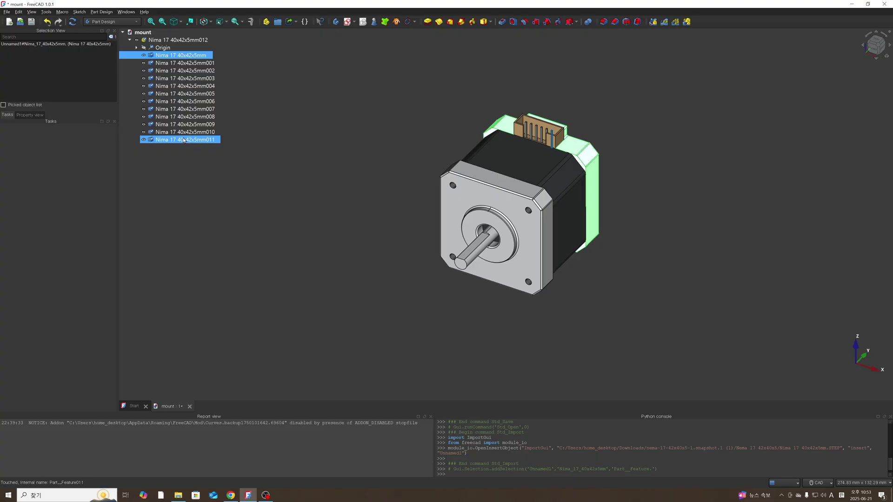
pyautogui.click(185, 140)
pyautogui.click(181, 54)
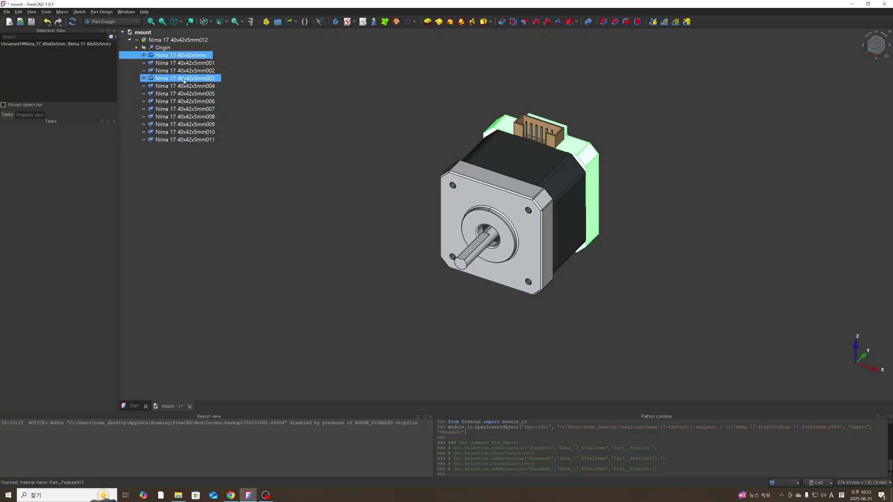
pyautogui.keyDown('shift'); pyautogui.click(190, 139); pyautogui.keyUp('shift')
pyautogui.click(244, 168)
pyautogui.click(126, 42)
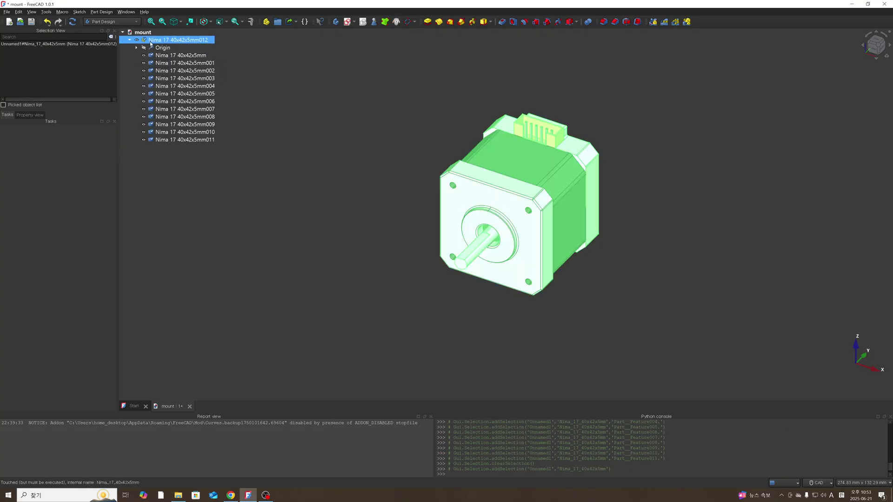
pyautogui.click(129, 40)
pyautogui.click(280, 124)
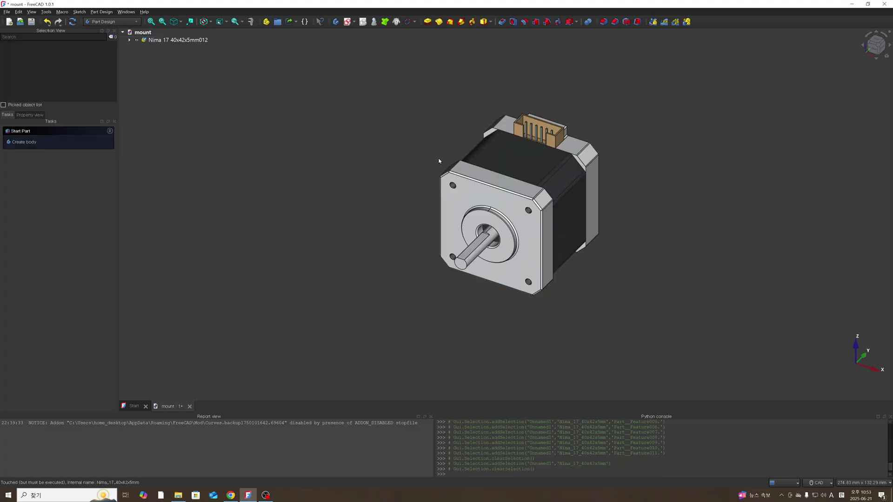
# - Create a new empty part container beside the imported motor in the mount document
pyautogui.scroll(-1, 424, 155)
pyautogui.scroll(3, 424, 156)
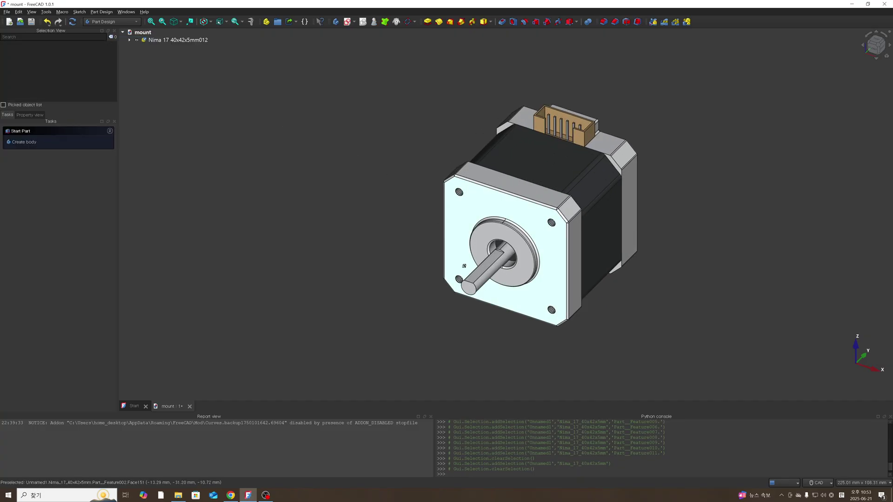
pyautogui.moveTo(464, 266)
pyautogui.mouseDown(button='middle')
pyautogui.moveTo(475, 237)
pyautogui.moveTo(468, 259)
pyautogui.mouseUp(button='middle')
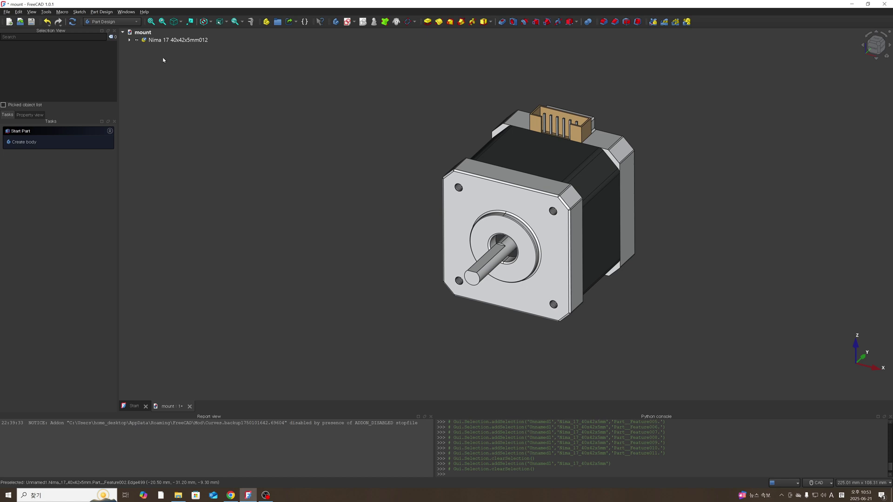
pyautogui.click(164, 40)
pyautogui.click(233, 93)
pyautogui.click(266, 21)
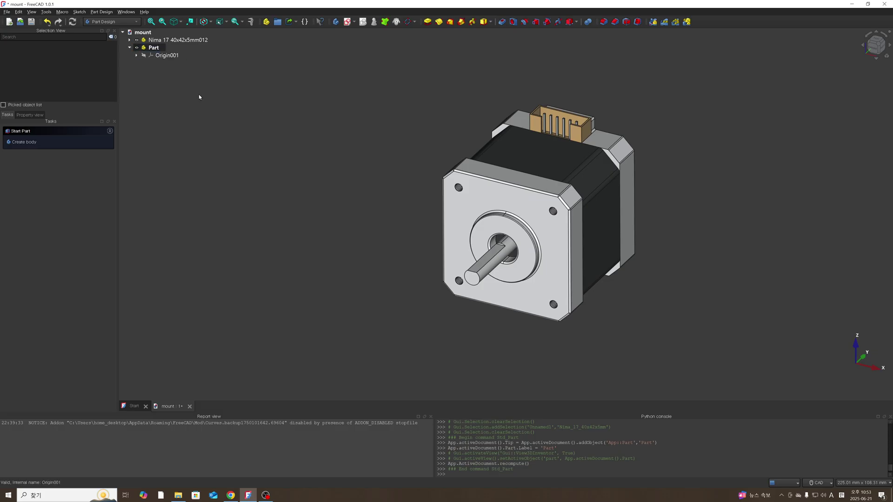
# - Change the label of the new empty part container to mount
pyautogui.click(152, 49)
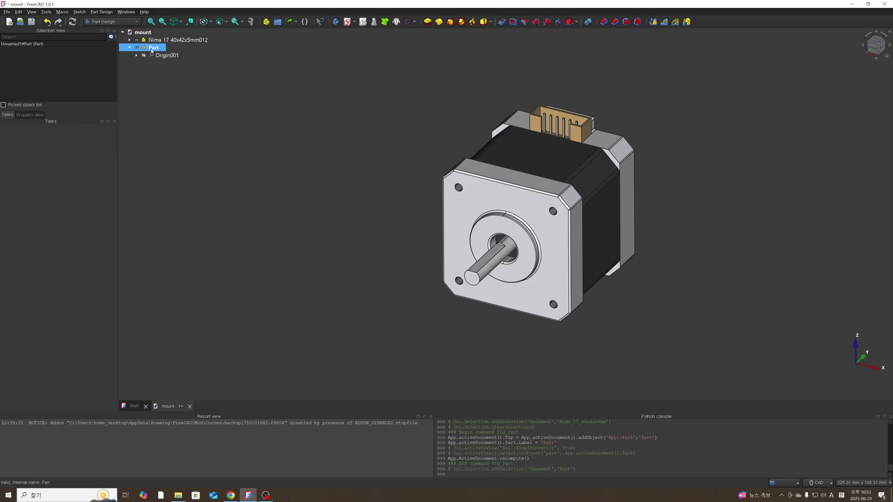
pyautogui.click(42, 116)
pyautogui.click(59, 189)
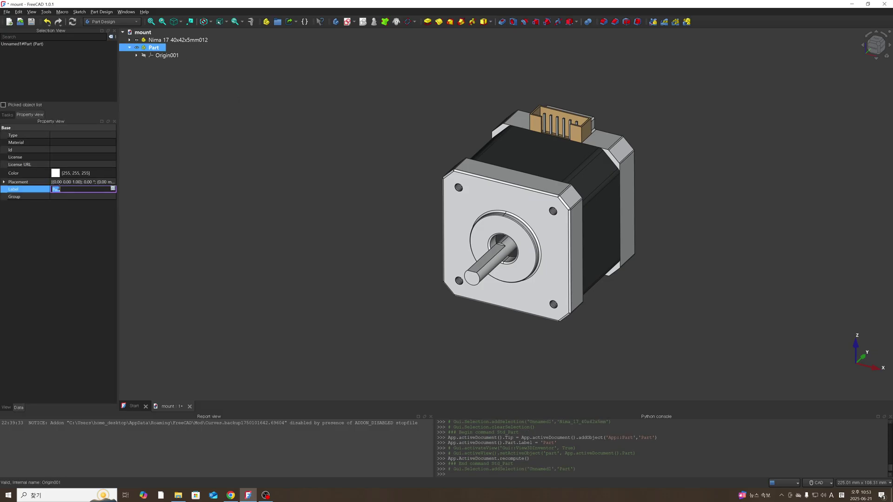
pyautogui.write('mount')
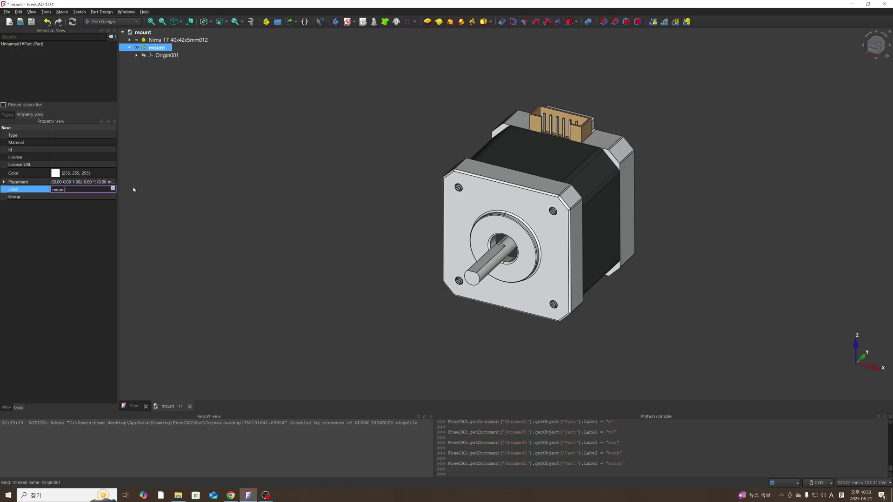
pyautogui.press('Return')
pyautogui.click(237, 139)
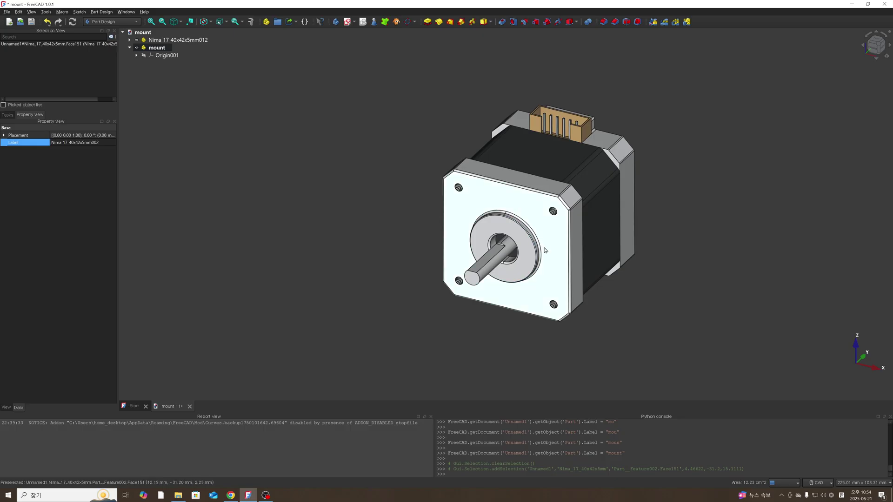
pyautogui.click(505, 327)
pyautogui.scroll(-2, 449, 263)
pyautogui.scroll(3, 516, 312)
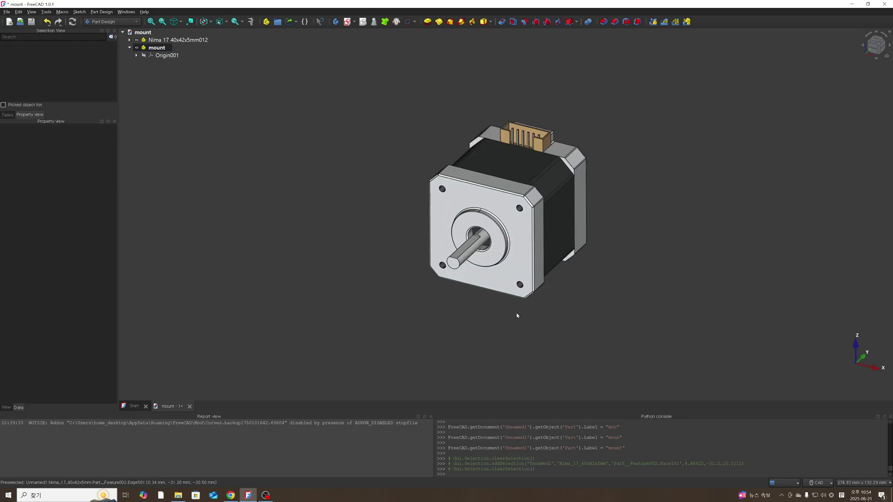
pyautogui.scroll(-3, 490, 289)
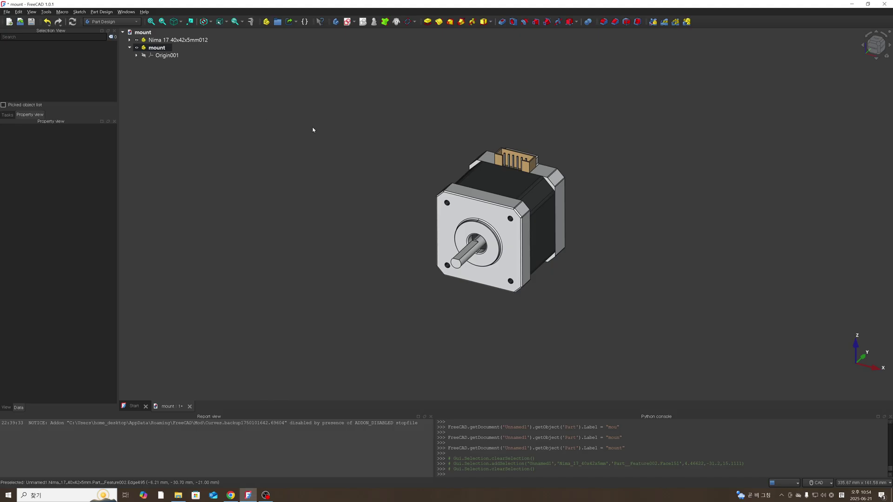
pyautogui.click(130, 47)
pyautogui.click(135, 22)
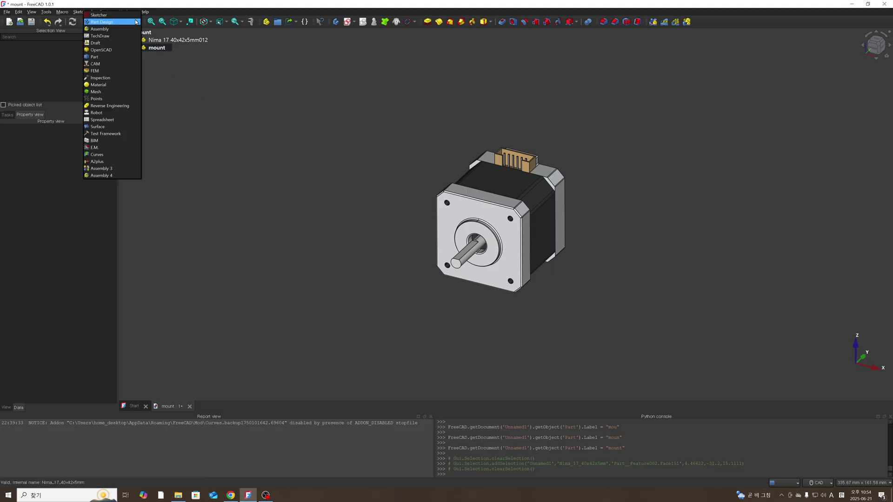
pyautogui.click(263, 112)
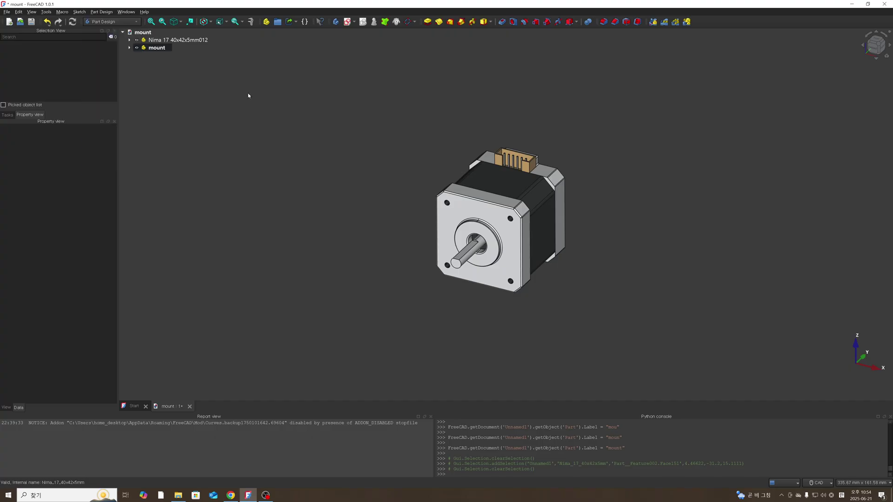
pyautogui.click(167, 41)
pyautogui.click(163, 49)
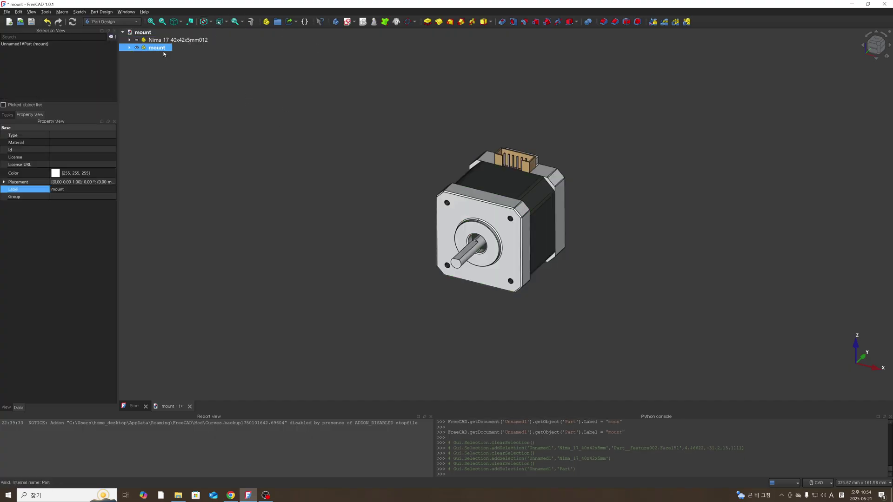
pyautogui.click(213, 67)
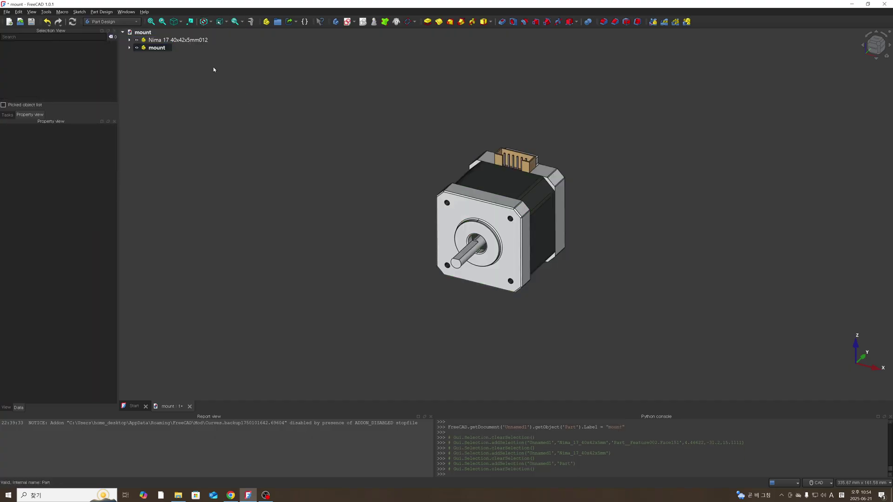
pyautogui.click(130, 22)
pyautogui.click(183, 53)
# - Switch to the Assembly workbench and create a new assembly in the mount document
pyautogui.click(126, 22)
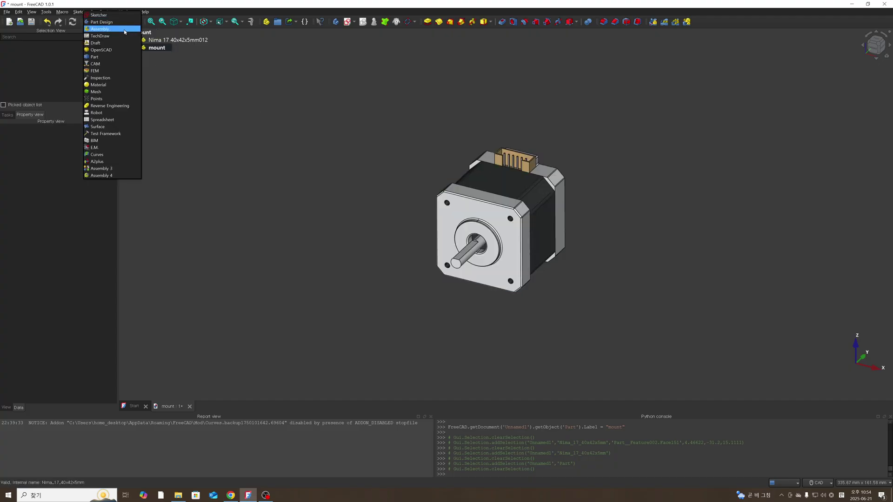
pyautogui.click(126, 30)
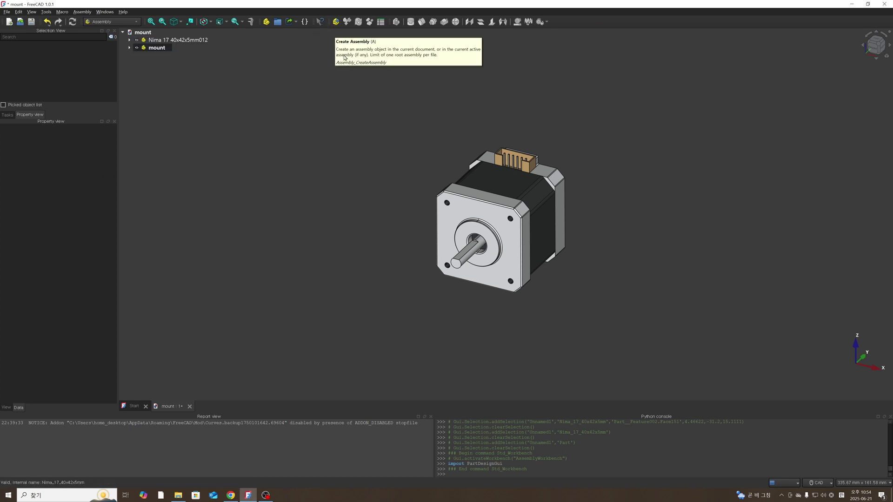
pyautogui.click(346, 21)
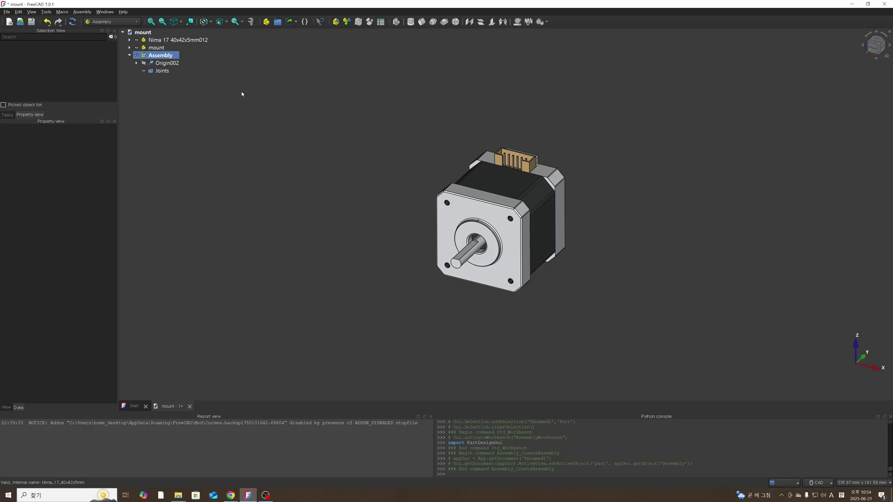
pyautogui.click(158, 47)
pyautogui.click(177, 40)
pyautogui.click(163, 47)
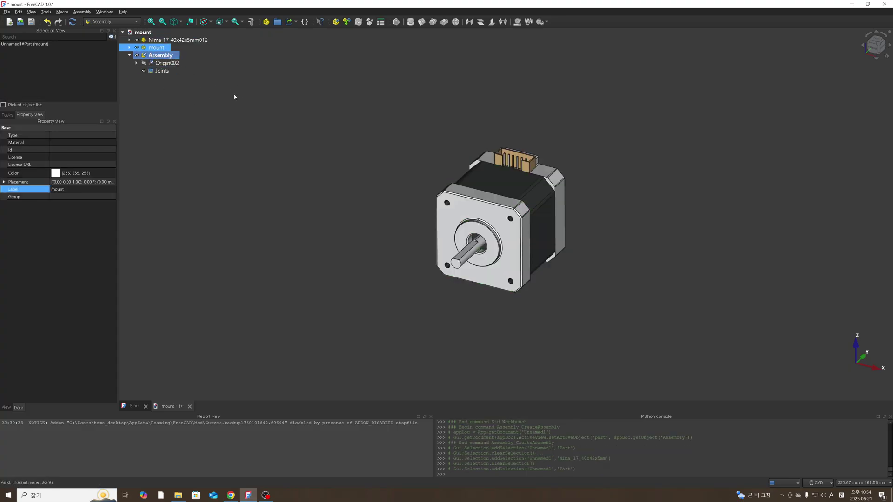
pyautogui.click(213, 107)
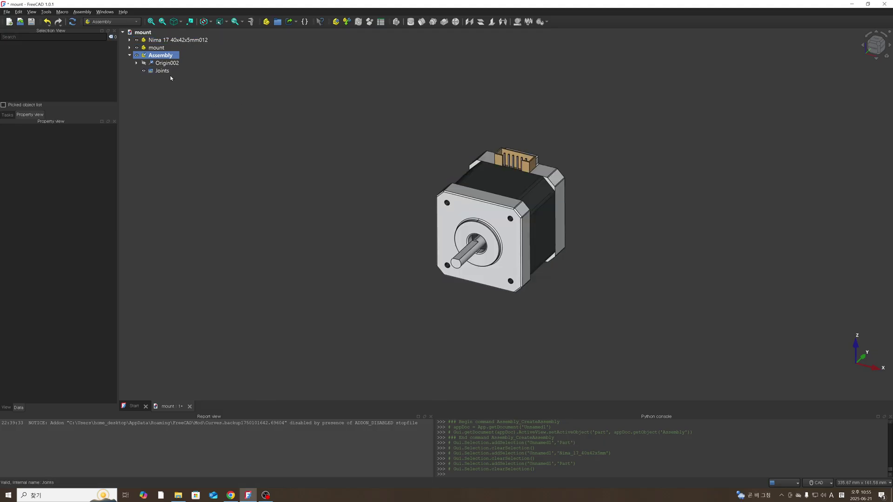
# - Insert the imported Nima 17 40x42x5mm012 motor part into the assembly as a component
pyautogui.click(348, 22)
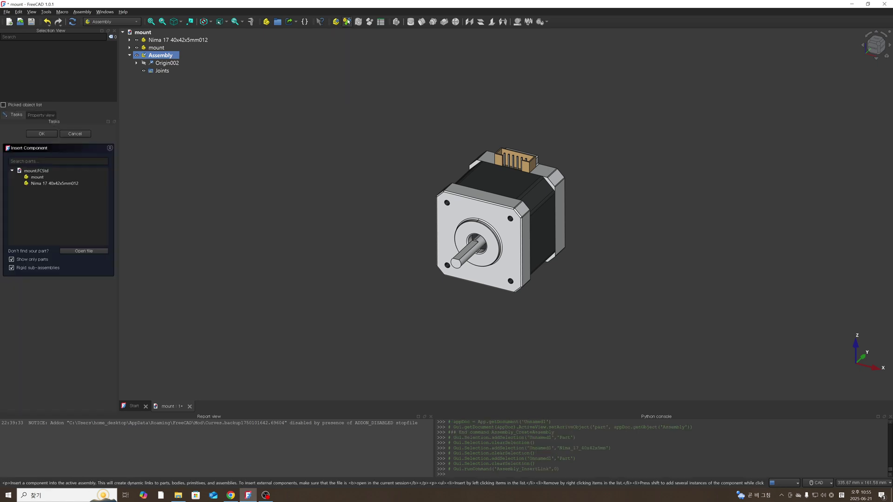
pyautogui.click(75, 177)
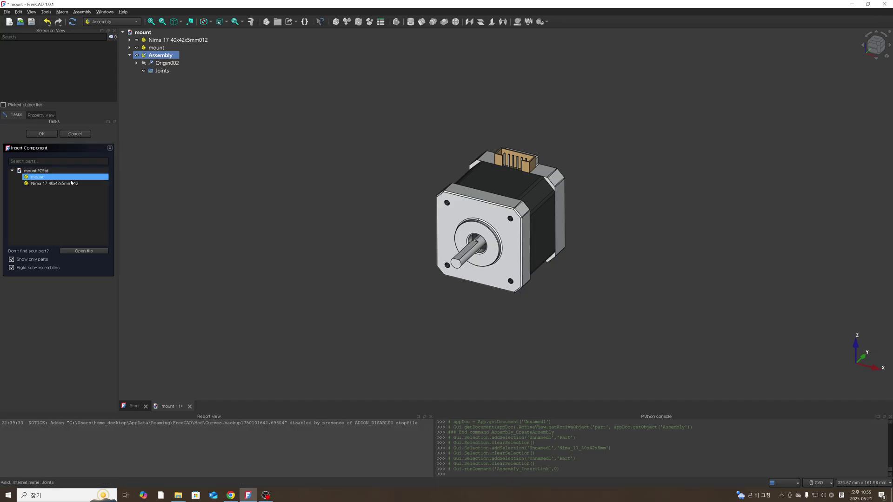
pyautogui.click(76, 184)
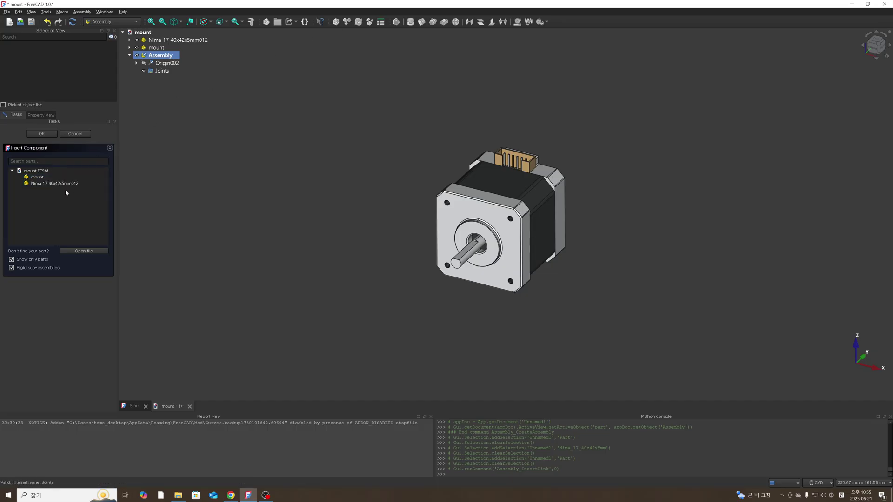
pyautogui.click(42, 185)
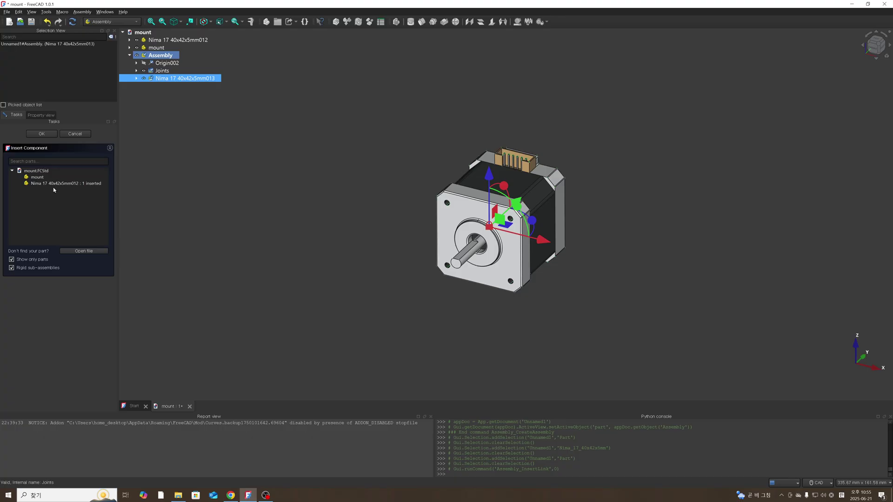
pyautogui.click(42, 134)
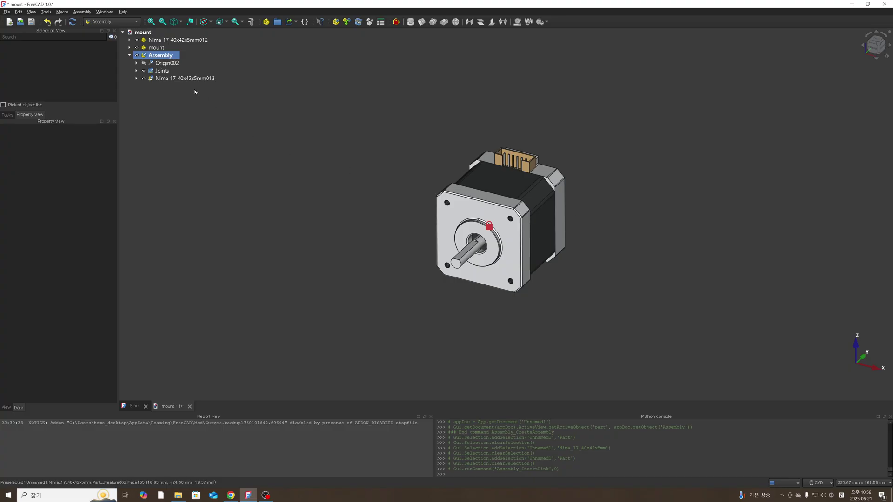
pyautogui.click(185, 78)
pyautogui.click(379, 214)
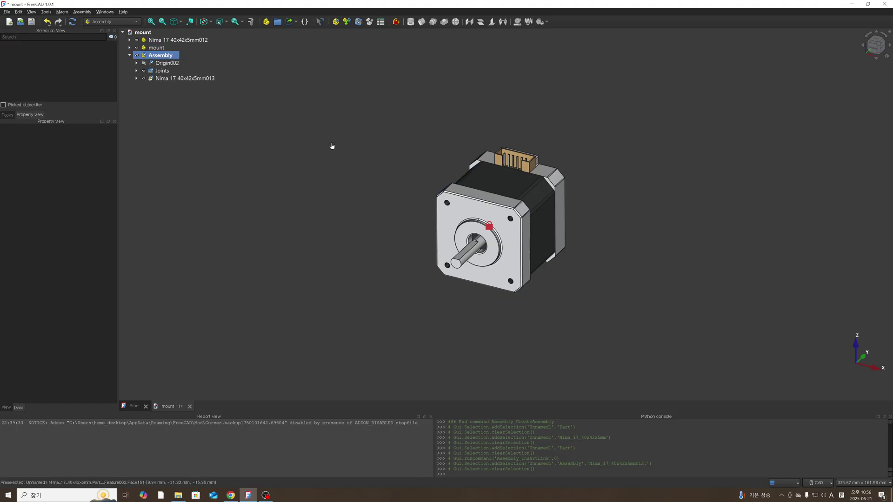
pyautogui.click(157, 41)
pyautogui.click(249, 92)
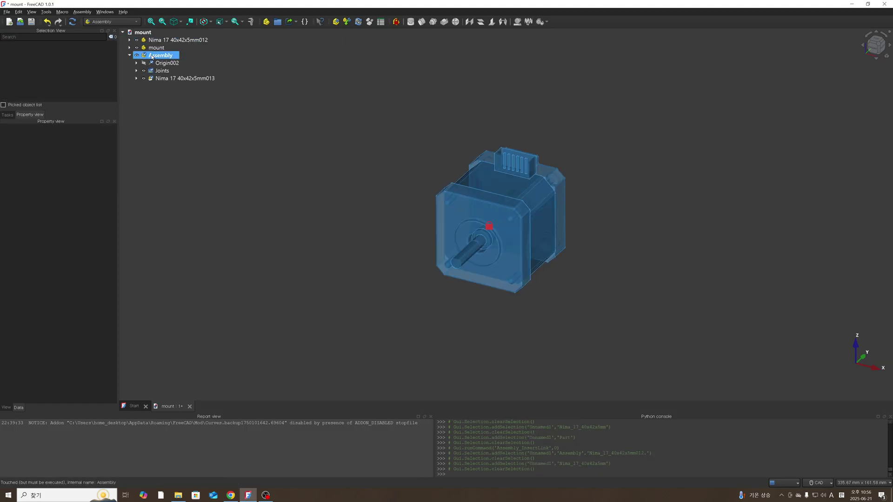
# - Hide the assembly and use Transform to move the original imported motor about 94 mm along the X axis
pyautogui.click(152, 56)
pyautogui.press('space')
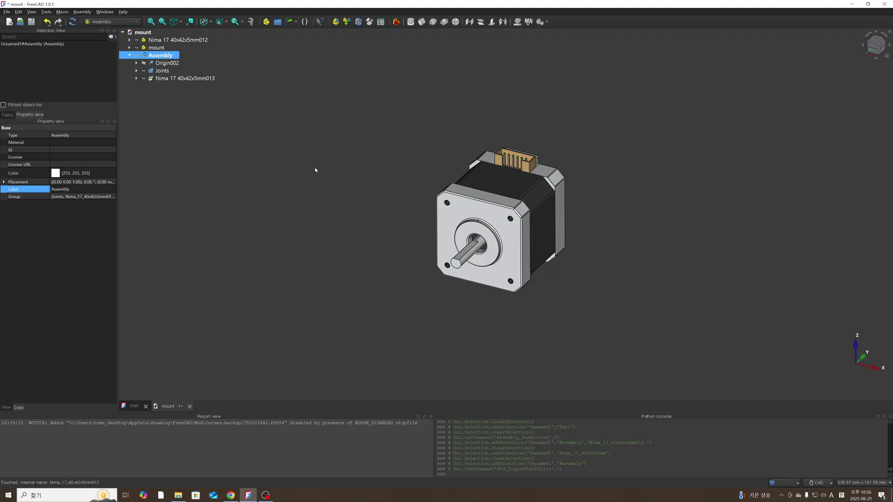
pyautogui.click(173, 40)
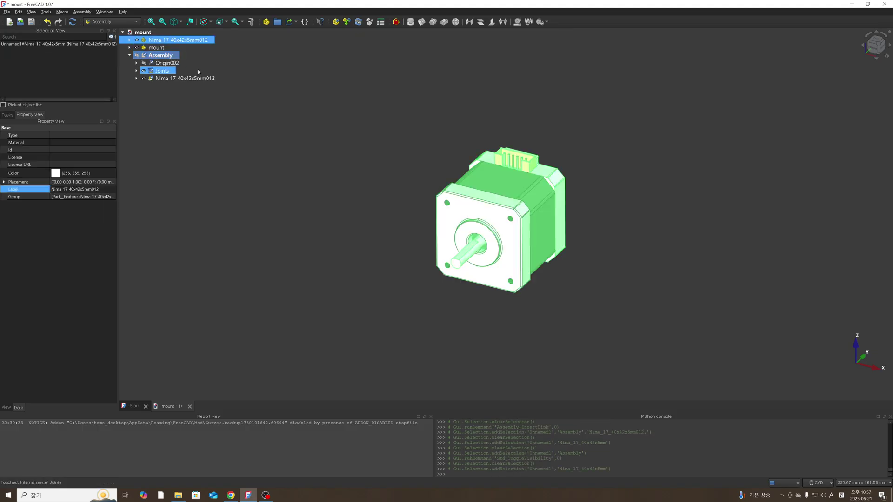
pyautogui.rightClick(157, 39)
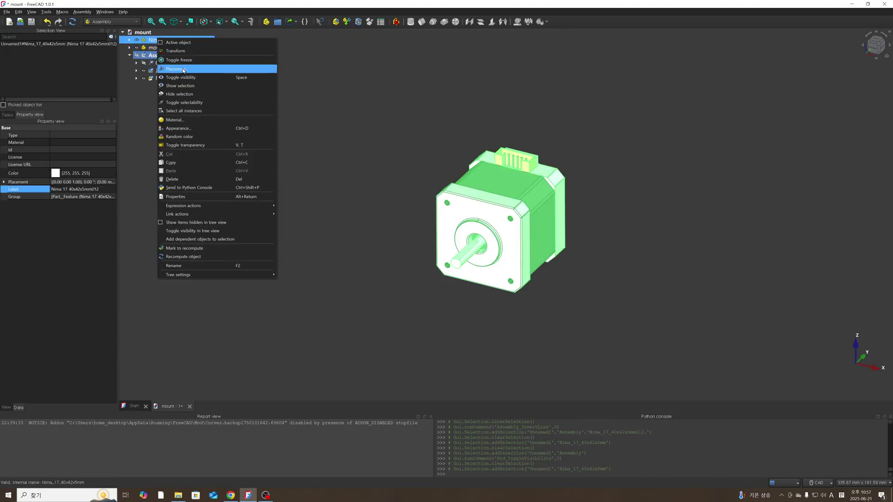
pyautogui.click(182, 51)
pyautogui.moveTo(556, 228); pyautogui.dragTo(768, 274)
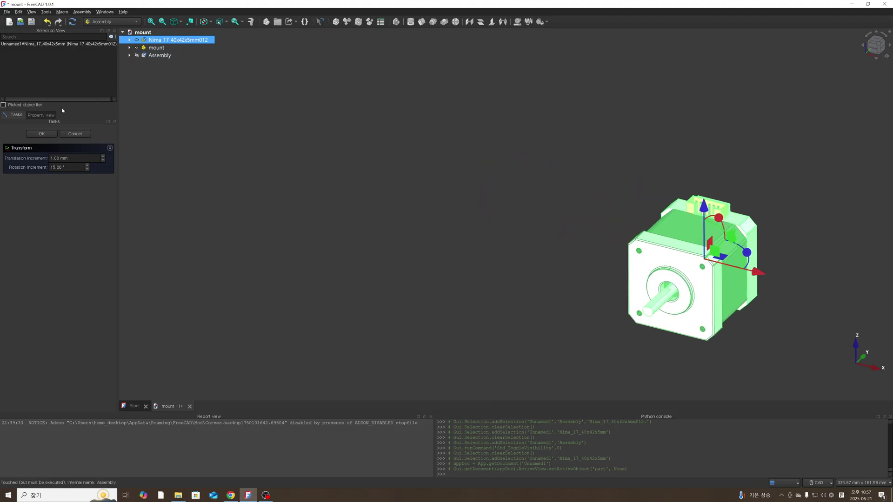
pyautogui.click(41, 133)
pyautogui.click(320, 184)
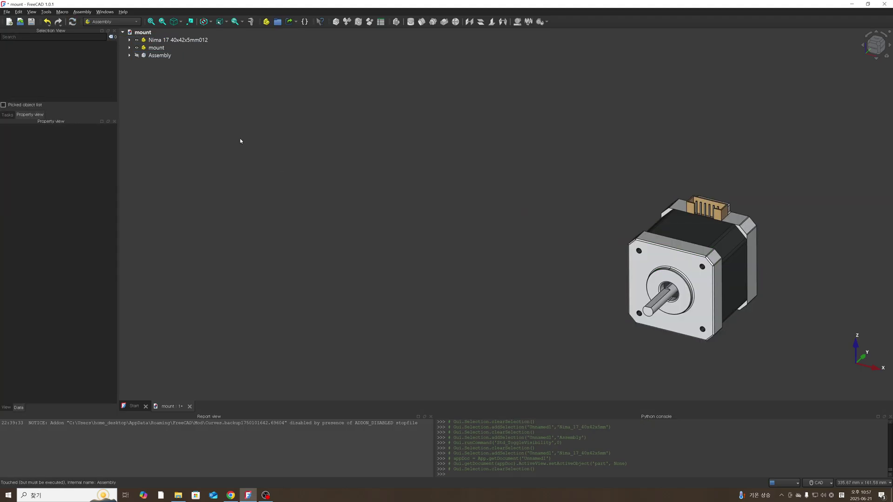
# - Show the assembly again beside the moved original motor
pyautogui.click(160, 55)
pyautogui.press('space')
pyautogui.click(406, 307)
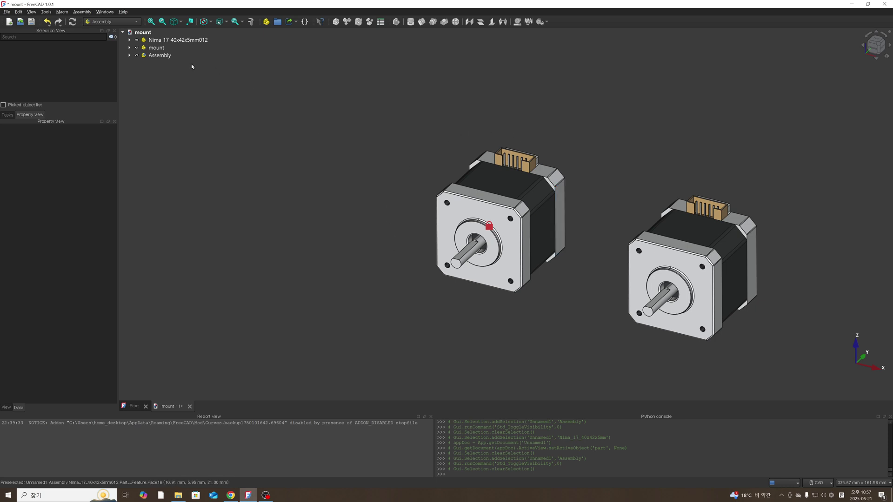
# - Expand the assembly in the model tree and examine its origin, joints and inserted motor alongside the original motor, mount part and document
pyautogui.click(130, 55)
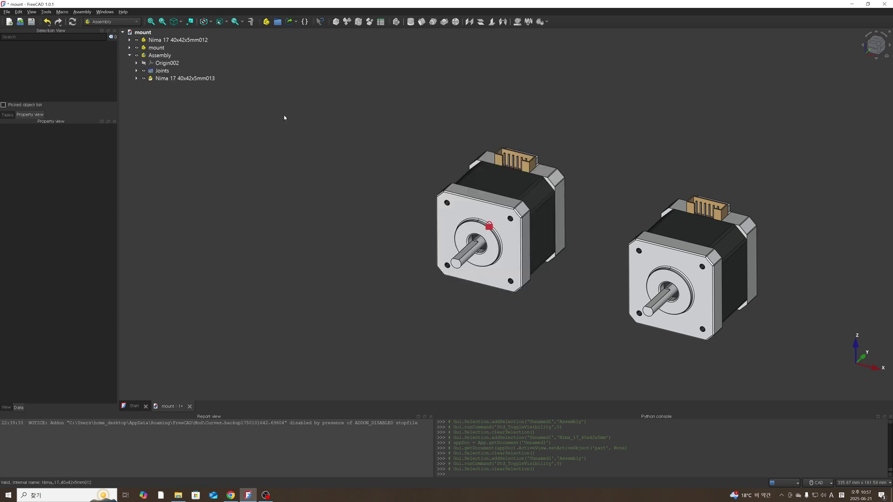
pyautogui.click(157, 56)
pyautogui.click(158, 48)
pyautogui.click(159, 40)
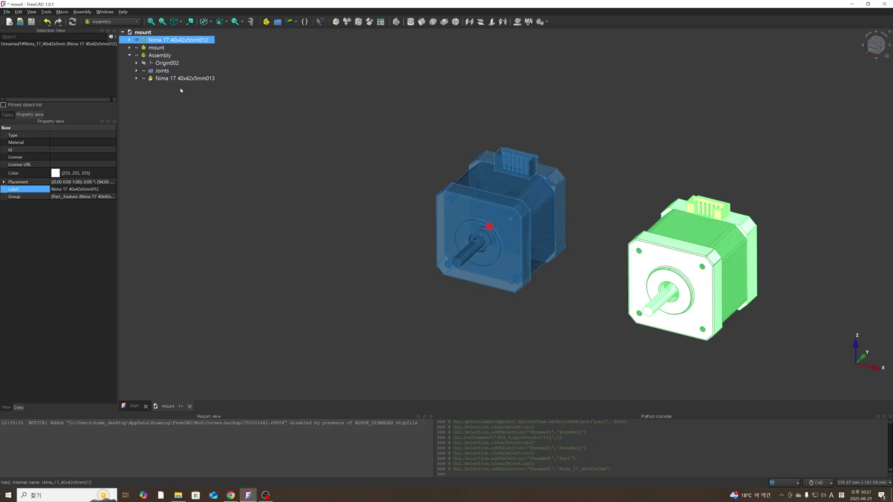
pyautogui.click(260, 129)
pyautogui.click(160, 70)
pyautogui.click(160, 63)
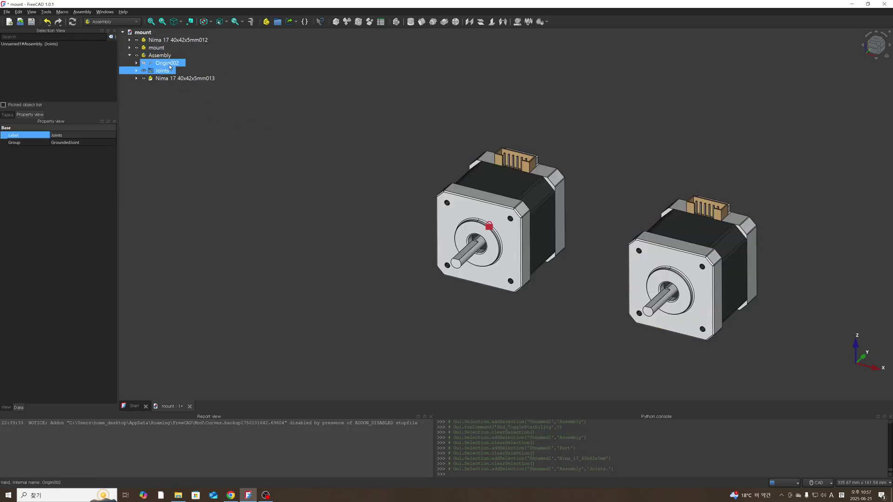
pyautogui.click(159, 55)
pyautogui.click(158, 40)
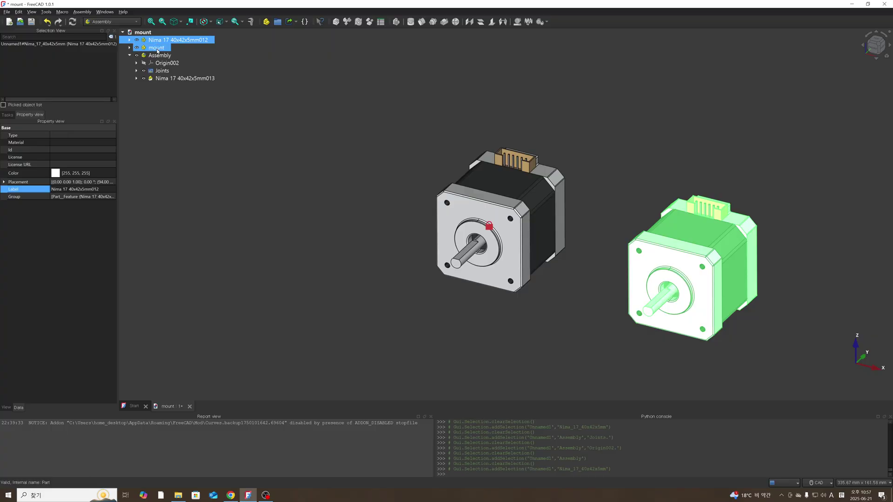
pyautogui.click(156, 47)
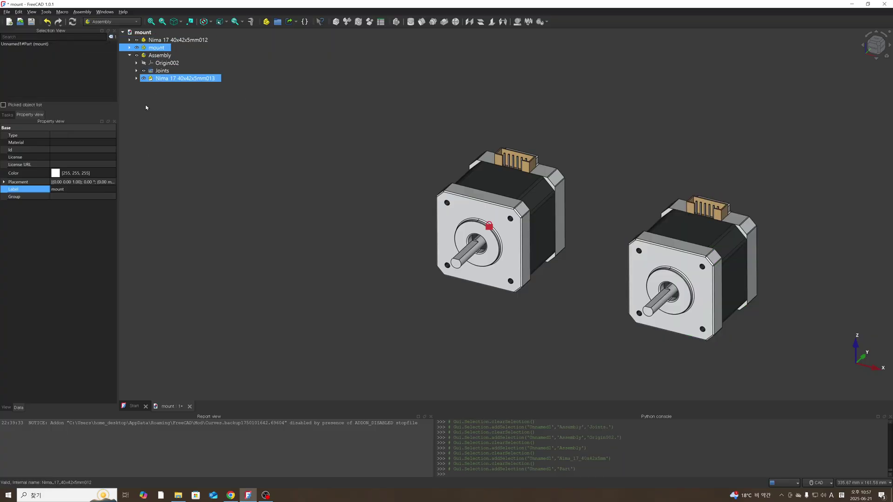
pyautogui.click(159, 56)
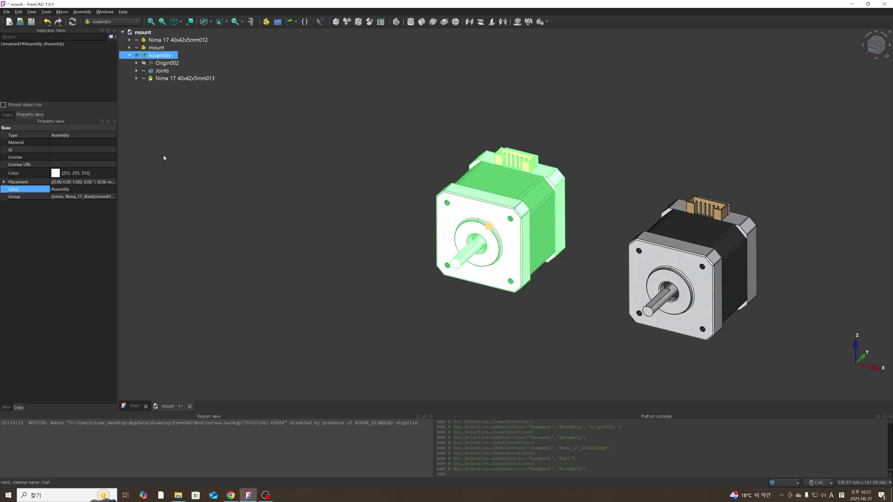
pyautogui.click(216, 146)
pyautogui.click(142, 32)
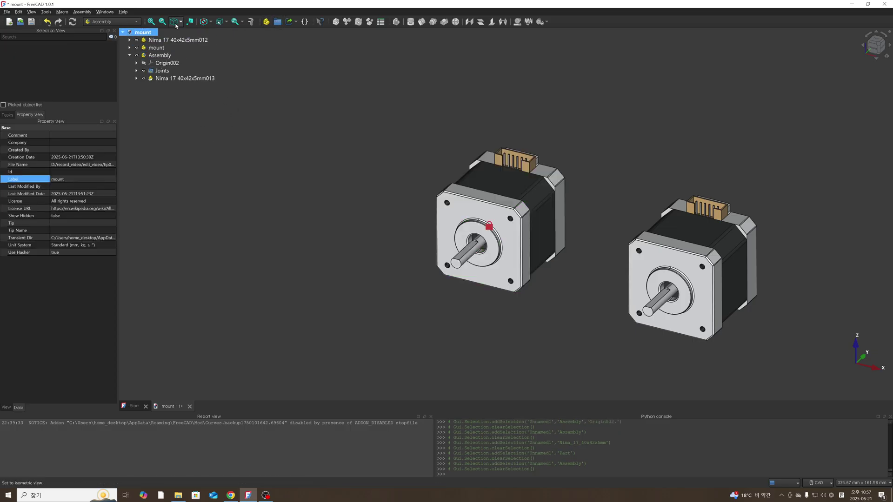
# - Create a new group at the document's top level and label it Parts
pyautogui.click(279, 22)
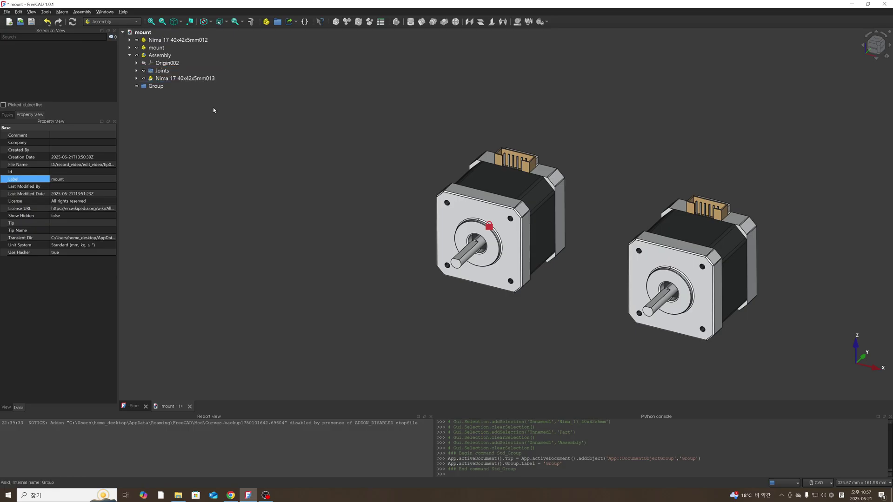
pyautogui.click(156, 87)
pyautogui.click(156, 86)
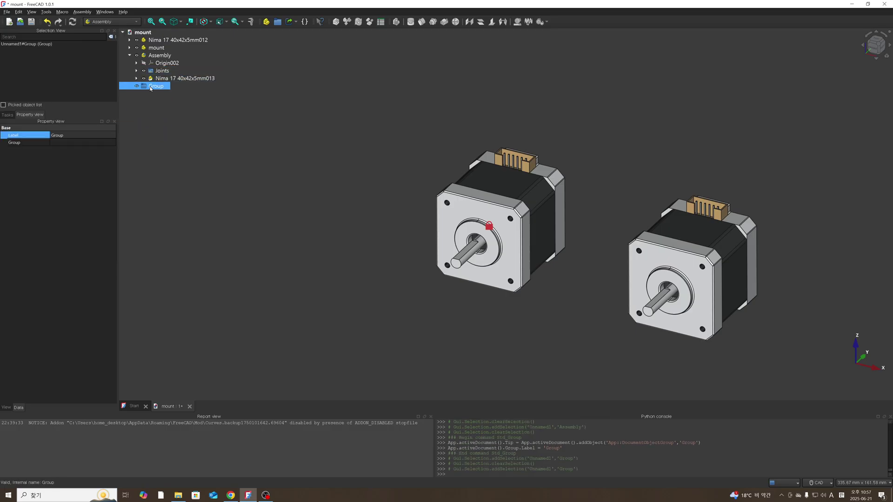
pyautogui.moveTo(150, 89); pyautogui.dragTo(145, 34)
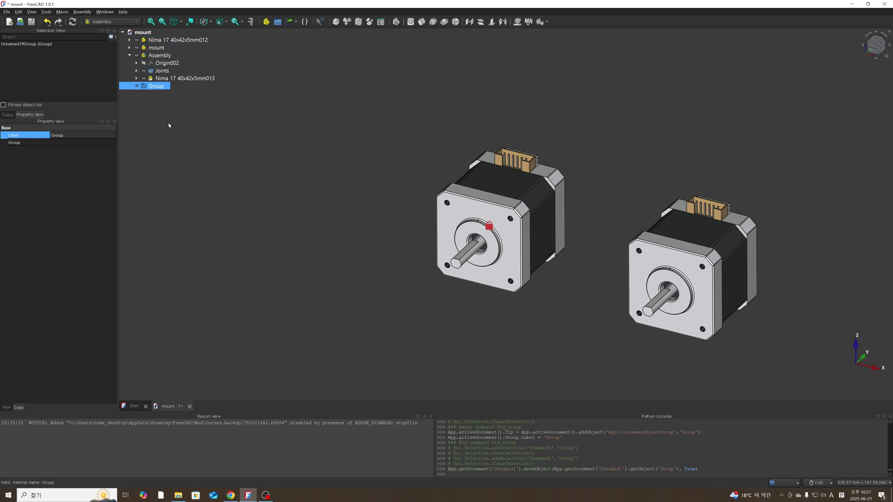
pyautogui.click(130, 56)
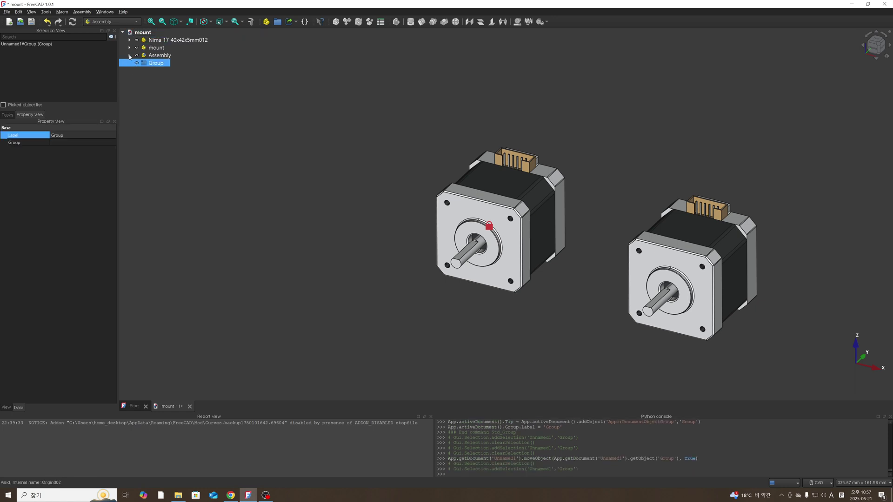
pyautogui.click(157, 64)
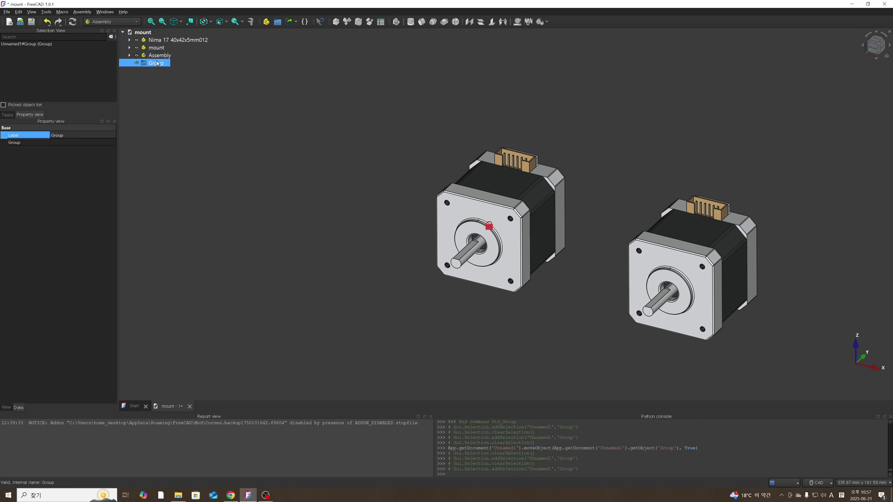
pyautogui.click(58, 136)
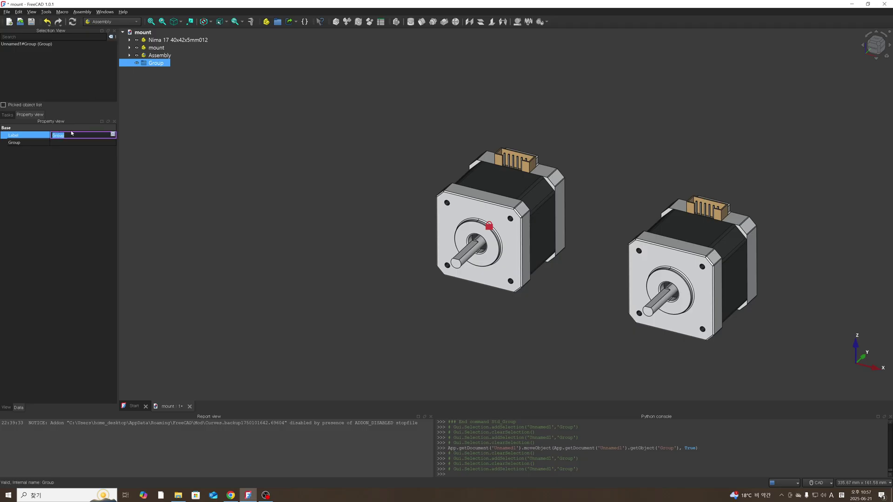
pyautogui.write('Parts')
pyautogui.press('Return')
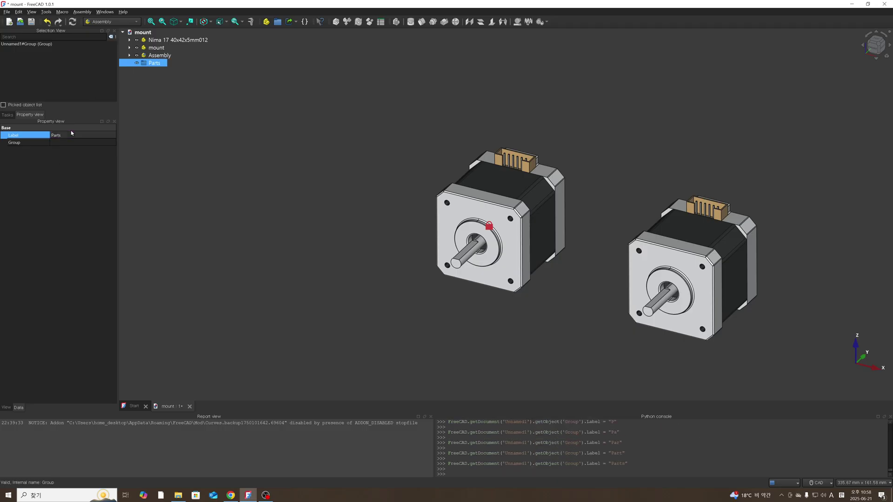
# - Move the original Nima 17 40x42x5mm012 motor and the mount part into the Parts group
pyautogui.click(156, 47)
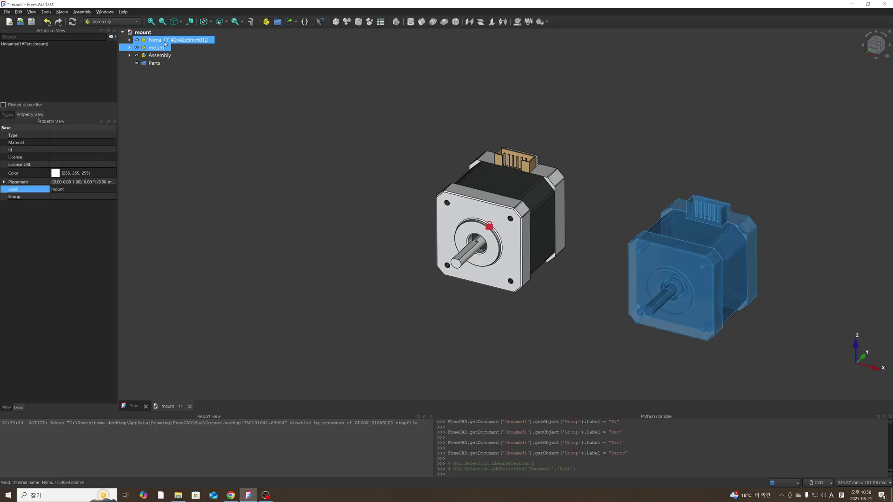
pyautogui.keyDown('ctrl'); pyautogui.click(177, 40); pyautogui.keyUp('ctrl')
pyautogui.click(156, 47)
pyautogui.keyDown('ctrl'); pyautogui.click(158, 41); pyautogui.keyUp('ctrl')
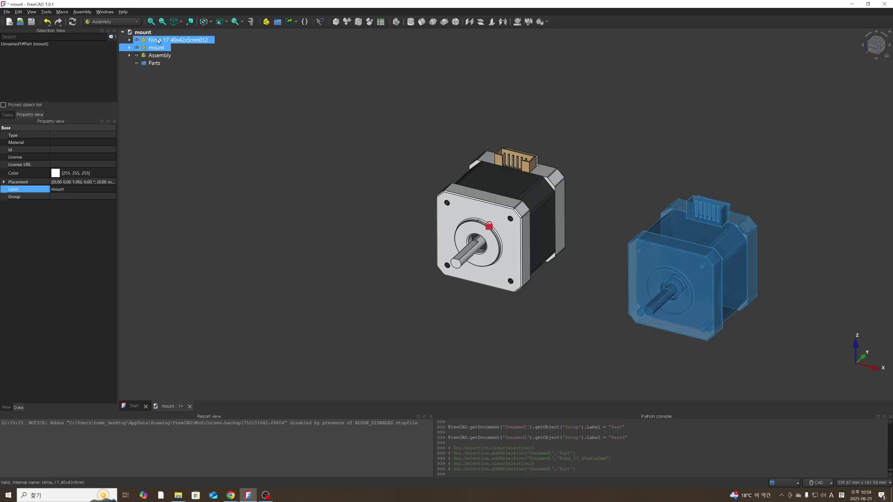
pyautogui.moveTo(159, 49)
pyautogui.mouseDown()
pyautogui.moveTo(180, 51)
pyautogui.moveTo(158, 64)
pyautogui.mouseUp()
# - Toggle the visibility of the Parts group several times to check its effect on the original motor
pyautogui.click(152, 48)
pyautogui.press('space')
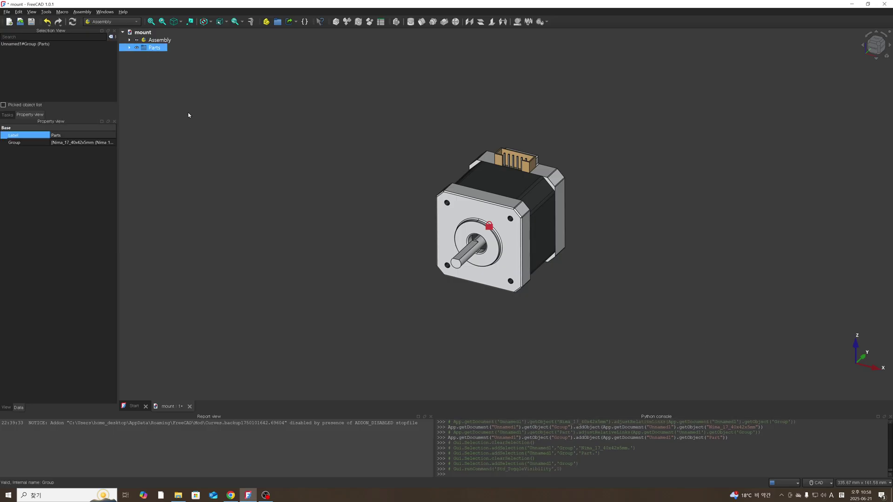
pyautogui.press('space')
pyautogui.press('space')
pyautogui.press('space')
pyautogui.press('space')
pyautogui.press('space')
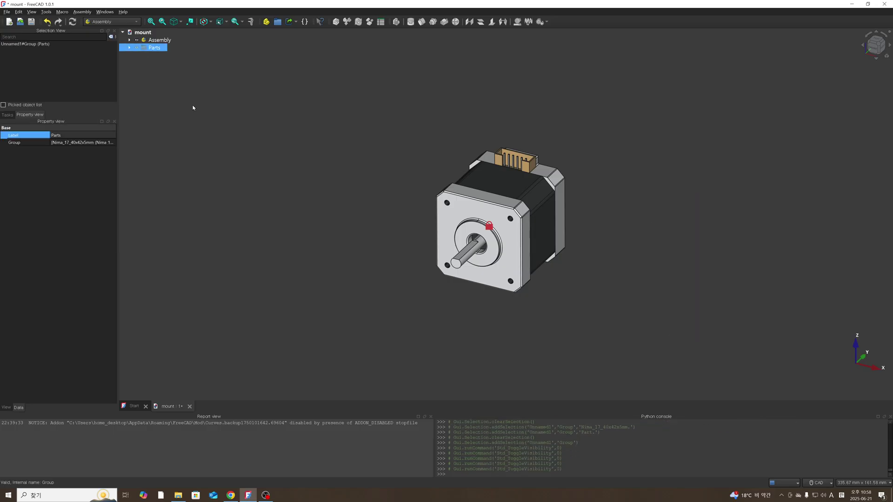
pyautogui.click(302, 158)
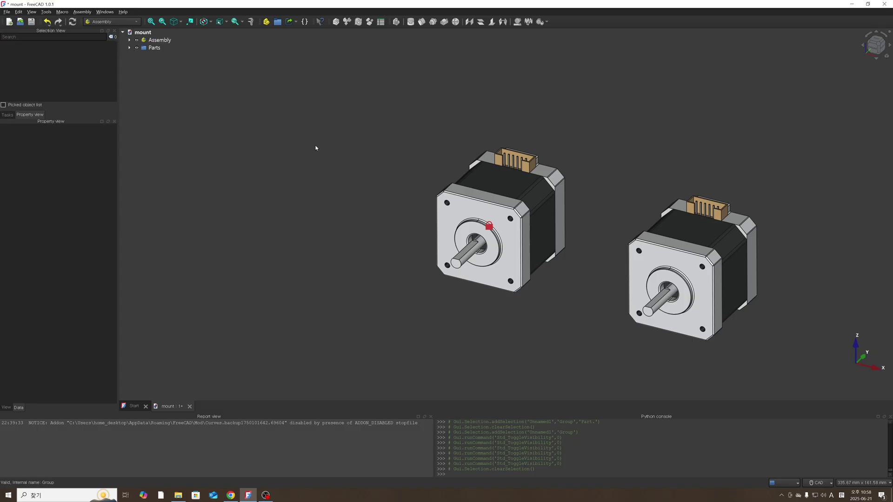
# - Expand the assembly and the Parts group in the model tree and hide the Parts group
pyautogui.click(129, 40)
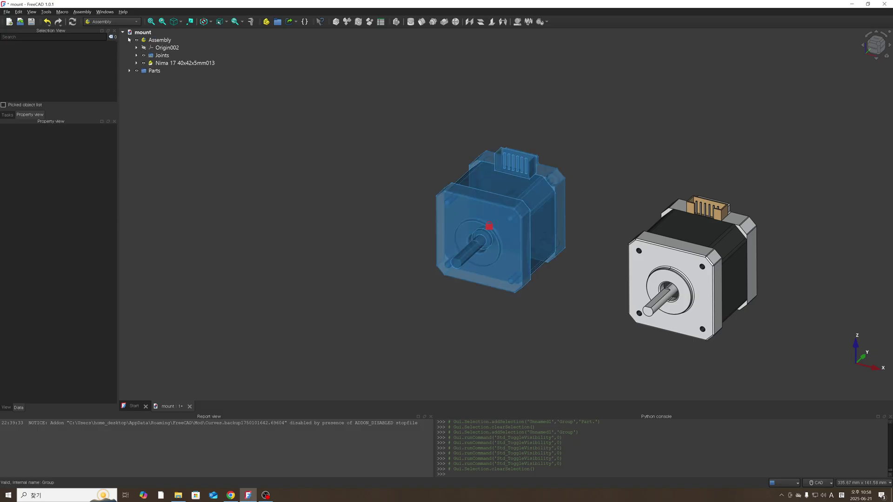
pyautogui.click(130, 71)
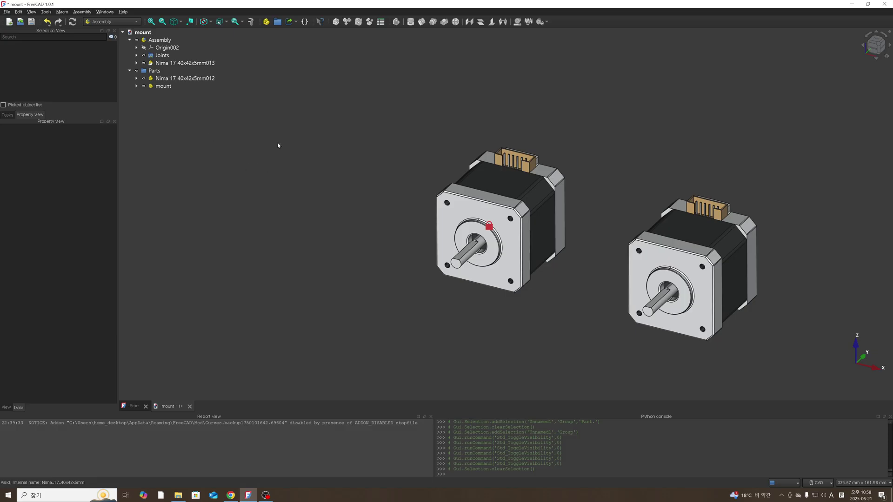
pyautogui.click(155, 71)
pyautogui.press('space')
pyautogui.click(285, 175)
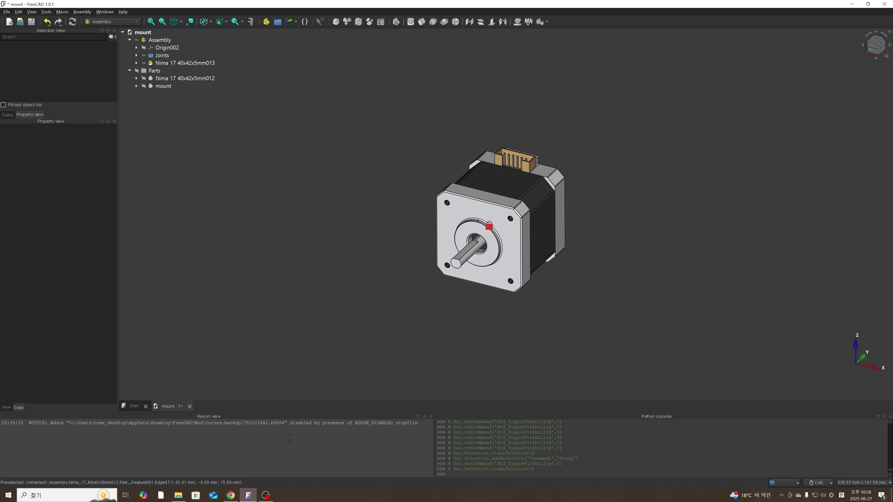
# - Switch to the browser, review the viewer's question in the YouTube video comments, and return to FreeCAD
pyautogui.click(231, 496)
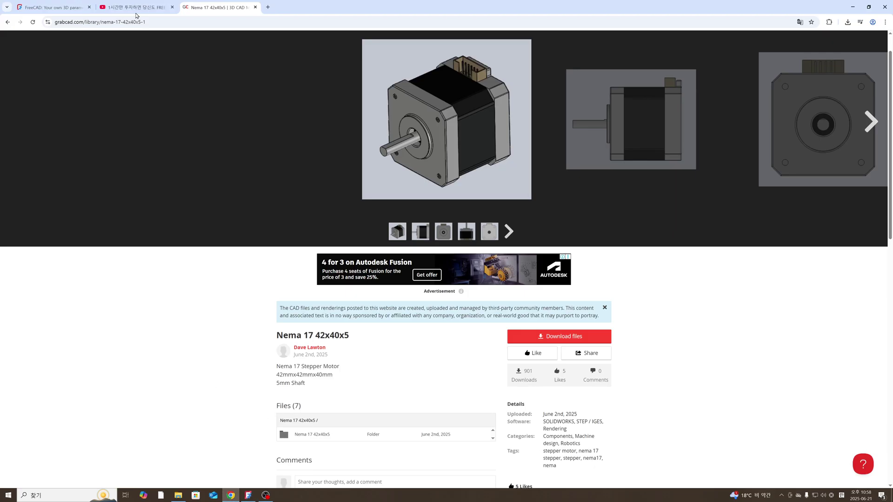
pyautogui.click(135, 7)
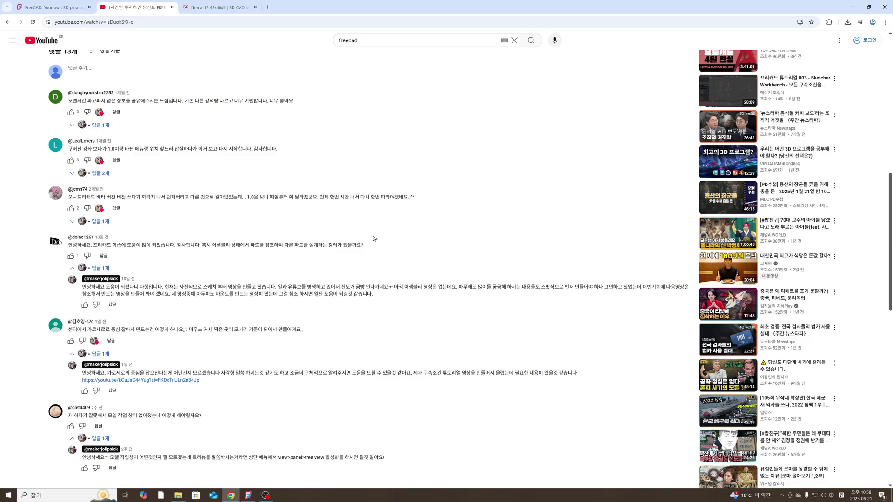
pyautogui.click(852, 9)
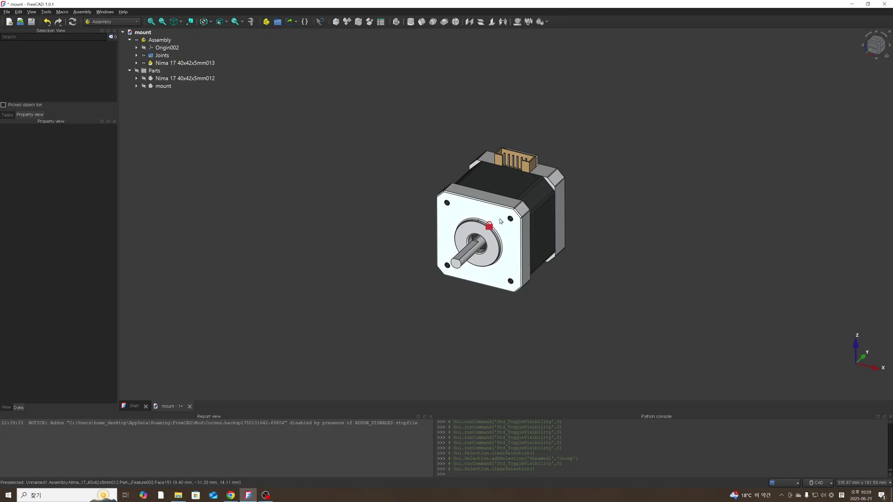
# - Show the Parts group again so the original motor stands beside the assembly
pyautogui.scroll(-1, 494, 233)
pyautogui.moveTo(493, 274); pyautogui.dragTo(417, 289, button='middle')
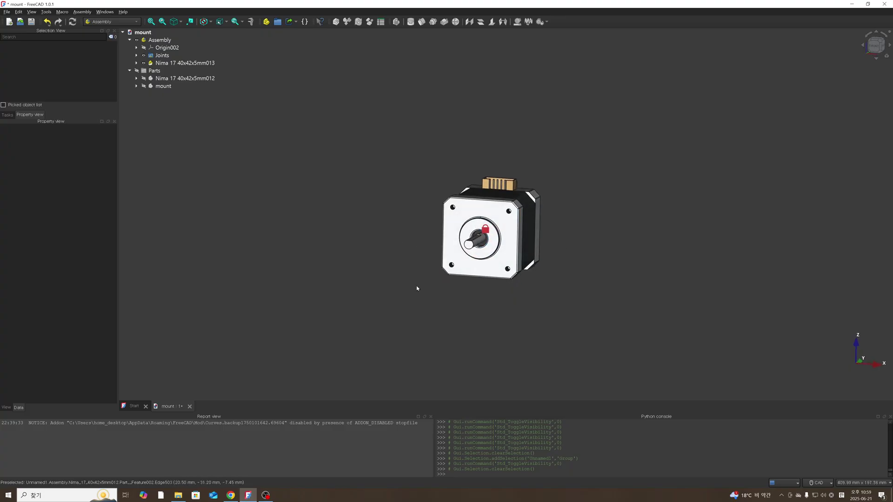
pyautogui.click(160, 72)
pyautogui.click(221, 120)
pyautogui.click(165, 73)
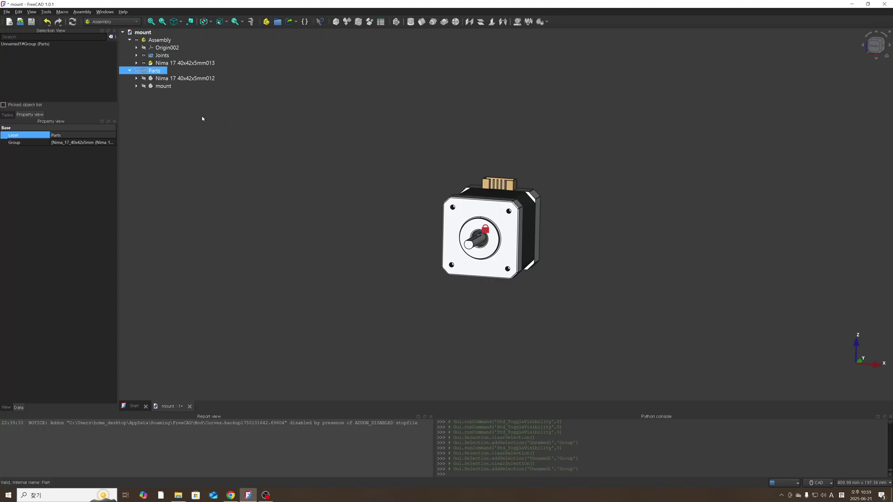
pyautogui.press('space')
pyautogui.click(277, 152)
# - Expand the mount part in the model tree and switch to the Part Design workbench
pyautogui.click(164, 87)
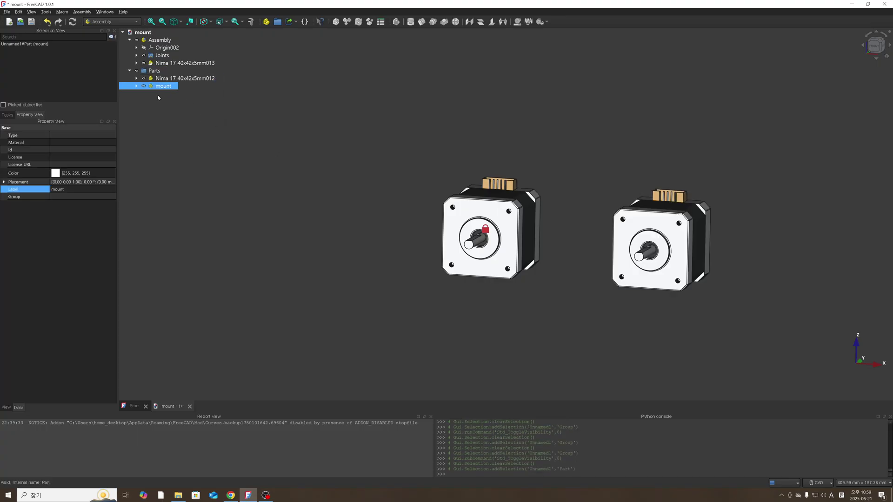
pyautogui.click(138, 87)
pyautogui.click(219, 117)
pyautogui.click(156, 87)
pyautogui.click(123, 21)
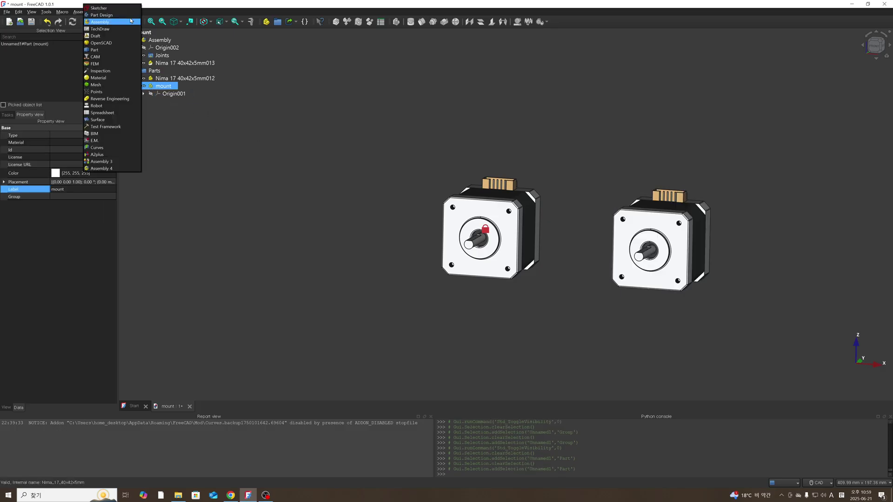
pyautogui.click(238, 138)
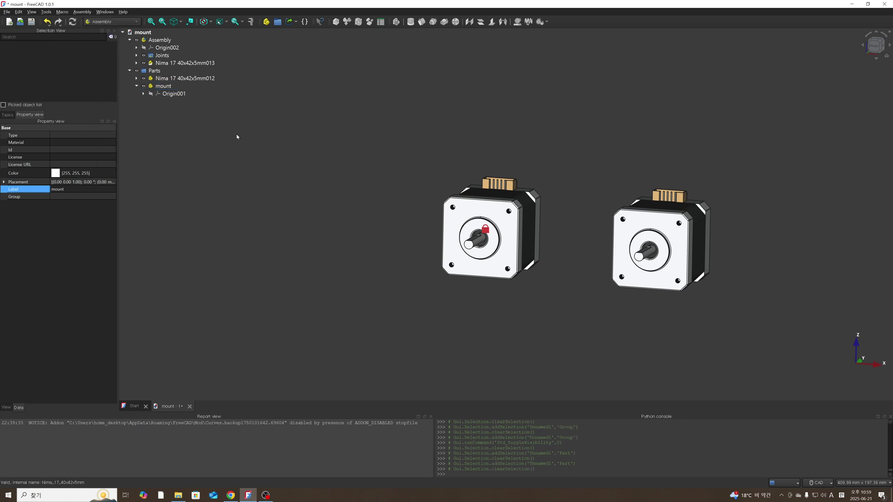
pyautogui.click(126, 23)
pyautogui.click(107, 15)
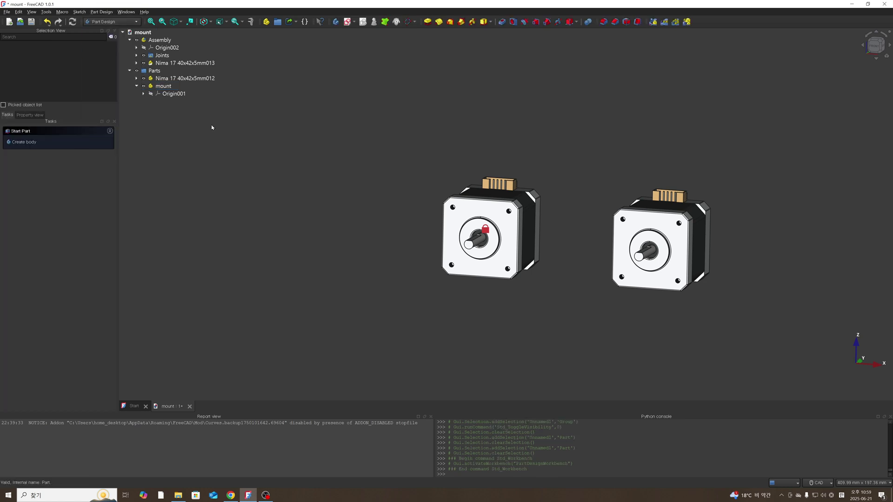
# - Make the mount part the active object and create a new active body inside it
pyautogui.click(158, 87)
pyautogui.rightClick(158, 88)
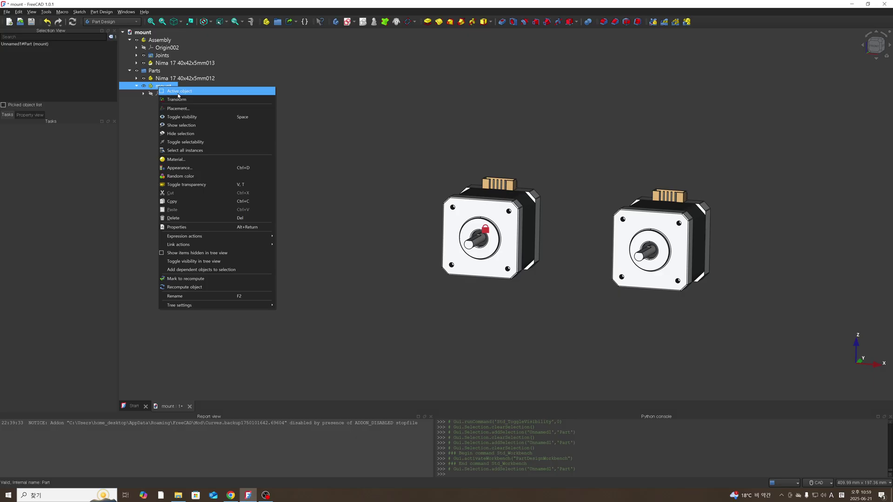
pyautogui.click(178, 92)
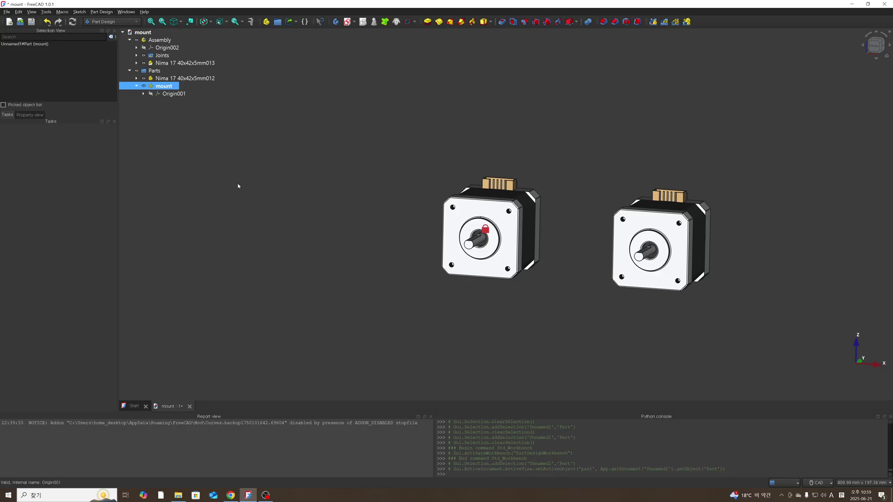
pyautogui.click(162, 87)
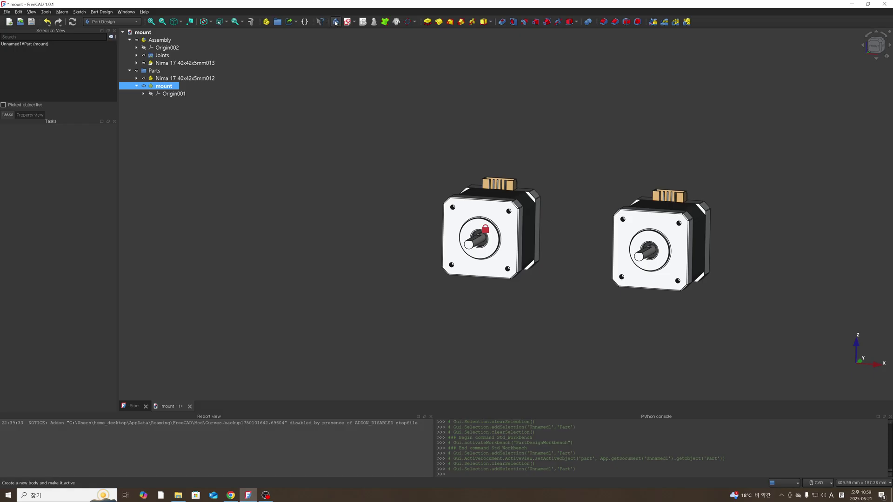
pyautogui.click(336, 22)
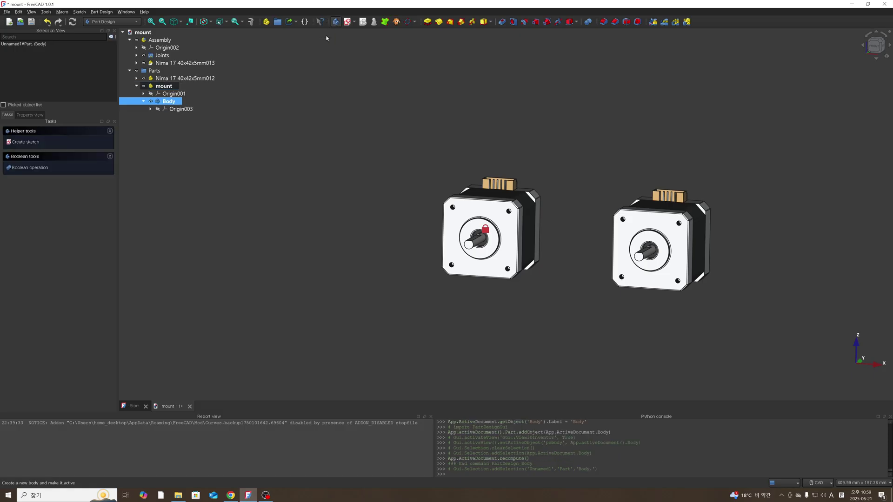
pyautogui.rightClick(171, 104)
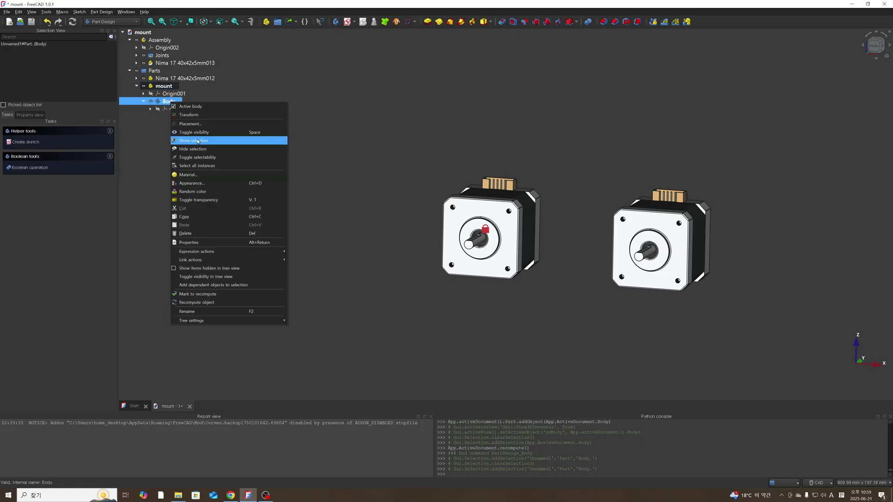
pyautogui.click(177, 107)
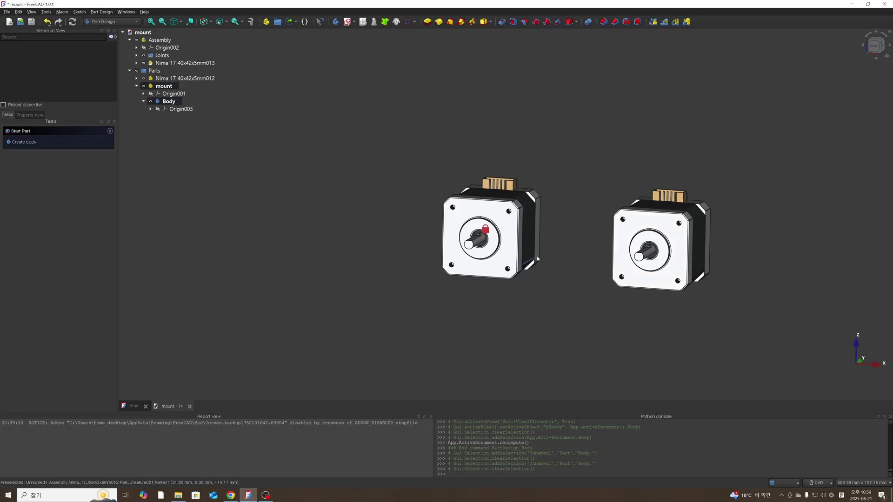
# - Hide the original Nima 17 40x42x5mm012 motor and examine the front face of the assembly's motor
pyautogui.click(186, 79)
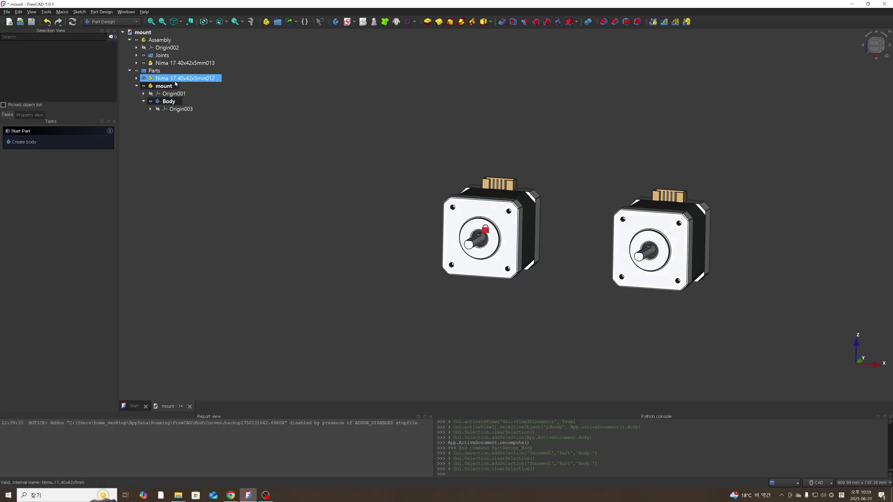
pyautogui.press('space')
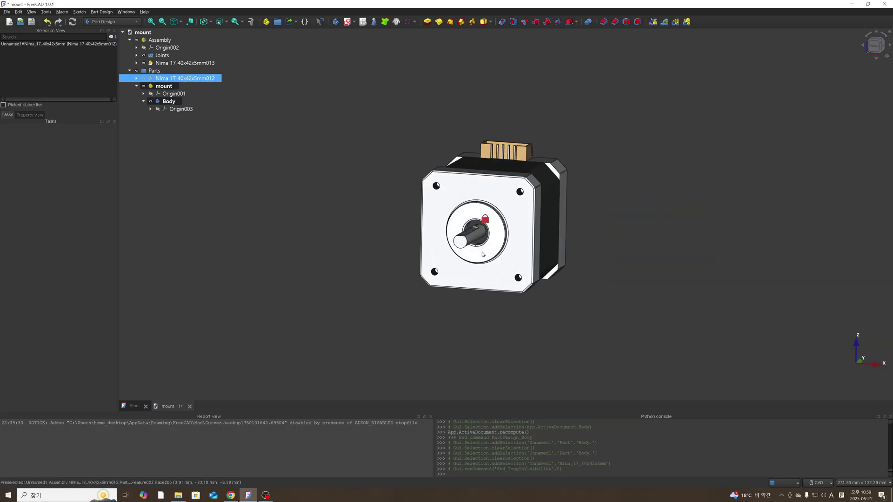
pyautogui.scroll(1, 547, 249)
pyautogui.moveTo(548, 249); pyautogui.dragTo(511, 302, button='middle')
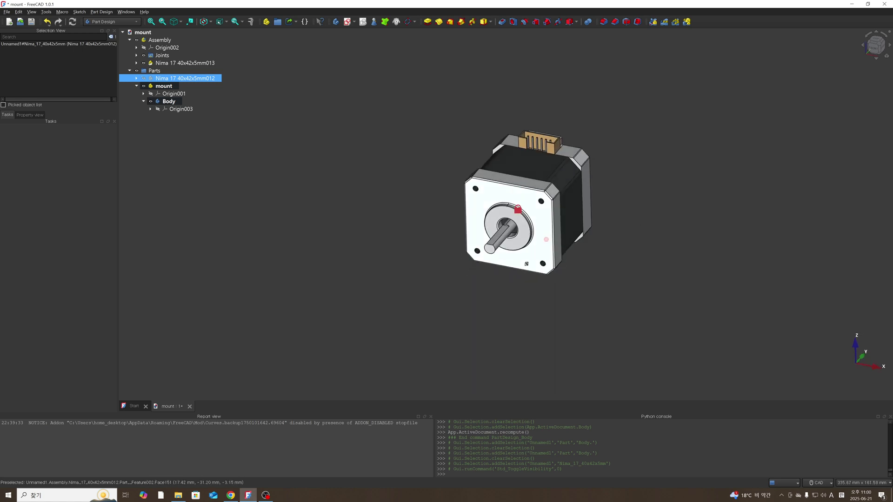
pyautogui.click(510, 313)
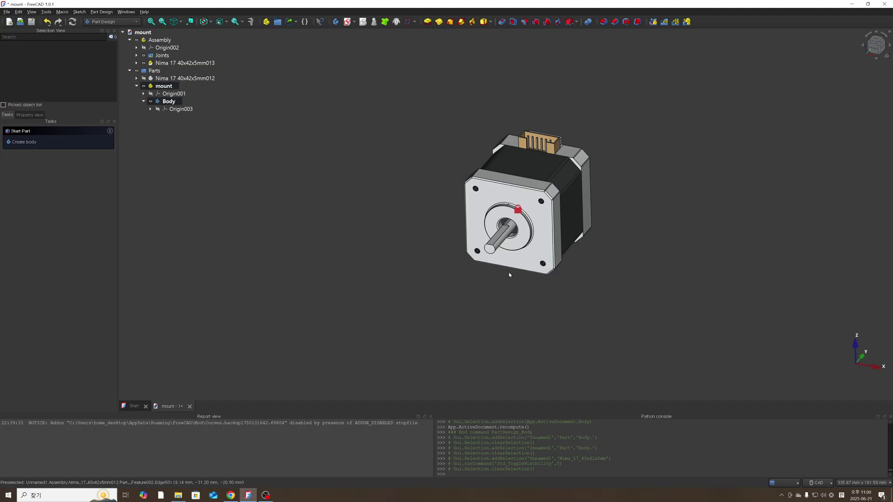
pyautogui.click(531, 257)
pyautogui.click(401, 230)
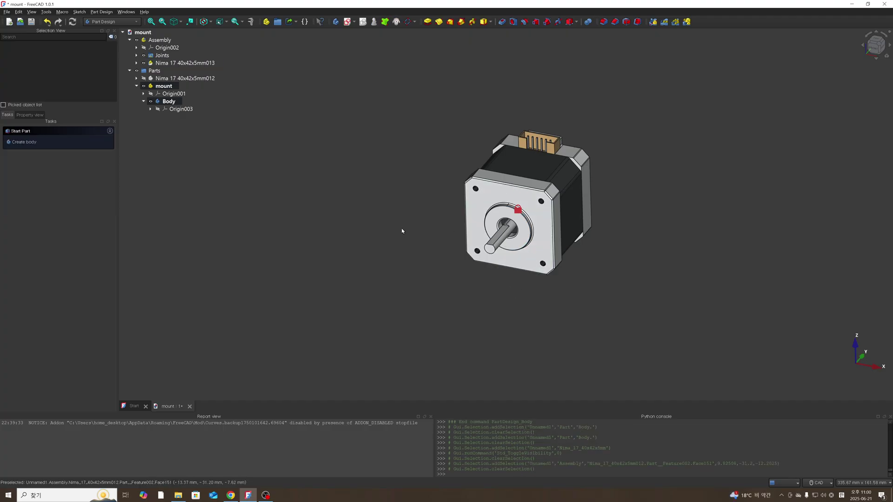
# - Create a sub-shape binder in the mount body from the front face of the assembly's motor
pyautogui.click(493, 193)
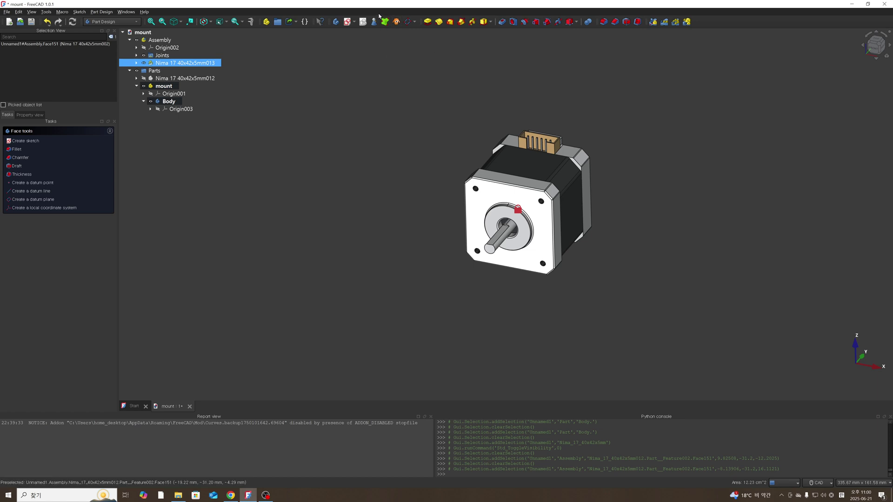
pyautogui.click(381, 60)
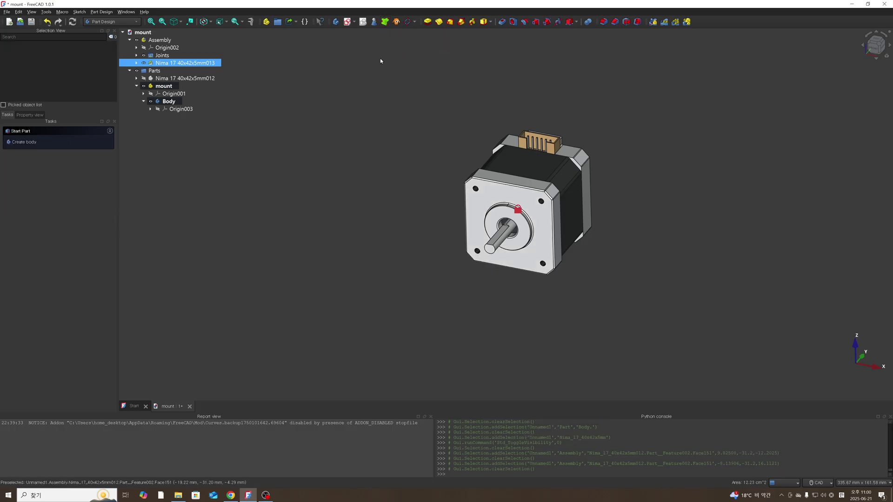
pyautogui.click(504, 199)
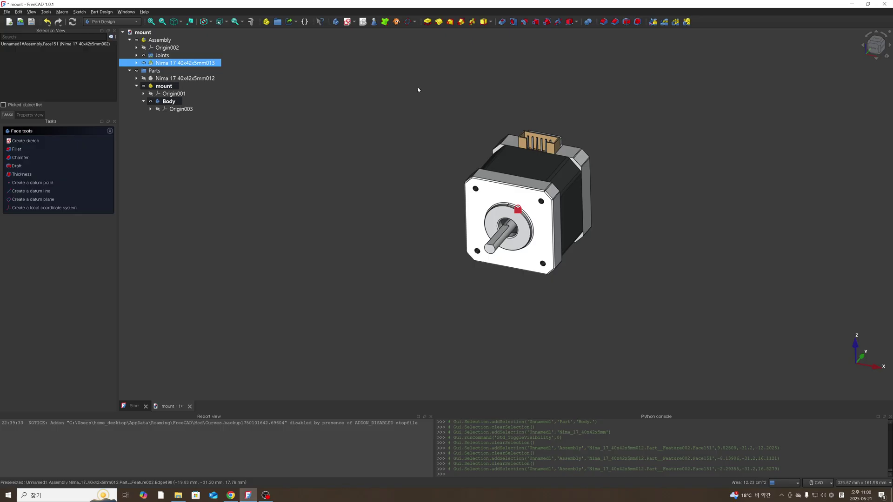
pyautogui.click(433, 159)
pyautogui.click(483, 197)
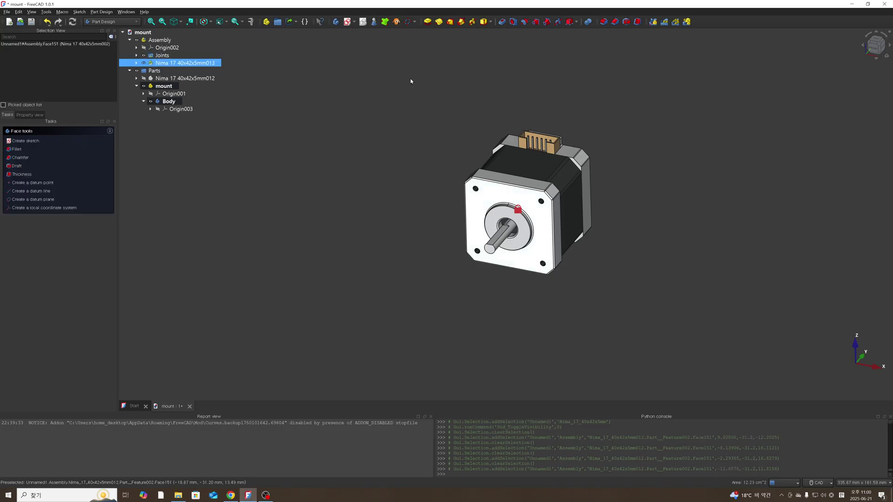
pyautogui.click(385, 22)
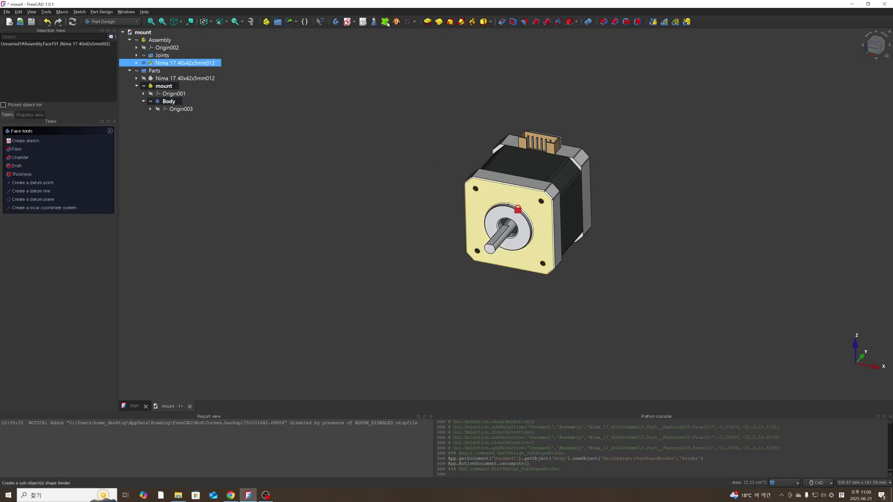
pyautogui.click(333, 110)
pyautogui.click(159, 94)
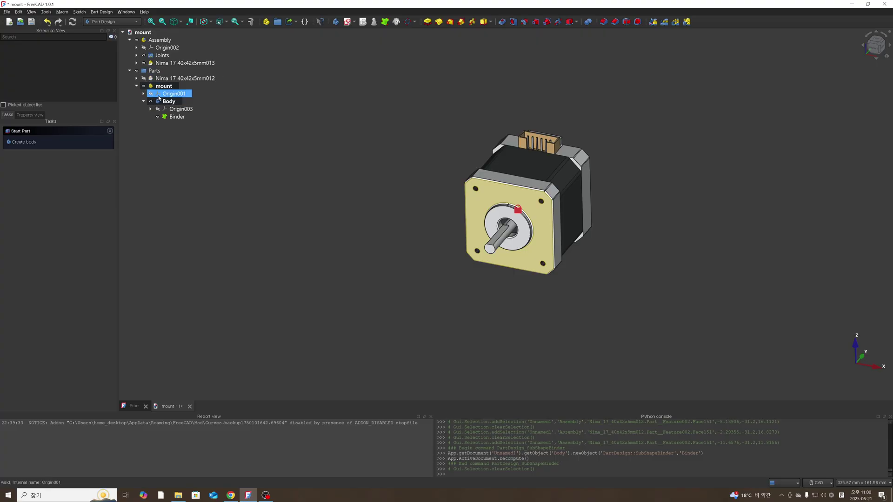
pyautogui.click(197, 131)
# - Examine the rounded border between the bound front face and the outer sides of the motor flange
pyautogui.scroll(10, 478, 176)
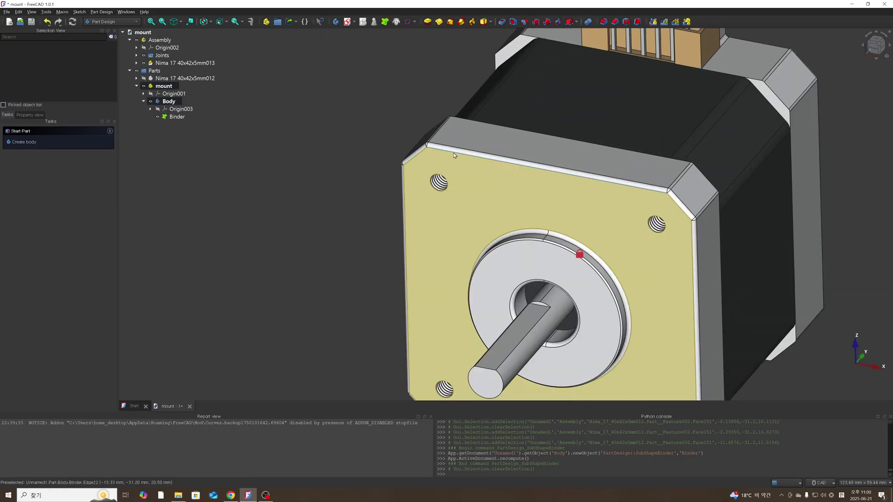
pyautogui.click(447, 147)
pyautogui.click(355, 135)
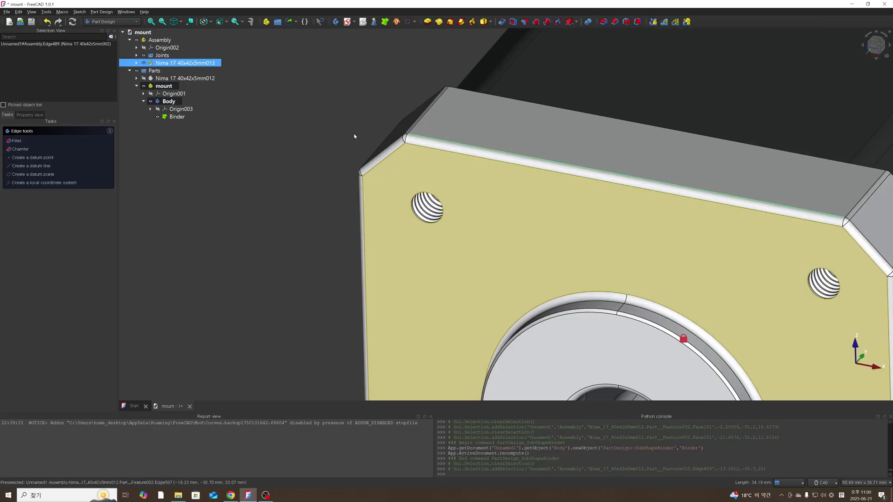
pyautogui.click(420, 147)
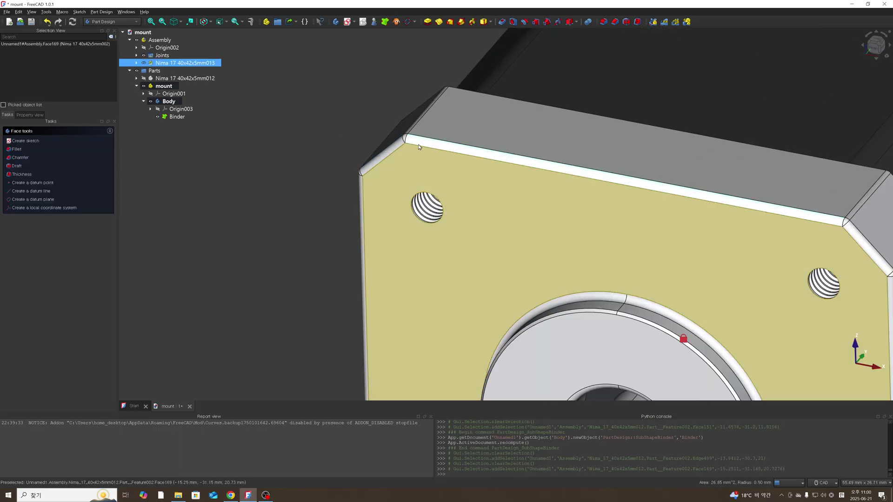
pyautogui.click(390, 152)
pyautogui.scroll(-10, 445, 154)
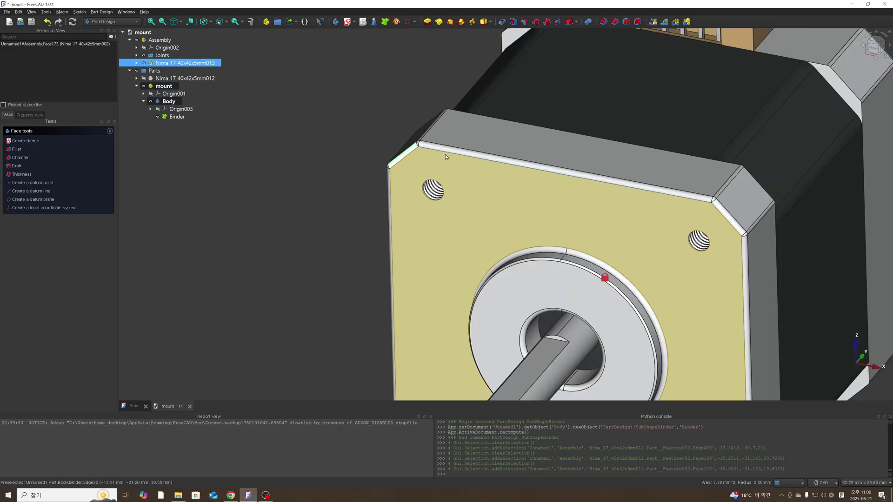
pyautogui.click(412, 177)
pyautogui.scroll(4, 501, 199)
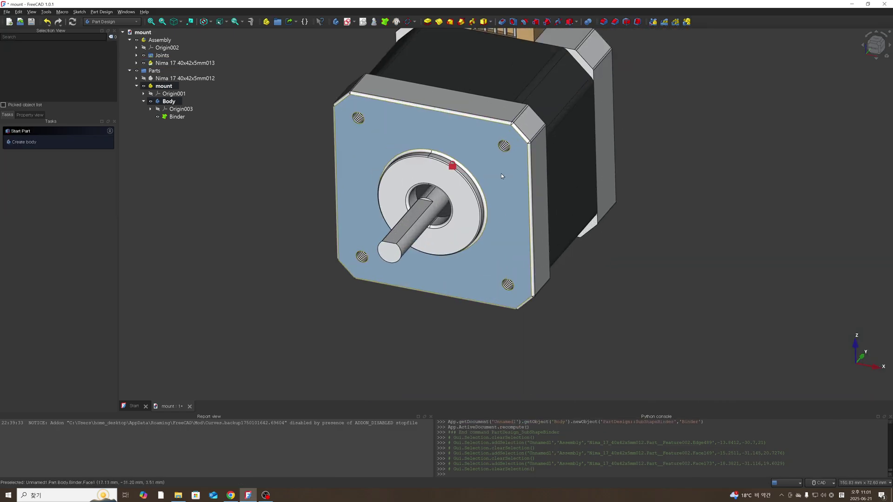
pyautogui.scroll(6, 465, 121)
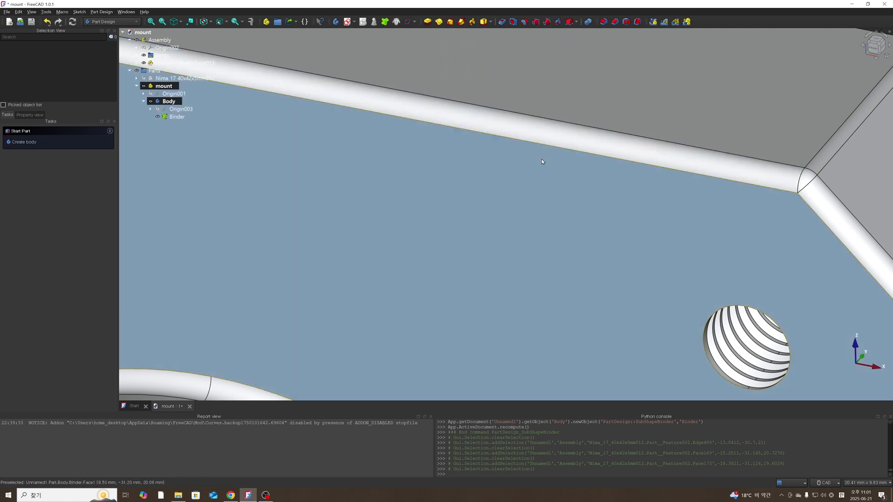
pyautogui.scroll(-8, 542, 160)
pyautogui.scroll(-3, 542, 161)
pyautogui.moveTo(550, 222); pyautogui.dragTo(537, 202, button='middle')
pyautogui.scroll(6, 514, 148)
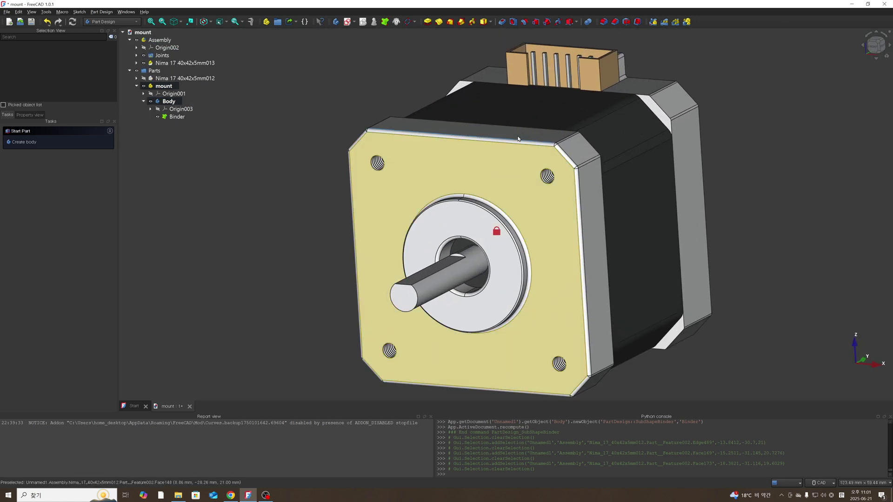
# - Create a second sub-shape binder from the eight outer perimeter edges of the motor's front flange, outside the rounded border
pyautogui.click(516, 147)
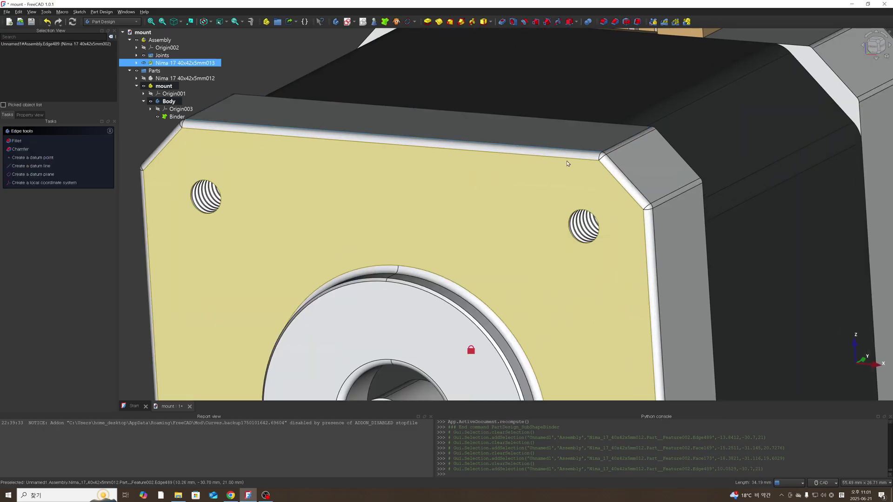
pyautogui.click(626, 177)
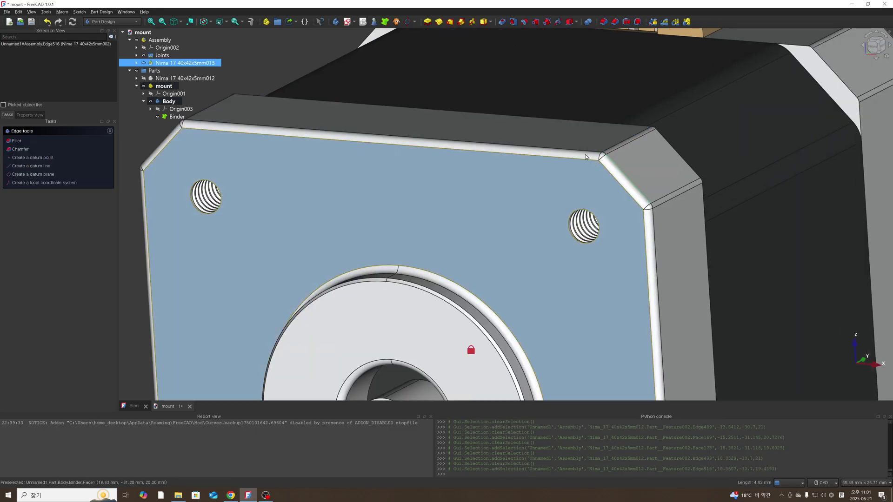
pyautogui.keyDown('ctrl'); pyautogui.click(585, 154); pyautogui.keyUp('ctrl')
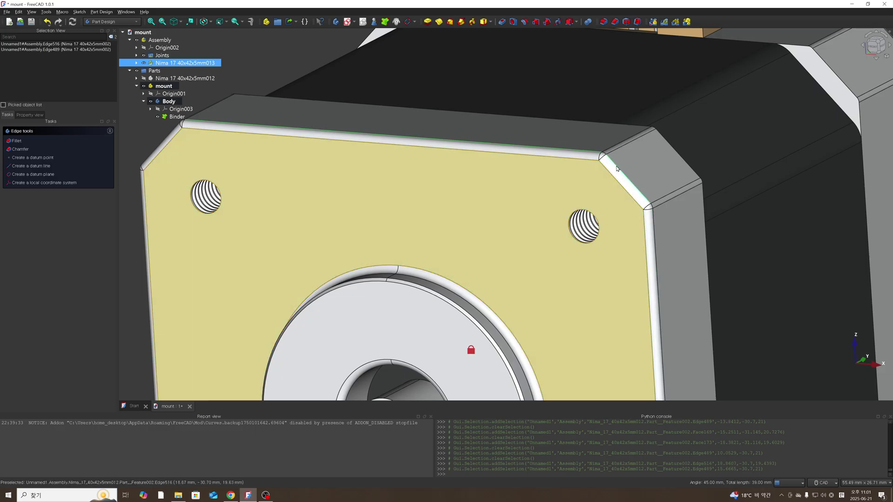
pyautogui.keyDown('ctrl'); pyautogui.click(653, 232); pyautogui.keyUp('ctrl')
pyautogui.scroll(-10, 653, 230)
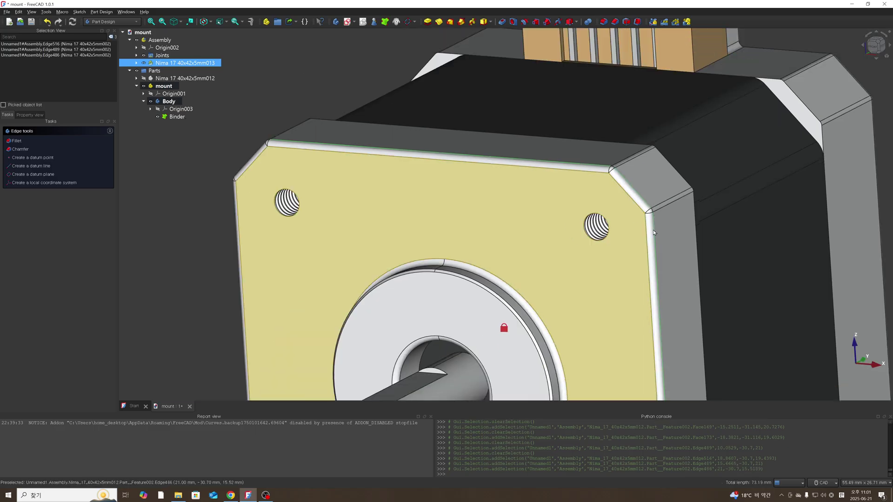
pyautogui.scroll(10, 596, 274)
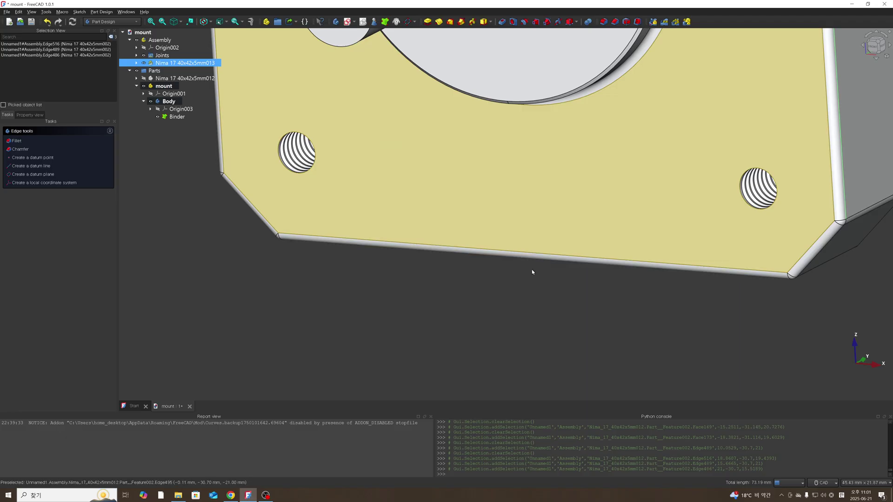
pyautogui.moveTo(534, 258); pyautogui.dragTo(566, 324, button='middle')
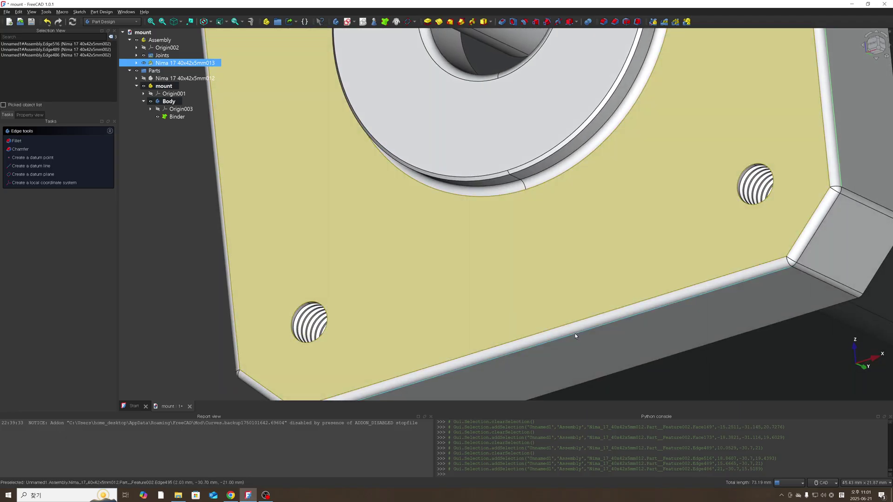
pyautogui.keyDown('ctrl'); pyautogui.click(575, 336); pyautogui.keyUp('ctrl')
pyautogui.scroll(-8, 529, 275)
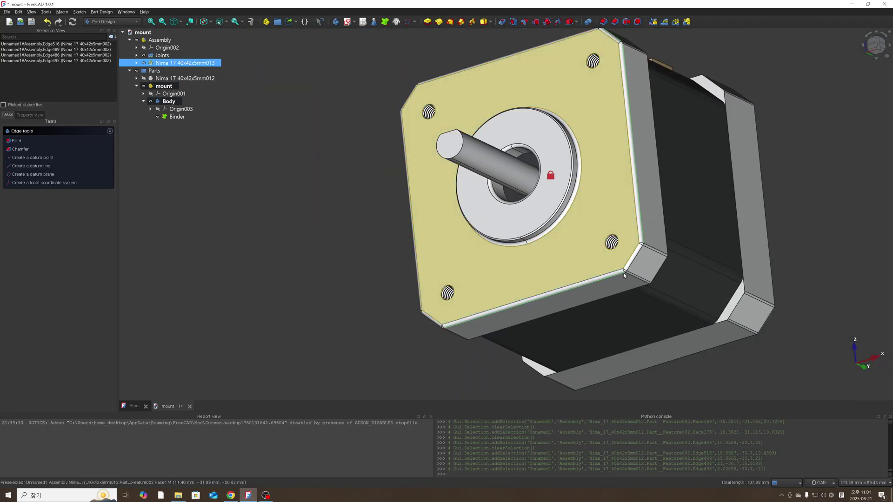
pyautogui.keyDown('ctrl'); pyautogui.click(631, 264); pyautogui.keyUp('ctrl')
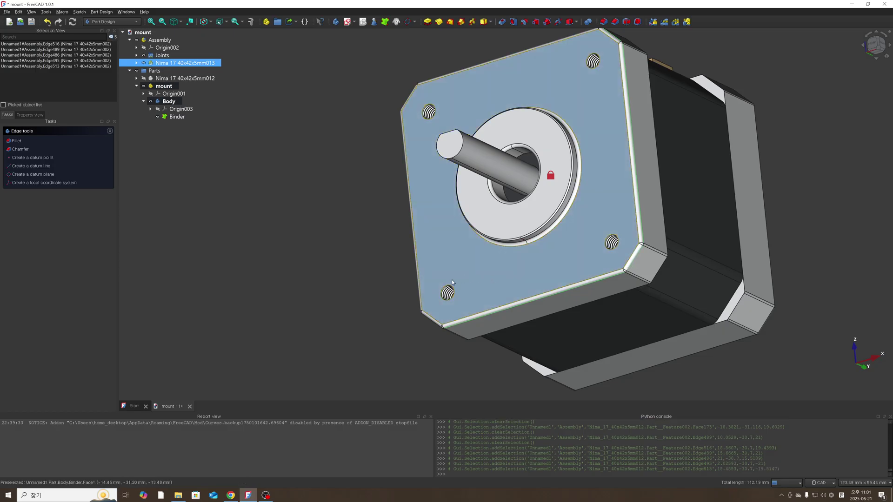
pyautogui.moveTo(451, 280); pyautogui.dragTo(483, 302, button='middle')
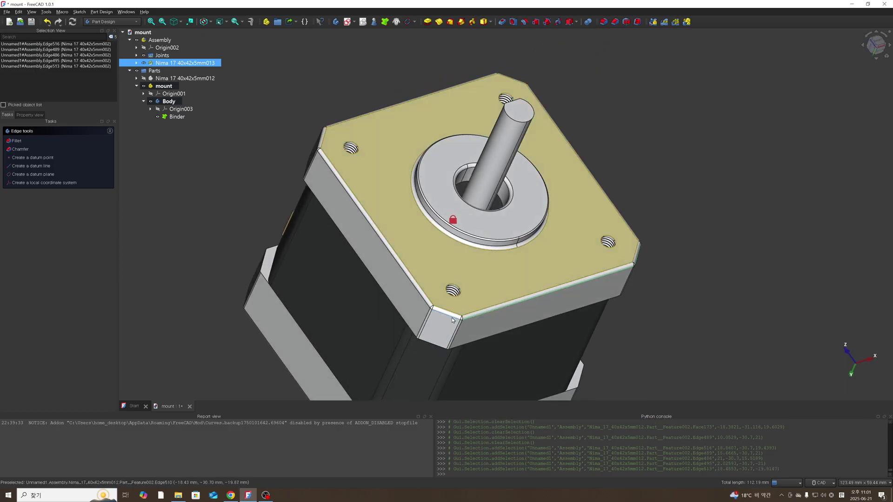
pyautogui.keyDown('ctrl'); pyautogui.click(453, 320); pyautogui.keyUp('ctrl')
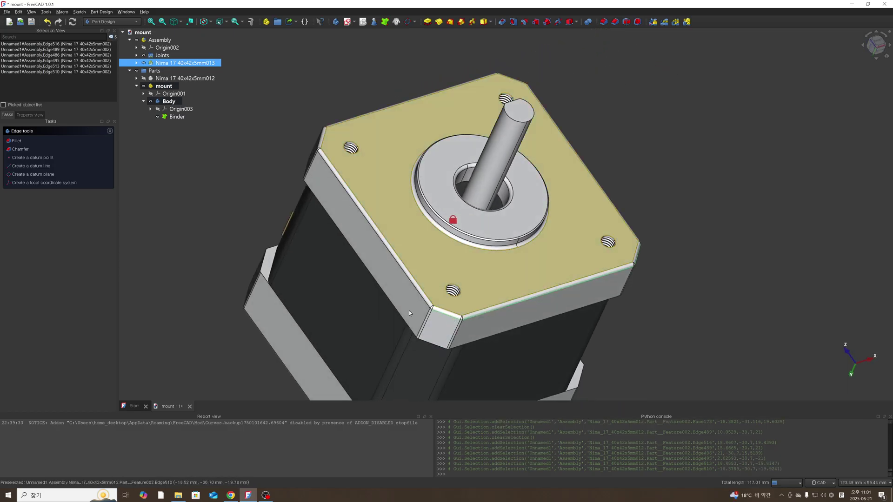
pyautogui.keyDown('ctrl'); pyautogui.click(412, 283); pyautogui.keyUp('ctrl')
pyautogui.moveTo(433, 238); pyautogui.dragTo(365, 174, button='middle')
pyautogui.keyDown('ctrl'); pyautogui.click(340, 160); pyautogui.keyUp('ctrl')
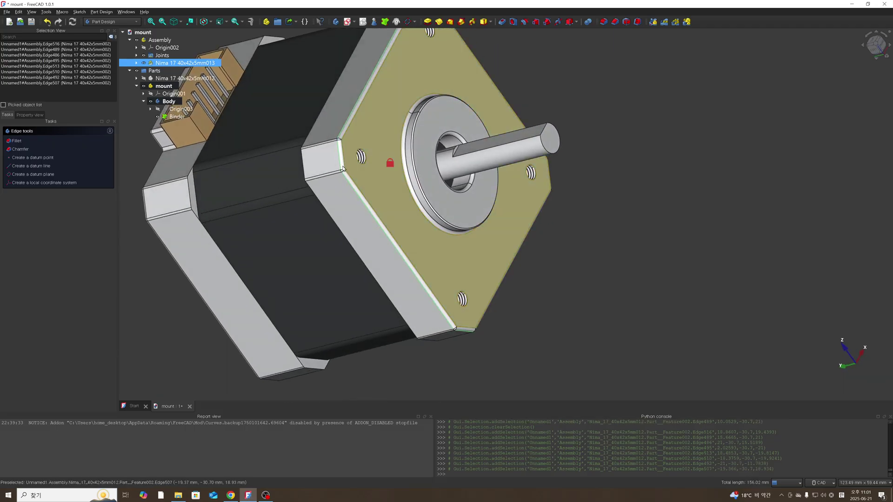
pyautogui.click(384, 22)
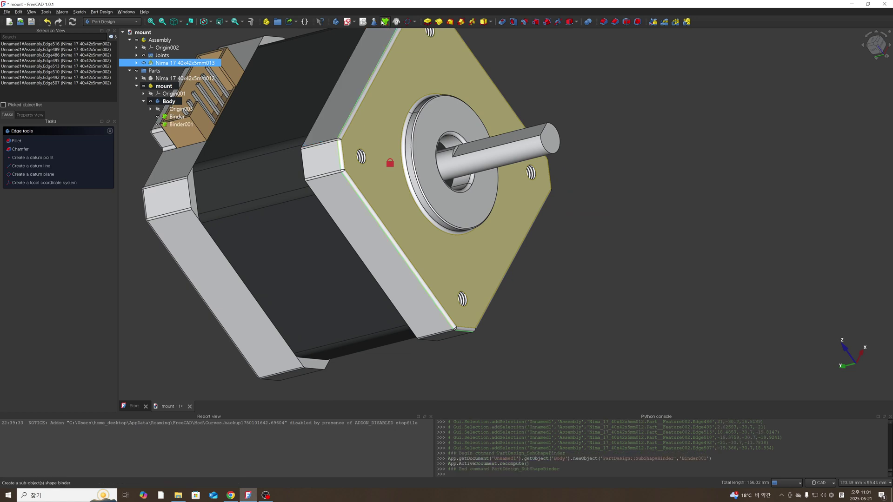
pyautogui.click(170, 124)
# - Hide the Assembly so only the mount body's two binders are shown
pyautogui.scroll(-5, 511, 190)
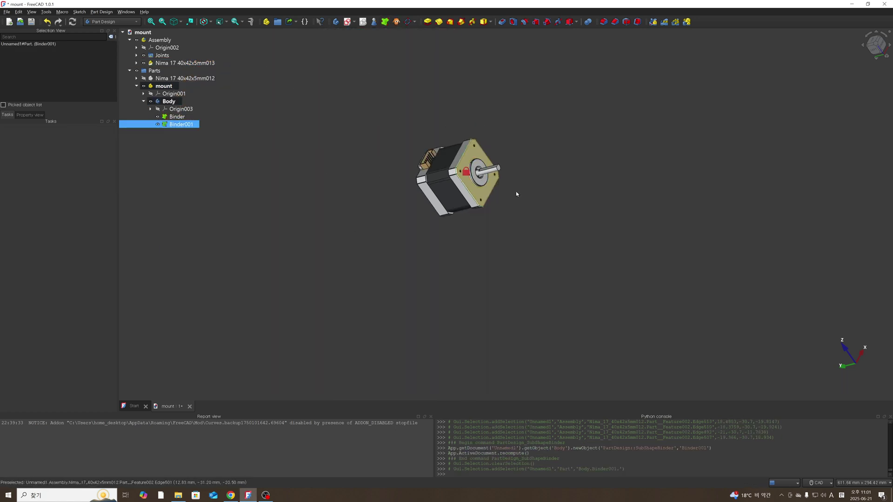
pyautogui.moveTo(517, 194)
pyautogui.mouseDown(button='middle')
pyautogui.moveTo(389, 237)
pyautogui.moveTo(499, 99)
pyautogui.moveTo(517, 211)
pyautogui.mouseUp(button='middle')
pyautogui.scroll(-3, 517, 212)
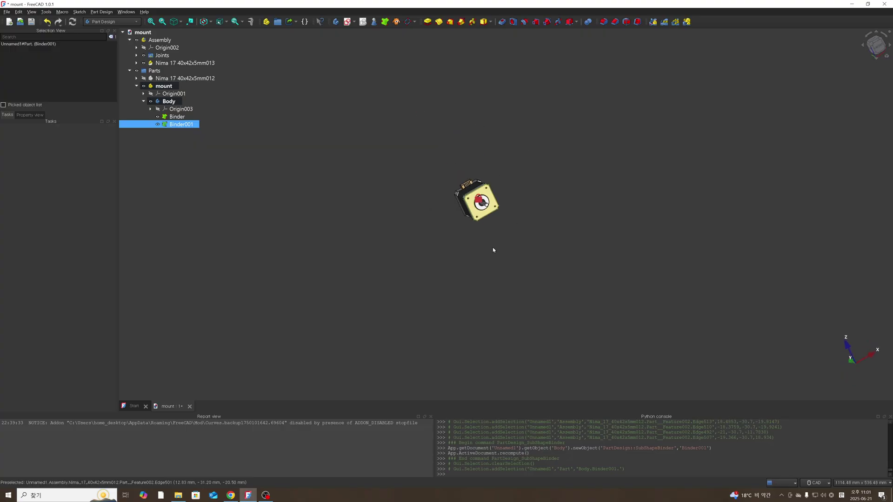
pyautogui.moveTo(494, 251); pyautogui.dragTo(528, 210, button='middle')
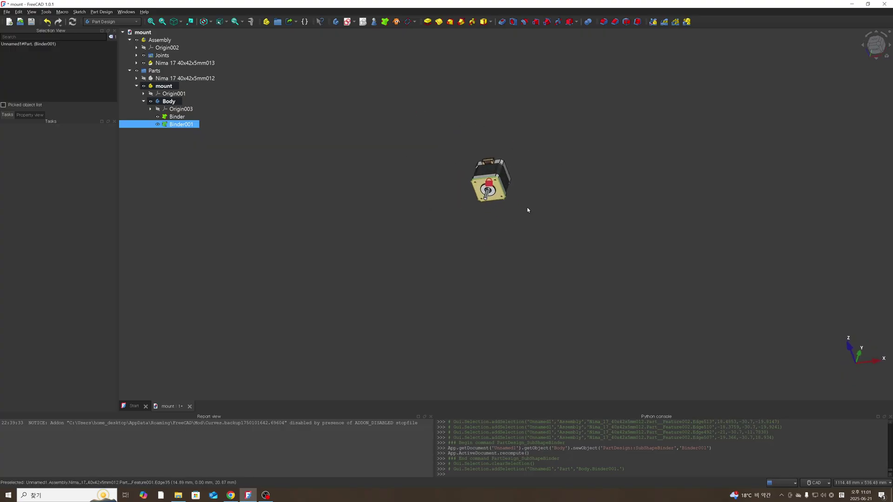
pyautogui.click(527, 210)
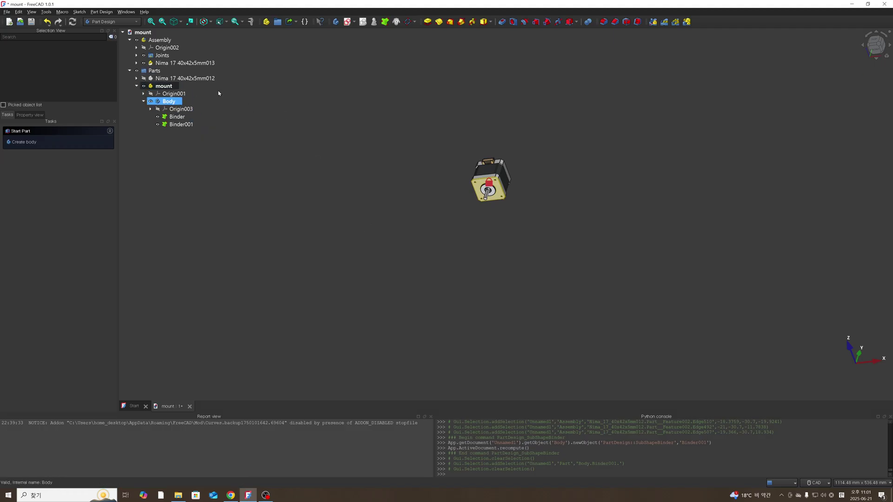
pyautogui.click(171, 41)
pyautogui.press('space')
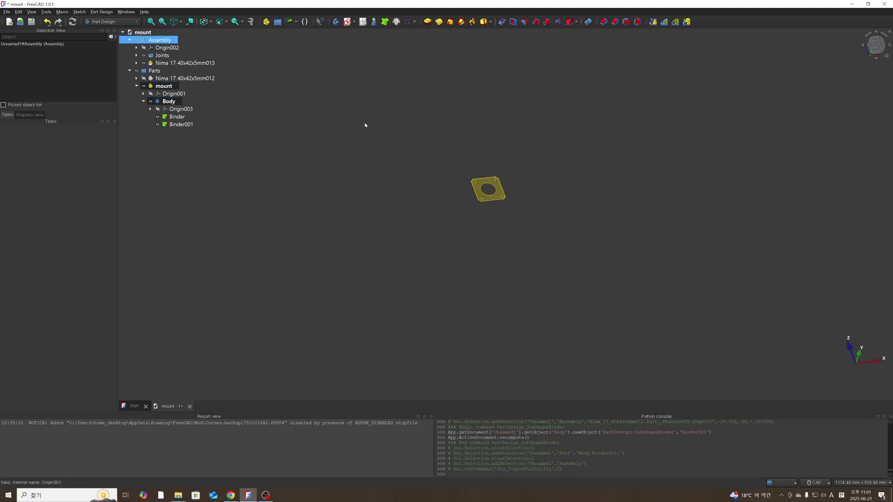
# - Orient the model to the front view and examine the outlines of the two binders
pyautogui.scroll(1, 494, 185)
pyautogui.scroll(3, 464, 205)
pyautogui.moveTo(444, 188); pyautogui.dragTo(498, 104, button='middle')
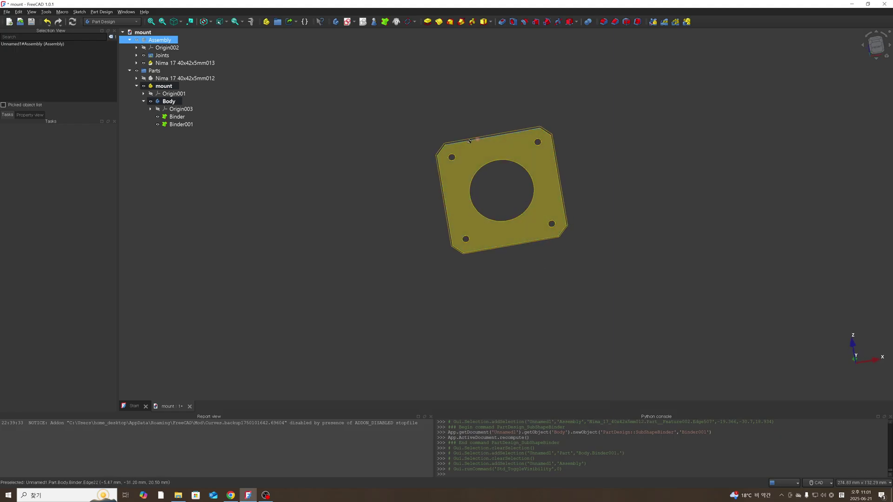
pyautogui.moveTo(484, 177); pyautogui.dragTo(474, 149, button='middle')
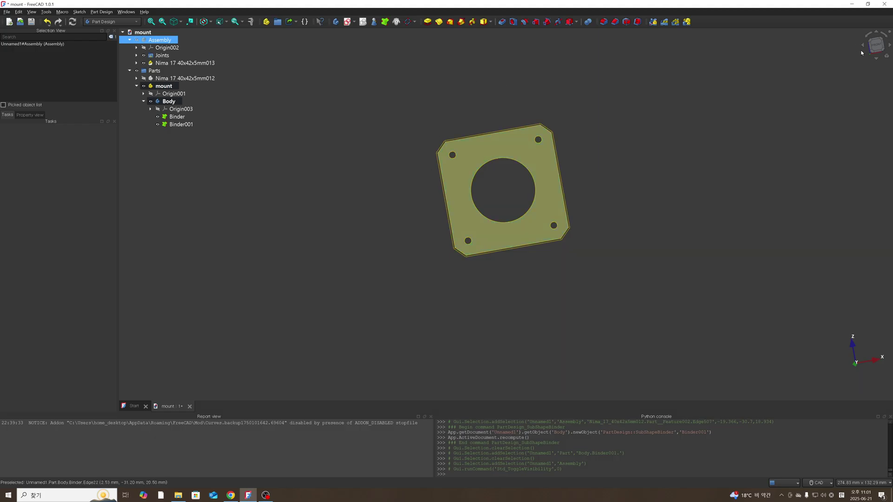
pyautogui.click(875, 46)
pyautogui.scroll(-3, 648, 131)
pyautogui.scroll(5, 619, 204)
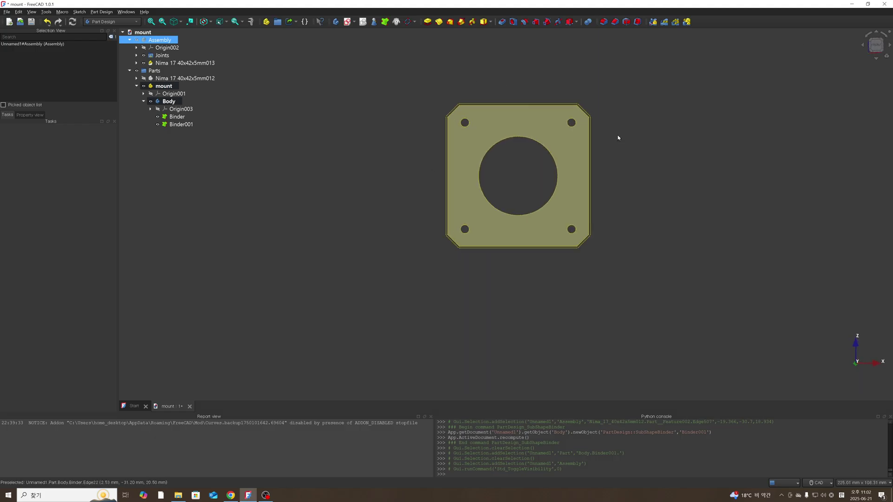
pyautogui.scroll(-2, 639, 146)
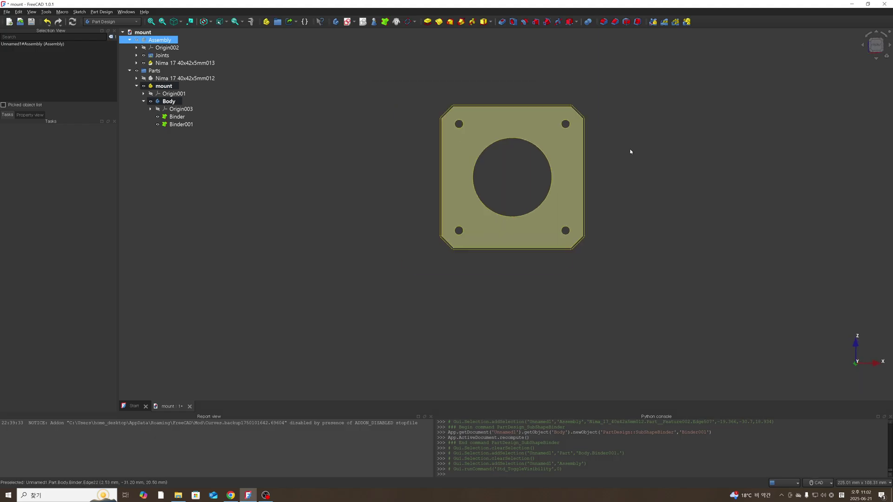
pyautogui.click(370, 122)
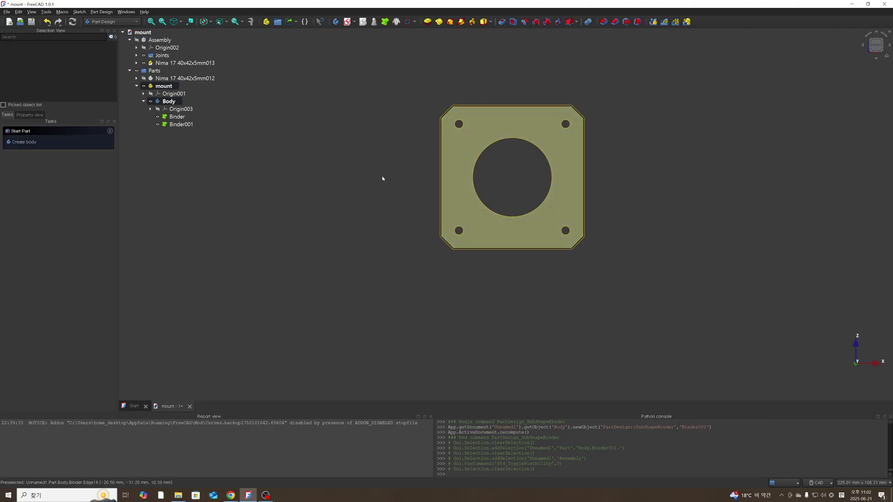
# - Create a new sketch on the flat face of the first binder
pyautogui.click(510, 123)
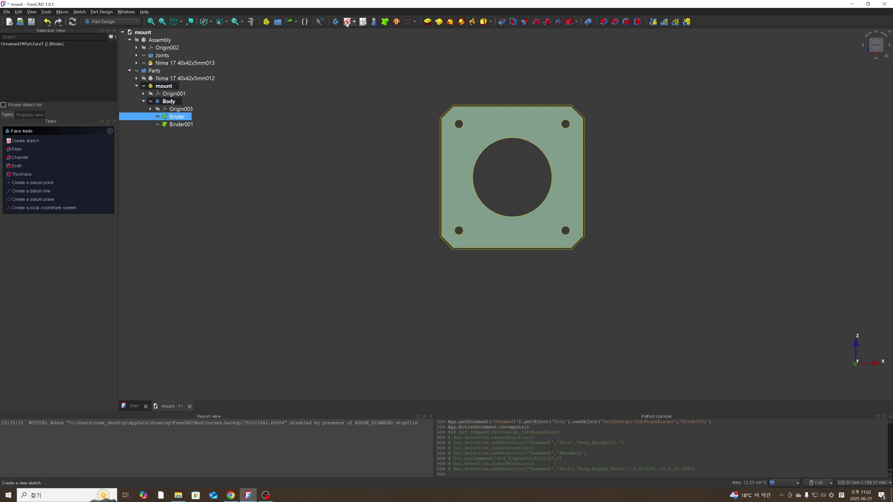
pyautogui.click(347, 22)
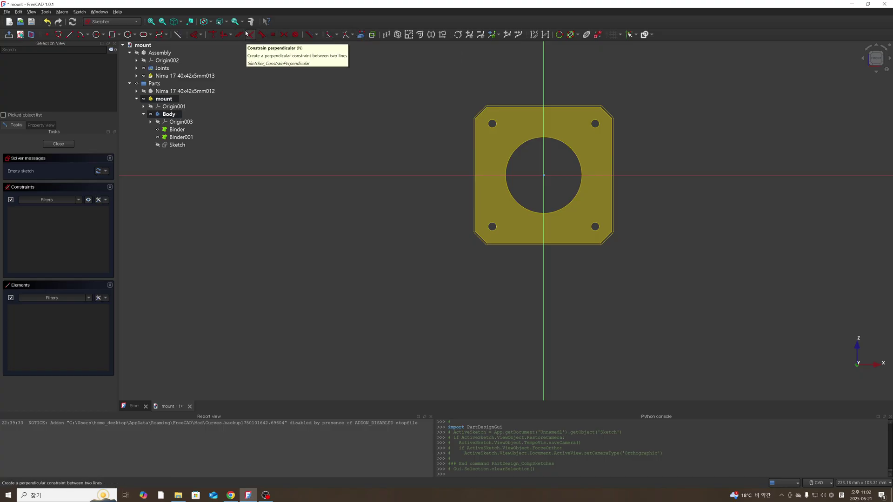
pyautogui.click(361, 35)
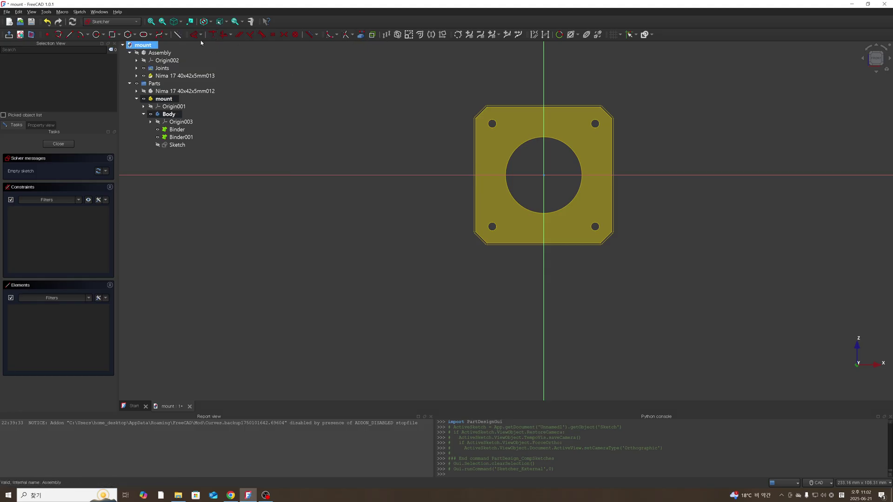
pyautogui.click(112, 35)
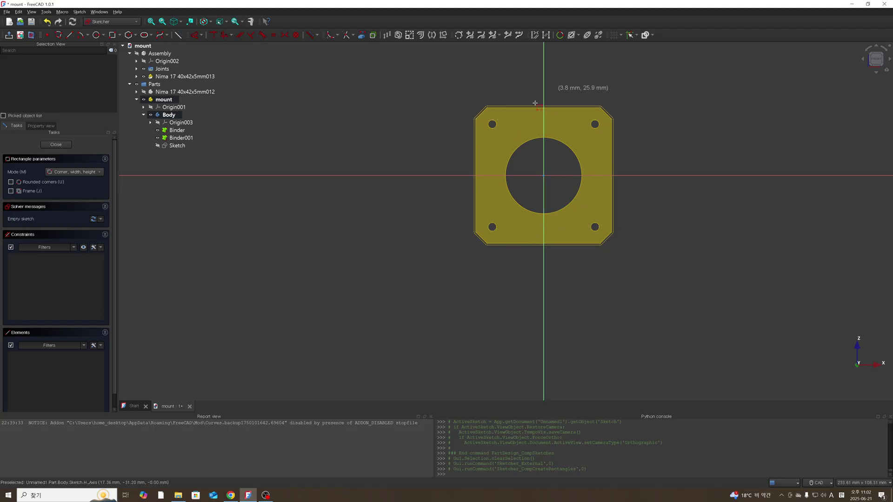
pyautogui.press('Escape')
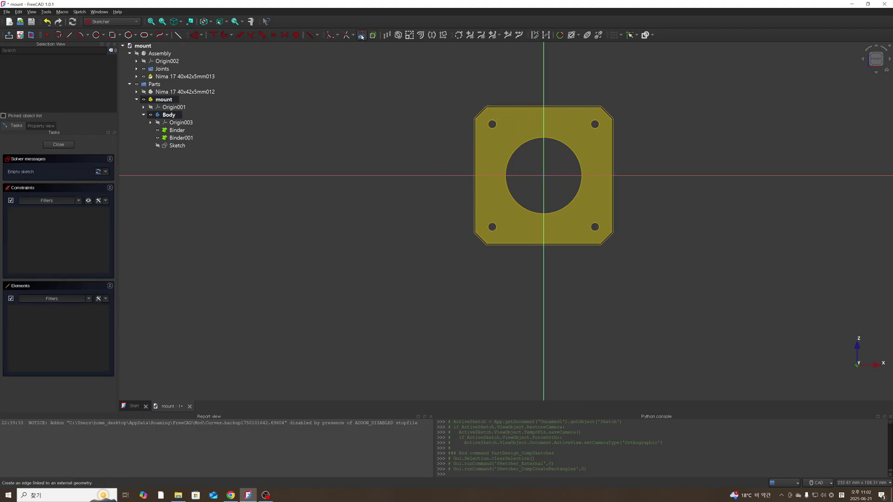
# - Add the binders' top edges, side edges and two upper chamfer edges to the sketch as external geometry
pyautogui.click(361, 36)
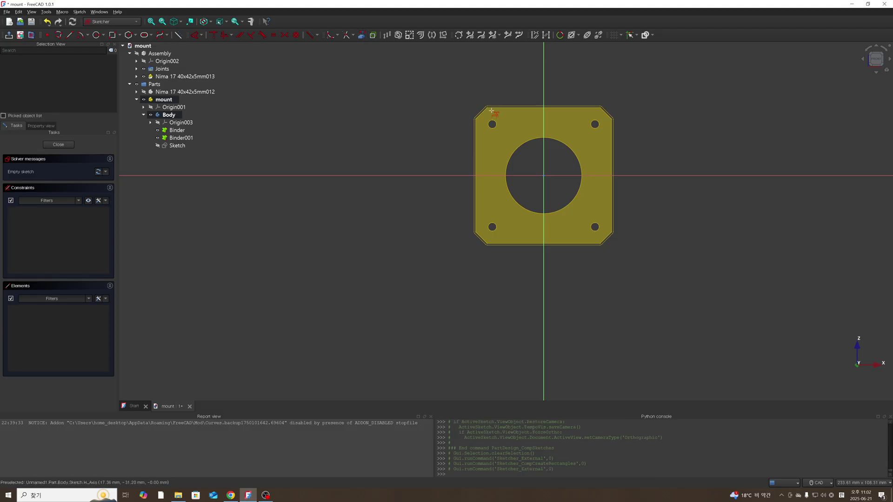
pyautogui.click(524, 106)
pyautogui.scroll(5, 512, 106)
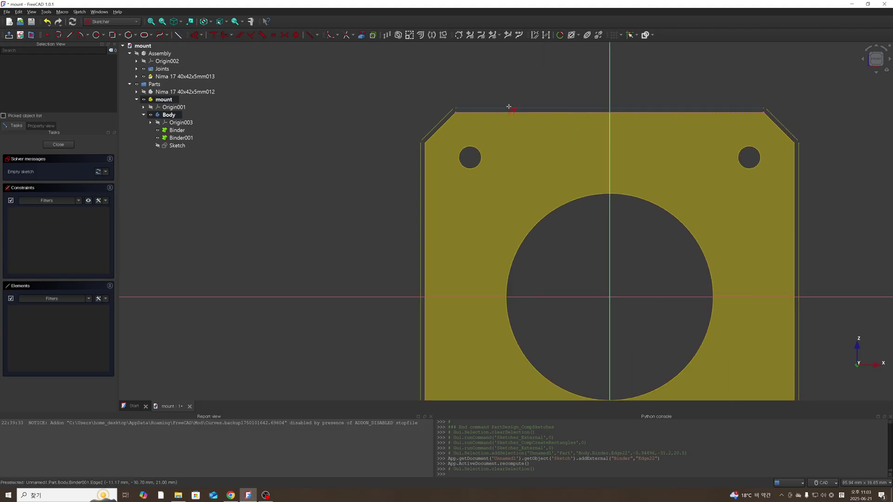
pyautogui.click(509, 106)
pyautogui.click(421, 149)
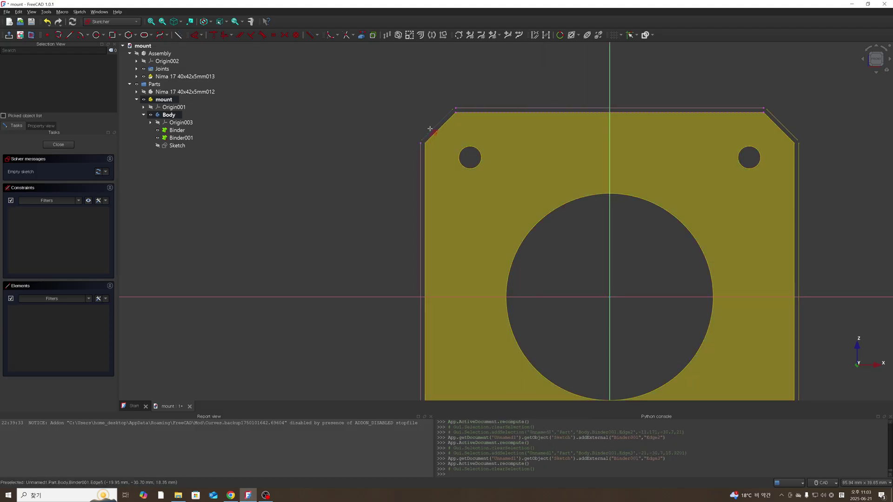
pyautogui.click(434, 131)
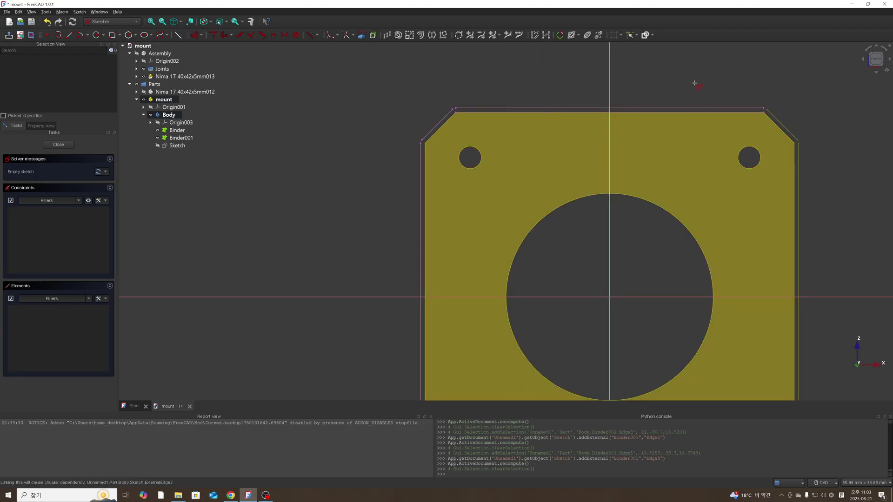
pyautogui.click(774, 119)
pyautogui.click(797, 167)
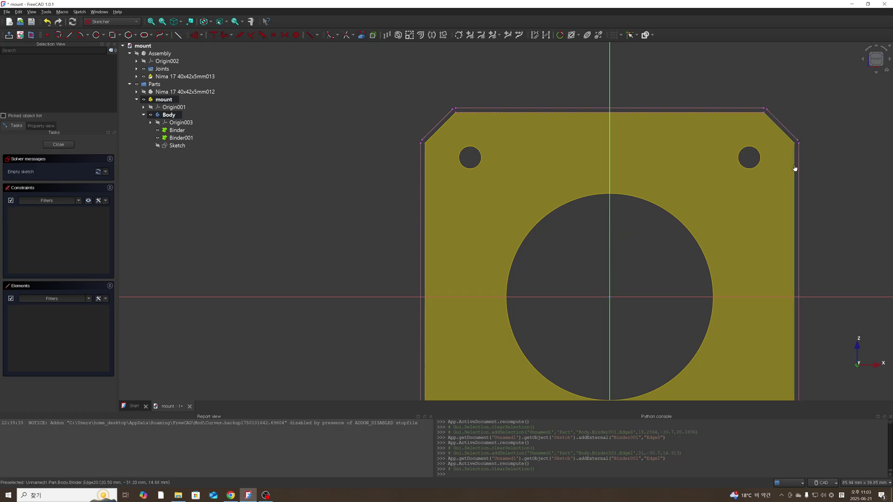
pyautogui.click(795, 168)
# - Reference arcs of the two upper mounting holes and one half of the central bore as external geometry
pyautogui.click(754, 167)
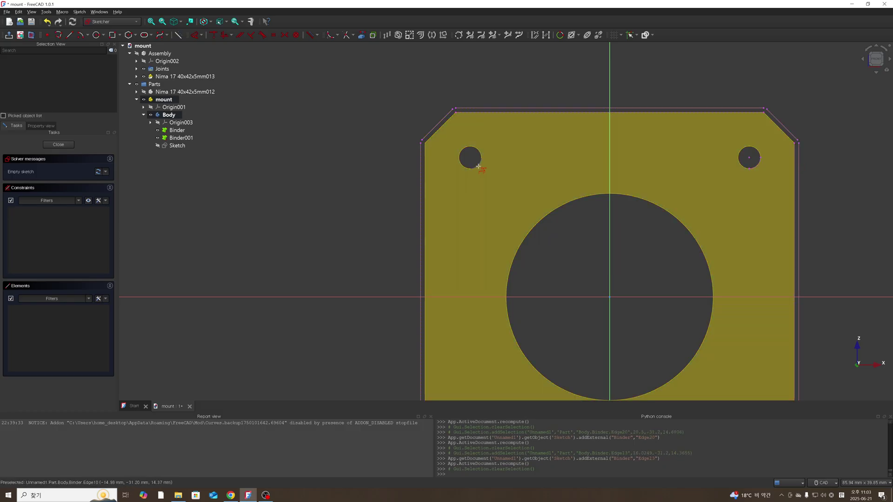
pyautogui.click(479, 151)
pyautogui.scroll(-5, 514, 168)
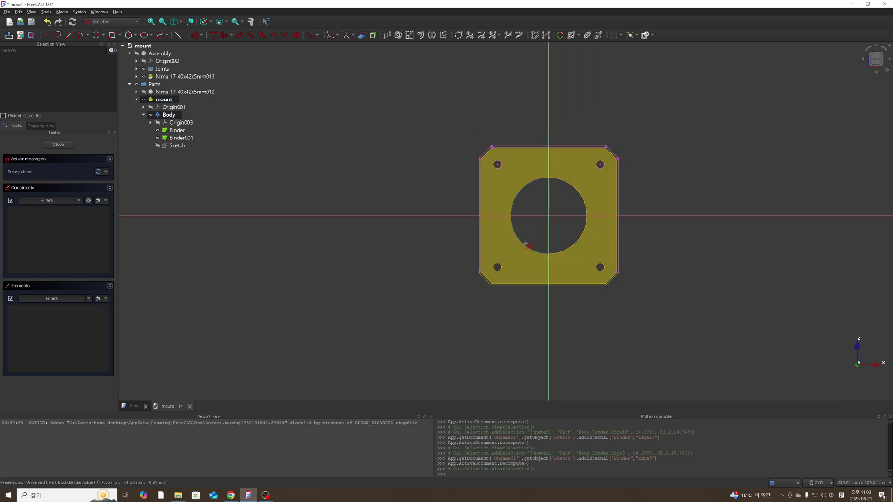
pyautogui.click(537, 252)
# - Add the outer binder's bottom edge and lower chamfers plus the other half of the central bore as external geometry
pyautogui.scroll(5, 489, 282)
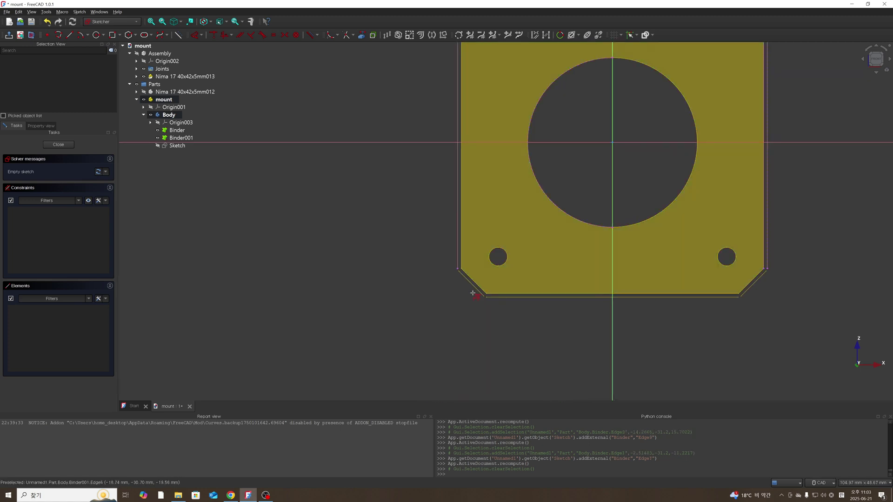
pyautogui.click(522, 299)
pyautogui.scroll(-5, 648, 316)
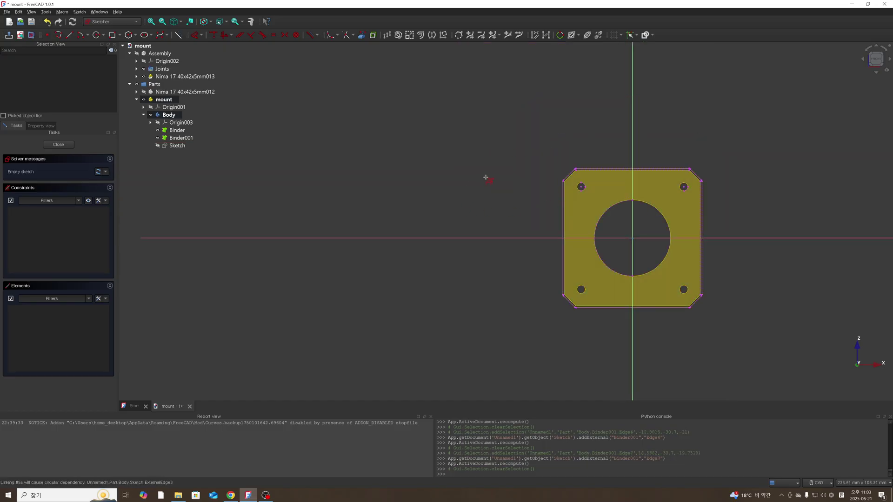
pyautogui.scroll(3, 616, 255)
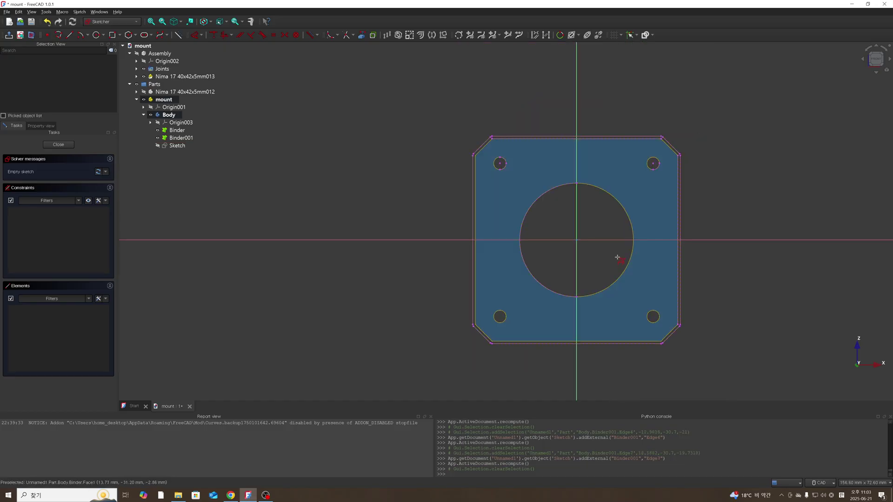
pyautogui.click(632, 233)
pyautogui.scroll(-1, 711, 211)
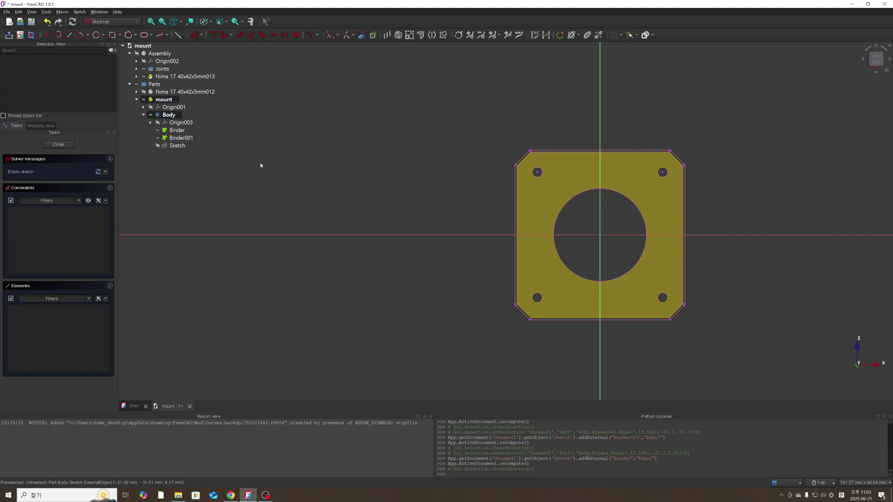
# - Hide both sub-shape binders so only the sketch's external geometry is shown
pyautogui.click(177, 137)
pyautogui.press('space')
pyautogui.click(177, 130)
pyautogui.press('space')
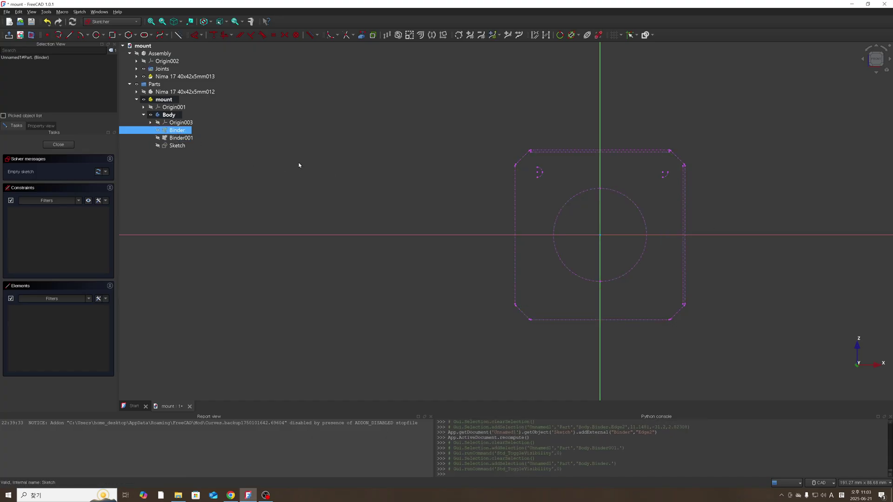
# - Examine the projected flange outline, central bore and mounting-hole arcs in the sketch
pyautogui.scroll(3, 660, 199)
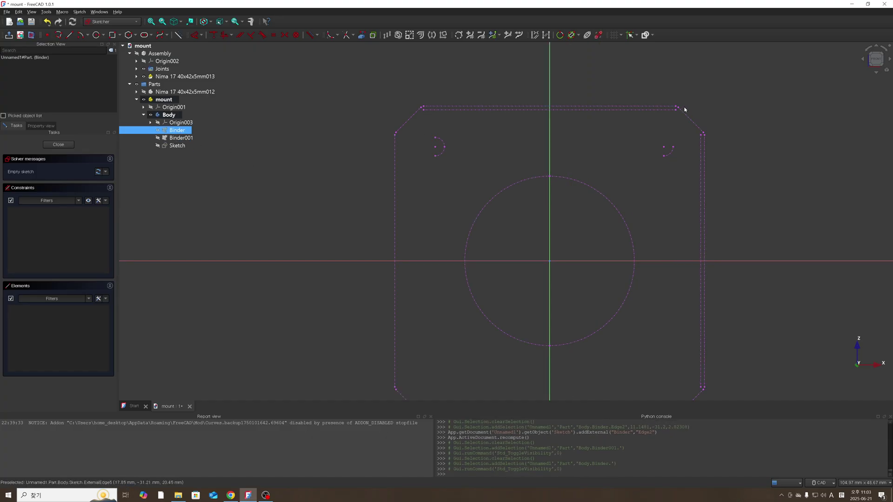
pyautogui.scroll(-4, 712, 183)
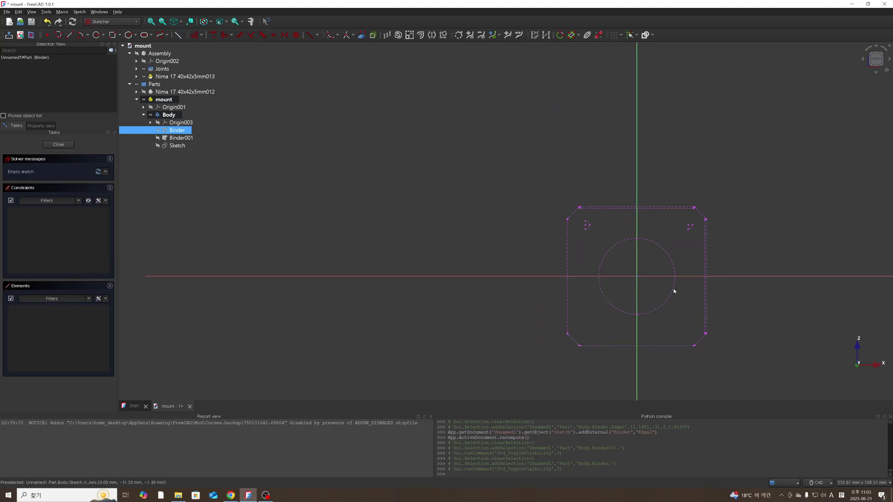
pyautogui.scroll(3, 674, 291)
pyautogui.scroll(-2, 692, 305)
pyautogui.scroll(2, 738, 367)
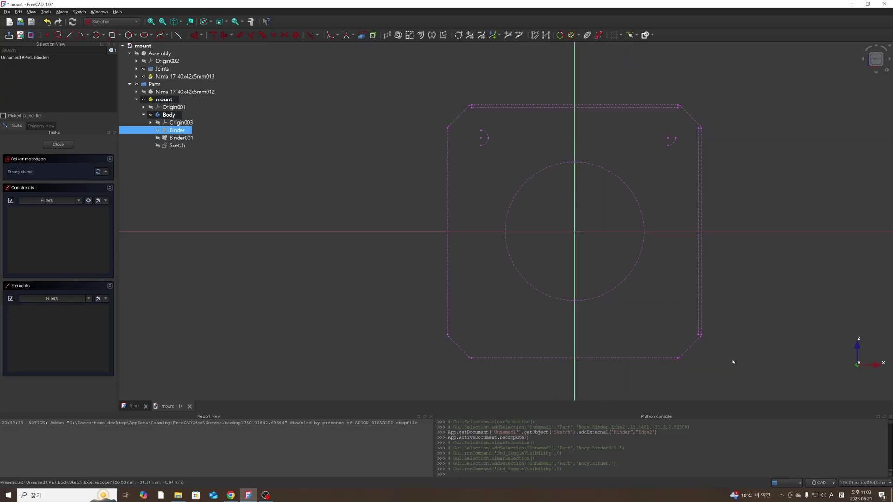
pyautogui.scroll(-1, 731, 361)
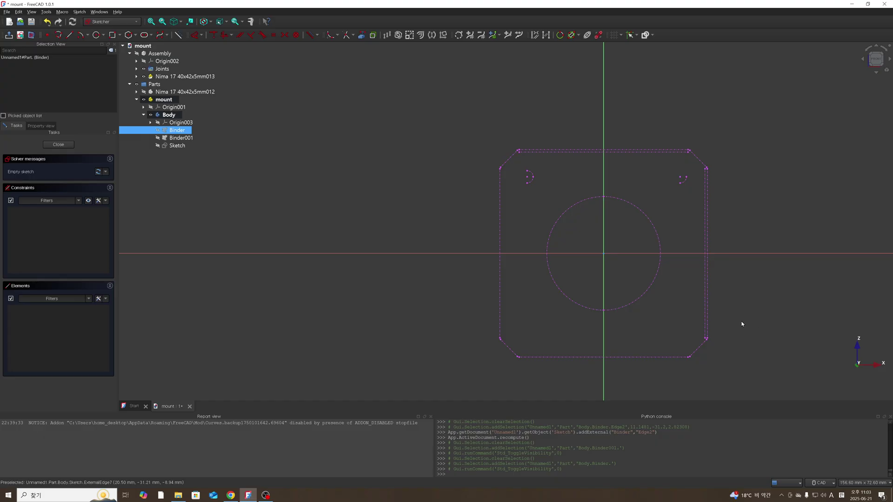
pyautogui.scroll(-3, 688, 332)
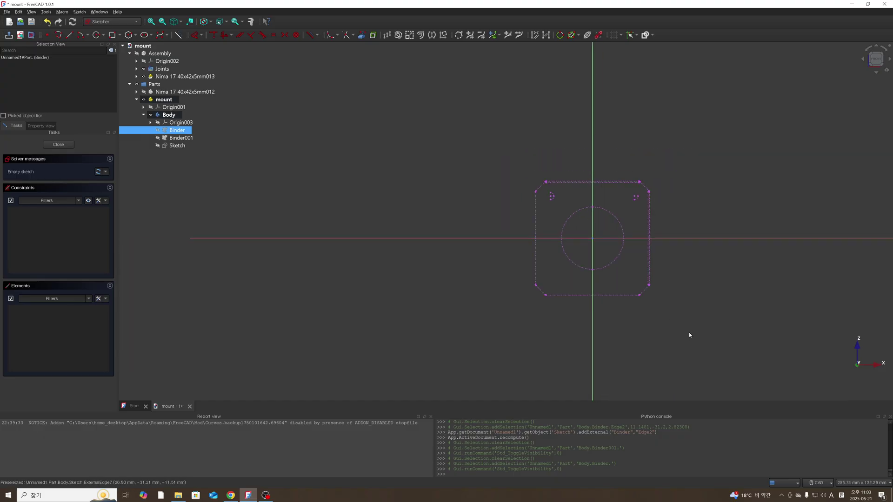
pyautogui.scroll(3, 672, 305)
pyautogui.scroll(-2, 665, 260)
pyautogui.scroll(2, 684, 136)
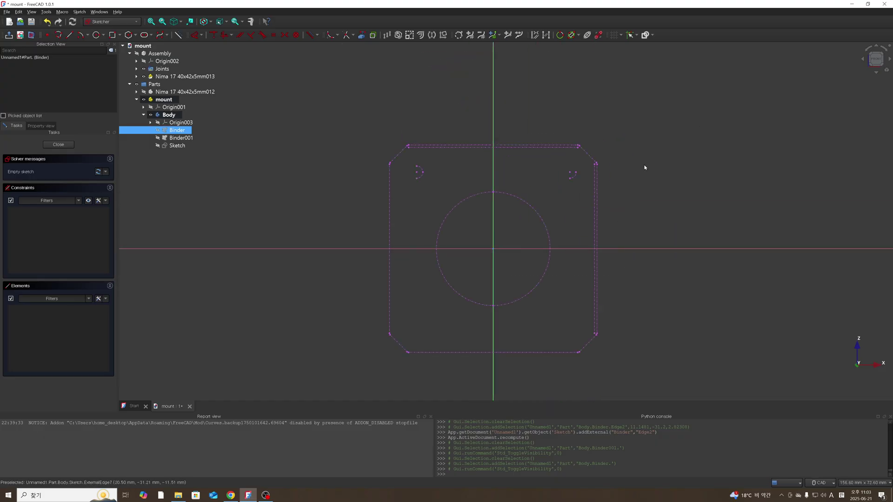
# - Draw a centered rectangle of about 51 by 54 mm from the origin, enclosing the projected flange outline
pyautogui.click(119, 35)
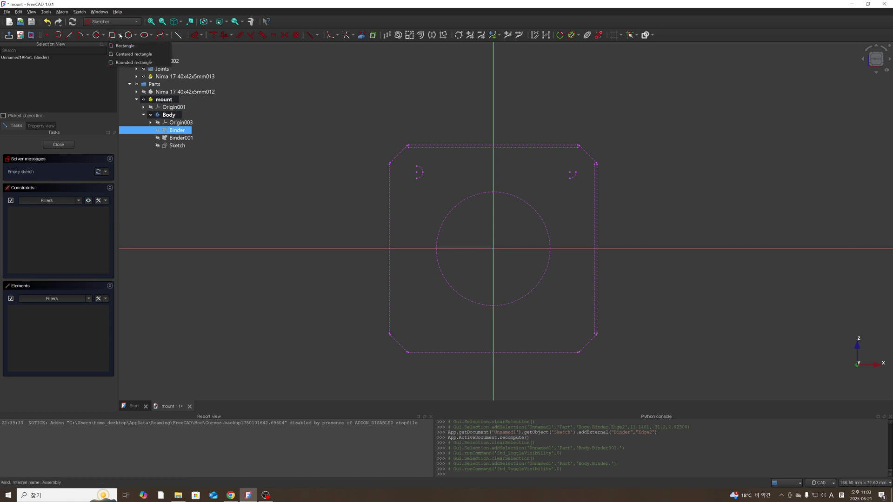
pyautogui.click(133, 54)
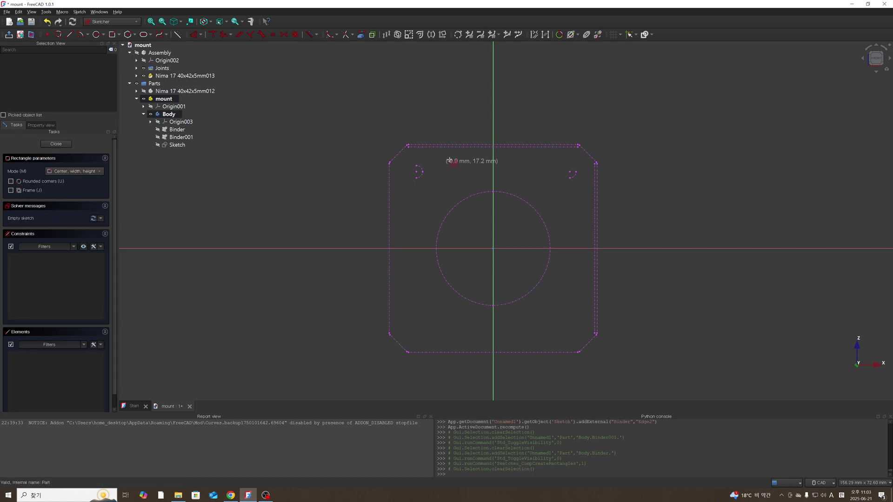
pyautogui.click(494, 249)
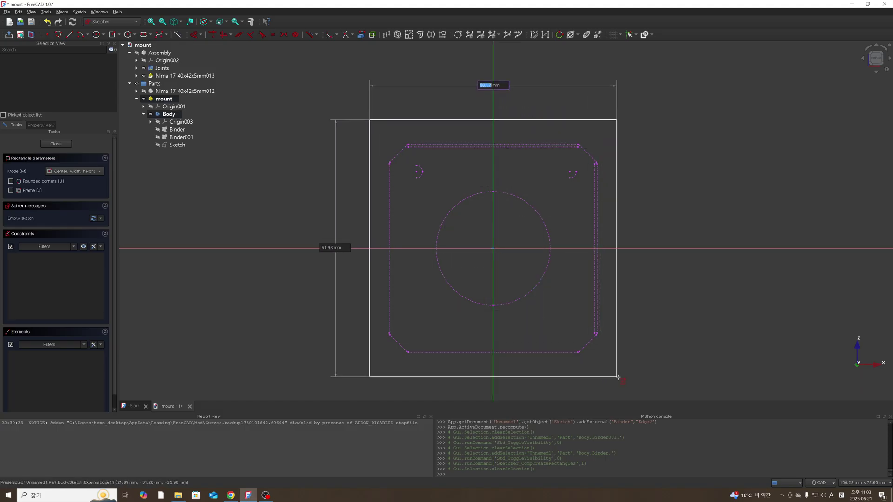
pyautogui.click(616, 375)
pyautogui.scroll(3, 641, 345)
pyautogui.rightClick(641, 345)
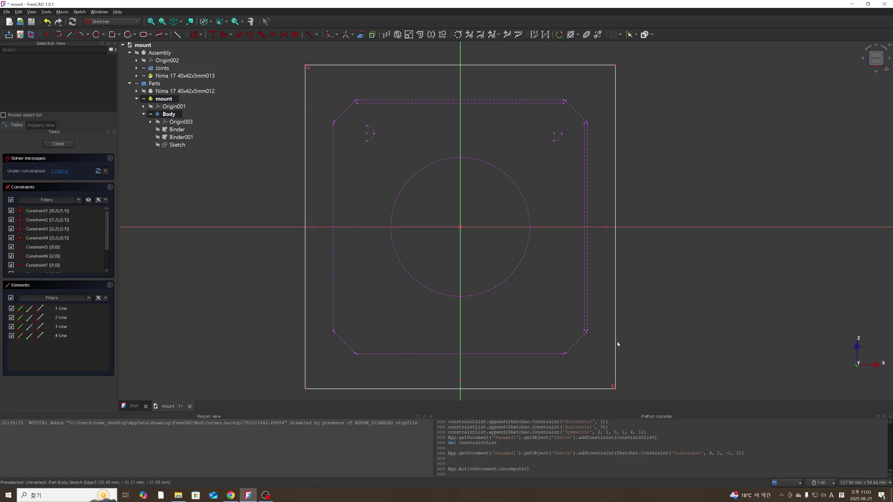
# - Constrain the rectangle's right-hand corners onto the projected outer right and top edges of the flange using point-on-object coincidence
pyautogui.click(589, 324)
pyautogui.click(617, 389)
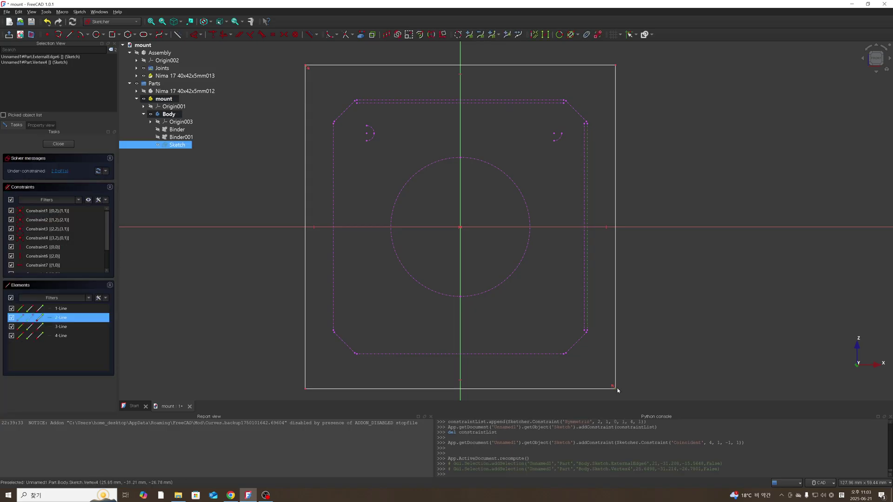
pyautogui.press('c')
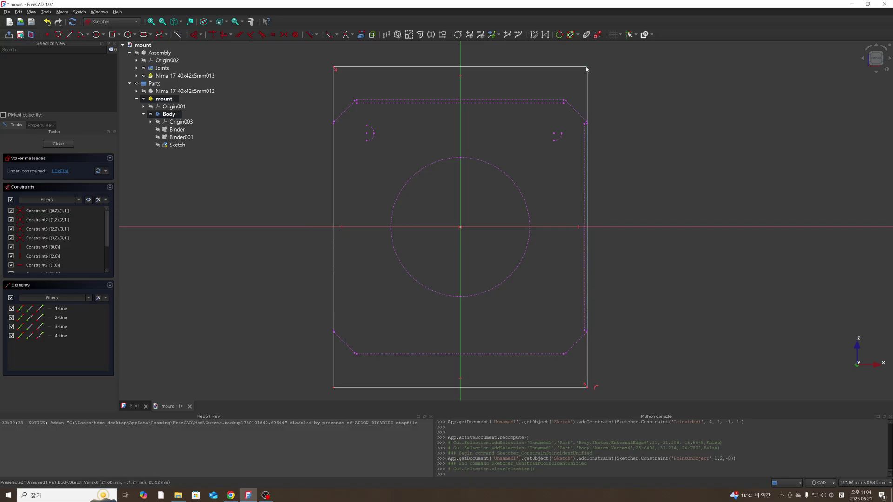
pyautogui.click(548, 100)
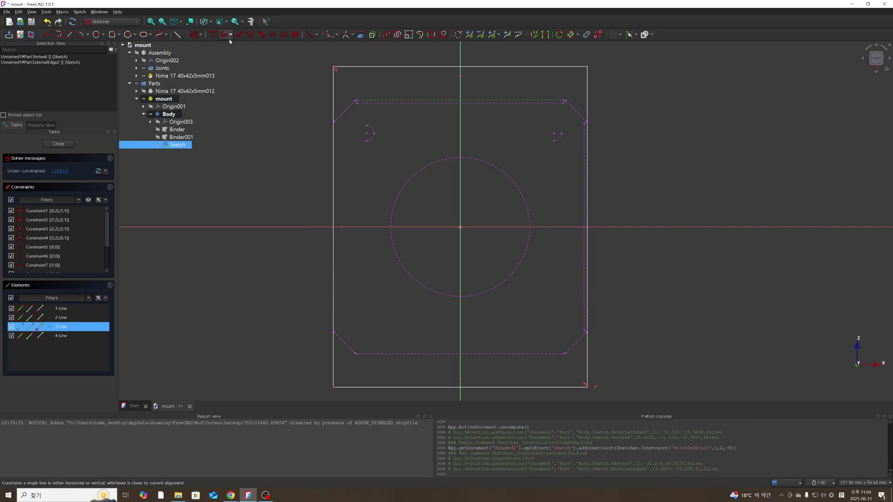
pyautogui.click(213, 36)
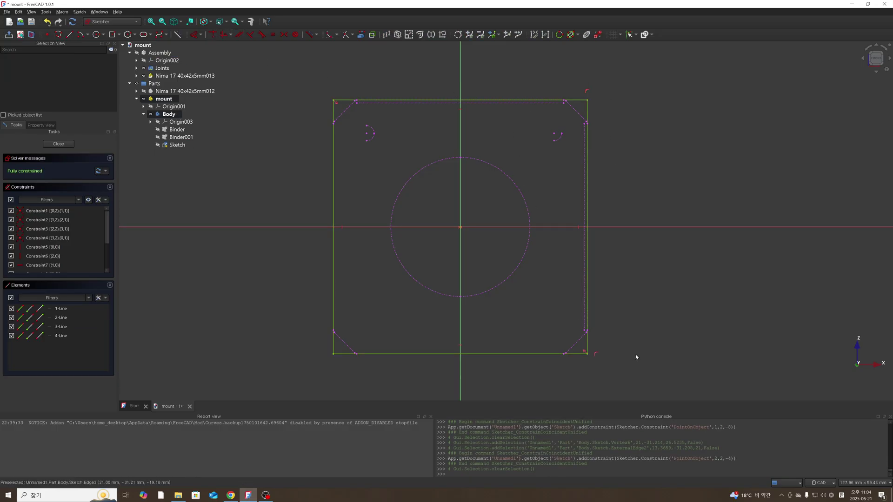
# - Chamfer the square's upper-right corner with the sketch chamfer tool, keeping the corner preserved
pyautogui.scroll(1, 637, 357)
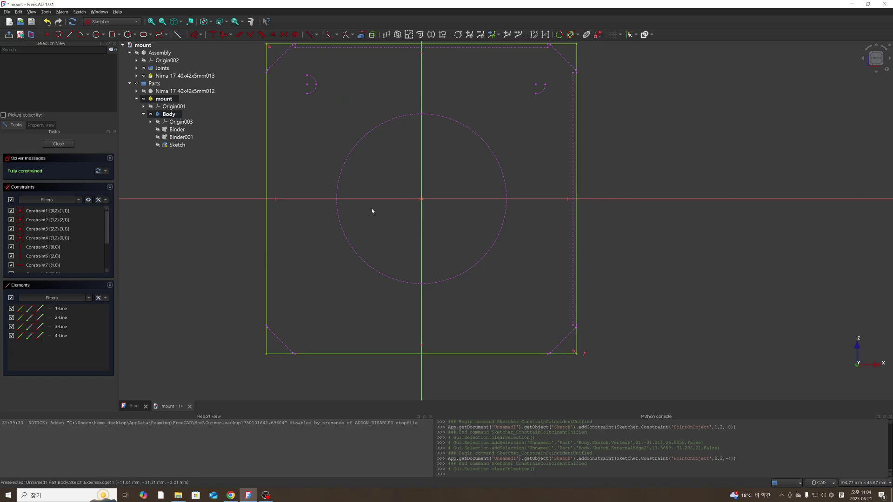
pyautogui.scroll(-1, 319, 155)
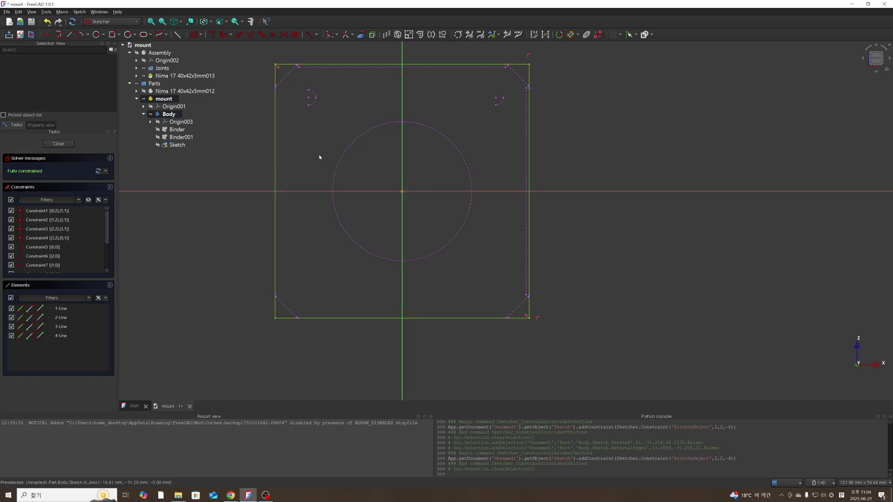
pyautogui.click(337, 35)
pyautogui.click(353, 54)
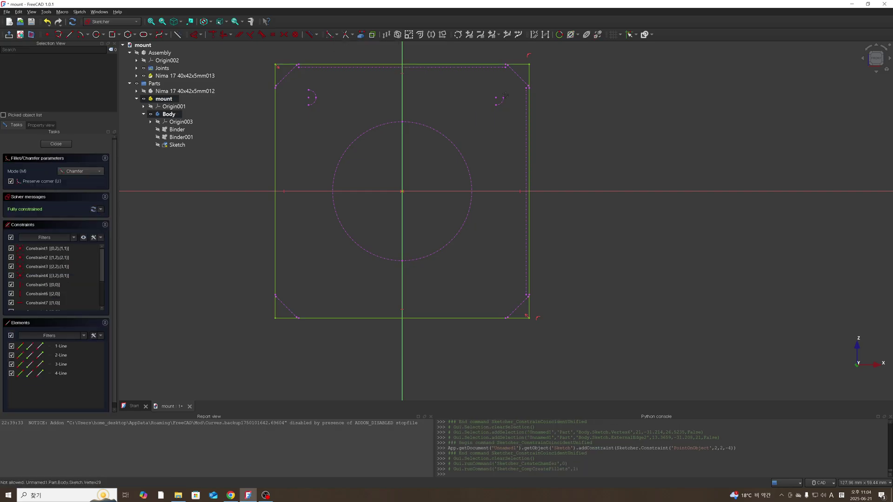
pyautogui.scroll(5, 506, 62)
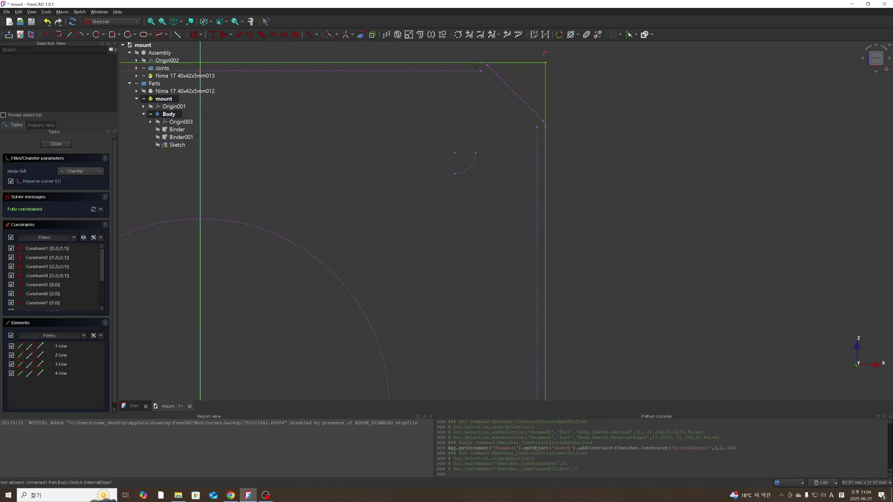
pyautogui.click(497, 61)
pyautogui.click(545, 78)
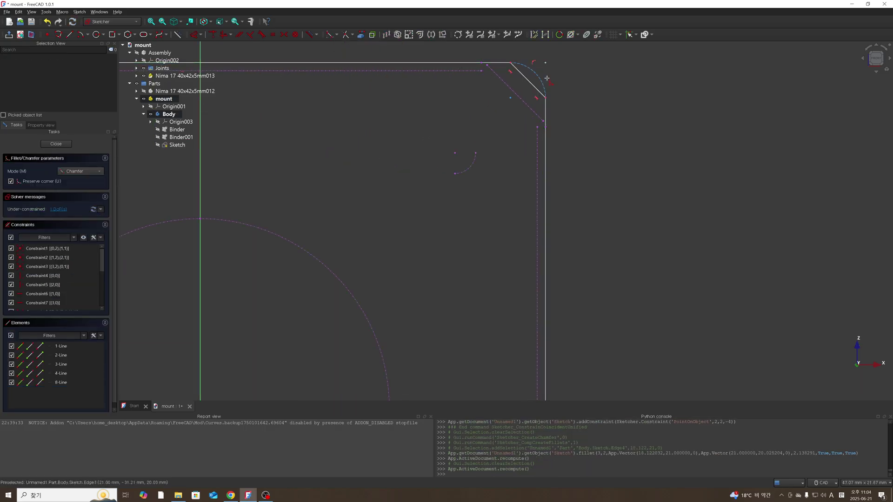
pyautogui.scroll(2, 554, 80)
pyautogui.press('Escape')
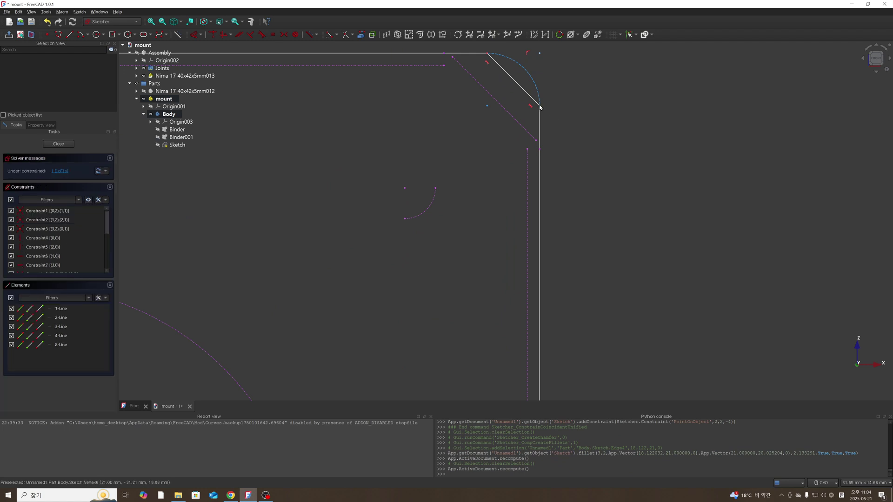
# - Constrain the lower end of the upper-right chamfer onto the projected diagonal flange edge using point-on-object coincidence
pyautogui.click(540, 107)
pyautogui.click(533, 137)
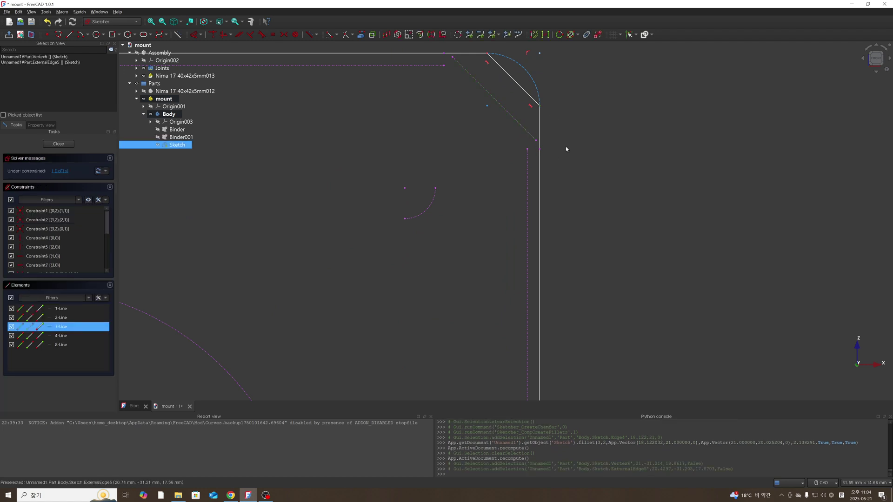
pyautogui.click(213, 34)
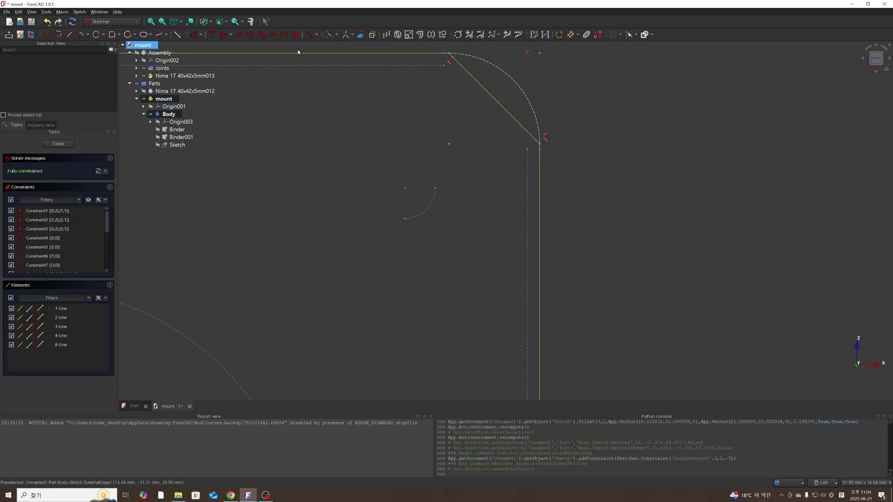
# - Chamfer the square's upper-left corner with the corner preserved
pyautogui.scroll(-3, 376, 79)
pyautogui.scroll(-5, 390, 85)
pyautogui.scroll(5, 280, 83)
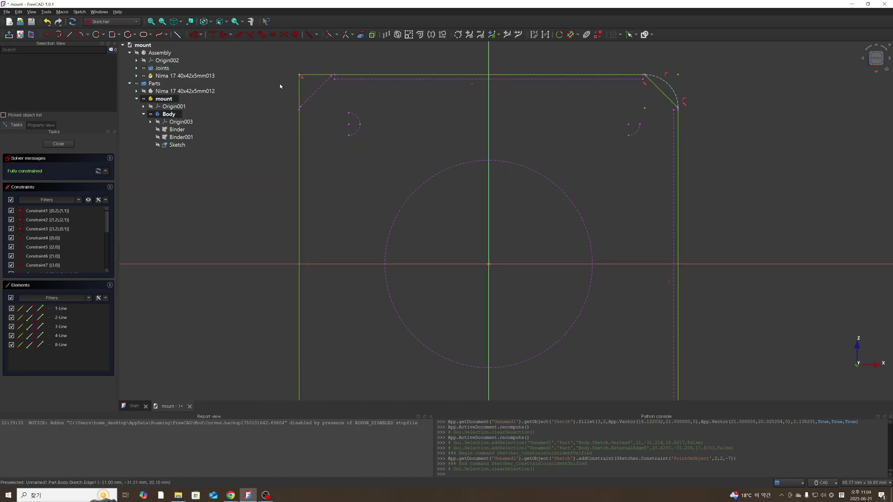
pyautogui.click(307, 35)
pyautogui.click(323, 75)
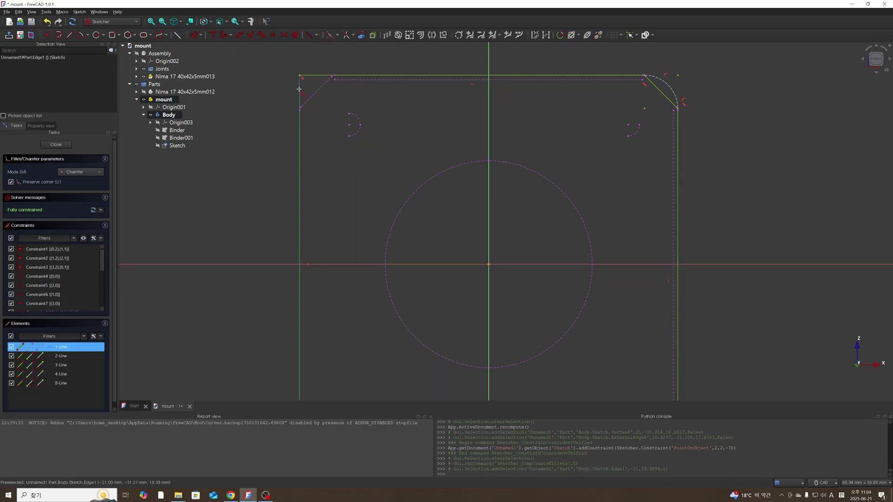
pyautogui.click(321, 75)
pyautogui.scroll(3, 297, 101)
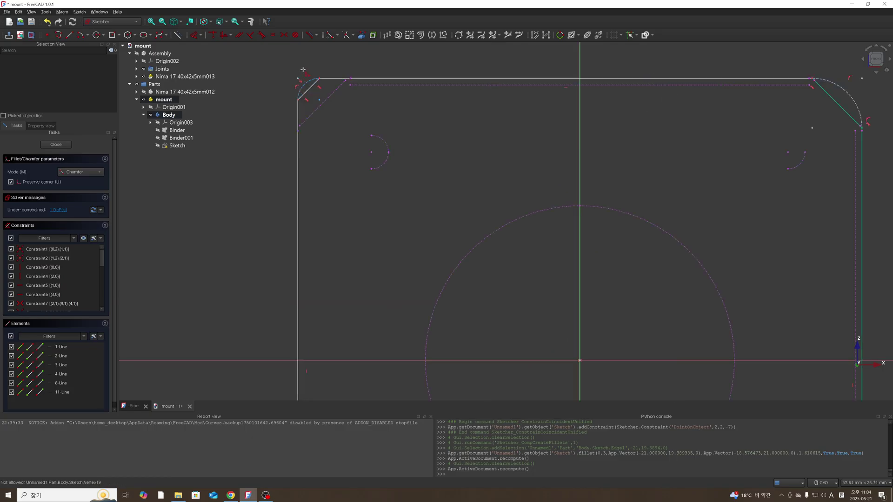
pyautogui.rightClick(296, 101)
# - Constrain the lower end of the upper-left chamfer onto the projected diagonal flange edge beside it
pyautogui.click(297, 101)
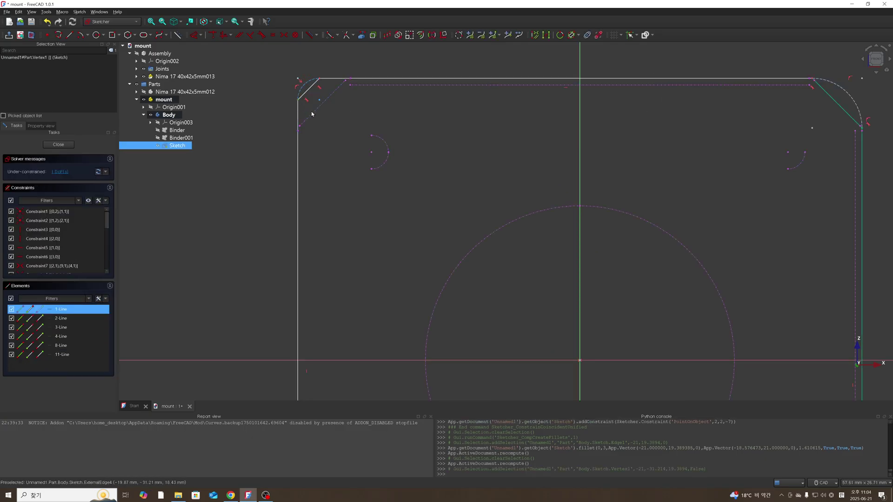
pyautogui.click(311, 114)
pyautogui.click(212, 35)
# - Draw a circle about 23 mm in diameter, centered on the origin, over the projected central bore
pyautogui.scroll(-5, 351, 132)
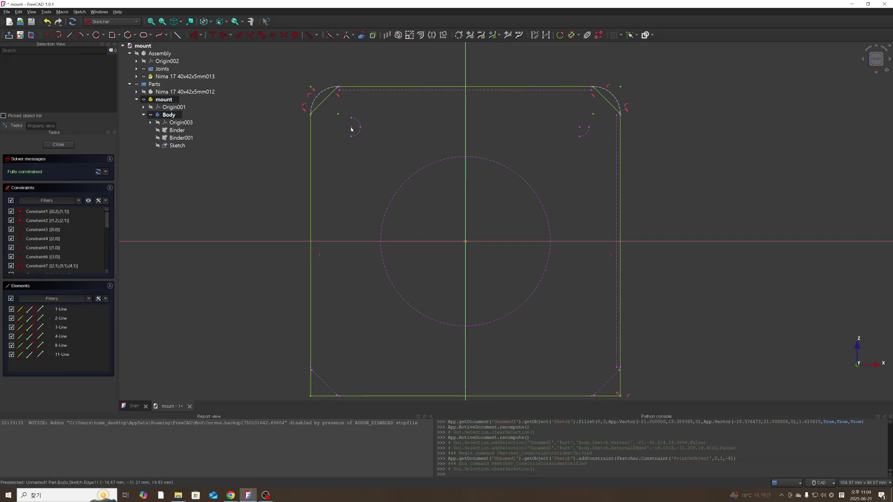
pyautogui.scroll(4, 479, 285)
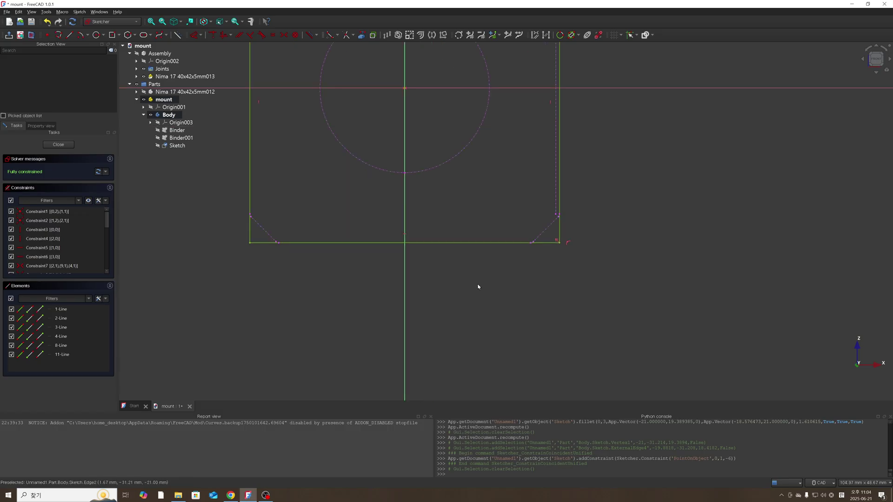
pyautogui.scroll(-5, 363, 213)
pyautogui.scroll(3, 437, 134)
pyautogui.scroll(1, 437, 133)
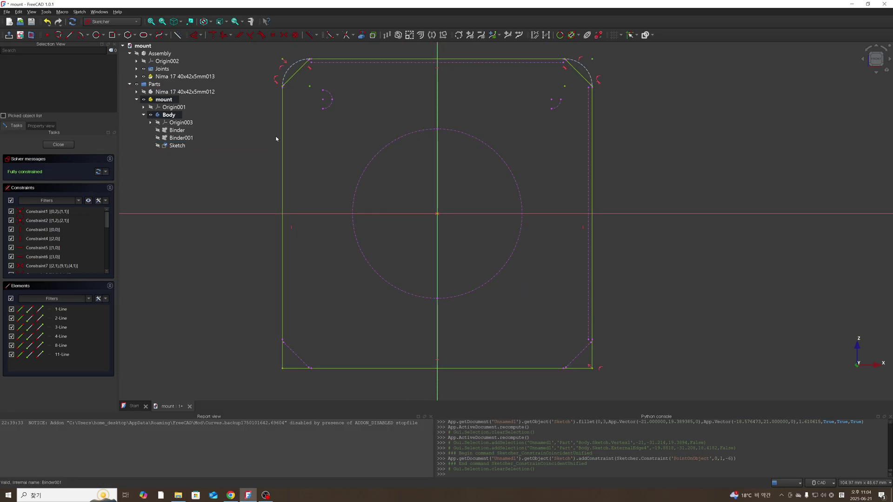
pyautogui.scroll(-2, 390, 169)
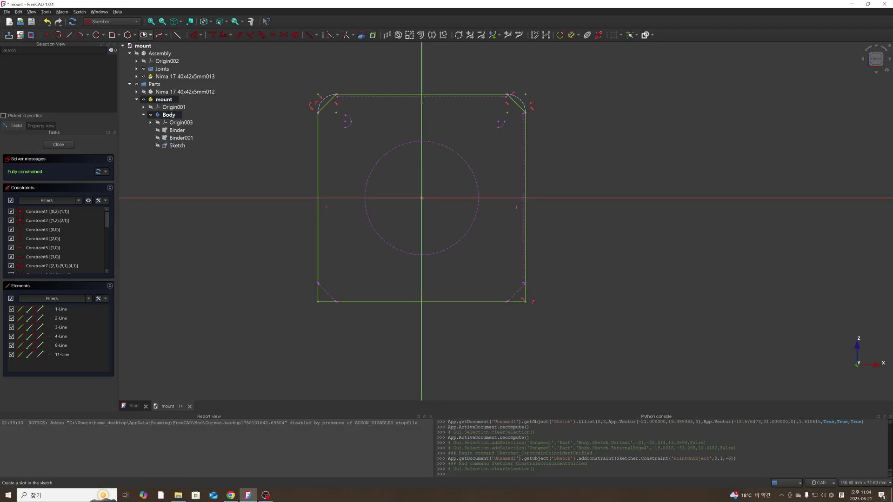
pyautogui.click(96, 36)
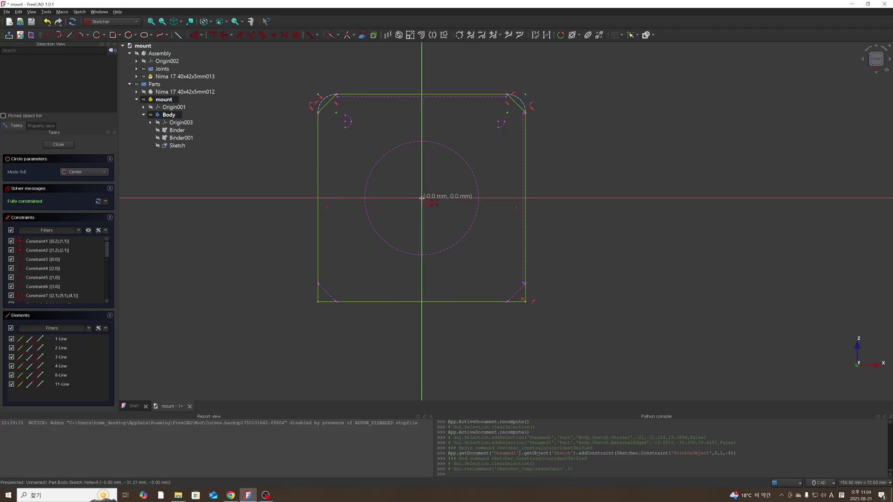
pyautogui.click(422, 197)
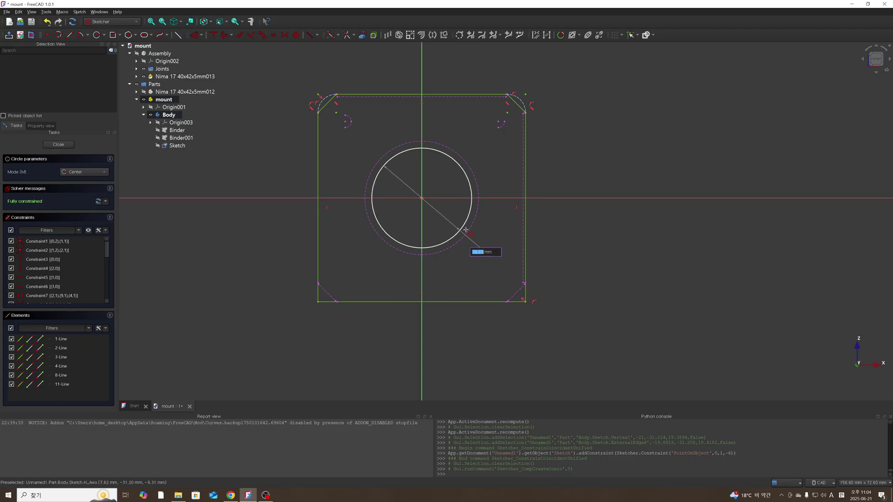
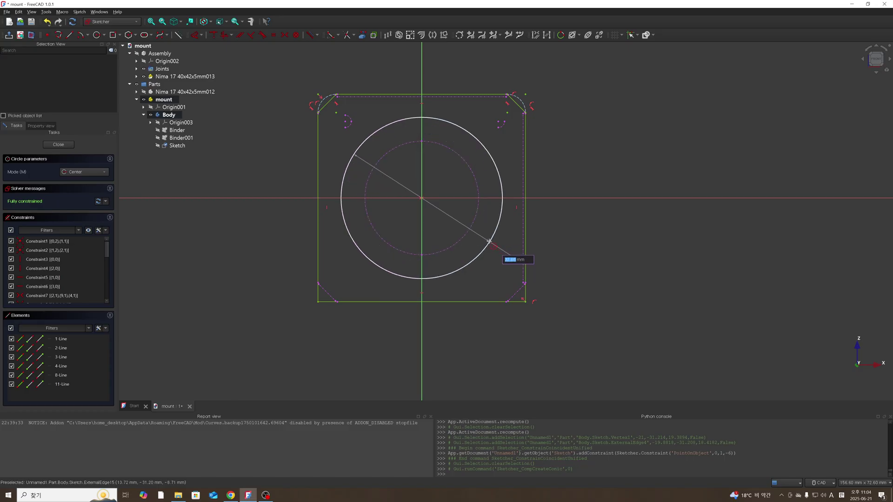
pyautogui.click(474, 230)
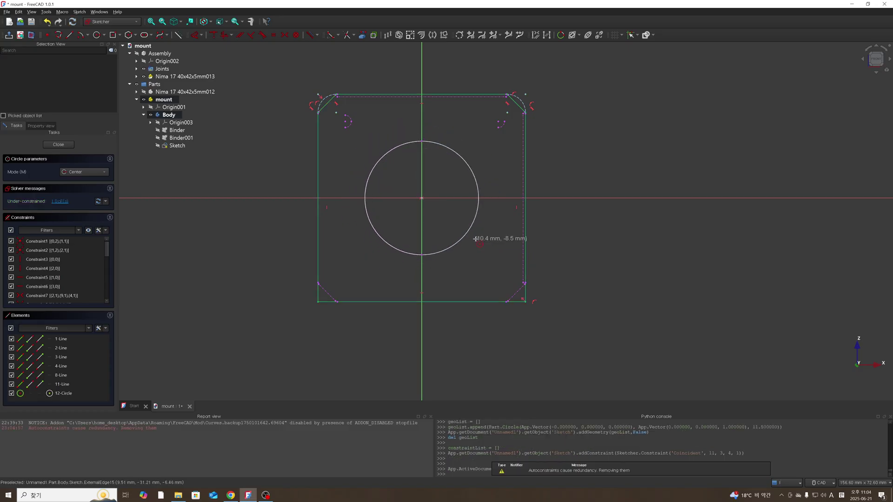
pyautogui.scroll(1, 470, 242)
pyautogui.scroll(-2, 470, 246)
pyautogui.press('Escape')
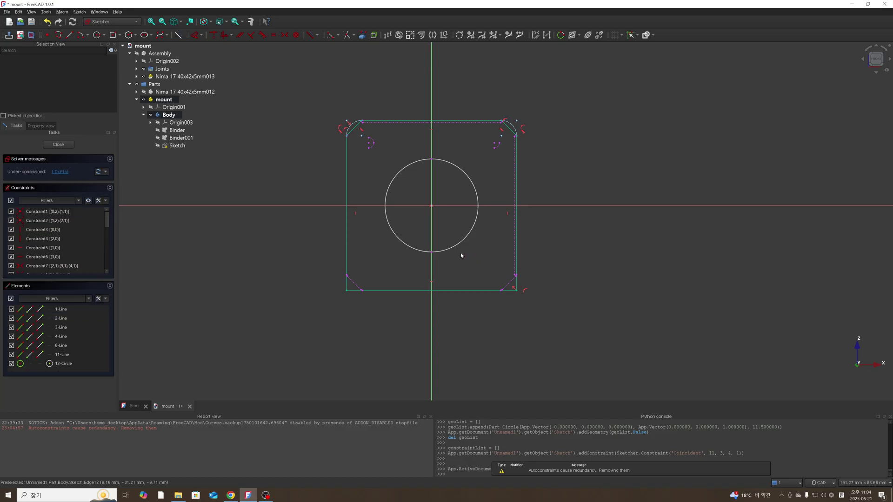
# - Pull the circle off the projected central bore and constrain it concentric with and equal to that bore
pyautogui.moveTo(462, 242); pyautogui.dragTo(469, 249)
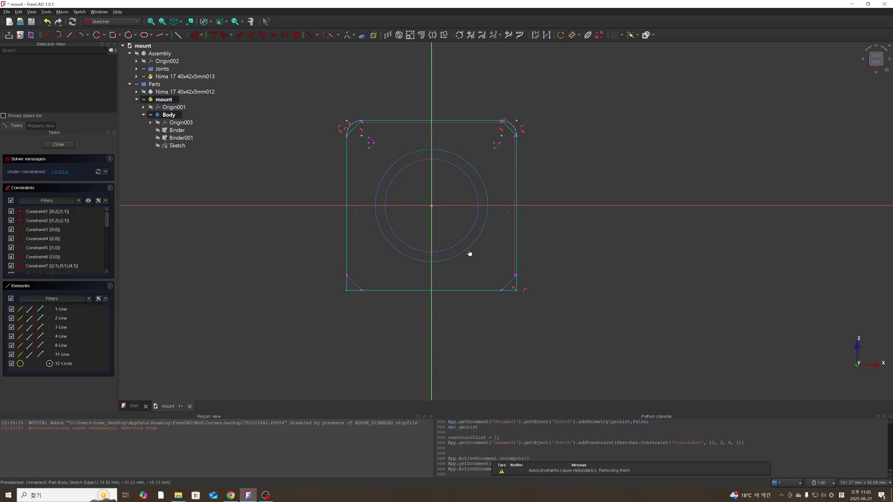
pyautogui.click(470, 253)
pyautogui.click(462, 245)
pyautogui.click(212, 36)
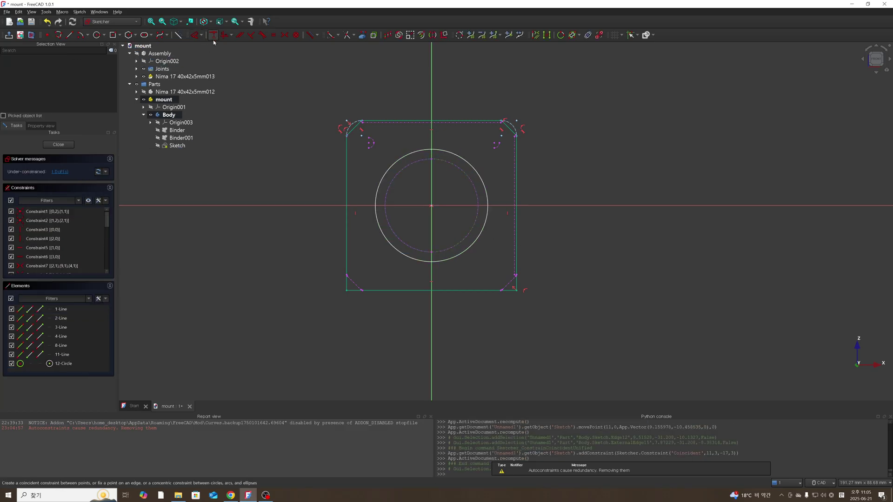
pyautogui.click(467, 240)
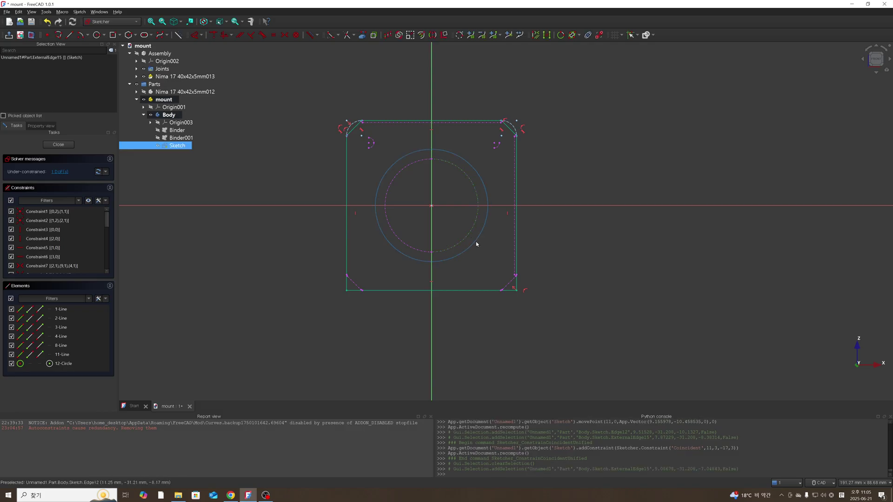
pyautogui.click(473, 244)
pyautogui.click(274, 35)
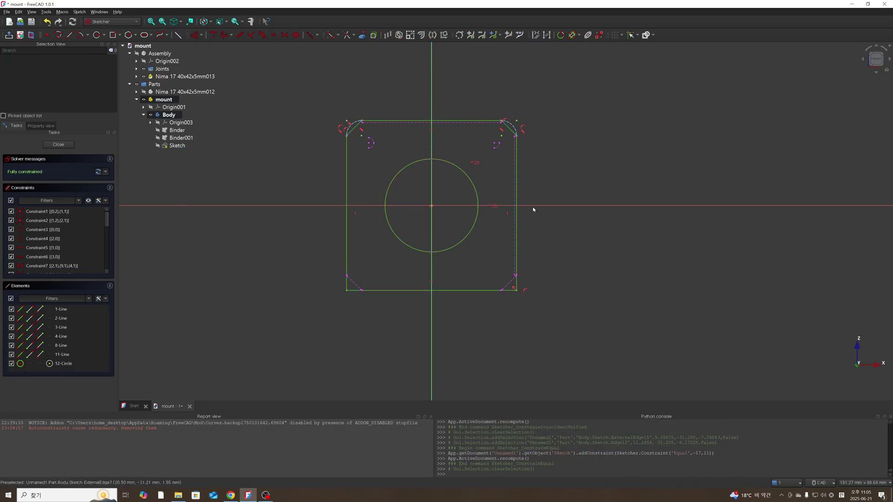
# - Convert the outline's bottom horizontal line to construction geometry
pyautogui.scroll(-2, 497, 299)
pyautogui.scroll(3, 426, 263)
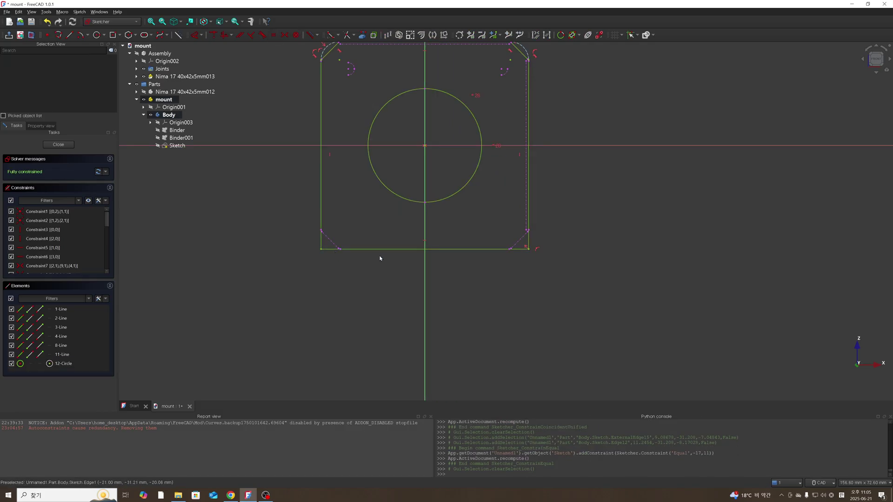
pyautogui.scroll(-2, 379, 255)
pyautogui.scroll(2, 442, 268)
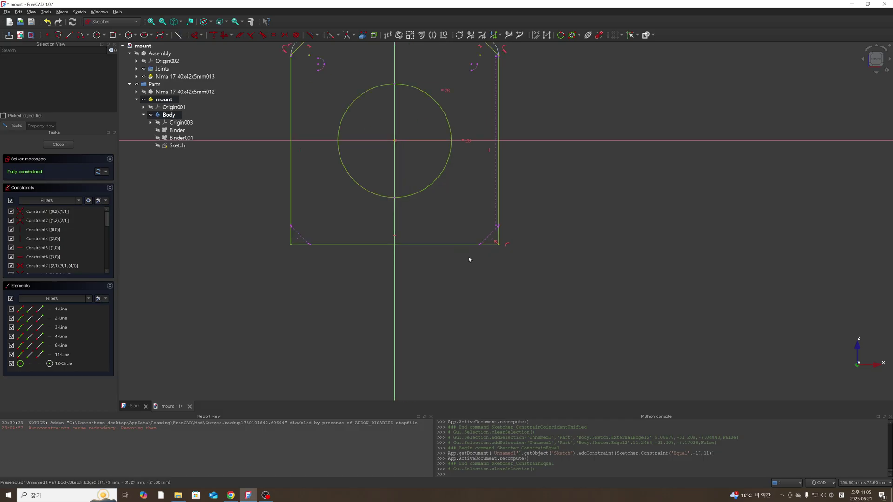
pyautogui.click(484, 245)
pyautogui.click(495, 266)
pyautogui.scroll(-1, 497, 268)
pyautogui.scroll(-1, 497, 268)
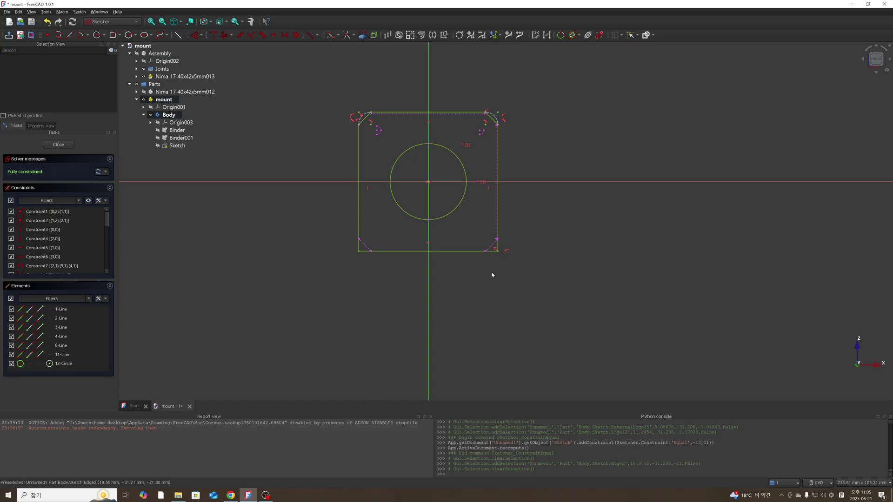
pyautogui.click(491, 255)
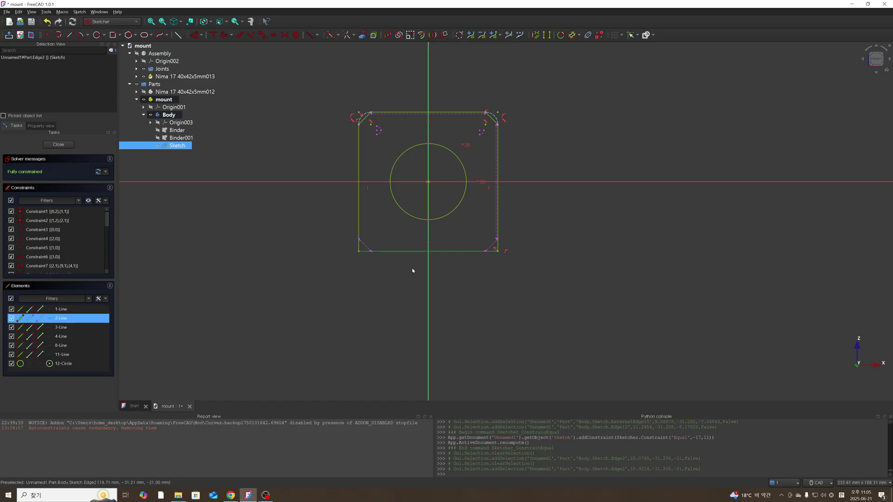
pyautogui.press('g')
pyautogui.press('n')
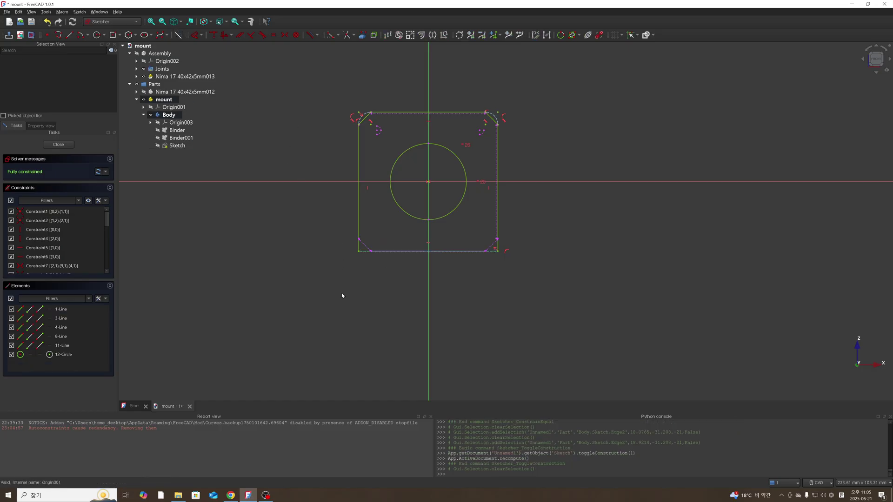
# - Draw a rectangle of about 45 by 24 mm downward from the outline's lower-left corner
pyautogui.click(119, 34)
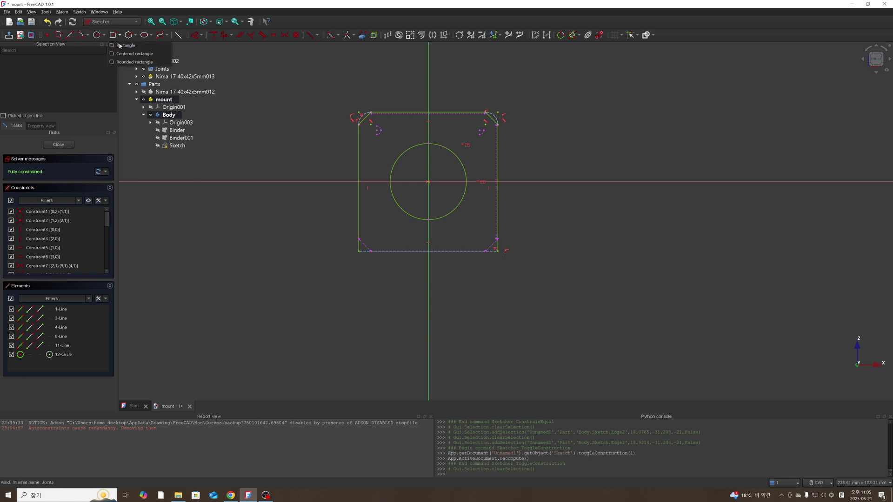
pyautogui.click(123, 46)
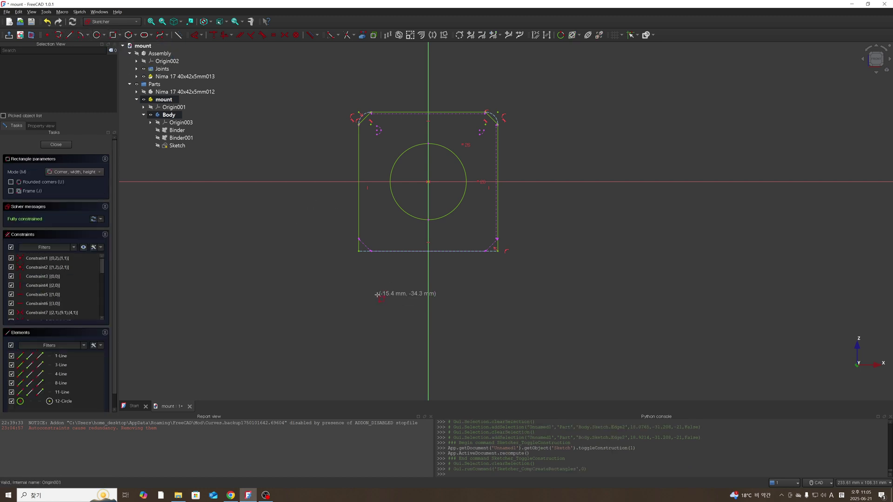
pyautogui.click(359, 251)
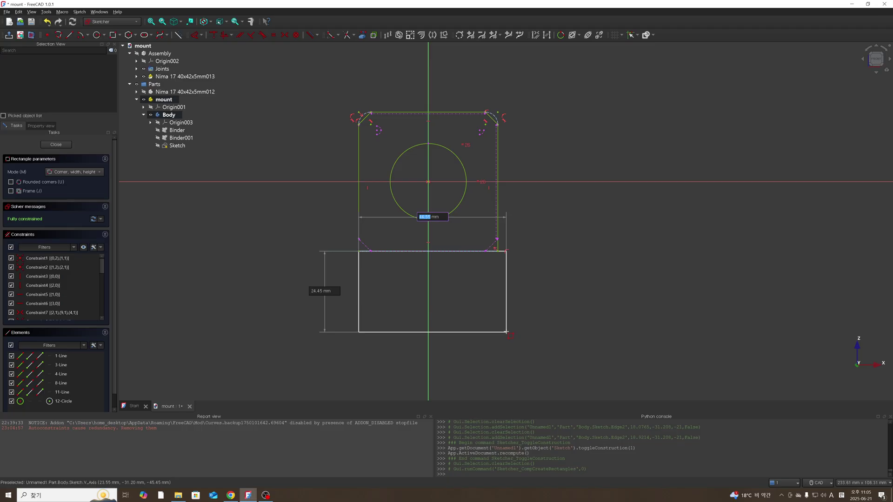
pyautogui.press('Tab')
pyautogui.press('Tab')
pyautogui.click(506, 332)
pyautogui.scroll(3, 514, 256)
pyautogui.press('Escape')
# - Constrain the rectangle's upper-right corner to lie on the outline's right vertical line
pyautogui.click(499, 247)
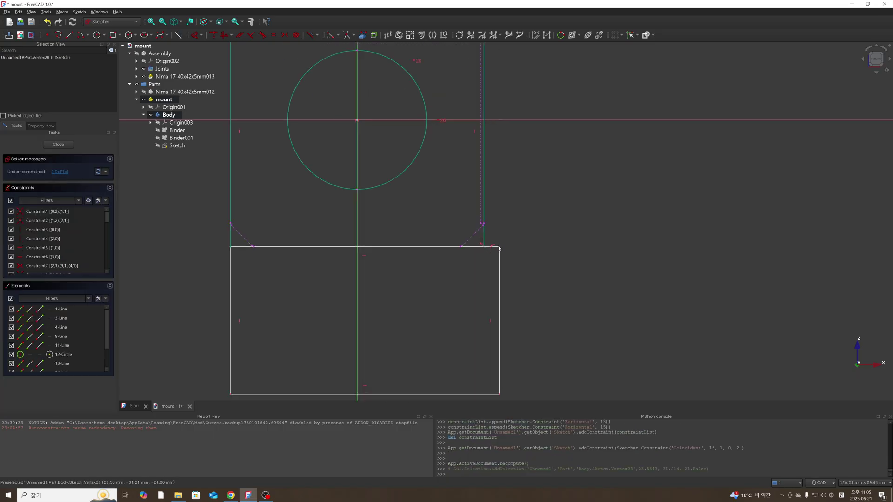
pyautogui.click(484, 247)
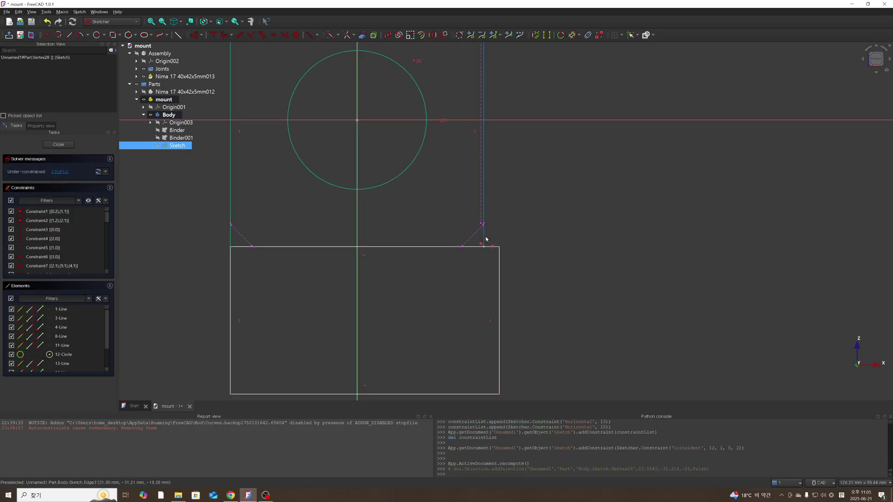
pyautogui.click(214, 37)
pyautogui.scroll(-3, 421, 200)
pyautogui.scroll(2, 390, 311)
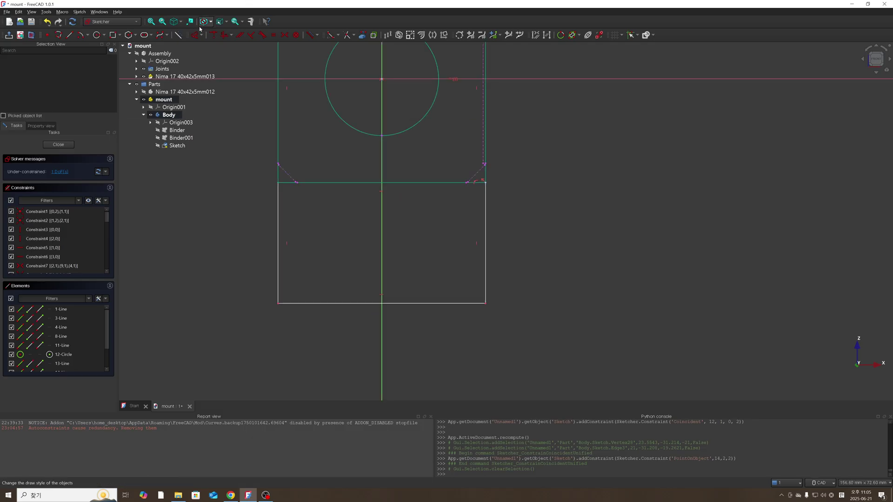
# - Dimension the rectangle's right vertical side and set its length to 20 mm
pyautogui.click(194, 35)
pyautogui.click(484, 253)
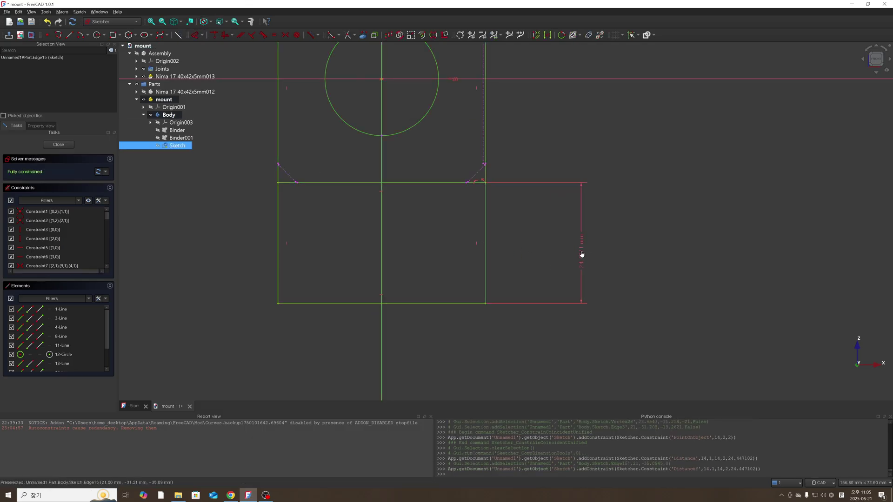
pyautogui.click(581, 255)
pyautogui.press('Return')
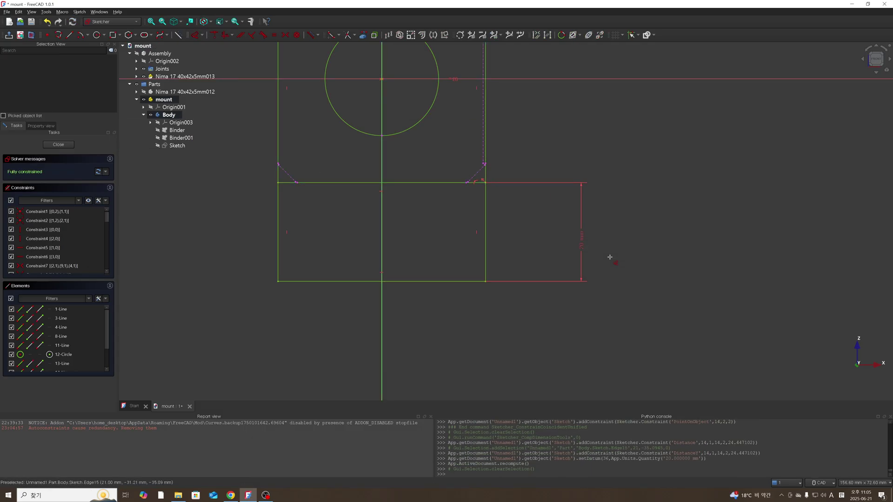
# - Convert the rectangle's upper horizontal line to construction geometry
pyautogui.scroll(-1, 517, 225)
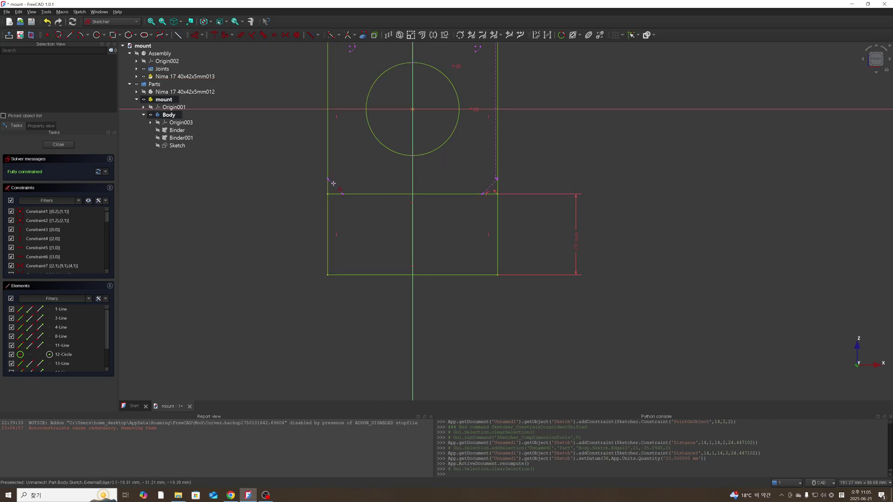
pyautogui.scroll(-2, 427, 204)
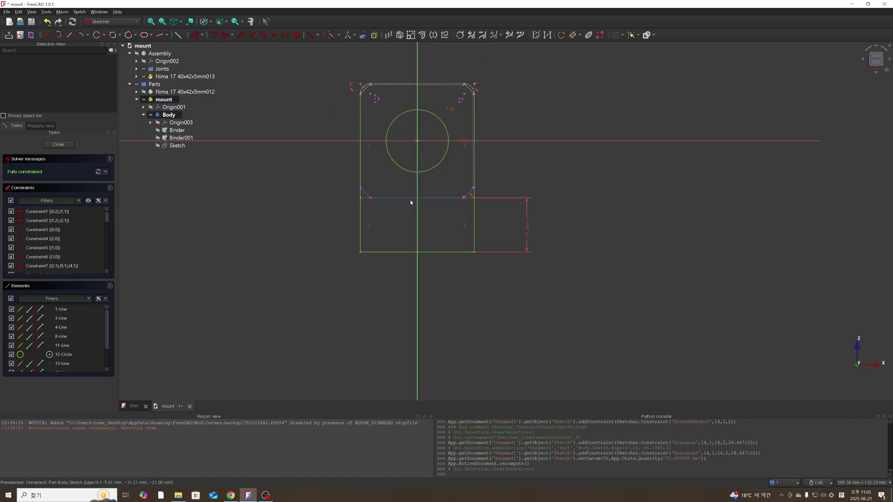
pyautogui.scroll(1, 451, 215)
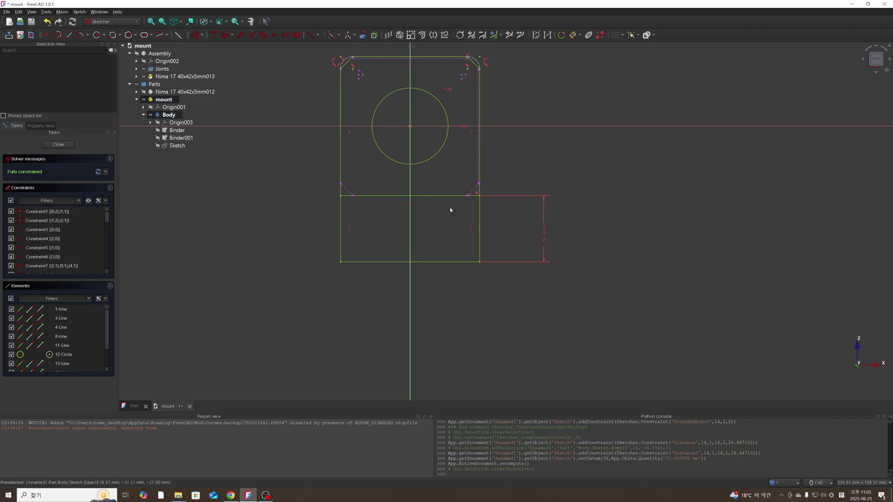
pyautogui.click(440, 195)
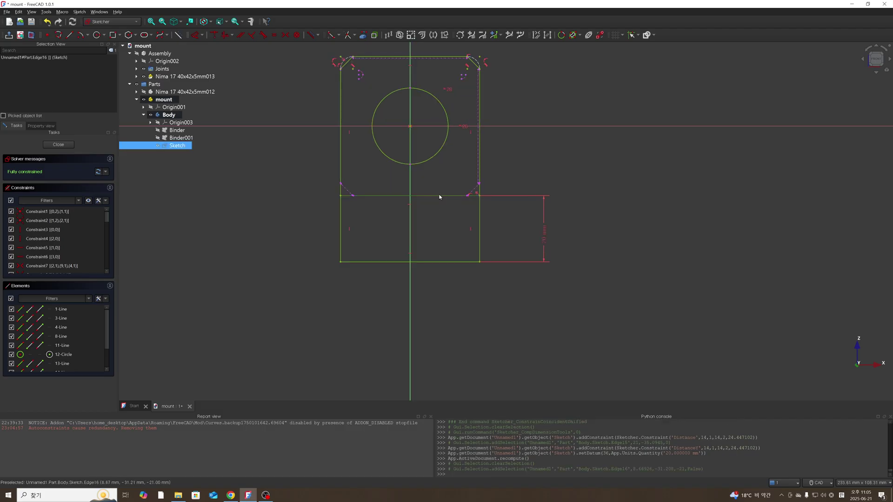
pyautogui.click(178, 35)
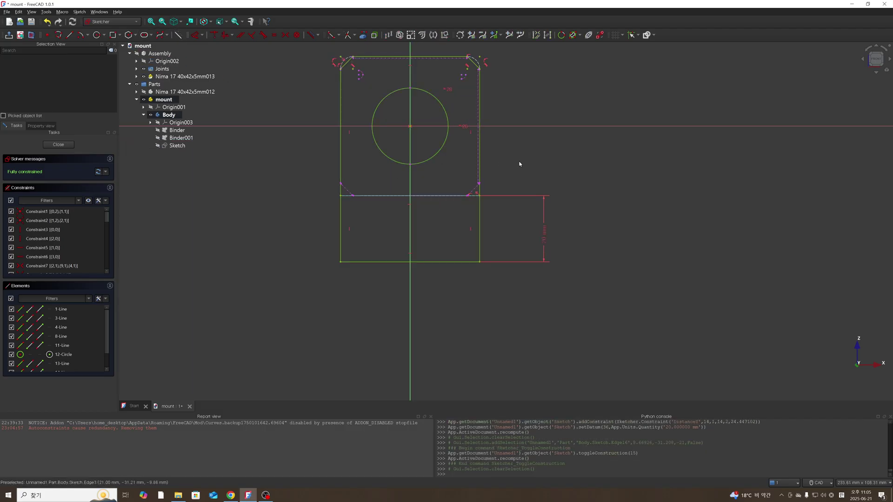
# - Examine the extended mount profile from several angles and return to a view perpendicular to the sketch plane
pyautogui.scroll(-1, 546, 175)
pyautogui.moveTo(536, 157); pyautogui.dragTo(511, 163, button='middle')
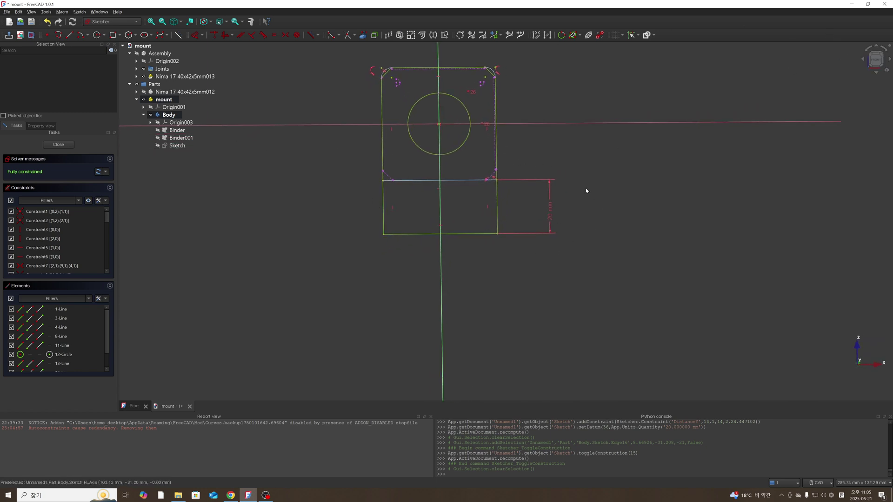
pyautogui.moveTo(586, 191)
pyautogui.mouseDown(button='middle')
pyautogui.moveTo(604, 184)
pyautogui.moveTo(598, 178)
pyautogui.mouseUp(button='middle')
pyautogui.scroll(4, 494, 96)
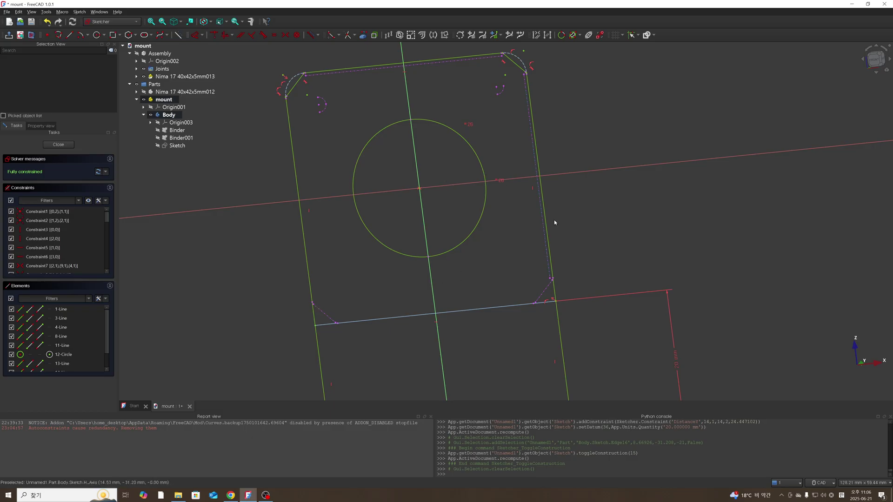
pyautogui.moveTo(572, 219)
pyautogui.mouseDown(button='middle')
pyautogui.moveTo(594, 165)
pyautogui.moveTo(604, 191)
pyautogui.mouseUp(button='middle')
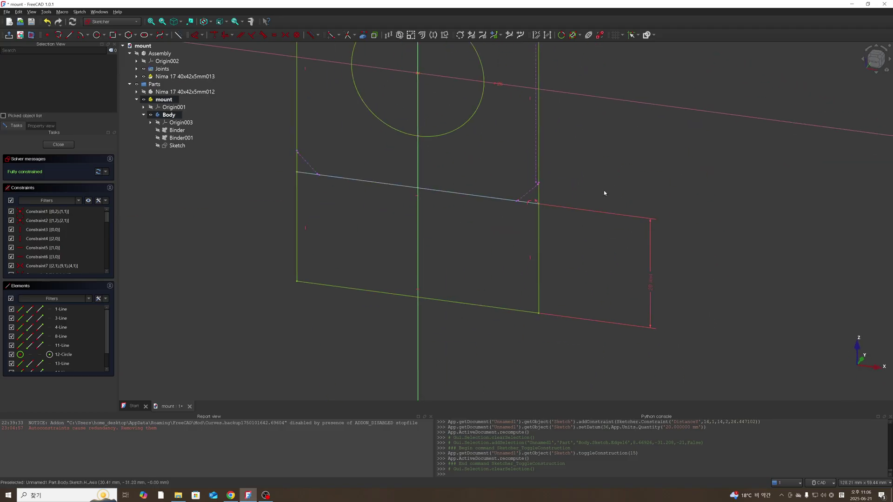
pyautogui.scroll(-4, 603, 191)
pyautogui.moveTo(612, 122)
pyautogui.mouseDown(button='middle')
pyautogui.moveTo(589, 121)
pyautogui.moveTo(571, 140)
pyautogui.moveTo(572, 158)
pyautogui.moveTo(579, 141)
pyautogui.mouseUp(button='middle')
pyautogui.click(874, 64)
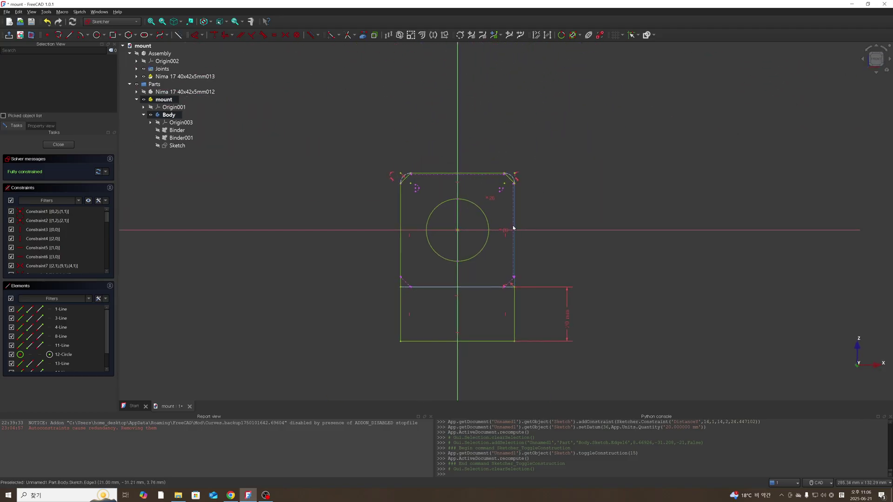
pyautogui.moveTo(584, 173)
pyautogui.mouseDown(button='middle')
pyautogui.moveTo(548, 213)
pyautogui.moveTo(570, 115)
pyautogui.mouseUp(button='middle')
pyautogui.scroll(-3, 573, 169)
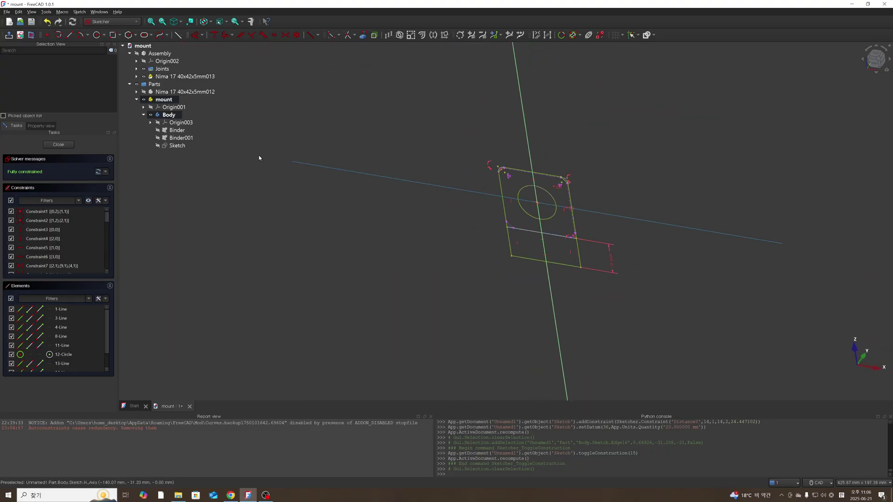
pyautogui.click(21, 35)
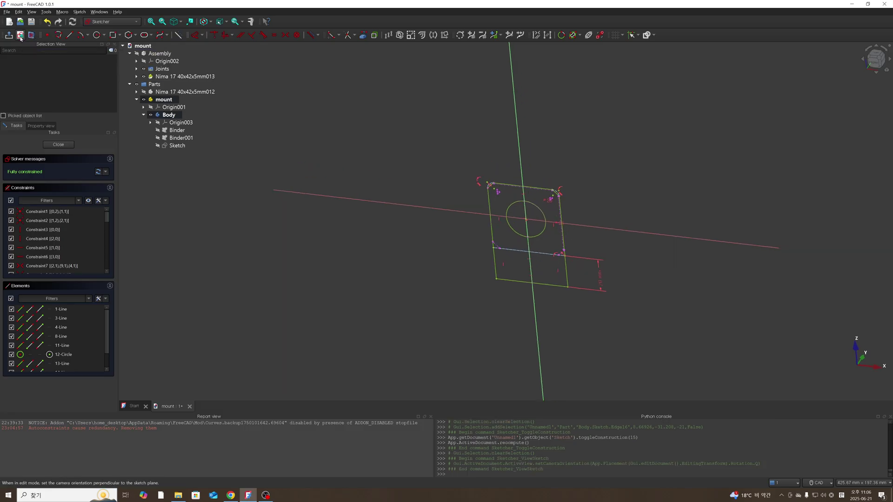
pyautogui.scroll(-2, 277, 244)
pyautogui.scroll(5, 409, 333)
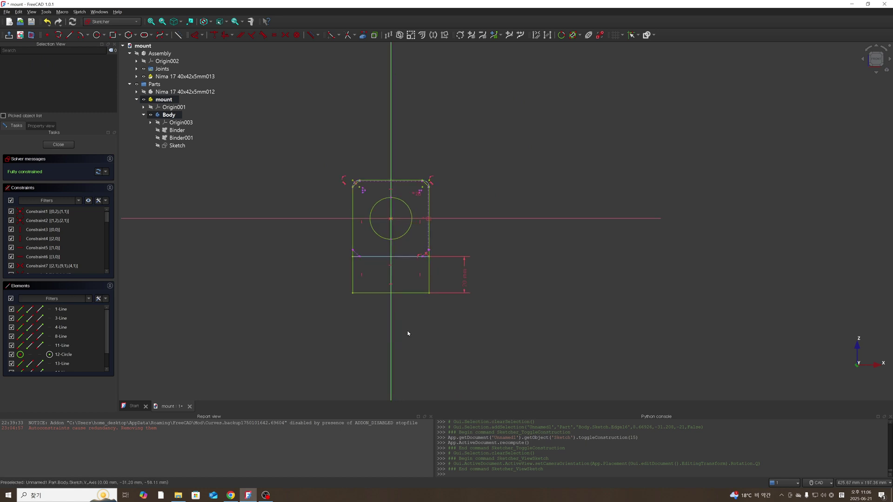
pyautogui.scroll(-2, 320, 295)
pyautogui.scroll(3, 325, 245)
pyautogui.scroll(-2, 353, 221)
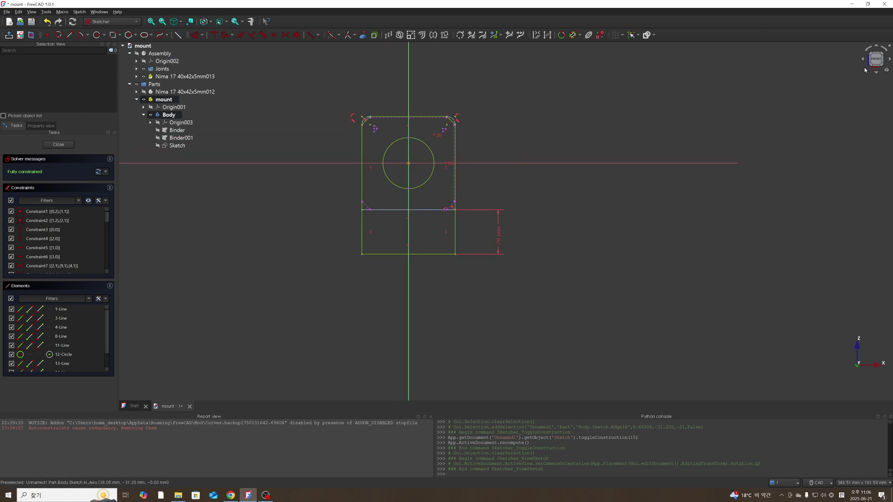
pyautogui.scroll(-2, 635, 137)
pyautogui.scroll(2, 447, 110)
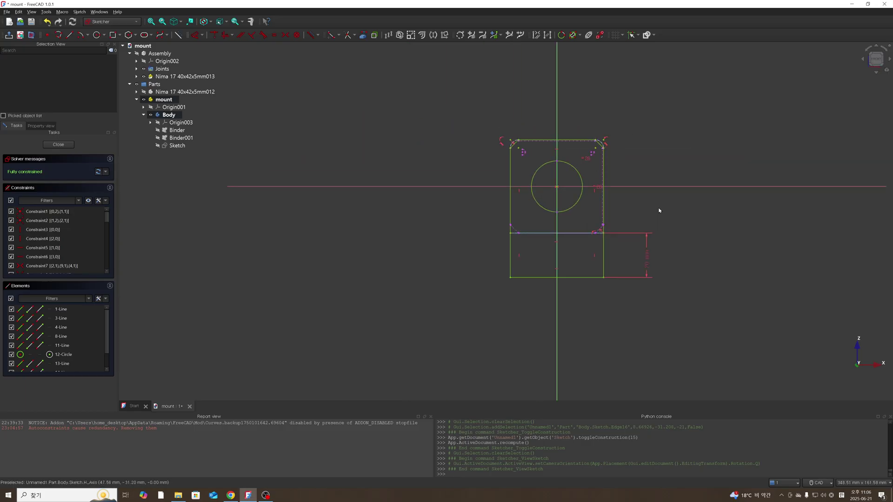
pyautogui.scroll(2, 662, 209)
pyautogui.scroll(-1, 629, 192)
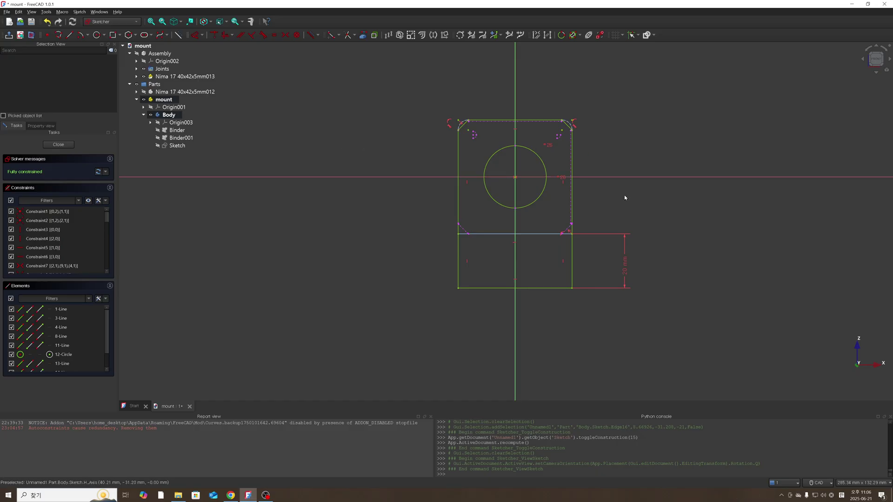
pyautogui.scroll(2, 624, 196)
pyautogui.scroll(-1, 624, 197)
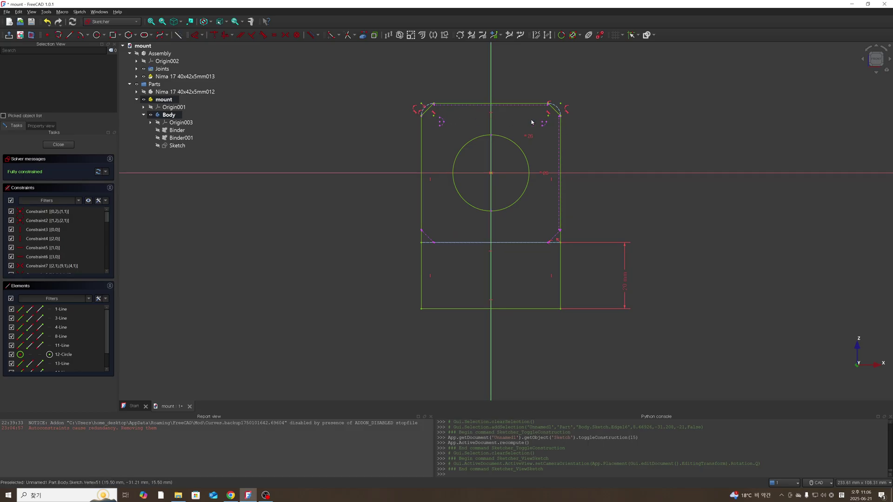
# - Draw a circle on each of the two projected upper screw holes, centered on and matching the projected arcs
pyautogui.scroll(2, 509, 124)
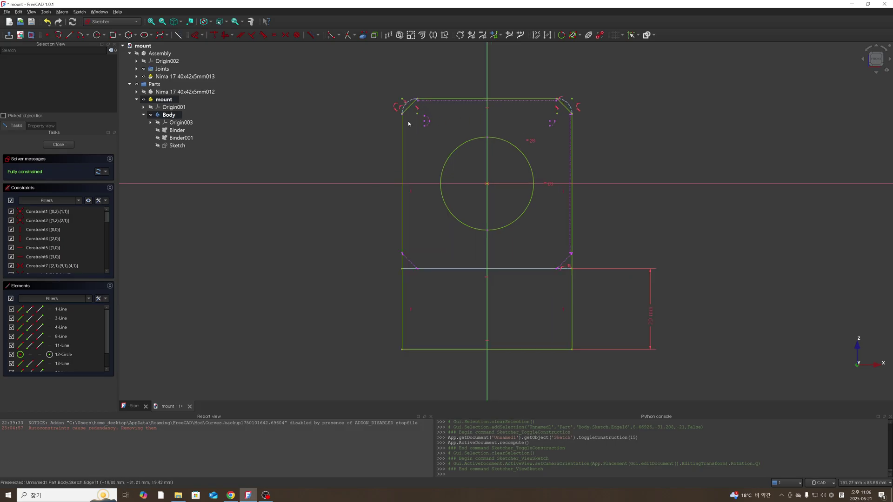
pyautogui.scroll(1, 376, 90)
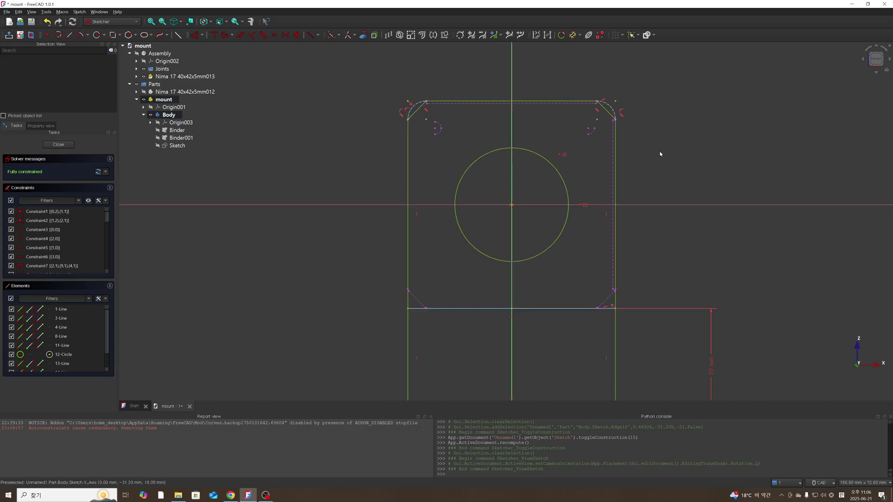
pyautogui.scroll(1, 660, 151)
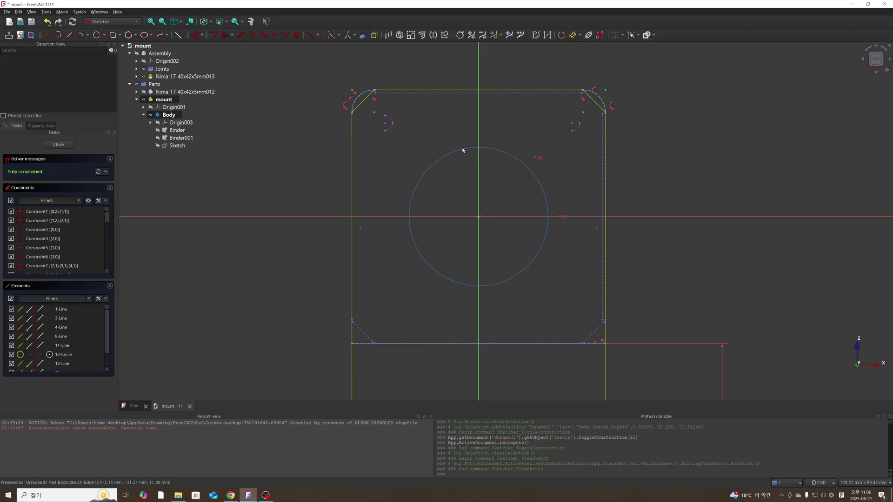
pyautogui.scroll(-1, 457, 179)
pyautogui.scroll(1, 344, 133)
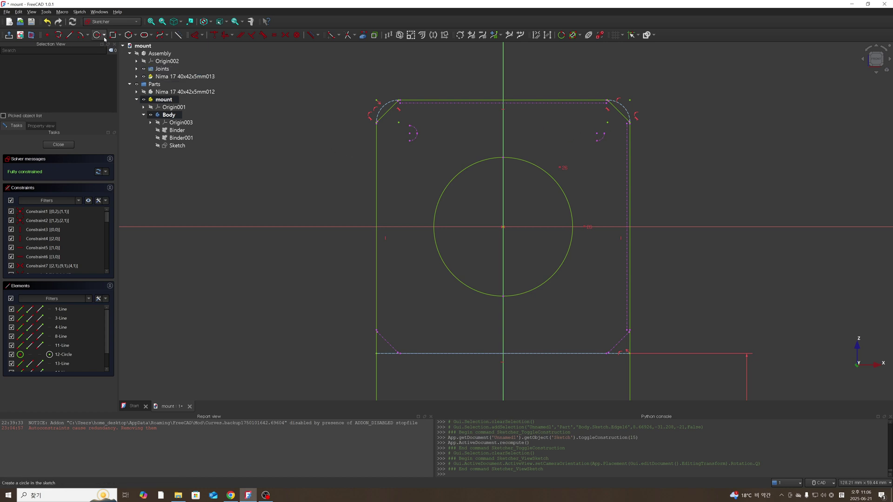
pyautogui.press('g')
pyautogui.press('c')
pyautogui.scroll(3, 420, 138)
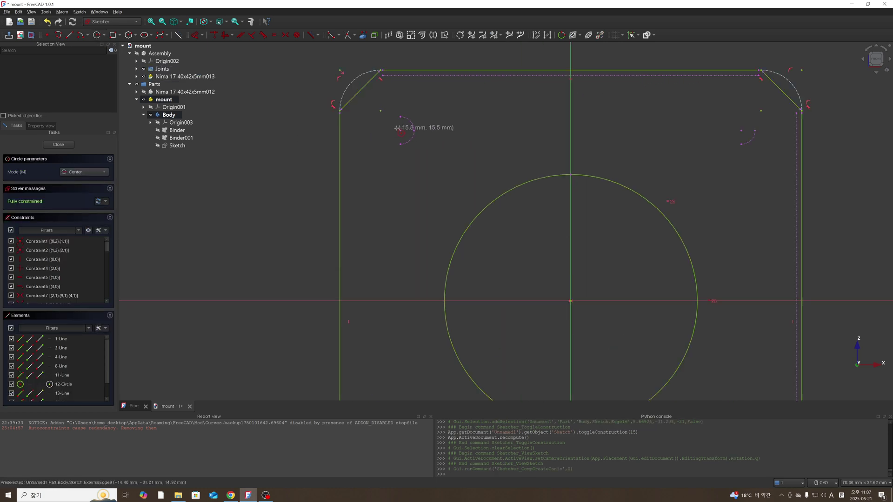
pyautogui.click(400, 130)
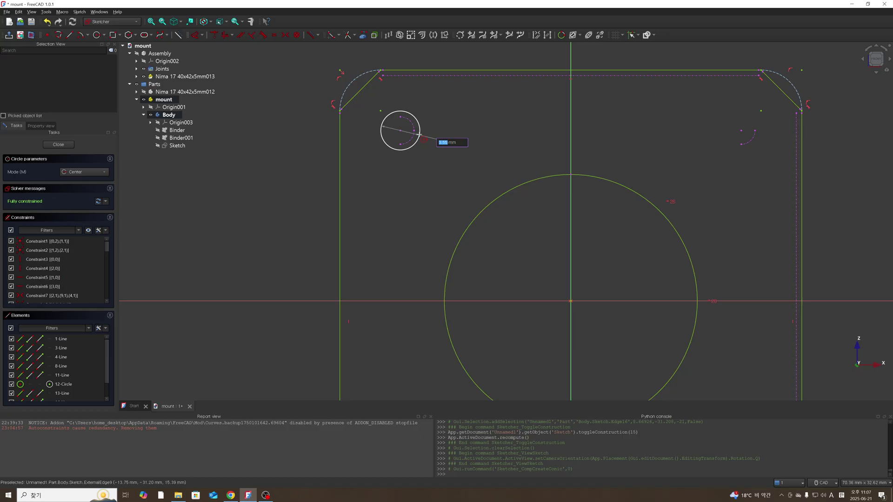
pyautogui.click(420, 134)
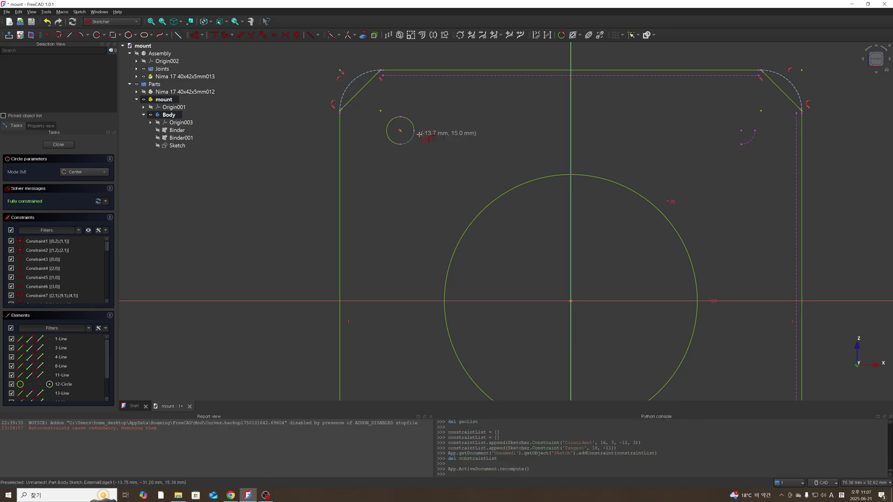
pyautogui.click(740, 129)
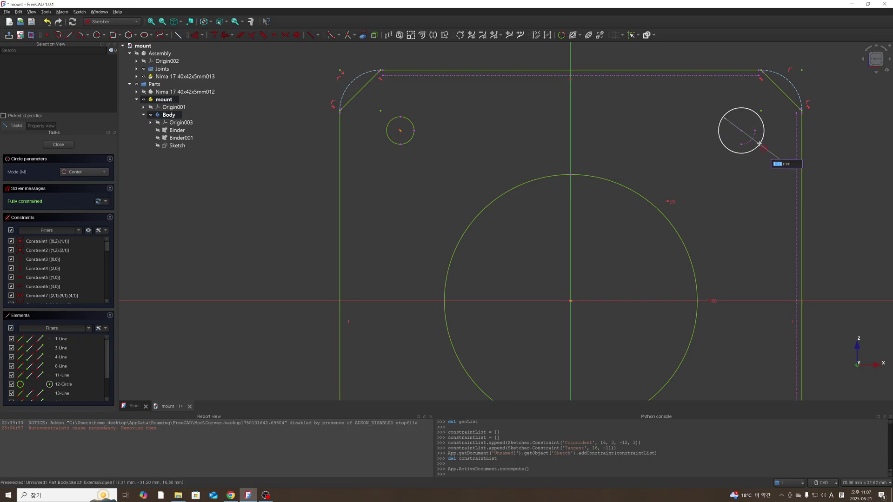
pyautogui.click(760, 144)
pyautogui.scroll(2, 737, 129)
pyautogui.scroll(-3, 358, 132)
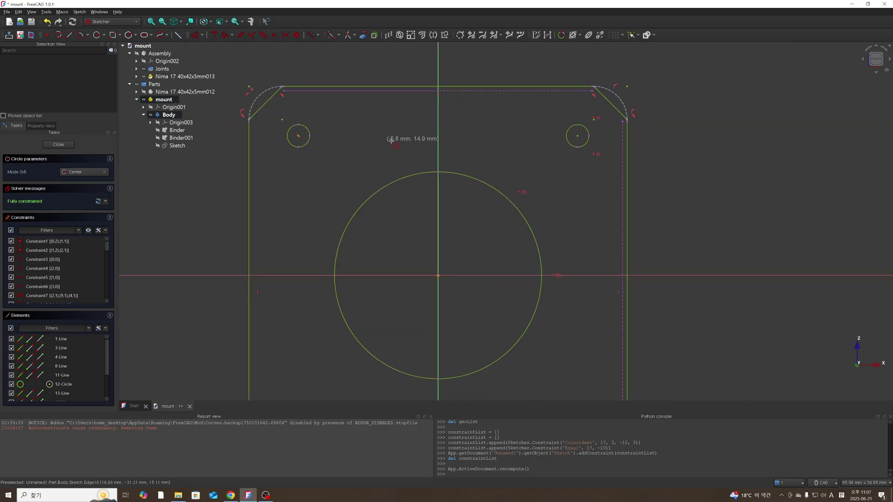
pyautogui.scroll(-3, 391, 139)
pyautogui.scroll(1, 318, 142)
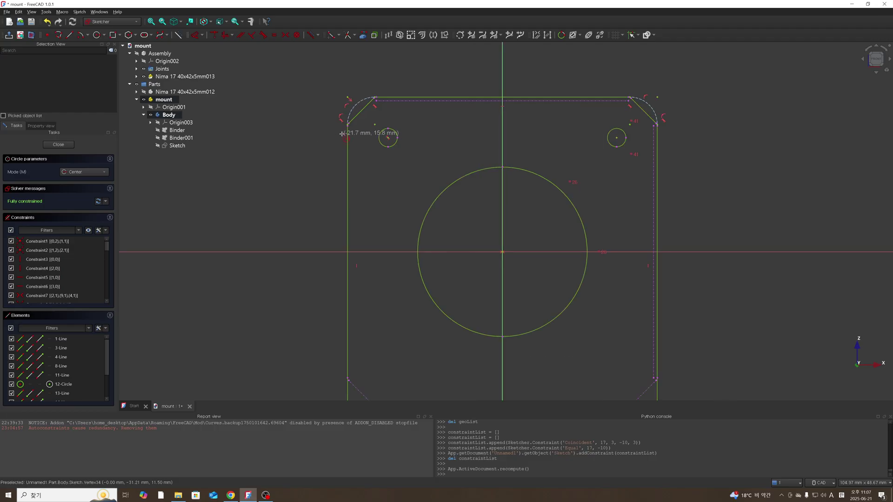
pyautogui.press('Escape')
pyautogui.scroll(-1, 637, 139)
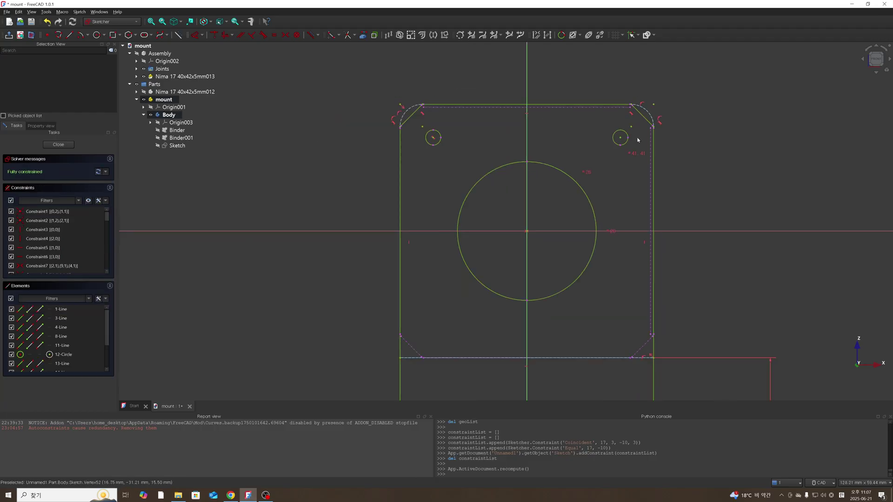
# - Finish editing the mount profile sketch and close it
pyautogui.scroll(1, 630, 177)
pyautogui.scroll(-2, 461, 170)
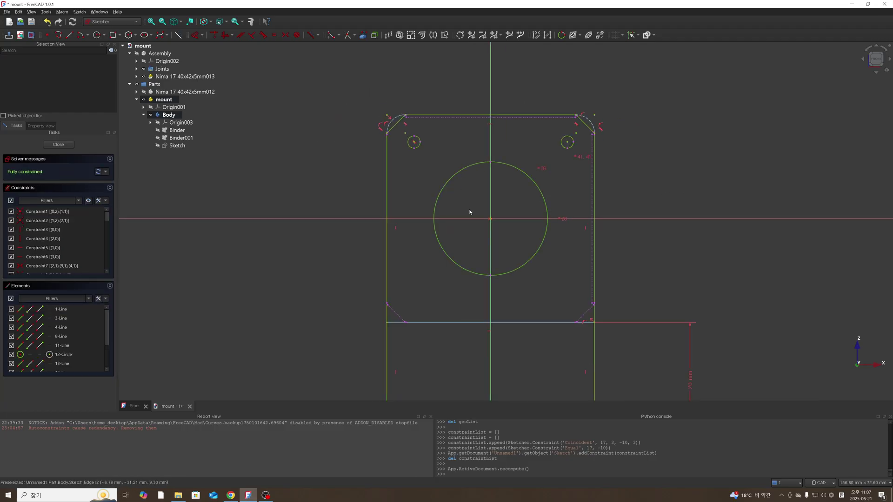
pyautogui.scroll(-2, 550, 248)
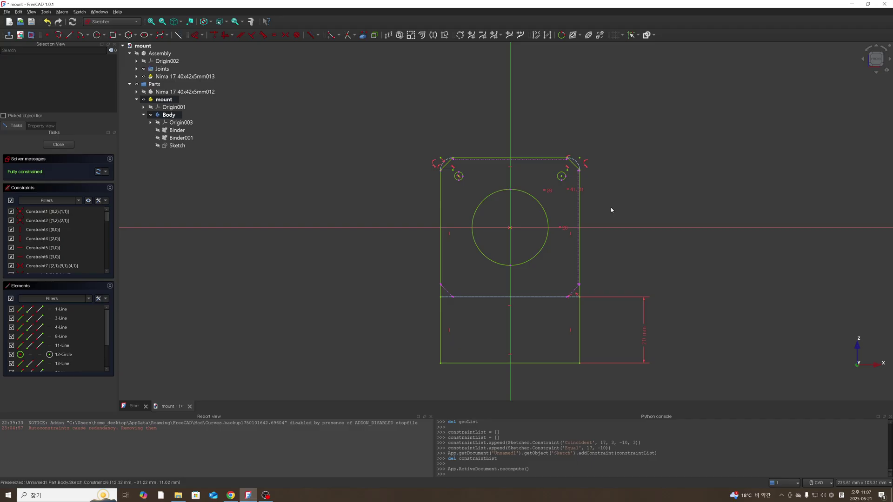
pyautogui.click(58, 144)
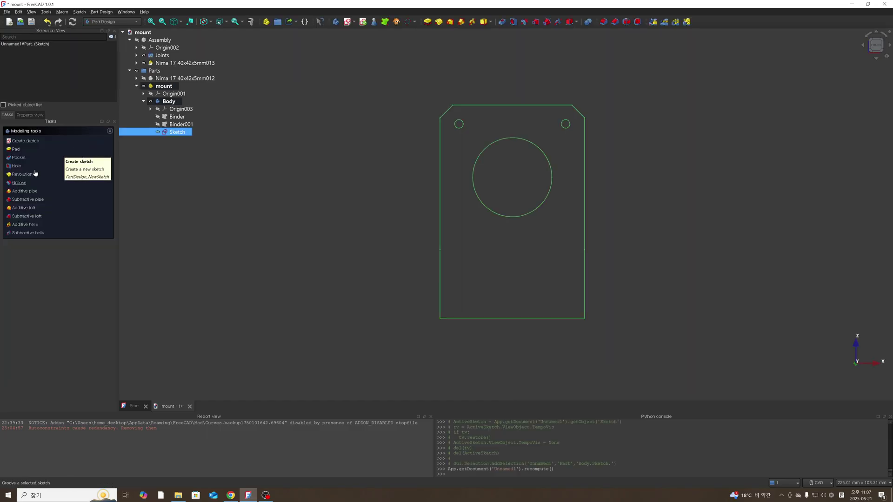
# - Pad the mount profile sketch with a length of 5 mm
pyautogui.moveTo(549, 178); pyautogui.dragTo(448, 208, button='middle')
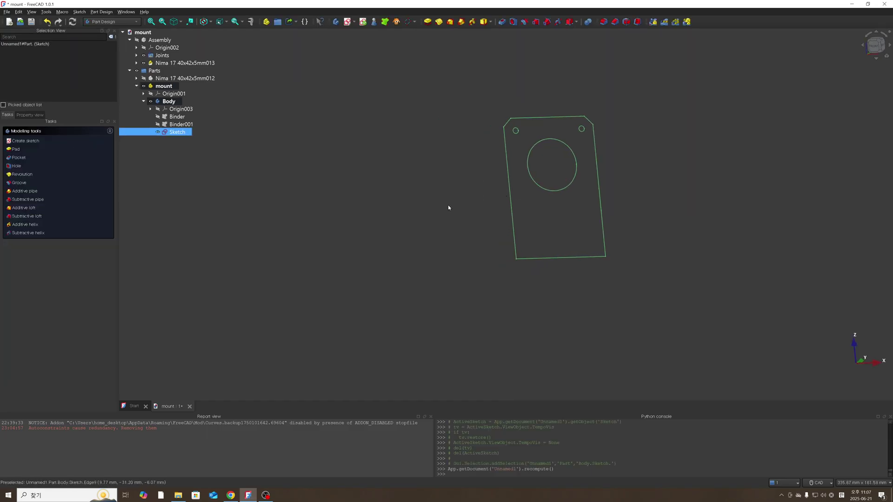
pyautogui.click(427, 22)
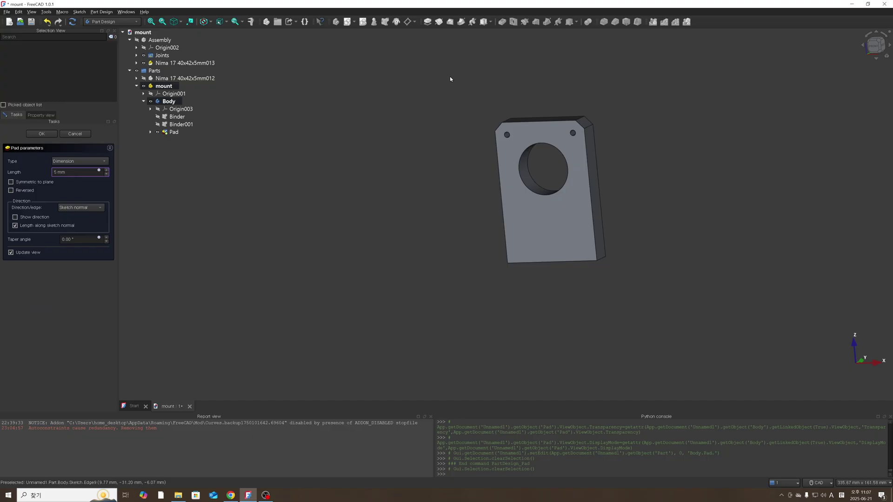
pyautogui.press('Return')
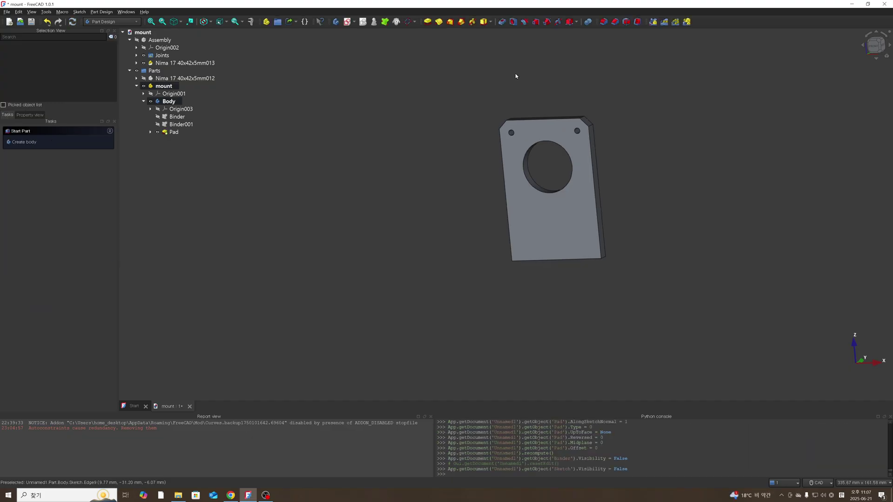
# - Examine the padded plate from several angles and briefly show Binder001's outline against it
pyautogui.scroll(2, 533, 177)
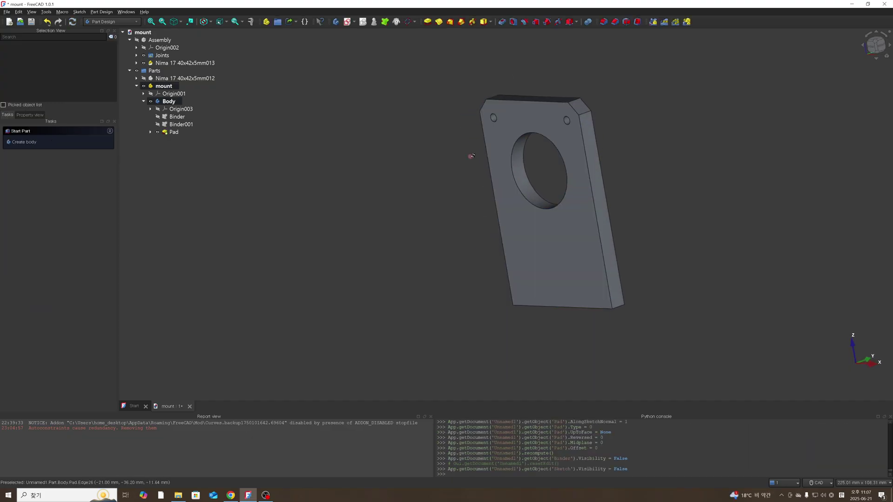
pyautogui.scroll(-2, 635, 178)
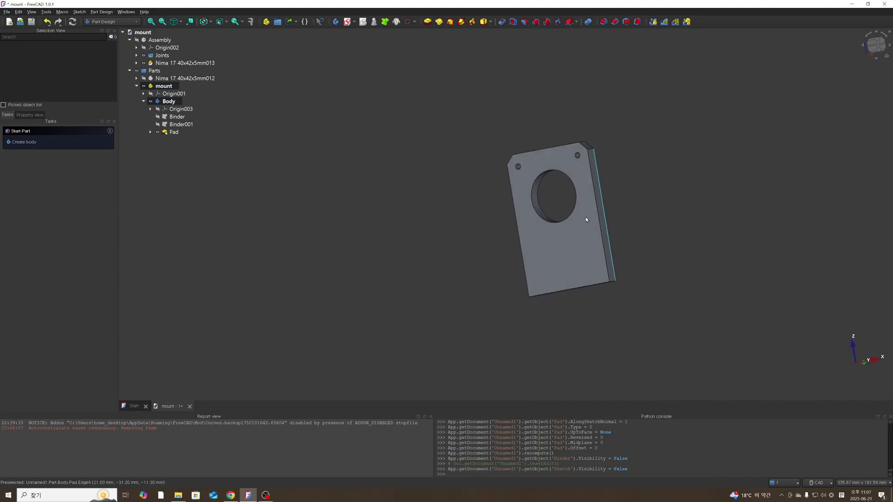
pyautogui.moveTo(474, 146); pyautogui.dragTo(617, 158, button='middle')
pyautogui.scroll(2, 562, 152)
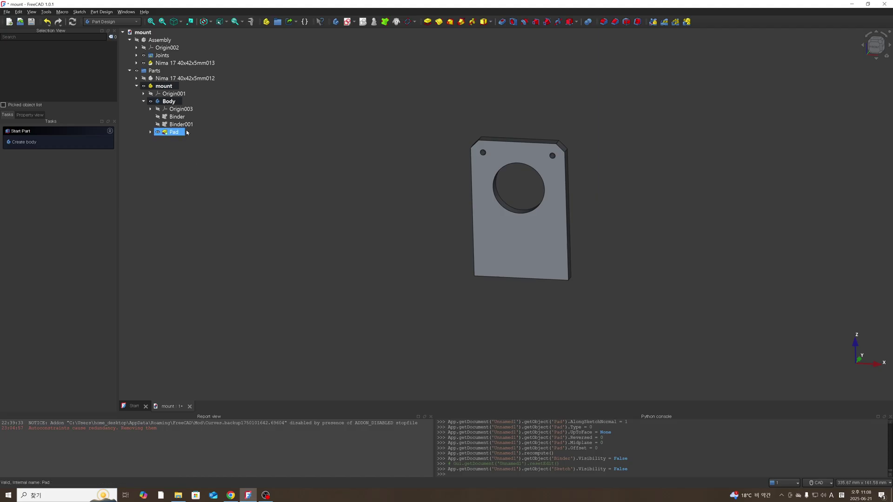
pyautogui.click(177, 124)
pyautogui.press('space')
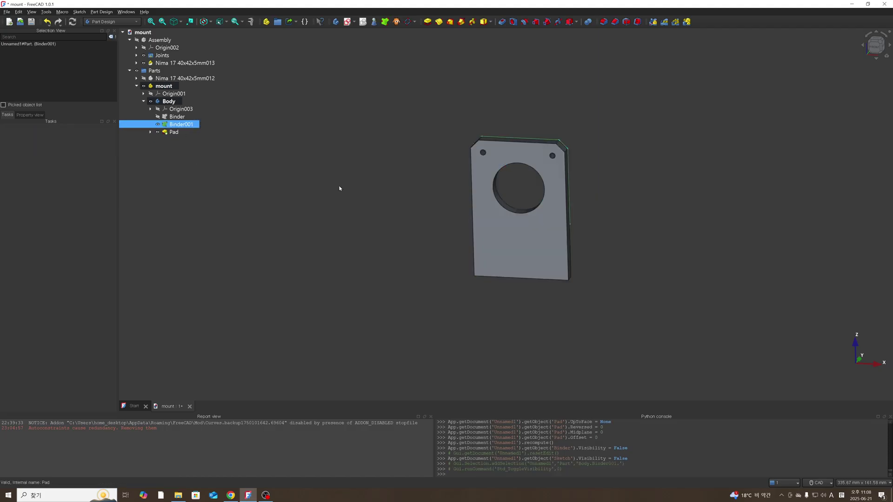
pyautogui.press('space')
# - Make the first binder, Binder, visible together with the pad and compare them from different angles
pyautogui.click(175, 132)
pyautogui.click(172, 118)
pyautogui.press('space')
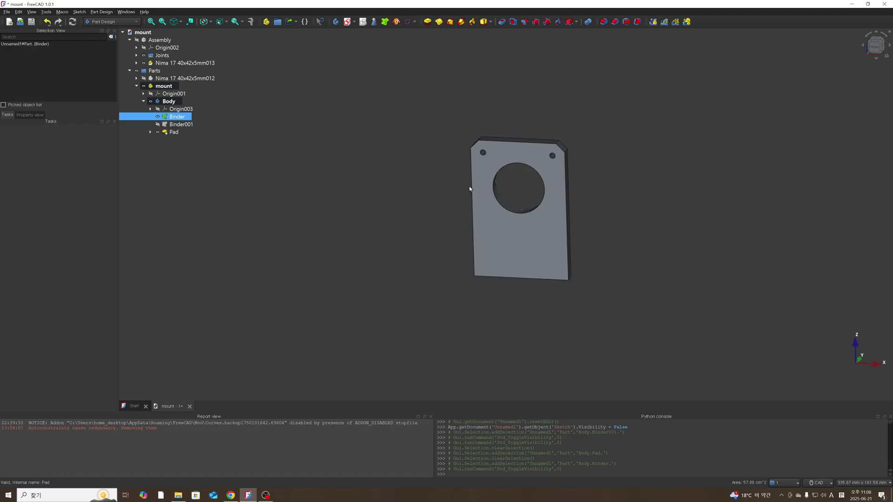
pyautogui.scroll(1, 518, 189)
pyautogui.moveTo(517, 200); pyautogui.dragTo(514, 184, button='middle')
pyautogui.scroll(-2, 580, 209)
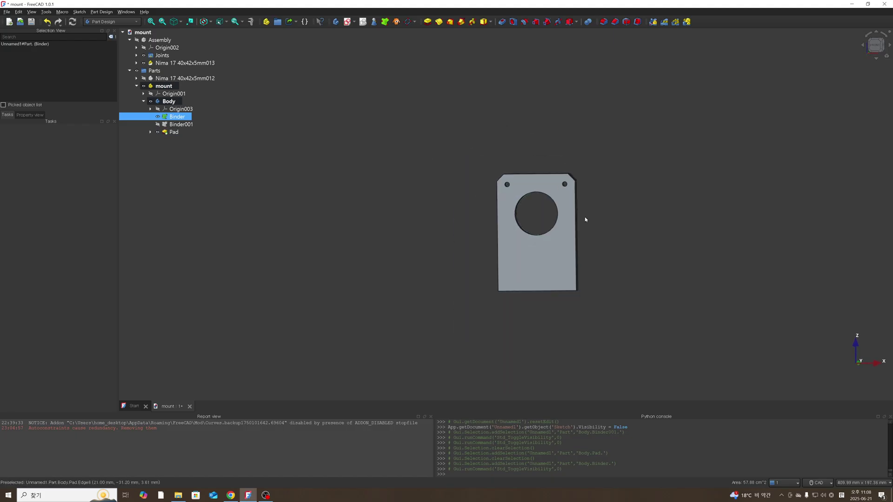
pyautogui.moveTo(584, 216); pyautogui.dragTo(548, 227, button='middle')
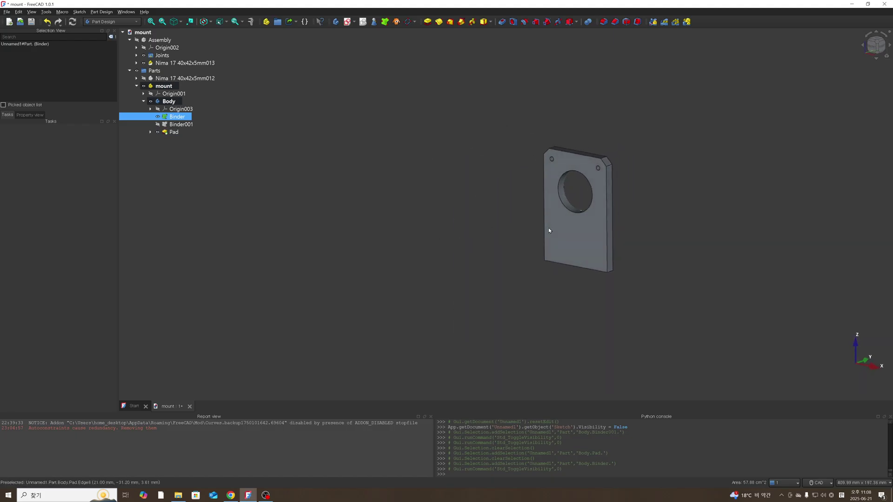
# - Create a new sketch on the front face of the padded mount plate
pyautogui.click(875, 45)
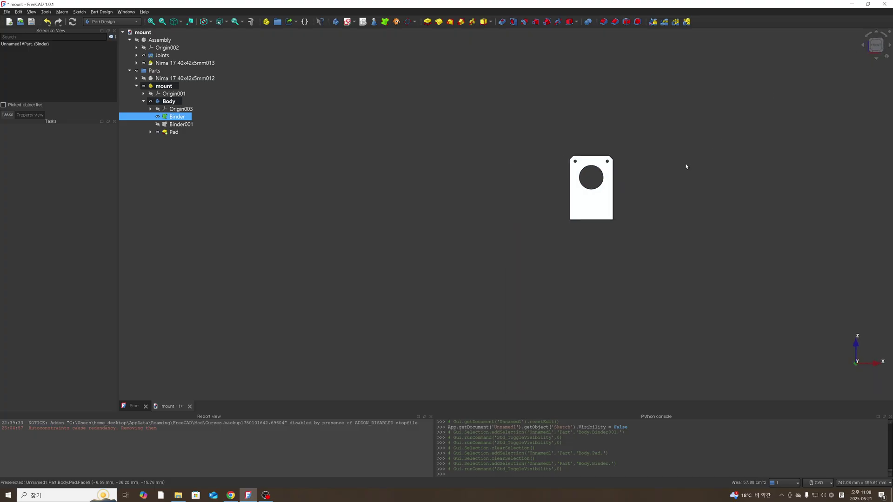
pyautogui.click(618, 197)
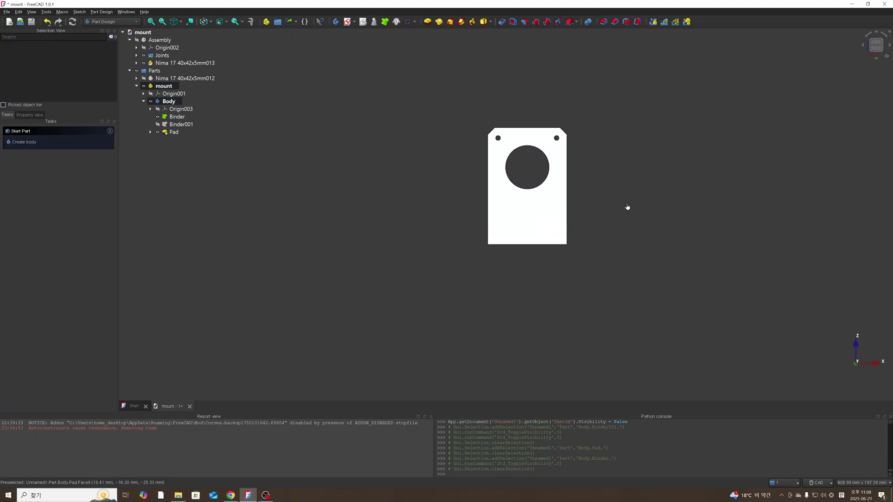
pyautogui.click(535, 225)
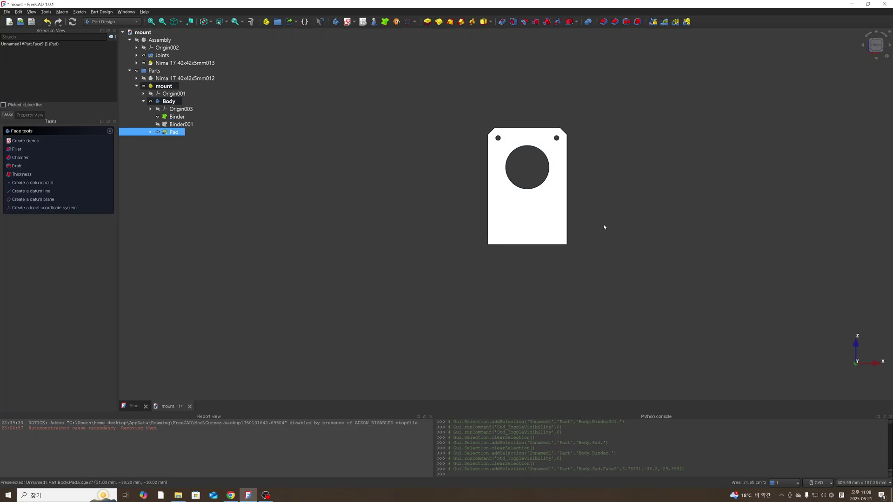
pyautogui.click(604, 224)
pyautogui.click(549, 233)
pyautogui.click(347, 21)
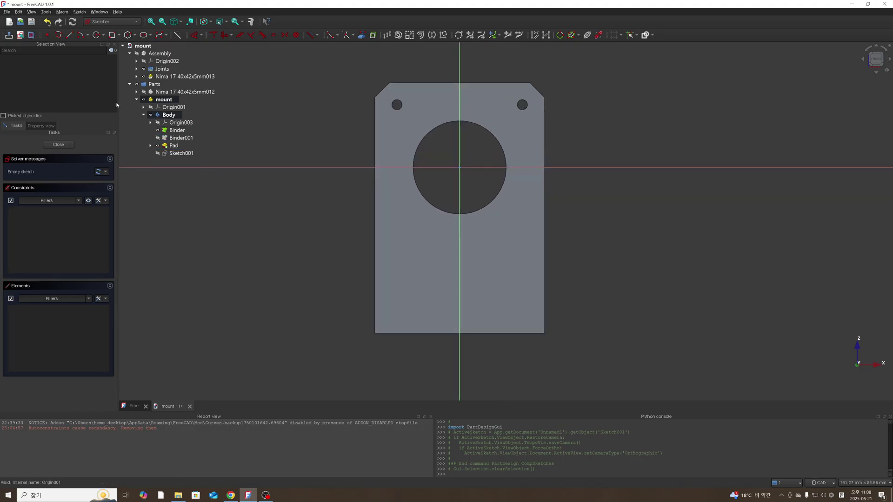
# - Hide the pad so that the binder face with all four screw holes is exposed behind the sketch
pyautogui.click(31, 35)
pyautogui.click(31, 35)
pyautogui.click(169, 115)
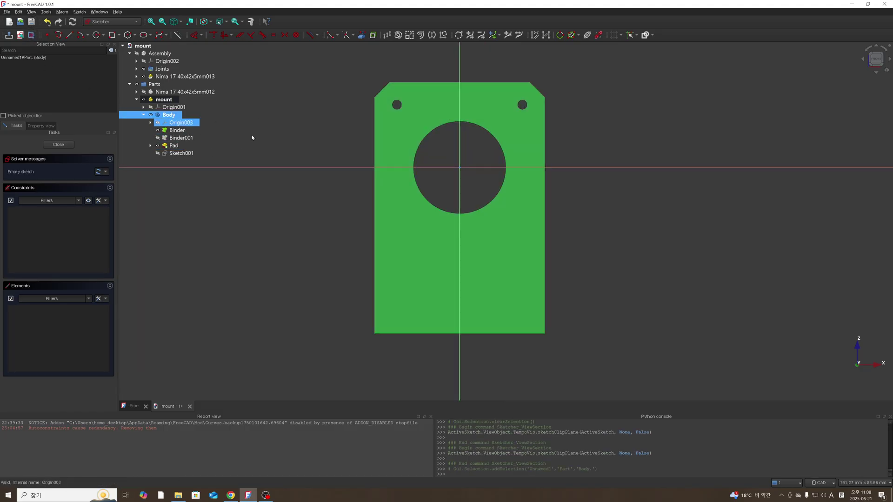
pyautogui.click(240, 203)
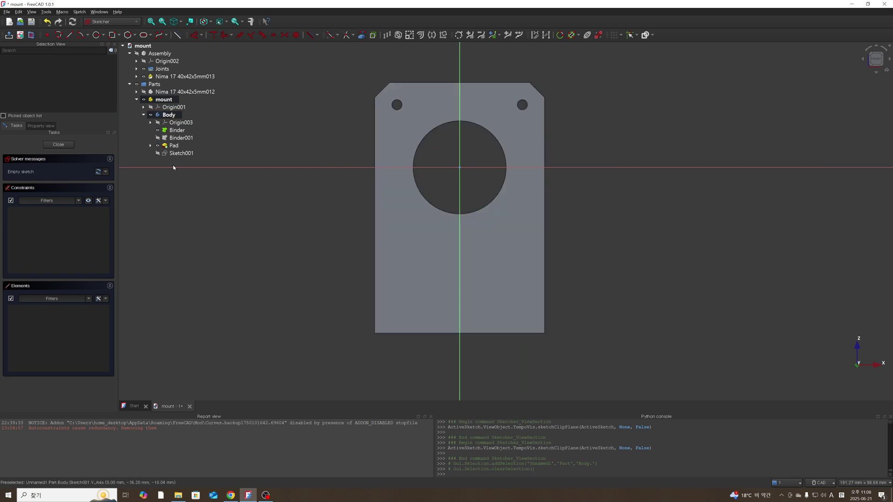
pyautogui.click(173, 146)
pyautogui.press('space')
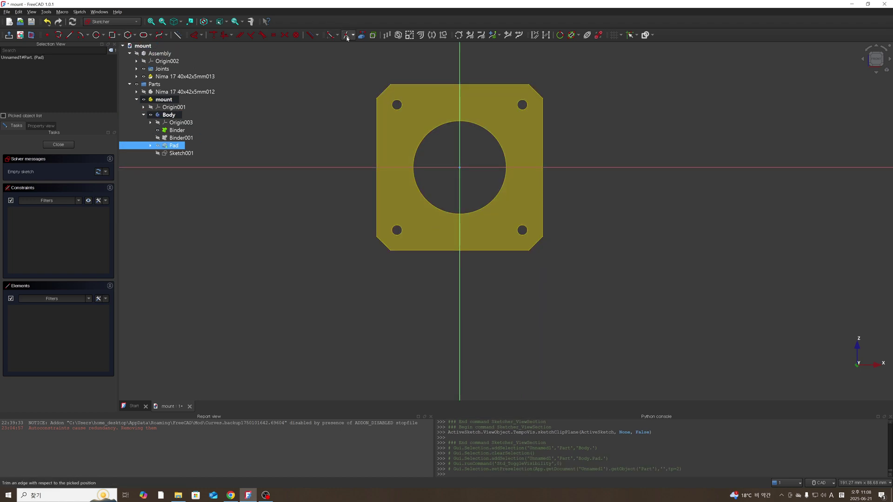
# - Project the binder's two lower screw holes into the new sketch as external geometry
pyautogui.click(361, 35)
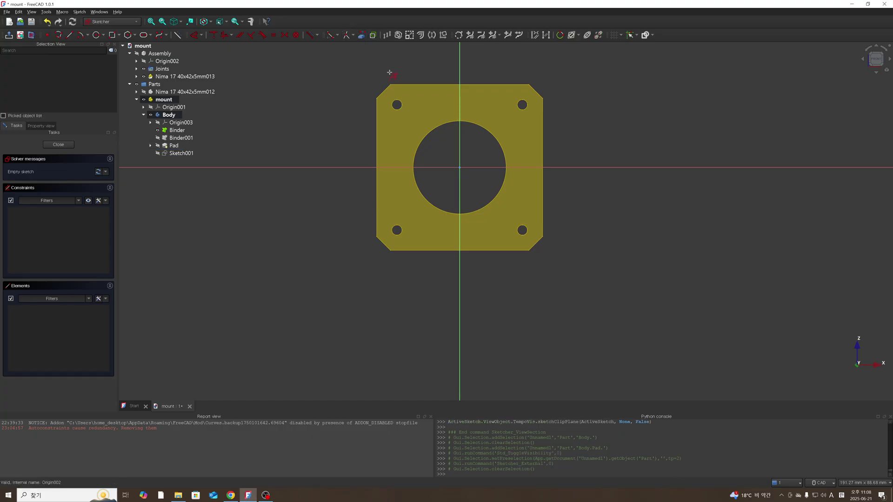
pyautogui.click(397, 234)
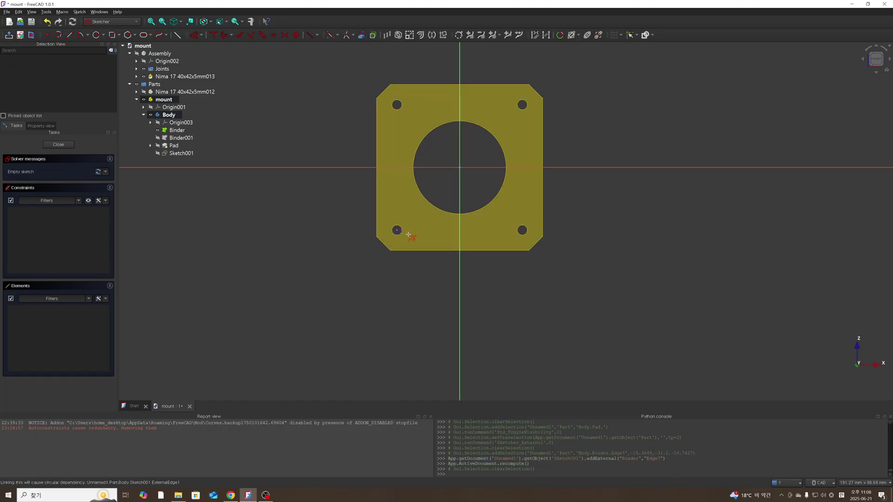
pyautogui.click(526, 239)
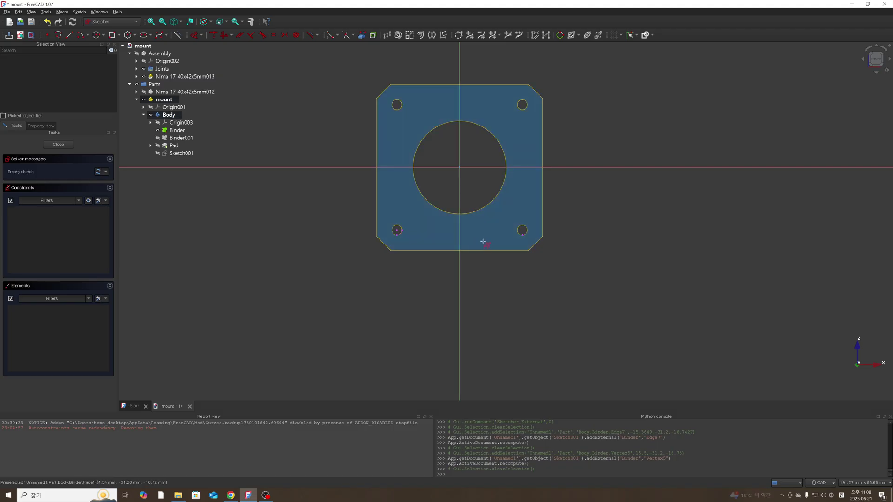
pyautogui.click(519, 230)
# - Draw a circle on the lower-left screw hole, coincident with its projected center and equal to its edge
pyautogui.click(96, 35)
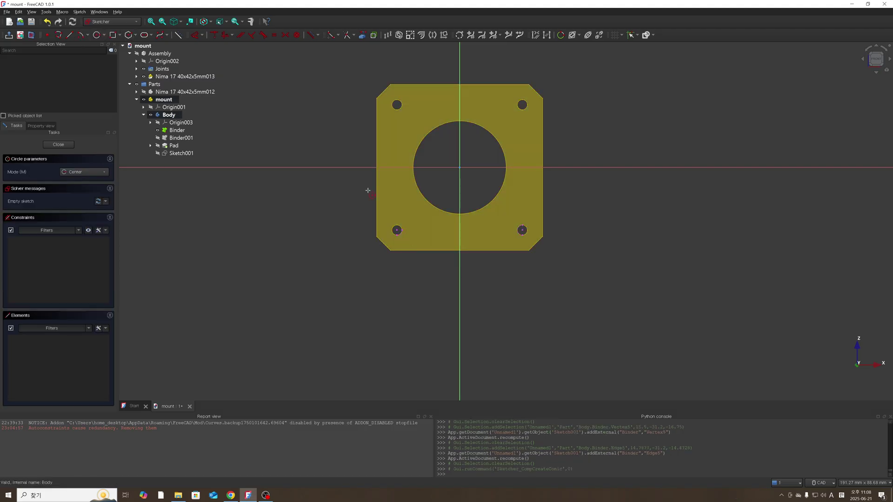
pyautogui.click(397, 230)
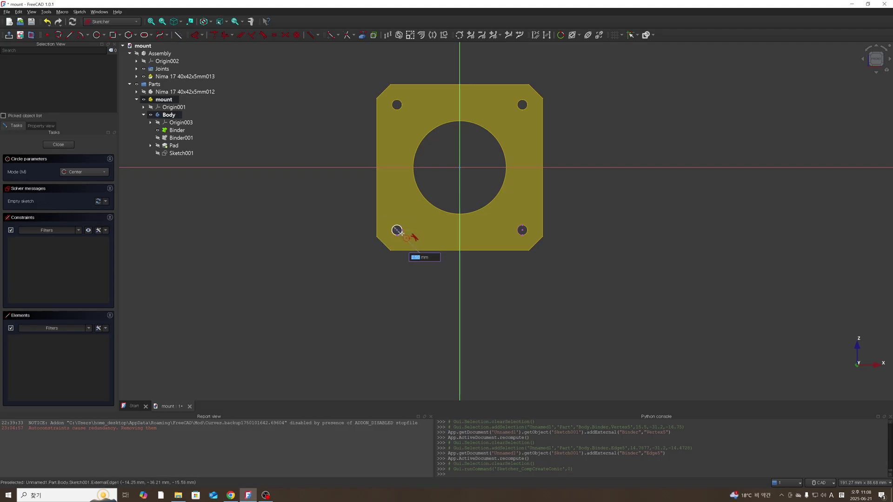
pyautogui.click(401, 233)
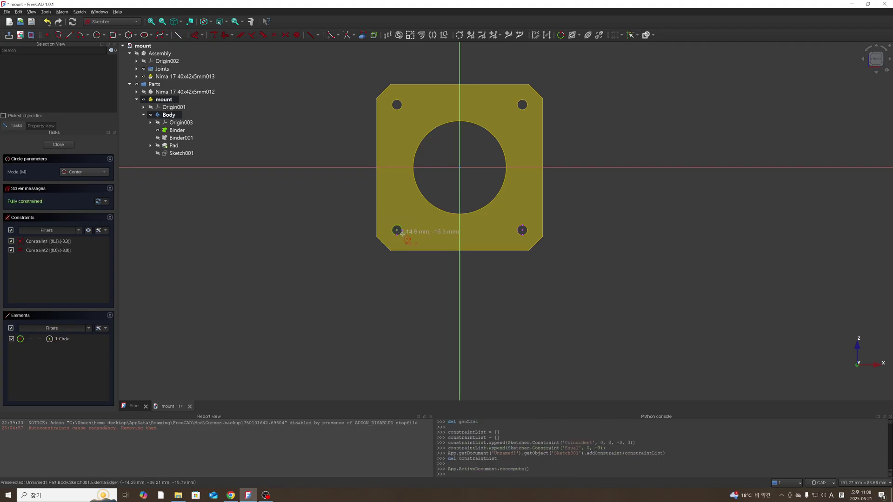
# - Draw a 3 mm diameter circle centered on the projected lower-right screw hole and leave the Circle tool
pyautogui.scroll(2, 522, 228)
pyautogui.click(522, 228)
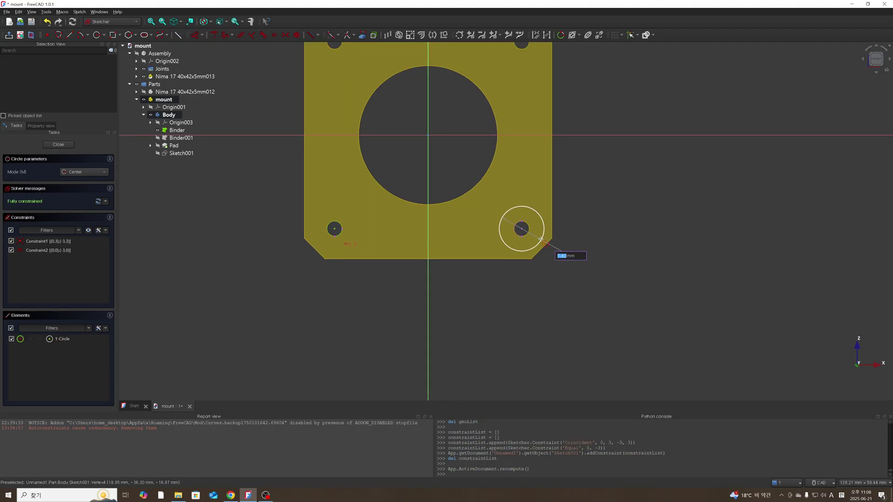
pyautogui.press('Return')
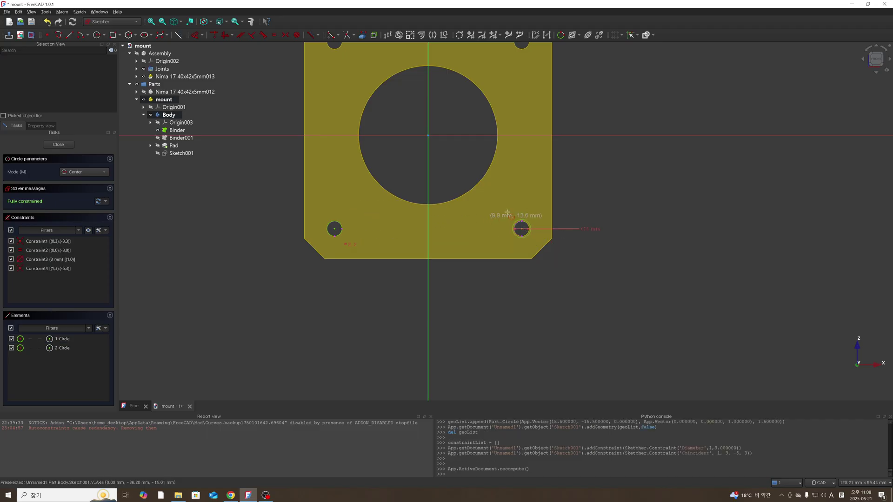
pyautogui.scroll(5, 520, 226)
pyautogui.scroll(-5, 505, 225)
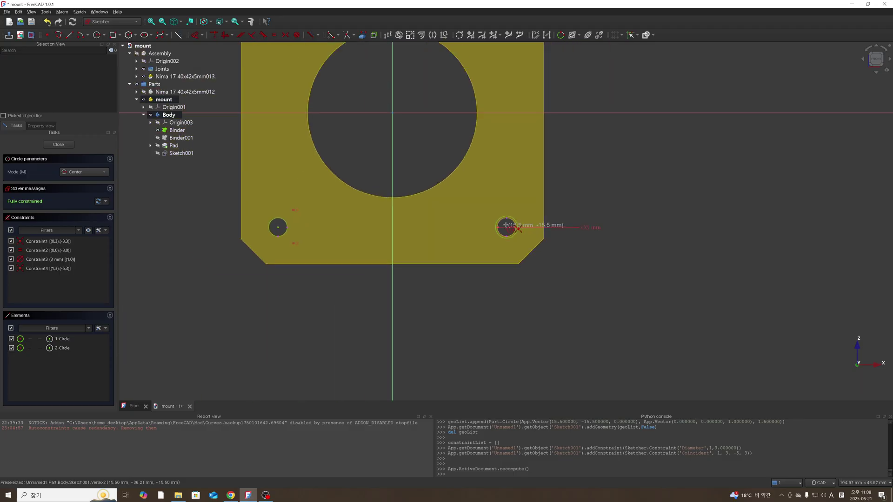
pyautogui.scroll(-2, 379, 242)
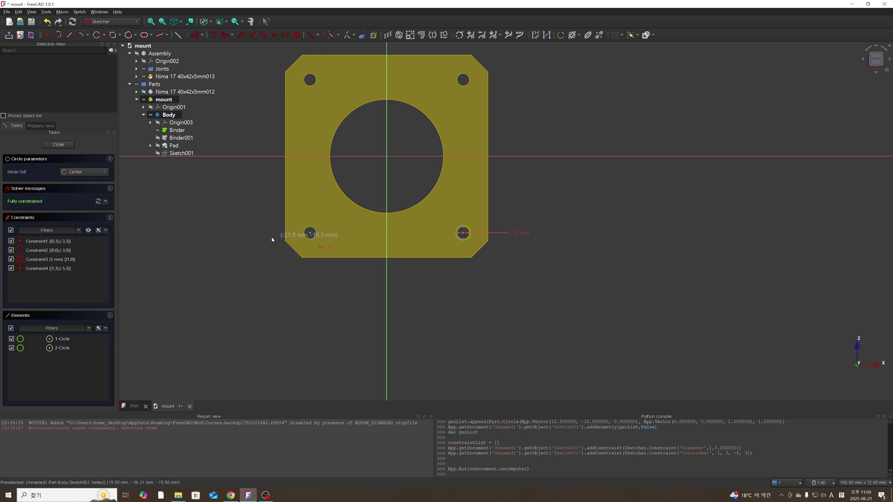
pyautogui.press('Escape')
# - Delete the equality constraint between the lower-left circle and the projected hole edge
pyautogui.scroll(2, 329, 250)
pyautogui.click(316, 242)
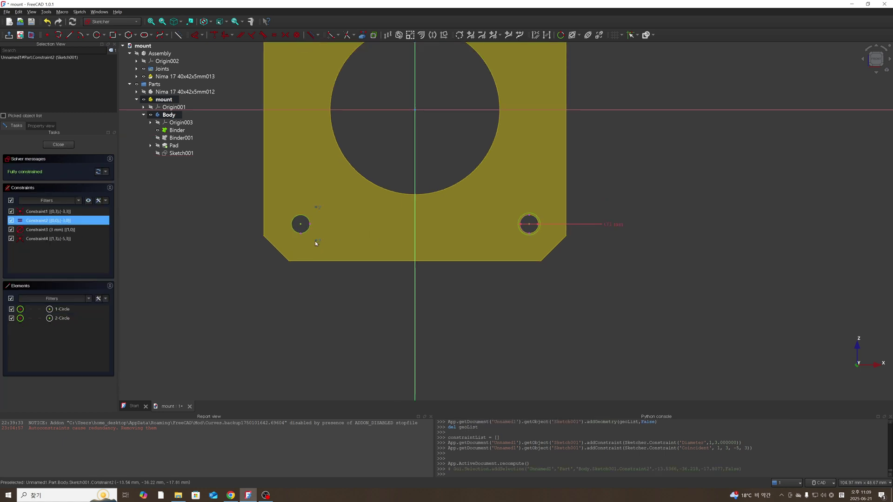
pyautogui.press('Delete')
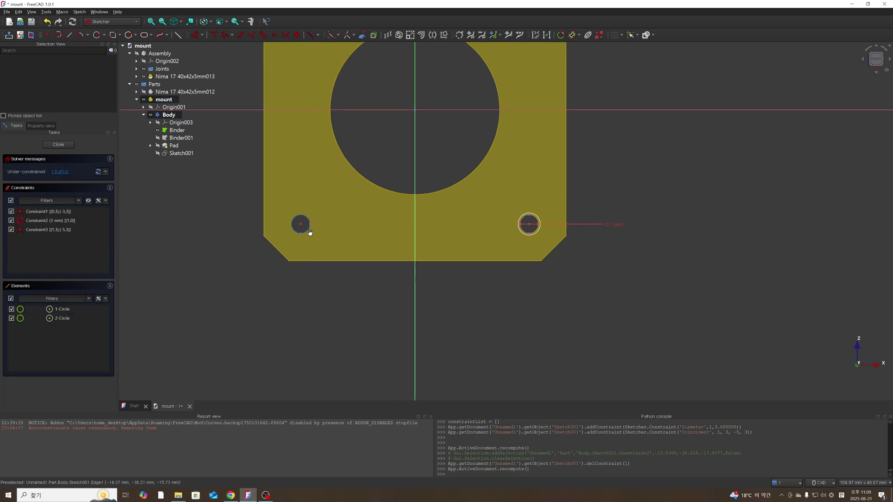
# - Set the lower-left circle's diameter to 3 mm in Sketch001 and close the sketch
pyautogui.moveTo(307, 230); pyautogui.dragTo(323, 236)
pyautogui.click(195, 35)
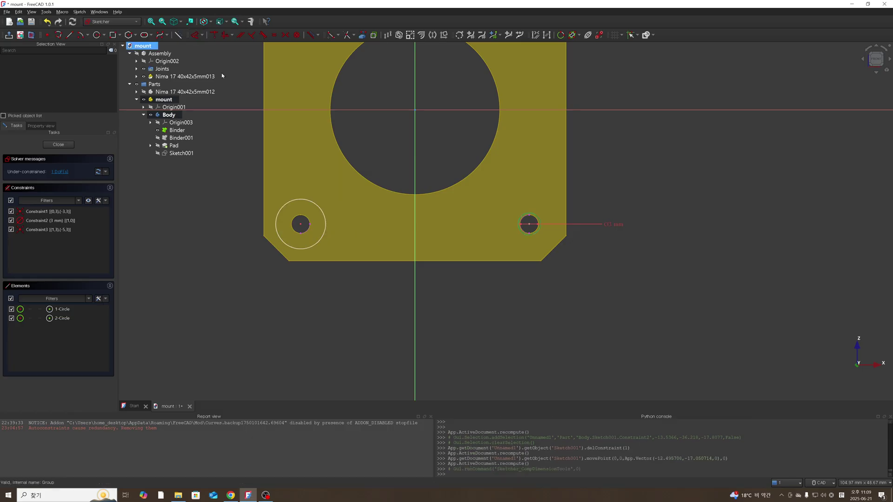
pyautogui.click(325, 229)
pyautogui.click(352, 230)
pyautogui.write('3')
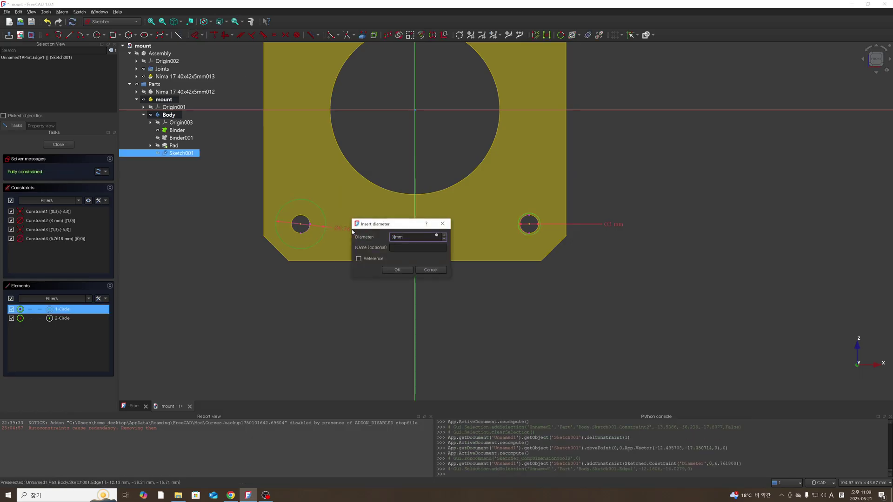
pyautogui.press('Return')
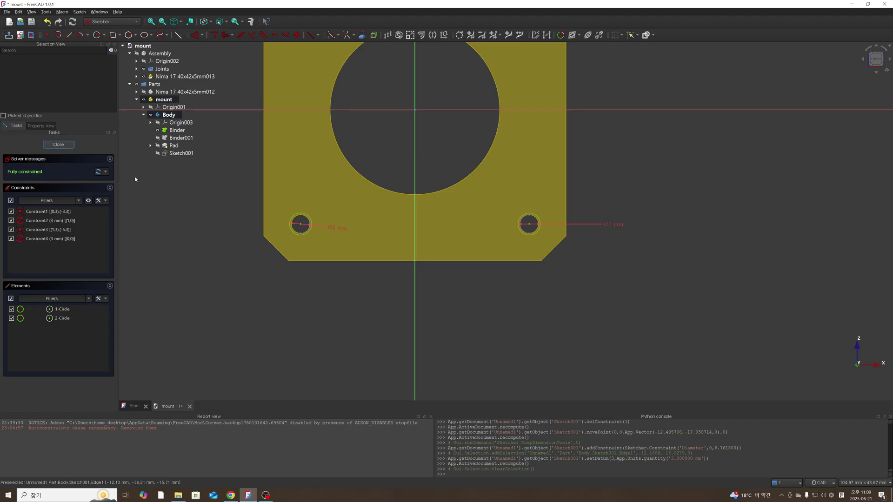
pyautogui.scroll(3, 527, 190)
# - Open the Pad's base sketch for editing
pyautogui.click(153, 138)
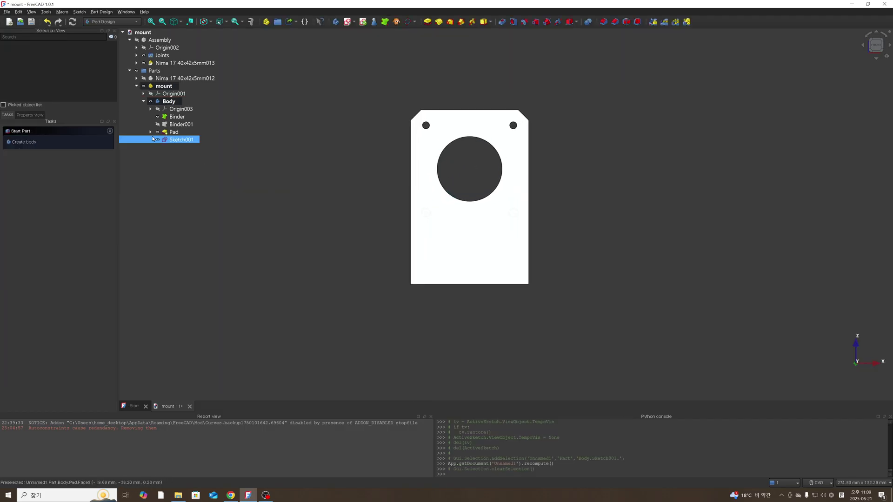
pyautogui.click(151, 132)
pyautogui.click(182, 139)
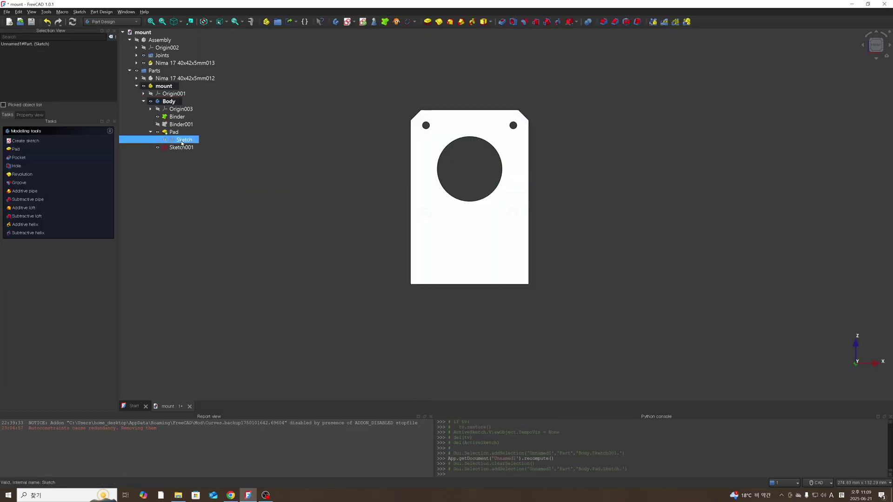
pyautogui.rightClick(182, 142)
pyautogui.click(200, 145)
# - Delete the constraint beside the upper-right hole circle and enlarge the circle freehand to a diameter of about 5.9 mm
pyautogui.scroll(5, 443, 131)
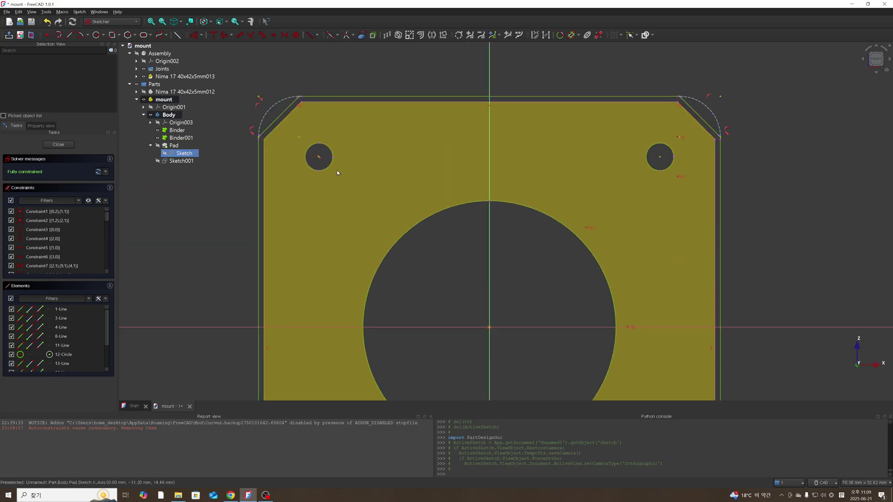
pyautogui.click(680, 178)
pyautogui.press('Delete')
pyautogui.moveTo(669, 167); pyautogui.dragTo(685, 176)
# - Try to enlarge the upper-left hole circle freehand
pyautogui.scroll(5, 326, 165)
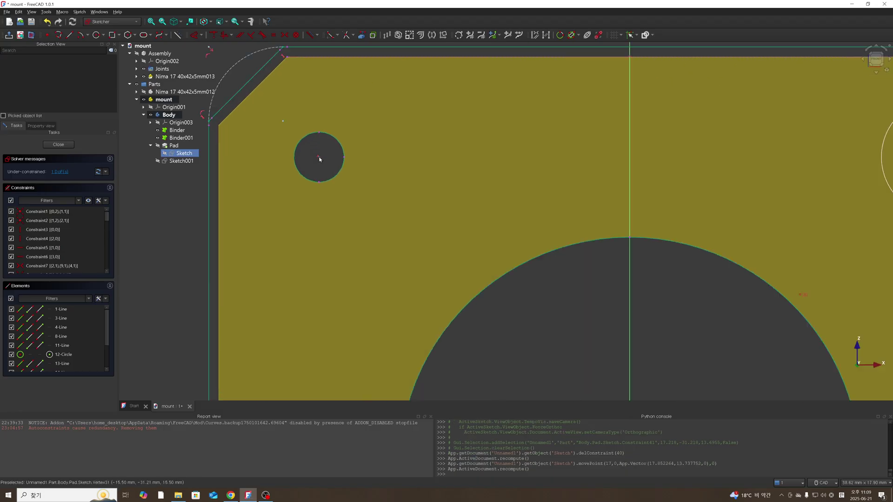
pyautogui.scroll(-10, 333, 181)
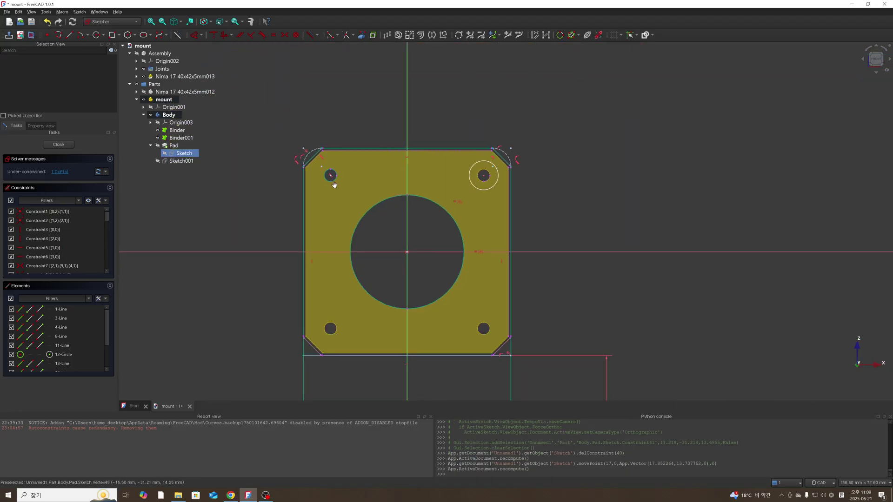
pyautogui.moveTo(333, 182); pyautogui.dragTo(348, 191)
pyautogui.scroll(9, 332, 179)
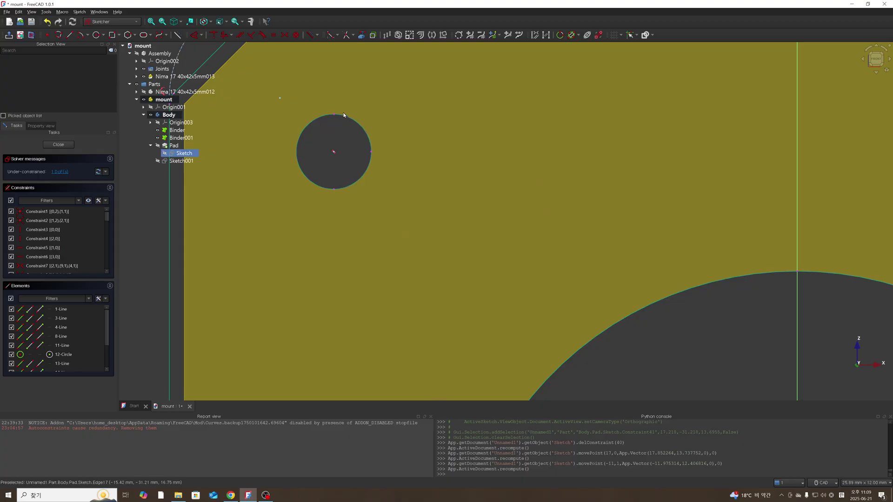
pyautogui.moveTo(355, 123); pyautogui.dragTo(358, 122)
pyautogui.scroll(-3, 414, 149)
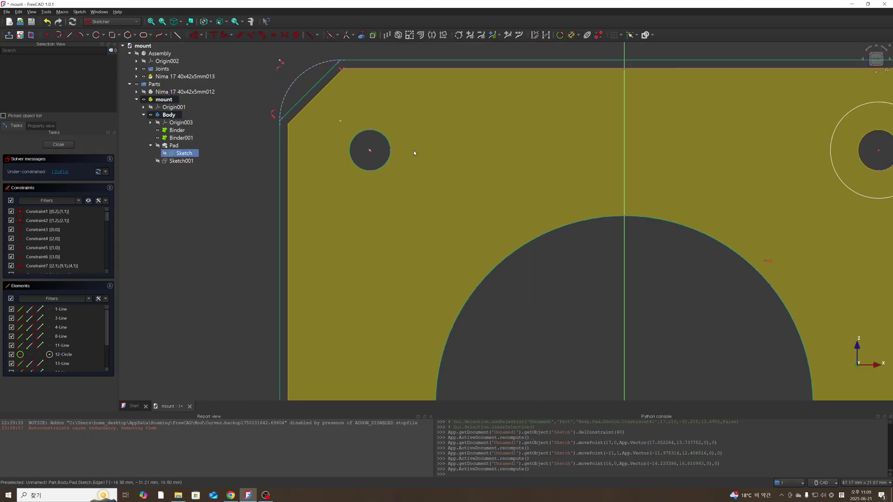
pyautogui.click(386, 168)
pyautogui.click(228, 216)
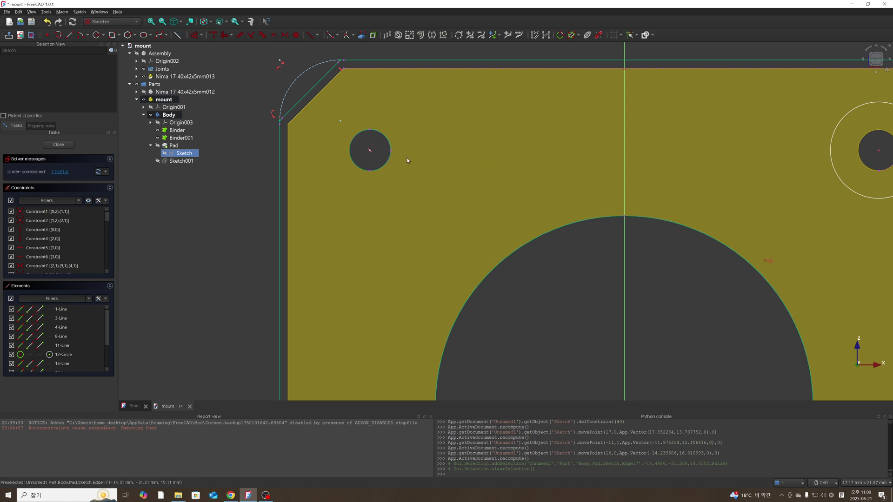
pyautogui.scroll(-3, 409, 160)
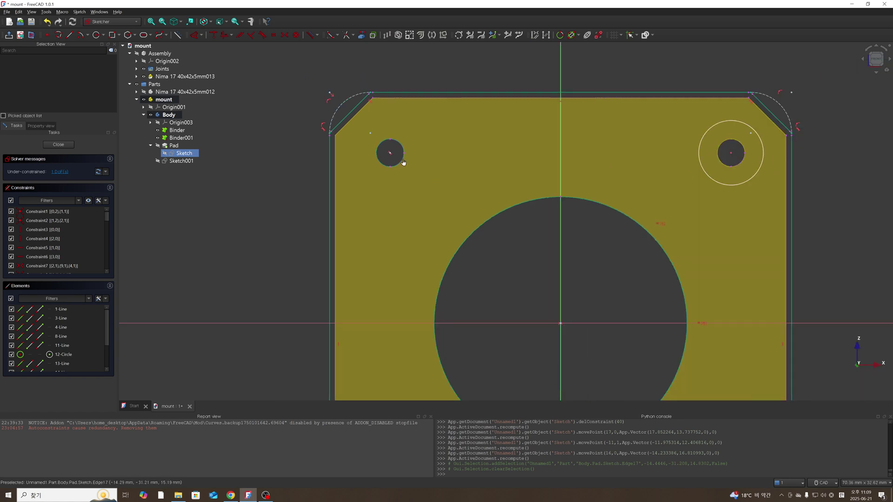
pyautogui.moveTo(402, 161); pyautogui.dragTo(411, 166)
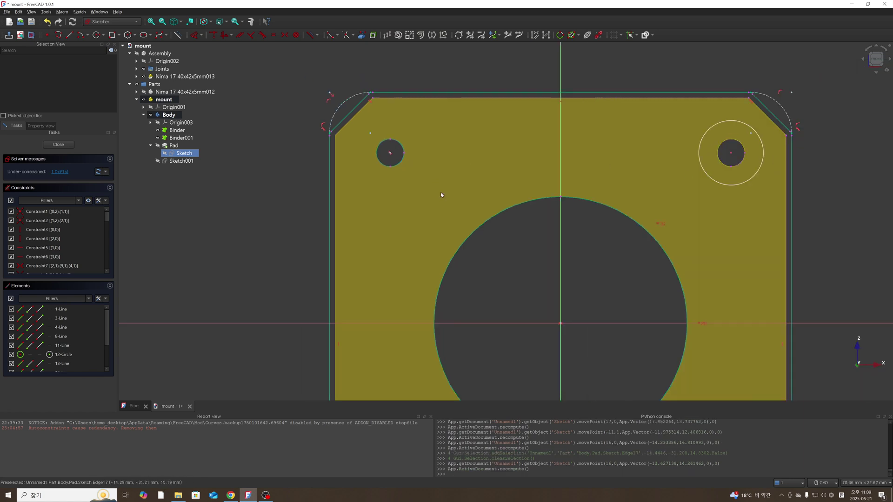
pyautogui.scroll(3, 397, 164)
# - Find and delete the constraints attached to the upper-left hole circle
pyautogui.click(403, 161)
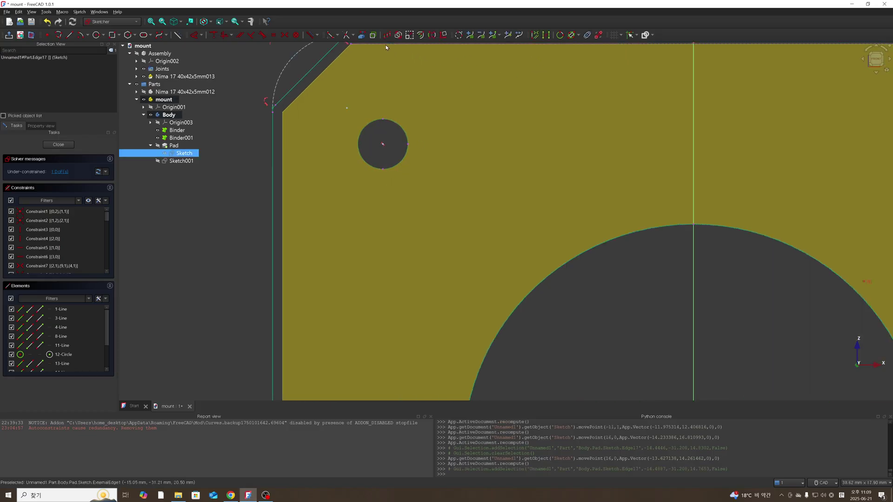
pyautogui.click(536, 37)
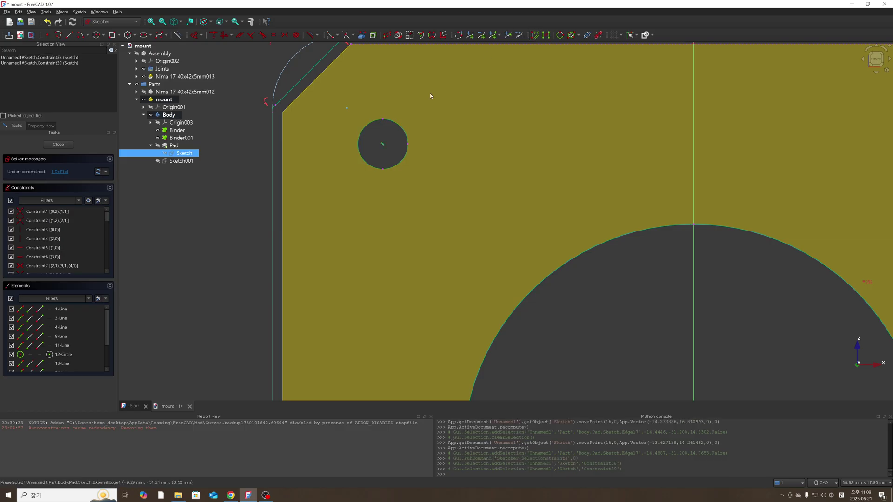
pyautogui.click(386, 147)
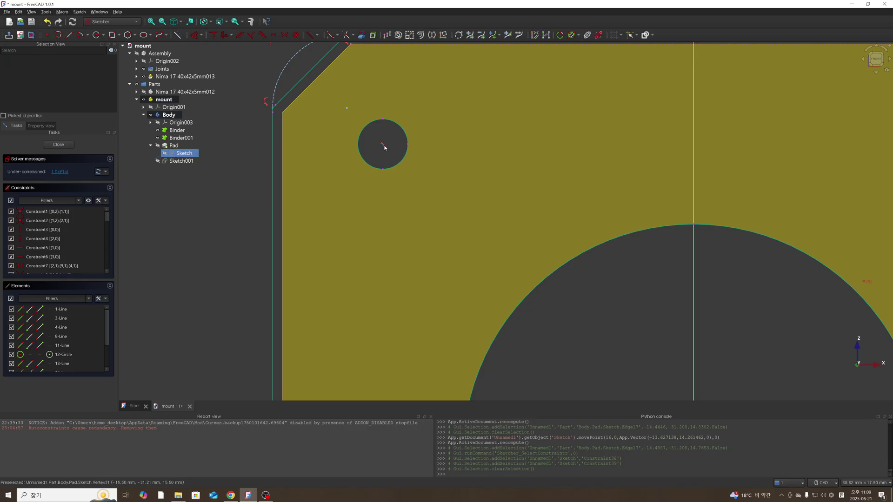
pyautogui.click(401, 160)
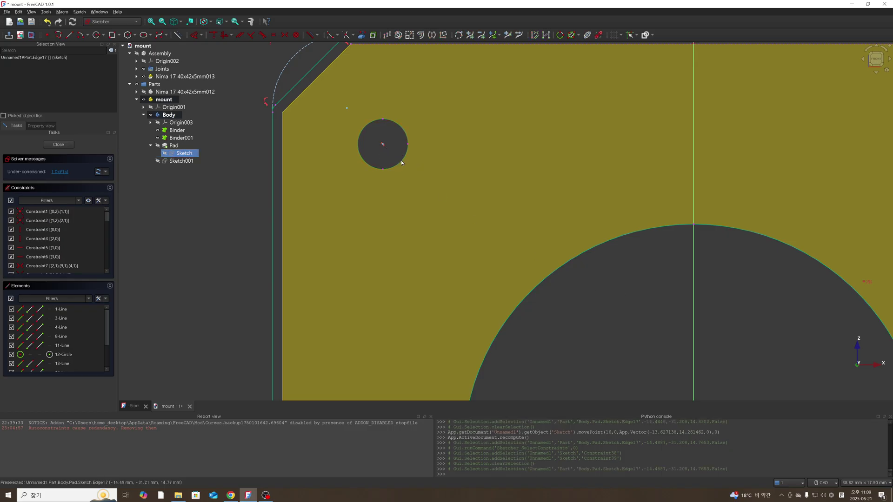
pyautogui.click(536, 36)
pyautogui.press('Delete')
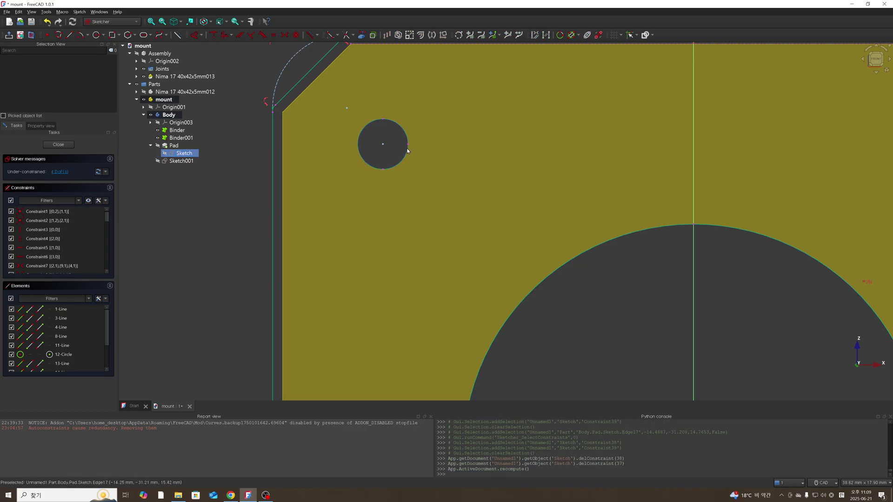
# - Enlarge the upper-left hole circle freehand and dimension its diameter to 3 mm
pyautogui.moveTo(407, 149)
pyautogui.mouseDown()
pyautogui.moveTo(435, 177)
pyautogui.moveTo(406, 161)
pyautogui.moveTo(426, 142)
pyautogui.mouseUp()
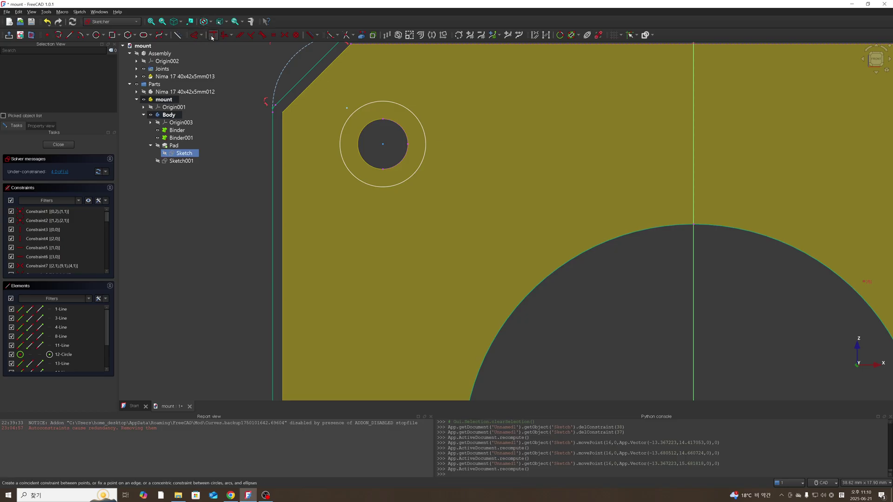
pyautogui.click(194, 35)
pyautogui.click(419, 120)
pyautogui.click(452, 125)
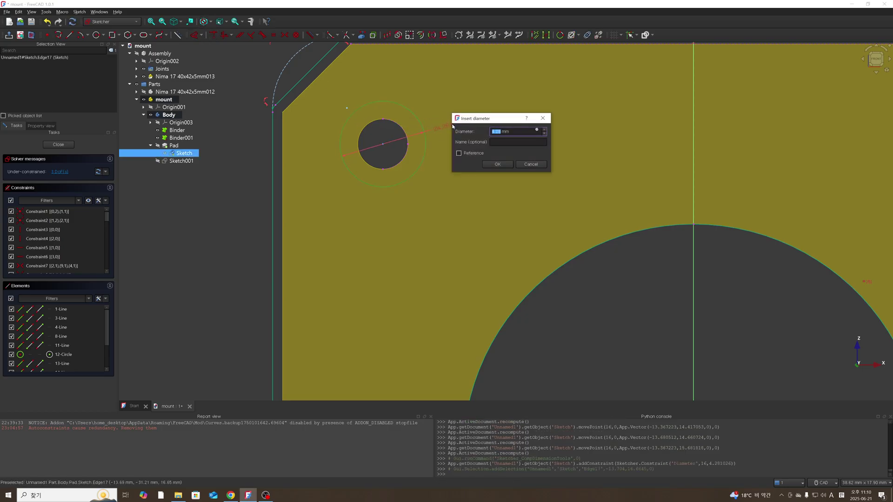
pyautogui.write('3')
pyautogui.press('Return')
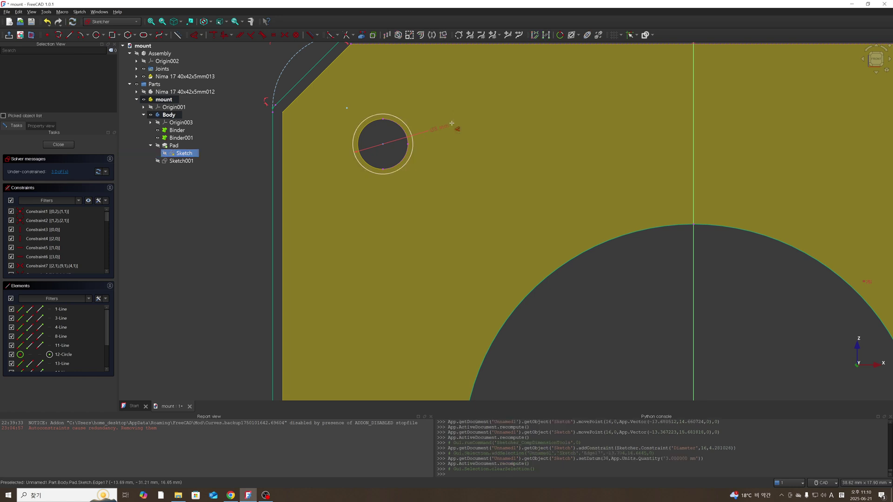
# - Dimension the upper-right hole circle's diameter to 3 mm
pyautogui.scroll(-4, 452, 126)
pyautogui.click(729, 146)
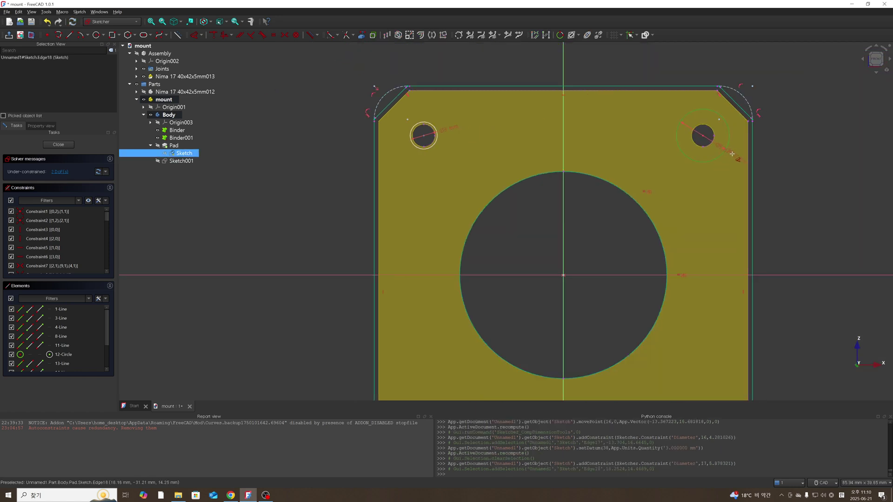
pyautogui.click(734, 153)
pyautogui.write('3')
pyautogui.press('Return')
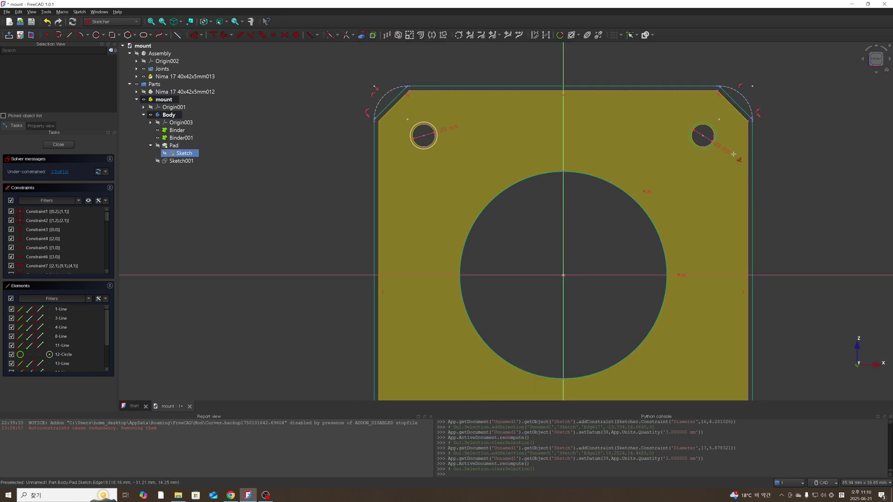
# - Make the upper-left circle's centre coincident with the referenced motor screw-hole centre, and close the sketch
pyautogui.moveTo(433, 144); pyautogui.dragTo(447, 156)
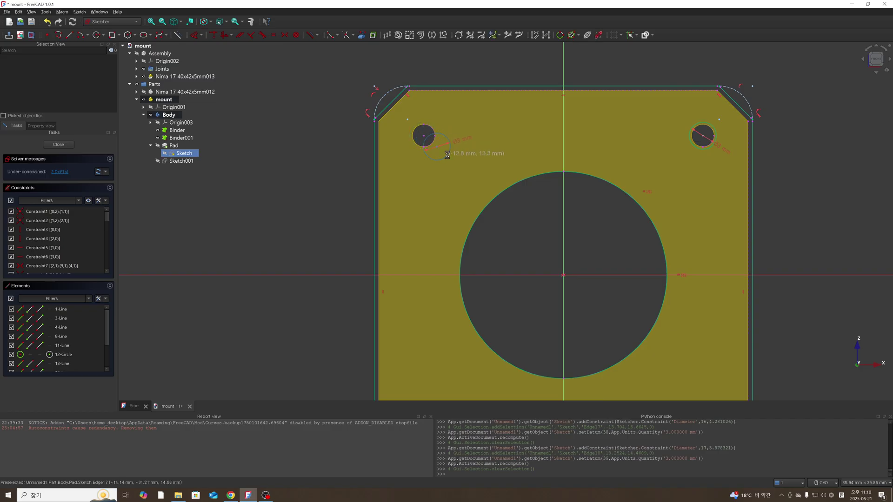
pyautogui.scroll(3, 444, 168)
pyautogui.click(432, 131)
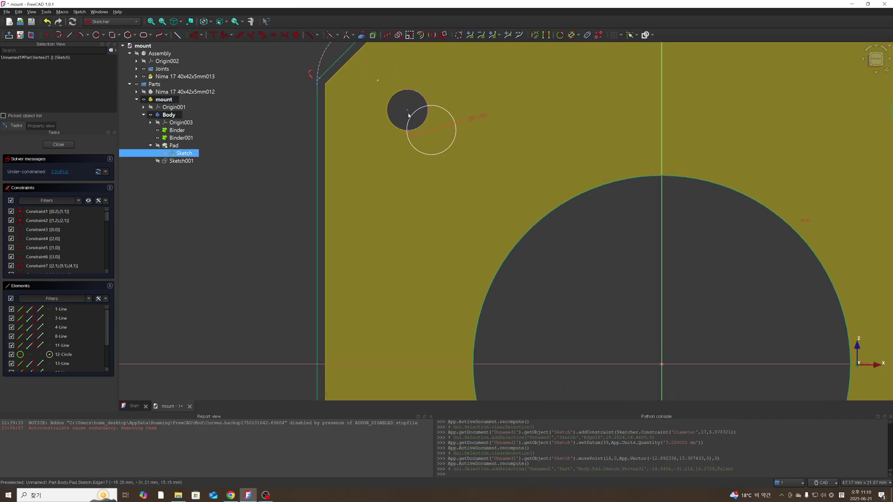
pyautogui.click(407, 110)
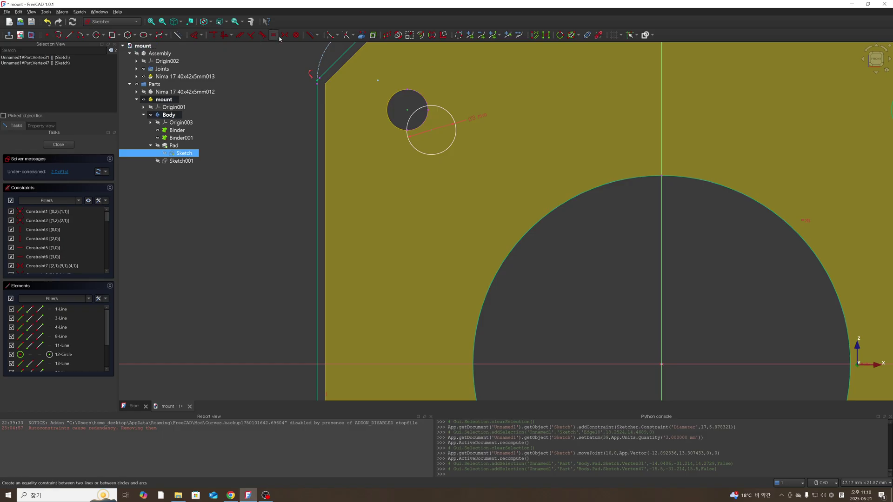
pyautogui.click(214, 35)
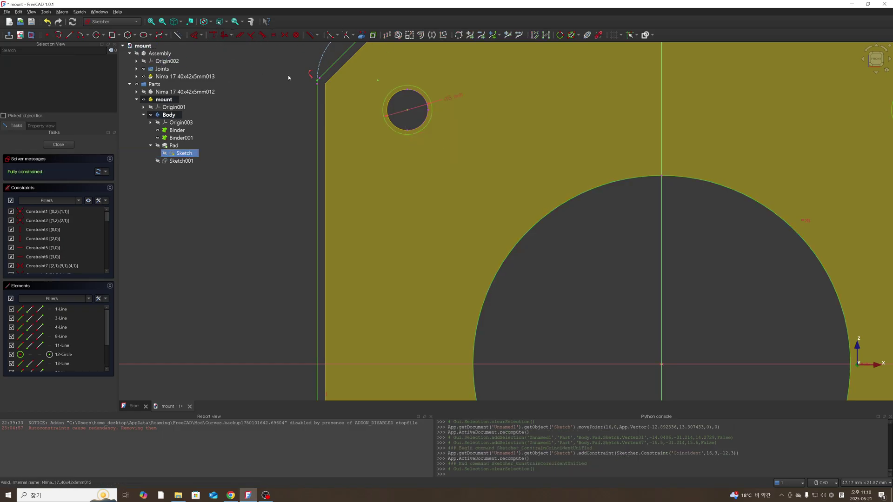
pyautogui.scroll(-1, 537, 181)
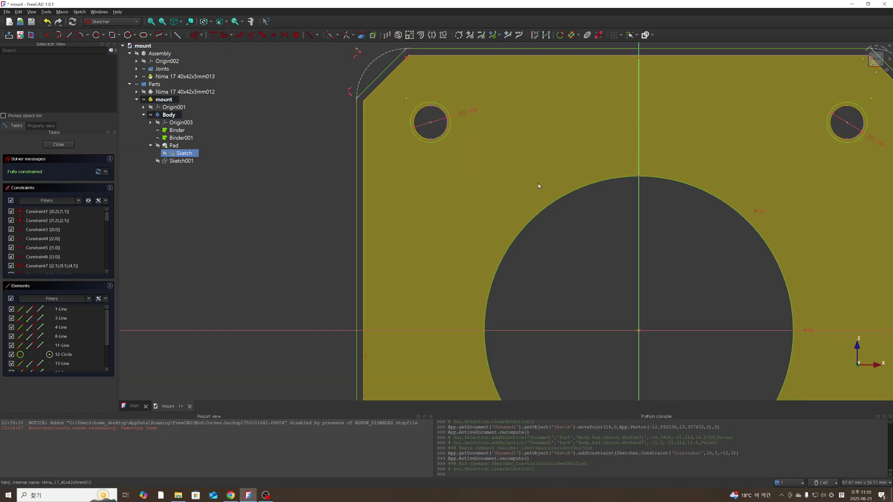
pyautogui.click(58, 144)
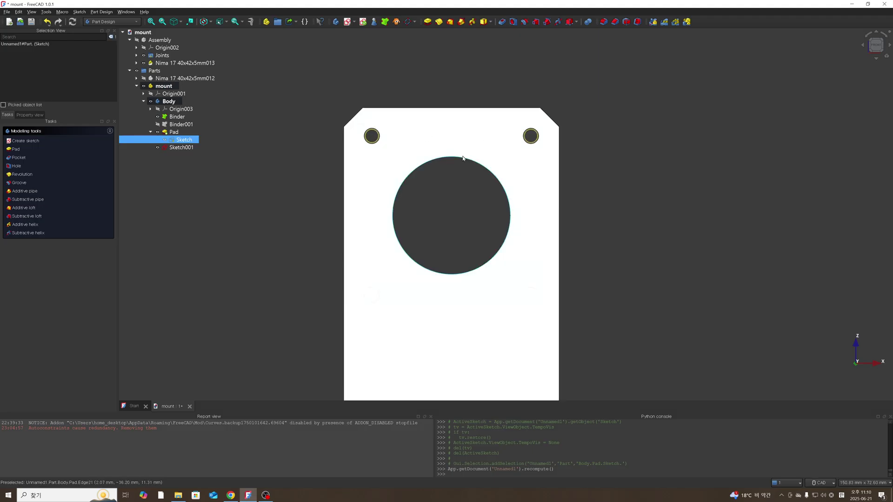
pyautogui.click(239, 215)
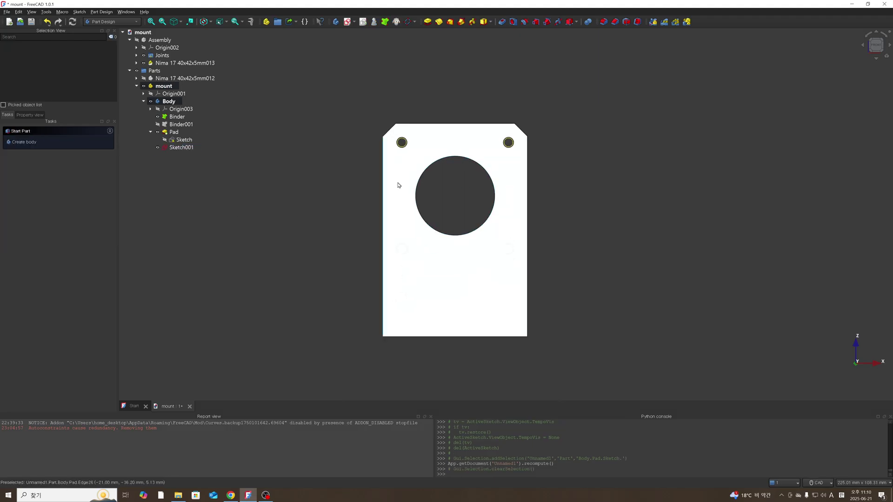
pyautogui.scroll(-1, 358, 223)
pyautogui.moveTo(428, 242); pyautogui.dragTo(373, 257, button='middle')
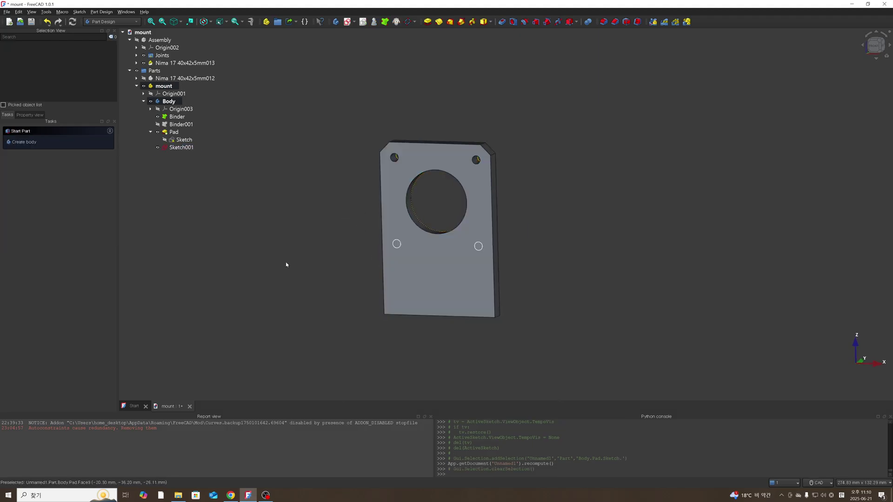
pyautogui.click(181, 148)
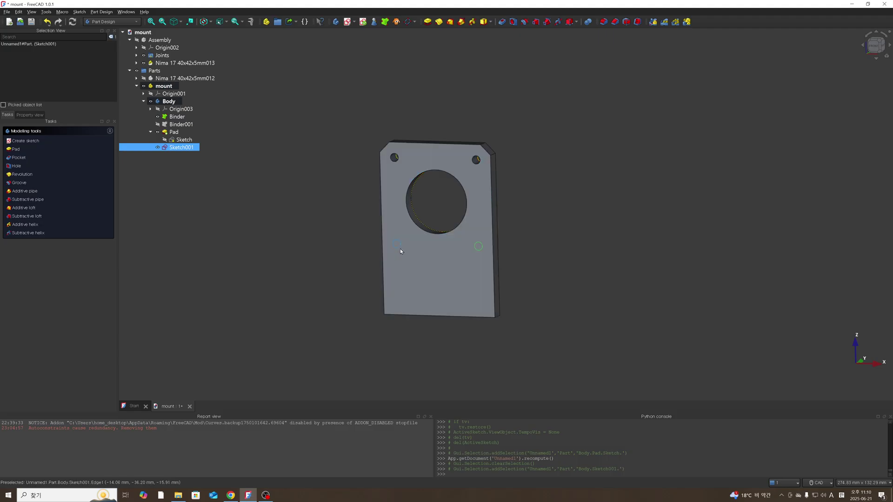
pyautogui.click(334, 266)
pyautogui.click(181, 147)
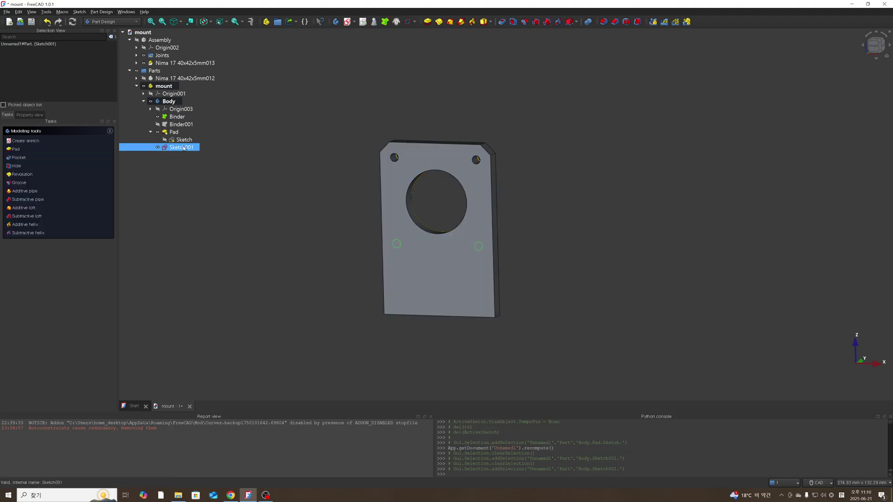
pyautogui.click(366, 242)
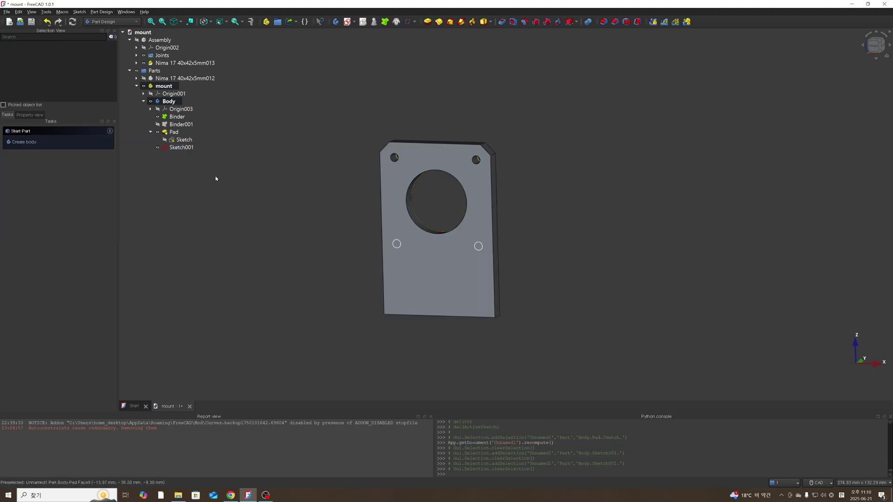
pyautogui.click(182, 147)
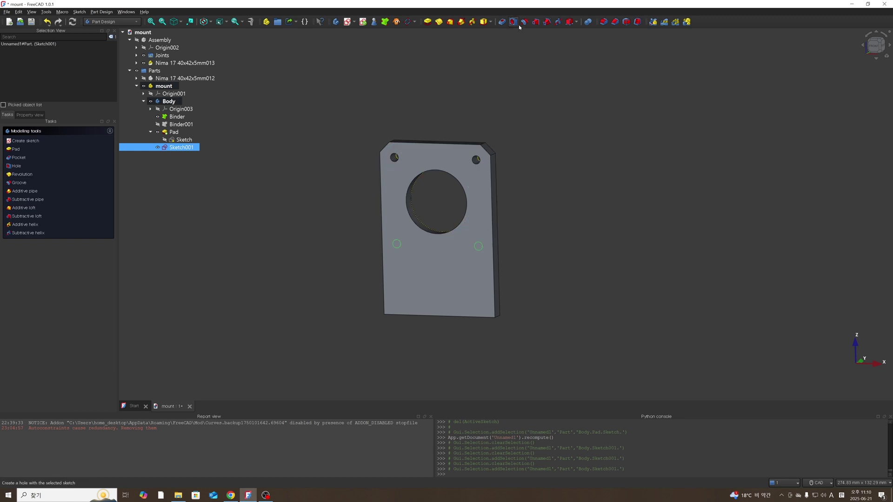
pyautogui.click(502, 22)
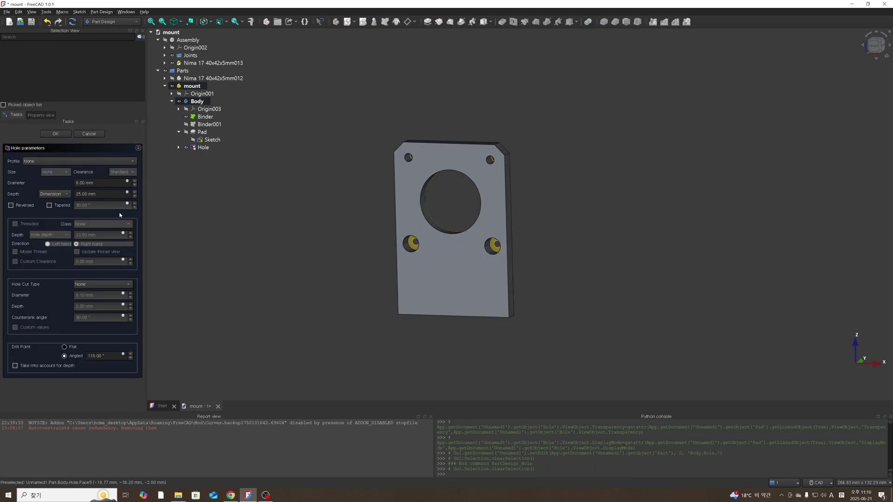
pyautogui.click(89, 134)
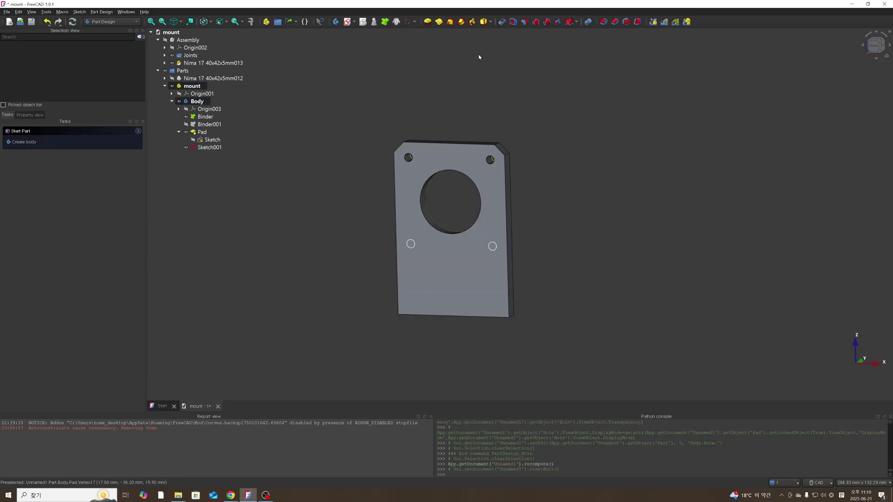
# - Cut the lower pair of screw-hole circles into the plate with a Pocket of type Dimension at its default length
pyautogui.click(502, 23)
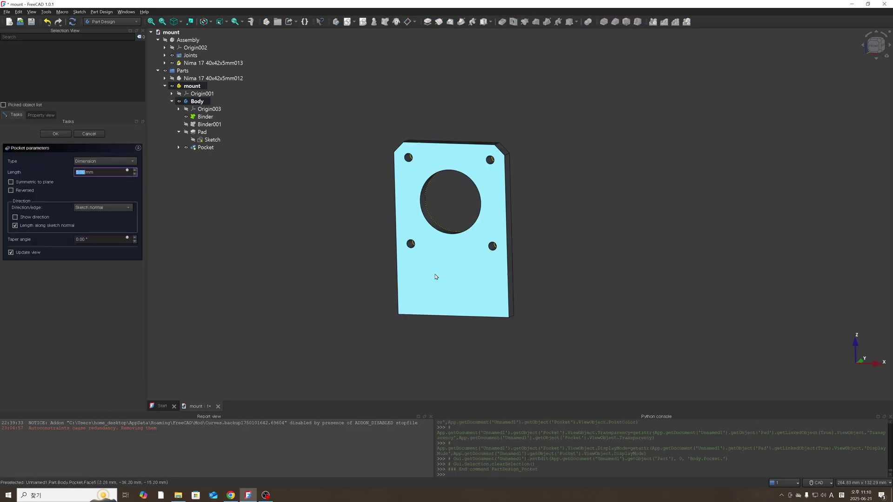
pyautogui.click(58, 135)
pyautogui.moveTo(459, 219); pyautogui.dragTo(495, 252, button='middle')
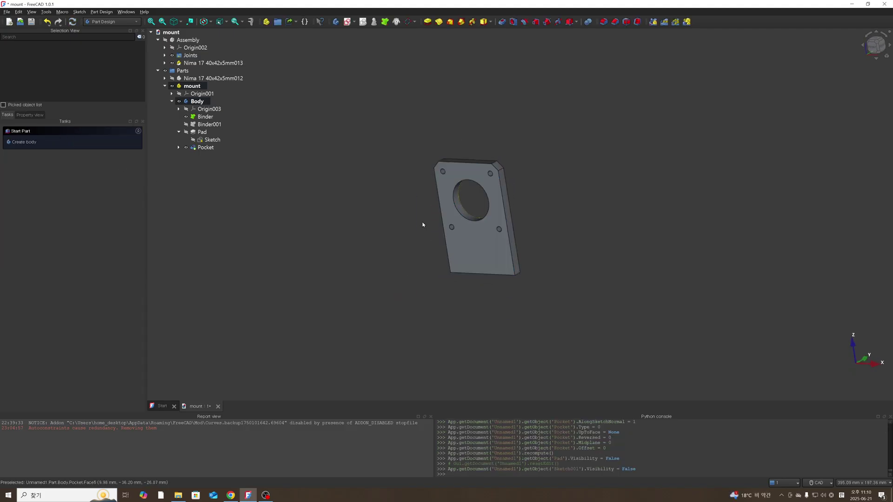
pyautogui.scroll(-1, 424, 223)
pyautogui.moveTo(389, 223)
pyautogui.mouseDown(button='middle')
pyautogui.moveTo(406, 214)
pyautogui.moveTo(349, 227)
pyautogui.moveTo(396, 222)
pyautogui.mouseUp(button='middle')
pyautogui.scroll(-2, 459, 223)
pyautogui.scroll(4, 454, 237)
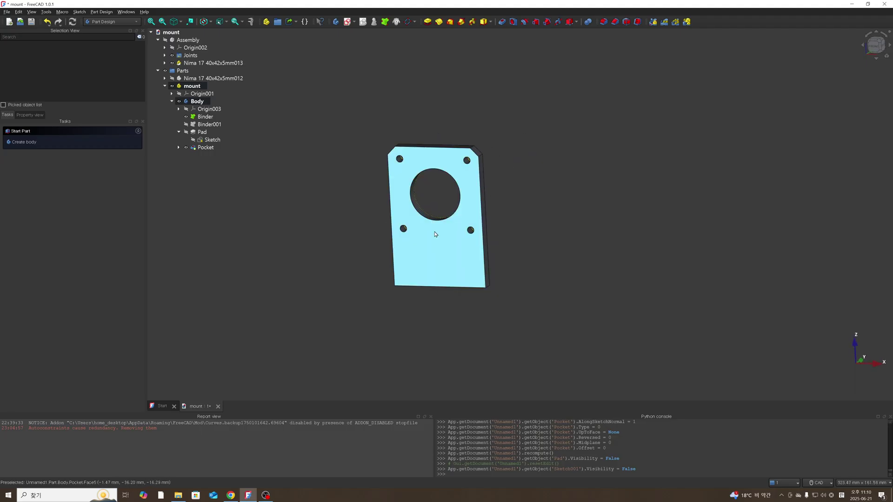
pyautogui.click(164, 86)
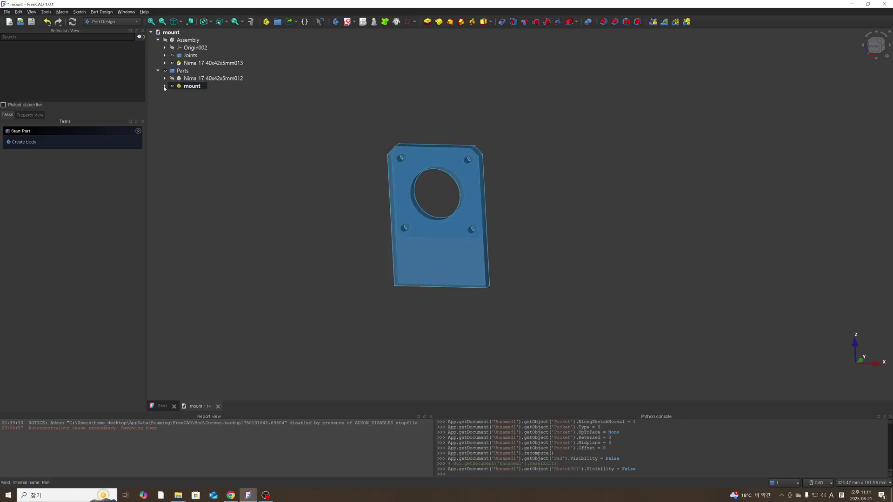
pyautogui.click(203, 78)
pyautogui.press('space')
pyautogui.click(529, 209)
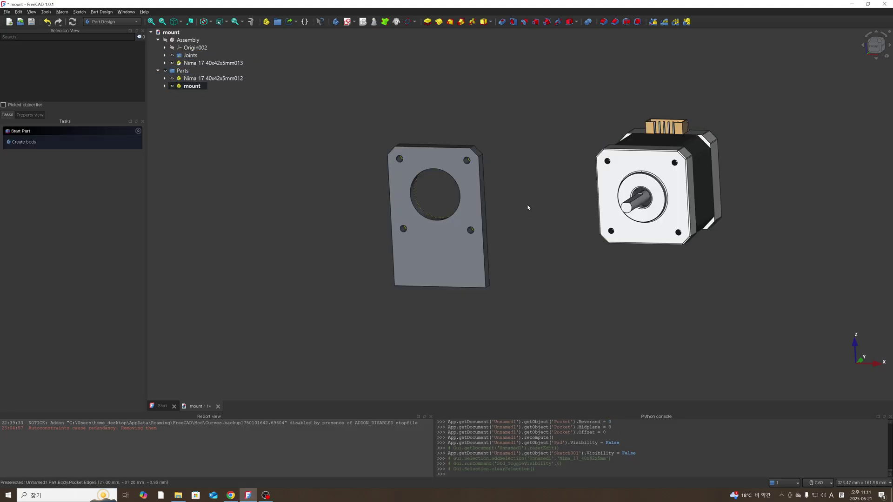
pyautogui.click(213, 78)
pyautogui.press('space')
# - Make the Assembly visible together with the mount plate
pyautogui.click(188, 40)
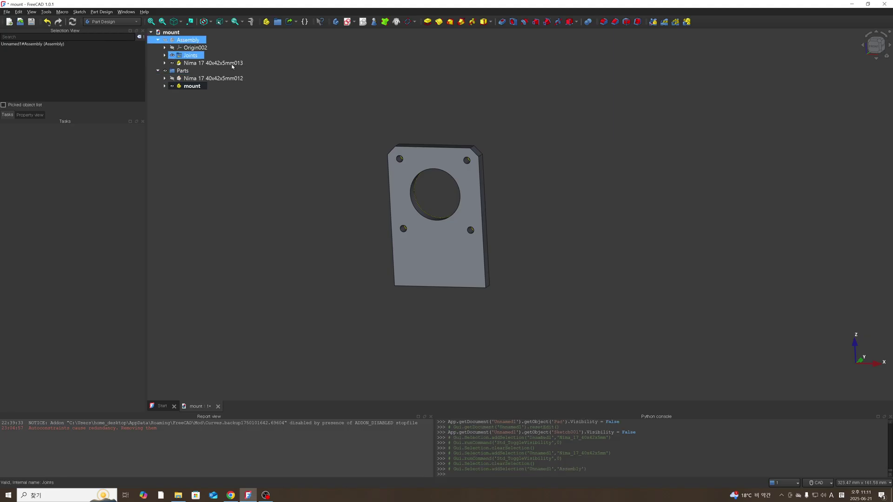
pyautogui.press('space')
pyautogui.click(526, 242)
# - Examine from several angles how the plate's outline, central opening and screw holes fit the motor's front face
pyautogui.scroll(3, 449, 178)
pyautogui.moveTo(470, 188); pyautogui.dragTo(386, 203, button='middle')
pyautogui.scroll(-2, 499, 231)
pyautogui.moveTo(445, 234); pyautogui.dragTo(498, 235, button='middle')
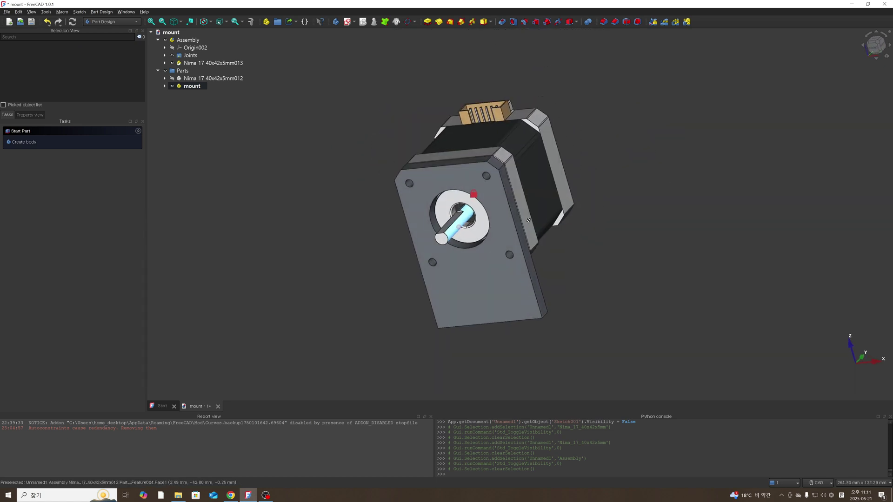
pyautogui.scroll(-2, 538, 252)
pyautogui.moveTo(411, 216); pyautogui.dragTo(416, 191, button='middle')
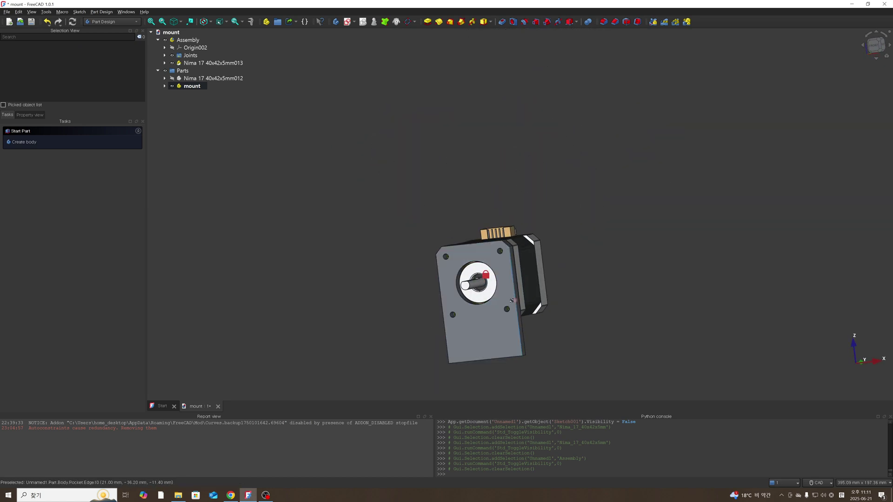
pyautogui.moveTo(515, 300); pyautogui.dragTo(472, 322, button='middle')
pyautogui.scroll(2, 511, 288)
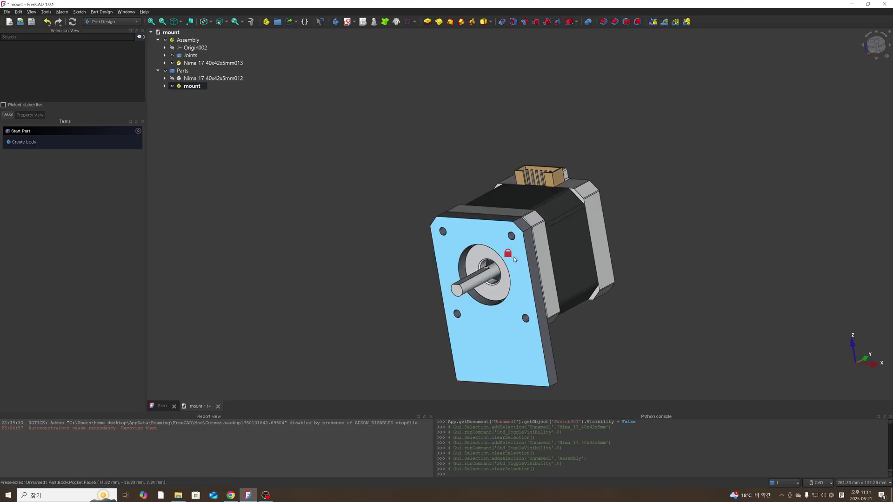
pyautogui.scroll(1, 549, 284)
pyautogui.click(548, 282)
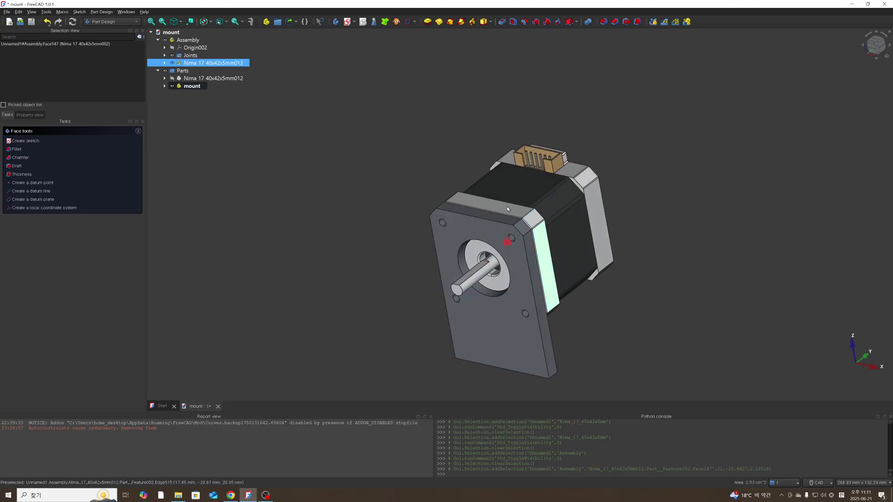
pyautogui.click(410, 252)
pyautogui.moveTo(452, 234); pyautogui.dragTo(353, 240, button='middle')
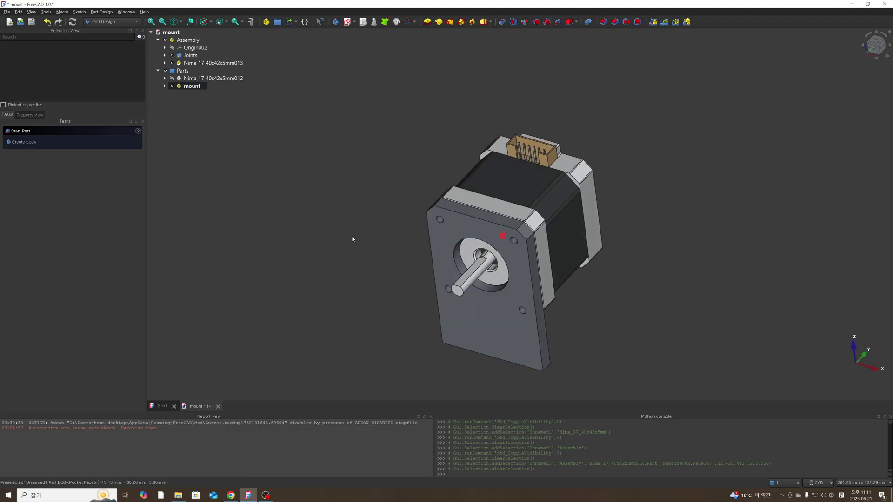
# - Show Binder001 inside the mount part's body
pyautogui.click(165, 86)
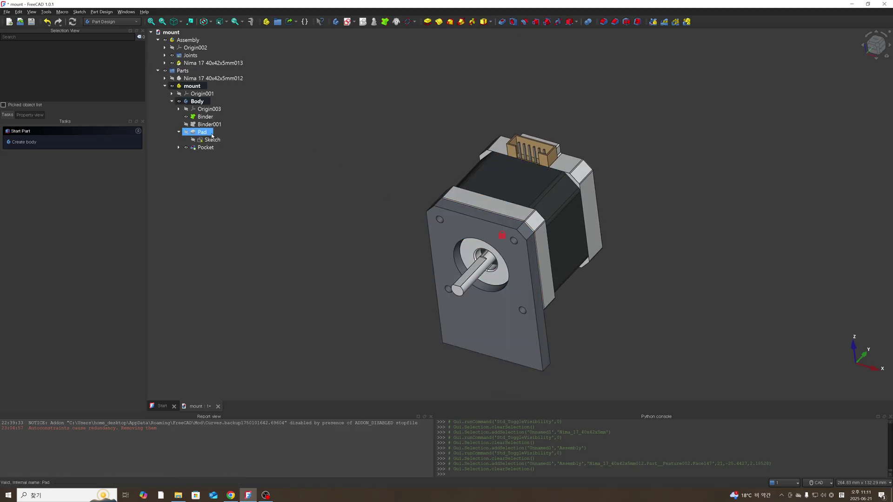
pyautogui.click(200, 124)
pyautogui.press('space')
pyautogui.click(357, 210)
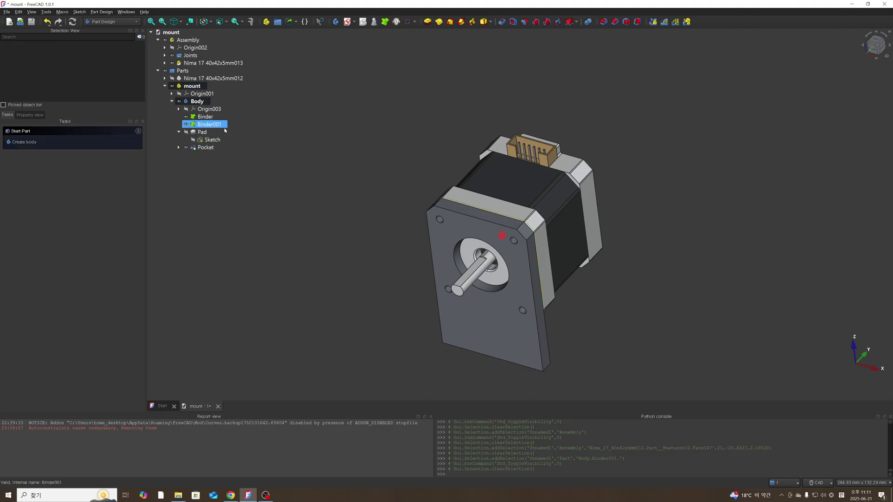
# - Delete Binder001 from the mount's body despite the sketch that references it
pyautogui.click(214, 118)
pyautogui.keyDown('ctrl'); pyautogui.click(212, 125); pyautogui.keyUp('ctrl')
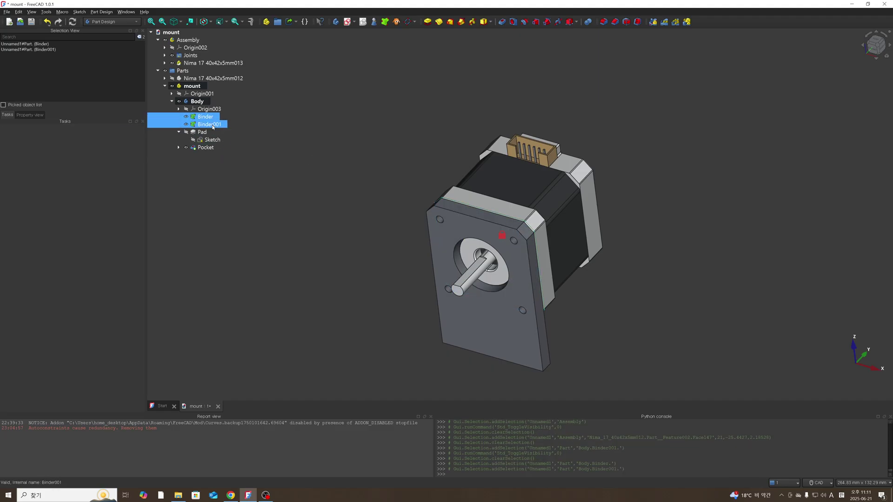
pyautogui.click(205, 116)
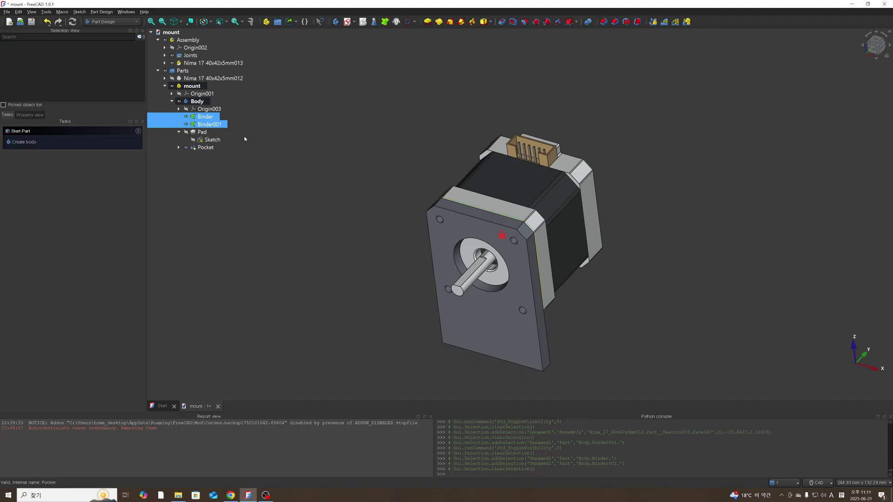
pyautogui.click(210, 124)
pyautogui.click(211, 125)
pyautogui.press('Delete')
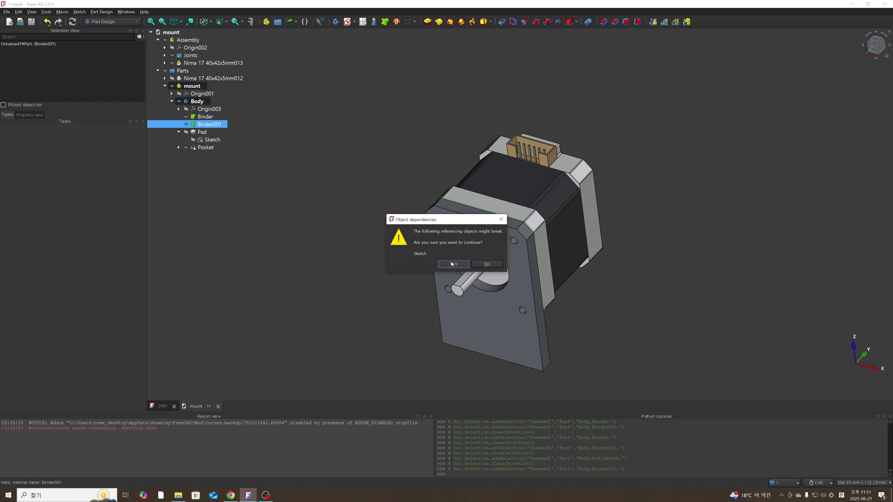
pyautogui.click(451, 263)
# - Delete the remaining Binder from the mount's body despite its dependent objects
pyautogui.click(207, 119)
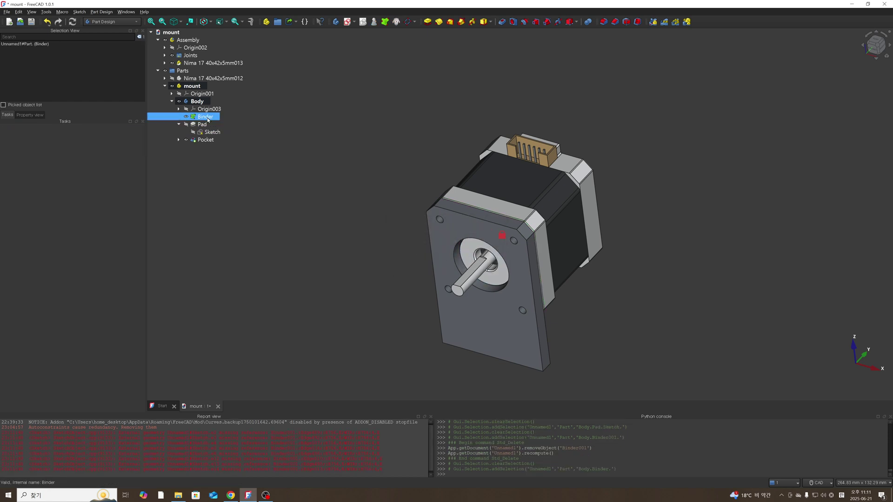
pyautogui.rightClick(207, 119)
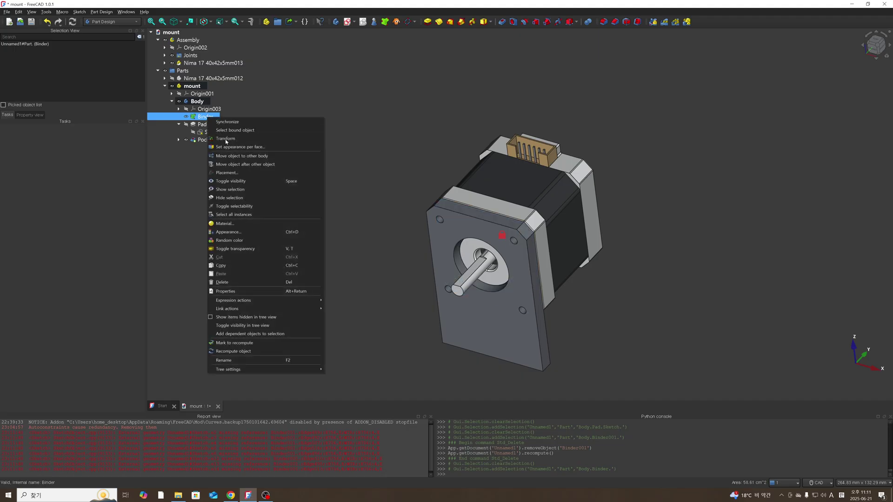
pyautogui.click(240, 283)
pyautogui.click(453, 267)
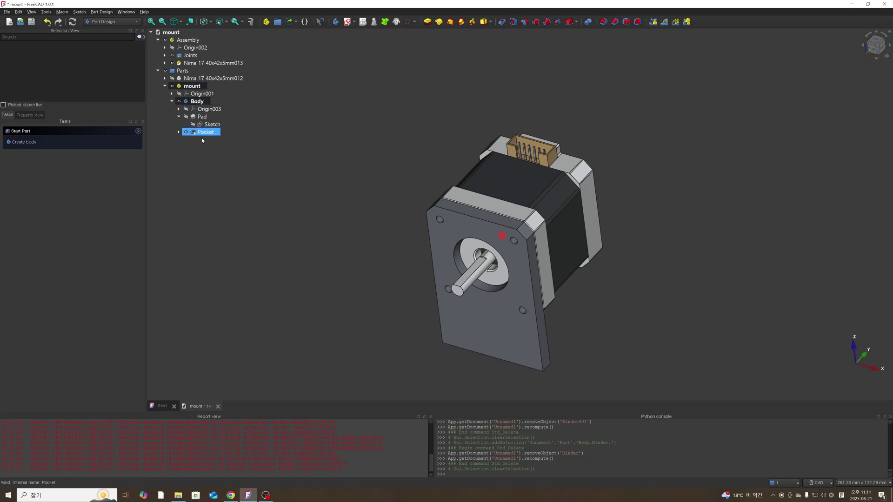
# - Examine the plate and its four screw holes against the motor up close, from the front and at an angle
pyautogui.scroll(2, 425, 246)
pyautogui.scroll(1, 518, 274)
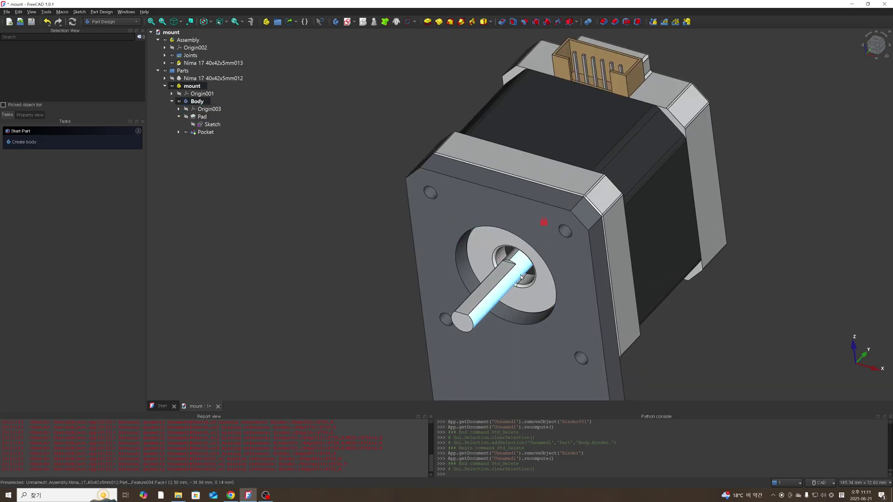
pyautogui.scroll(-2, 512, 269)
pyautogui.moveTo(529, 280); pyautogui.dragTo(542, 241, button='middle')
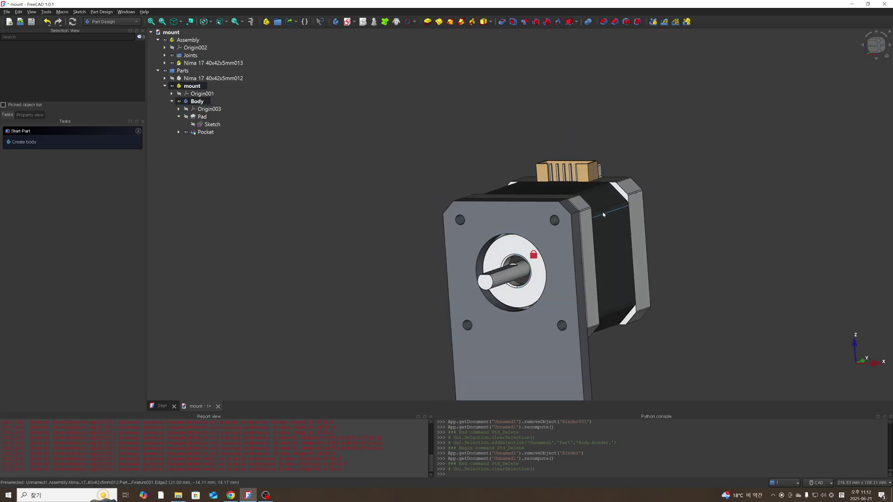
pyautogui.press('1')
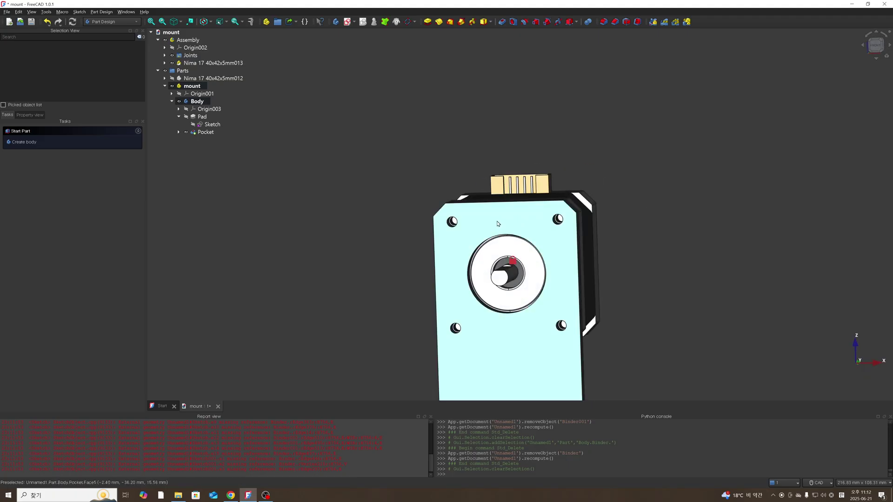
pyautogui.scroll(3, 549, 224)
pyautogui.scroll(-3, 554, 223)
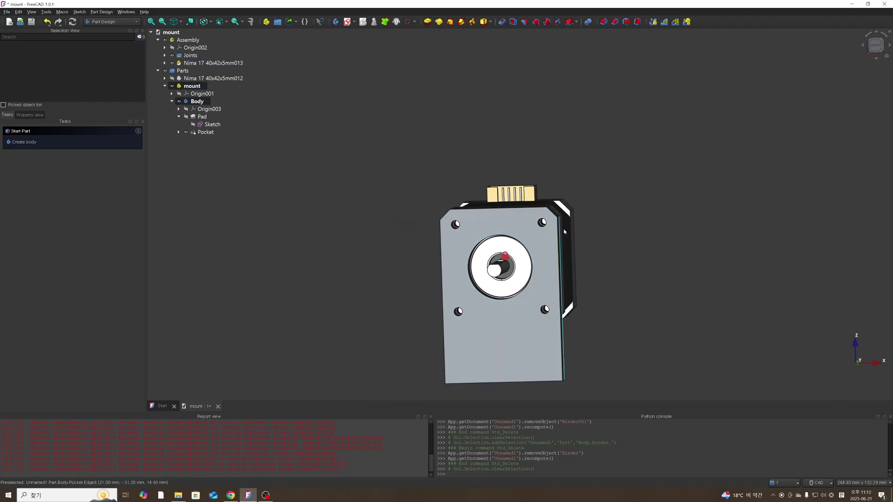
pyautogui.moveTo(512, 248); pyautogui.dragTo(476, 245, button='middle')
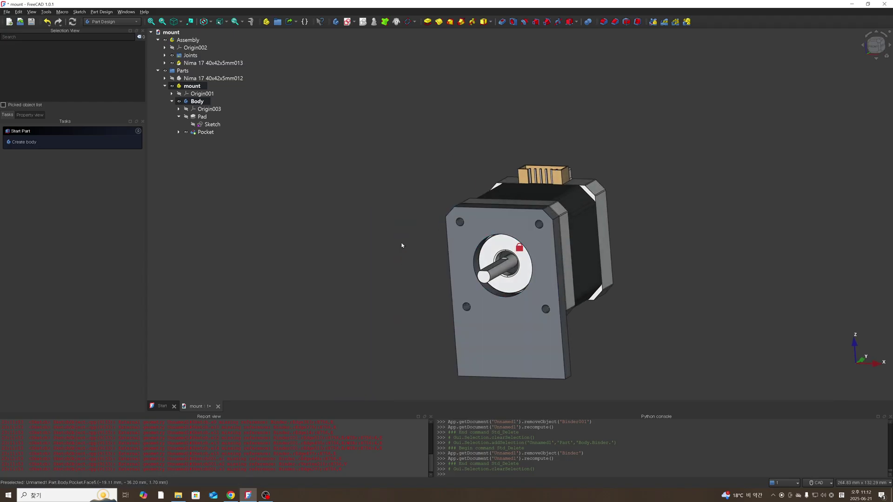
# - Hide the Parts group so that only the assembly's motor is displayed
pyautogui.click(179, 71)
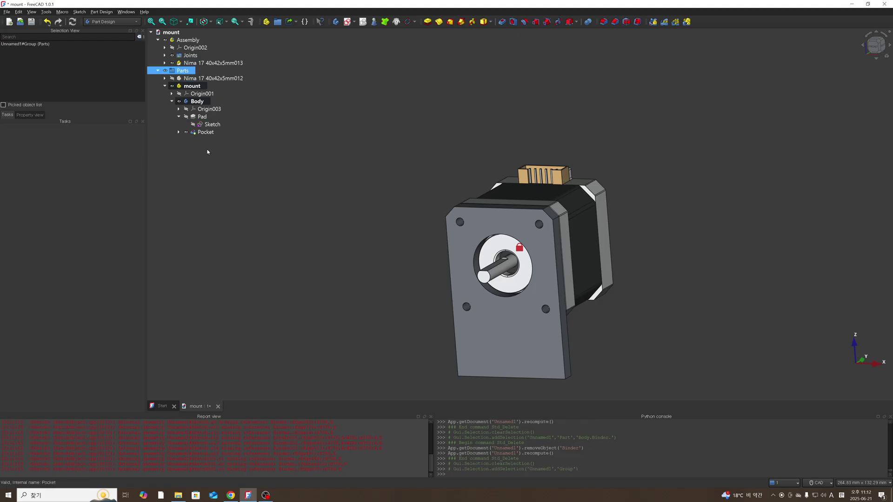
pyautogui.press('space')
pyautogui.click(364, 170)
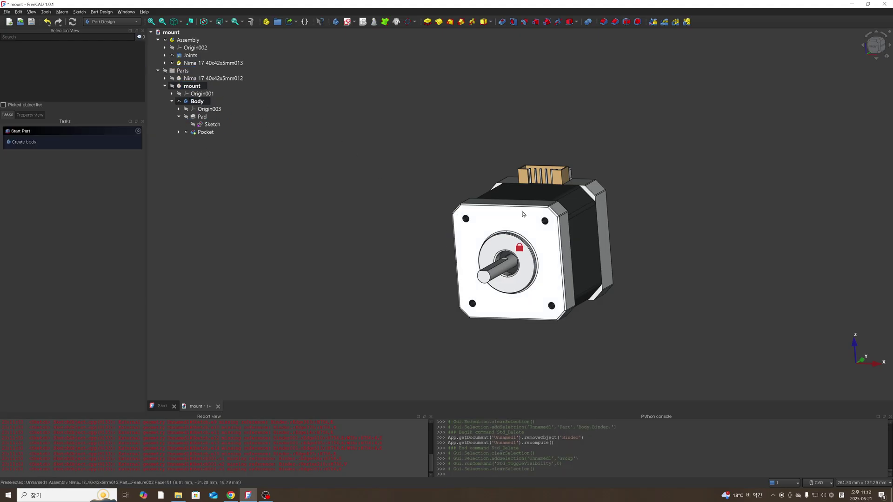
pyautogui.moveTo(434, 277); pyautogui.dragTo(445, 224, button='middle')
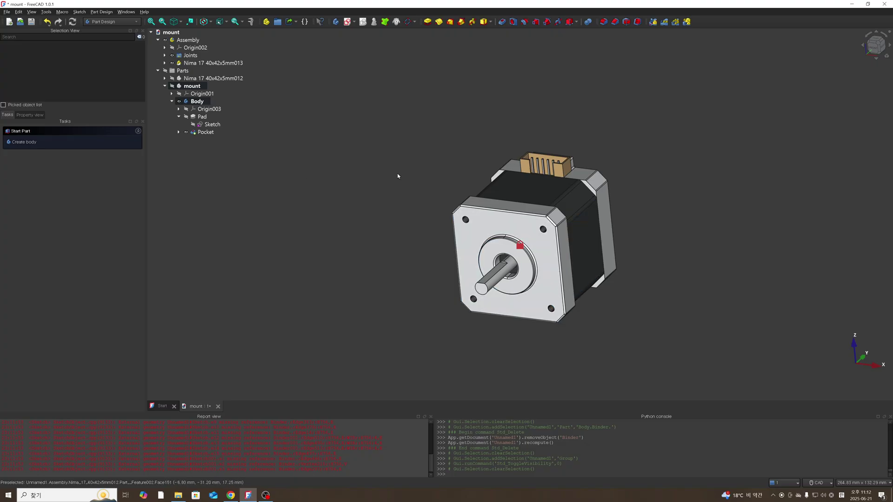
# - Show the mount part again together with the assembly's motor
pyautogui.click(202, 116)
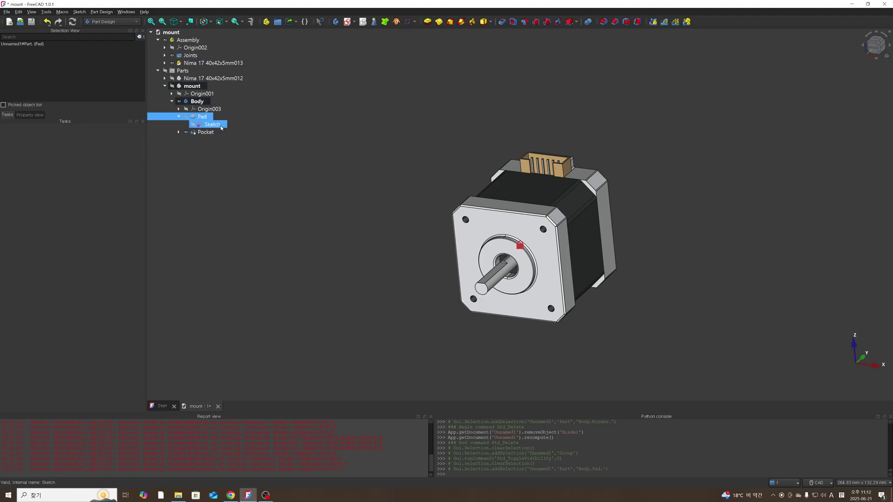
pyautogui.press('space')
pyautogui.press('space')
pyautogui.click(206, 132)
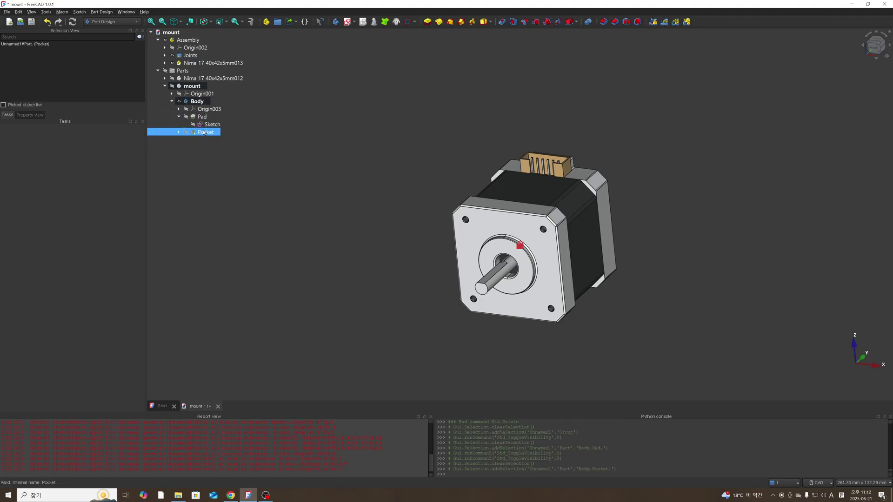
pyautogui.press('space')
pyautogui.click(200, 78)
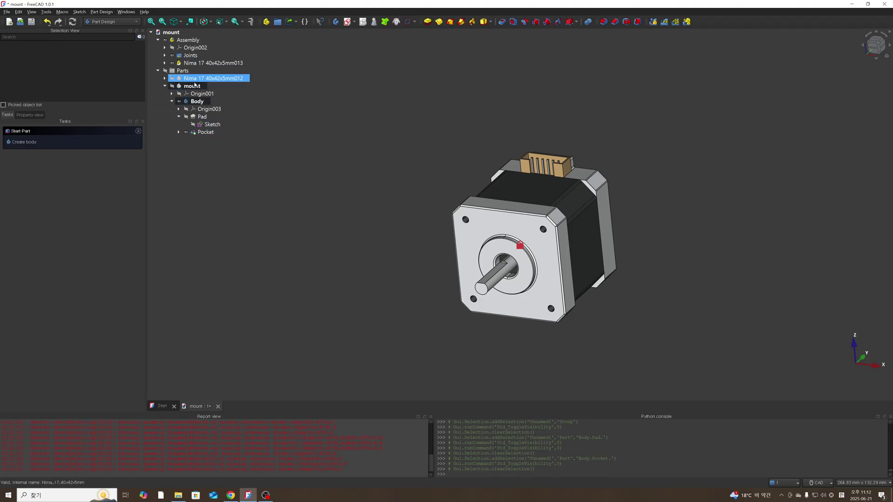
pyautogui.click(198, 86)
pyautogui.press('space')
pyautogui.click(439, 220)
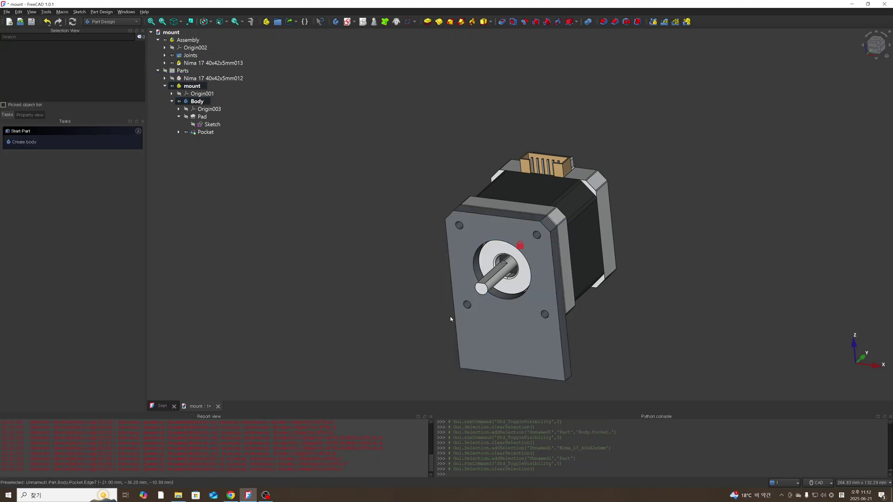
# - Examine how the mount plate sits on the motor from the front, at several angles and from different distances
pyautogui.press('1')
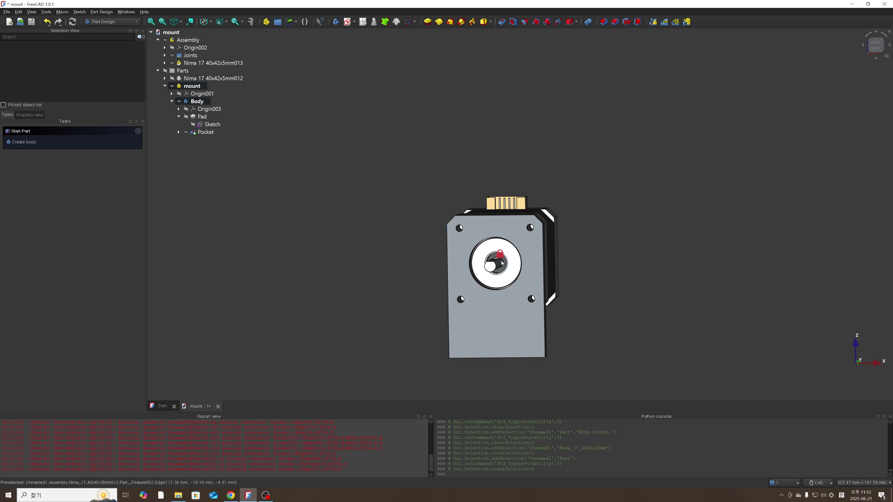
pyautogui.moveTo(498, 280); pyautogui.dragTo(489, 240, button='middle')
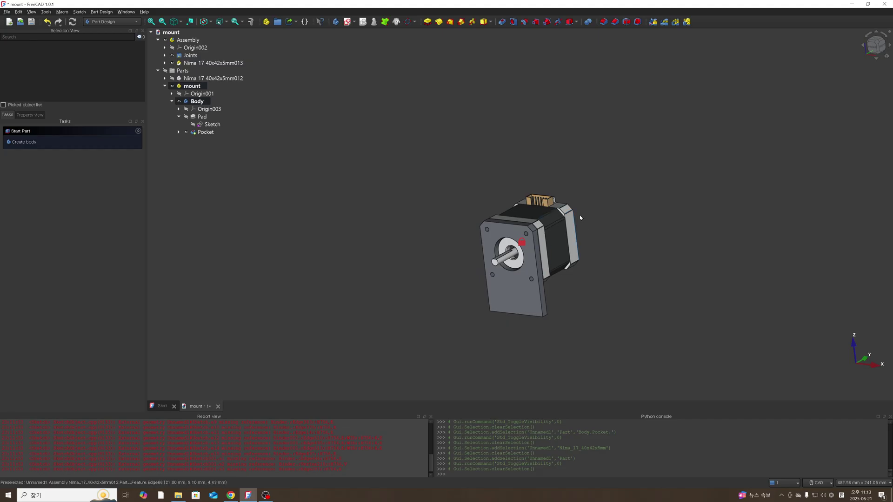
pyautogui.moveTo(546, 232); pyautogui.dragTo(580, 223, button='middle')
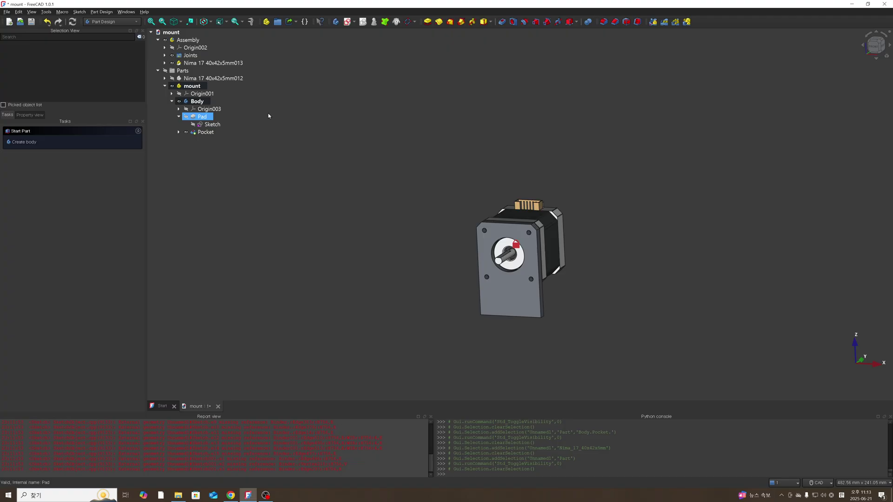
pyautogui.scroll(3, 553, 242)
pyautogui.moveTo(553, 242); pyautogui.dragTo(552, 251, button='middle')
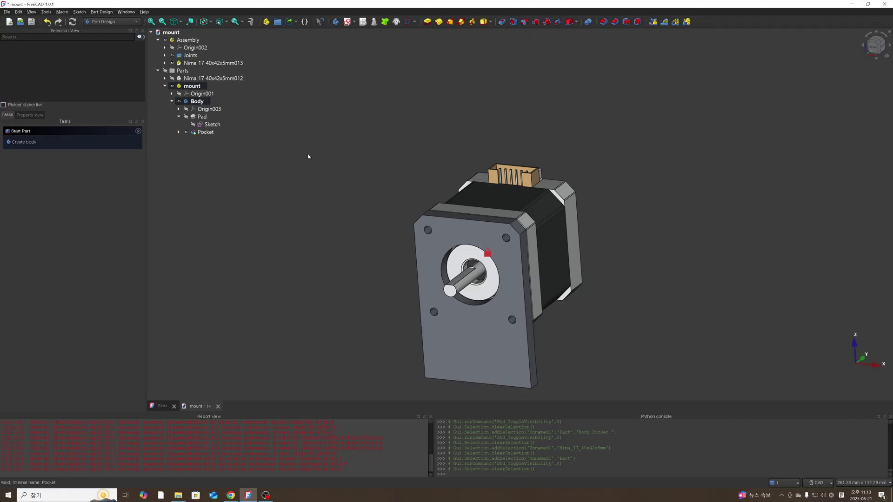
pyautogui.scroll(-1, 348, 219)
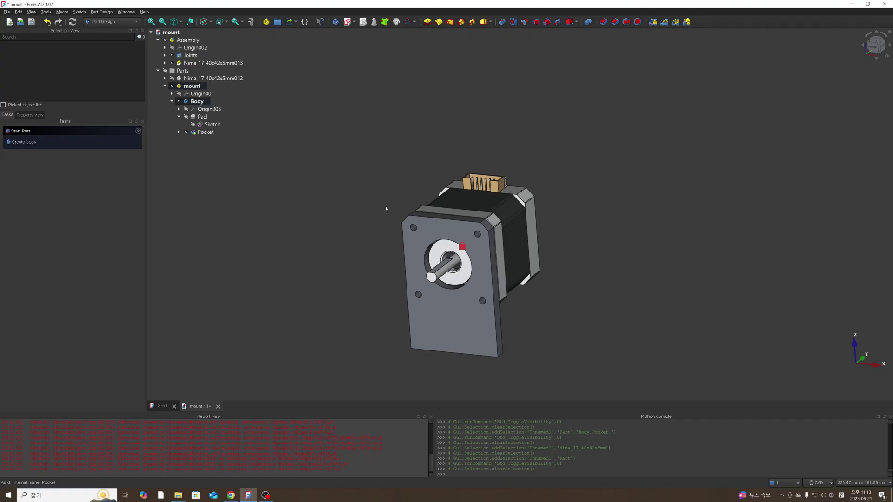
pyautogui.scroll(-2, 386, 206)
pyautogui.moveTo(376, 189); pyautogui.dragTo(406, 167, button='middle')
pyautogui.scroll(-3, 418, 224)
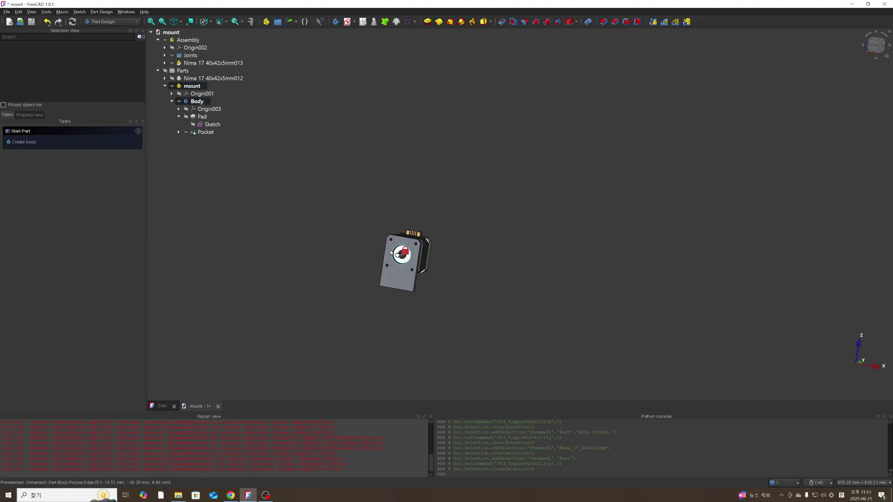
pyautogui.scroll(3, 390, 252)
pyautogui.moveTo(399, 214); pyautogui.dragTo(374, 233, button='middle')
pyautogui.scroll(-3, 375, 233)
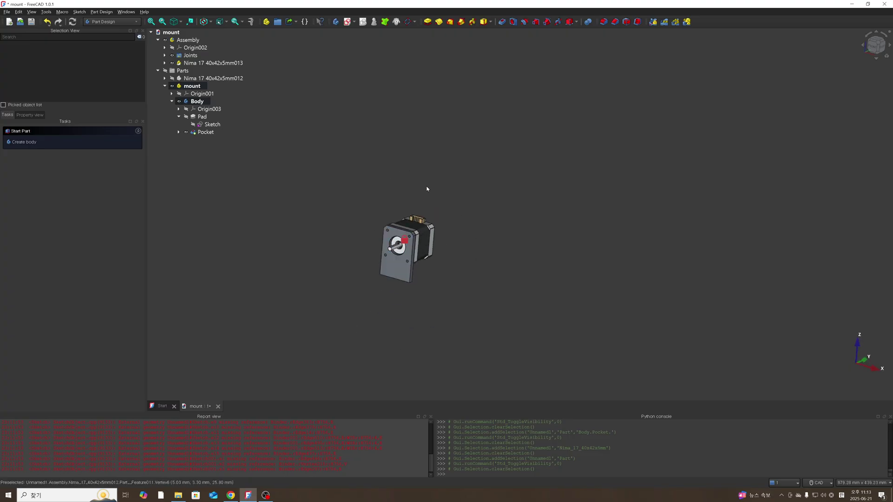
pyautogui.moveTo(422, 181); pyautogui.dragTo(383, 202, button='middle')
pyautogui.scroll(3, 407, 208)
pyautogui.moveTo(448, 231); pyautogui.dragTo(375, 244, button='middle')
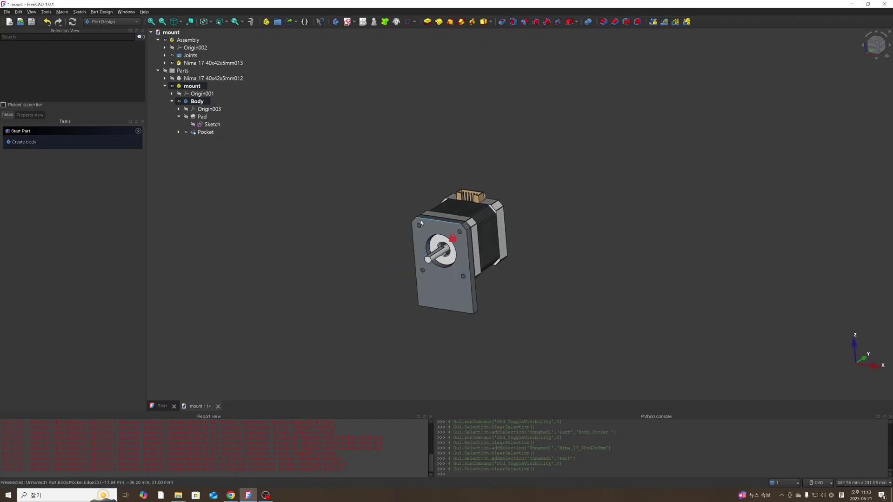
# - Highlight the assembly's motor and the plate's front face in turn to tell the two objects apart
pyautogui.click(499, 228)
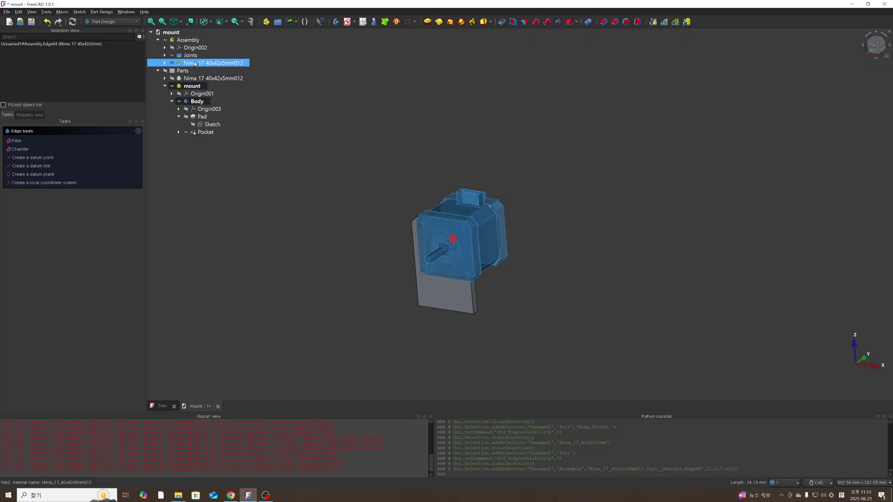
pyautogui.click(382, 205)
pyautogui.click(442, 295)
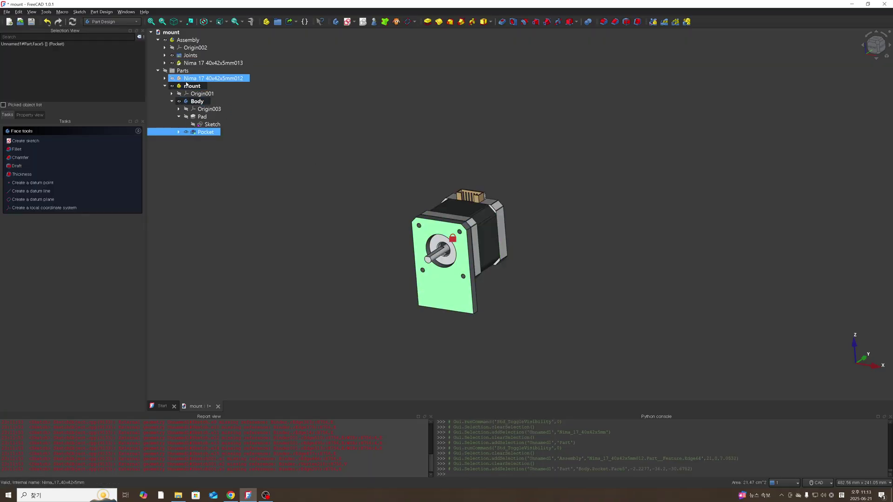
pyautogui.click(364, 198)
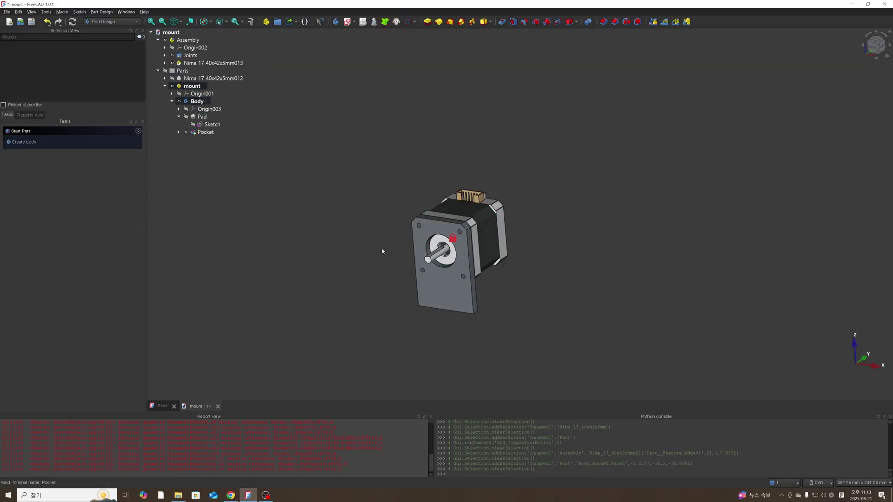
pyautogui.scroll(2, 441, 260)
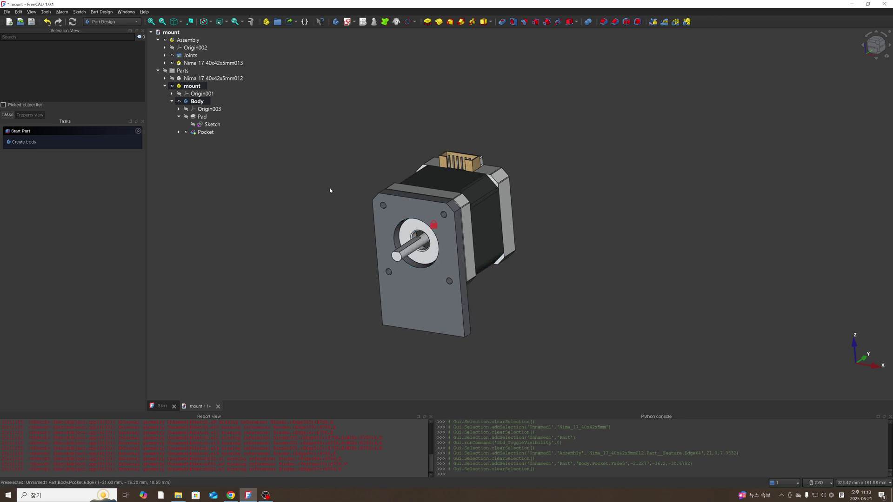
pyautogui.moveTo(485, 213); pyautogui.dragTo(497, 213, button='middle')
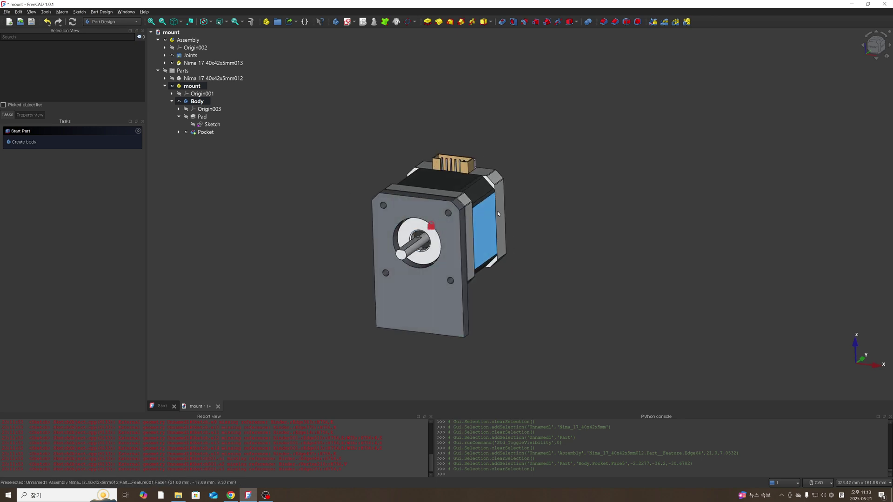
# - Undo the last two binder deletions in the mount's body
pyautogui.hotkey('ctrl', 'z')
pyautogui.hotkey('ctrl', 'z')
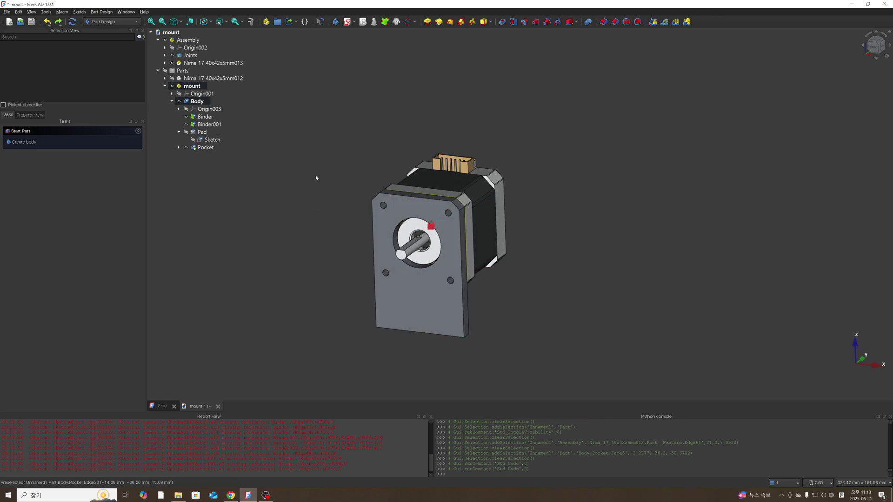
pyautogui.moveTo(484, 211); pyautogui.dragTo(491, 224, button='middle')
pyautogui.scroll(-3, 497, 242)
# - Highlight Binder and Binder001 alternately to compare which geometry each one references
pyautogui.click(221, 126)
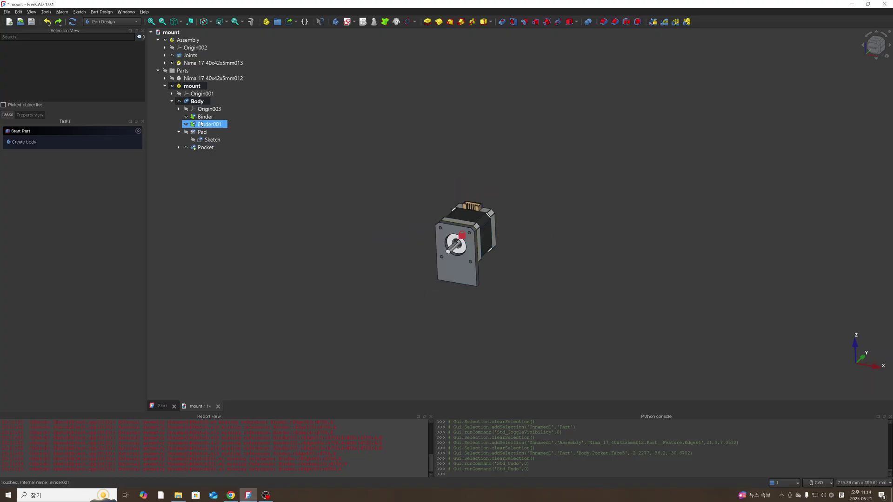
pyautogui.click(203, 117)
pyautogui.click(203, 124)
pyautogui.click(204, 118)
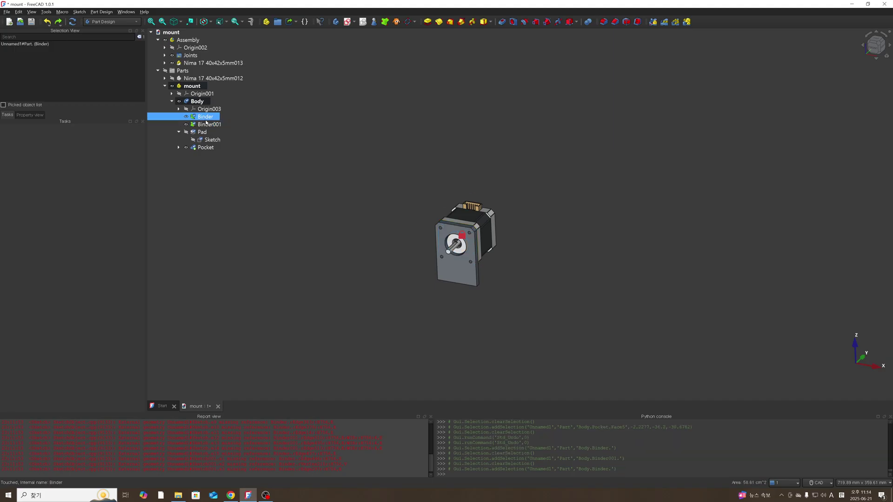
pyautogui.click(204, 123)
pyautogui.click(205, 118)
pyautogui.click(204, 123)
pyautogui.click(205, 118)
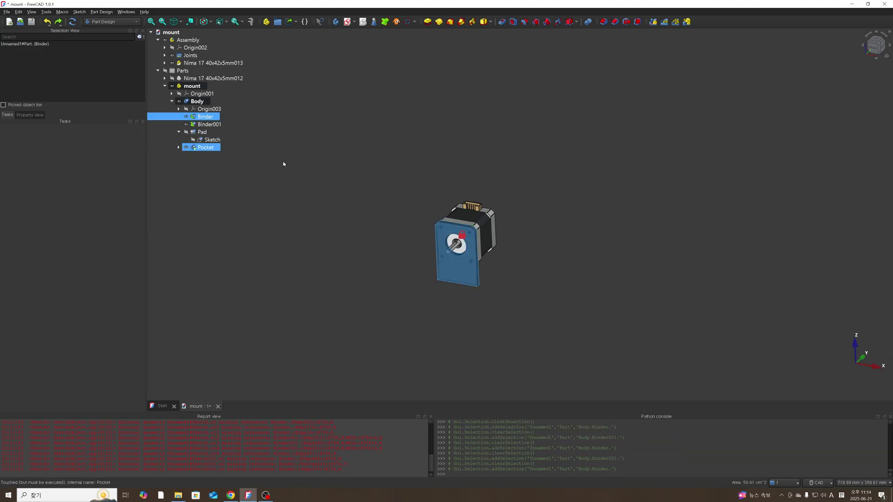
pyautogui.click(367, 220)
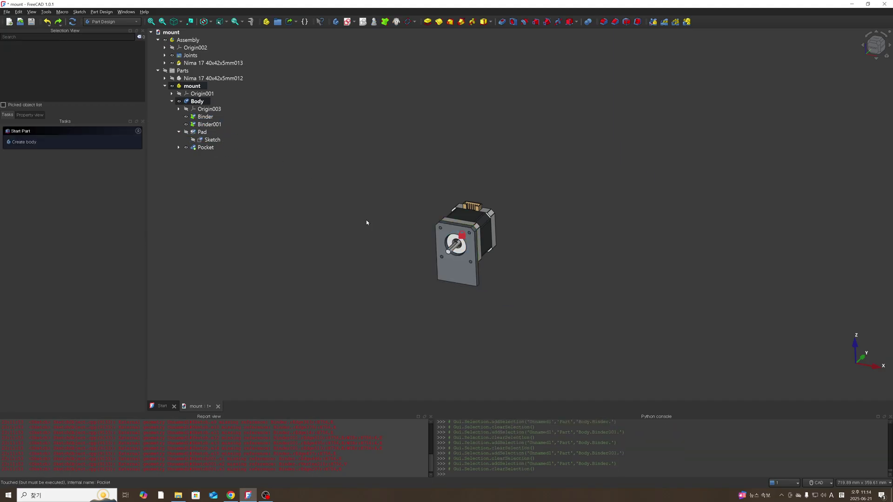
# - Move the mount part 28 mm along the X axis with Transform
pyautogui.click(192, 87)
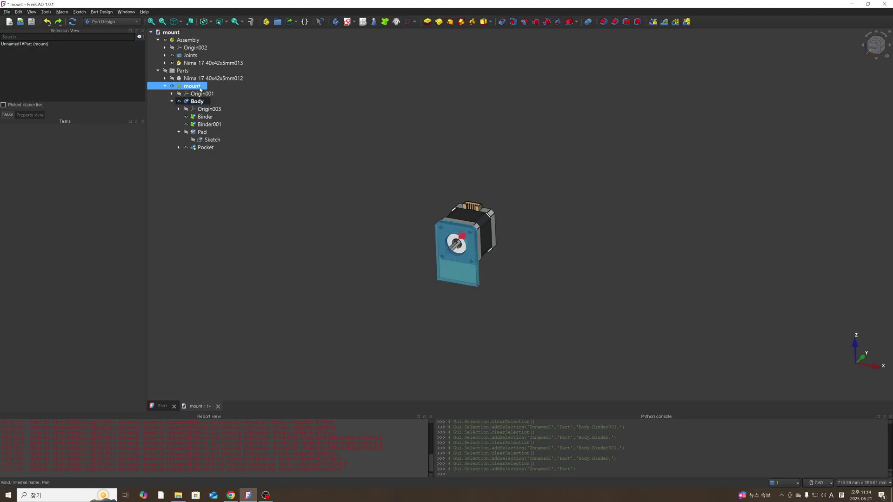
pyautogui.rightClick(199, 87)
pyautogui.click(218, 98)
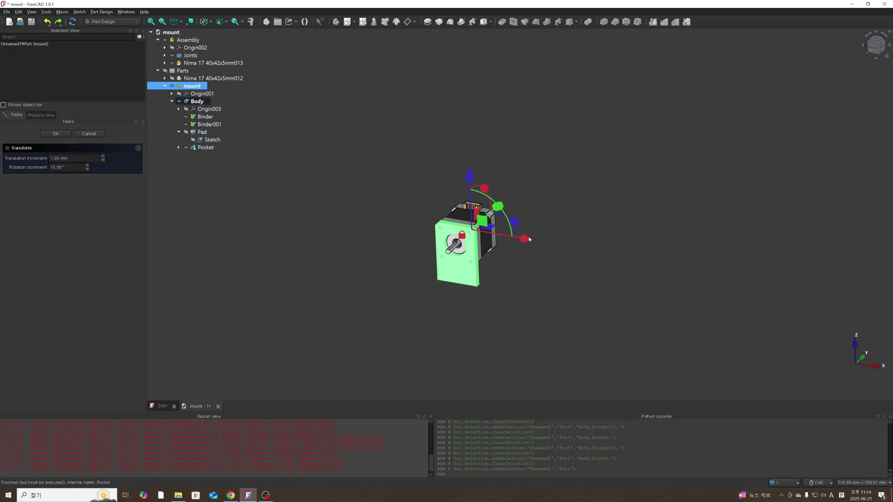
pyautogui.moveTo(531, 239); pyautogui.dragTo(558, 244)
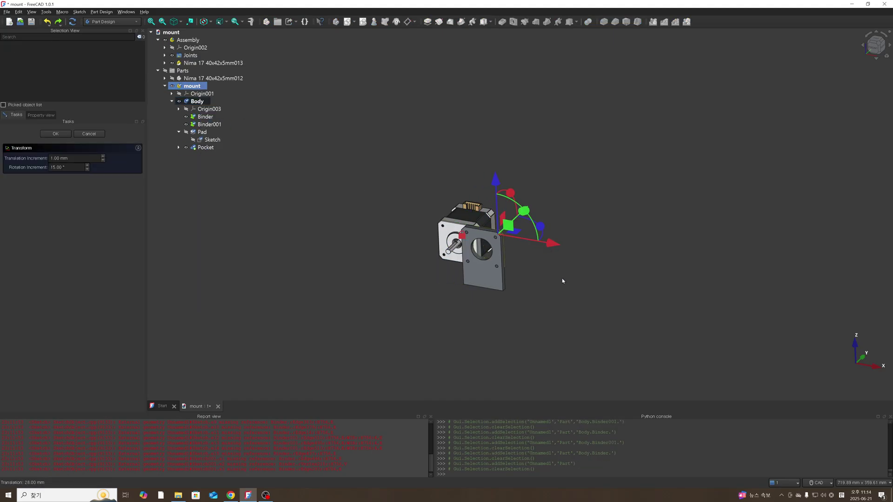
pyautogui.click(55, 134)
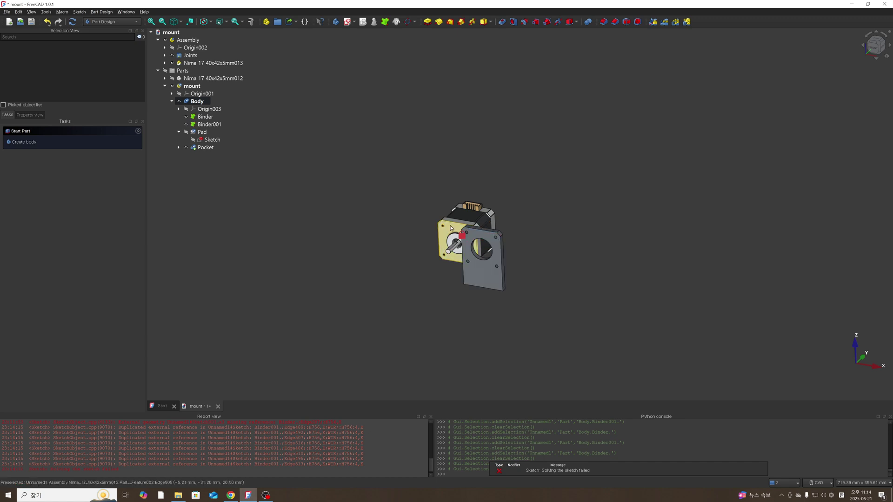
pyautogui.click(203, 141)
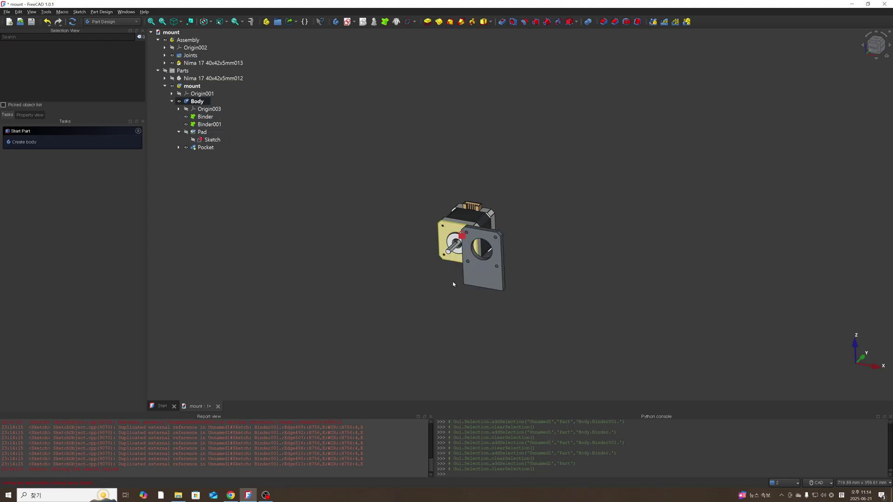
# - Undo the mount's move and inspect Binder, Binder001 and the pad's sketch
pyautogui.hotkey('ctrl', 'z')
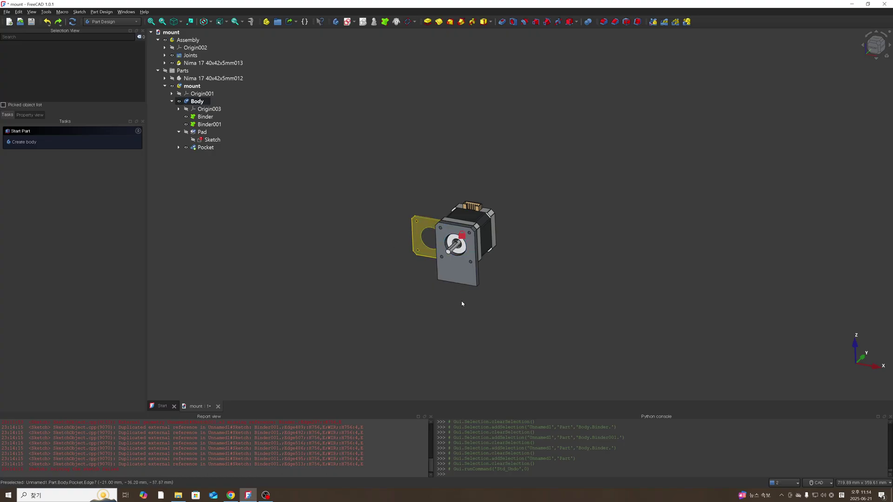
pyautogui.scroll(5, 454, 310)
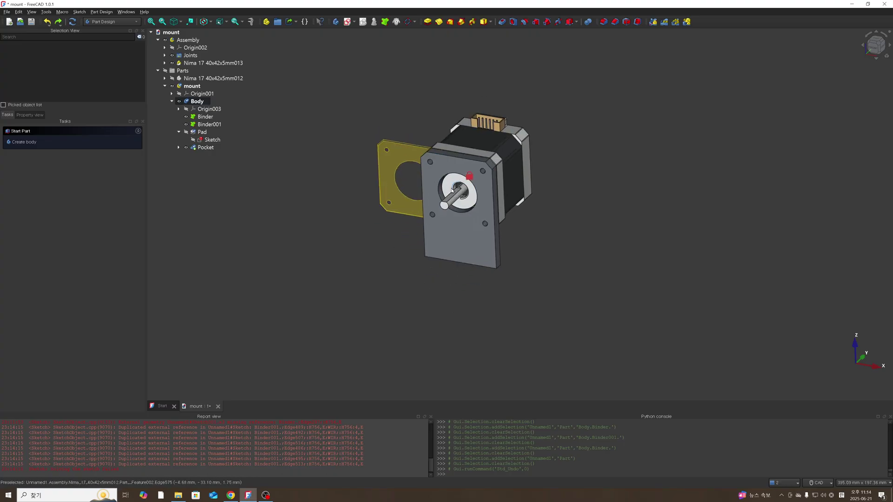
pyautogui.click(206, 116)
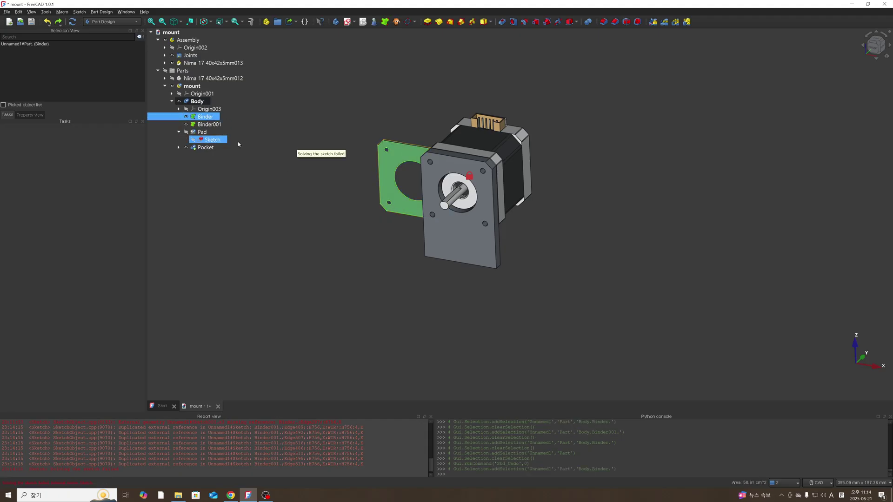
pyautogui.click(212, 140)
pyautogui.click(209, 124)
pyautogui.click(205, 117)
pyautogui.click(267, 155)
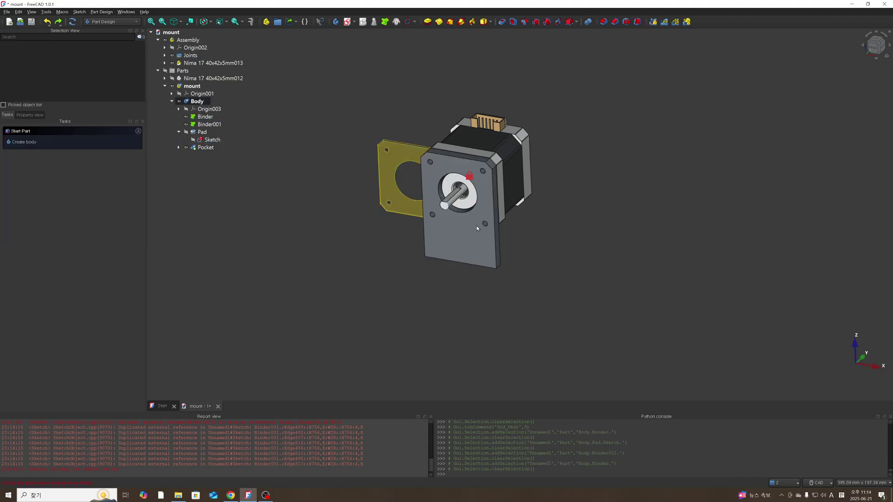
pyautogui.click(406, 155)
pyautogui.click(316, 165)
# - Delete Binder from the mount's body despite its dependent objects
pyautogui.click(206, 117)
pyautogui.rightClick(206, 118)
pyautogui.click(229, 280)
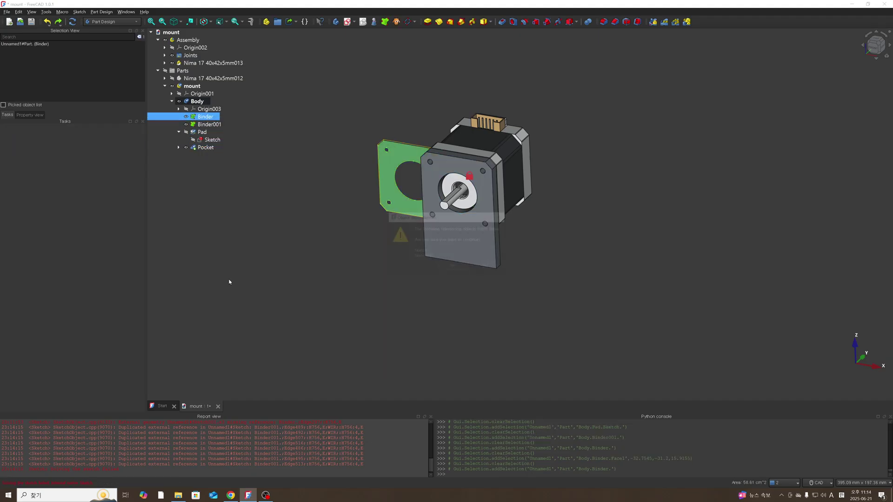
pyautogui.click(460, 269)
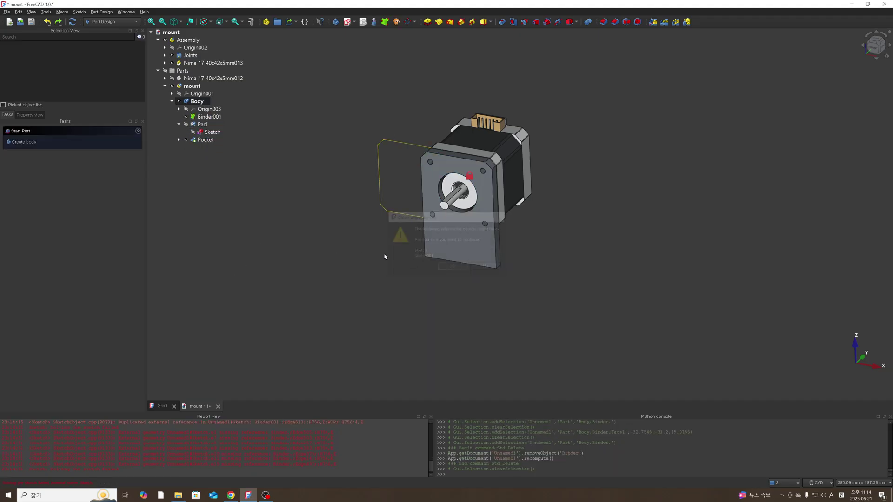
# - Delete Binder001 from the mount's body as well, accepting the dependency warning
pyautogui.click(205, 117)
pyautogui.rightClick(204, 116)
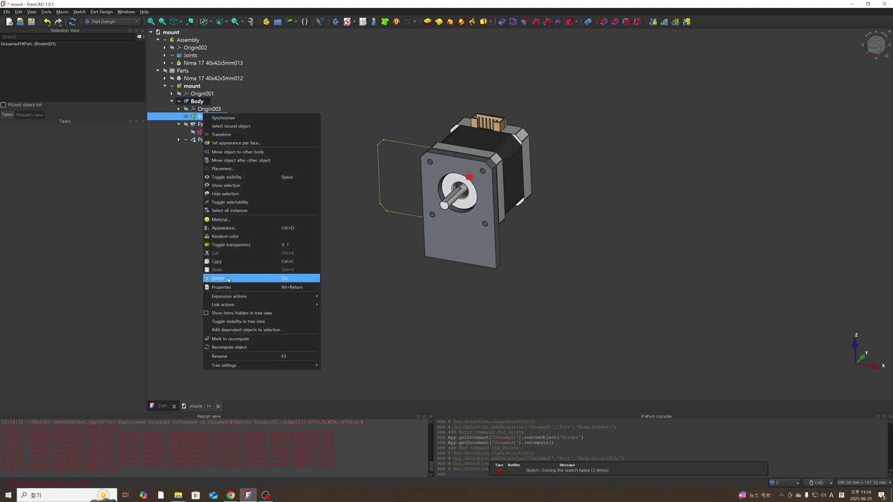
pyautogui.click(230, 278)
pyautogui.click(458, 263)
pyautogui.click(213, 124)
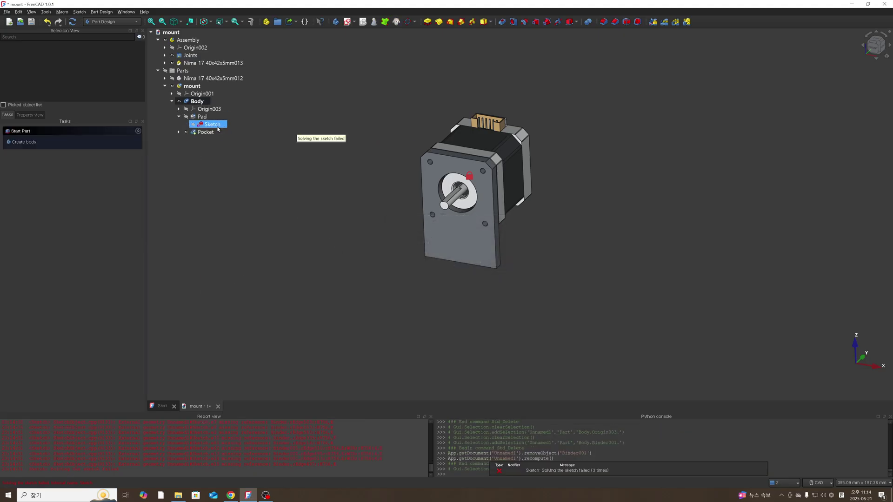
# - Open the pad's sketch for editing and examine the projected external geometry that depended on the deleted binders
pyautogui.rightClick(212, 124)
pyautogui.click(236, 132)
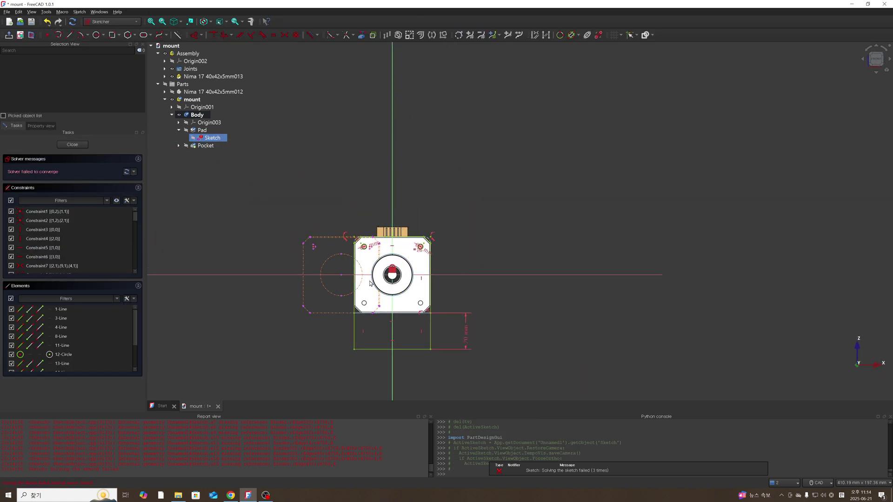
pyautogui.scroll(3, 406, 342)
pyautogui.scroll(-8, 321, 242)
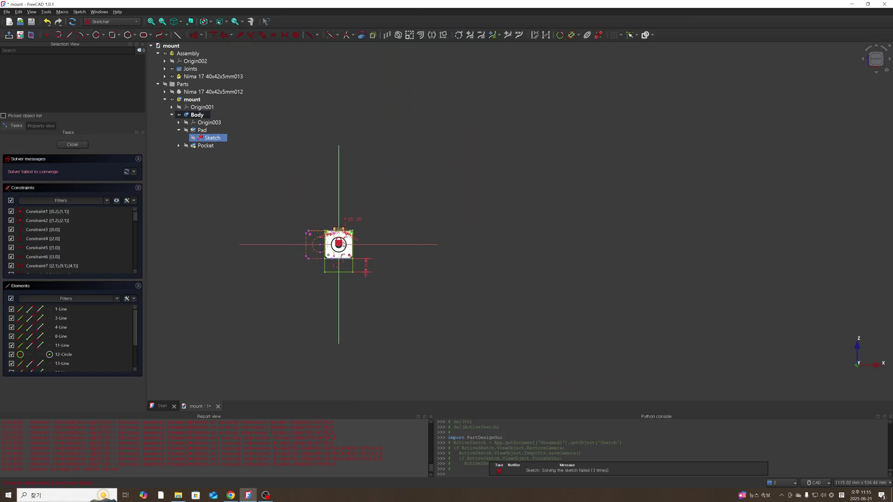
pyautogui.scroll(10, 399, 236)
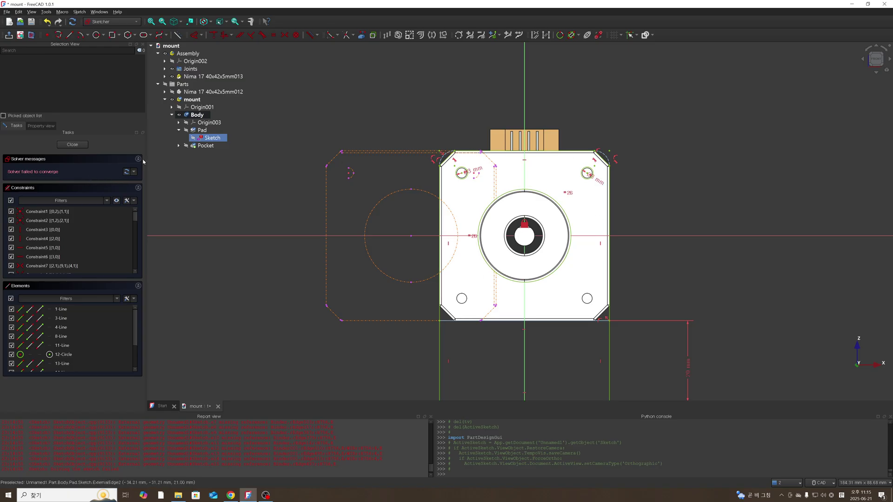
pyautogui.click(127, 173)
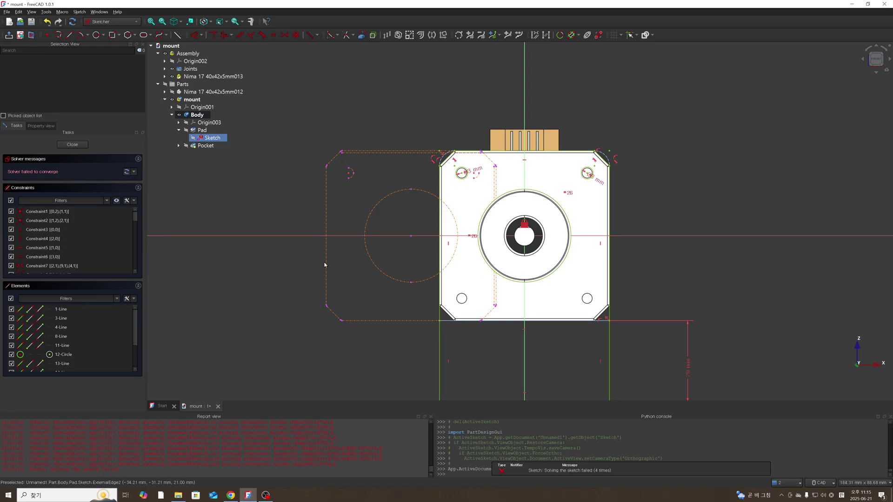
pyautogui.click(500, 470)
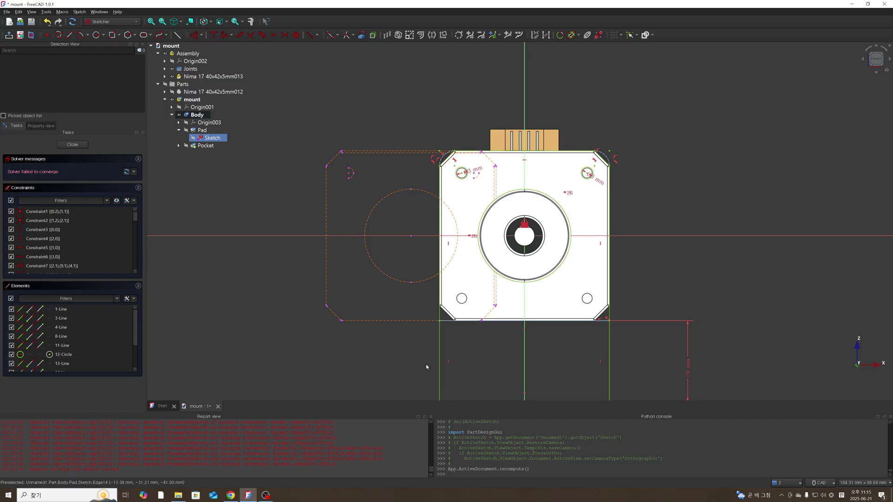
pyautogui.click(412, 282)
pyautogui.click(402, 284)
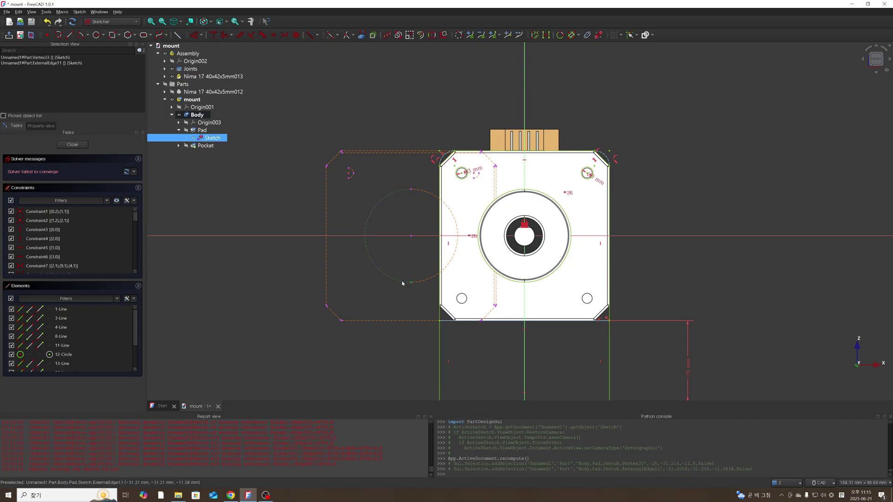
pyautogui.click(342, 256)
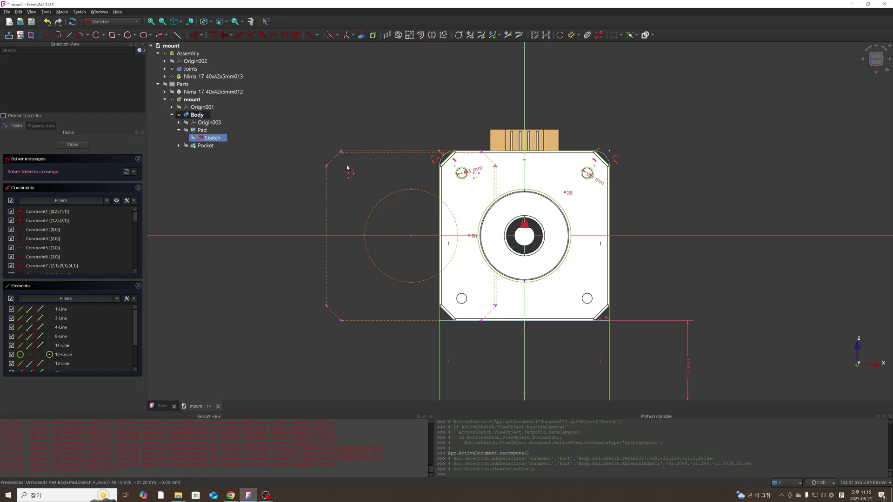
# - Delete the offset outline's external upper edges, its outer vertical edge and the upper corner chamfer from the pad's sketch
pyautogui.click(360, 152)
pyautogui.press('Delete')
pyautogui.click(362, 157)
pyautogui.press('Delete')
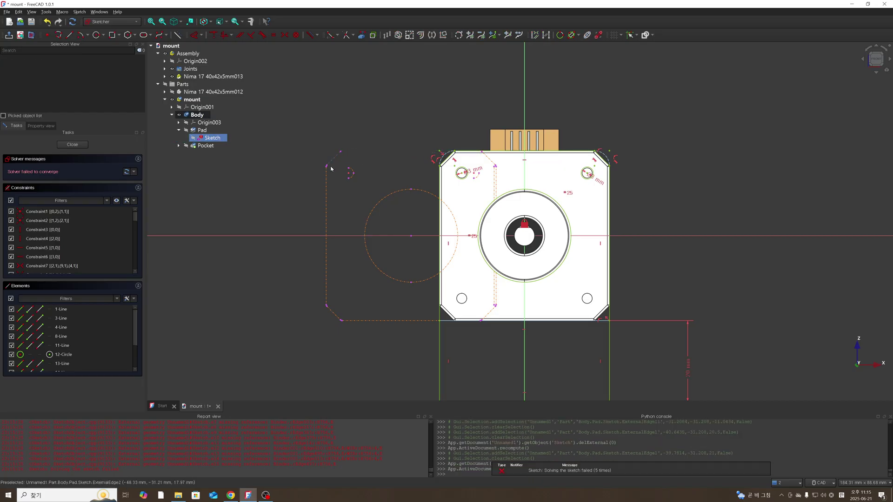
pyautogui.click(326, 176)
pyautogui.press('Delete')
pyautogui.click(336, 157)
pyautogui.press('Delete')
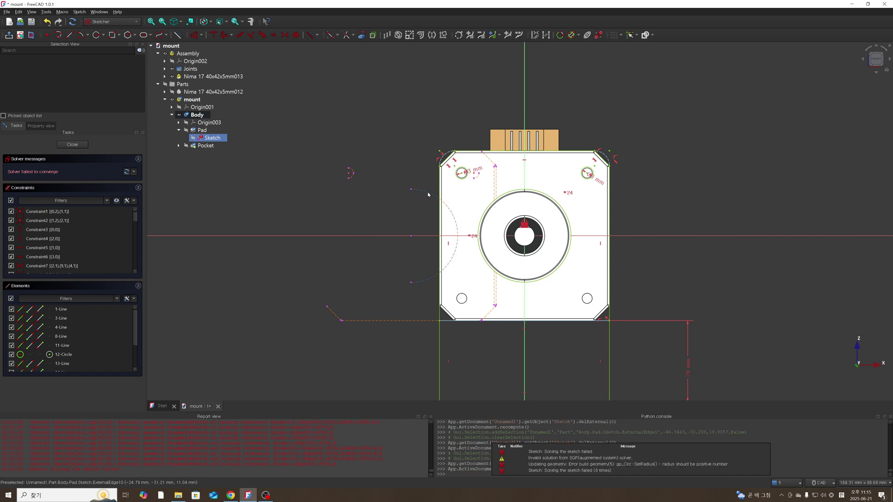
# - Delete the external geometry of the offset large circle, the bottom edge and the lower corner chamfer
pyautogui.click(428, 195)
pyautogui.press('Delete')
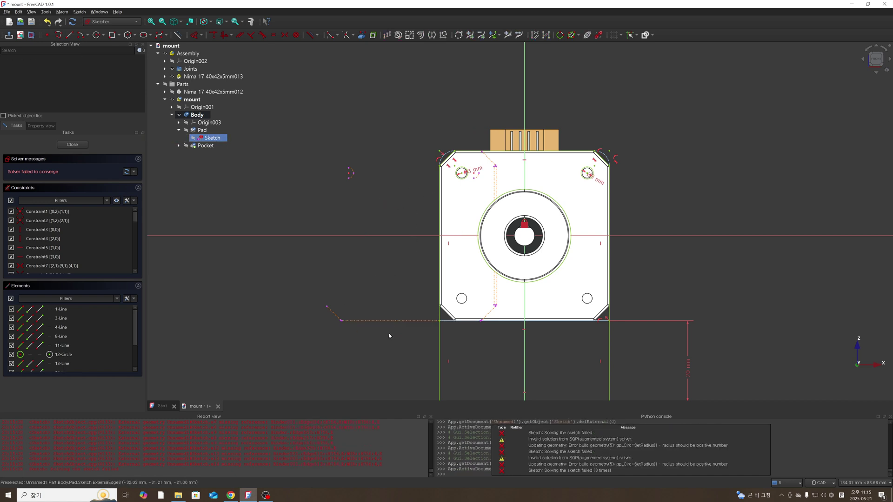
pyautogui.click(394, 323)
pyautogui.press('Delete')
pyautogui.click(335, 315)
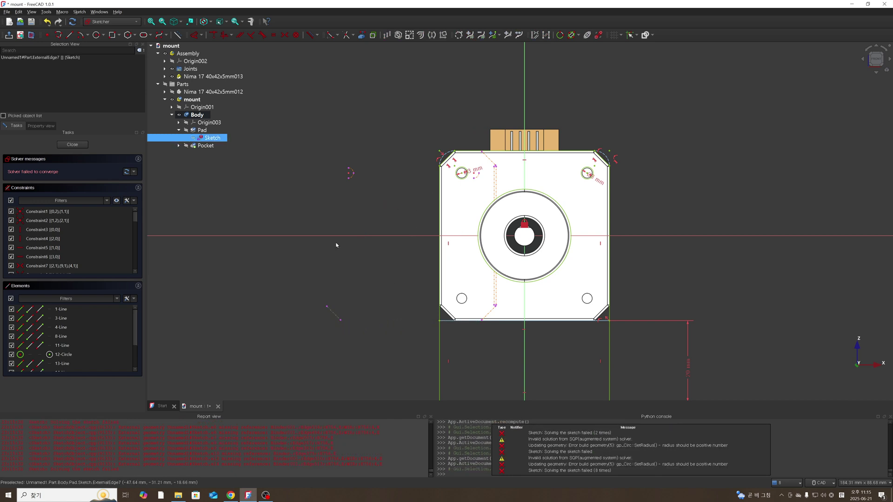
pyautogui.press('Delete')
# - Delete the external arcs of the small mounting hole near the offset outline's upper corner
pyautogui.click(350, 174)
pyautogui.press('Delete')
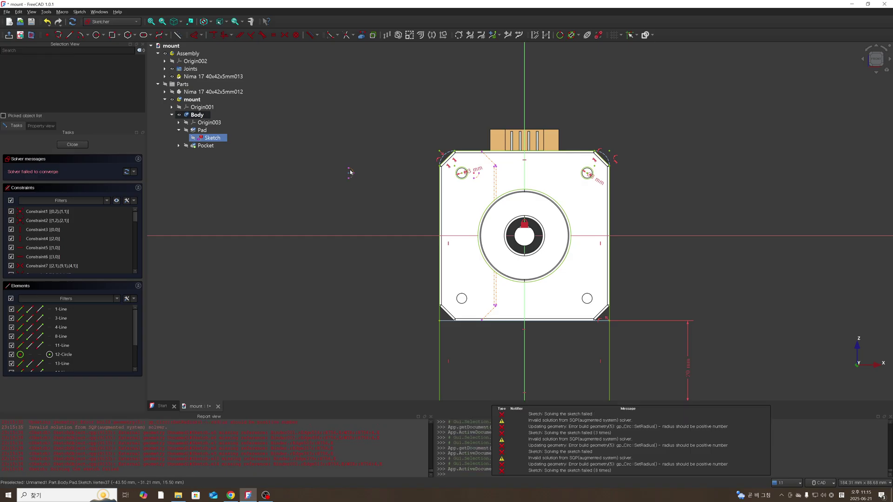
pyautogui.click(351, 171)
pyautogui.press('Delete')
pyautogui.click(352, 172)
pyautogui.click(344, 159)
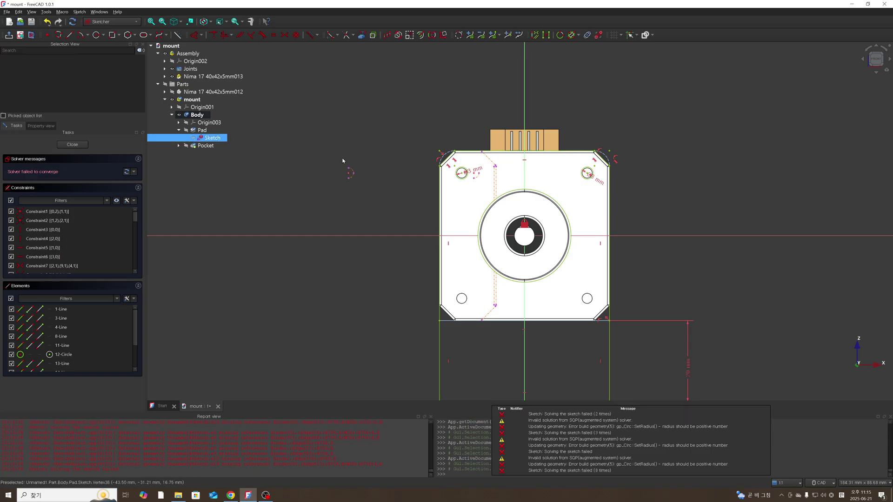
pyautogui.moveTo(335, 156); pyautogui.dragTo(369, 194)
pyautogui.press('Delete')
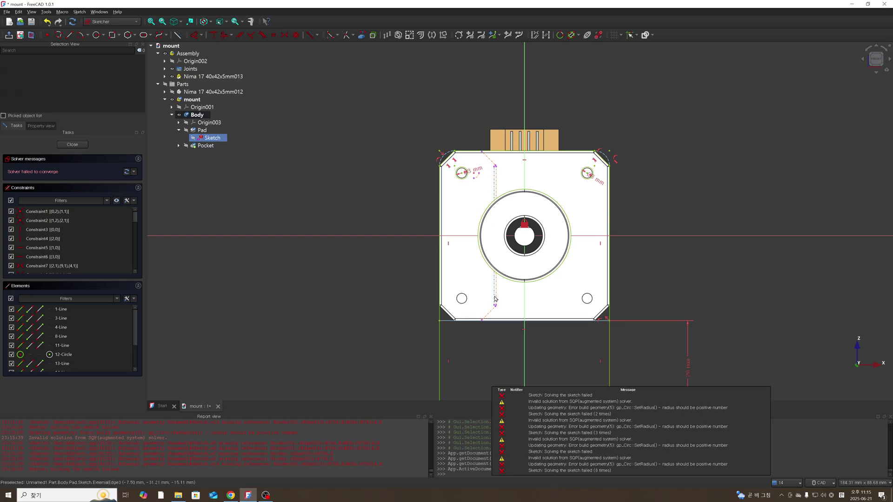
# - Delete the external vertical edge that crosses the motor face and select the line remaining beneath it
pyautogui.click(495, 296)
pyautogui.press('Delete')
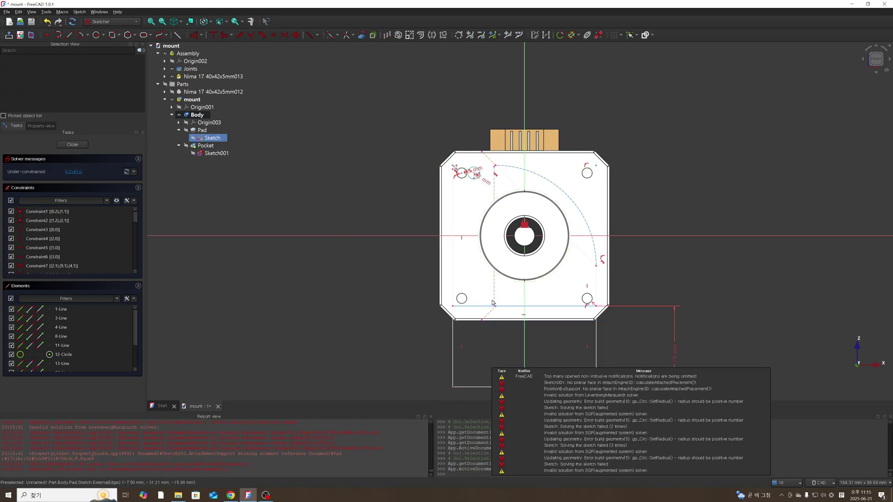
pyautogui.click(494, 298)
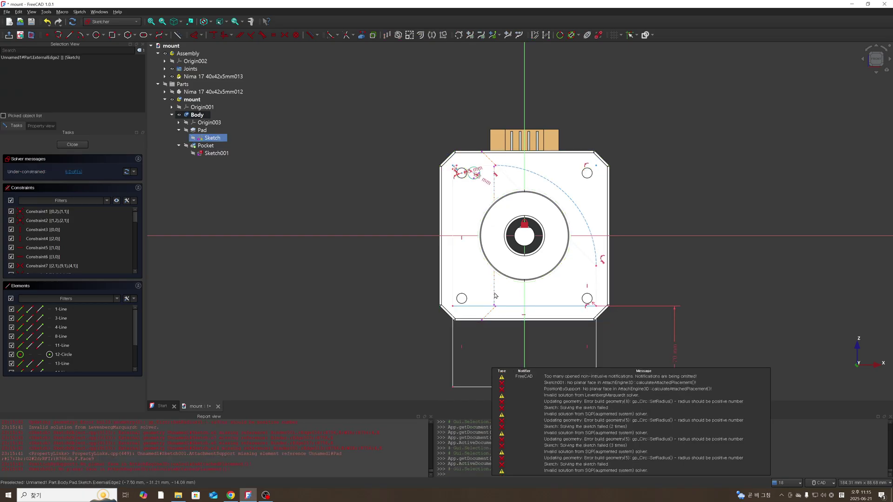
pyautogui.click(634, 278)
# - Undo the external geometry deletions and the removal of Binder001, and close the pad's sketch
pyautogui.hotkey('ctrl', 'z')
pyautogui.hotkey('ctrl', 'z')
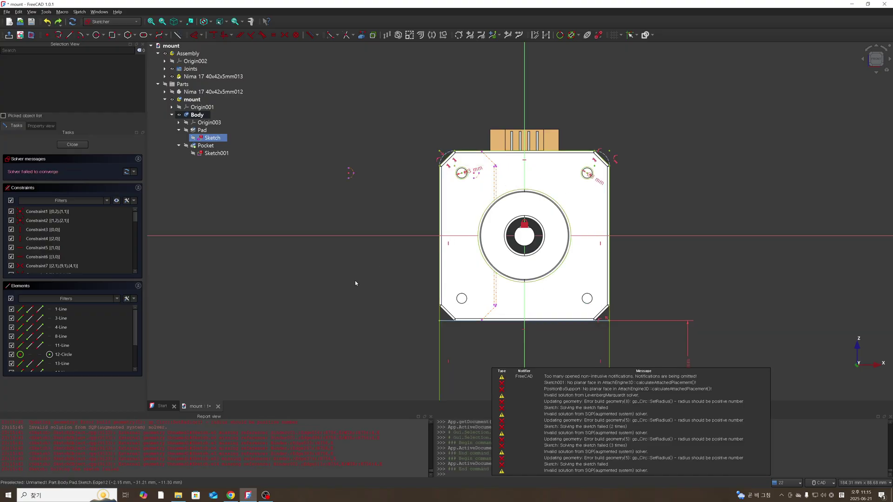
pyautogui.hotkey('ctrl', 'z')
pyautogui.hotkey('ctrl', 'z')
pyautogui.hotkey('ctrl', 'z')
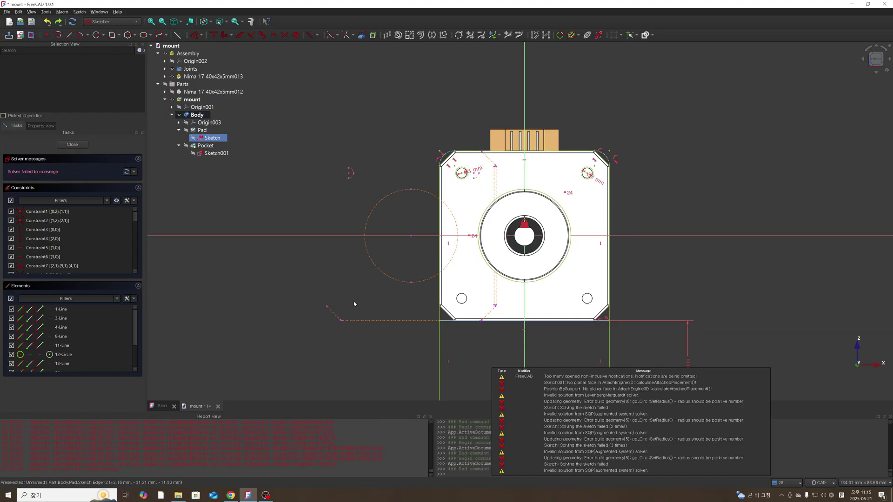
pyautogui.hotkey('ctrl', 'z')
pyautogui.hotkey('ctrl', 'z')
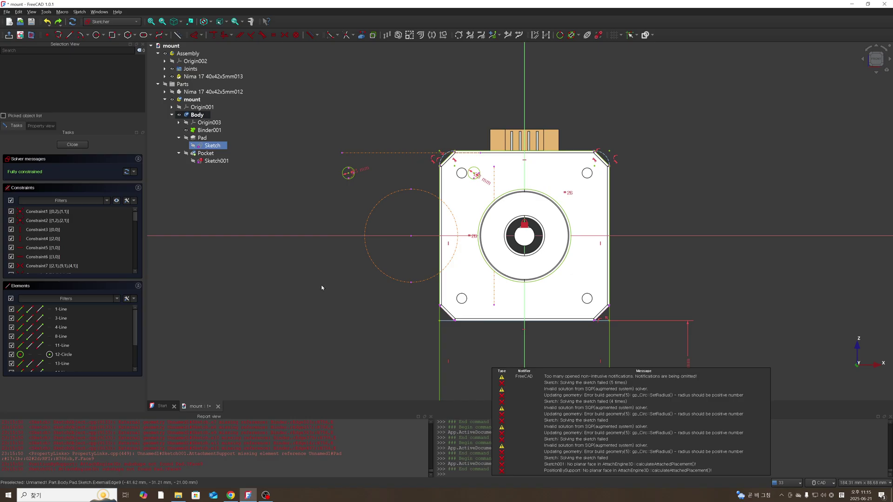
pyautogui.click(72, 144)
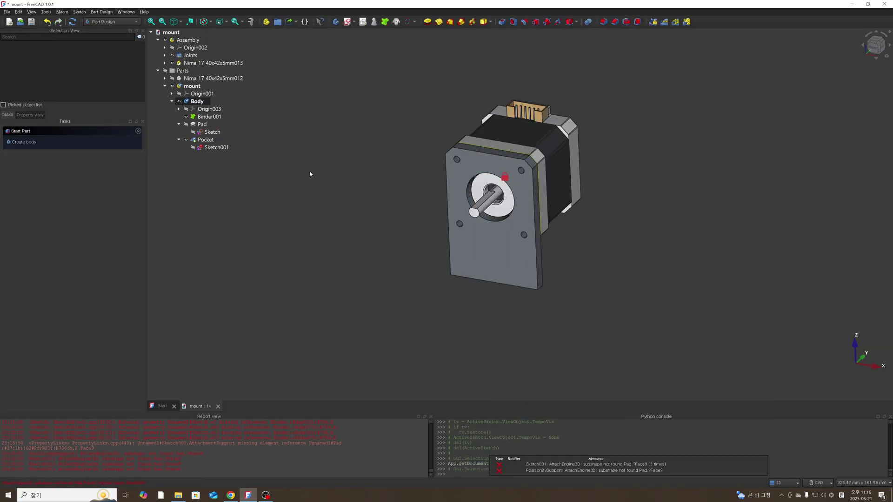
# - Open the pocket's Sketch001 to examine its hole circles and constraints, and close it without editing
pyautogui.click(213, 132)
pyautogui.click(216, 148)
pyautogui.rightClick(215, 148)
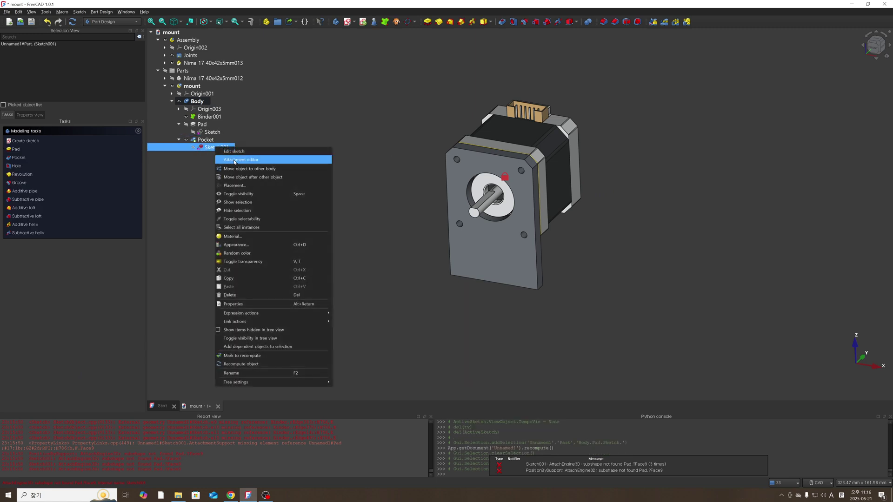
pyautogui.click(234, 151)
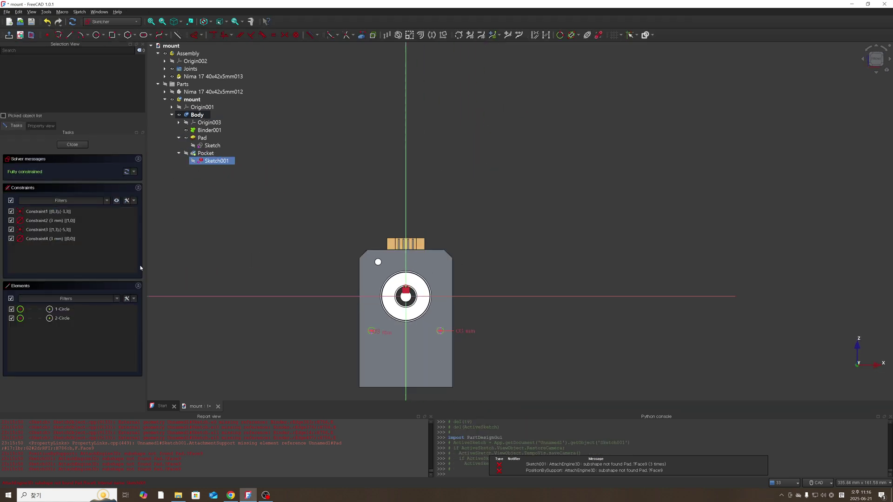
pyautogui.click(72, 144)
pyautogui.click(373, 216)
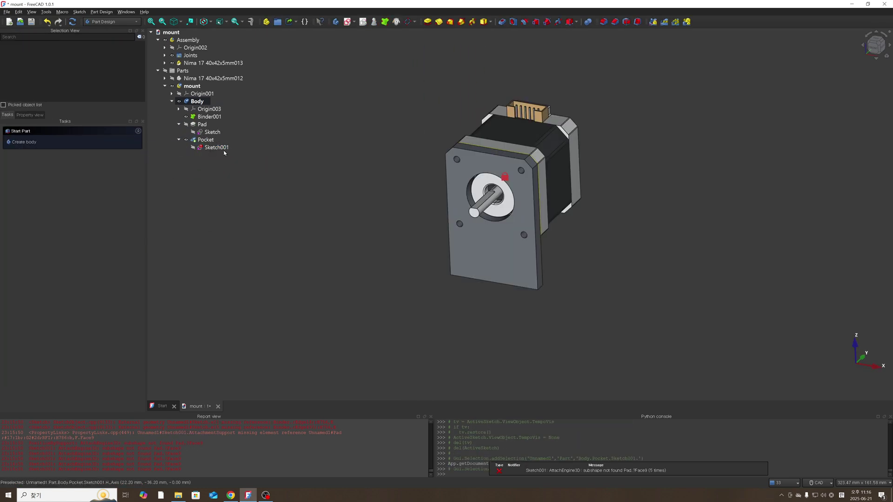
# - Delete the restored Binder001 from the mount's body, accepting the dependency warning for Sketch
pyautogui.click(214, 132)
pyautogui.click(208, 140)
pyautogui.press('space')
pyautogui.click(207, 117)
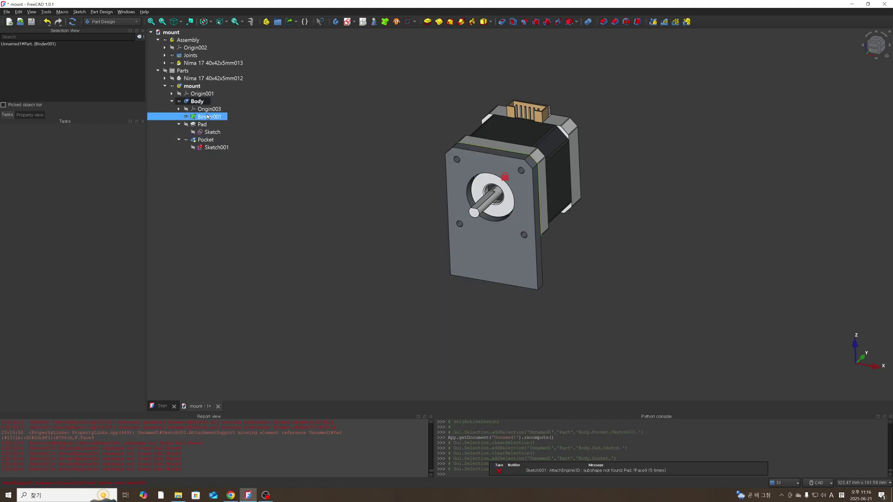
pyautogui.rightClick(207, 117)
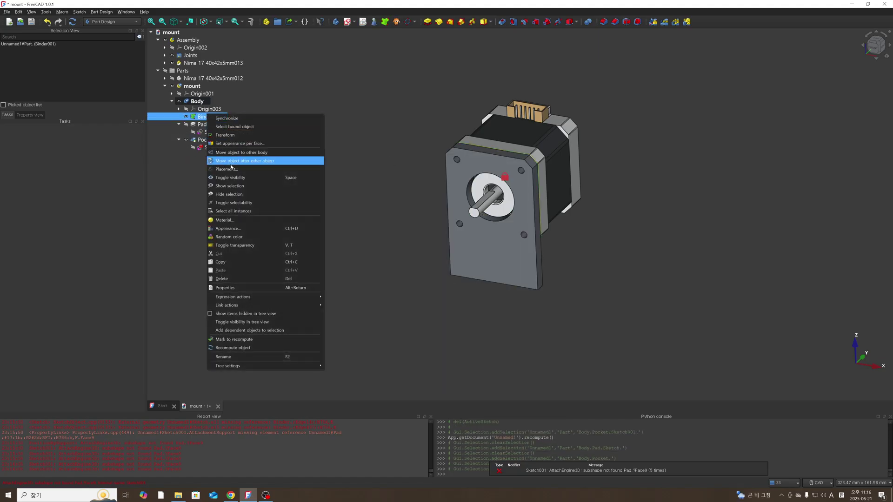
pyautogui.click(228, 279)
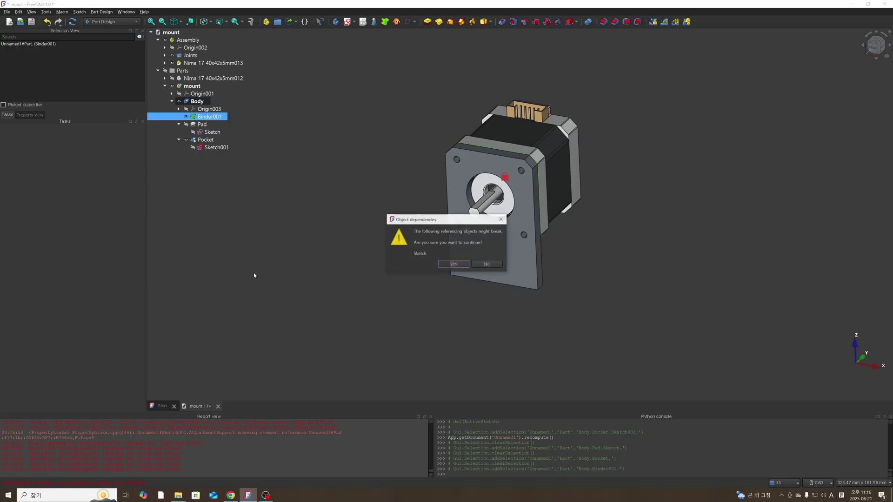
pyautogui.click(441, 267)
# - Reopen the pocket's Sketch001 to examine how its two 3 mm circles sit relative to the plate, and close it
pyautogui.click(215, 140)
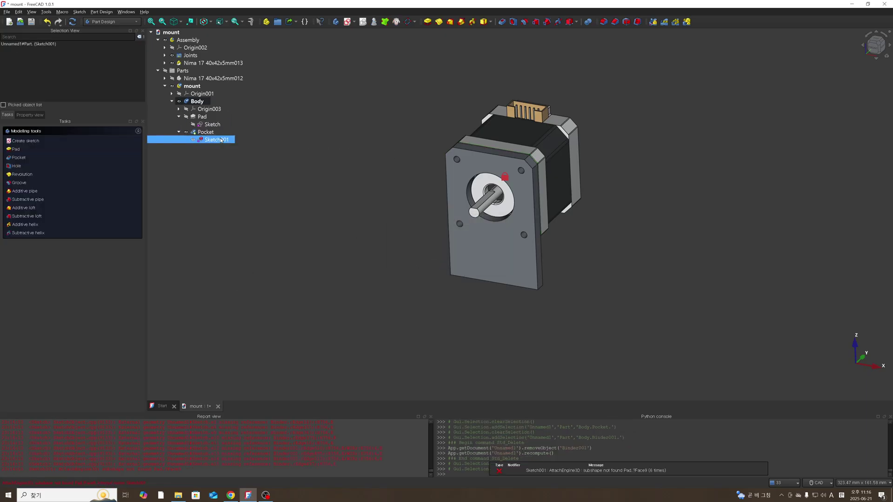
pyautogui.click(208, 134)
pyautogui.click(214, 140)
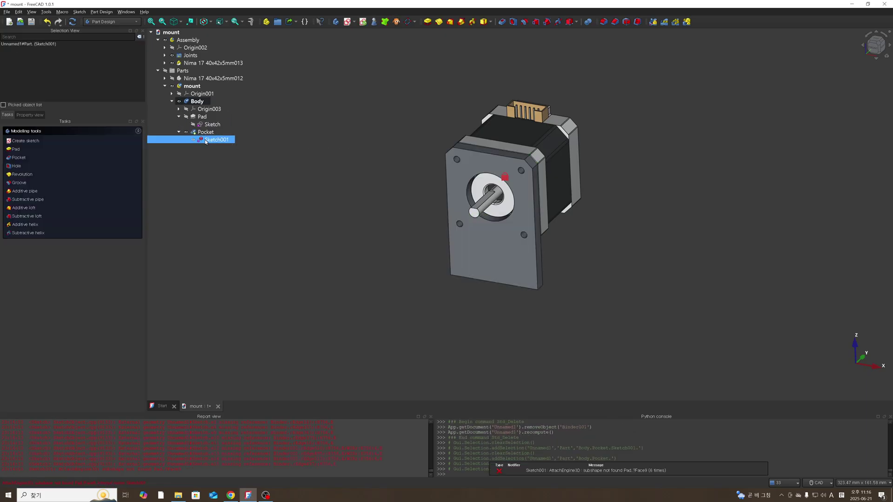
pyautogui.rightClick(207, 139)
pyautogui.click(229, 157)
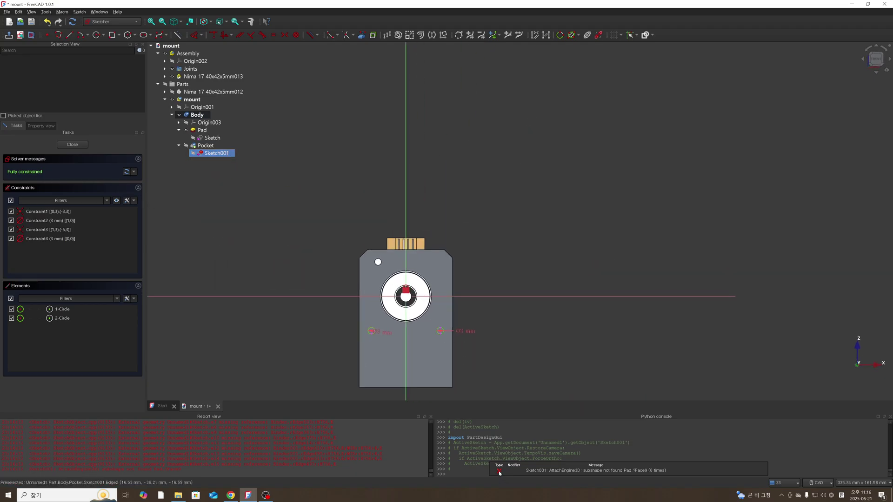
pyautogui.click(72, 145)
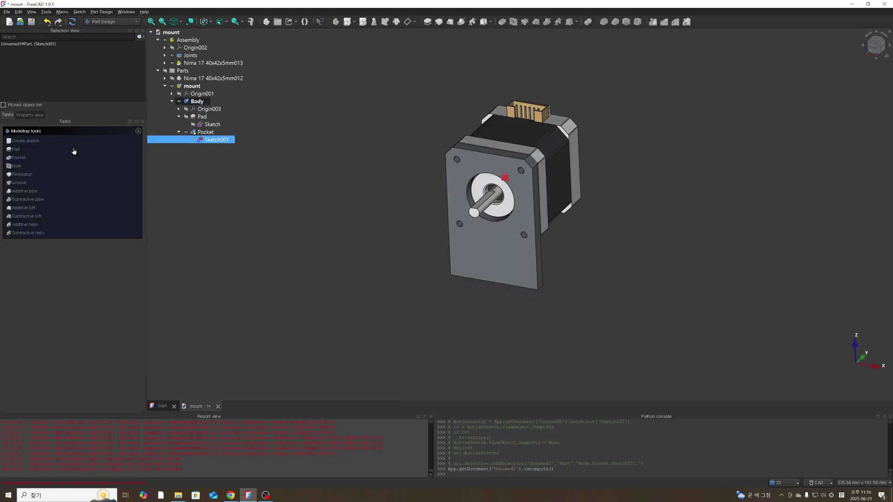
pyautogui.rightClick(211, 140)
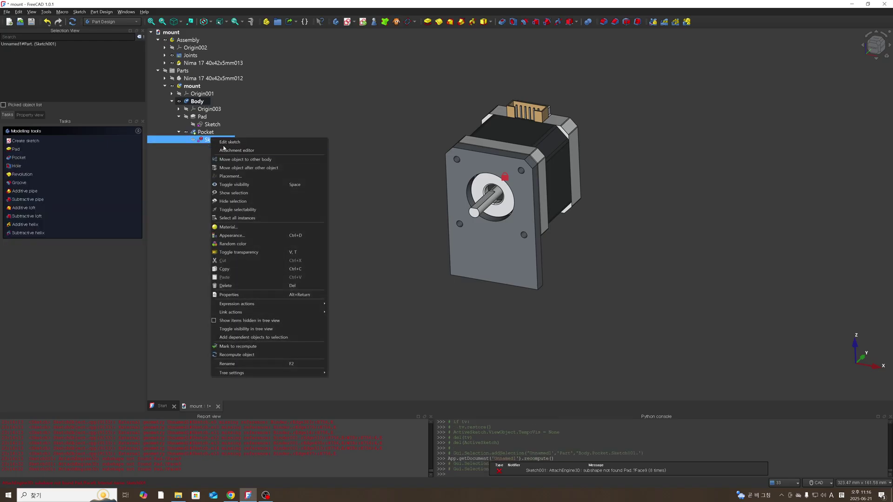
pyautogui.click(223, 143)
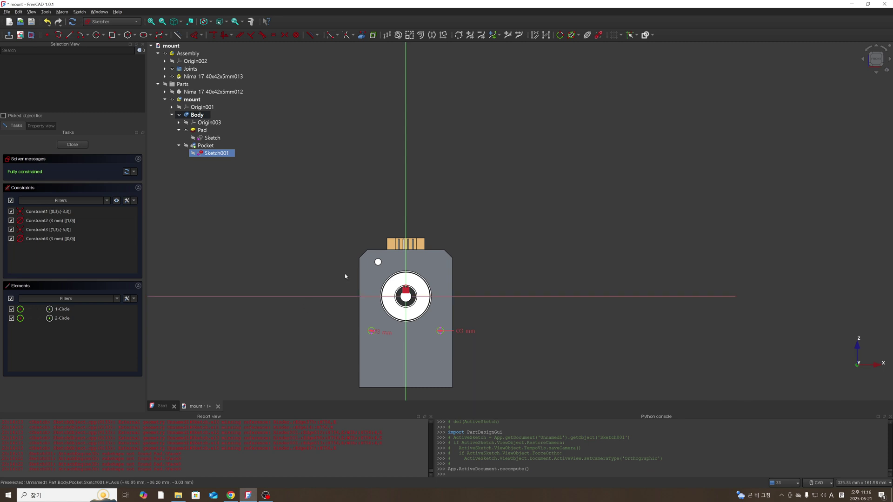
pyautogui.click(81, 147)
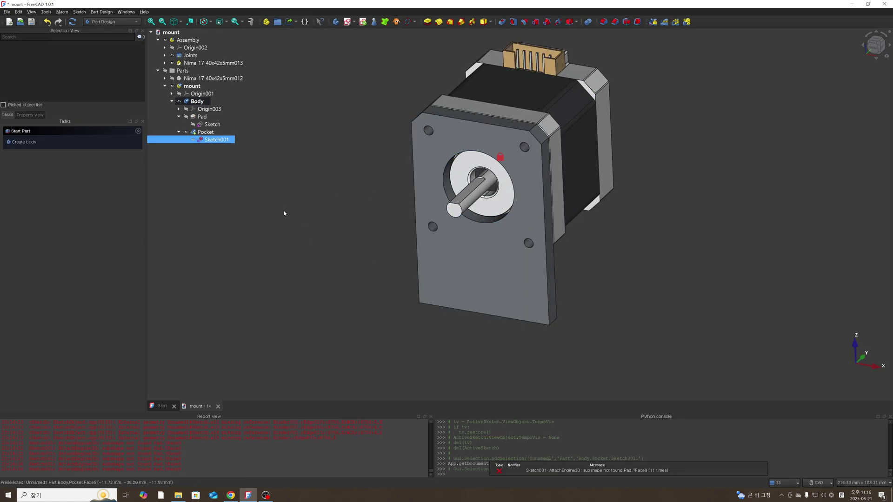
# - Highlight Pad and Pocket in turn to inspect the mount's features, and clear the selection
pyautogui.click(202, 117)
pyautogui.click(205, 132)
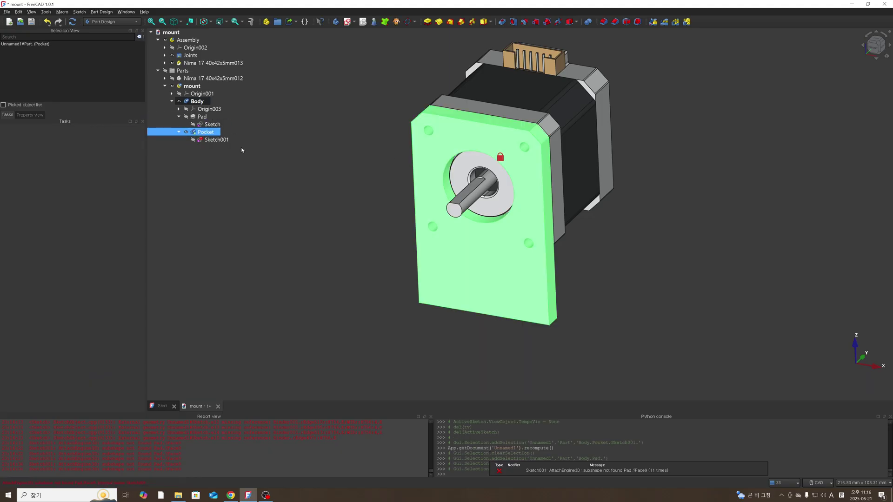
pyautogui.click(259, 172)
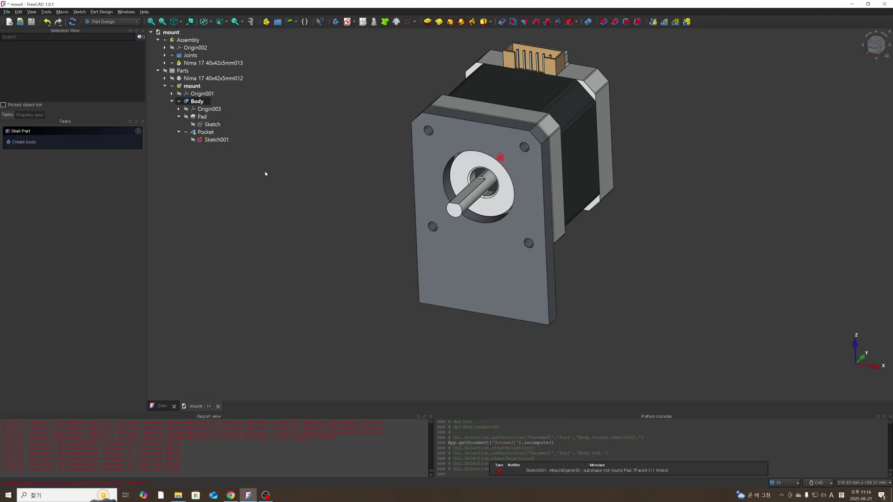
# - Highlight Sketch001, Pocket and the pad's Sketch in turn to inspect the sketch flagged with an error, and clear the selection
pyautogui.click(224, 140)
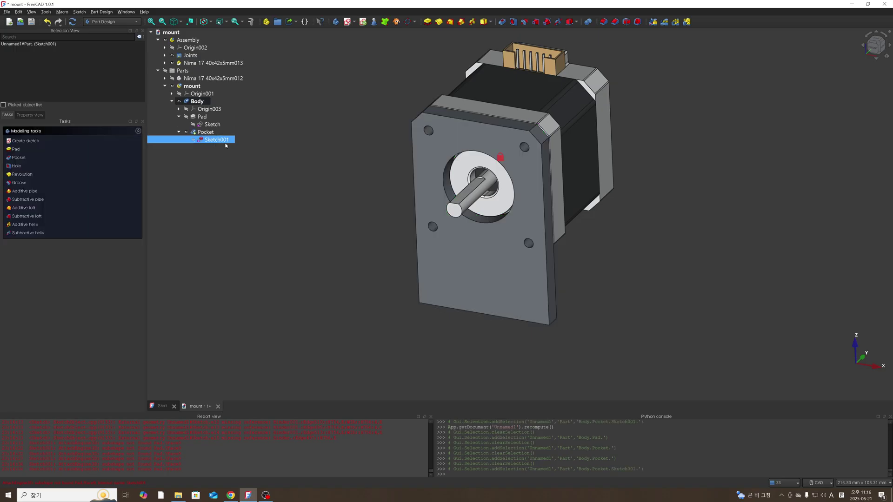
pyautogui.click(206, 132)
pyautogui.click(211, 124)
pyautogui.click(208, 132)
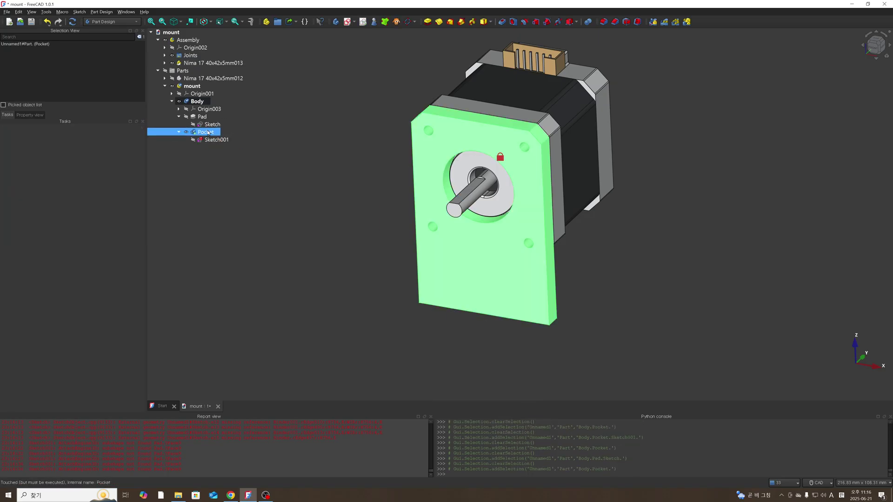
pyautogui.click(211, 125)
pyautogui.click(257, 175)
pyautogui.click(227, 140)
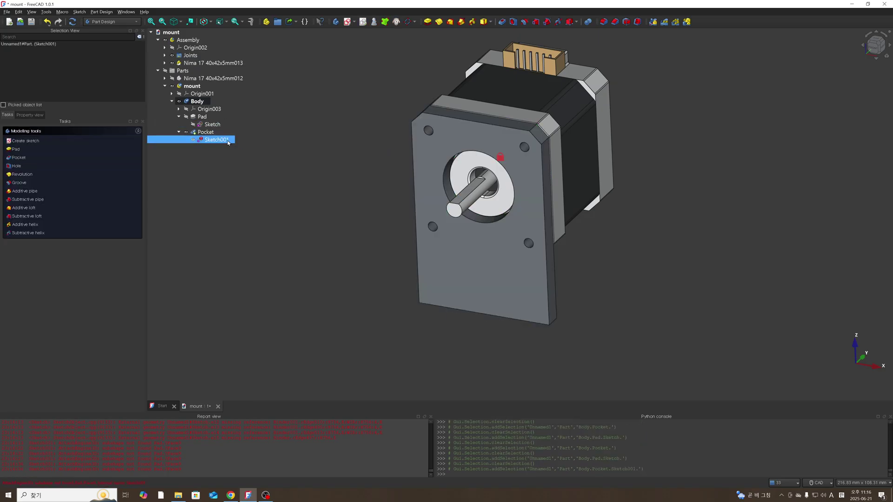
pyautogui.click(253, 179)
pyautogui.click(216, 140)
pyautogui.click(255, 182)
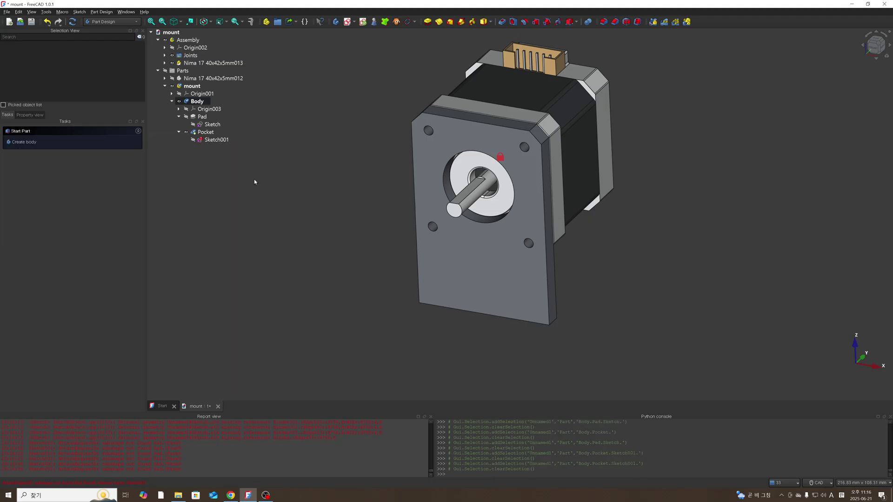
# - Compare the mount's Pad and Pocket by displaying each in turn, leaving Pocket visible and Pad hidden
pyautogui.click(206, 132)
pyautogui.press('space')
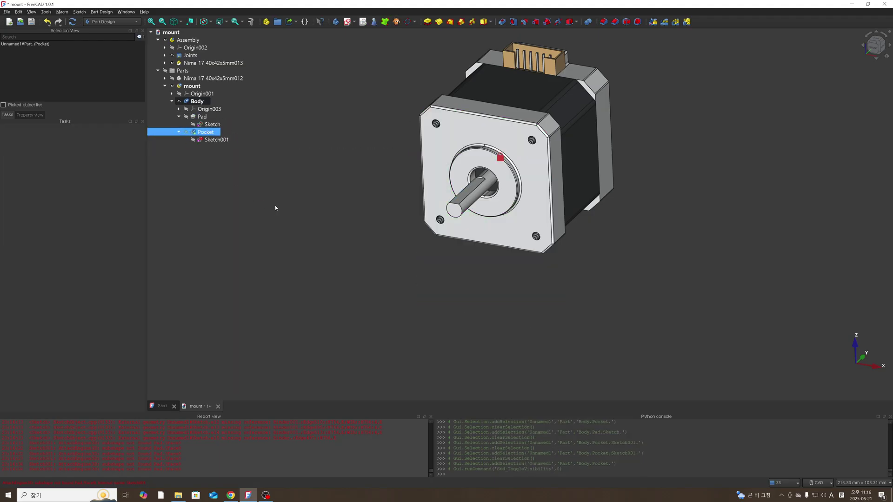
pyautogui.click(202, 116)
pyautogui.press('space')
pyautogui.click(334, 186)
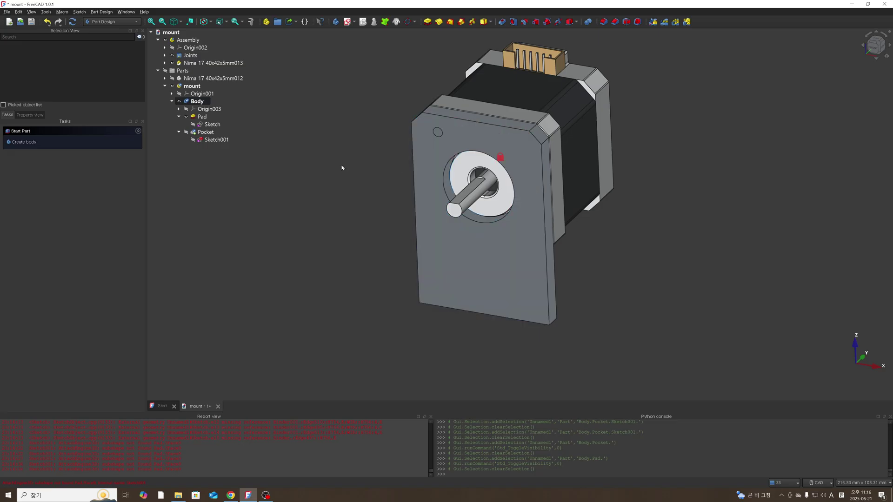
pyautogui.click(201, 117)
pyautogui.press('space')
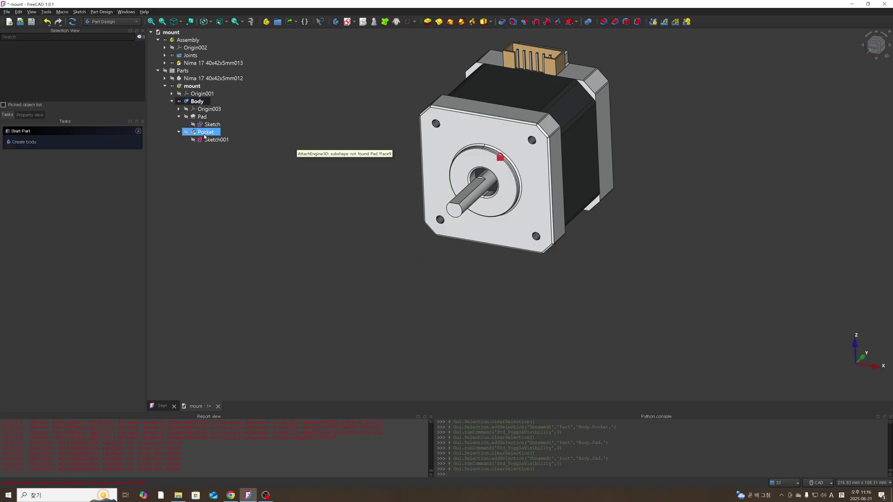
pyautogui.click(205, 134)
pyautogui.press('space')
pyautogui.click(331, 186)
pyautogui.scroll(-1, 350, 210)
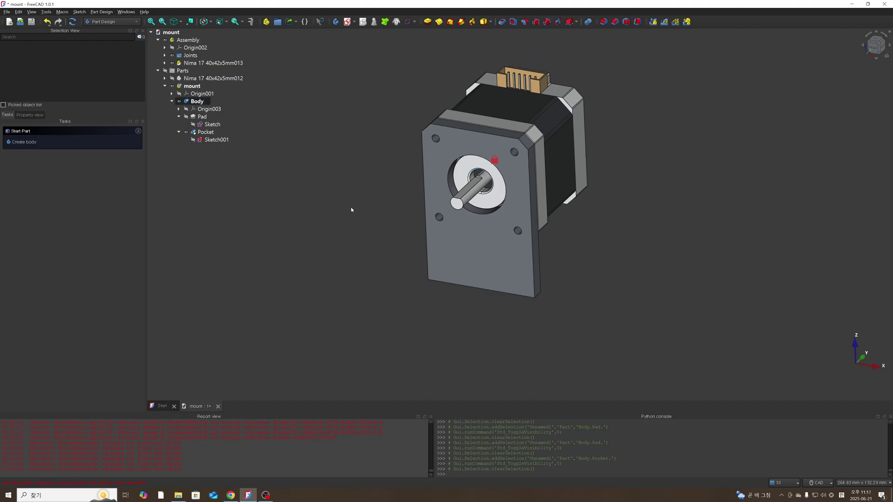
# - Examine the mount plate on the motor from several angles, checking Sketch001 and the plate's long side edge
pyautogui.moveTo(344, 196)
pyautogui.mouseDown(button='middle')
pyautogui.moveTo(414, 164)
pyautogui.moveTo(409, 192)
pyautogui.moveTo(345, 161)
pyautogui.moveTo(350, 185)
pyautogui.mouseUp(button='middle')
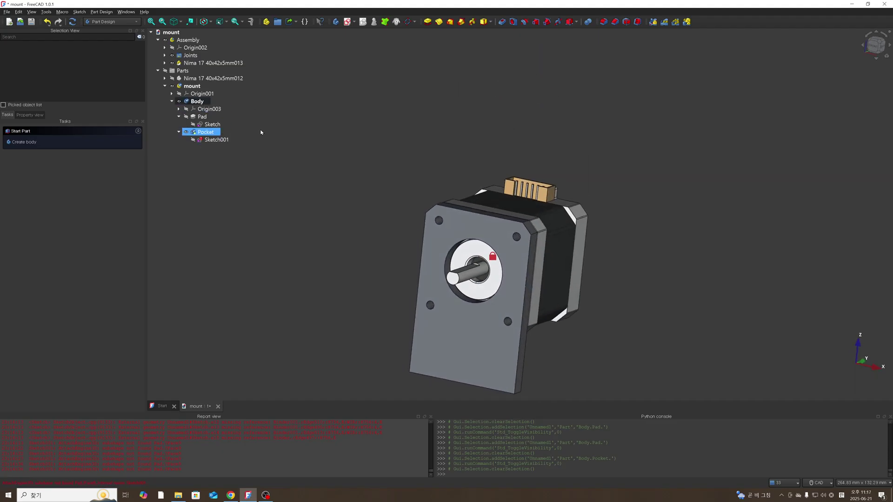
pyautogui.click(234, 104)
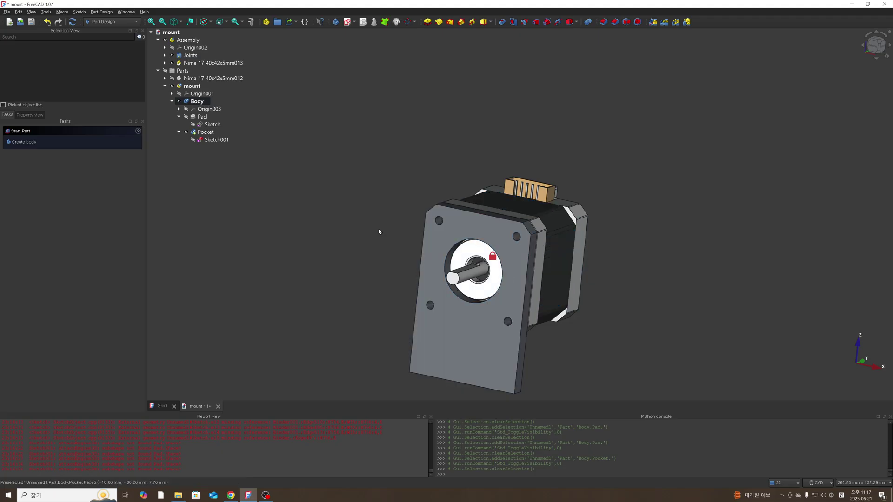
pyautogui.scroll(-1, 432, 239)
pyautogui.moveTo(449, 227); pyautogui.dragTo(459, 288, button='middle')
pyautogui.scroll(2, 503, 272)
pyautogui.moveTo(570, 241); pyautogui.dragTo(601, 223, button='middle')
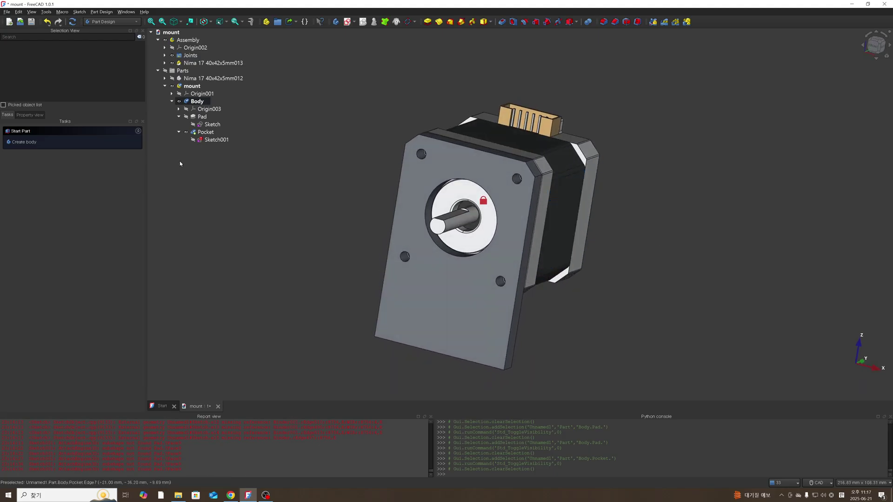
pyautogui.click(216, 140)
pyautogui.click(238, 166)
pyautogui.click(217, 140)
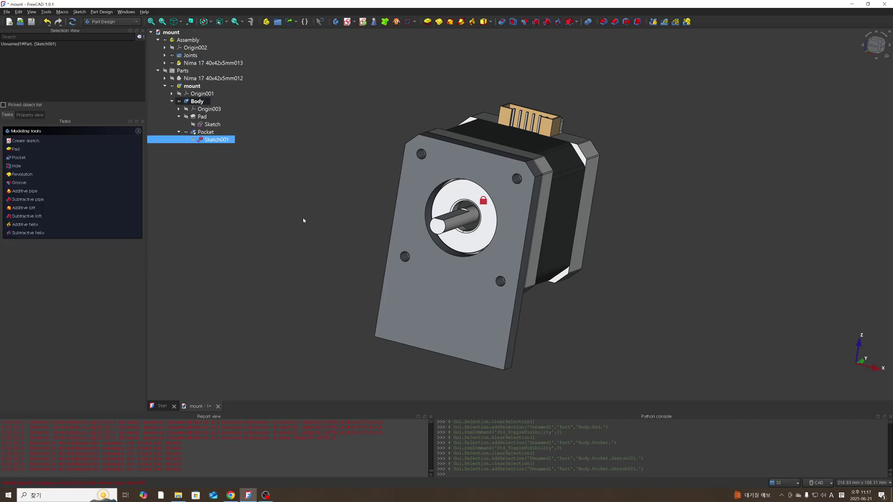
pyautogui.click(303, 221)
pyautogui.moveTo(458, 164); pyautogui.dragTo(430, 167, button='middle')
pyautogui.scroll(-3, 534, 217)
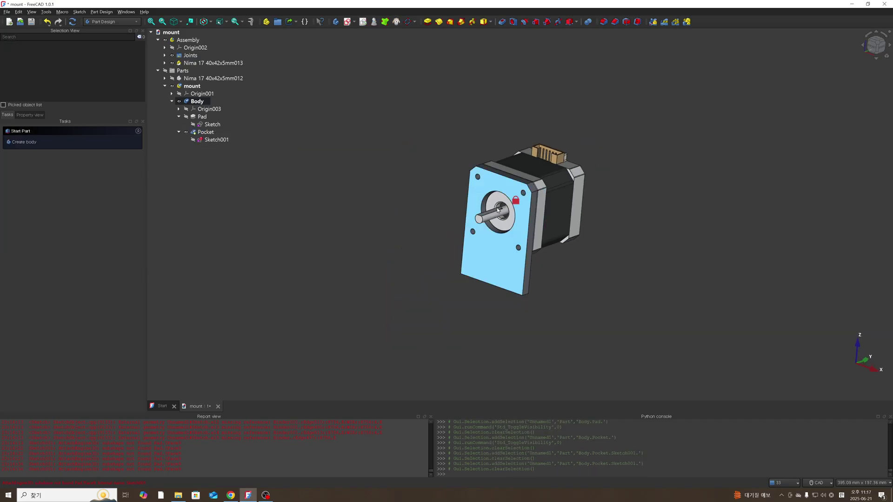
pyautogui.moveTo(521, 229); pyautogui.dragTo(503, 190, button='middle')
pyautogui.click(592, 183)
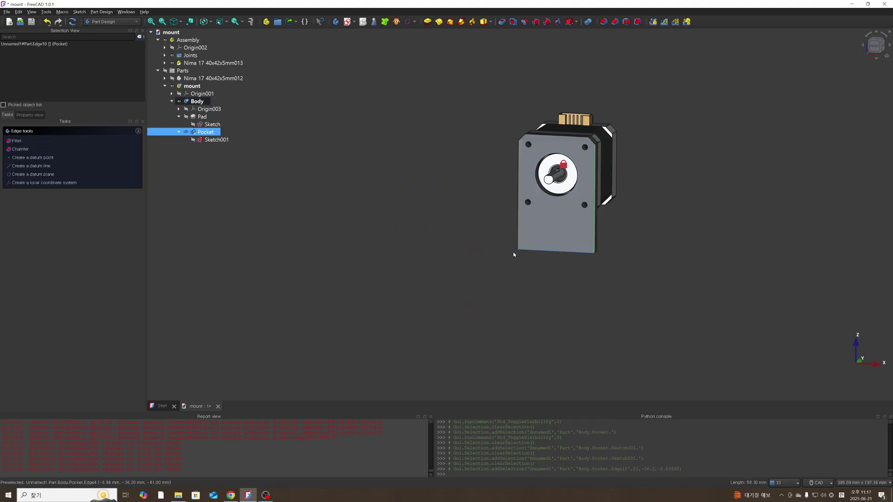
pyautogui.click(432, 229)
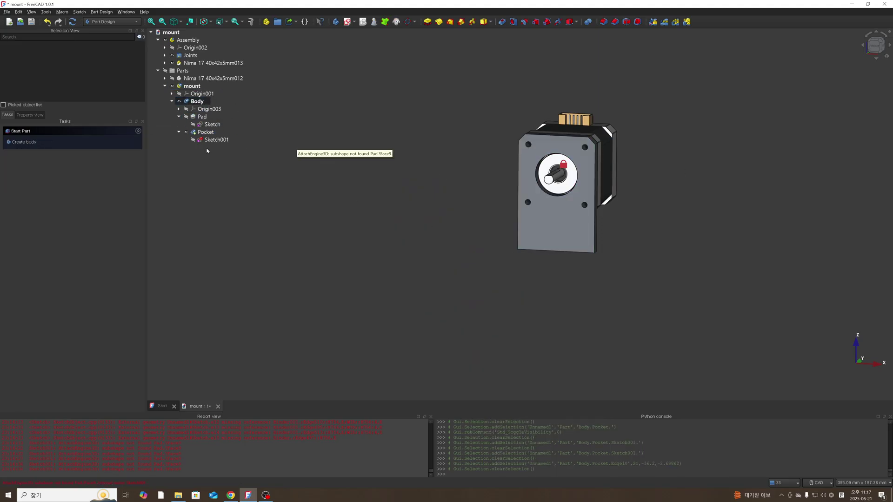
# - Transform the mount part 63 mm along the X axis away from the motor, and dismiss the error notification
pyautogui.click(165, 86)
pyautogui.click(179, 87)
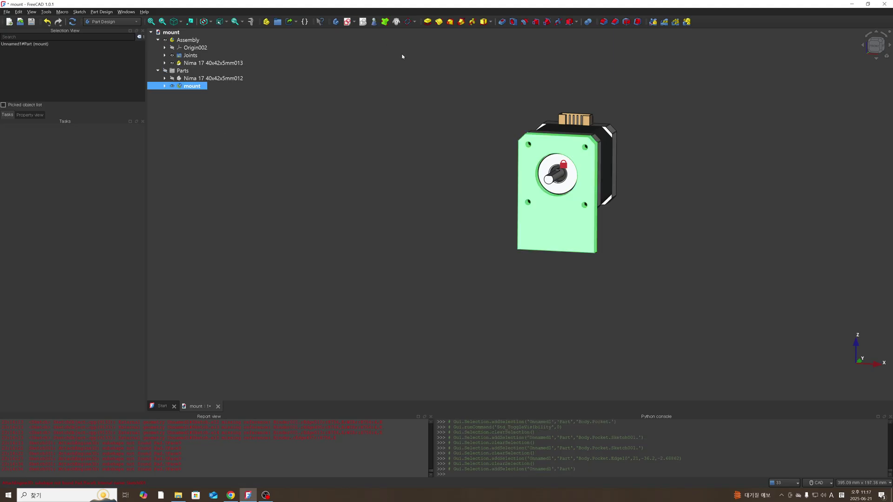
pyautogui.rightClick(191, 86)
pyautogui.click(207, 99)
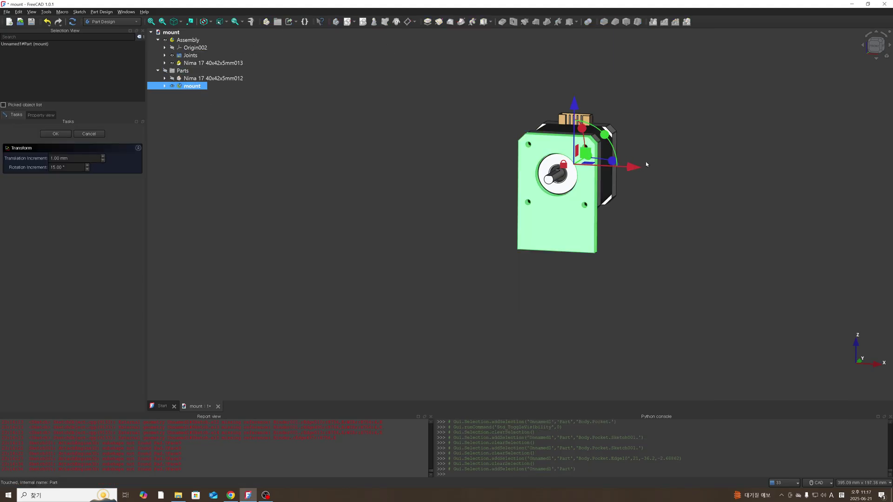
pyautogui.moveTo(644, 166); pyautogui.dragTo(784, 172)
pyautogui.click(256, 197)
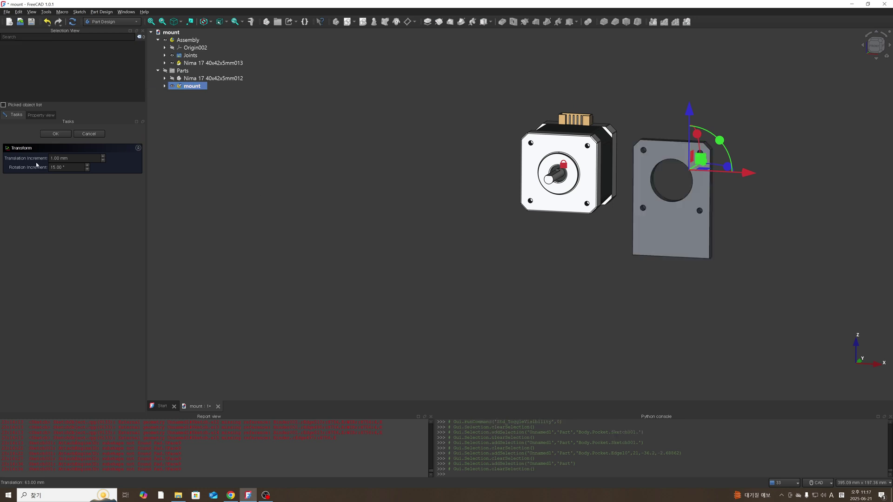
pyautogui.click(55, 134)
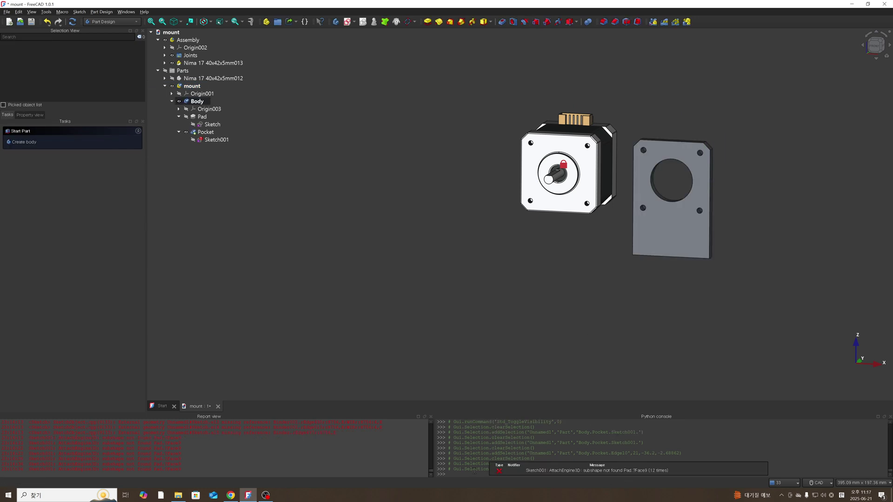
pyautogui.click(499, 472)
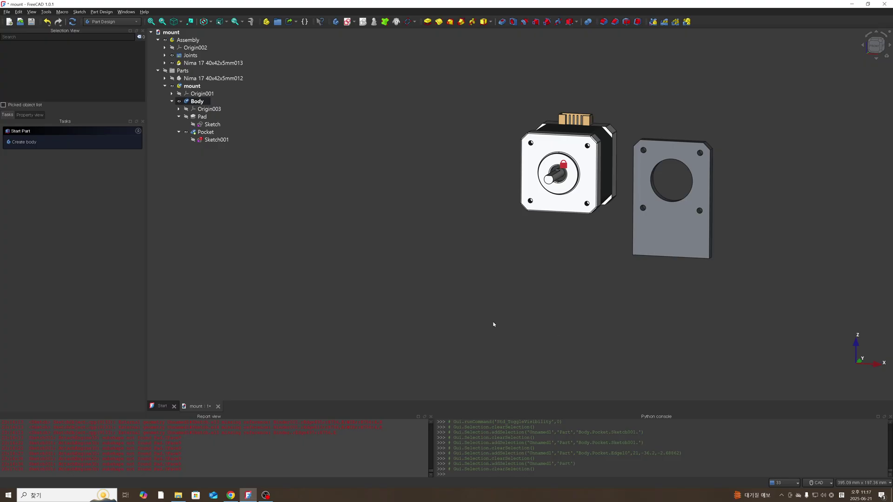
# - Inspect the separated motor and plate, and hide the original mount part in the Parts group
pyautogui.moveTo(597, 162); pyautogui.dragTo(513, 226, button='middle')
pyautogui.scroll(2, 597, 150)
pyautogui.moveTo(607, 168); pyautogui.dragTo(626, 156, button='middle')
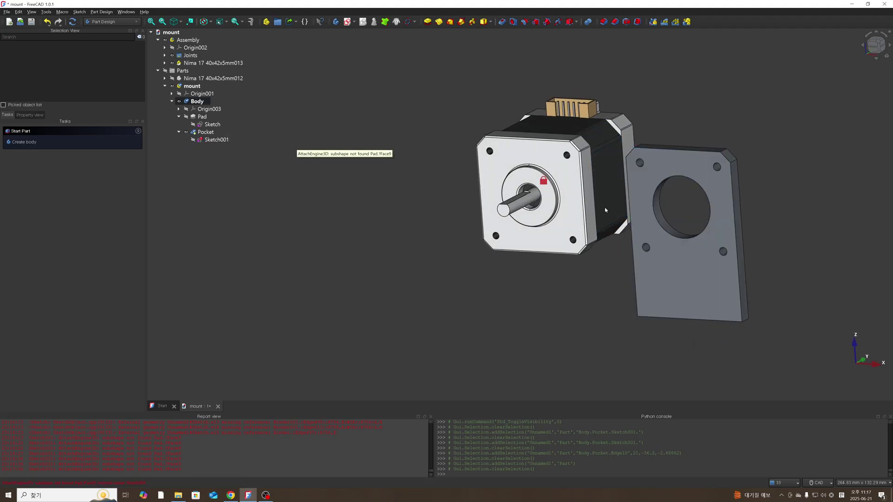
pyautogui.moveTo(609, 279); pyautogui.dragTo(570, 292, button='middle')
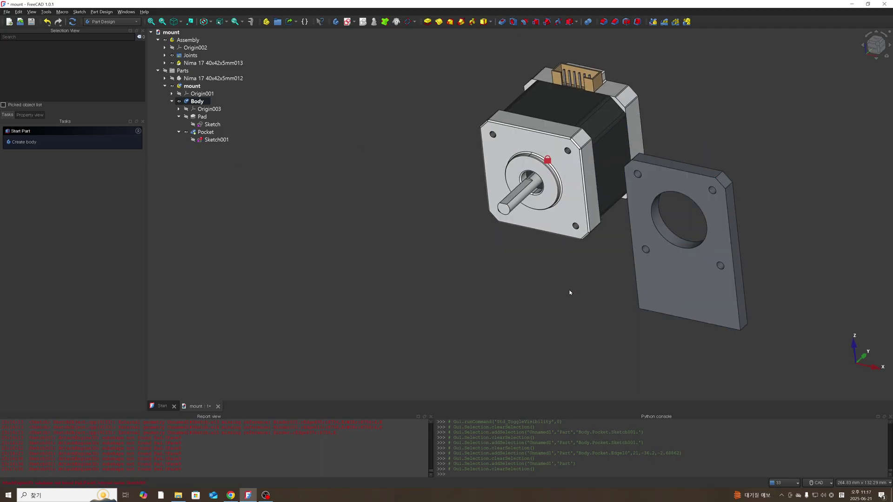
pyautogui.click(165, 86)
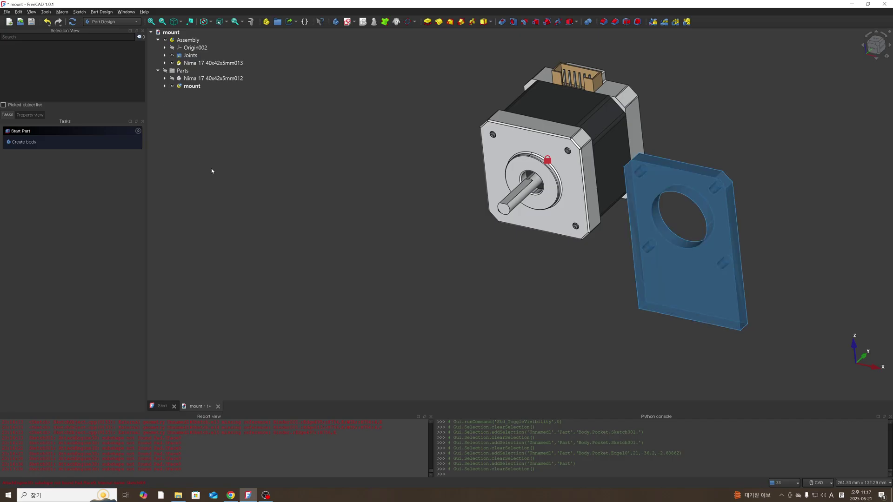
pyautogui.click(194, 87)
pyautogui.press('space')
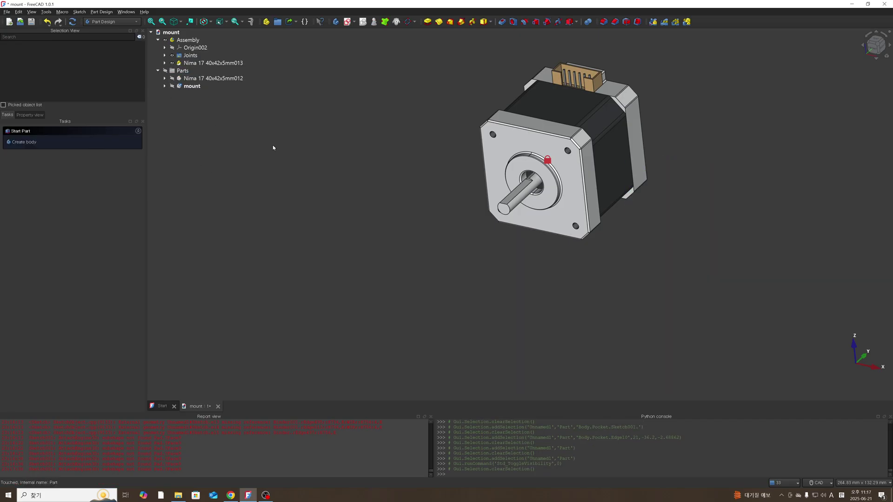
# - Switch to the Assembly workbench and make Assembly the active object
pyautogui.click(124, 22)
pyautogui.click(120, 31)
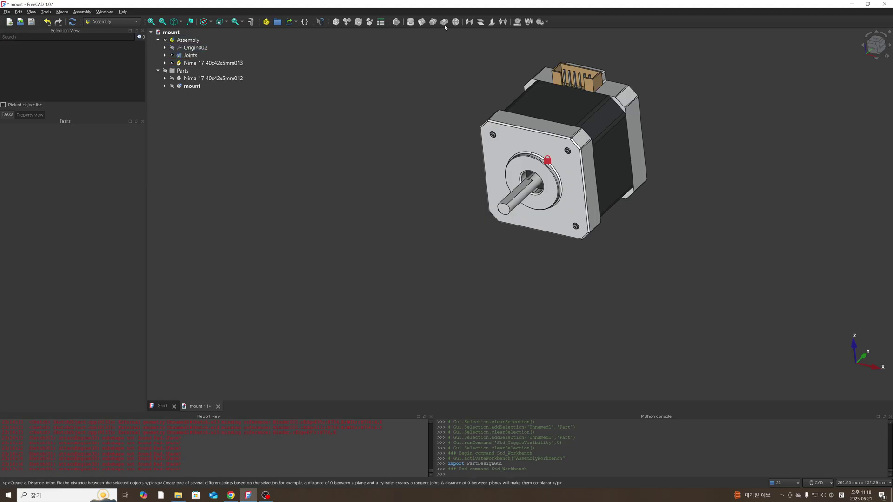
pyautogui.click(192, 41)
pyautogui.rightClick(192, 41)
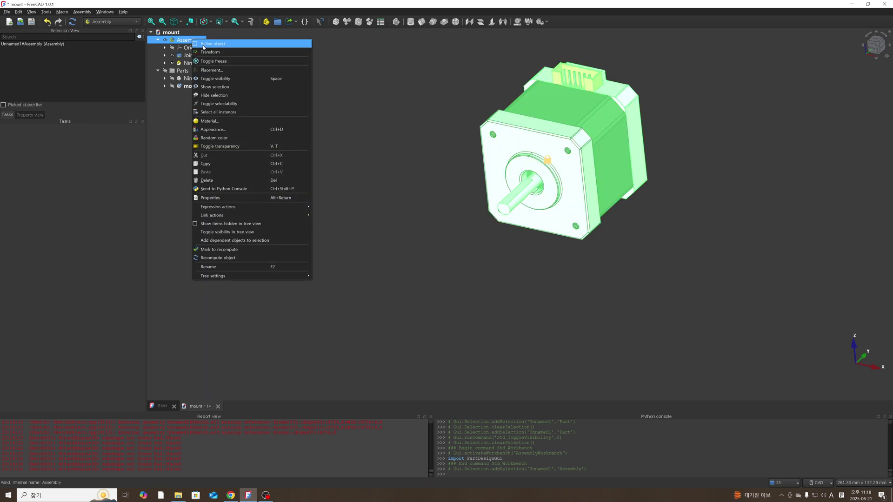
pyautogui.click(203, 45)
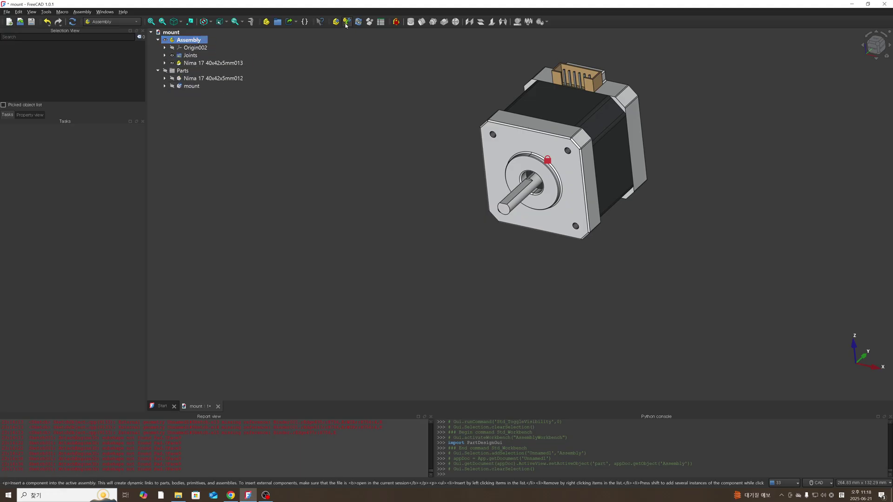
# - Insert the mount part as a component of the assembly and place it beside the motor along the X axis
pyautogui.click(335, 21)
pyautogui.click(56, 194)
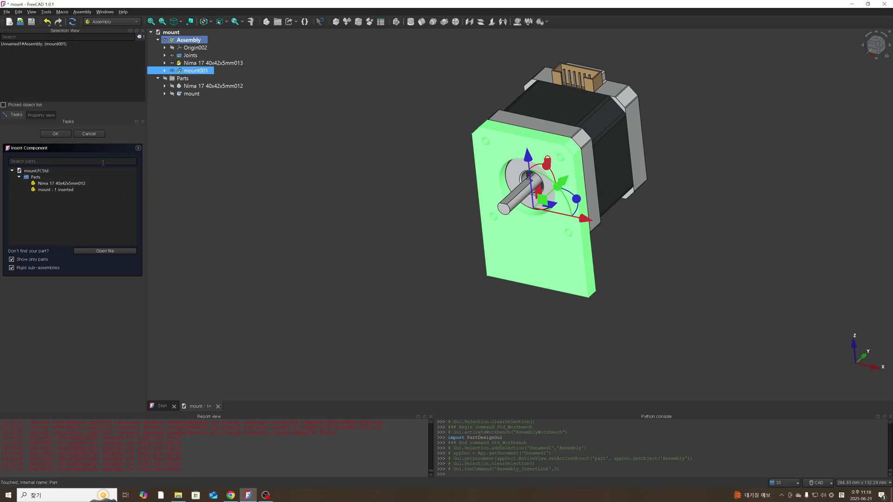
pyautogui.moveTo(555, 212); pyautogui.dragTo(770, 268)
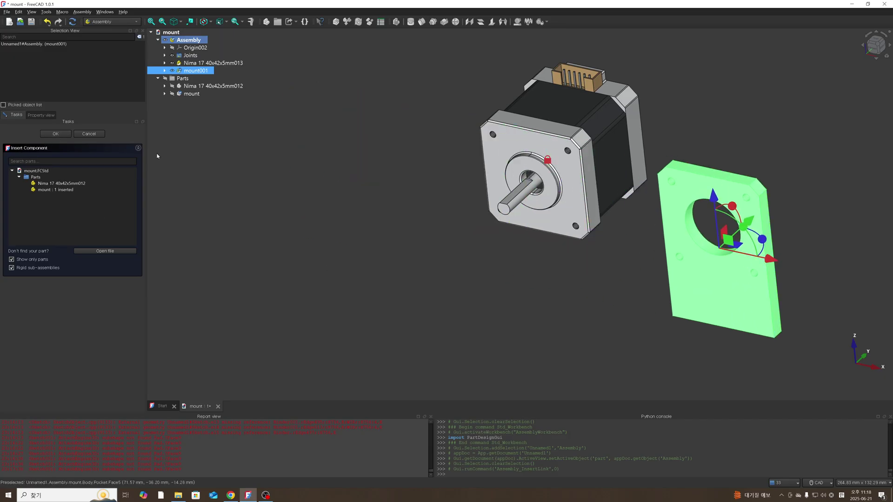
pyautogui.moveTo(772, 259)
pyautogui.mouseDown()
pyautogui.moveTo(512, 208)
pyautogui.moveTo(773, 259)
pyautogui.mouseUp()
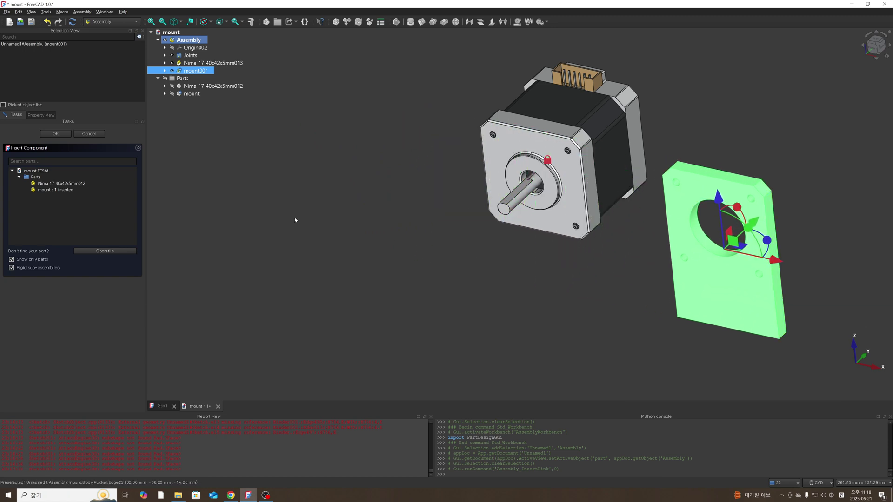
pyautogui.click(55, 135)
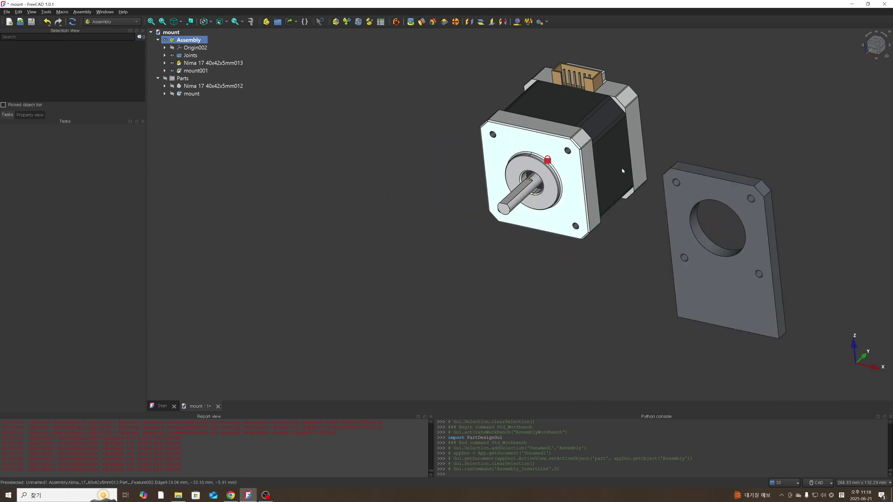
pyautogui.scroll(3, 622, 170)
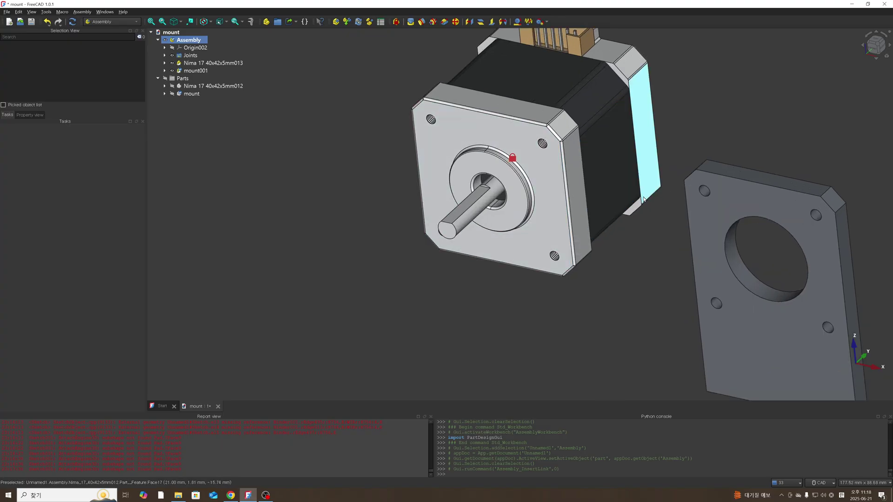
pyautogui.scroll(-3, 643, 199)
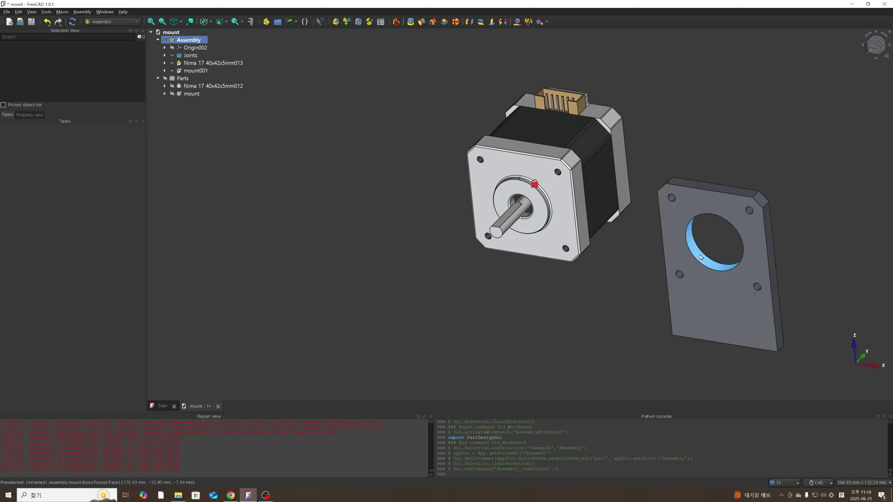
pyautogui.scroll(3, 687, 241)
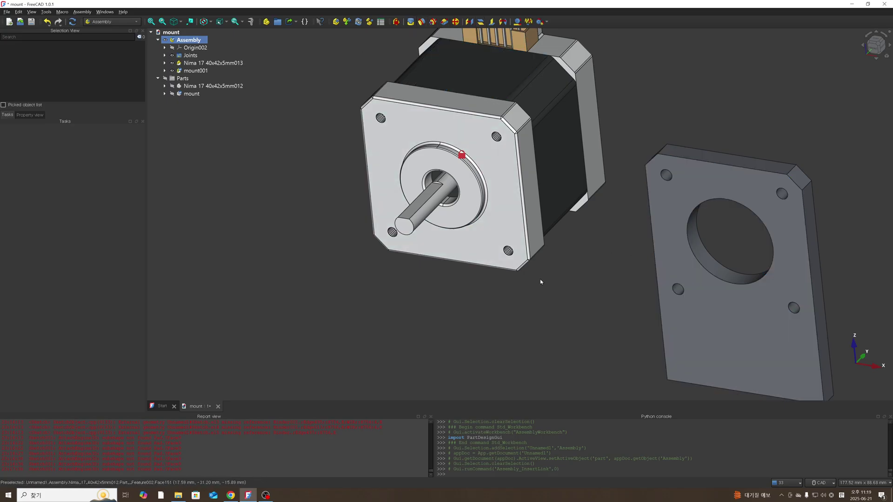
pyautogui.click(702, 257)
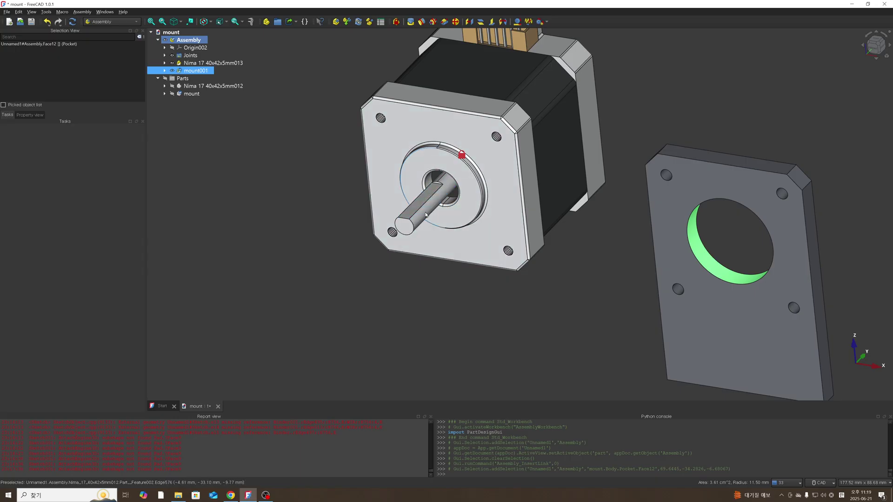
pyautogui.scroll(5, 488, 200)
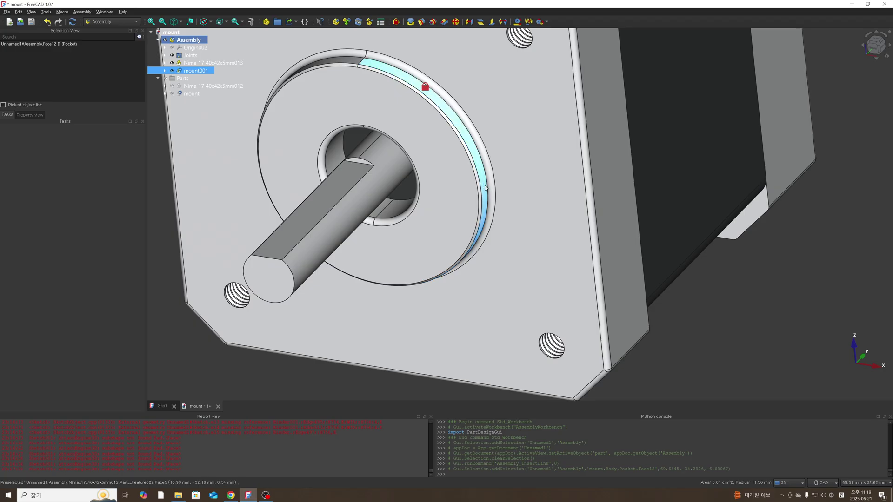
pyautogui.click(486, 188)
pyautogui.scroll(-8, 486, 188)
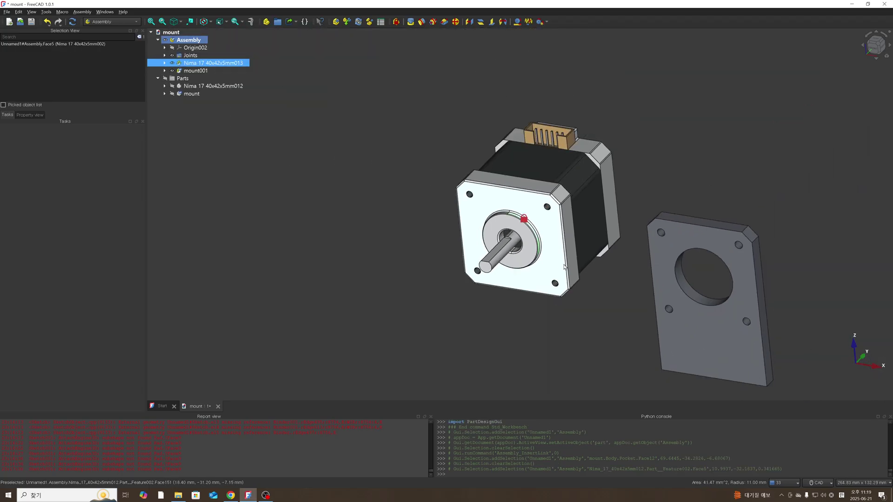
pyautogui.click(592, 336)
# - Create a Cylindrical joint between the inner face of the plate's large hole and the side face of the motor's round boss
pyautogui.scroll(2, 691, 287)
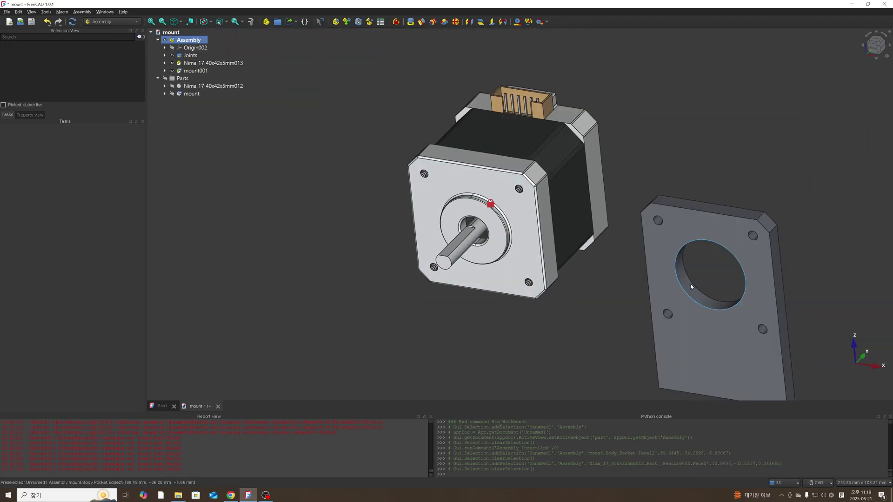
pyautogui.click(692, 289)
pyautogui.scroll(5, 490, 233)
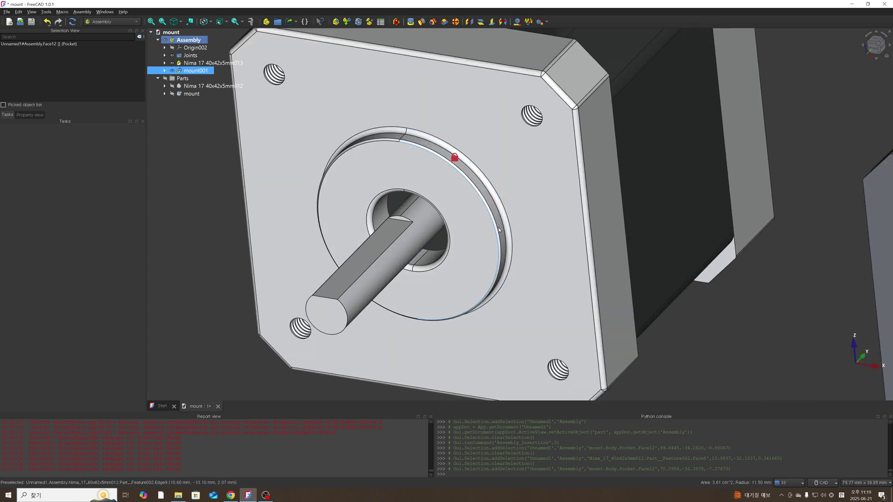
pyautogui.scroll(4, 502, 228)
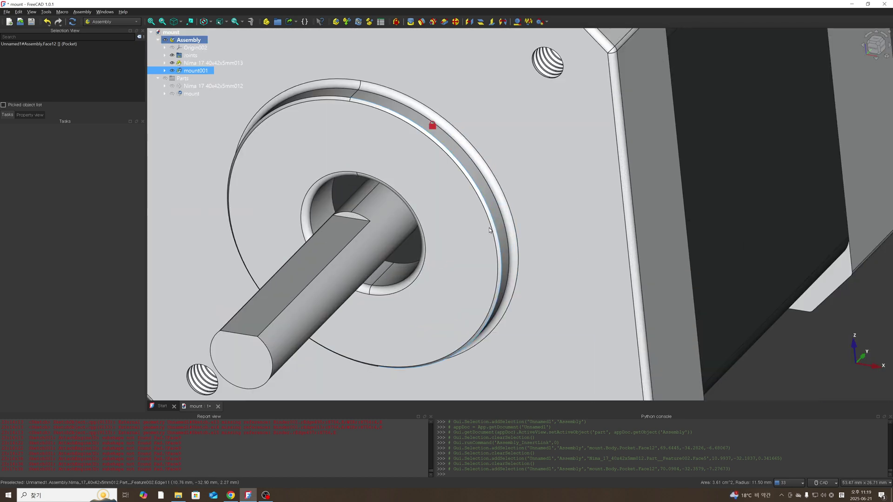
pyautogui.click(498, 214)
pyautogui.scroll(-10, 497, 214)
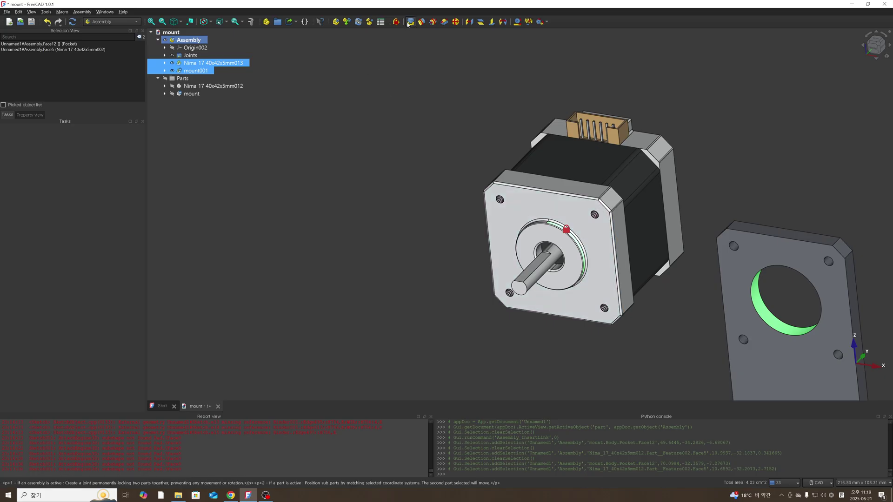
pyautogui.click(433, 22)
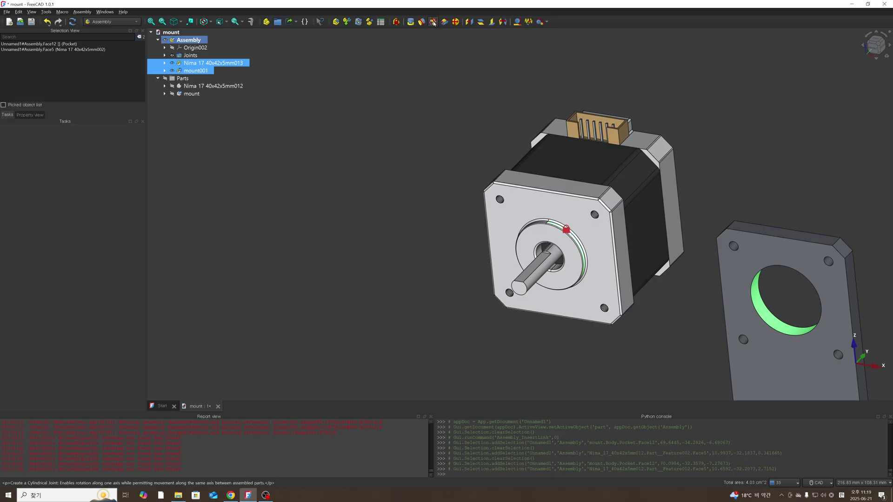
pyautogui.click(433, 22)
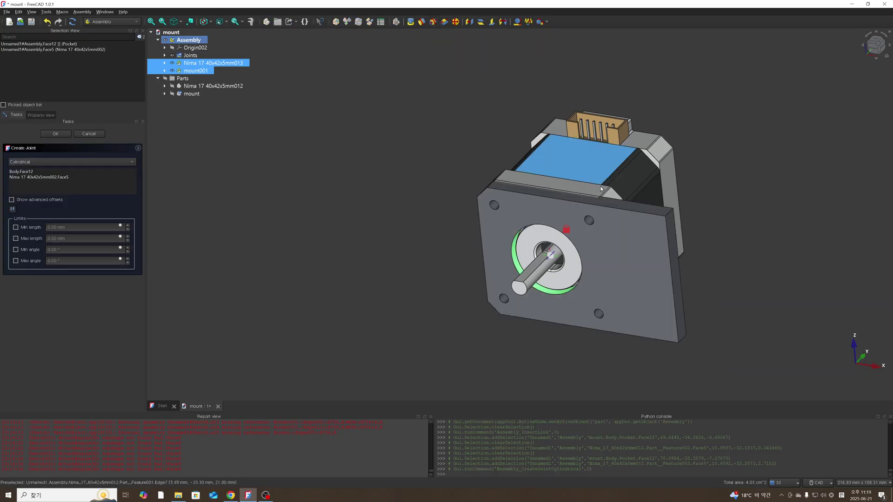
pyautogui.click(55, 134)
# - Move the mount plate freehand off the motor along the shaft and rotate it about the shaft axis
pyautogui.scroll(-3, 461, 242)
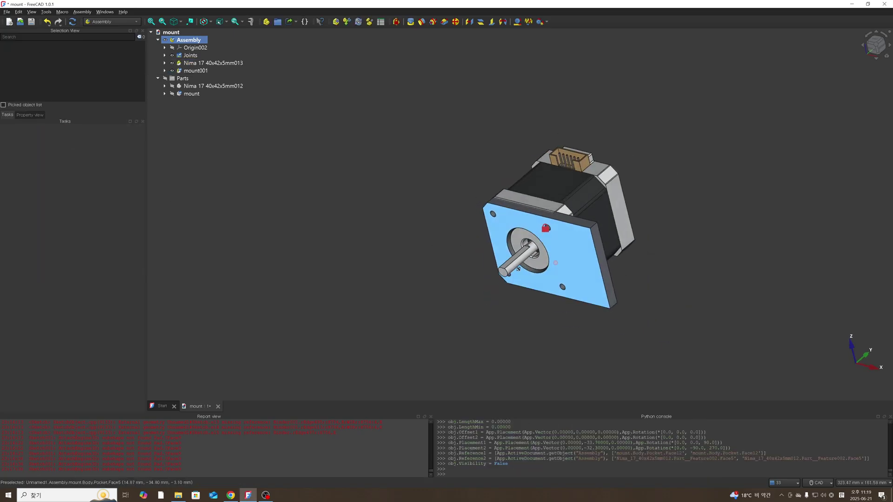
pyautogui.moveTo(518, 268); pyautogui.dragTo(521, 269, button='middle')
pyautogui.moveTo(562, 264); pyautogui.dragTo(489, 312)
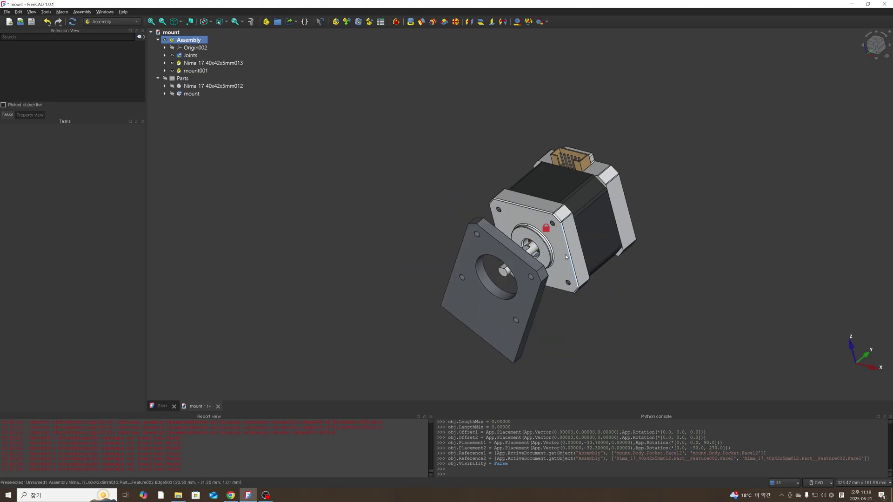
# - Create a Parallel joint between the mount plate's upper edge face and the upper face of the motor's front flange
pyautogui.scroll(2, 566, 256)
pyautogui.scroll(-1, 535, 271)
pyautogui.moveTo(554, 283); pyautogui.dragTo(521, 279, button='middle')
pyautogui.click(493, 240)
pyautogui.keyDown('ctrl'); pyautogui.click(505, 195); pyautogui.keyUp('ctrl')
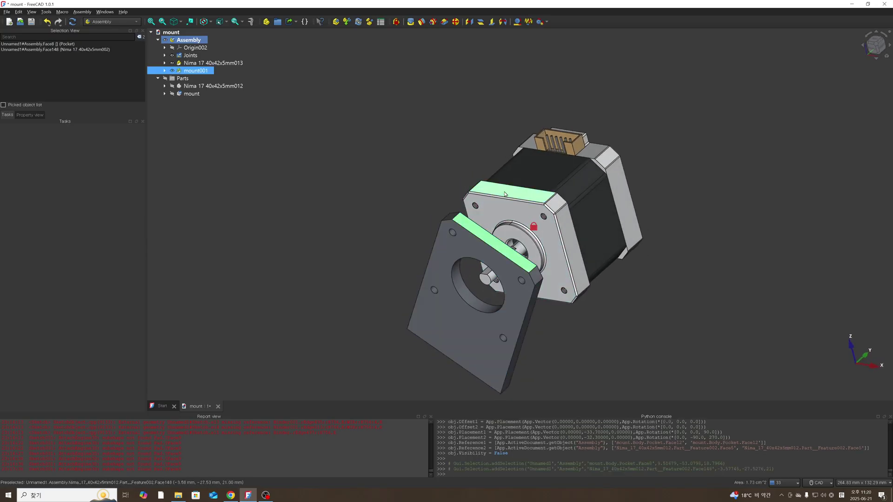
pyautogui.click(478, 22)
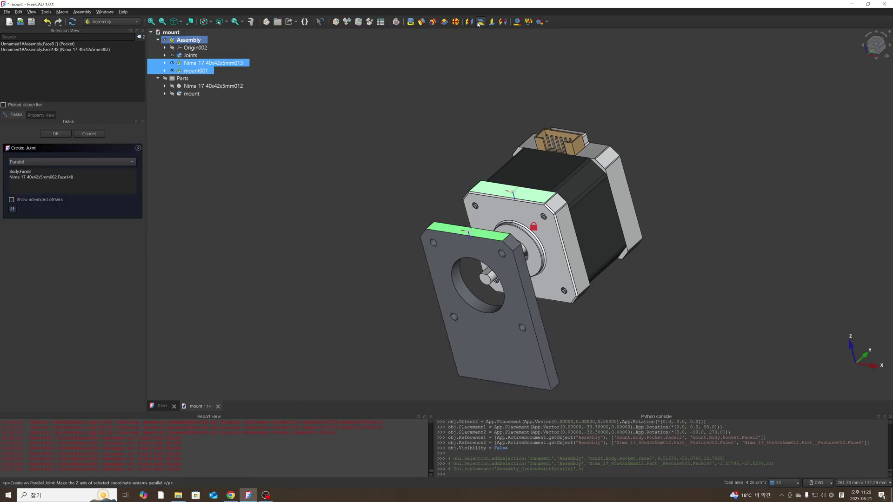
pyautogui.click(70, 134)
# - Try a Fixed joint between the plate's motor-side face and the motor's front face, then cancel it
pyautogui.scroll(2, 522, 304)
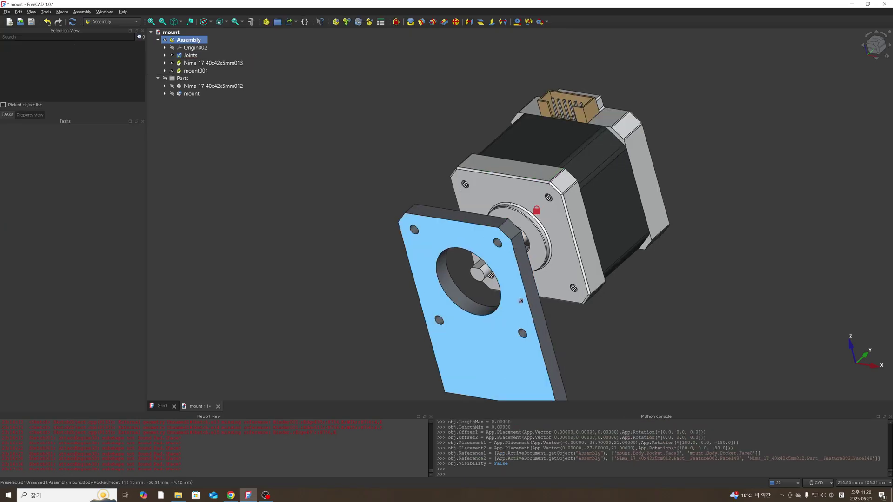
pyautogui.moveTo(521, 301); pyautogui.dragTo(560, 273, button='middle')
pyautogui.scroll(2, 534, 266)
pyautogui.scroll(-2, 534, 266)
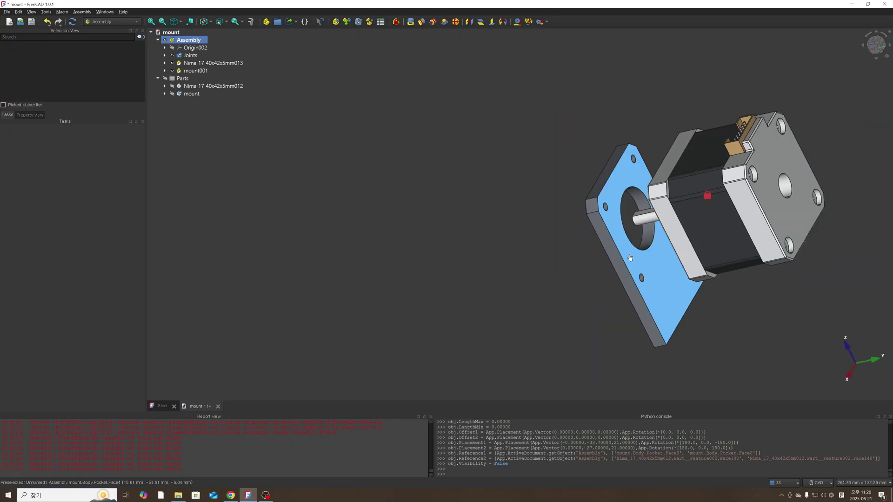
pyautogui.click(630, 258)
pyautogui.moveTo(630, 257); pyautogui.dragTo(456, 292, button='middle')
pyautogui.click(504, 269)
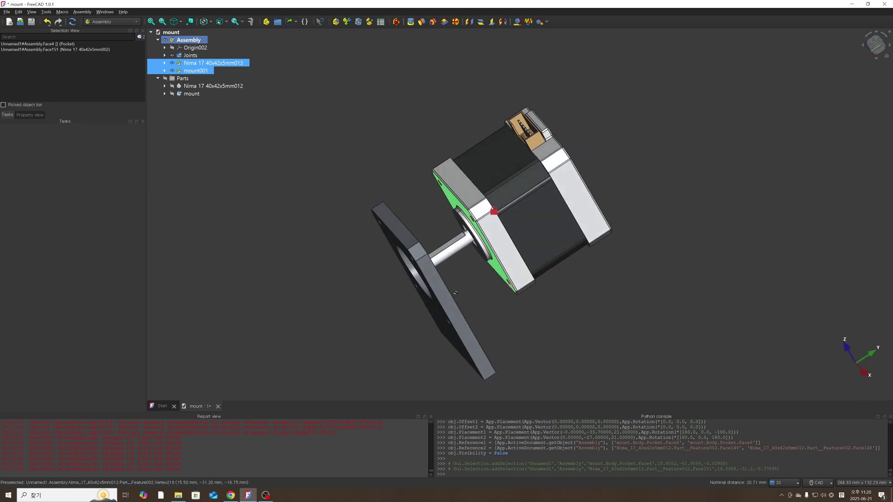
pyautogui.click(411, 22)
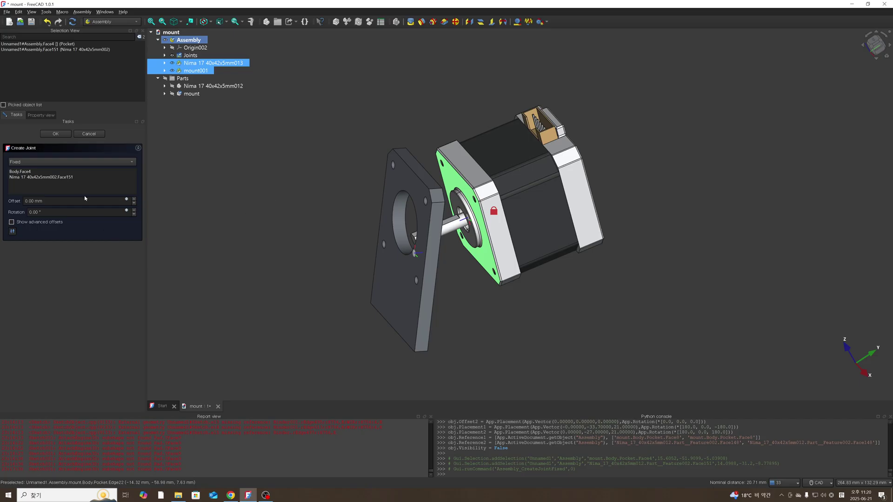
pyautogui.click(39, 162)
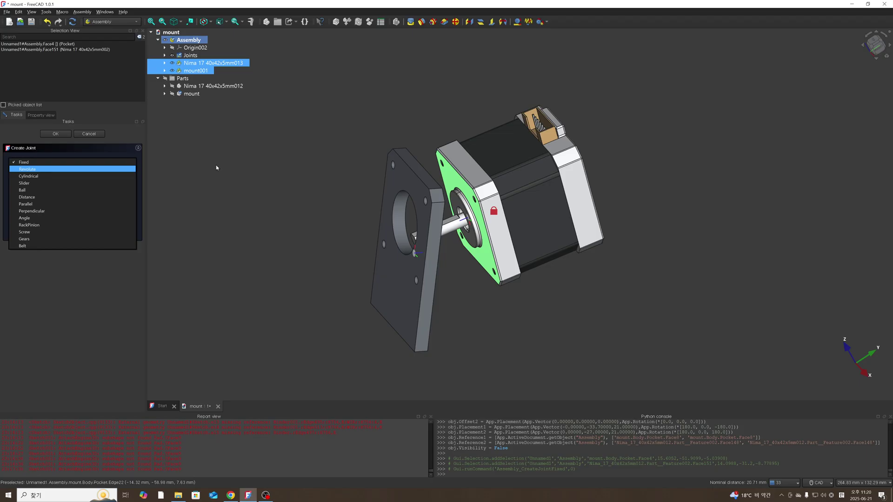
pyautogui.click(83, 162)
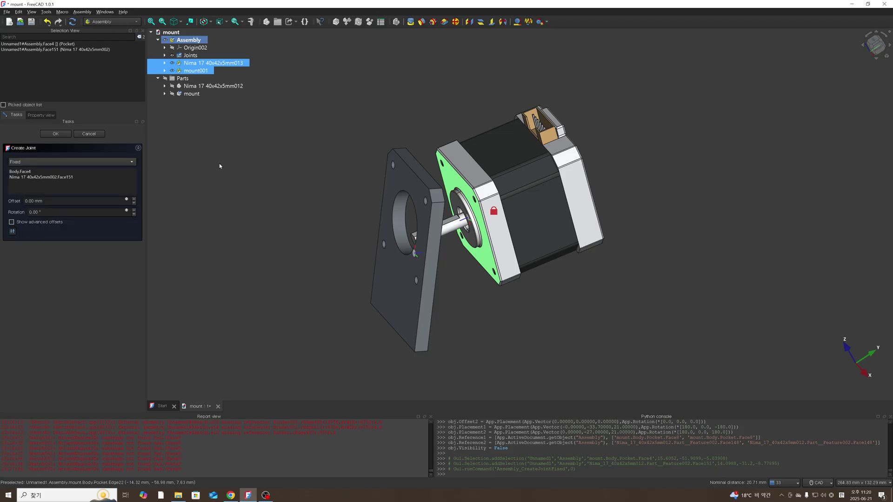
pyautogui.click(219, 166)
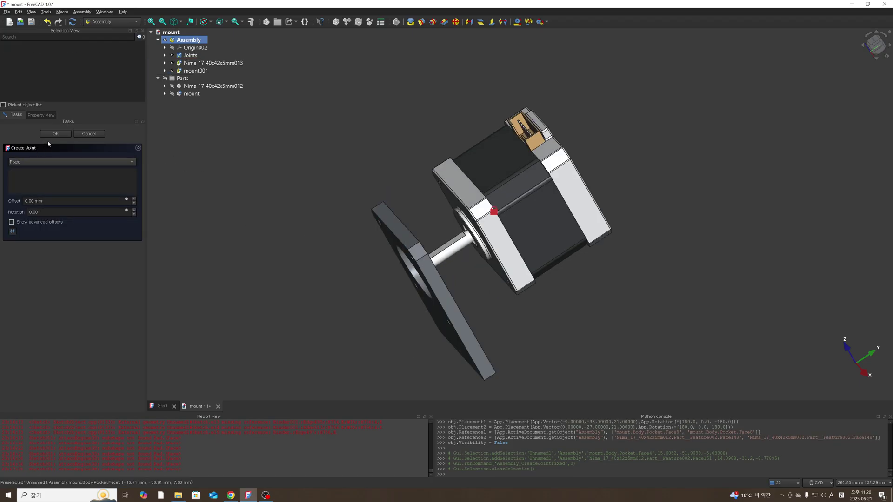
pyautogui.click(88, 134)
# - Try a Fixed joint between the motor-side circular edge of the plate's large hole and the motor's front face
pyautogui.scroll(3, 417, 241)
pyautogui.scroll(-2, 414, 246)
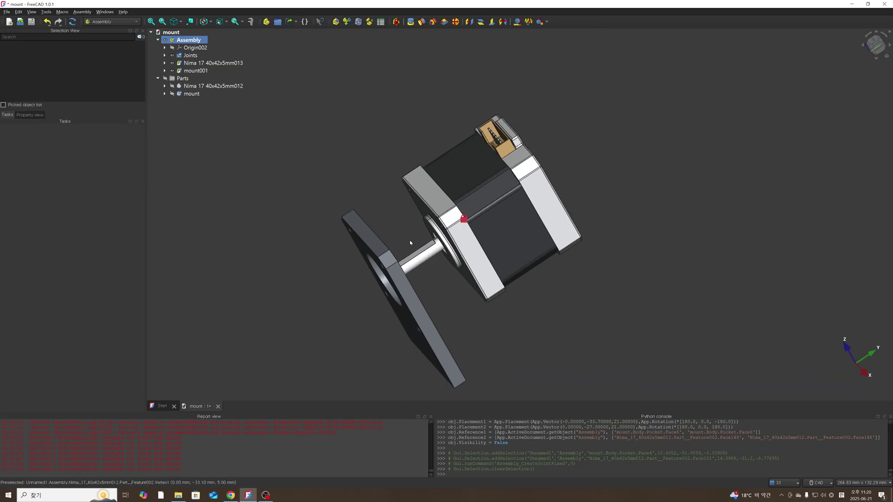
pyautogui.scroll(4, 409, 255)
pyautogui.moveTo(409, 255); pyautogui.dragTo(340, 243, button='middle')
pyautogui.scroll(-4, 339, 243)
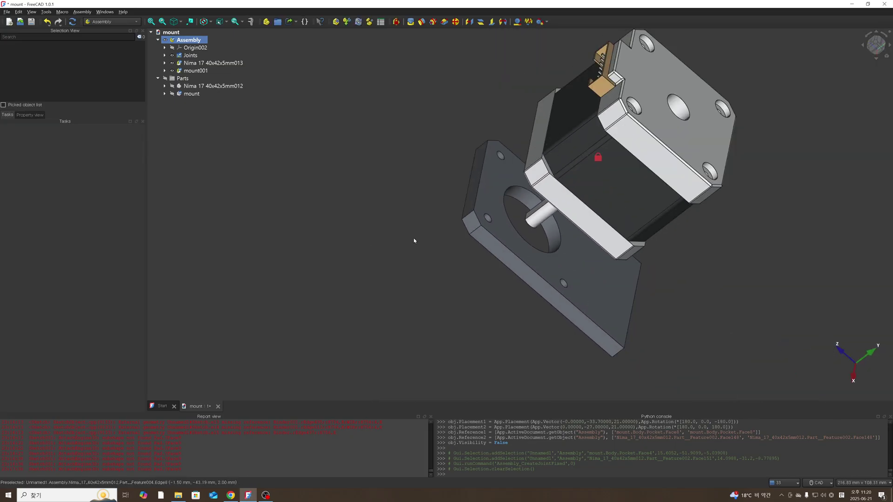
pyautogui.scroll(1, 487, 221)
pyautogui.scroll(3, 487, 222)
pyautogui.moveTo(484, 210); pyautogui.dragTo(559, 208, button='middle')
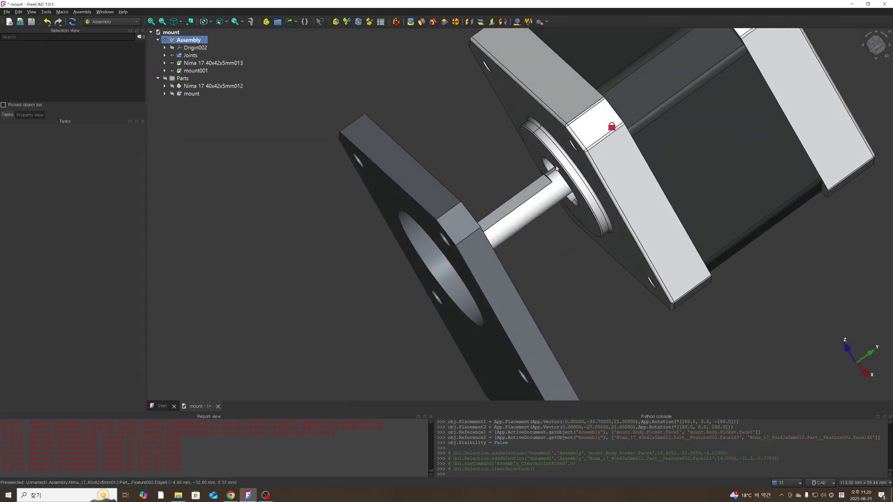
pyautogui.moveTo(480, 237); pyautogui.dragTo(398, 249, button='middle')
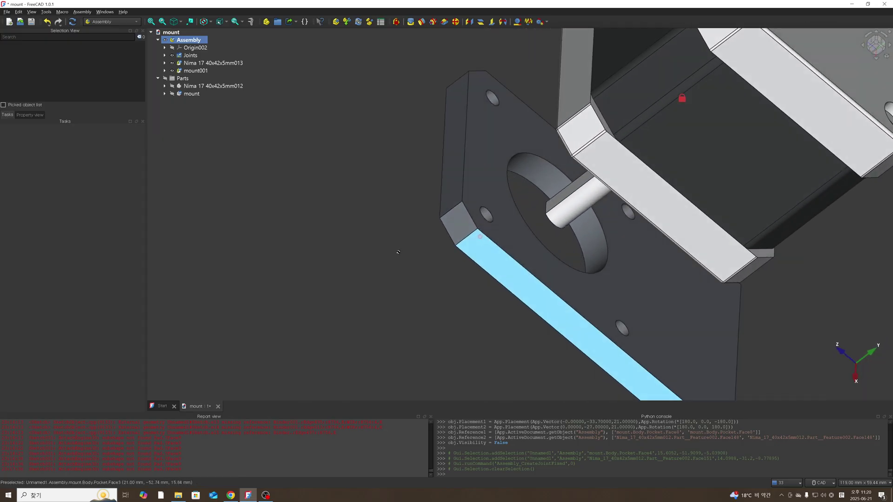
pyautogui.click(563, 266)
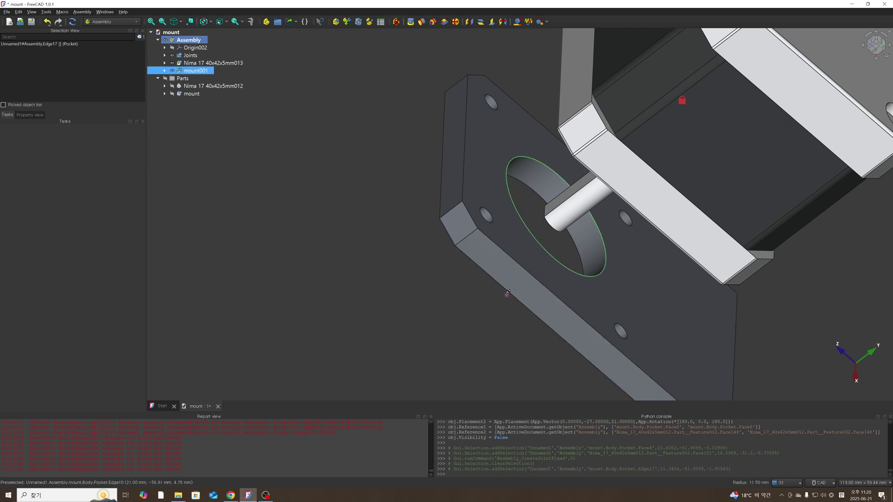
pyautogui.moveTo(507, 295); pyautogui.dragTo(612, 247, button='middle')
pyautogui.scroll(-6, 612, 246)
pyautogui.scroll(5, 538, 302)
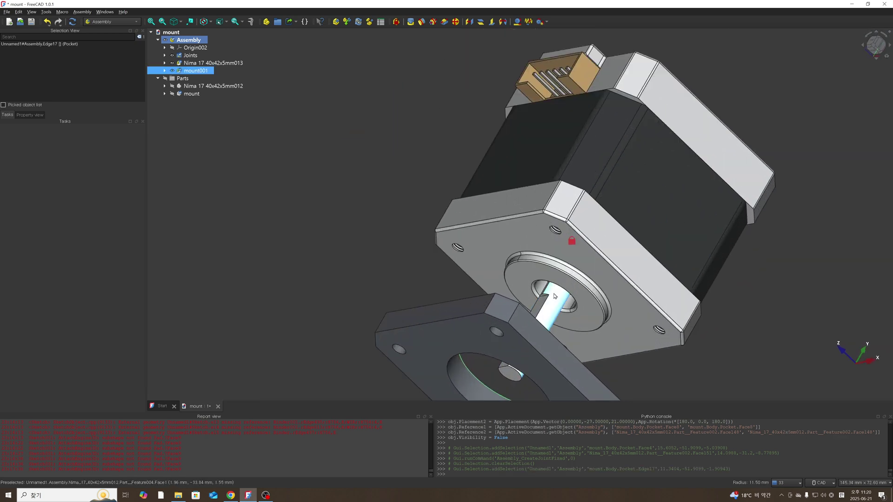
pyautogui.keyDown('ctrl'); pyautogui.click(578, 261); pyautogui.keyUp('ctrl')
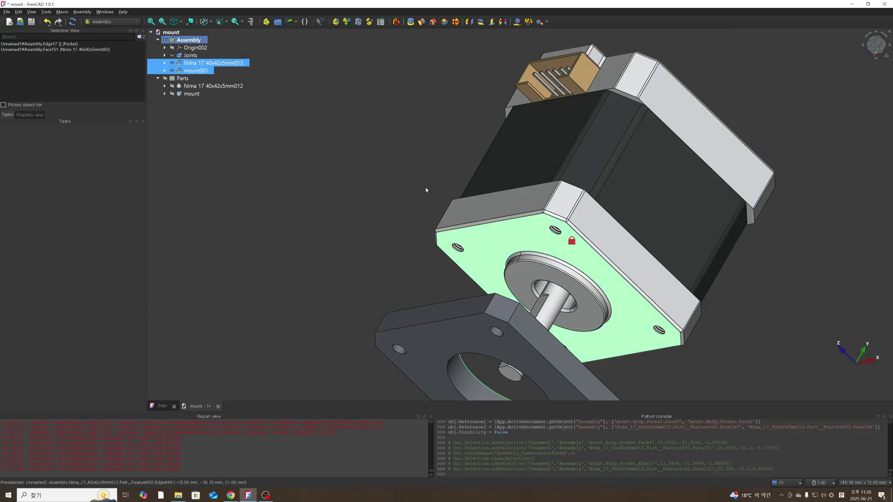
pyautogui.click(410, 22)
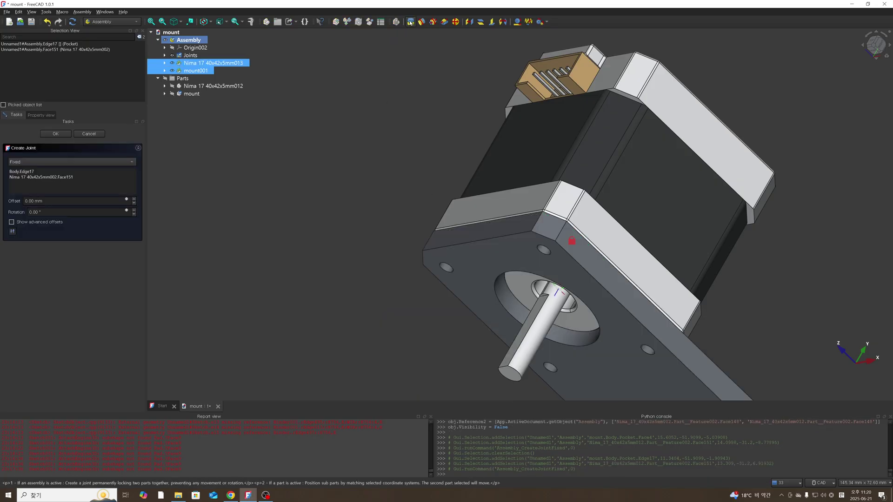
pyautogui.scroll(-4, 474, 192)
pyautogui.moveTo(441, 258); pyautogui.dragTo(354, 261, button='middle')
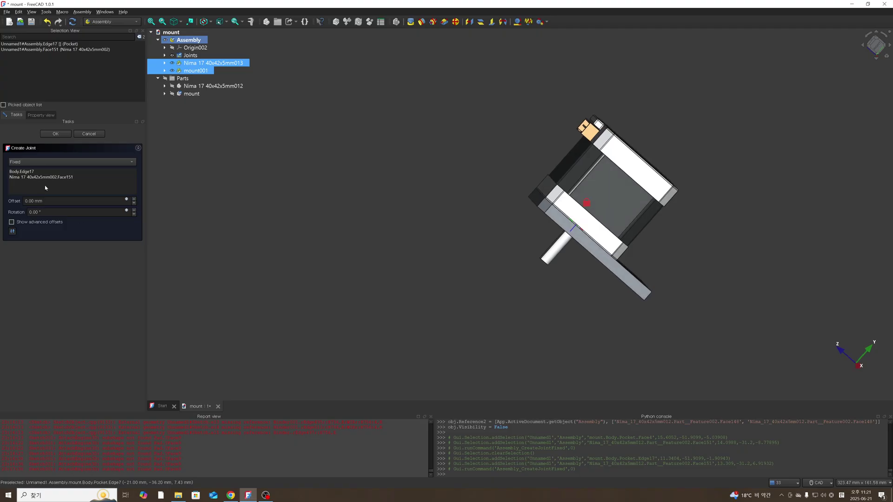
pyautogui.click(55, 134)
# - Undo the Fixed joint between the mount plate and the motor
pyautogui.scroll(3, 534, 204)
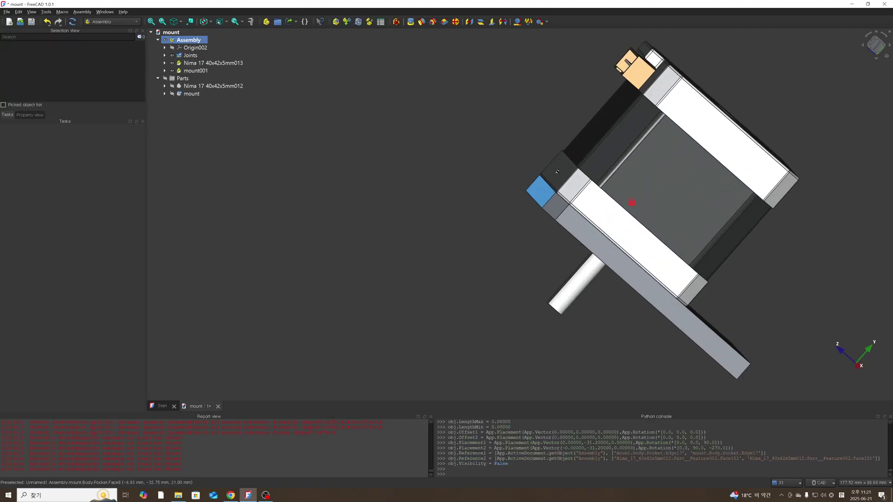
pyautogui.moveTo(545, 180); pyautogui.dragTo(576, 267, button='middle')
pyautogui.hotkey('ctrl', 'z')
# - Try a Distance joint between the motor's front face and the mount plate's motor-side face
pyautogui.click(604, 236)
pyautogui.click(571, 272)
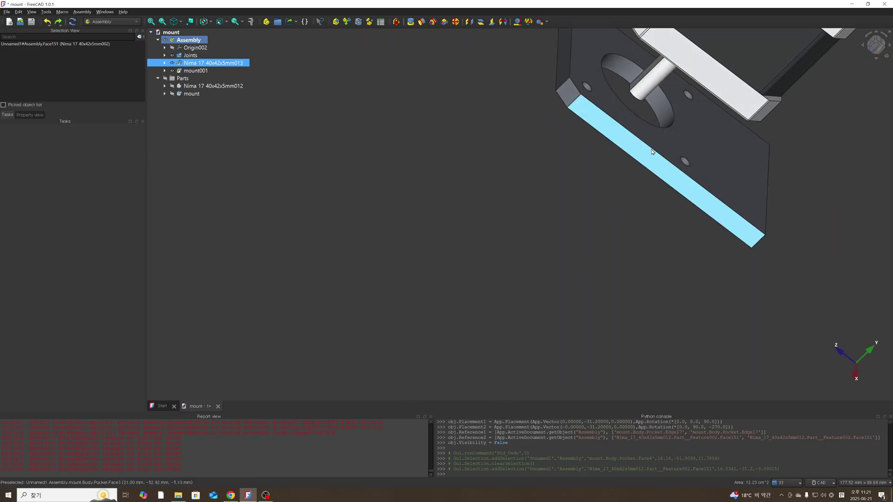
pyautogui.click(600, 105)
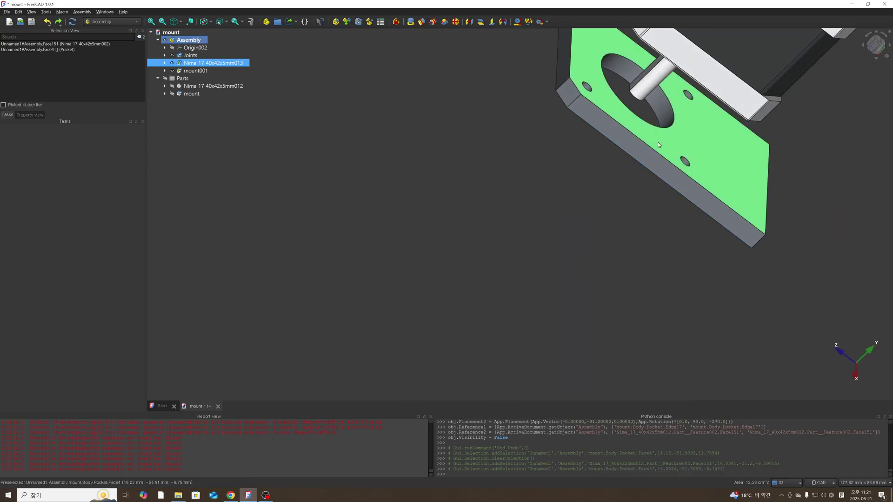
pyautogui.click(466, 22)
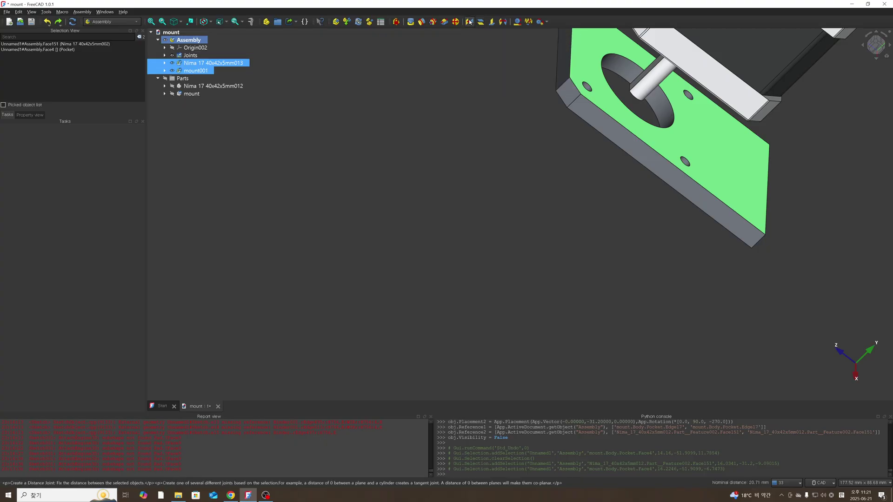
pyautogui.scroll(-5, 480, 219)
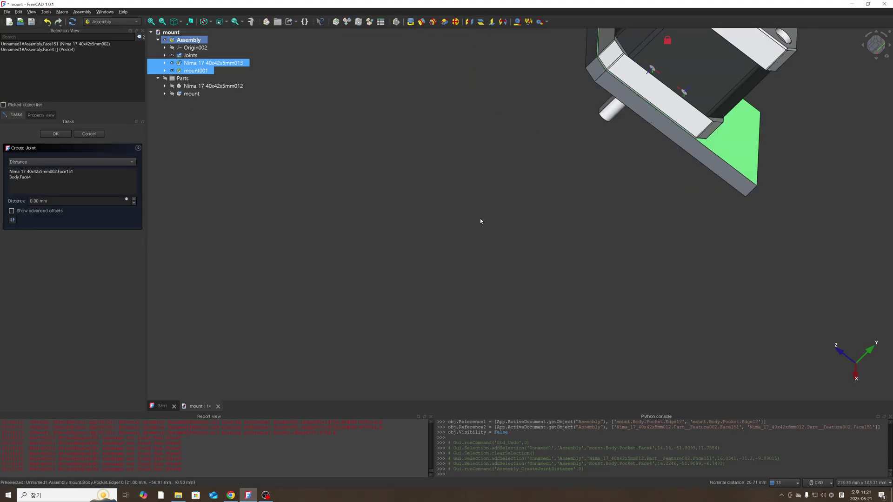
pyautogui.scroll(3, 605, 143)
pyautogui.moveTo(604, 143); pyautogui.dragTo(521, 181, button='middle')
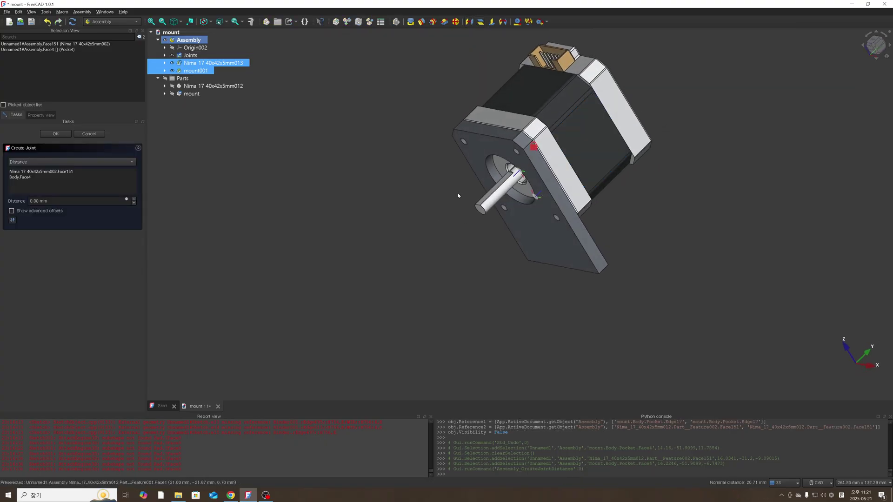
# - Set the joint distance to 0 mm, accept the Distance joint and undo it
pyautogui.doubleClick(80, 199)
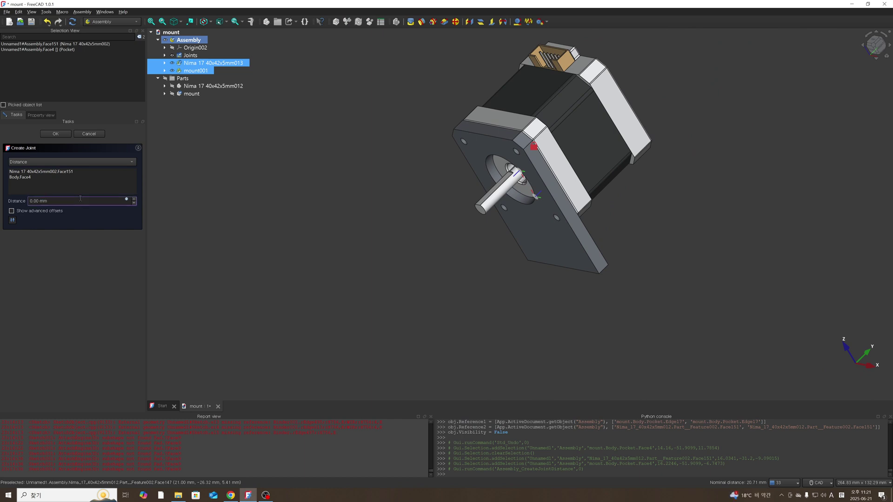
pyautogui.tripleClick(80, 198)
pyautogui.scroll(12, 80, 199)
pyautogui.scroll(-5, 80, 198)
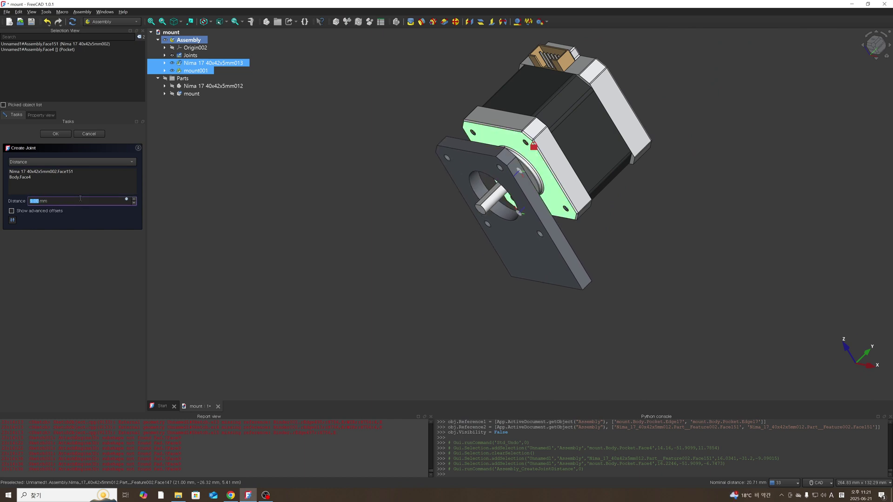
pyautogui.write('0')
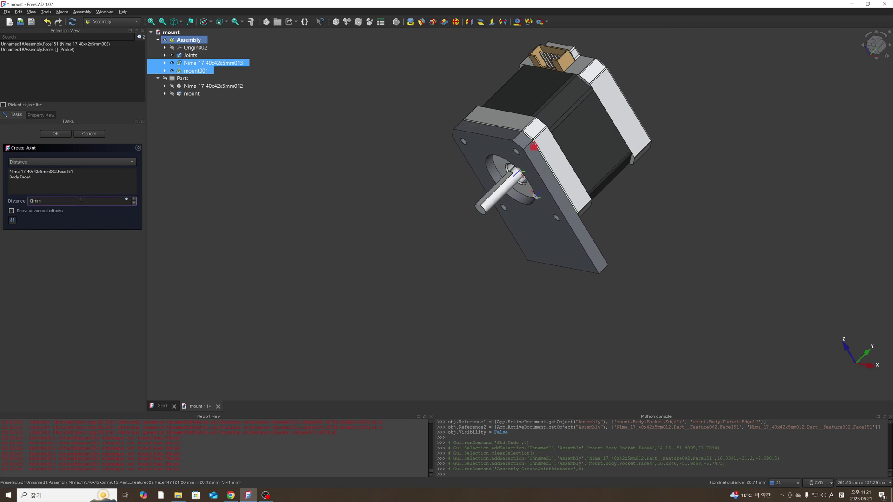
pyautogui.click(62, 135)
pyautogui.hotkey('ctrl', 'z')
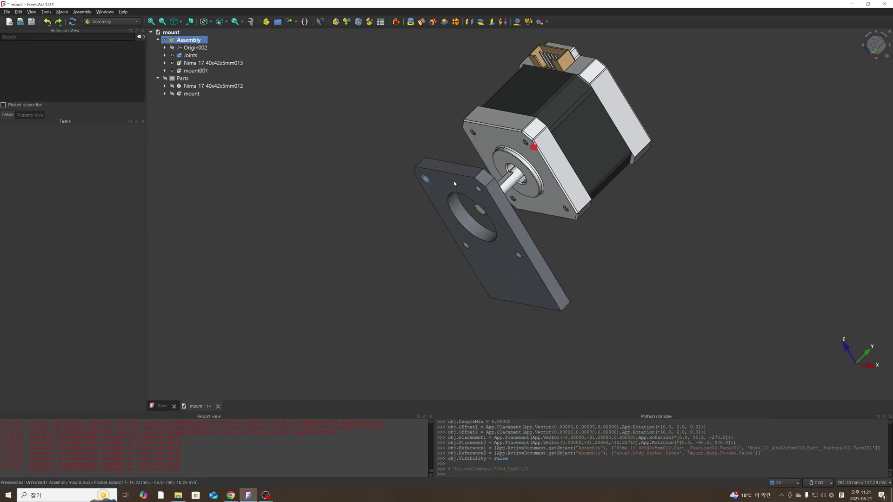
# - Try a Fixed joint between the mount plate's motor-side face and the motor's front face
pyautogui.moveTo(453, 180); pyautogui.dragTo(601, 243, button='middle')
pyautogui.click(606, 234)
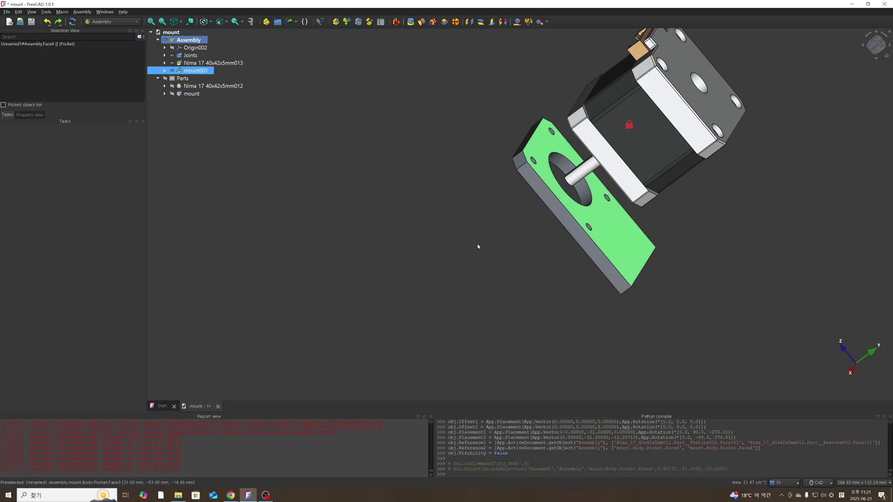
pyautogui.moveTo(477, 243); pyautogui.dragTo(574, 242, button='middle')
pyautogui.keyDown('ctrl'); pyautogui.click(503, 246); pyautogui.keyUp('ctrl')
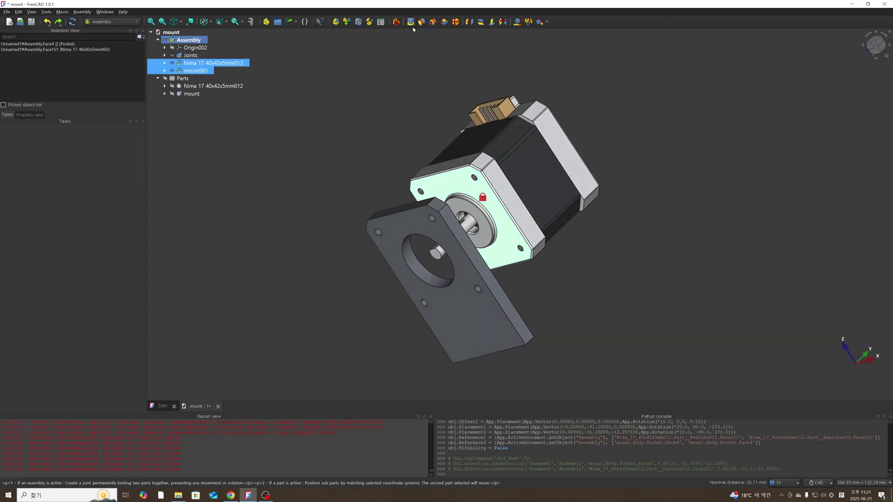
pyautogui.press('j')
pyautogui.moveTo(521, 243); pyautogui.dragTo(389, 231, button='middle')
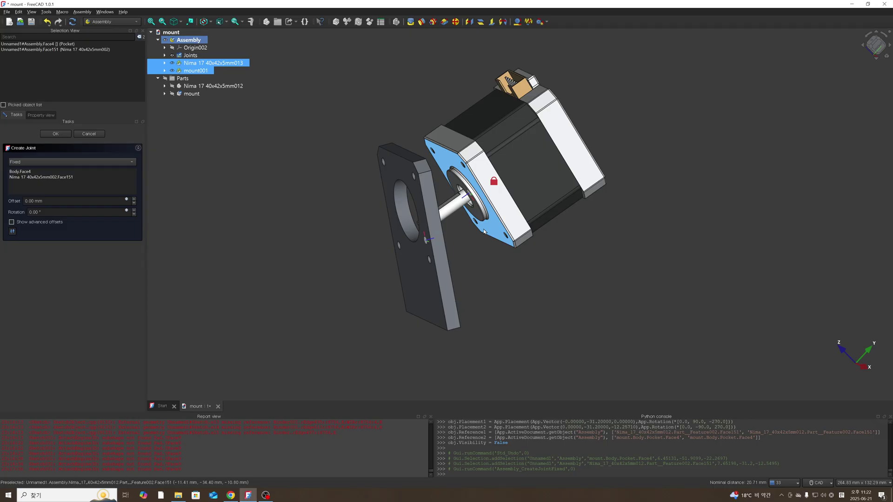
pyautogui.moveTo(496, 255); pyautogui.dragTo(503, 211, button='middle')
pyautogui.scroll(-2, 455, 248)
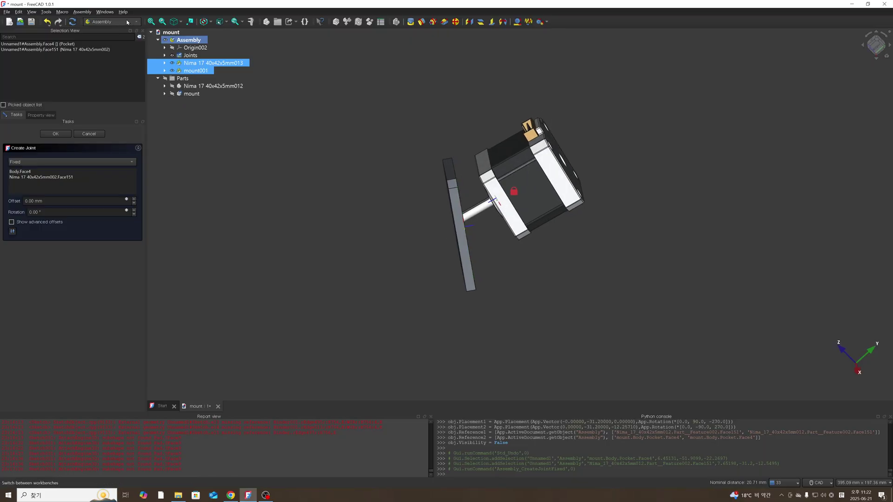
# - Clear the selected faces and cancel the Fixed joint
pyautogui.click(266, 124)
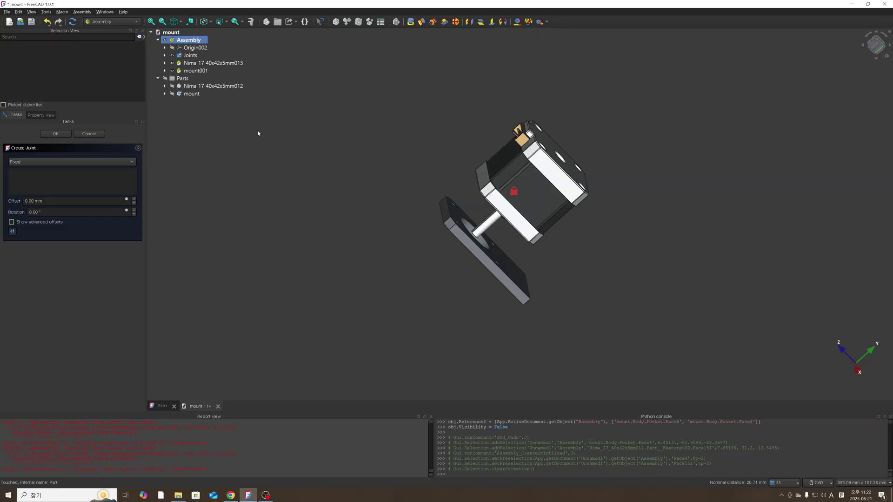
pyautogui.click(113, 22)
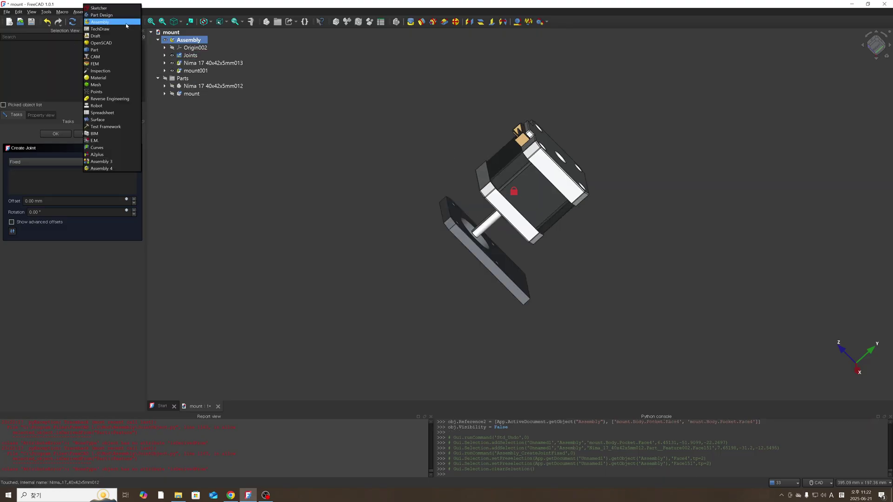
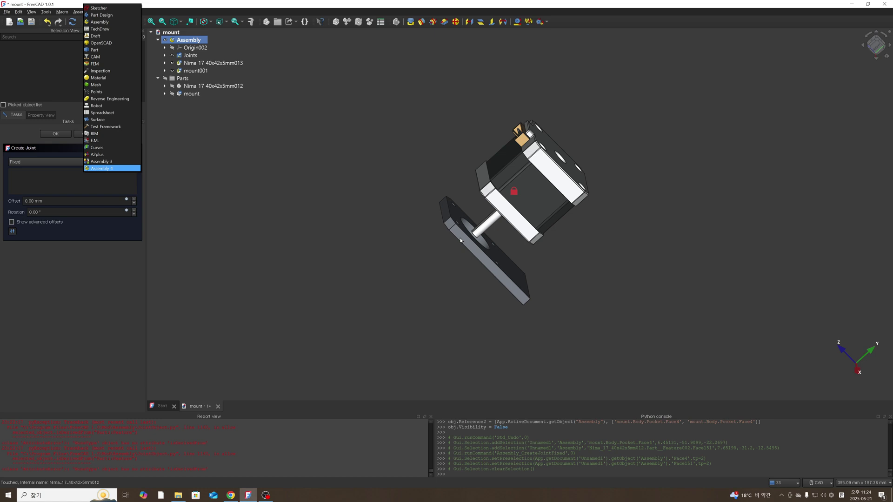
pyautogui.click(363, 191)
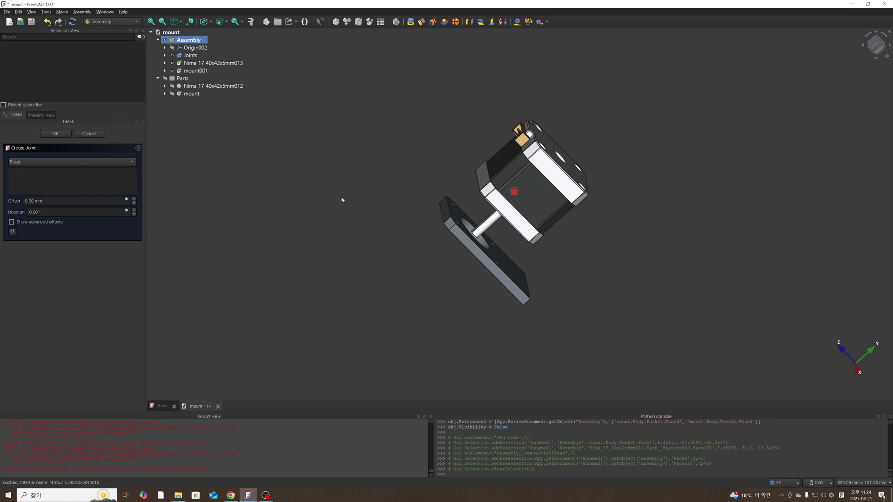
pyautogui.scroll(2, 450, 191)
pyautogui.moveTo(451, 191); pyautogui.dragTo(456, 165, button='middle')
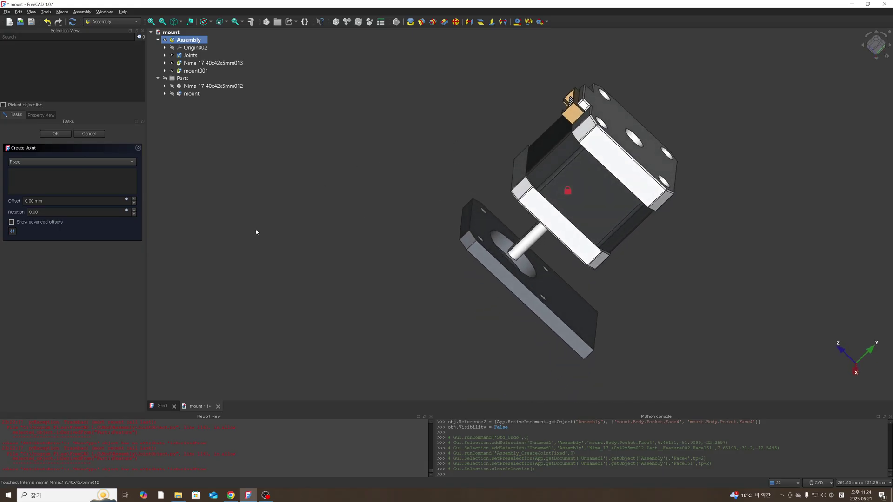
pyautogui.click(85, 136)
pyautogui.scroll(3, 476, 242)
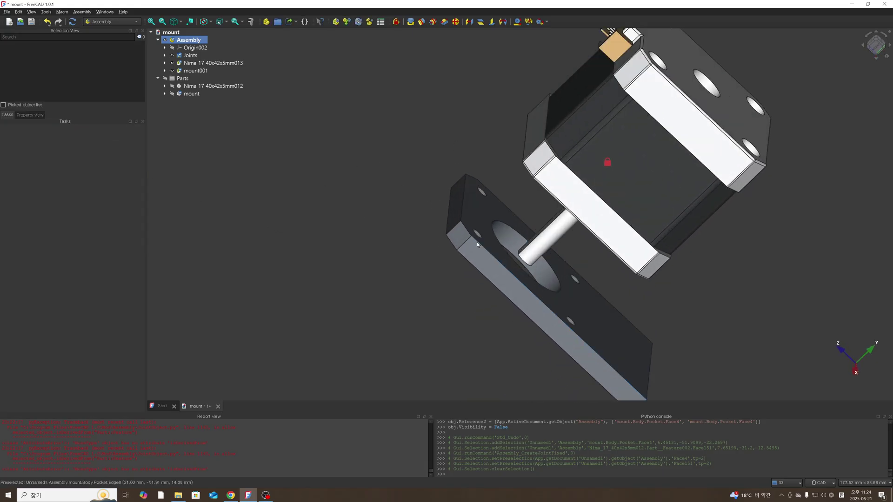
pyautogui.click(473, 218)
pyautogui.moveTo(485, 208); pyautogui.dragTo(589, 131, button='middle')
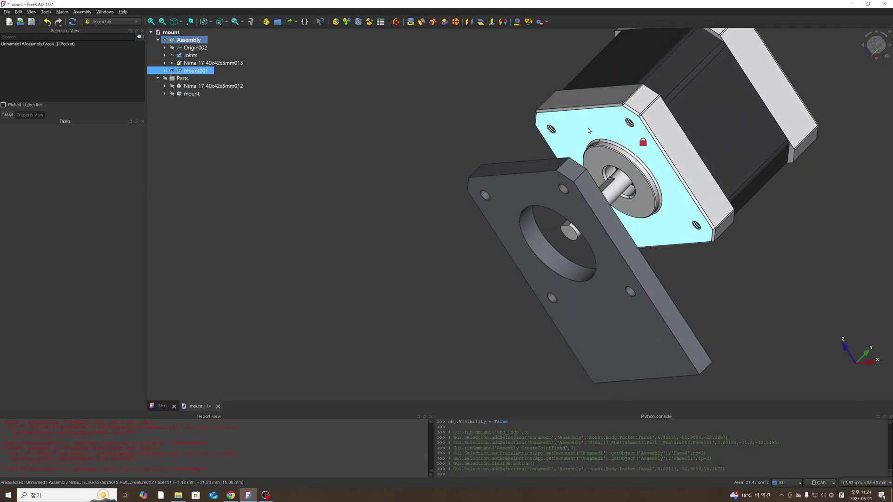
pyautogui.click(589, 131)
pyautogui.click(510, 142)
# - Create a Distance joint of 0 mm between the mount plate's motor-side face and the motor's front face
pyautogui.moveTo(522, 140); pyautogui.dragTo(495, 182, button='middle')
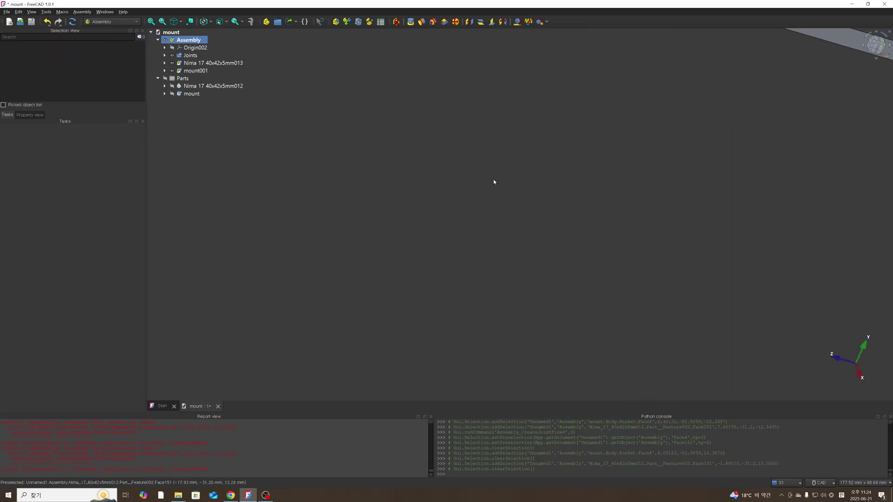
pyautogui.scroll(-4, 521, 180)
pyautogui.click(672, 88)
pyautogui.moveTo(567, 101); pyautogui.dragTo(655, 91, button='middle')
pyautogui.click(600, 115)
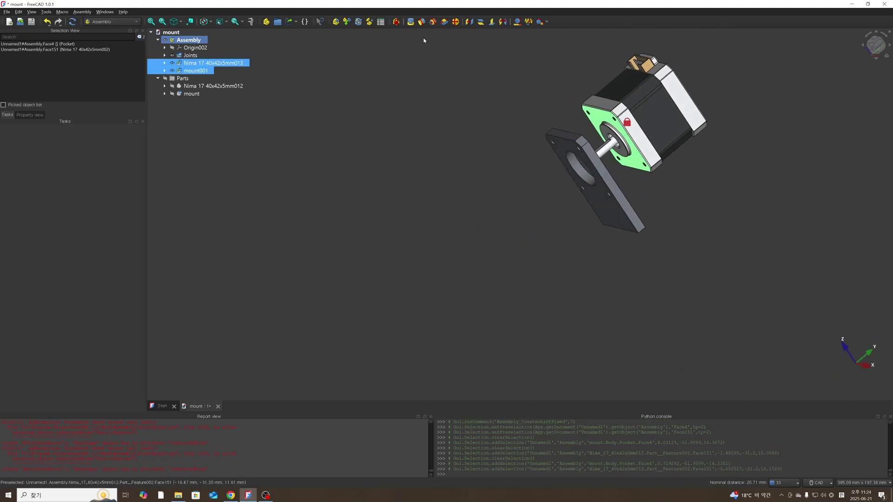
pyautogui.click(469, 24)
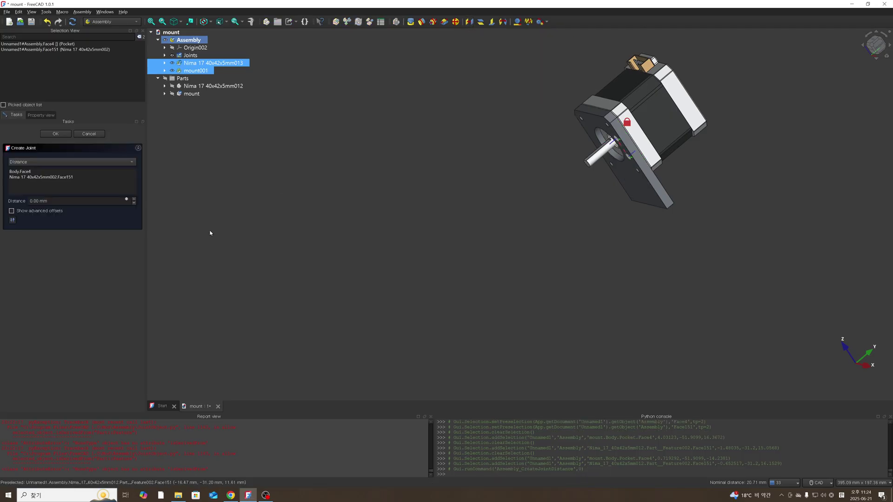
pyautogui.click(57, 137)
# - Examine the mount plate on the motor from the front and sides, checking the fit of its holes and large opening
pyautogui.scroll(3, 749, 127)
pyautogui.moveTo(585, 173); pyautogui.dragTo(562, 225, button='middle')
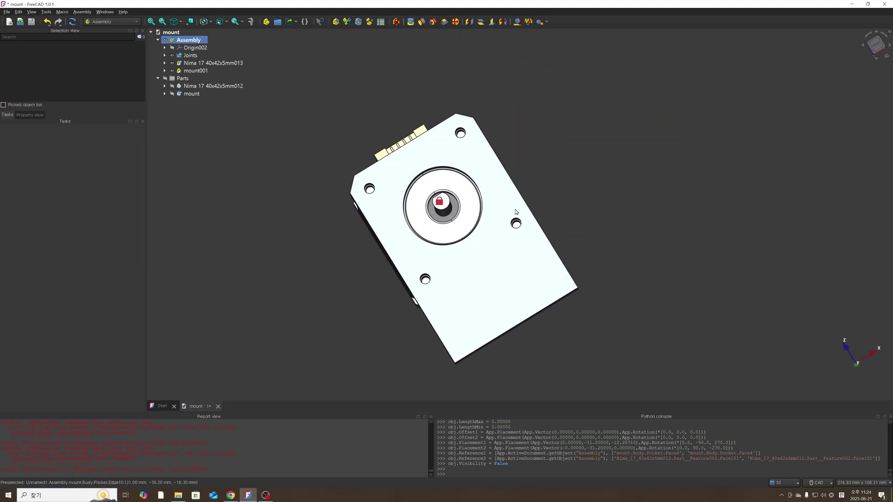
pyautogui.scroll(-2, 533, 244)
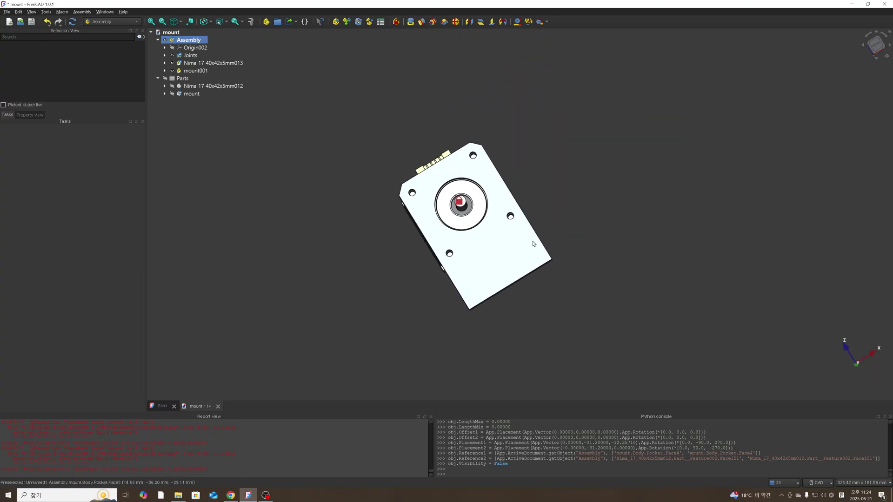
pyautogui.moveTo(533, 243); pyautogui.dragTo(368, 276, button='middle')
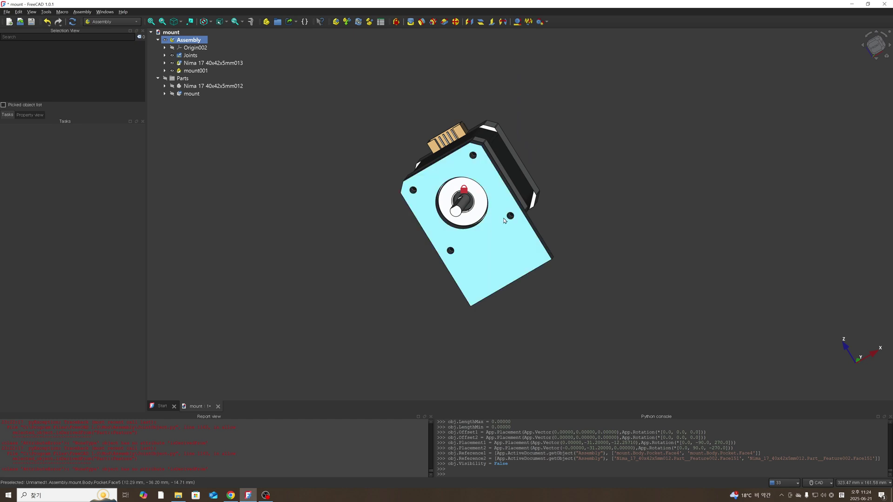
pyautogui.scroll(2, 433, 237)
pyautogui.moveTo(374, 180); pyautogui.dragTo(495, 174, button='middle')
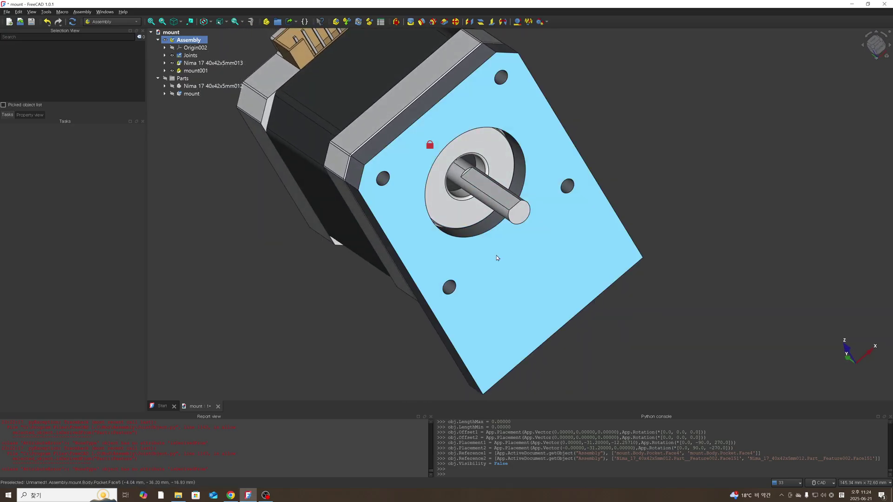
pyautogui.moveTo(487, 238); pyautogui.dragTo(410, 144, button='middle')
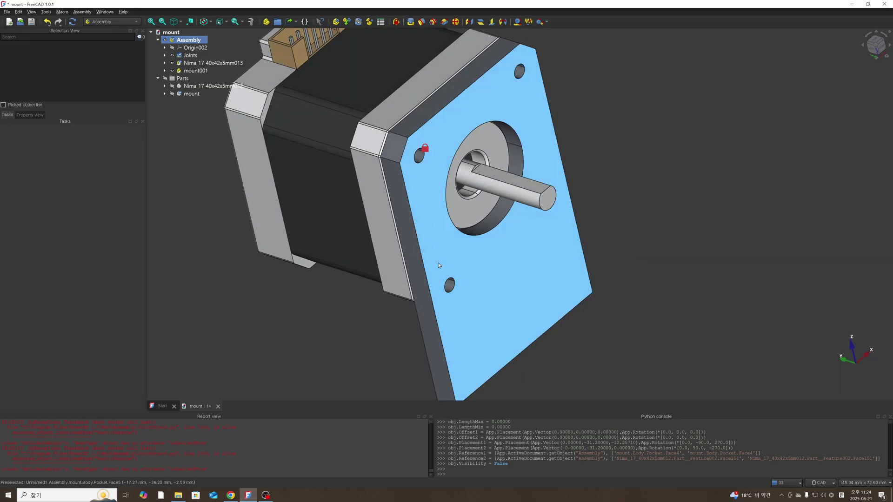
pyautogui.moveTo(542, 289); pyautogui.dragTo(418, 270, button='middle')
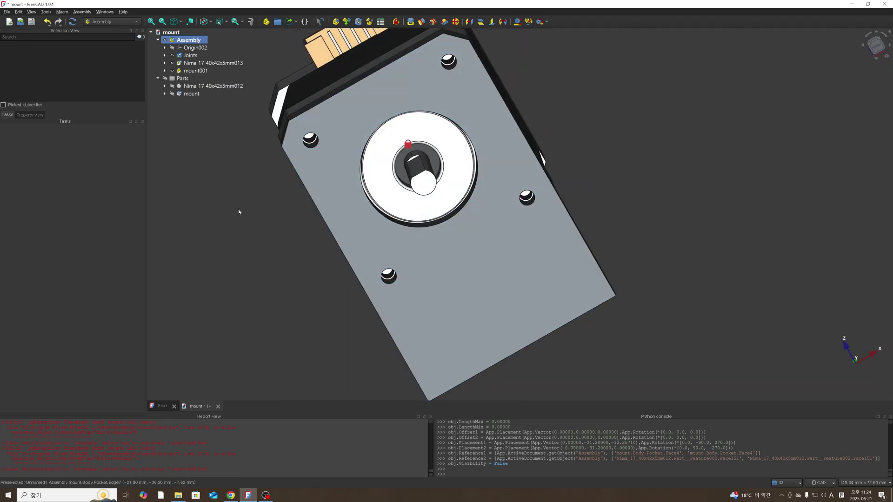
# - Hide the Assembly and show the Parts group with the original parts
pyautogui.click(189, 42)
pyautogui.press('space')
pyautogui.click(228, 156)
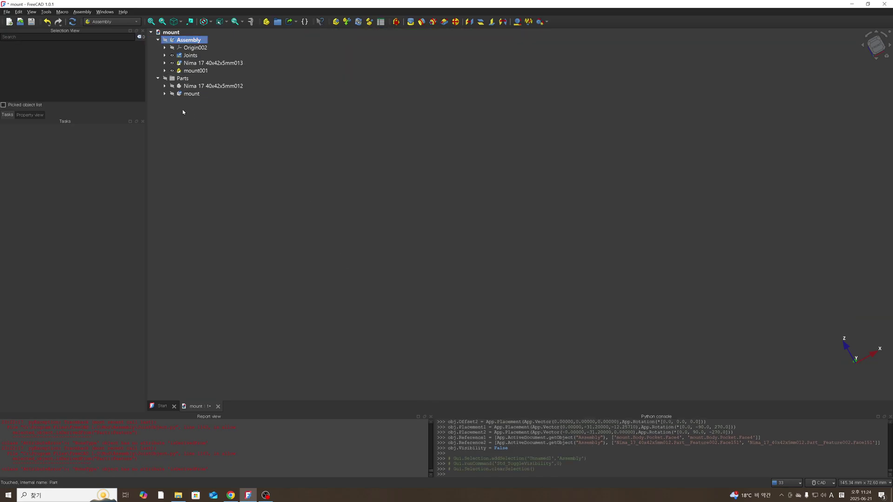
pyautogui.click(182, 78)
pyautogui.press('space')
pyautogui.click(275, 166)
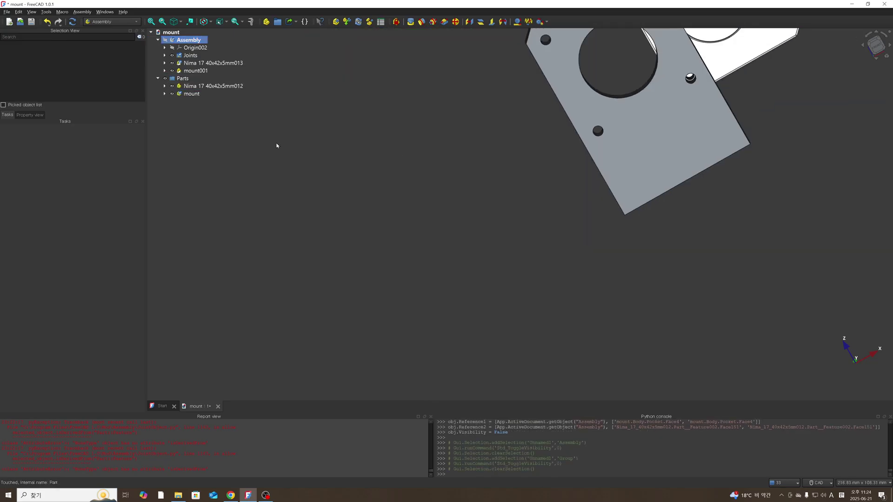
# - Hide the original Nima 17 motor in the Parts group to isolate the mount plate
pyautogui.click(213, 86)
pyautogui.press('space')
pyautogui.click(408, 149)
pyautogui.scroll(2, 540, 145)
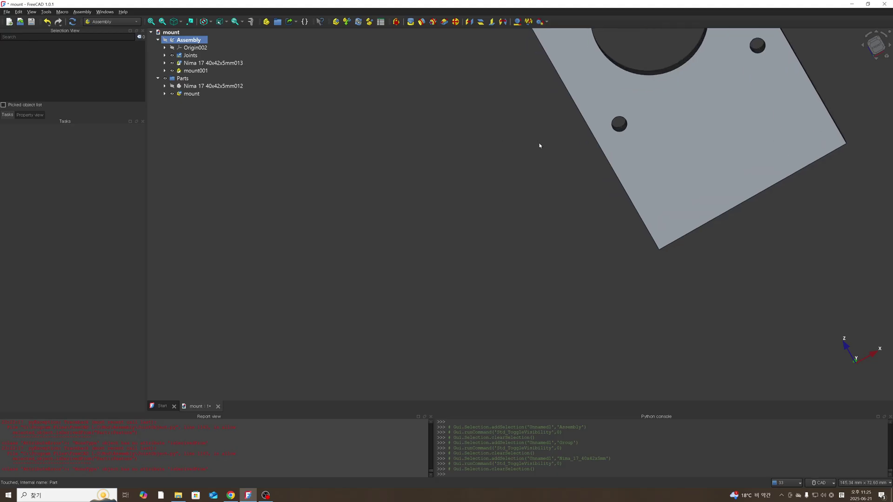
pyautogui.scroll(-3, 544, 141)
pyautogui.moveTo(594, 119); pyautogui.dragTo(643, 107, button='middle')
pyautogui.scroll(-3, 640, 112)
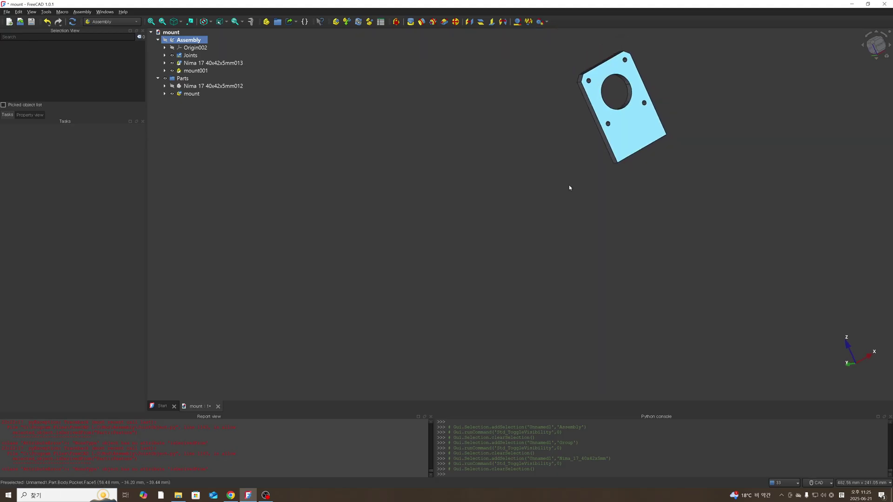
# - Expand the original mount part in the model tree to show its Body and features
pyautogui.click(165, 94)
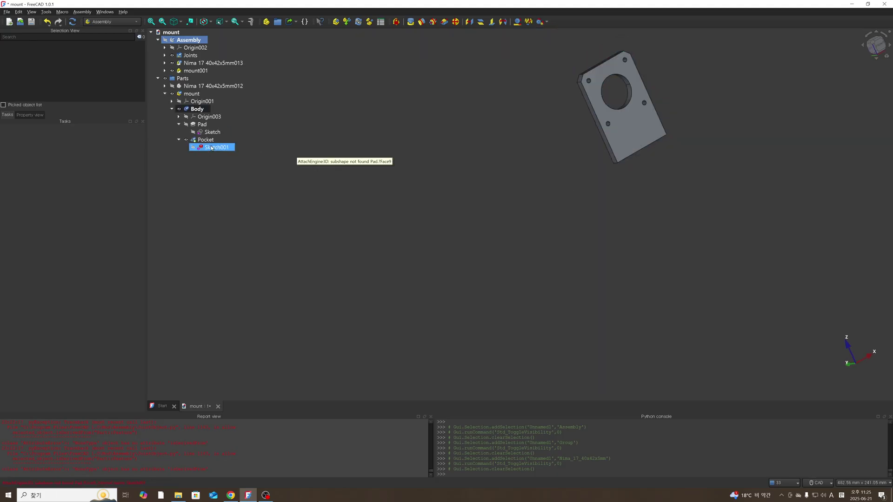
pyautogui.click(194, 109)
pyautogui.rightClick(194, 113)
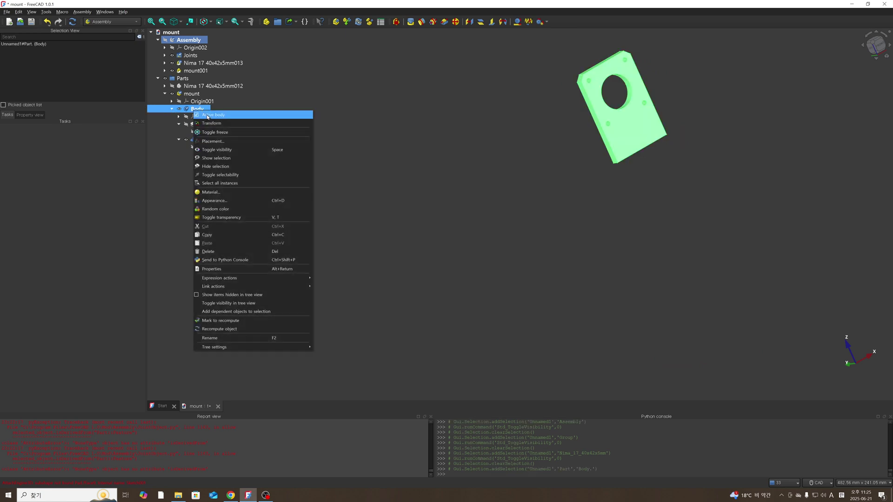
pyautogui.click(445, 154)
pyautogui.click(444, 155)
# - Switch to the Part Design workbench and create a new sketch on the mount plate's large front face
pyautogui.scroll(5, 581, 113)
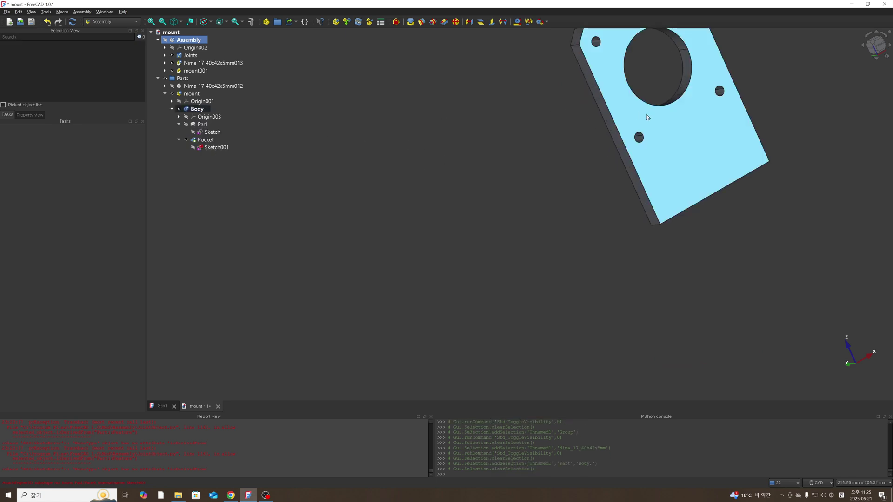
pyautogui.scroll(-5, 714, 86)
pyautogui.scroll(4, 683, 114)
pyautogui.click(634, 175)
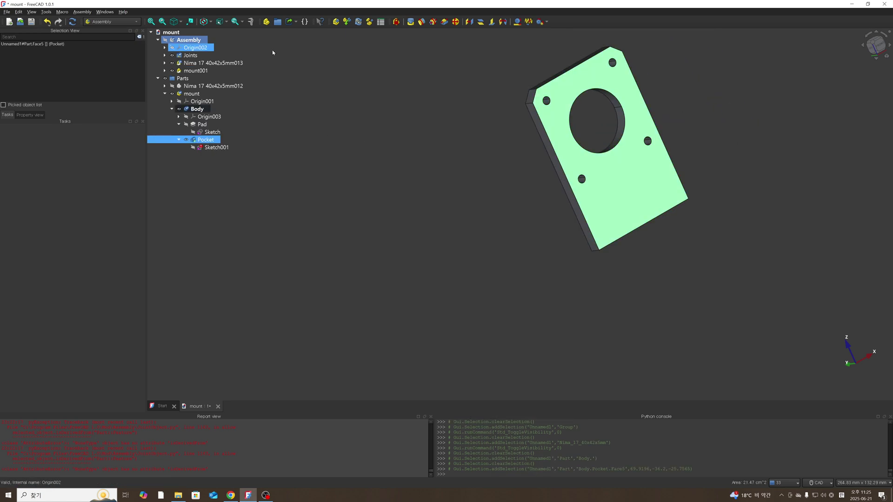
pyautogui.click(136, 21)
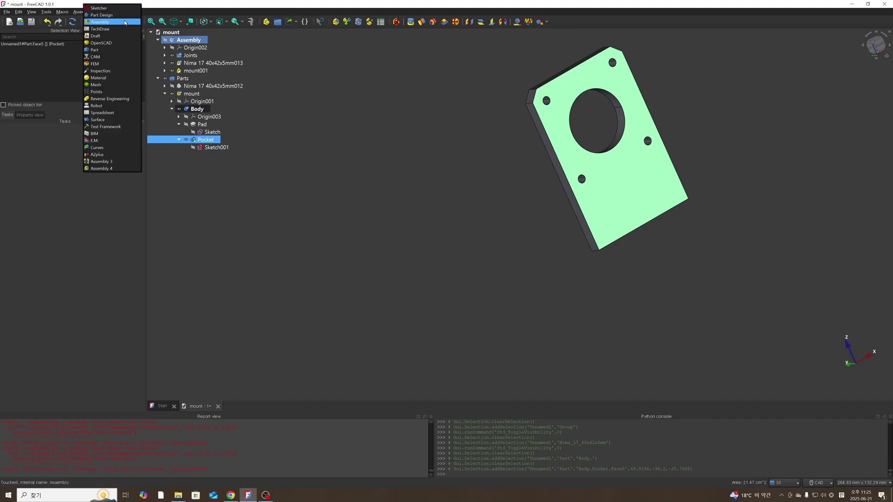
pyautogui.click(117, 15)
pyautogui.click(437, 145)
pyautogui.click(642, 185)
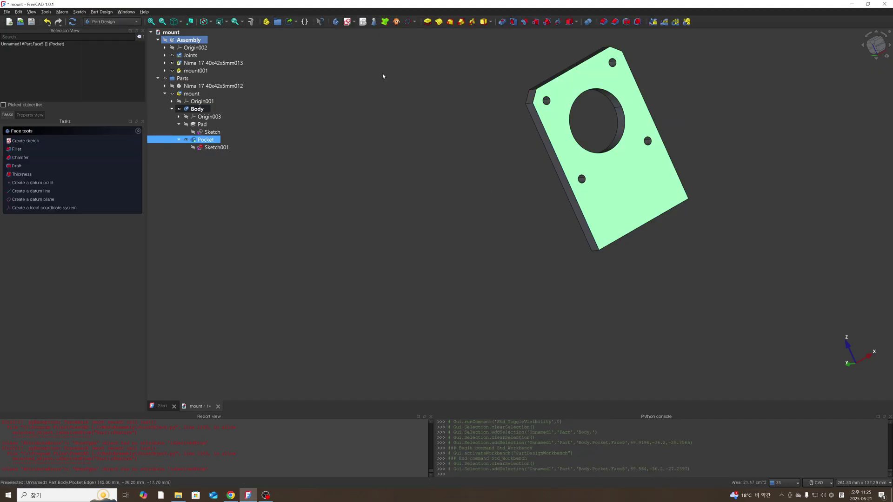
pyautogui.click(347, 22)
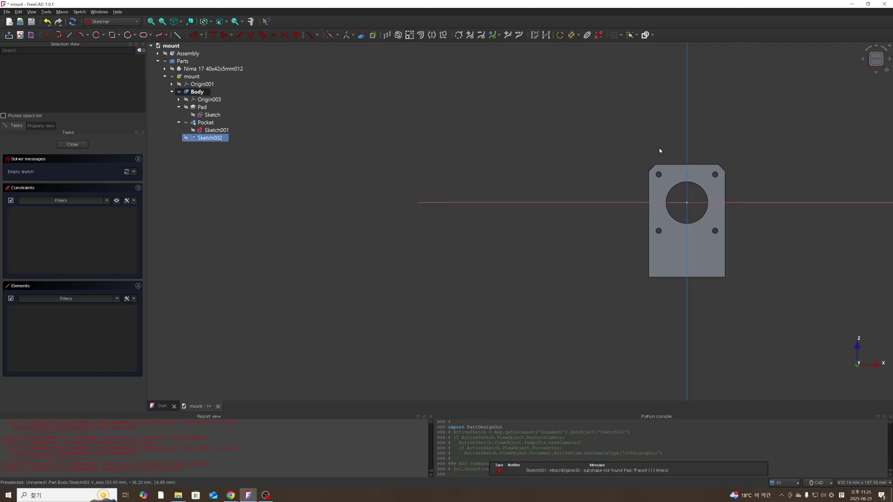
# - Project the edges of the four small screw holes into the sketch as external geometry
pyautogui.scroll(-3, 728, 203)
pyautogui.scroll(5, 766, 217)
pyautogui.scroll(3, 719, 198)
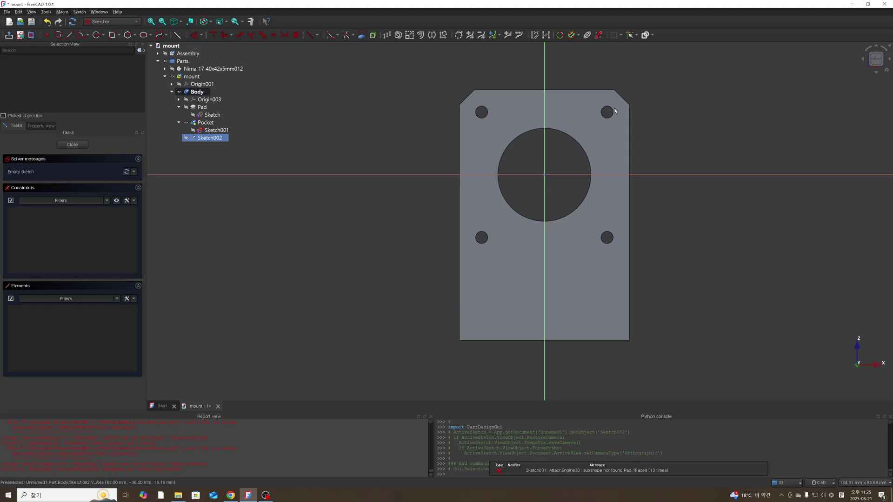
pyautogui.click(96, 34)
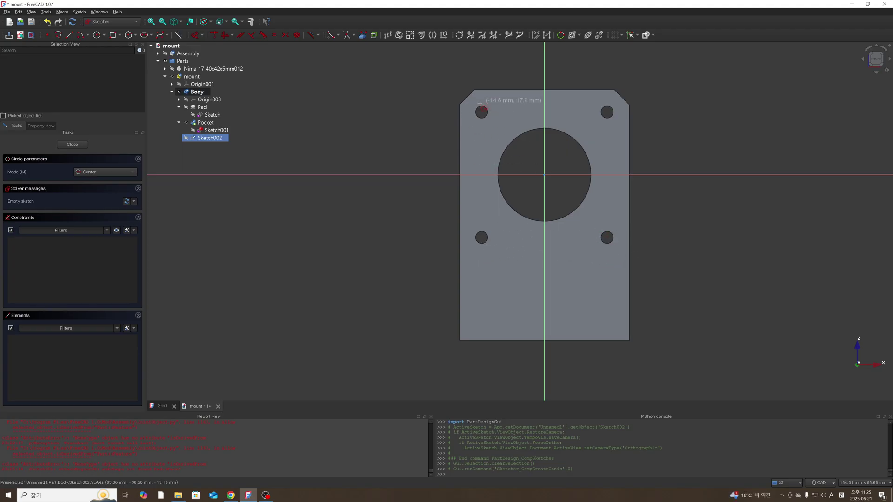
pyautogui.press('Escape')
pyautogui.click(363, 35)
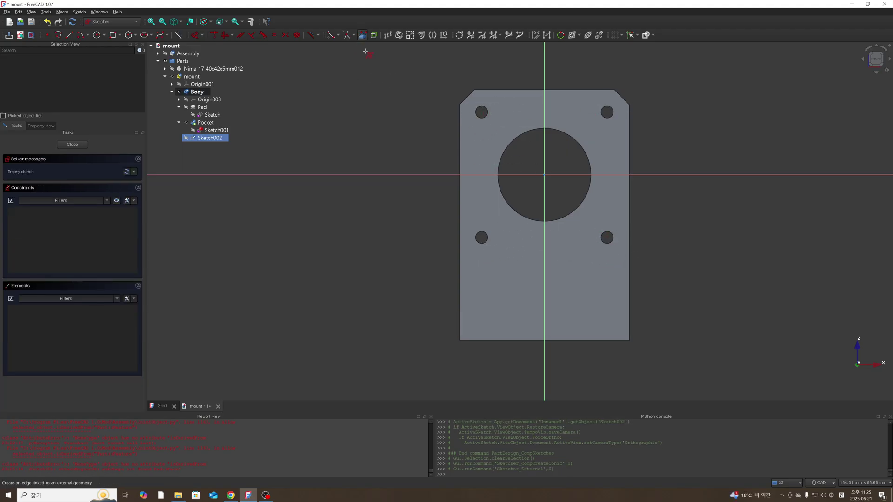
pyautogui.click(487, 116)
pyautogui.click(606, 114)
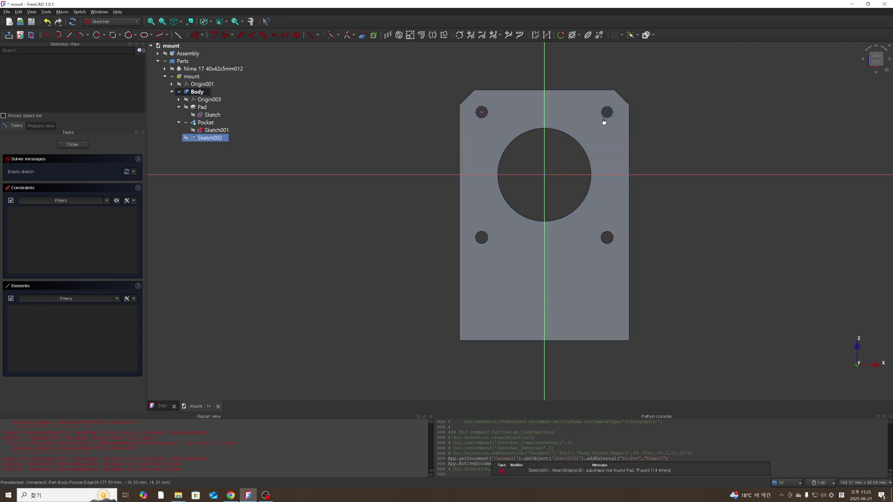
pyautogui.click(608, 244)
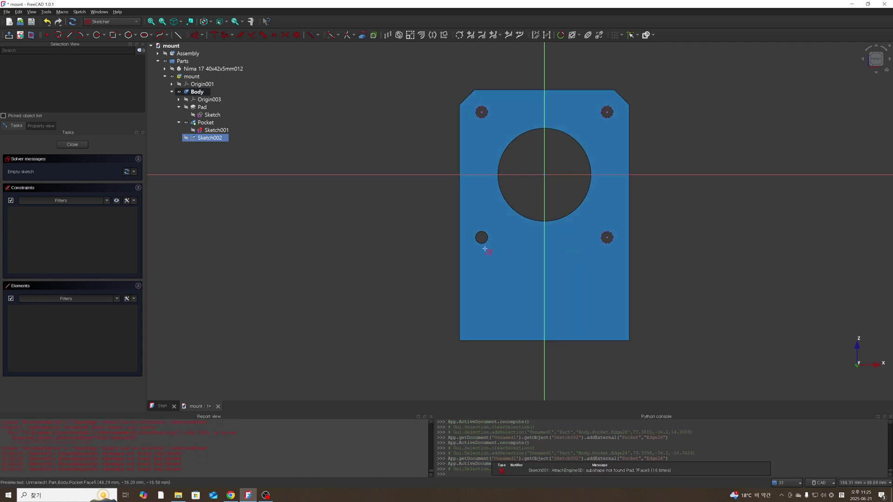
pyautogui.click(479, 236)
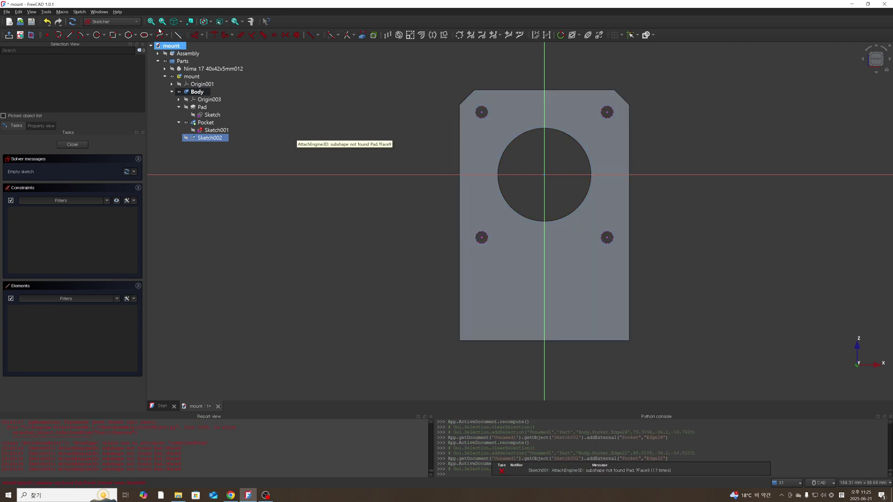
# - Draw a circle of about 7.3 mm diameter centred on the plate's upper-left screw hole
pyautogui.click(97, 35)
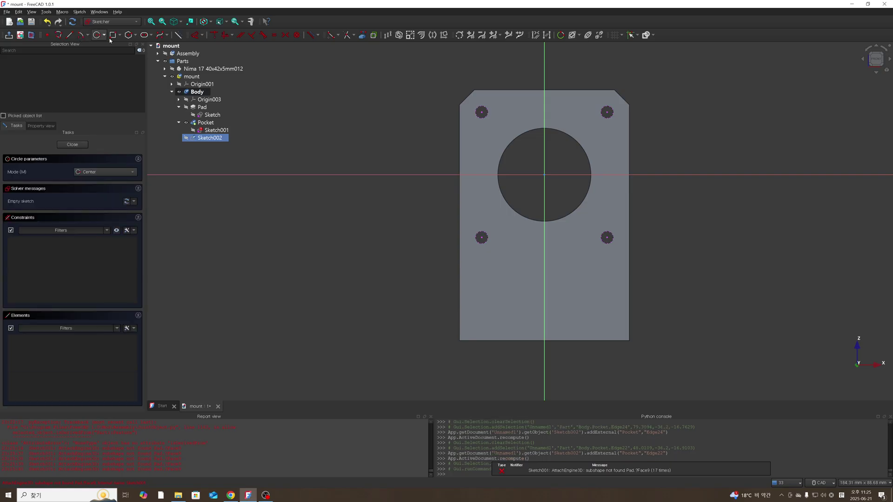
pyautogui.click(483, 112)
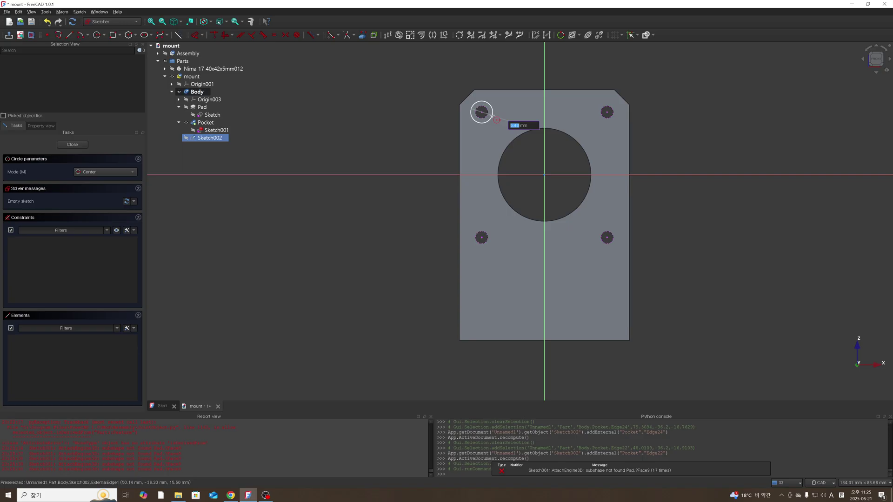
pyautogui.click(496, 115)
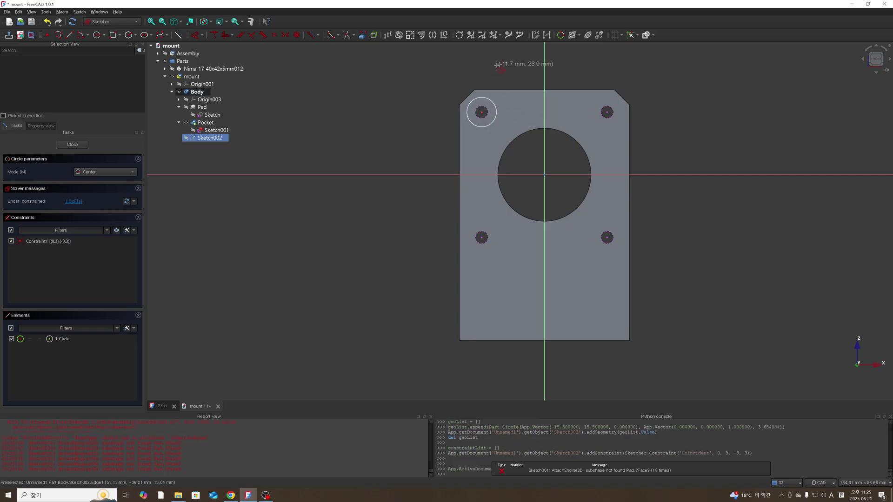
pyautogui.press('Escape')
pyautogui.click(492, 124)
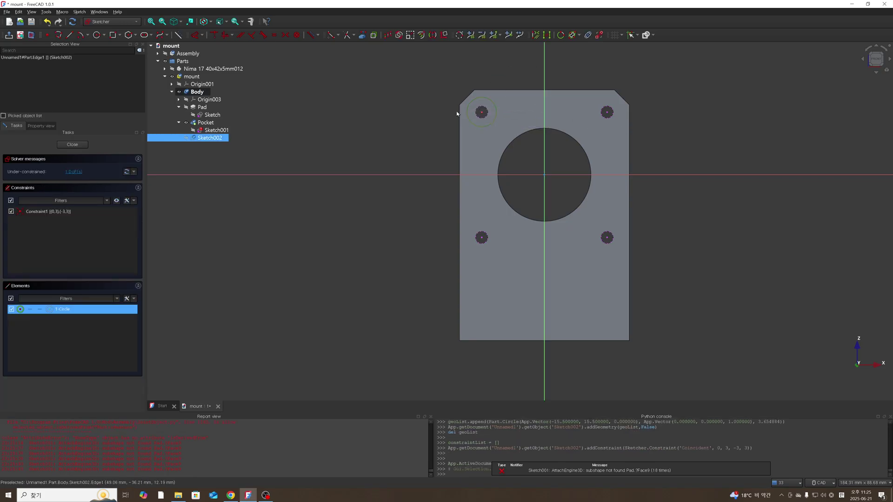
pyautogui.click(387, 36)
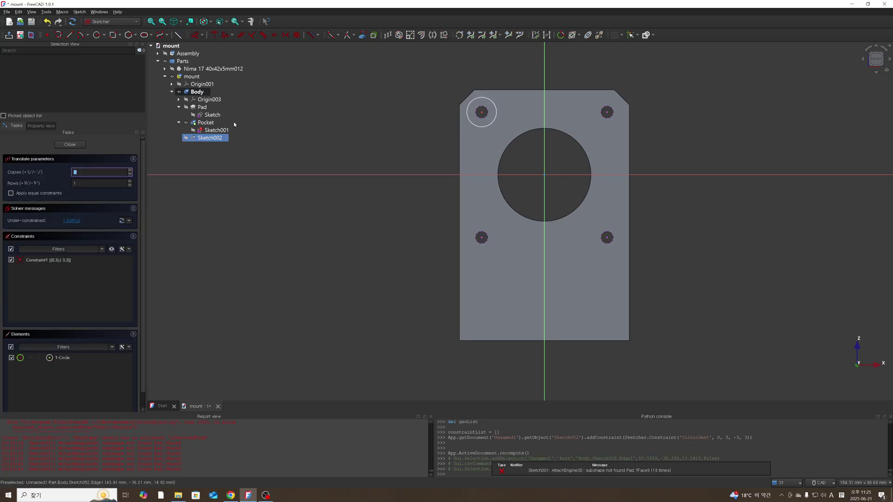
pyautogui.doubleClick(84, 172)
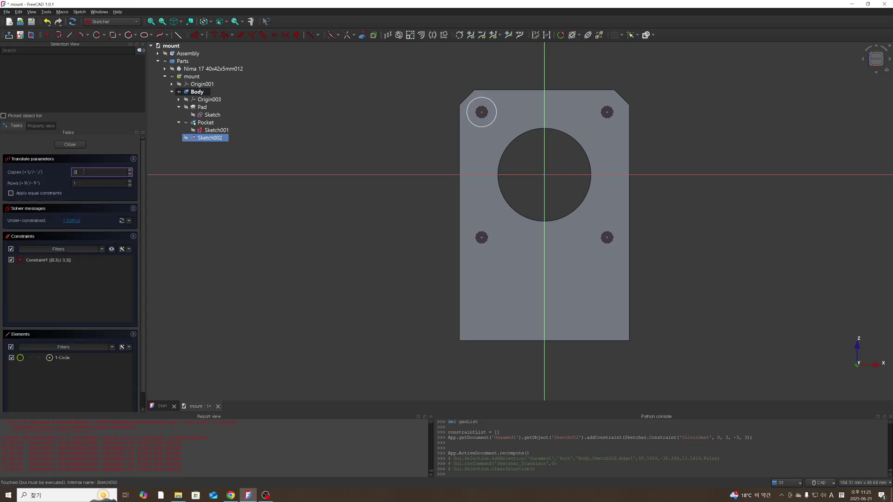
pyautogui.press('Tab')
pyautogui.click(496, 117)
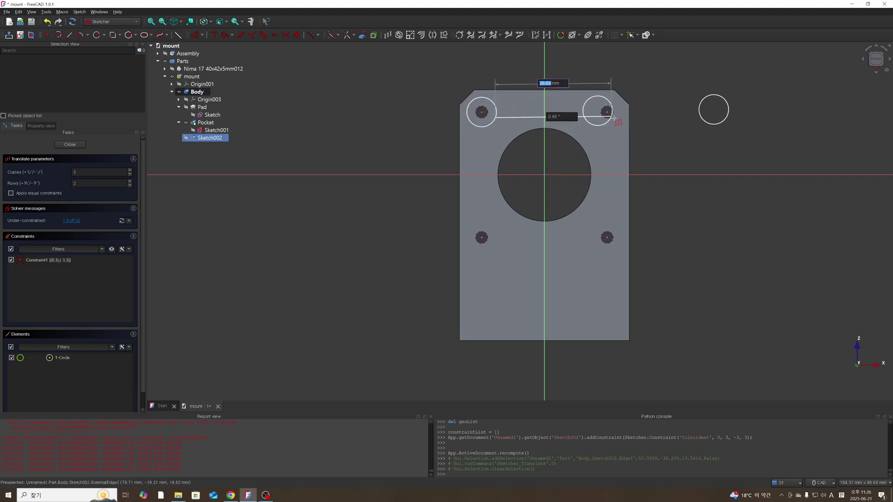
pyautogui.press('Escape')
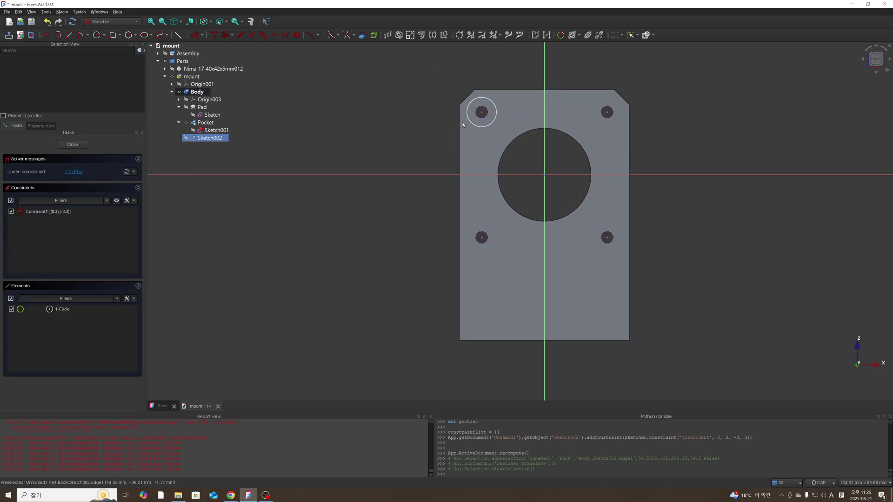
# - Translate the circle with 1 copy and 2 rows onto the other three screw hole centres, and close the sketch
pyautogui.click(493, 123)
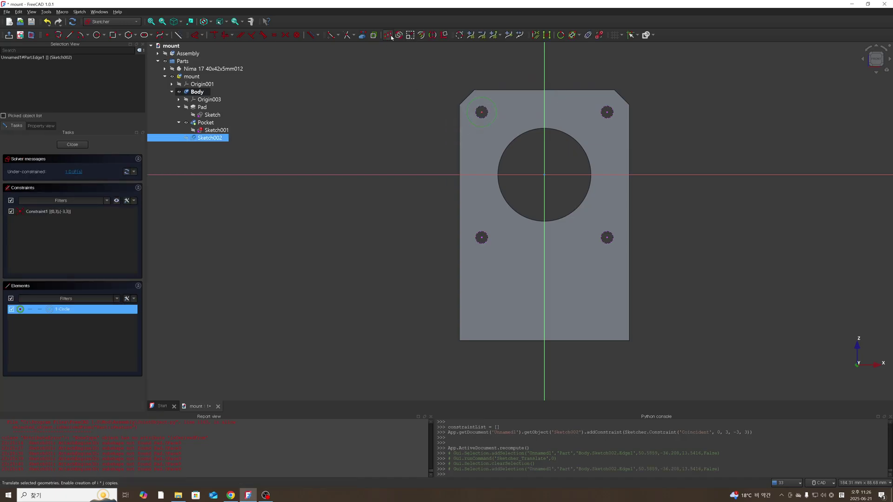
pyautogui.click(388, 36)
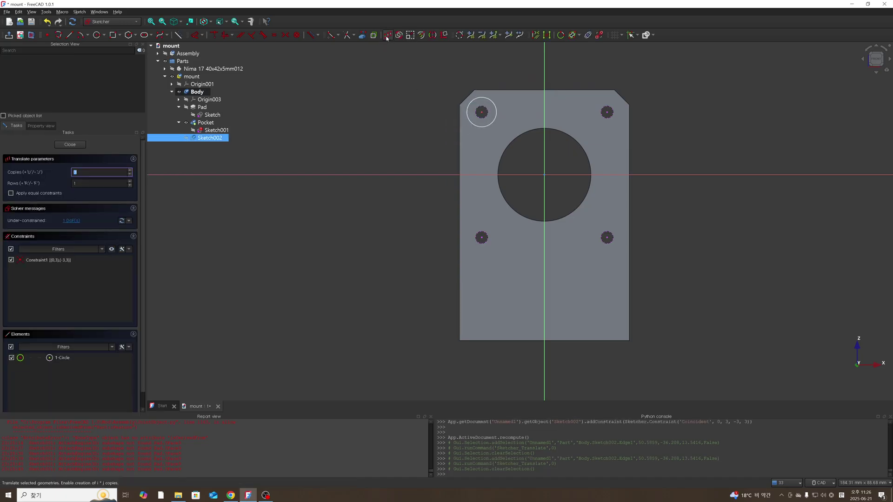
pyautogui.click(89, 182)
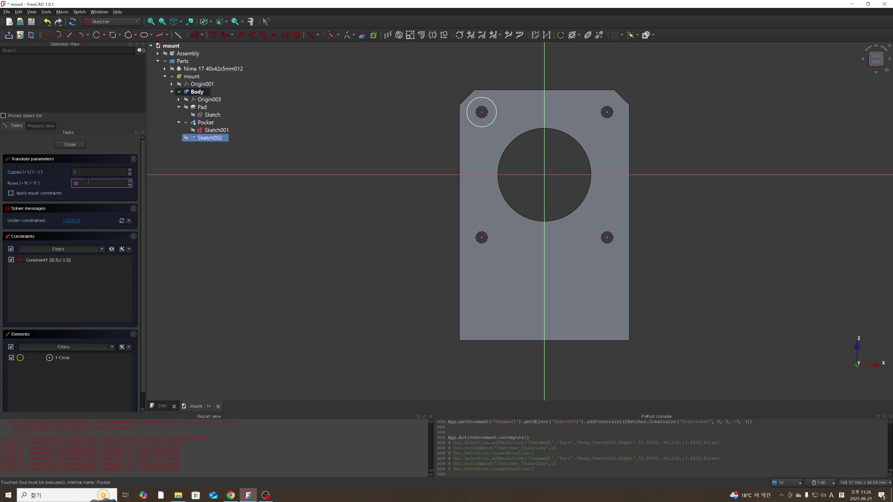
pyautogui.click(482, 112)
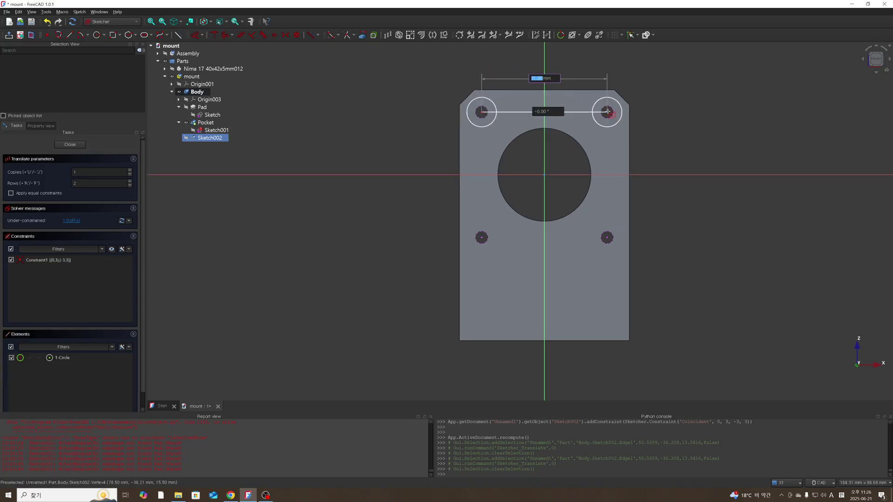
pyautogui.click(607, 113)
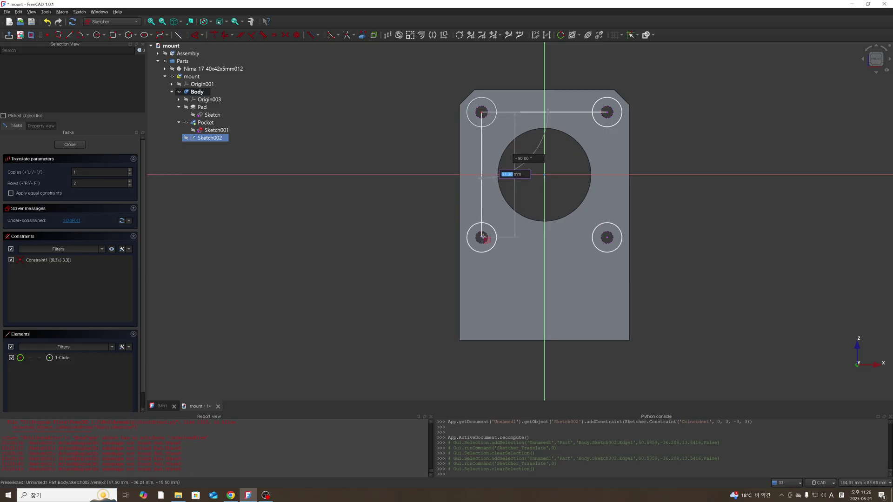
pyautogui.click(482, 238)
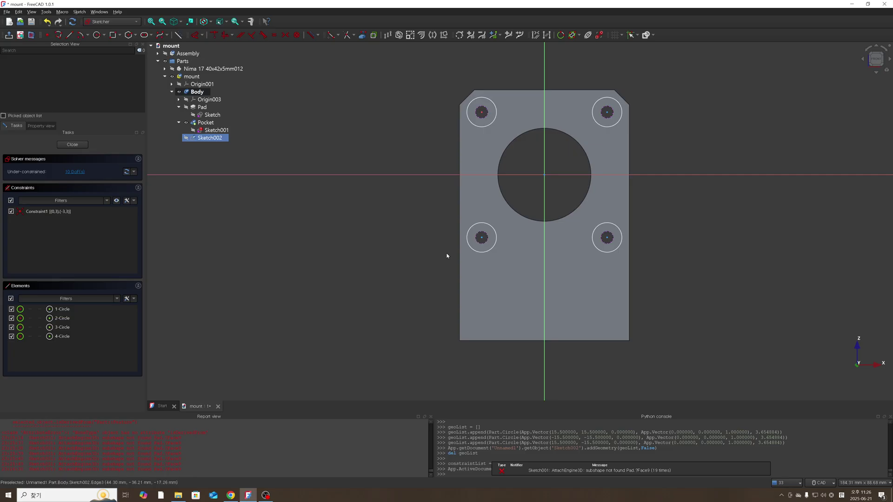
pyautogui.click(72, 144)
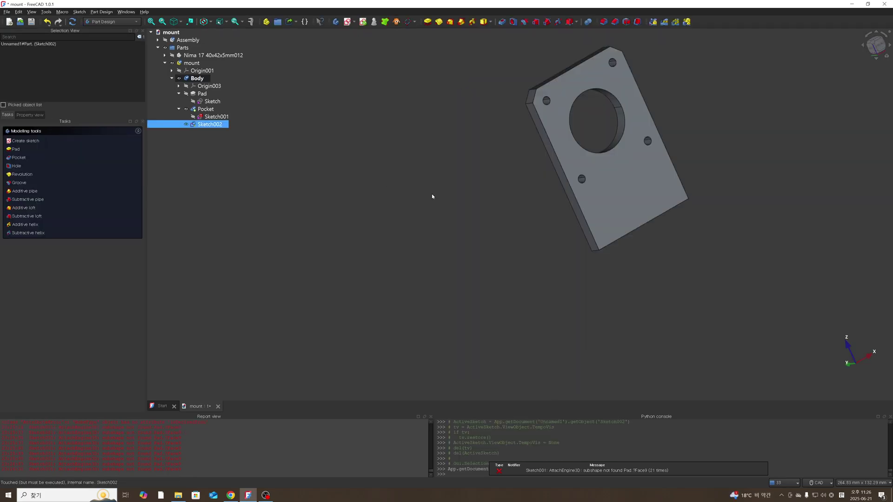
pyautogui.click(383, 184)
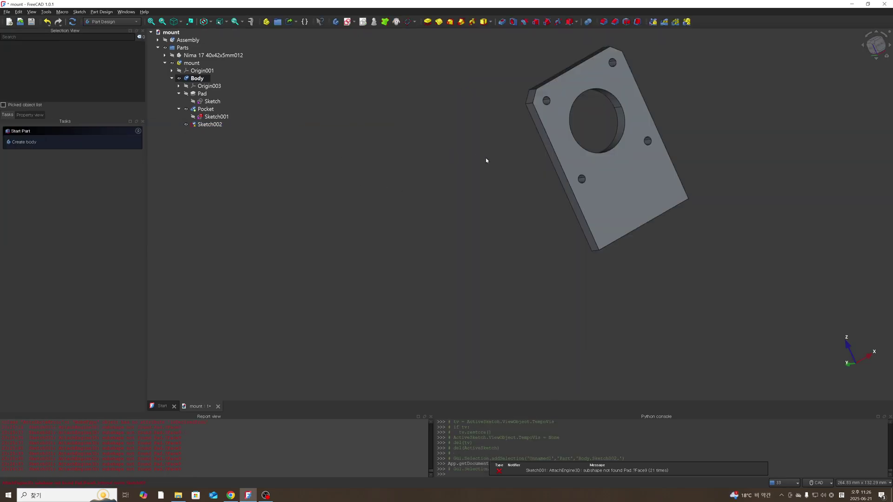
# - Toggle the new circle sketch's visibility and highlight it and the Pocket in the model tree to check the circles' display
pyautogui.scroll(-1, 469, 171)
pyautogui.moveTo(509, 200); pyautogui.dragTo(487, 191, button='middle')
pyautogui.click(210, 125)
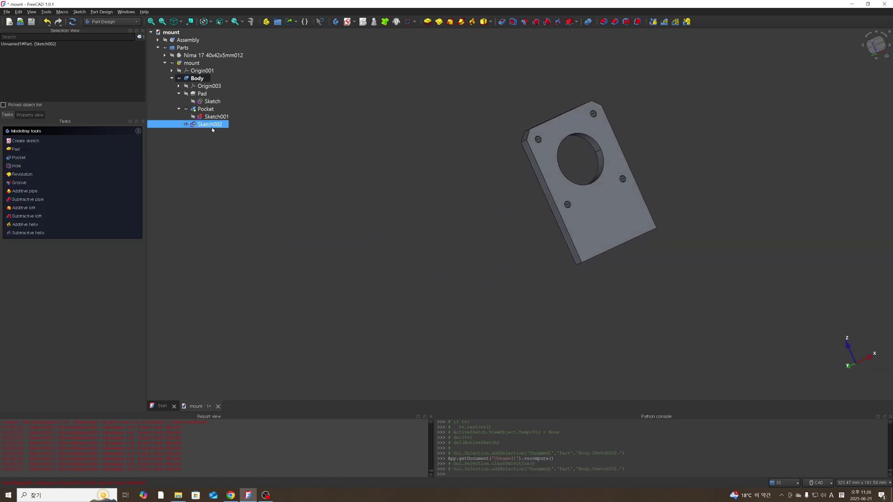
pyautogui.press('space')
pyautogui.press('space')
pyautogui.press('space')
pyautogui.press('space')
pyautogui.click(359, 182)
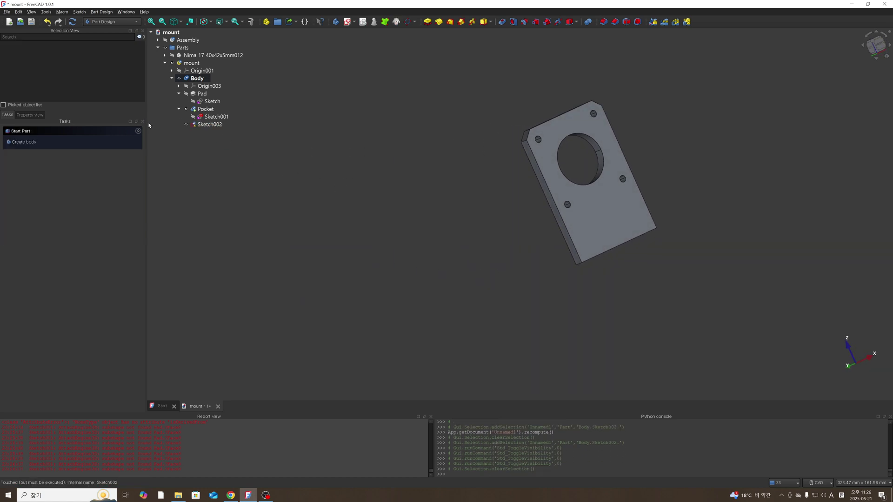
pyautogui.click(206, 110)
pyautogui.click(208, 117)
pyautogui.click(210, 125)
pyautogui.click(278, 167)
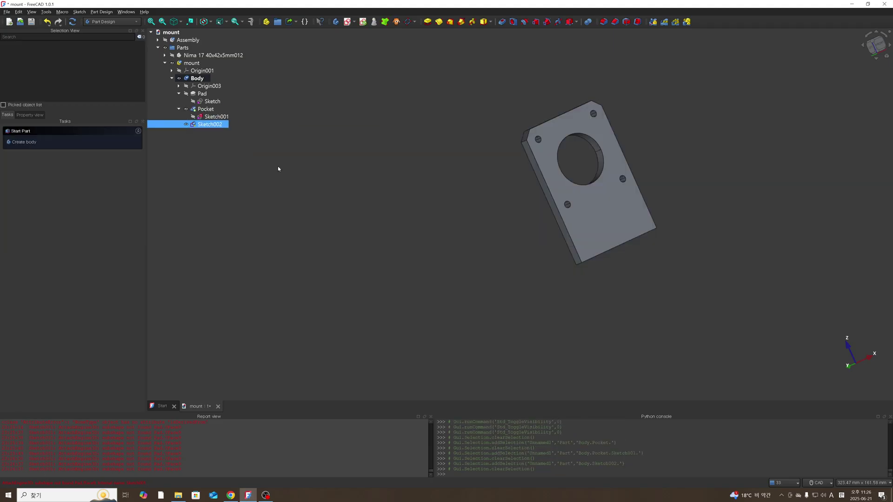
# - Reopen the circle sketch for editing and examine its four circles on the plate from an angle
pyautogui.click(214, 124)
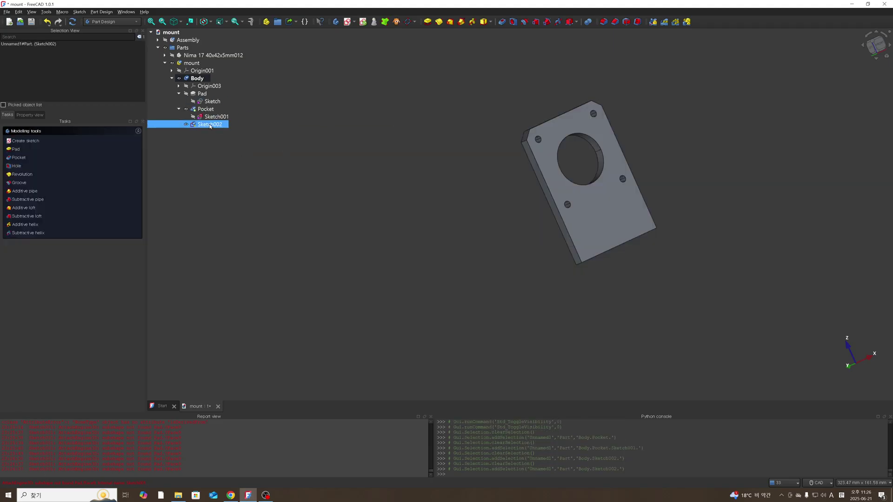
pyautogui.rightClick(210, 126)
pyautogui.click(307, 132)
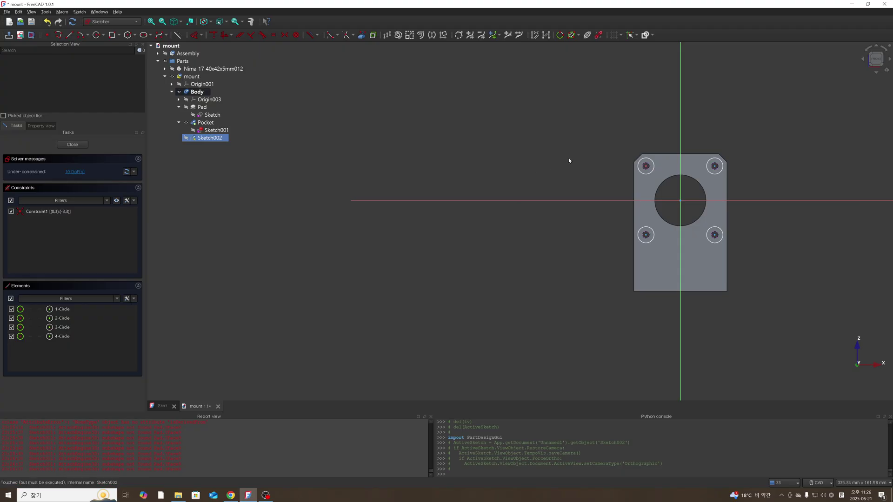
pyautogui.scroll(2, 692, 203)
pyautogui.moveTo(693, 202); pyautogui.dragTo(798, 213, button='middle')
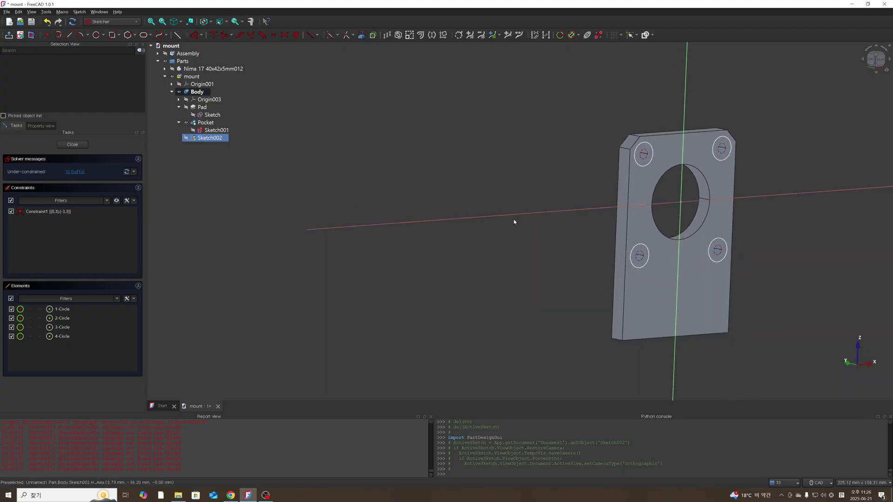
# - Toggle the four-circle sketch's visibility during editing to check how its circles display on the plate
pyautogui.click(217, 148)
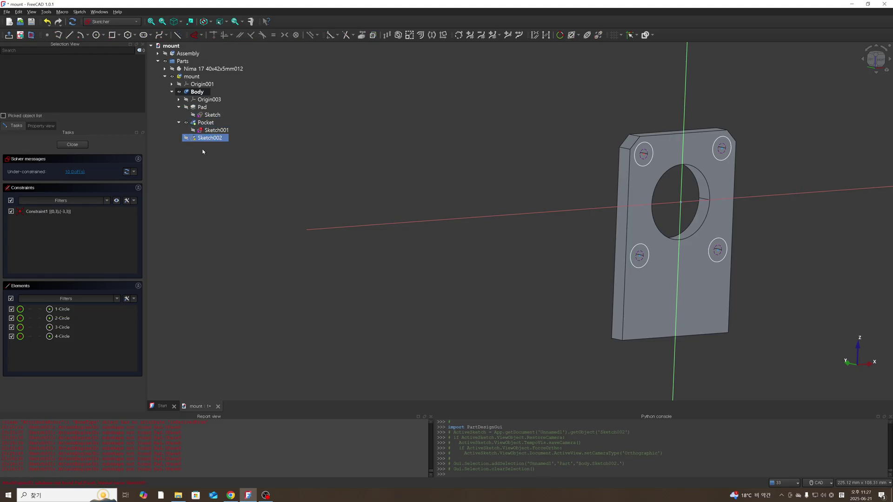
pyautogui.click(207, 139)
pyautogui.click(237, 158)
pyautogui.click(213, 138)
pyautogui.press('space')
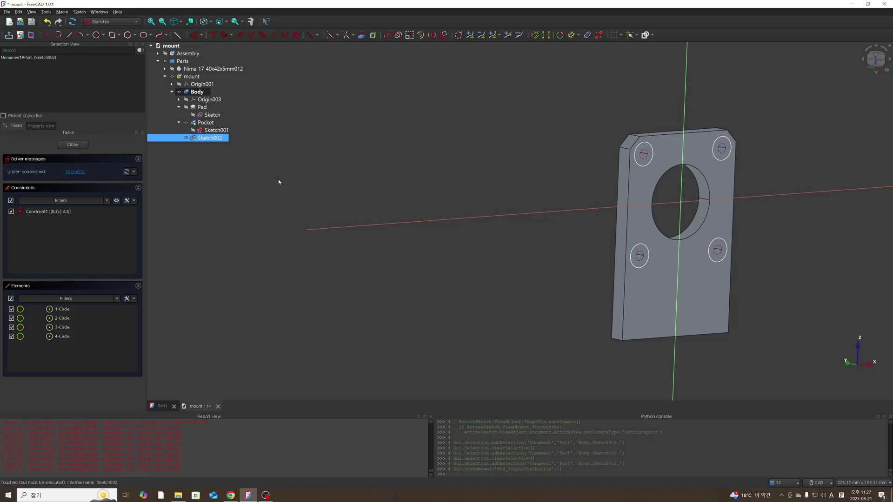
pyautogui.press('space')
pyautogui.click(529, 186)
pyautogui.scroll(-3, 659, 252)
pyautogui.scroll(4, 693, 238)
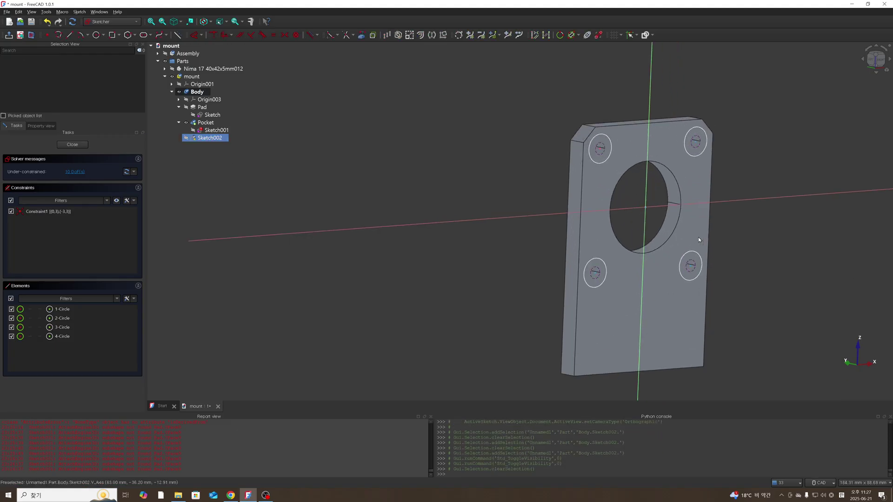
# - Show the four-circle sketch, hide the Pocket to view the circles alone, and close the sketch
pyautogui.click(209, 138)
pyautogui.press('space')
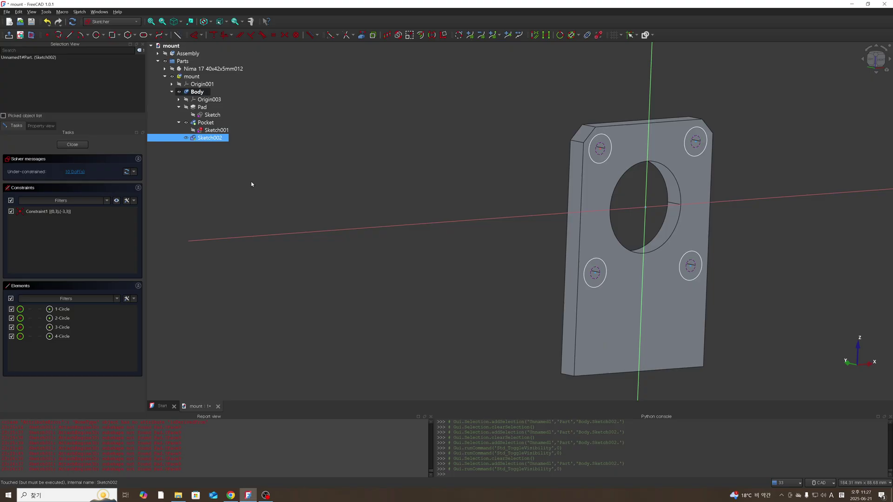
pyautogui.press('space')
pyautogui.press('space')
pyautogui.click(206, 123)
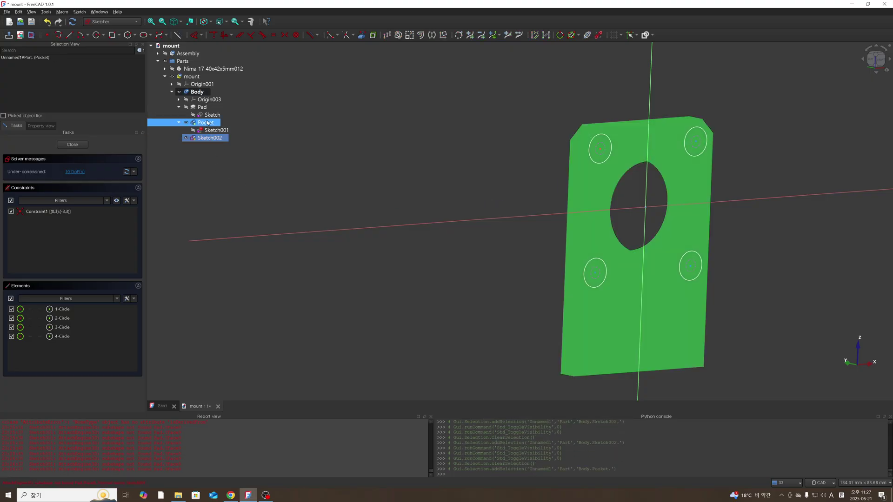
pyautogui.press('space')
pyautogui.click(331, 165)
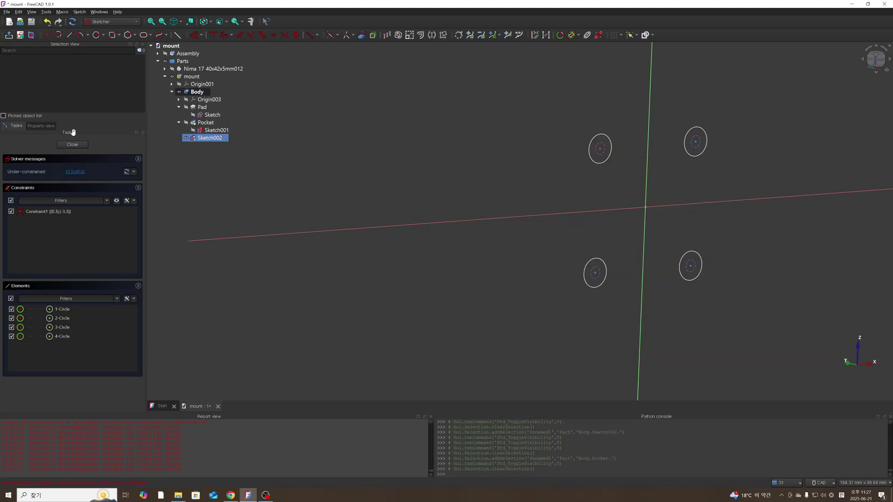
pyautogui.click(77, 145)
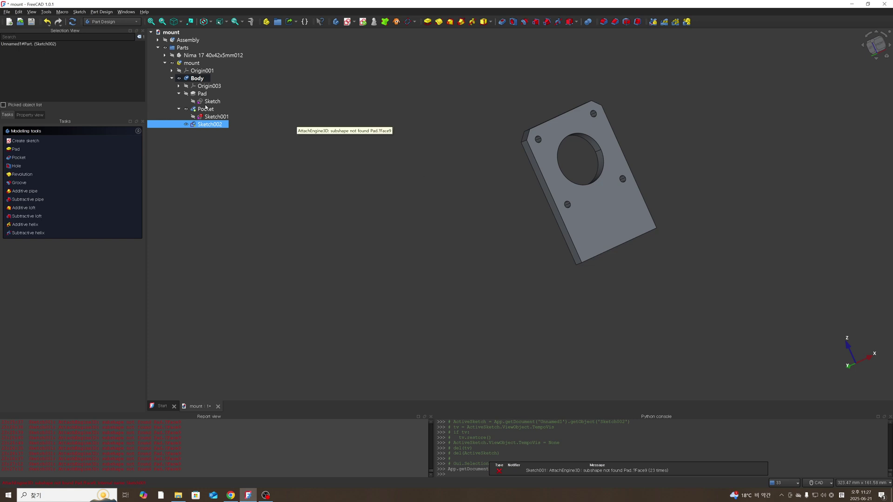
# - Toggle the visibility of the Pocket and Sketch002 and highlight them in the model tree to compare their display
pyautogui.click(207, 103)
pyautogui.click(207, 109)
pyautogui.press('space')
pyautogui.press('space')
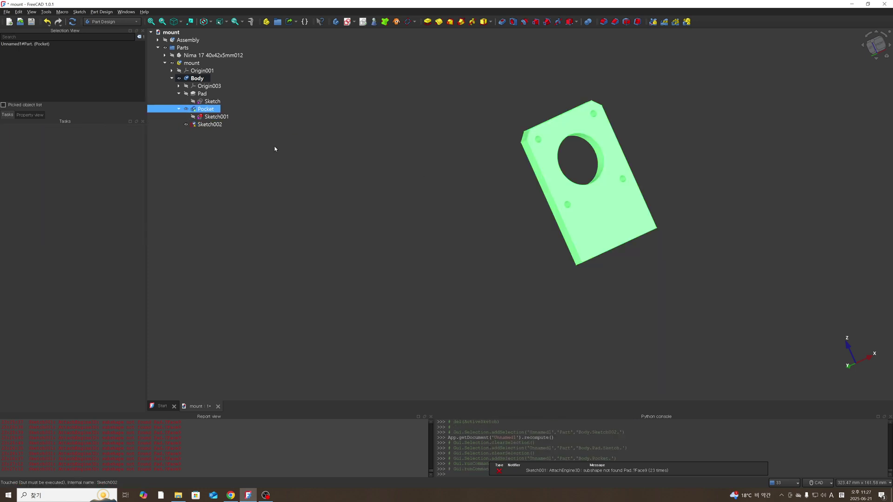
pyautogui.click(275, 149)
pyautogui.click(214, 126)
pyautogui.press('space')
pyautogui.click(339, 169)
pyautogui.click(207, 110)
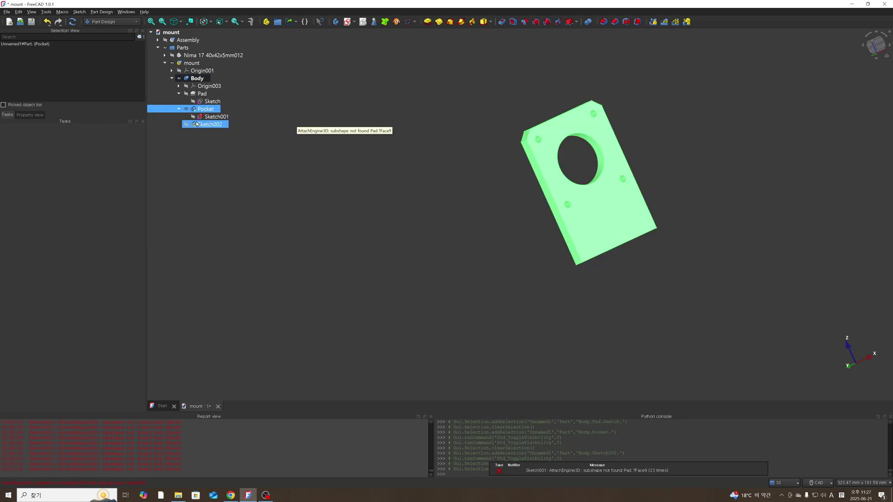
pyautogui.click(197, 124)
pyautogui.press('Up')
pyautogui.press('Down')
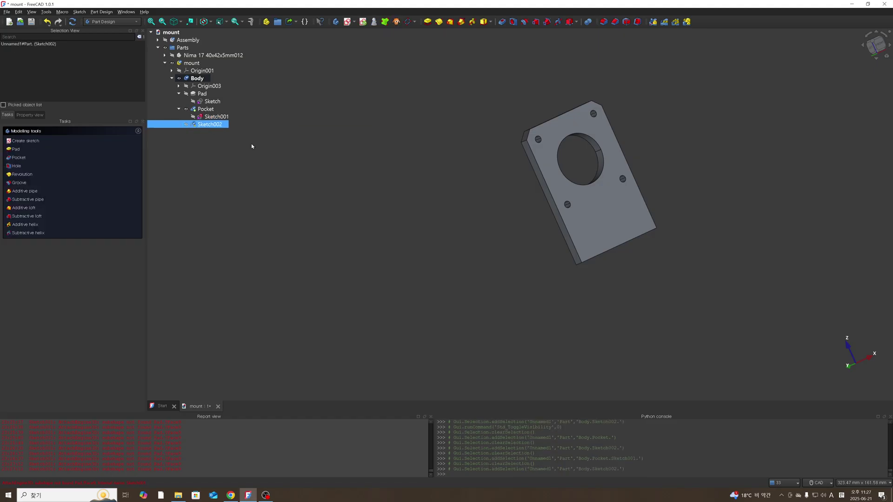
pyautogui.click(255, 174)
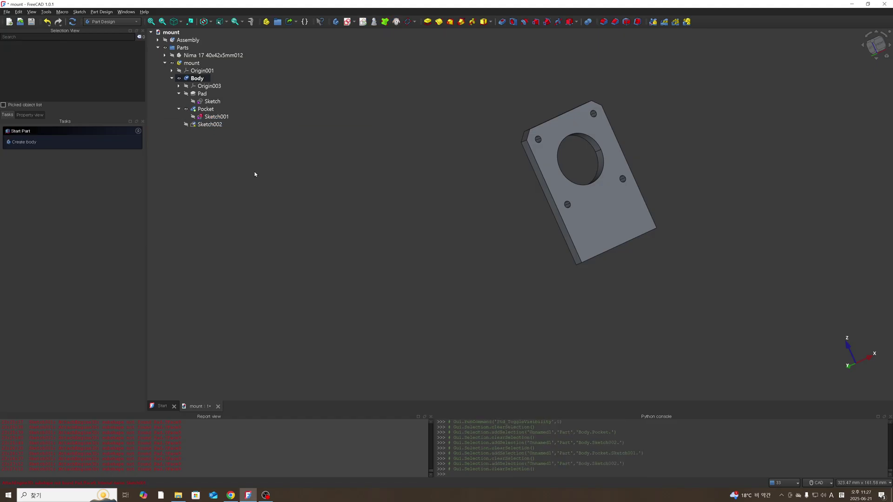
# - Delete the four-circle sketch, Sketch002, from the mount body
pyautogui.click(216, 126)
pyautogui.click(196, 160)
pyautogui.rightClick(206, 125)
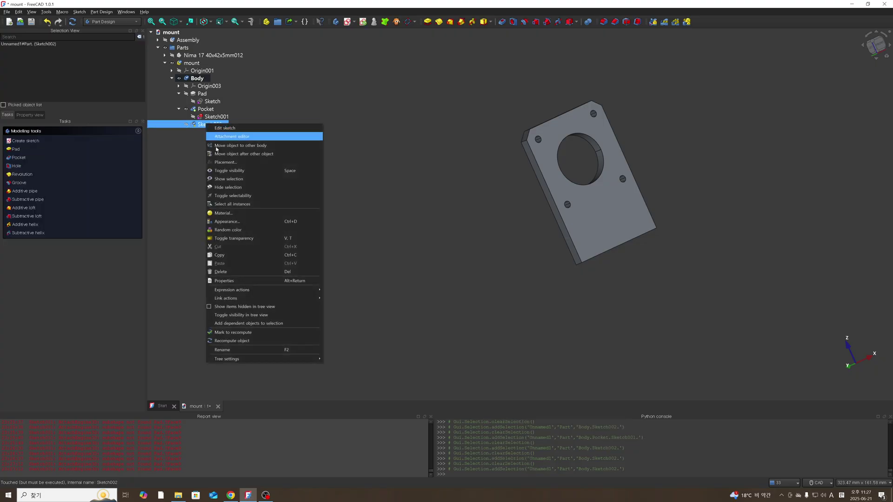
pyautogui.click(246, 271)
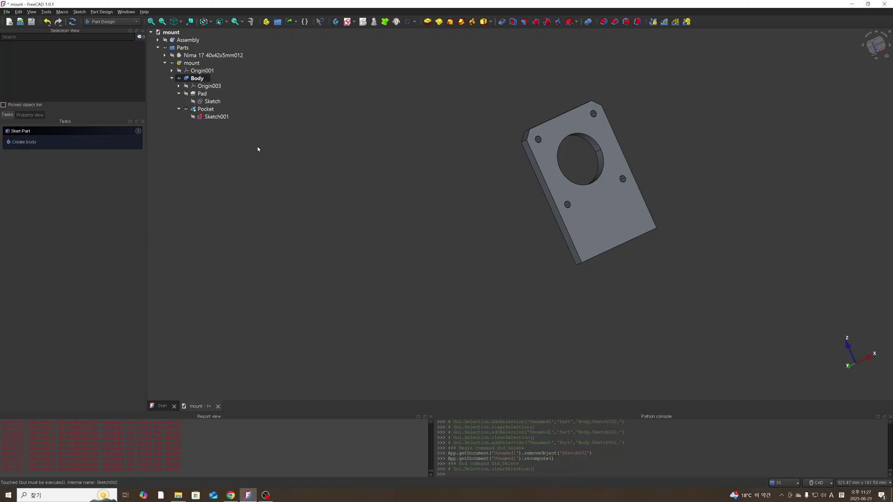
# - Delete the Pocket and its hole sketch, Sketch001, from the mount body
pyautogui.rightClick(205, 110)
pyautogui.click(235, 274)
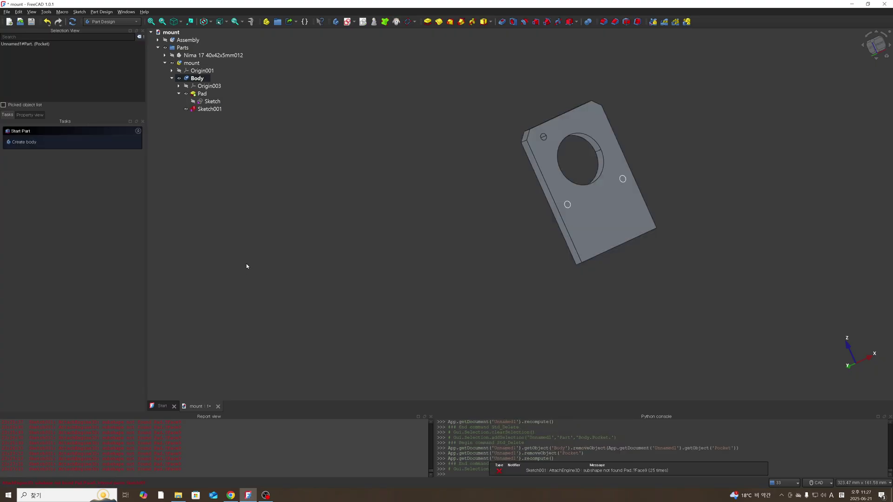
pyautogui.click(213, 110)
pyautogui.rightClick(213, 109)
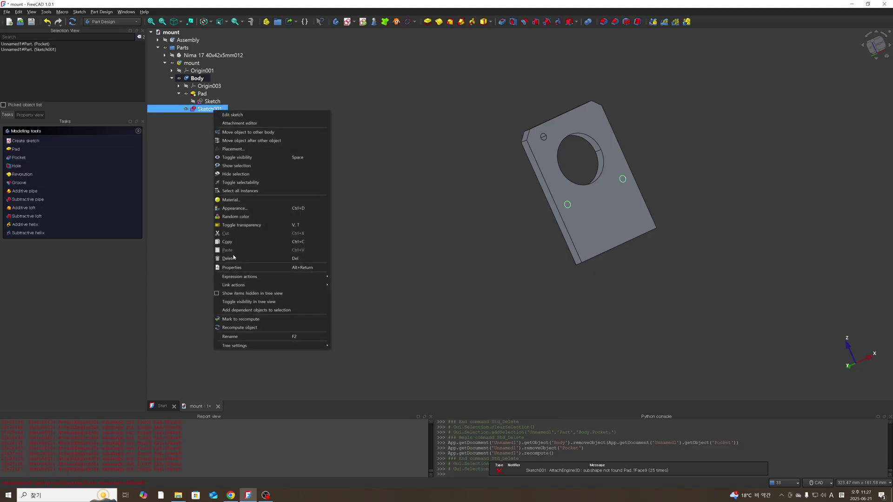
pyautogui.click(235, 258)
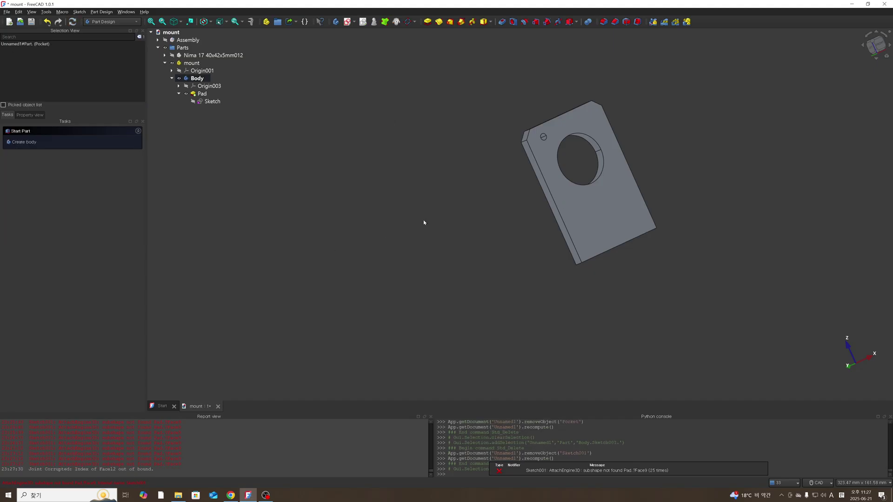
# - Open the Pad's sketch for editing and collapse the Pad in the model tree
pyautogui.click(205, 101)
pyautogui.rightClick(202, 101)
pyautogui.click(221, 106)
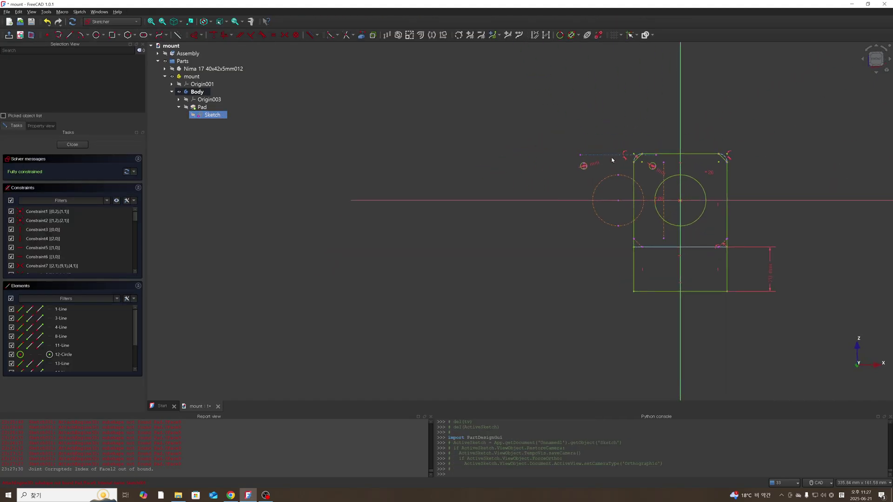
pyautogui.scroll(4, 797, 174)
pyautogui.scroll(-2, 393, 166)
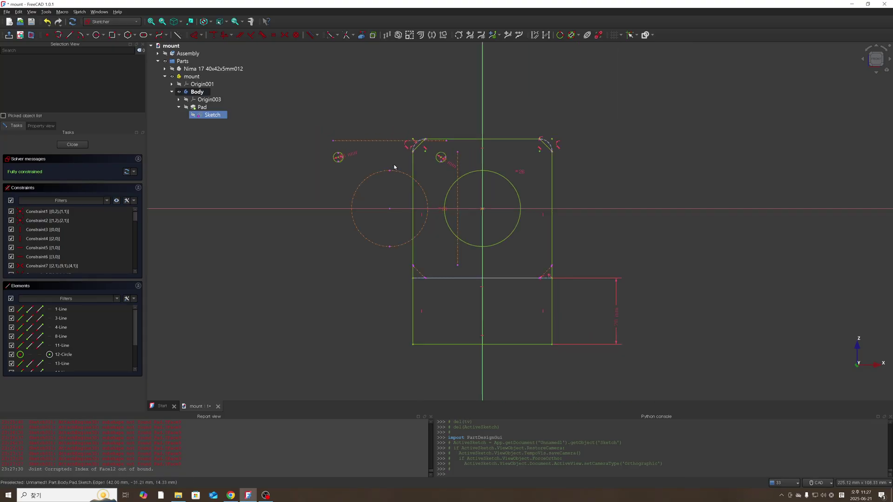
pyautogui.scroll(-2, 394, 166)
pyautogui.scroll(2, 347, 157)
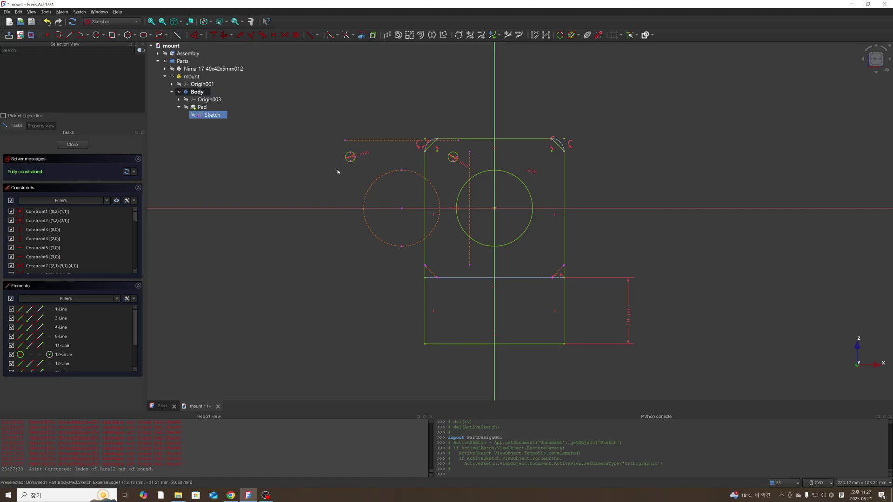
pyautogui.click(178, 107)
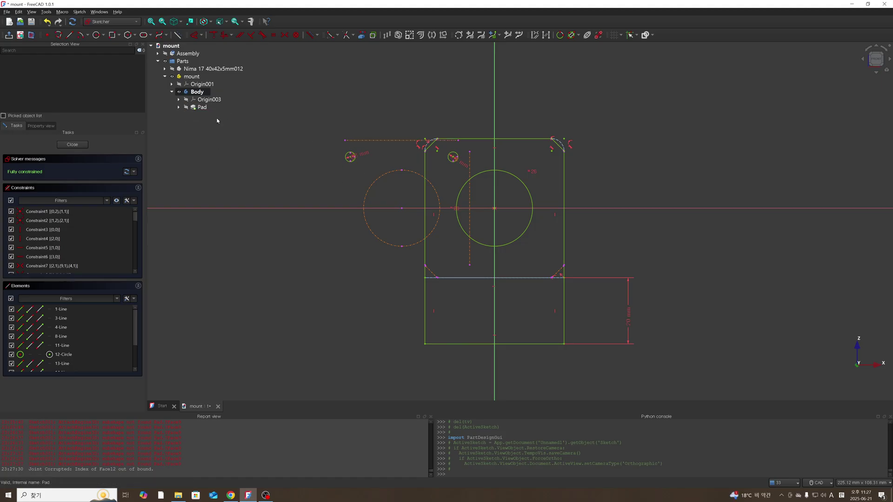
pyautogui.click(197, 91)
pyautogui.click(239, 149)
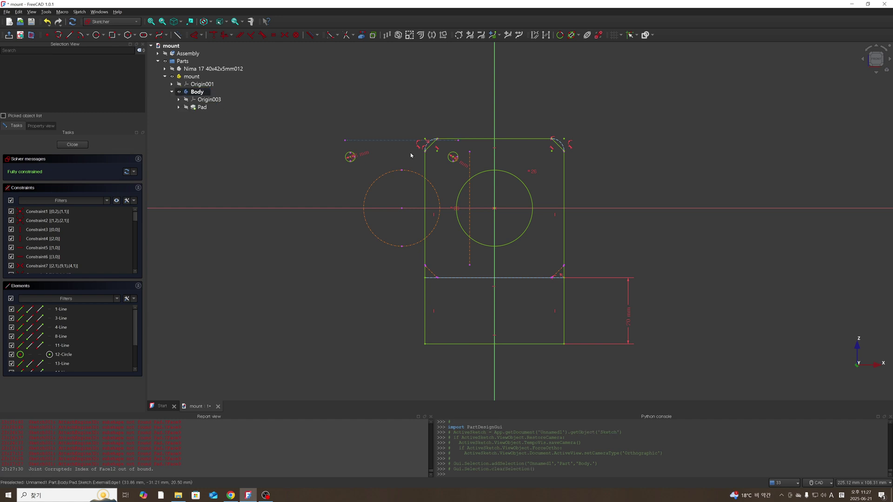
# - Delete the screw-hole circle inside the plate's upper-left corner, its external reference geometry, and the vertical dashed reference line
pyautogui.click(455, 166)
pyautogui.click(449, 162)
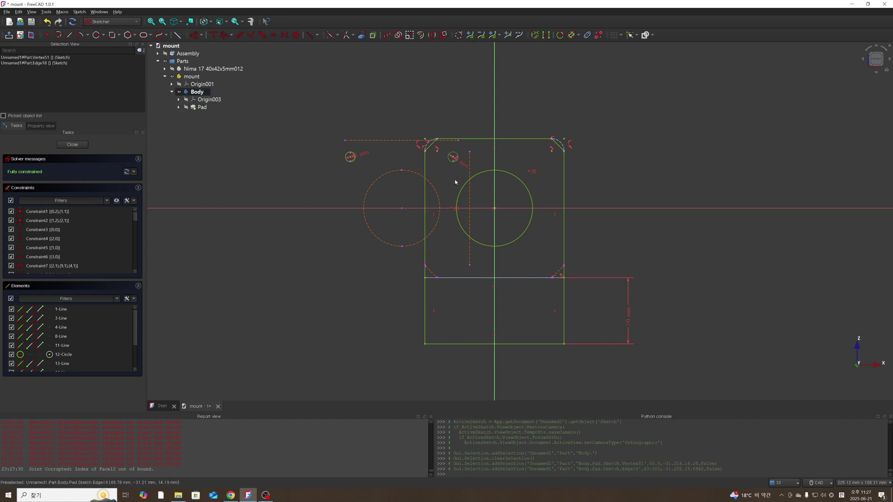
pyautogui.press('Delete')
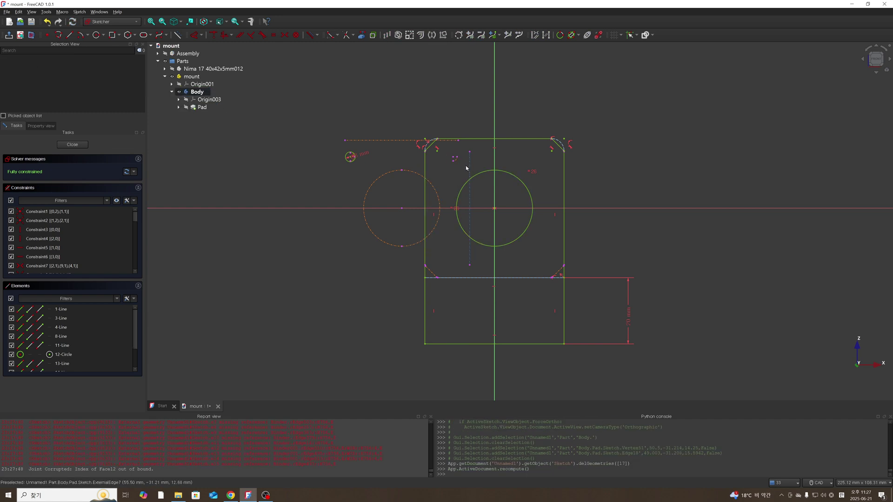
pyautogui.moveTo(450, 158); pyautogui.dragTo(447, 153)
pyautogui.press('Delete')
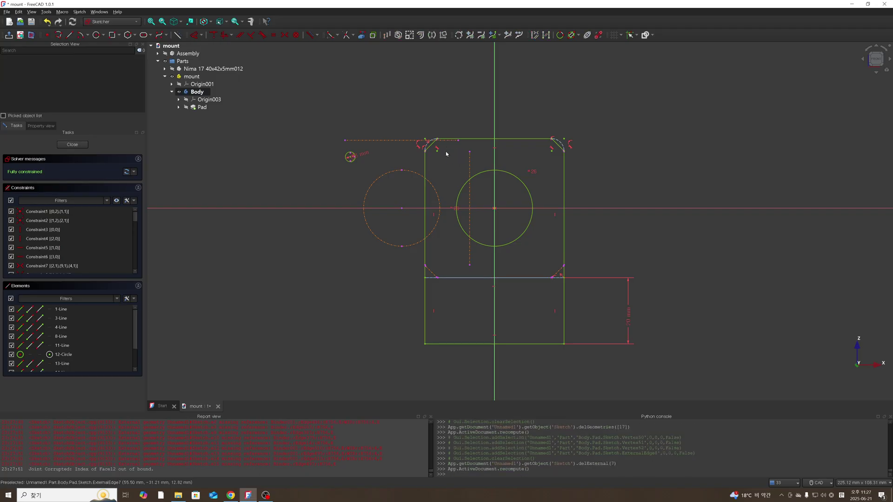
pyautogui.click(470, 167)
pyautogui.press('Delete')
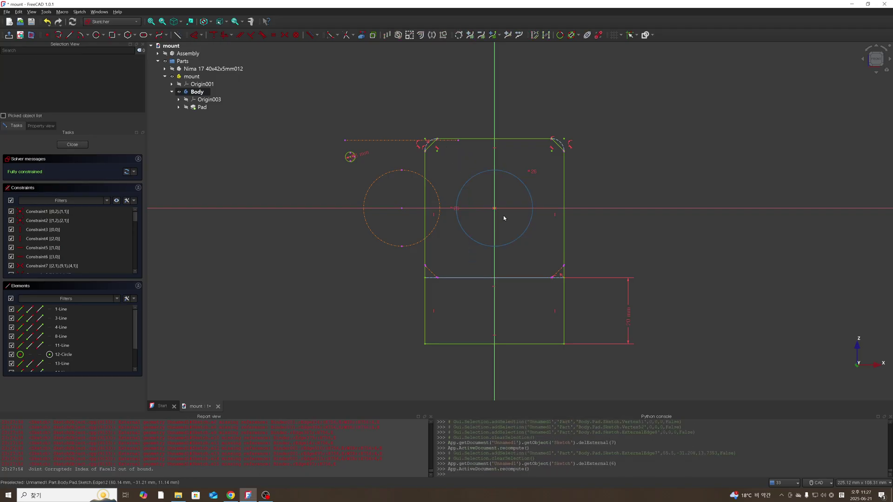
# - Delete both halves of the large dashed reference circle and the dashed corner reference line at the plate's lower left
pyautogui.click(388, 245)
pyautogui.press('Delete')
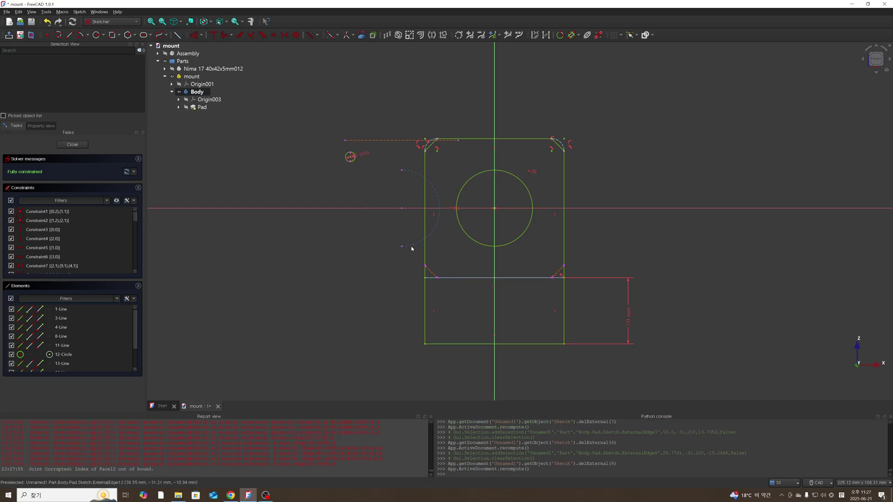
pyautogui.click(410, 248)
pyautogui.press('Delete')
pyautogui.click(431, 273)
pyautogui.press('Delete')
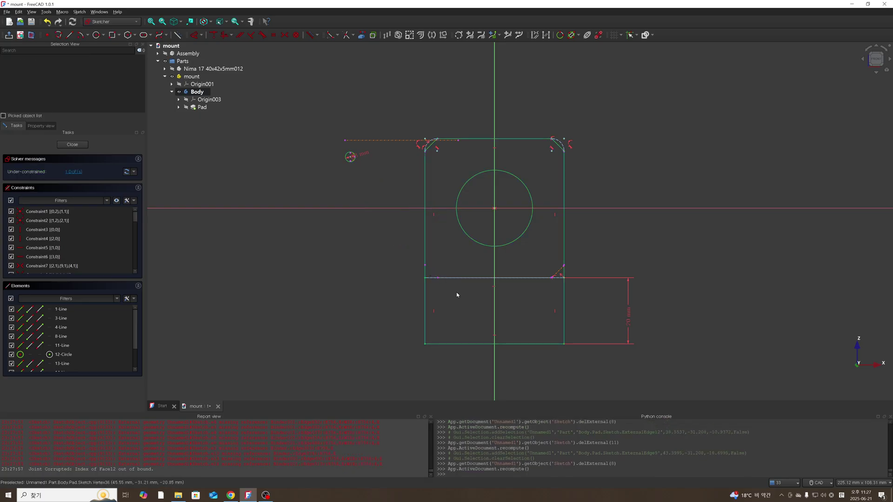
# - Delete the horizontal dashed reference line and the small circle with its references outside the plate, and close the sketch
pyautogui.click(389, 140)
pyautogui.press('Delete')
pyautogui.moveTo(339, 146); pyautogui.dragTo(338, 142)
pyautogui.press('Delete')
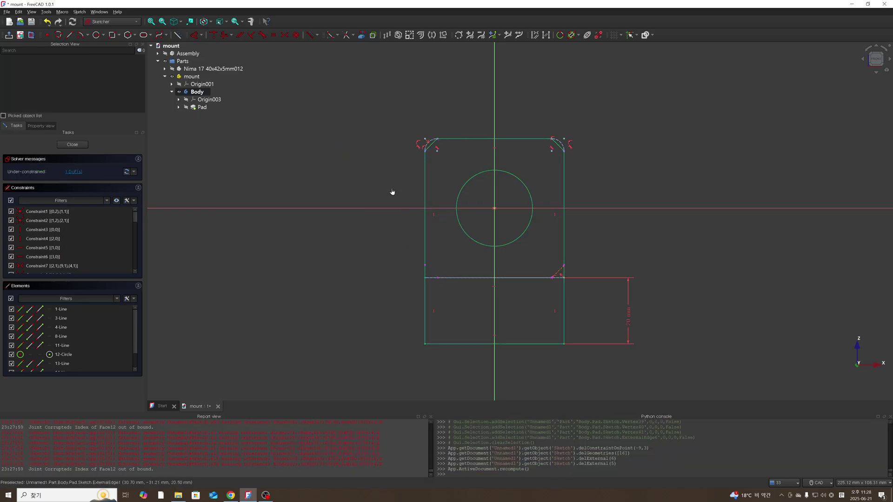
pyautogui.click(72, 145)
# - Expand the Pad in the model tree and show the assembly together with the mount plate
pyautogui.click(179, 94)
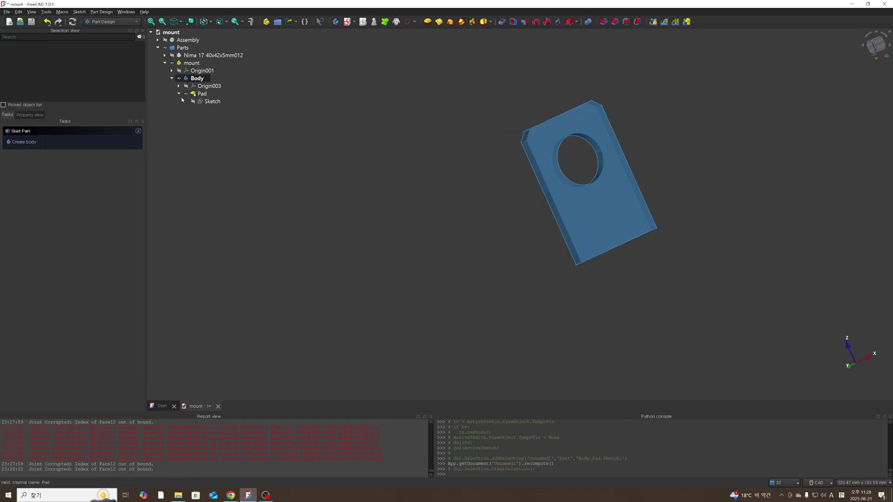
pyautogui.scroll(1, 628, 167)
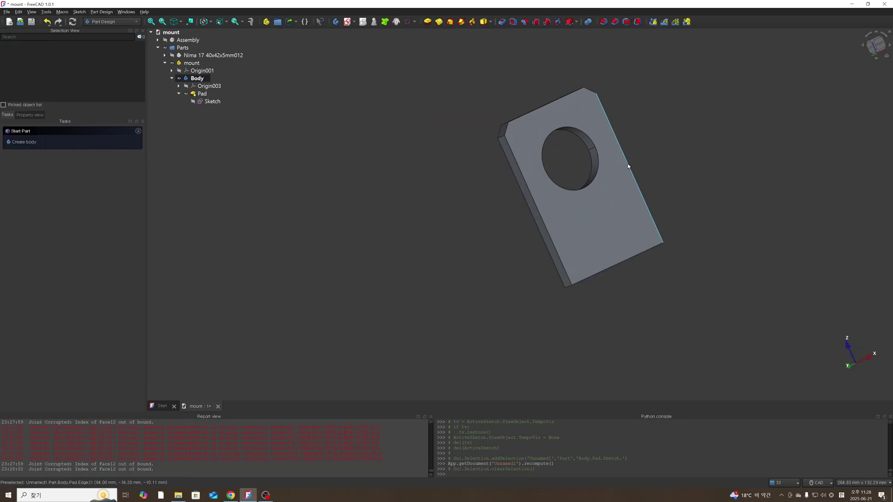
pyautogui.click(191, 57)
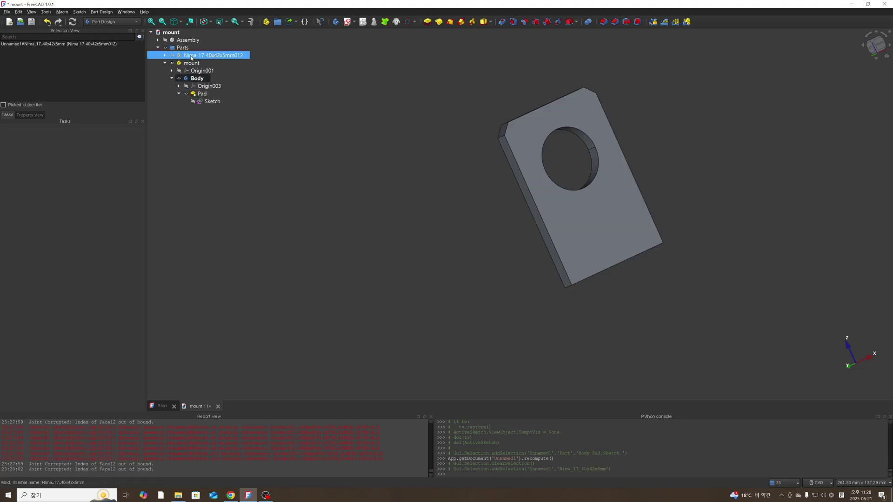
pyautogui.click(188, 40)
pyautogui.press('space')
pyautogui.click(440, 118)
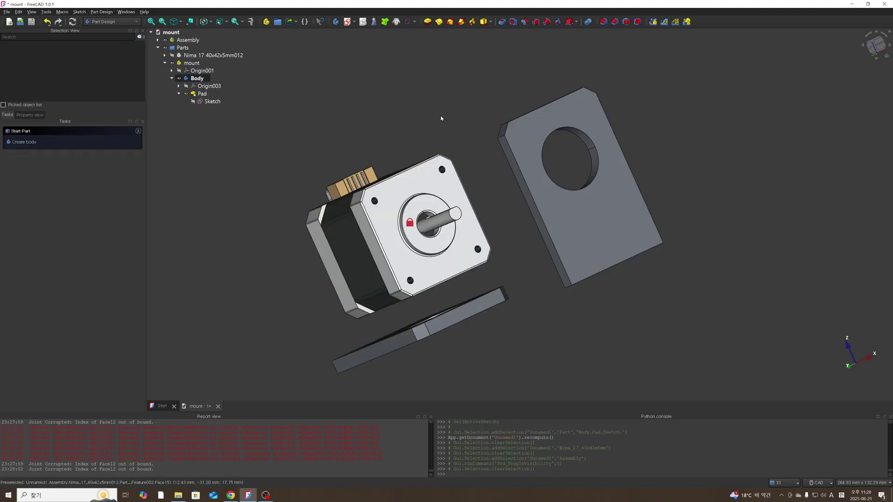
# - Expand the Assembly in the model tree to list its joints and parts
pyautogui.scroll(-1, 453, 141)
pyautogui.scroll(2, 445, 209)
pyautogui.scroll(-2, 445, 208)
pyautogui.moveTo(464, 210); pyautogui.dragTo(448, 256, button='middle')
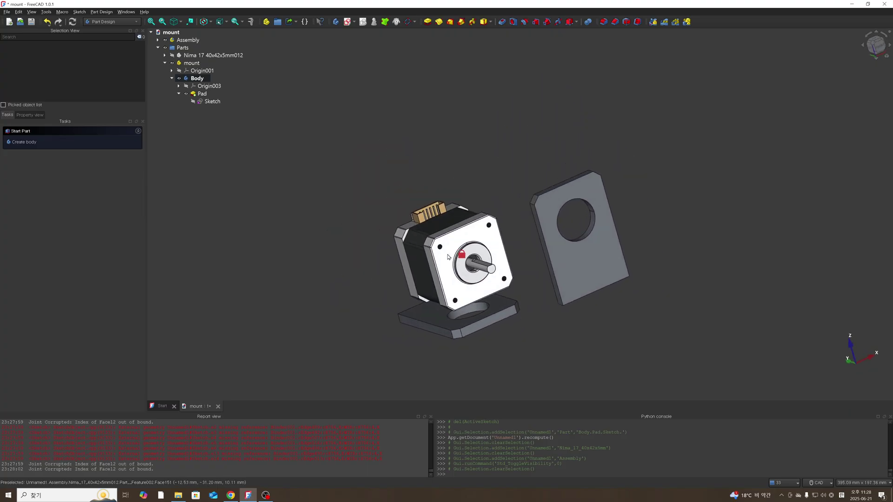
pyautogui.scroll(-2, 422, 242)
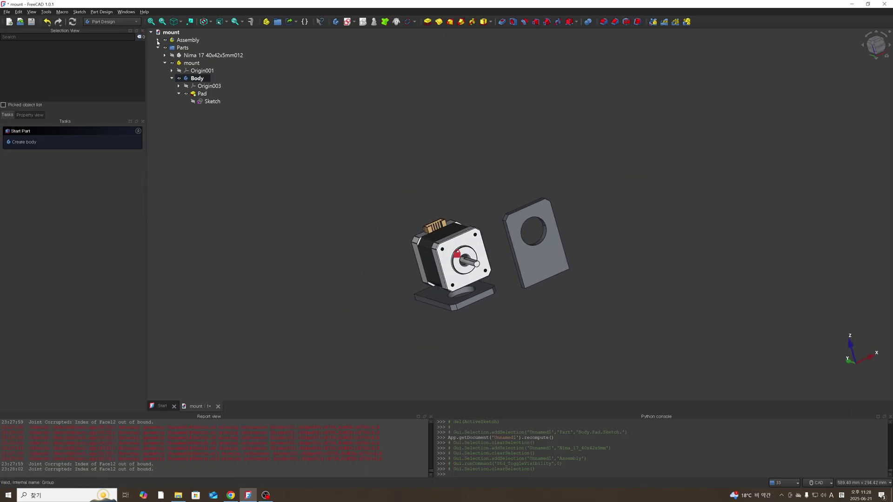
pyautogui.click(158, 41)
pyautogui.scroll(1, 407, 278)
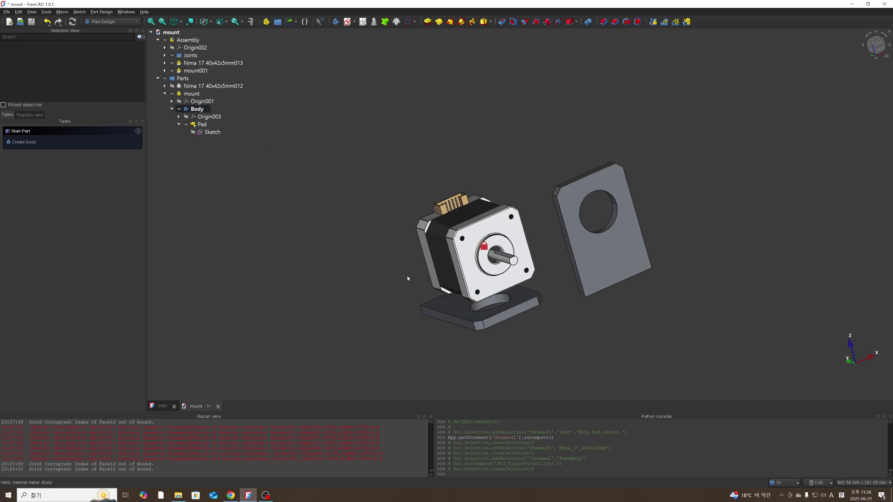
# - Examine the motor's front face and mounting holes alongside the two mount plates from several angles
pyautogui.scroll(1, 407, 278)
pyautogui.moveTo(560, 315); pyautogui.dragTo(515, 270, button='middle')
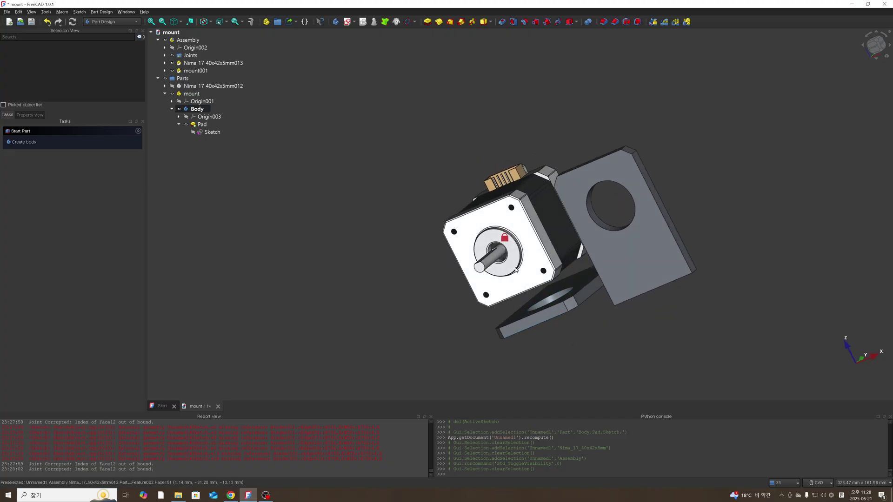
pyautogui.scroll(2, 544, 299)
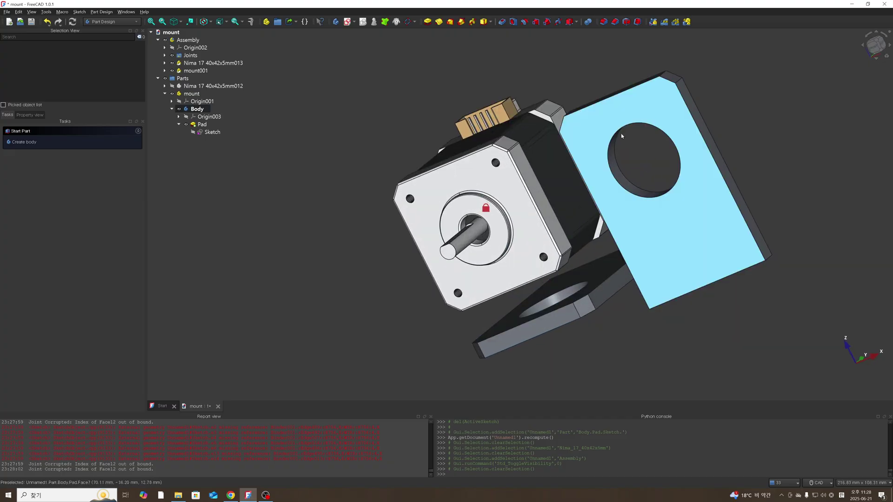
pyautogui.scroll(-1, 555, 294)
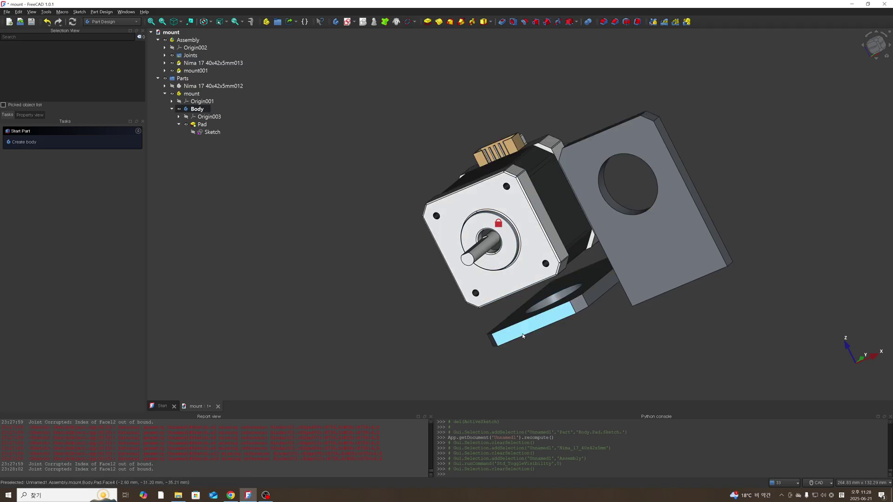
pyautogui.moveTo(557, 336); pyautogui.dragTo(555, 329, button='middle')
pyautogui.scroll(-3, 536, 315)
pyautogui.scroll(1, 526, 246)
pyautogui.scroll(4, 529, 256)
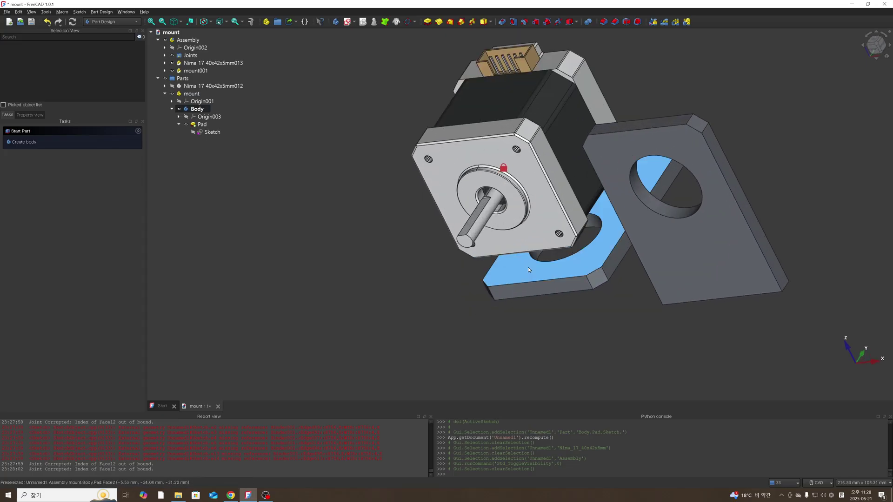
pyautogui.scroll(-2, 561, 314)
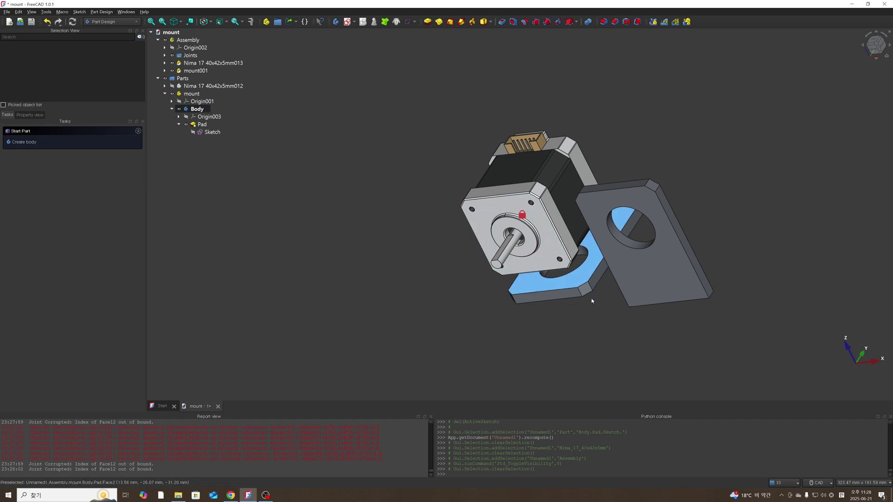
pyautogui.click(619, 256)
pyautogui.click(584, 337)
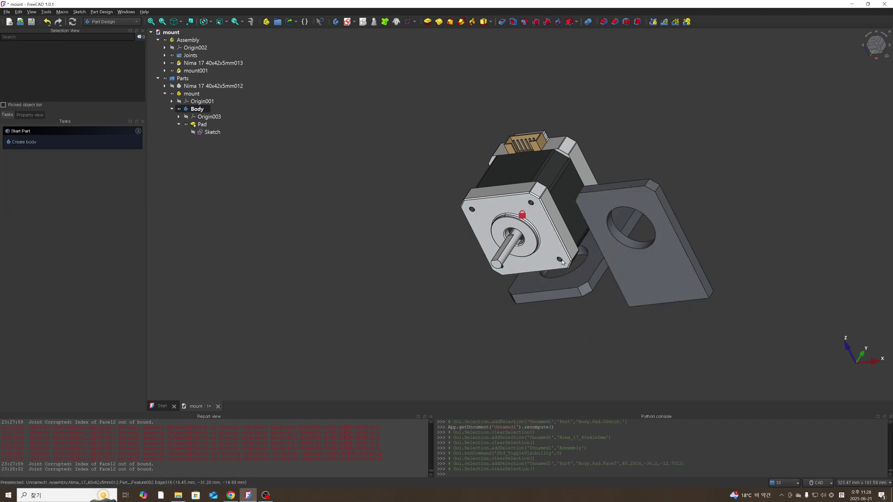
pyautogui.scroll(-2, 561, 265)
pyautogui.moveTo(541, 255)
pyautogui.mouseDown(button='middle')
pyautogui.moveTo(578, 232)
pyautogui.moveTo(529, 245)
pyautogui.mouseUp(button='middle')
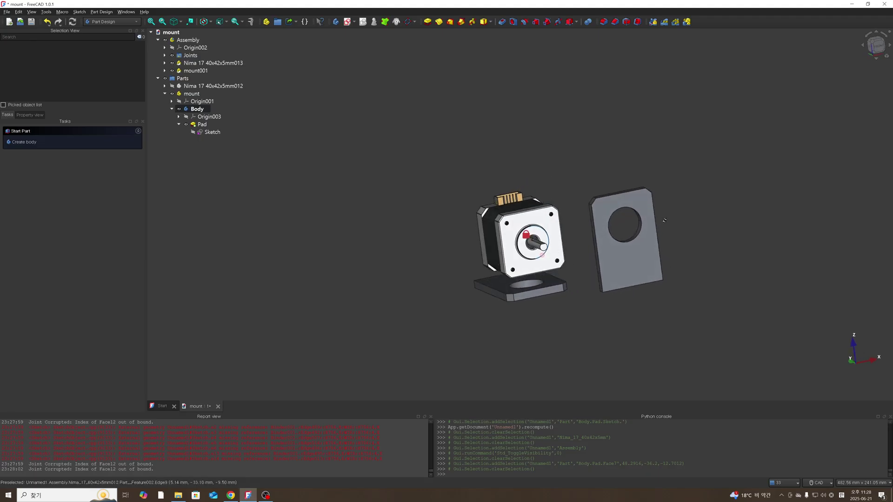
pyautogui.moveTo(591, 305); pyautogui.dragTo(560, 304, button='middle')
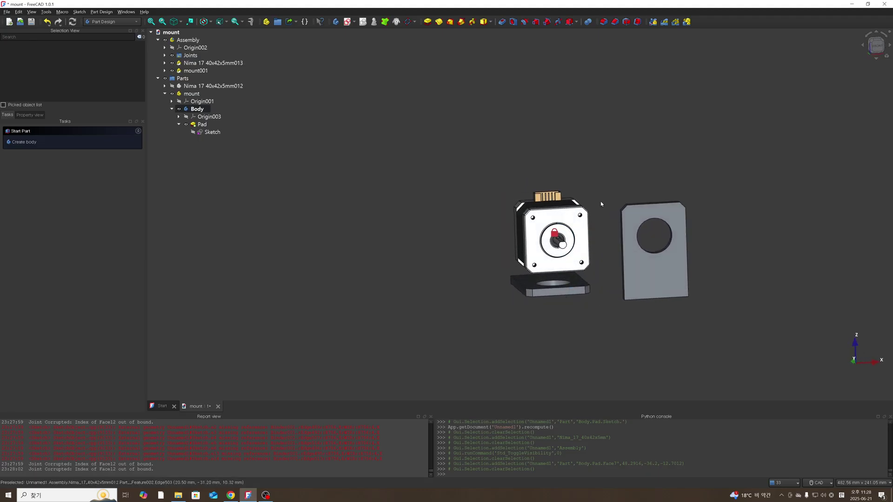
pyautogui.moveTo(598, 205); pyautogui.dragTo(542, 223, button='middle')
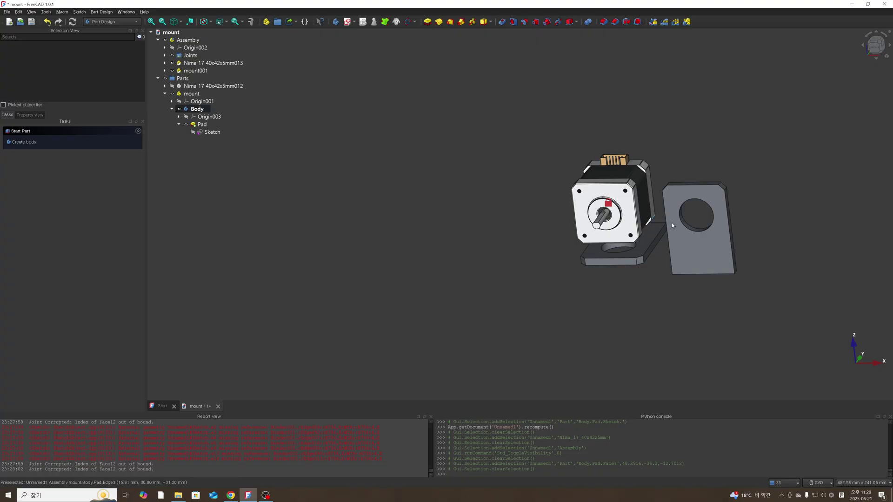
pyautogui.scroll(3, 671, 222)
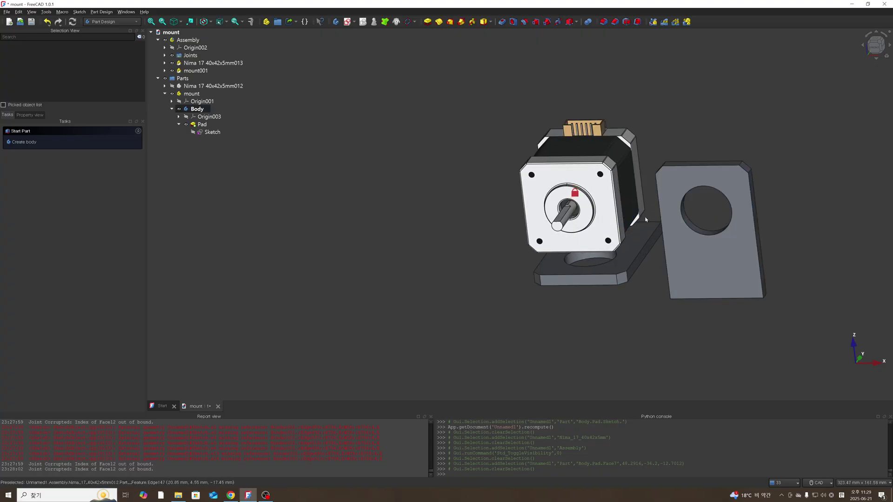
pyautogui.press('1')
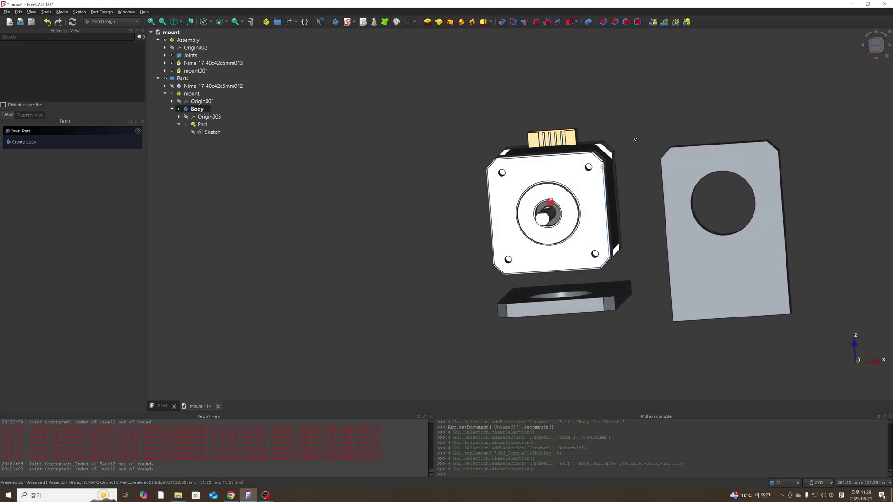
pyautogui.moveTo(643, 132); pyautogui.dragTo(632, 187, button='middle')
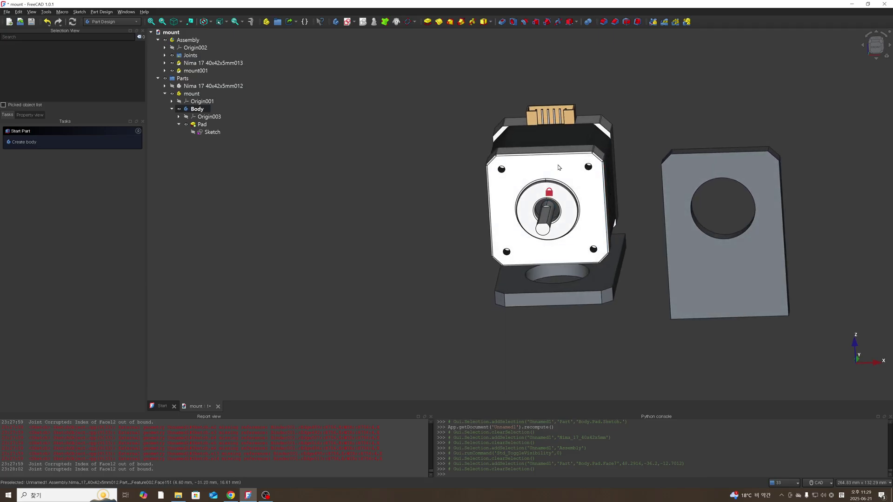
pyautogui.click(672, 261)
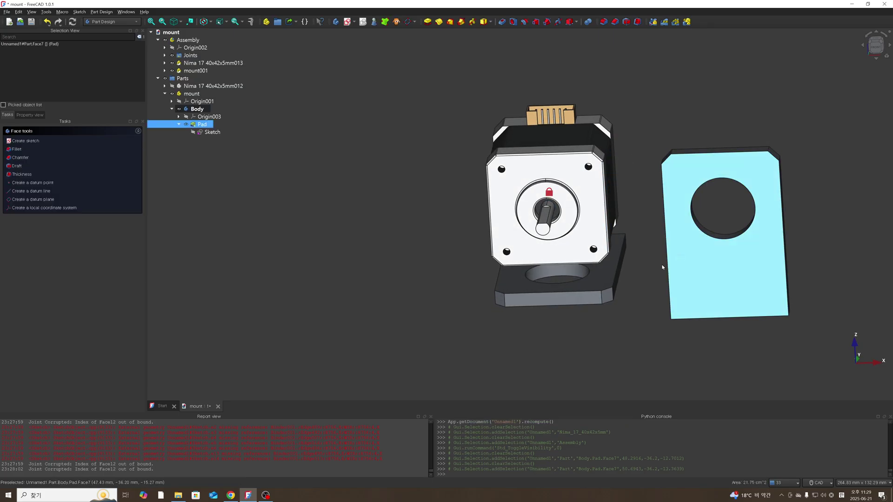
pyautogui.click(627, 307)
pyautogui.click(676, 279)
pyautogui.click(643, 293)
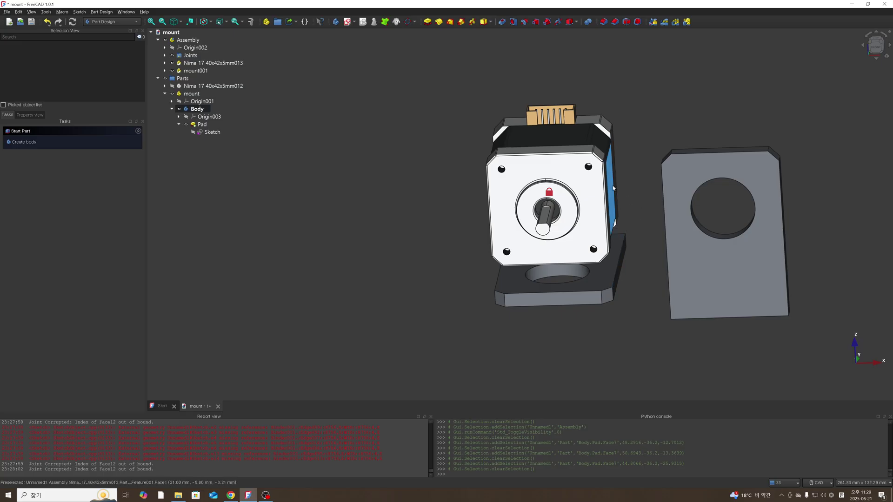
pyautogui.moveTo(465, 158); pyautogui.dragTo(463, 142, button='middle')
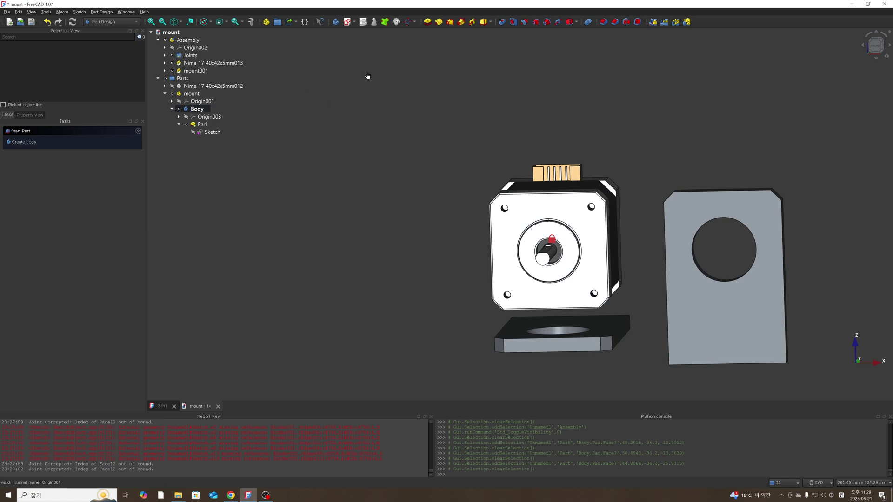
# - Switch to the Assembly workbench and measure the radius of a mounting hole in the motor's front face
pyautogui.click(111, 21)
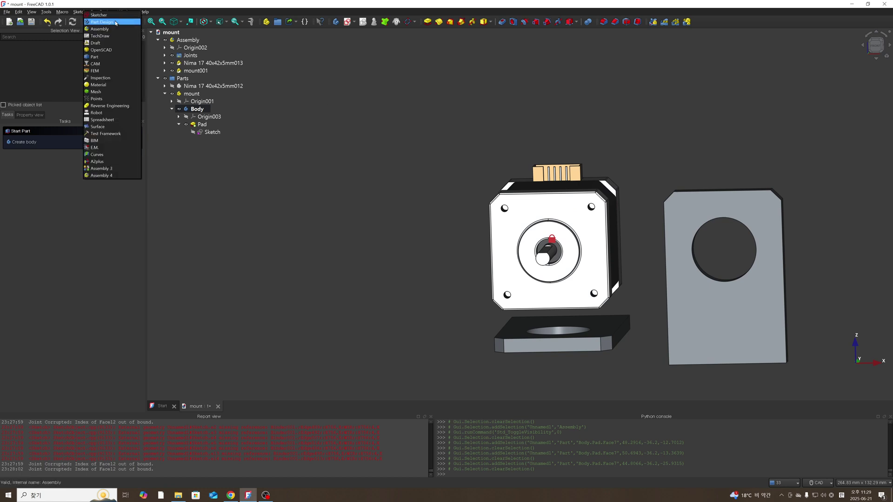
pyautogui.click(112, 24)
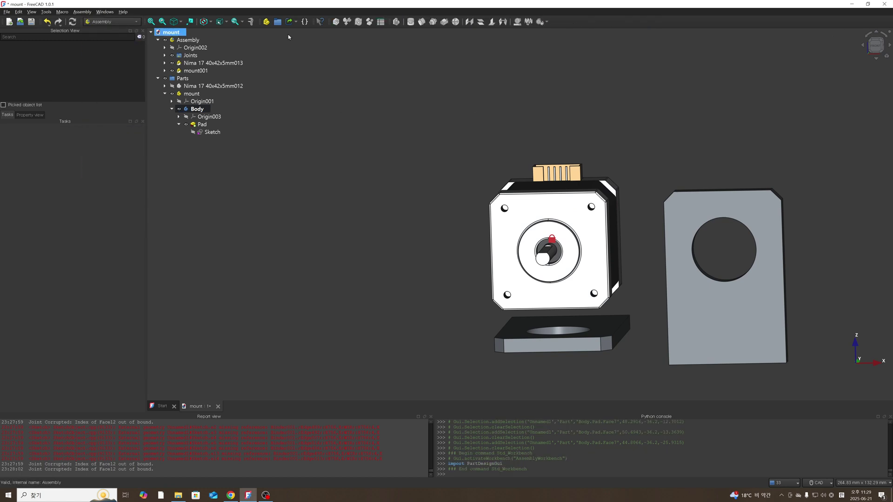
pyautogui.click(250, 21)
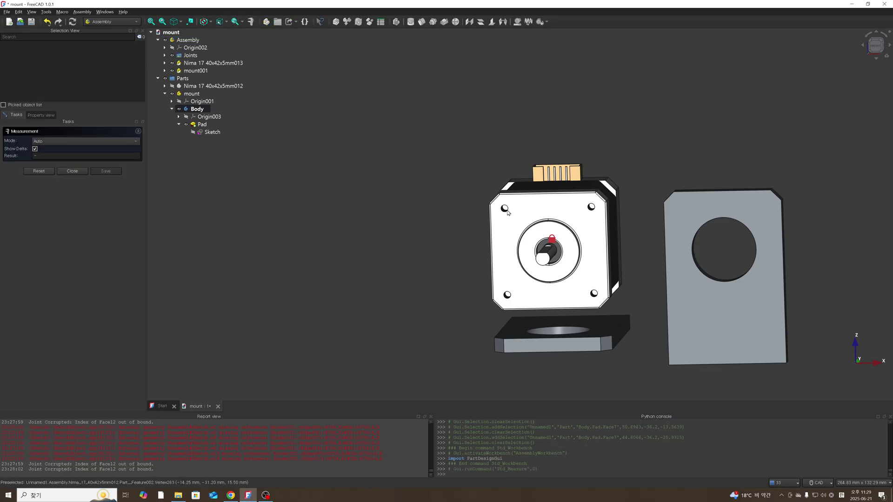
pyautogui.scroll(10, 507, 212)
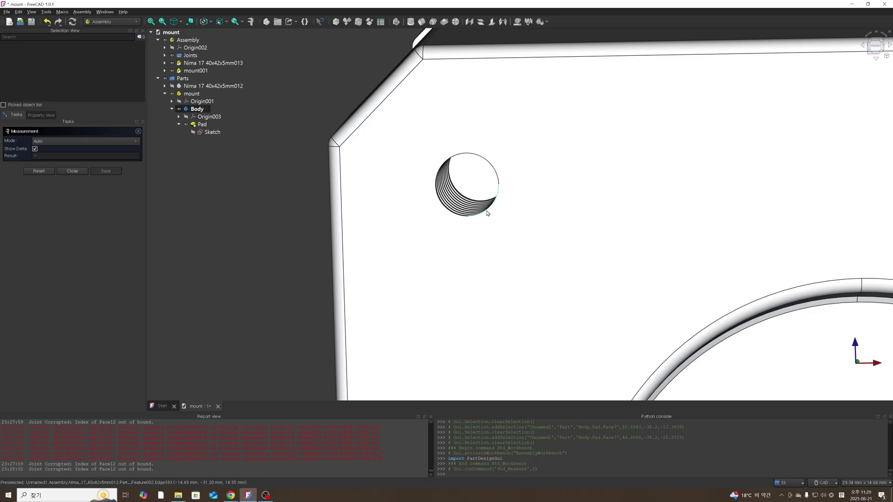
pyautogui.click(483, 161)
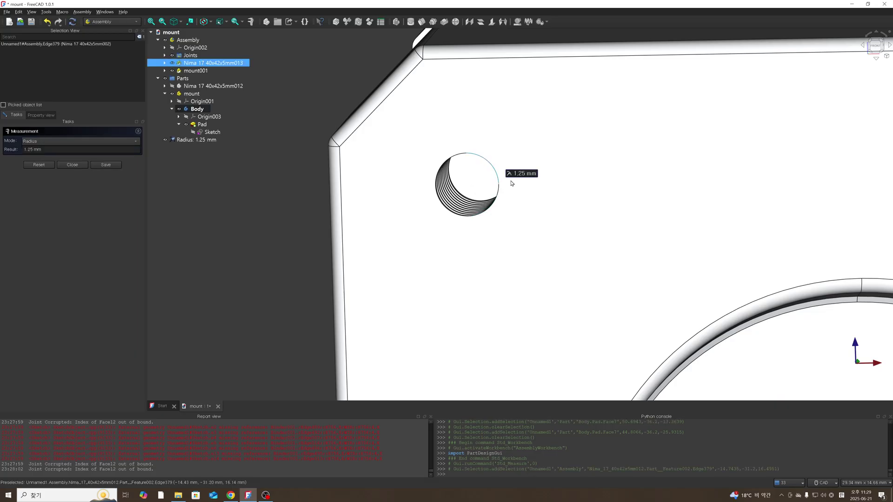
# - Measure the distance between the motor's two upper mounting holes, check it in the front view, and end the measurement
pyautogui.scroll(-8, 574, 202)
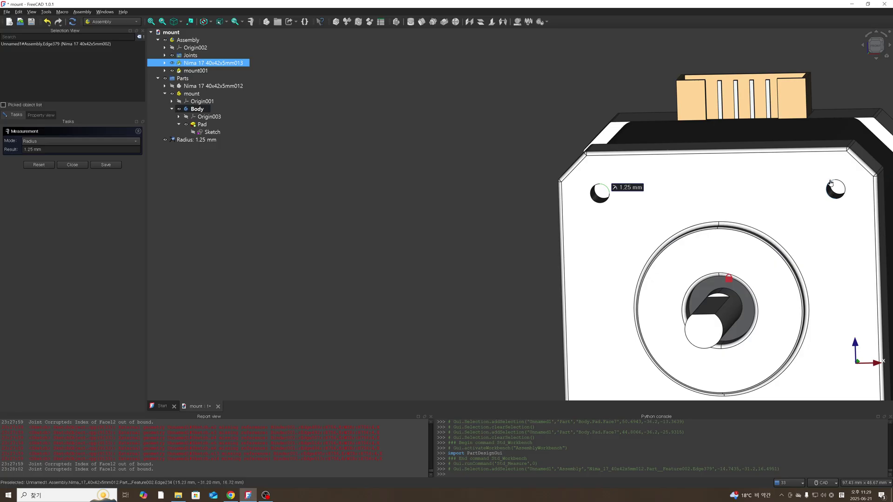
pyautogui.click(831, 183)
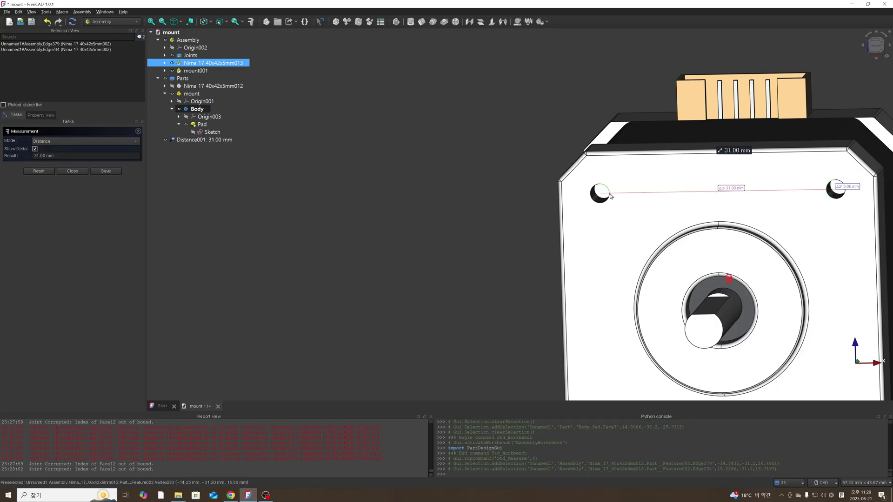
pyautogui.scroll(2, 610, 196)
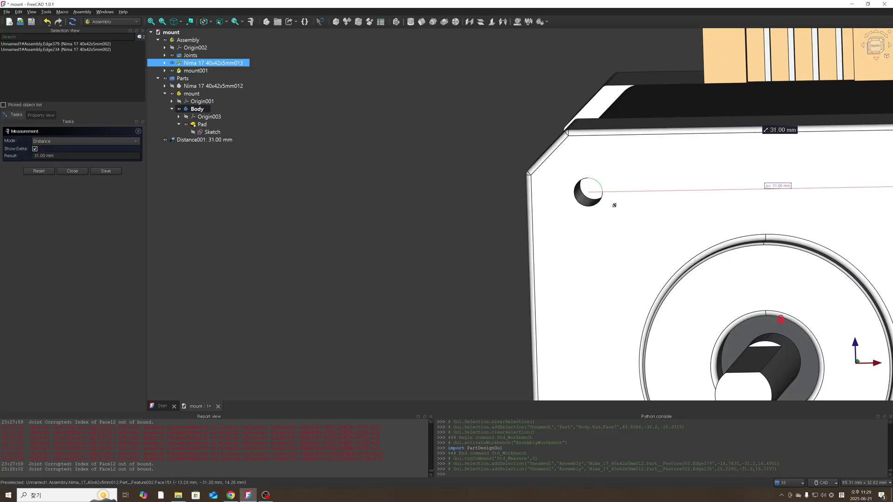
pyautogui.moveTo(614, 205); pyautogui.dragTo(788, 54, button='middle')
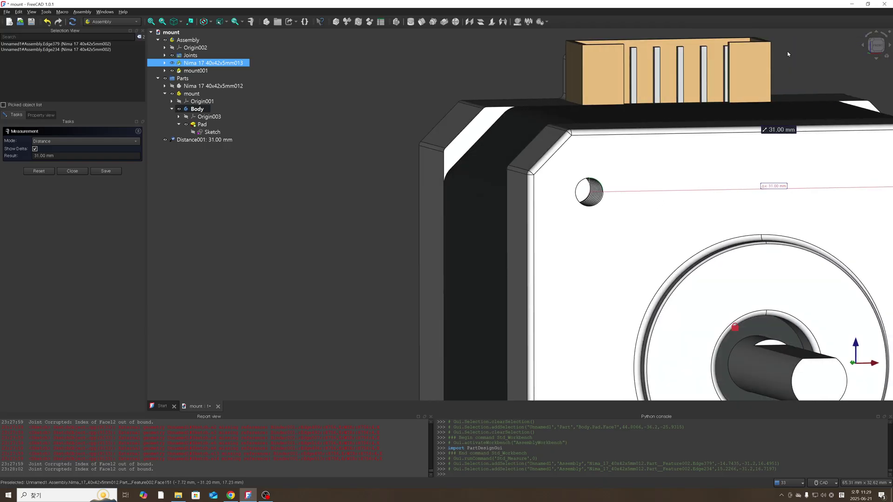
pyautogui.click(876, 45)
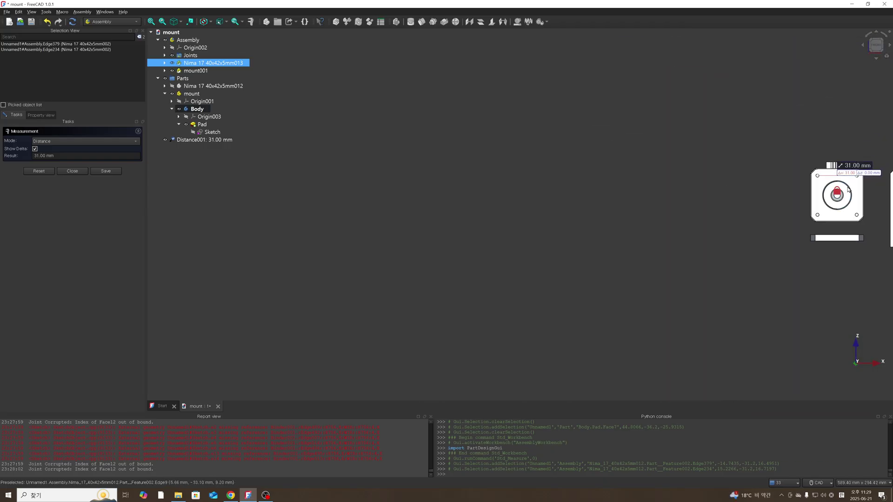
pyautogui.scroll(3, 866, 206)
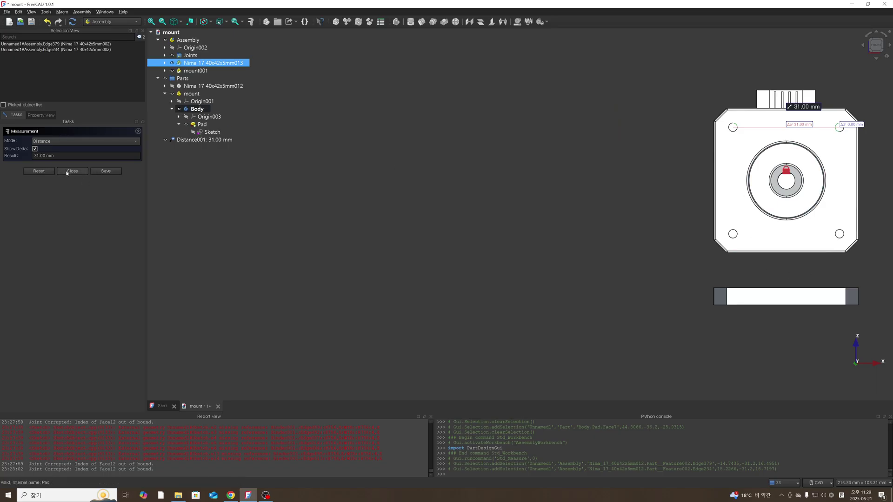
pyautogui.scroll(3, 866, 191)
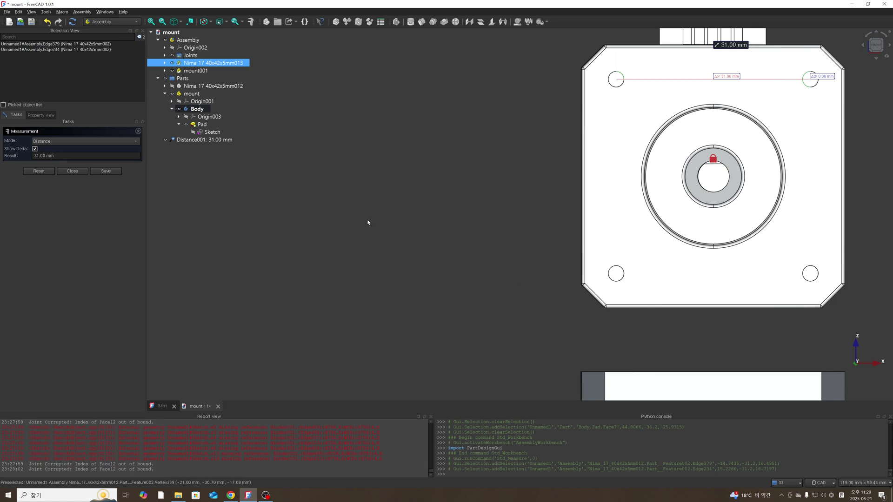
pyautogui.click(72, 171)
pyautogui.click(435, 198)
pyautogui.scroll(-6, 467, 193)
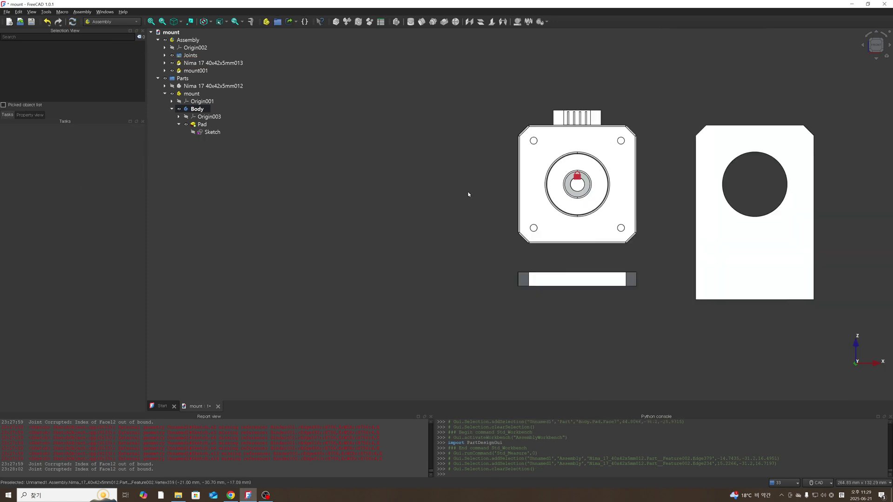
pyautogui.scroll(2, 707, 205)
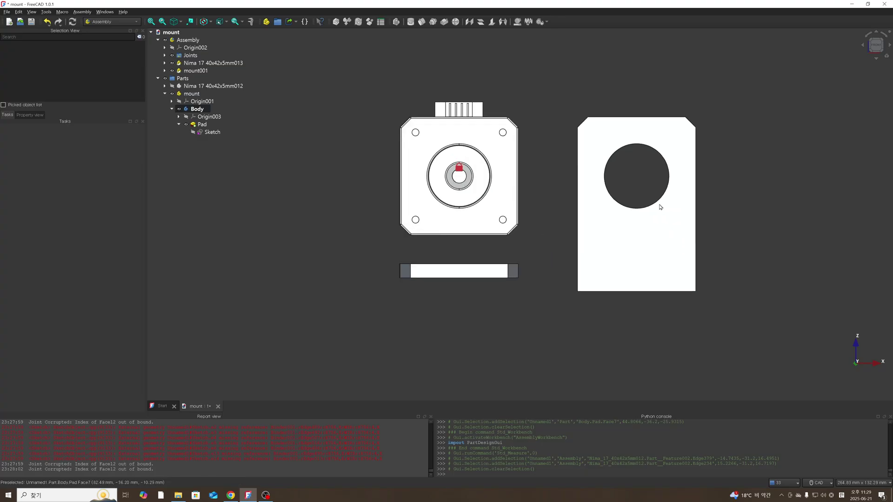
pyautogui.click(192, 94)
pyautogui.click(183, 78)
pyautogui.click(317, 124)
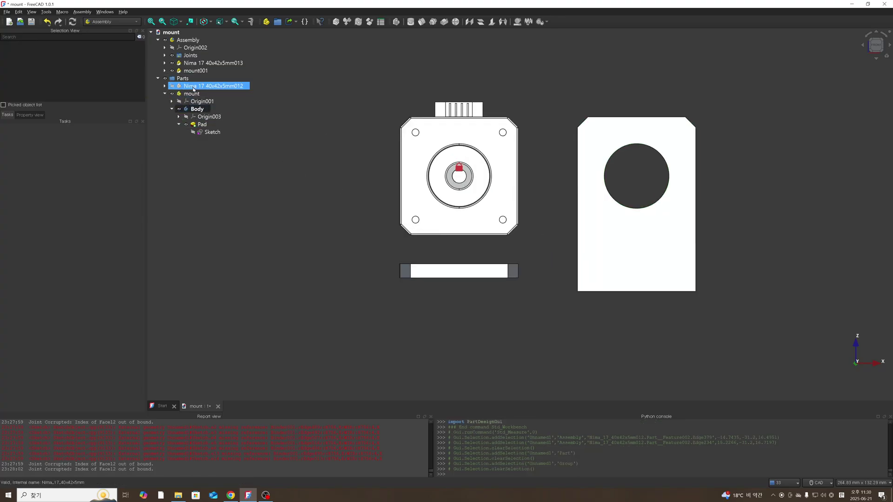
pyautogui.click(182, 79)
pyautogui.click(267, 135)
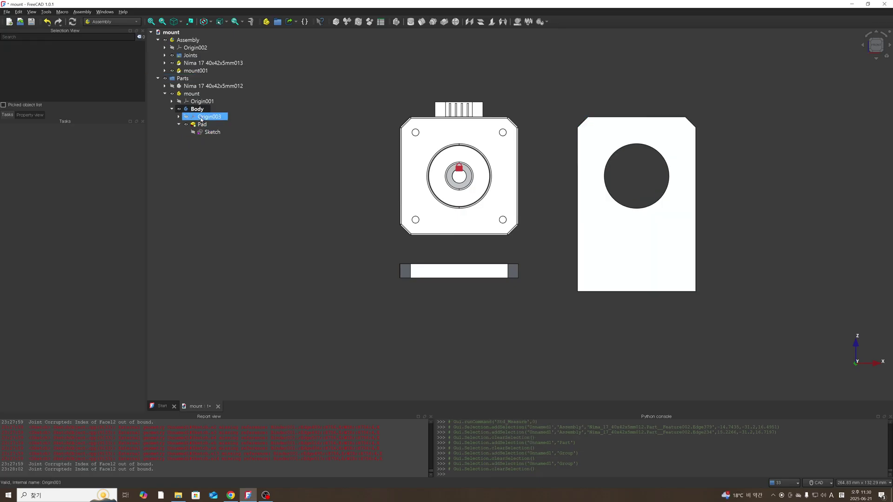
pyautogui.click(198, 110)
pyautogui.click(203, 133)
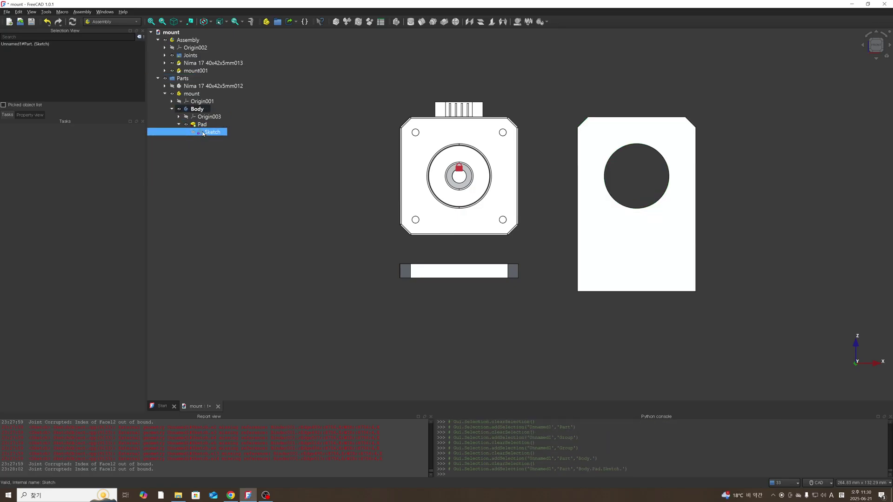
# - Hide the whole assembly, leaving the separate mount part shown, and select the mount plate's front face
pyautogui.click(188, 40)
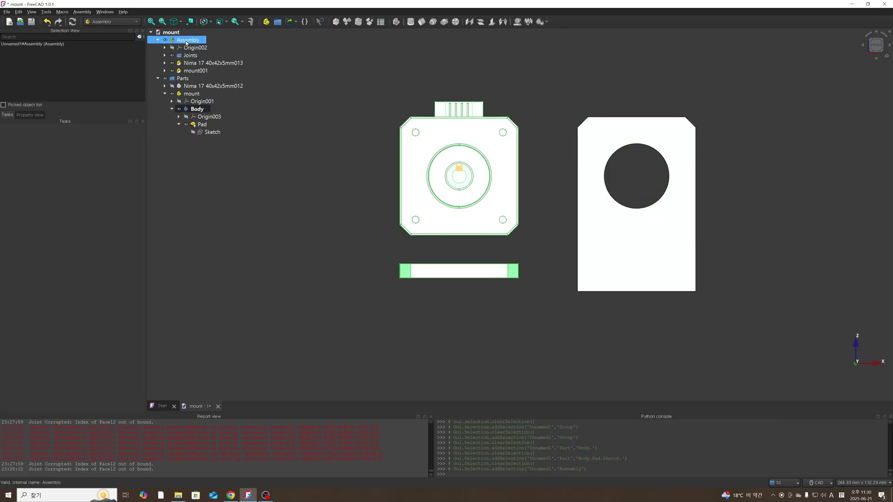
pyautogui.press('space')
pyautogui.scroll(3, 733, 219)
pyautogui.scroll(-2, 714, 219)
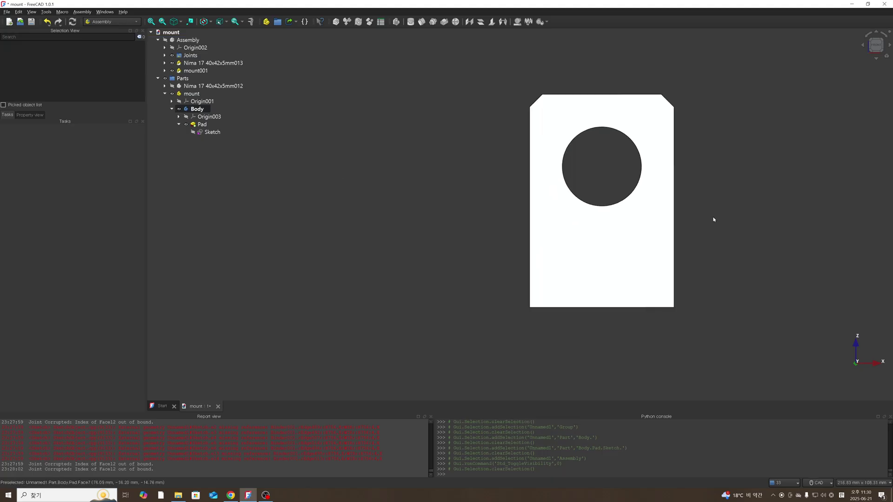
pyautogui.click(603, 244)
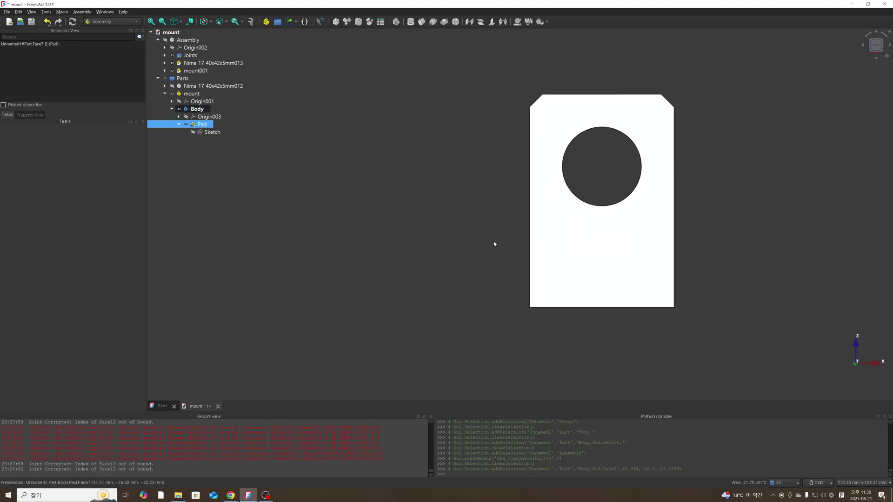
pyautogui.click(205, 109)
pyautogui.rightClick(206, 109)
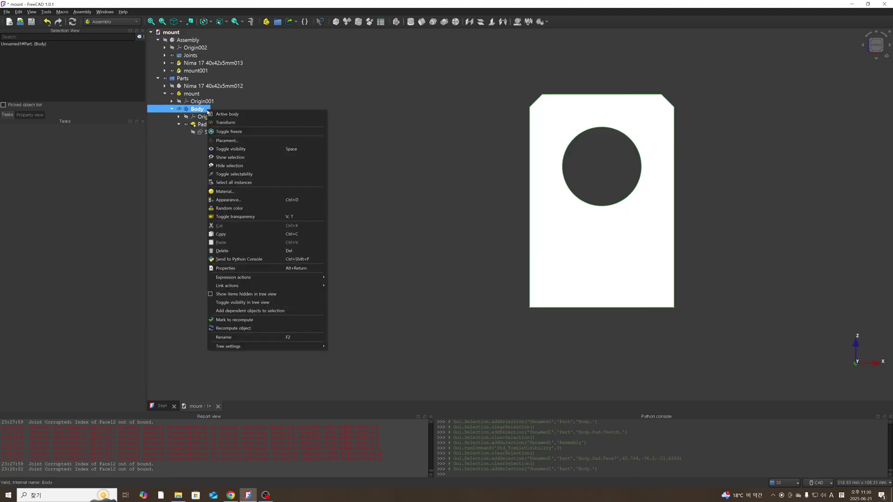
pyautogui.click(370, 209)
pyautogui.click(370, 209)
pyautogui.click(575, 265)
pyautogui.click(479, 309)
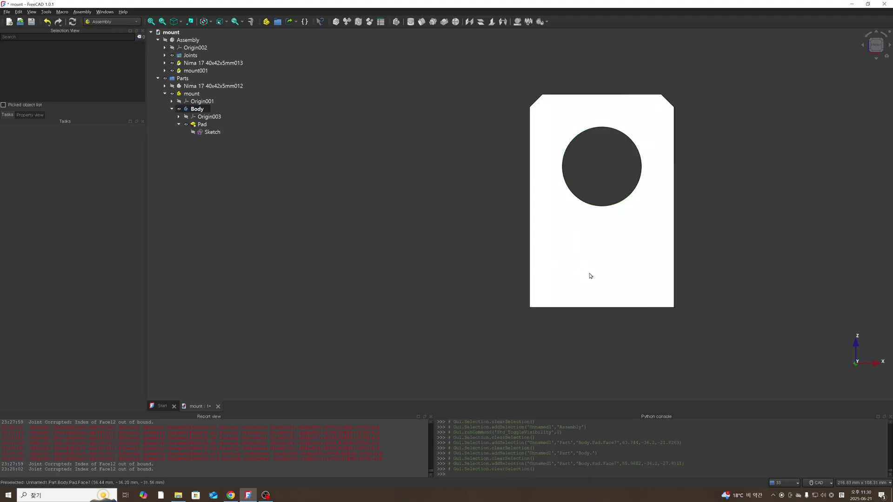
# - Switch to the Part Design workbench and create a sketch on the mount plate's front face
pyautogui.click(588, 275)
pyautogui.click(114, 22)
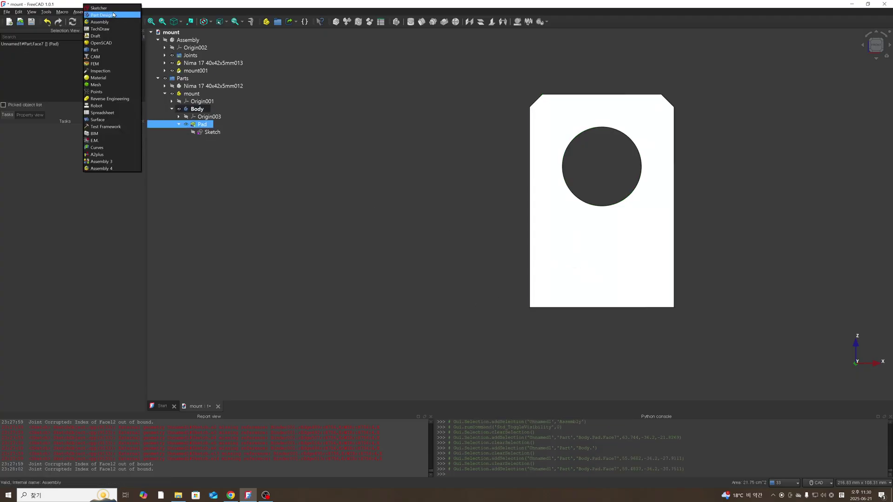
pyautogui.click(114, 14)
pyautogui.click(454, 204)
pyautogui.click(585, 244)
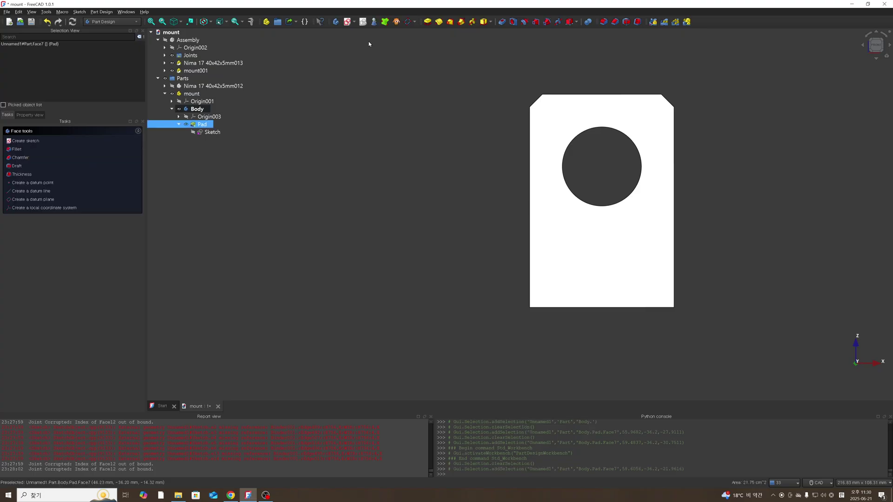
pyautogui.click(347, 22)
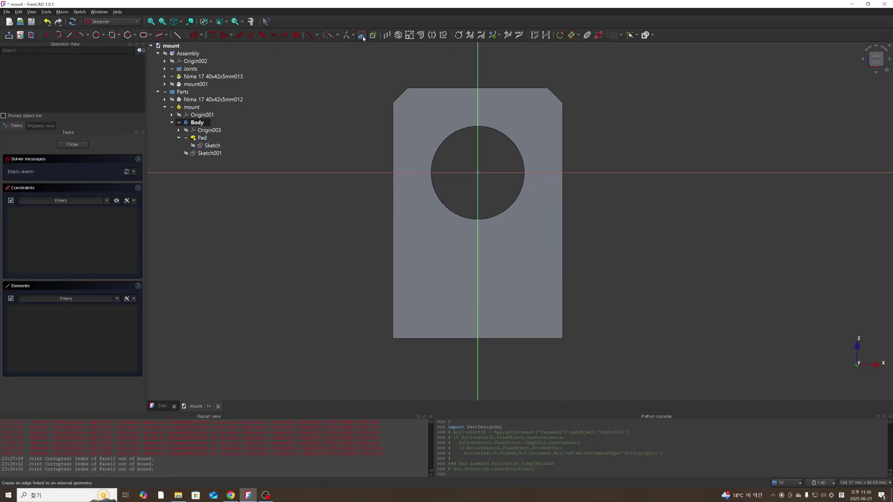
# - Reference the large hole's edge as external geometry and draw a 31 x 31 mm construction rectangle centred on the sketch origin
pyautogui.click(570, 35)
pyautogui.click(457, 134)
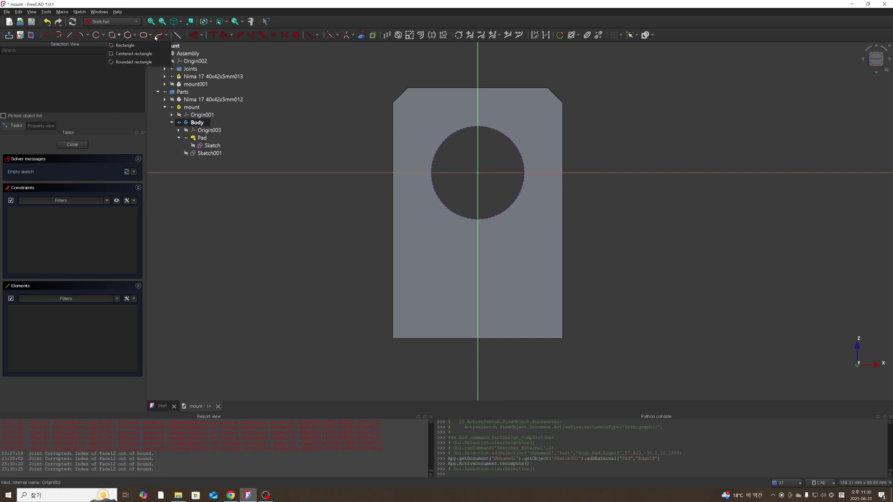
pyautogui.press('g')
pyautogui.press('n')
pyautogui.click(119, 37)
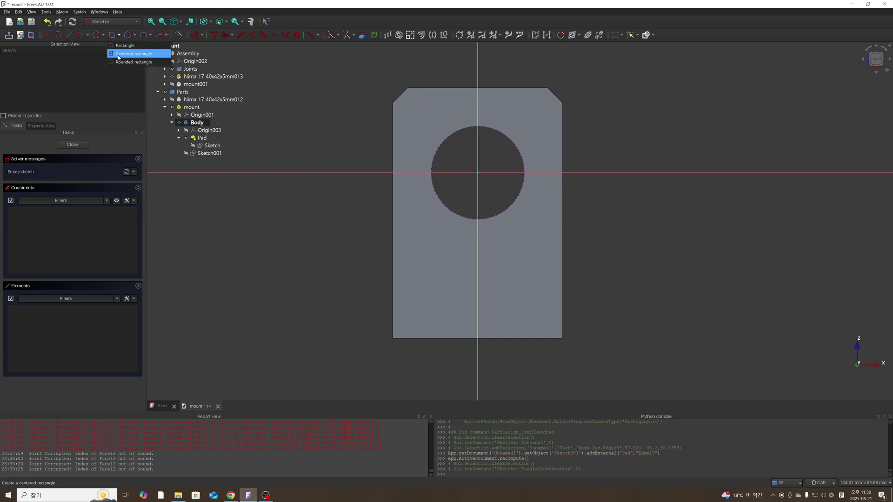
pyautogui.click(122, 55)
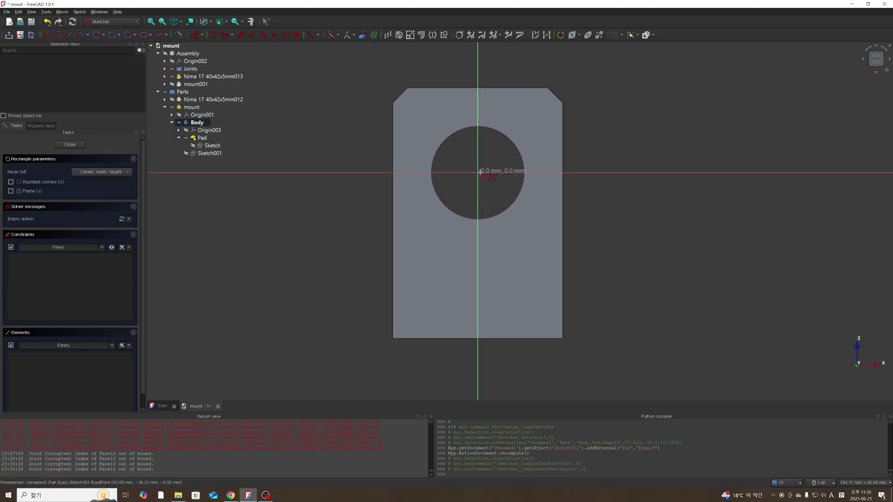
pyautogui.click(478, 173)
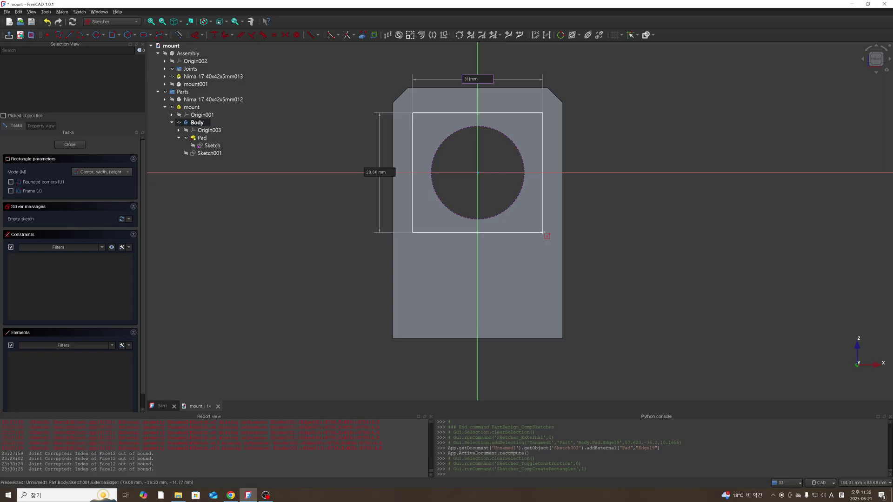
pyautogui.write('31')
pyautogui.press('Tab')
pyautogui.write('31')
pyautogui.press('Return')
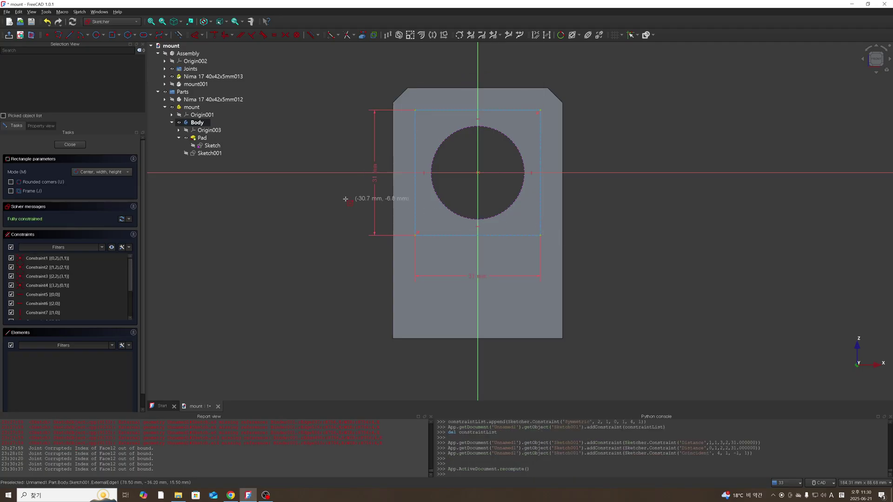
pyautogui.press('Escape')
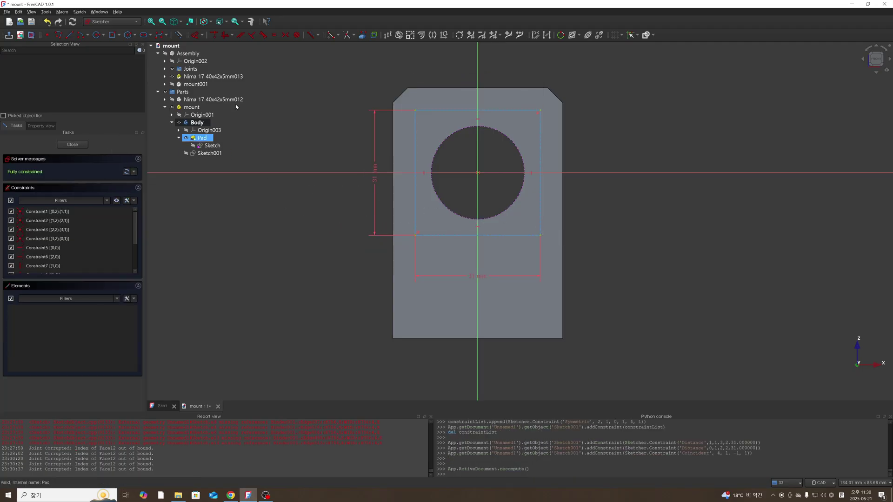
# - Draw a normal-geometry circle, about 5 to 7.5 mm in diameter, on each corner of the construction rectangle and close the sketch
pyautogui.click(177, 36)
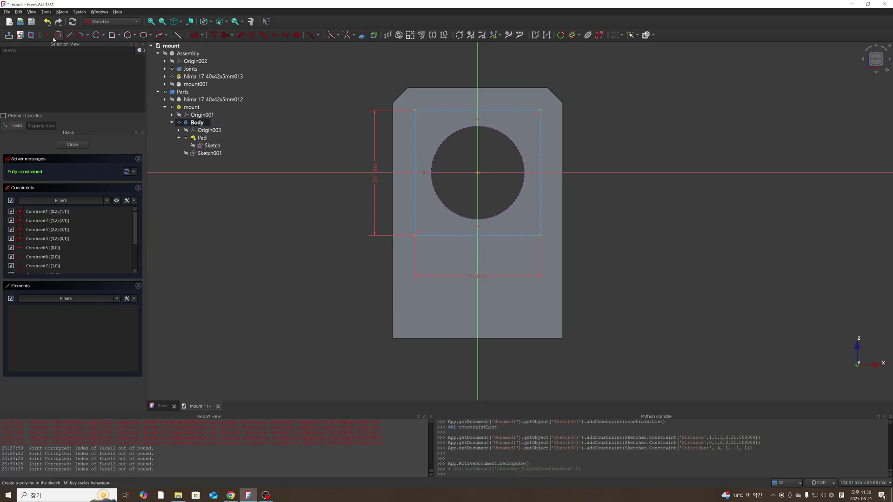
pyautogui.click(96, 35)
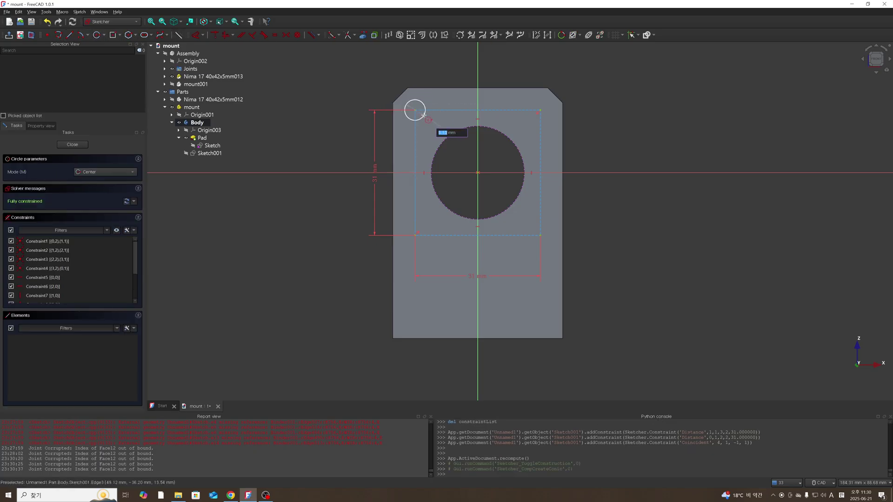
pyautogui.click(422, 115)
pyautogui.click(540, 109)
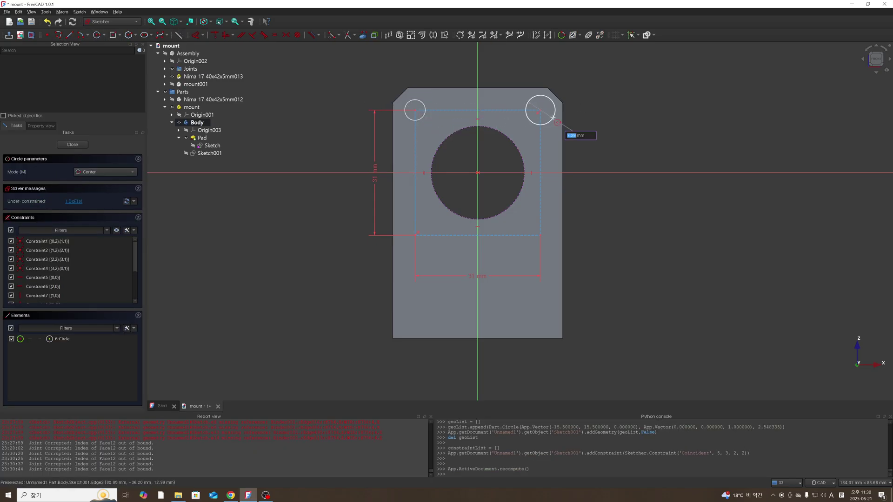
pyautogui.click(550, 121)
pyautogui.click(416, 235)
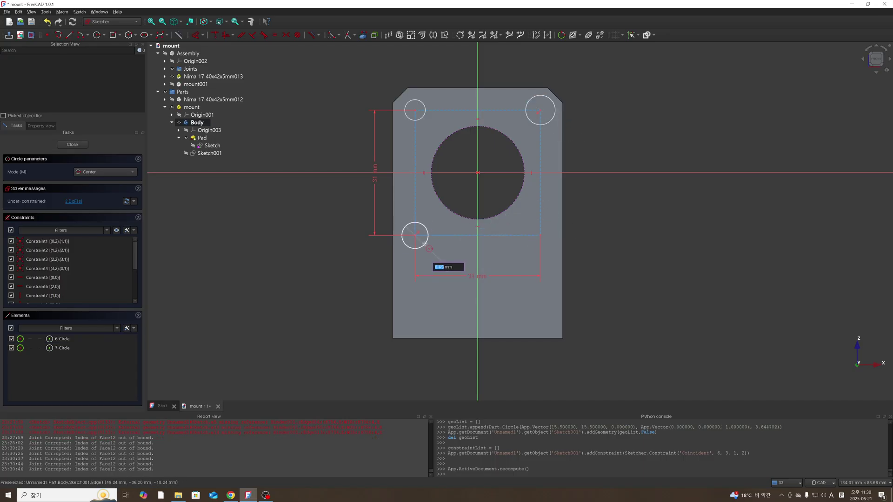
pyautogui.click(426, 245)
pyautogui.click(540, 235)
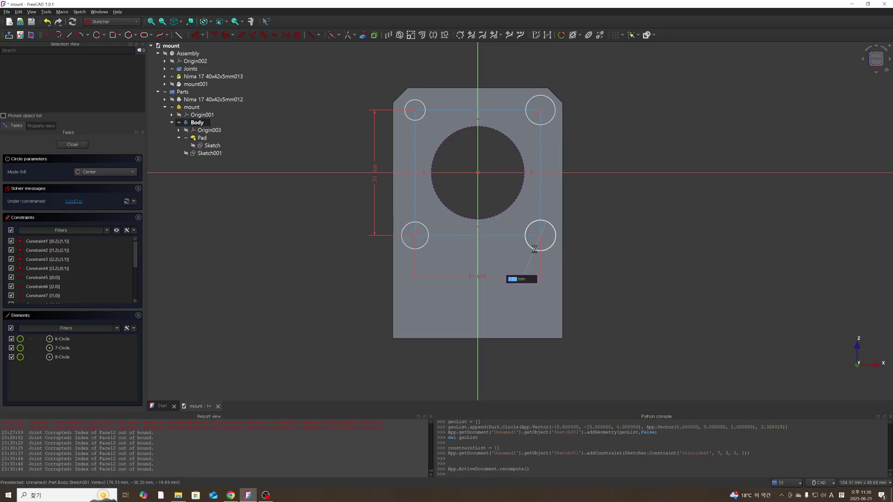
pyautogui.click(551, 246)
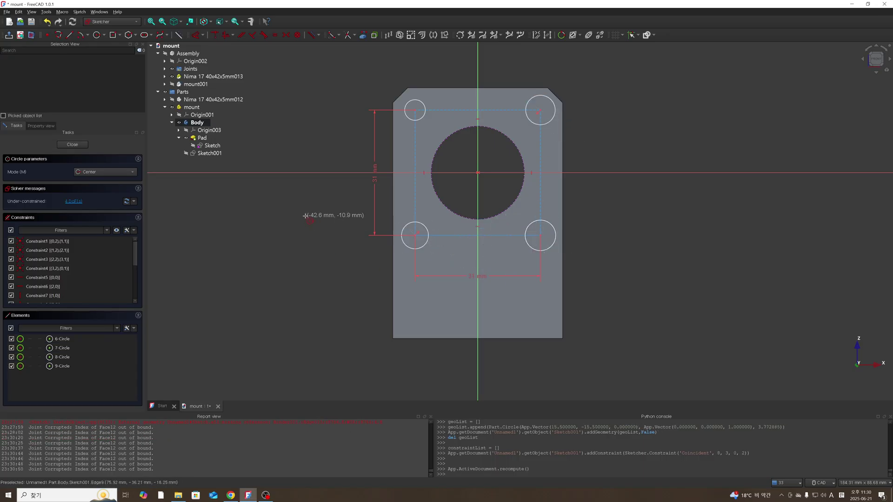
pyautogui.click(70, 145)
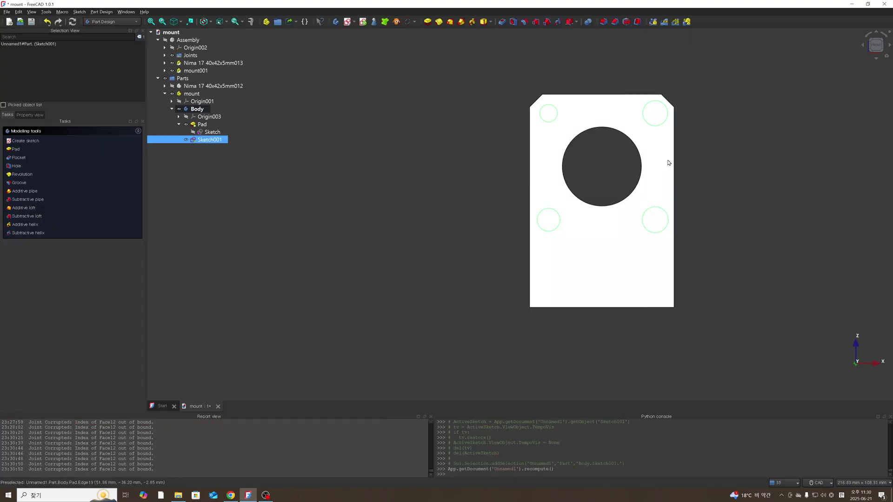
# - Create a Hole feature from the four-circle sketch with the ISO metric fine profile and size M3x0.35
pyautogui.click(722, 188)
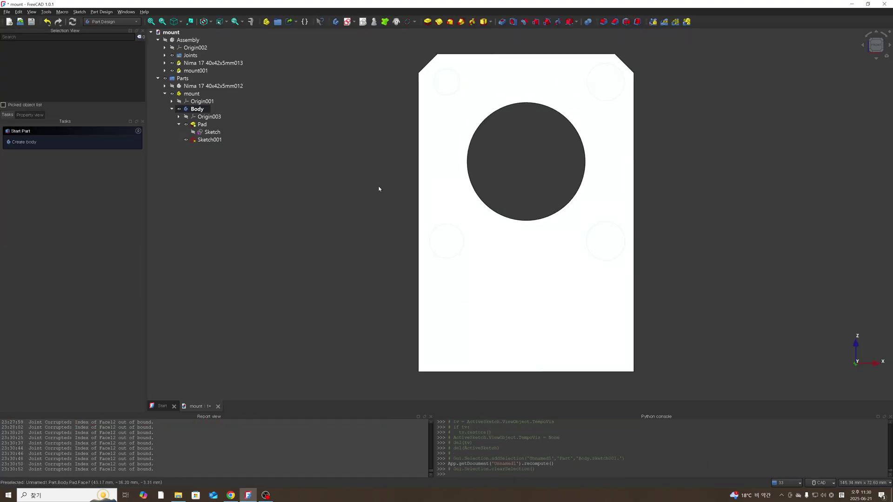
pyautogui.scroll(-1, 425, 175)
pyautogui.click(199, 140)
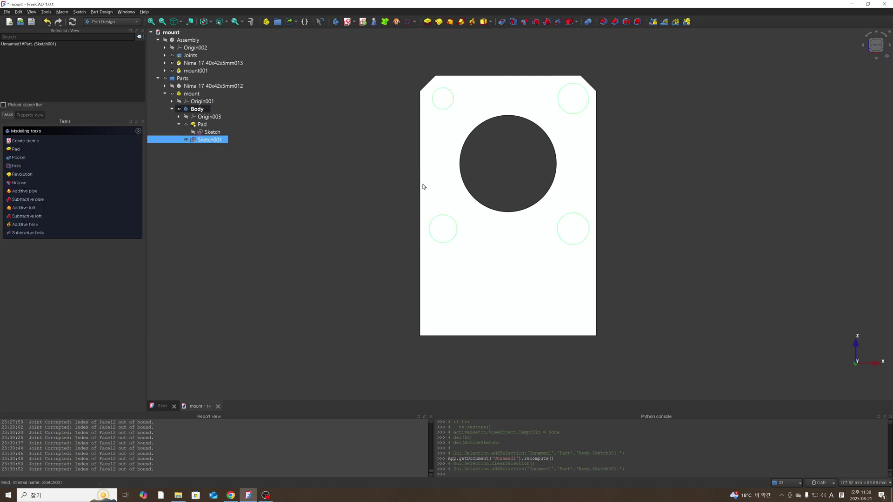
pyautogui.click(513, 22)
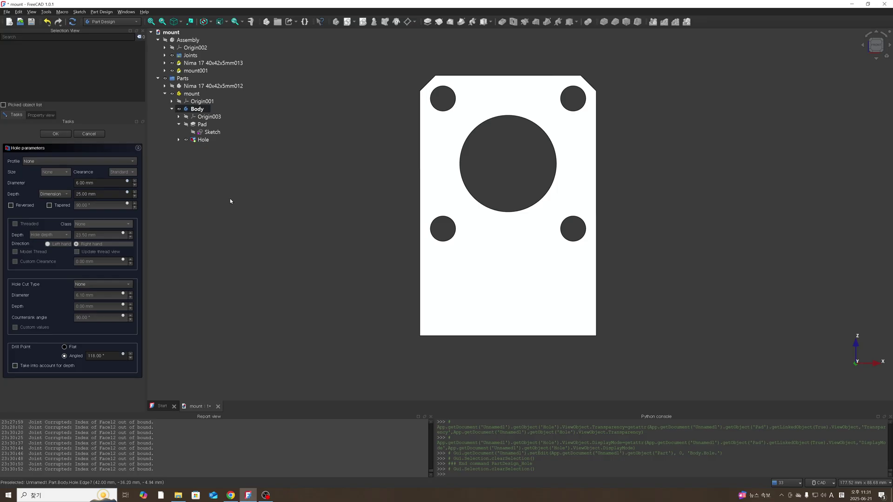
pyautogui.click(94, 161)
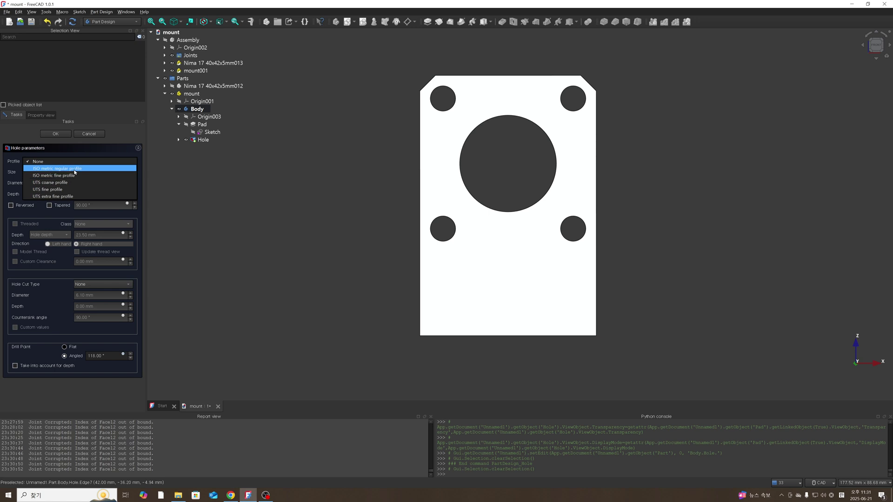
pyautogui.click(79, 176)
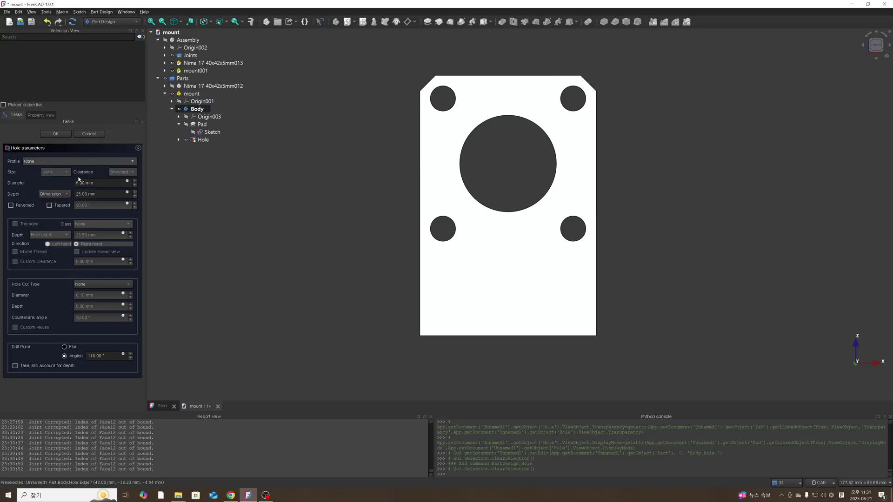
pyautogui.click(60, 172)
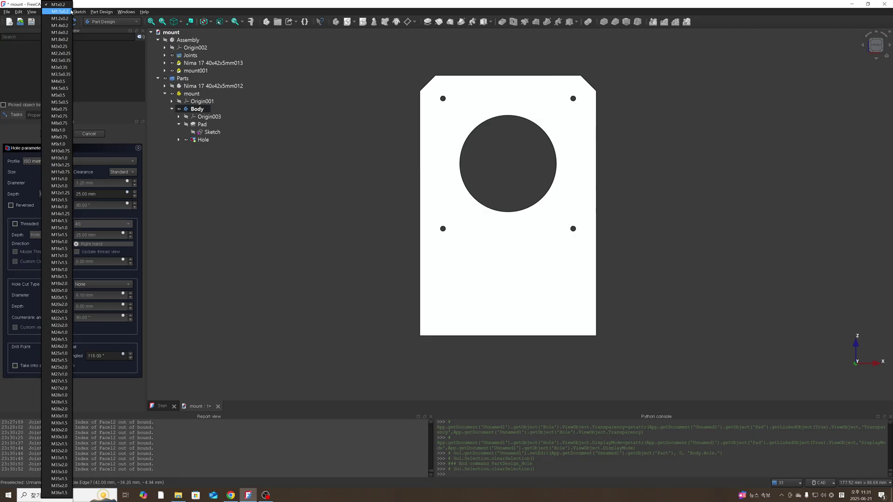
pyautogui.click(60, 67)
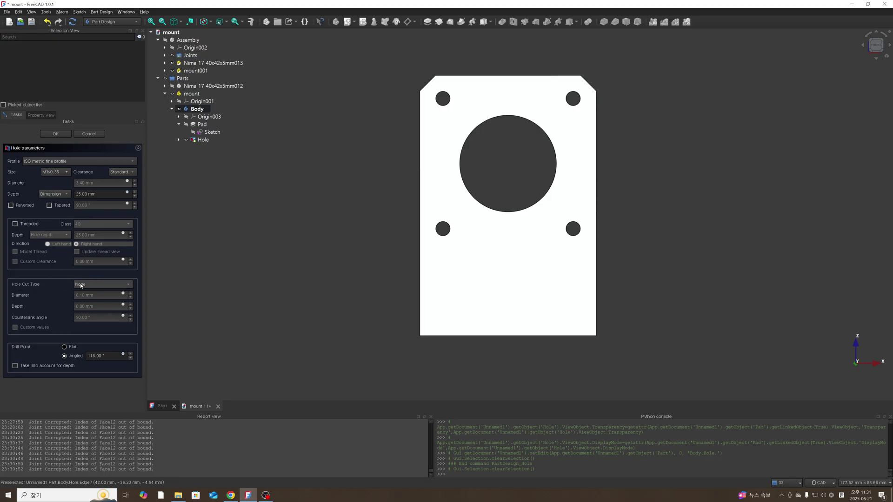
# - Try the Counterbore and Countersink cut types on the plate's four corner holes
pyautogui.click(100, 284)
pyautogui.click(106, 294)
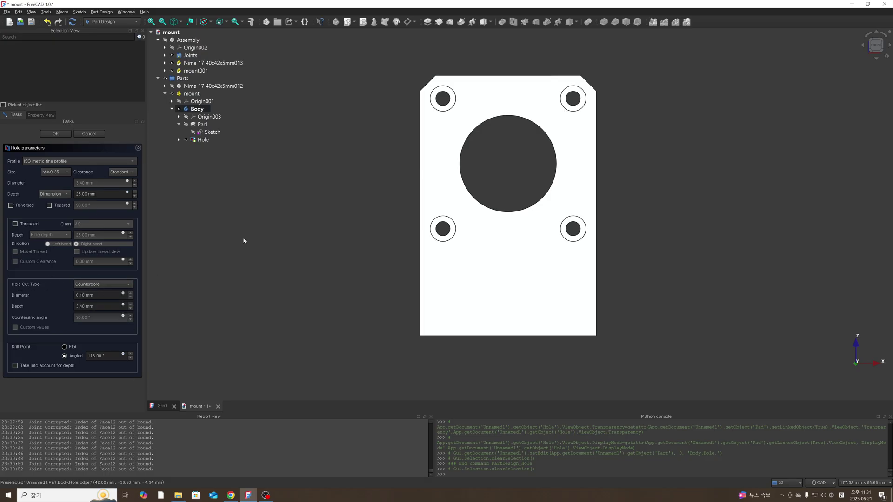
pyautogui.scroll(-1, 383, 228)
pyautogui.moveTo(407, 233); pyautogui.dragTo(502, 236, button='middle')
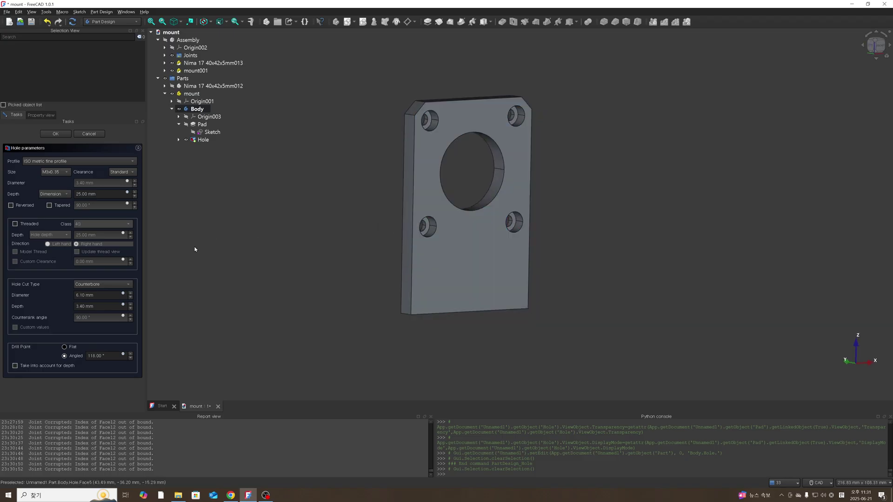
pyautogui.click(115, 287)
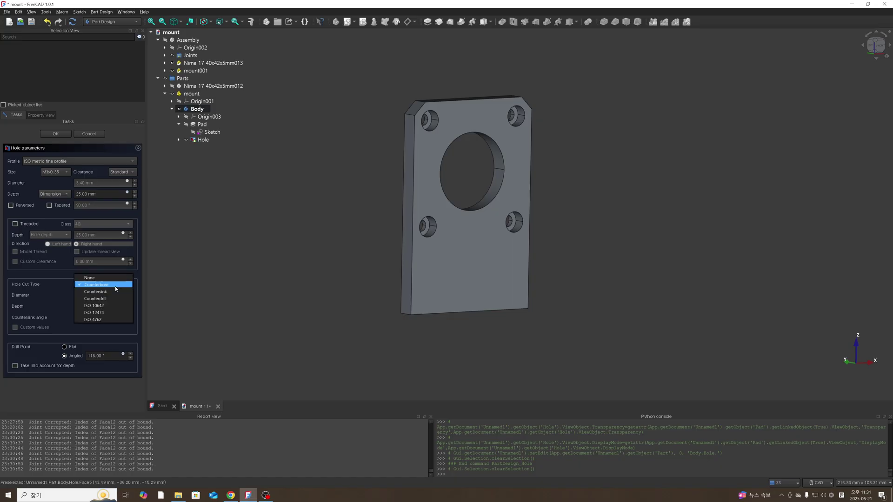
pyautogui.click(111, 293)
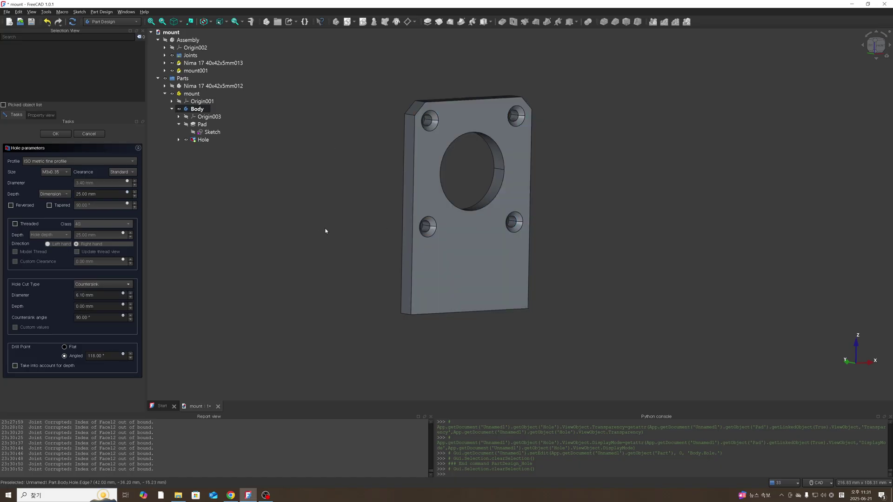
# - Try the Counterdrill, ISO 10642 and ISO 12474 cut types on the four corner holes
pyautogui.click(113, 285)
pyautogui.click(109, 291)
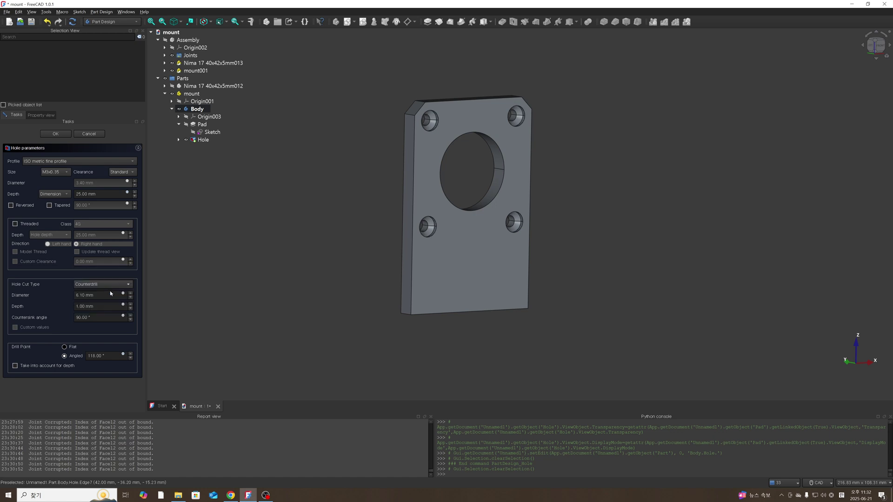
pyautogui.click(110, 286)
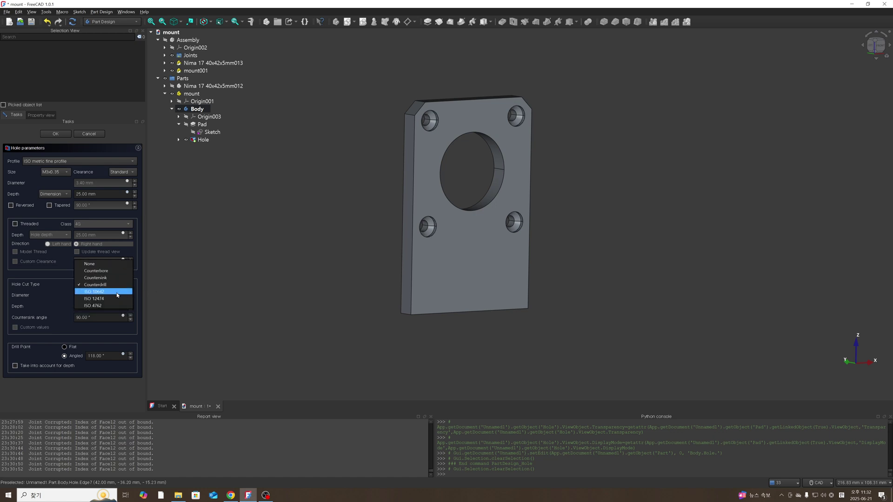
pyautogui.click(106, 292)
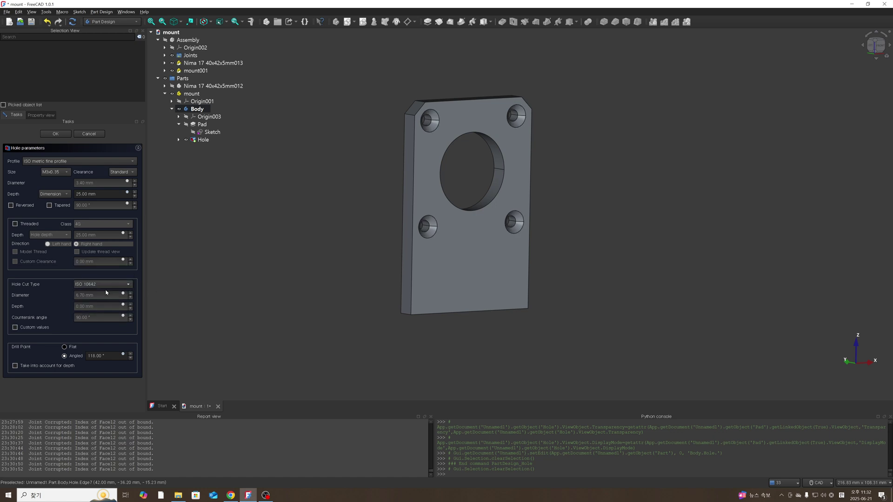
pyautogui.click(103, 285)
pyautogui.click(100, 292)
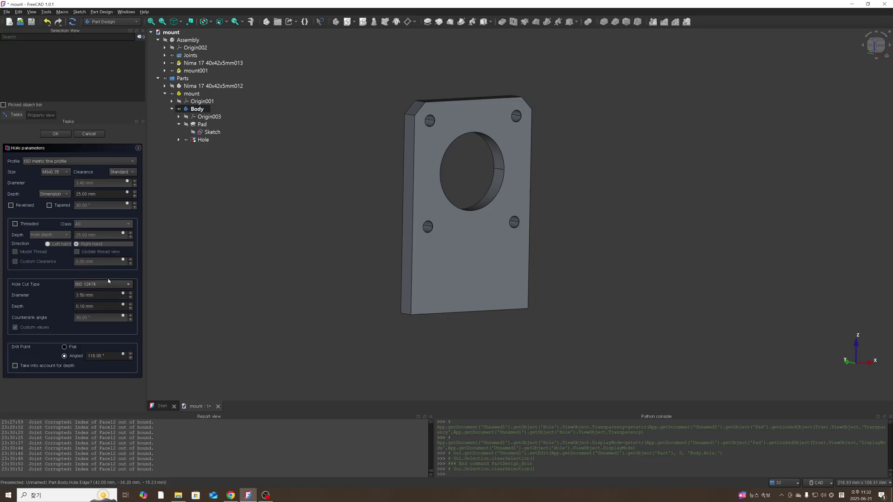
# - Try the ISO 4762 and ISO 10642 cut types on the four corner holes and inspect the hole recesses
pyautogui.click(108, 281)
pyautogui.click(104, 293)
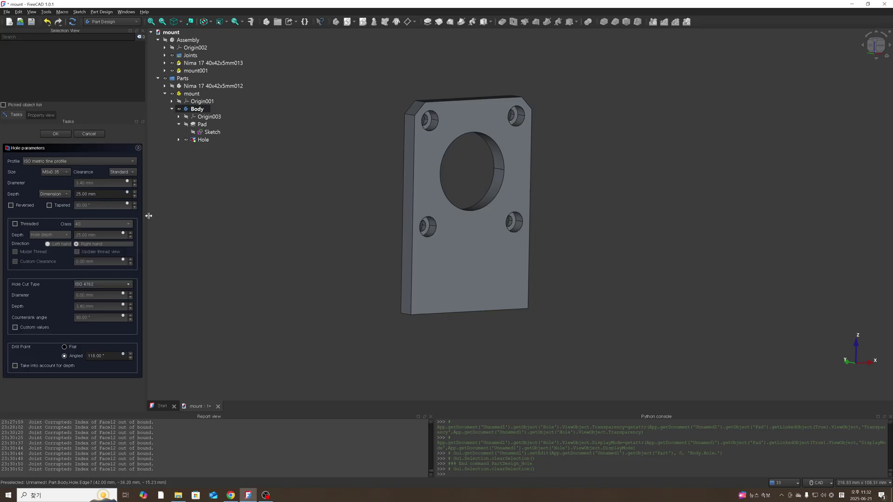
pyautogui.click(124, 285)
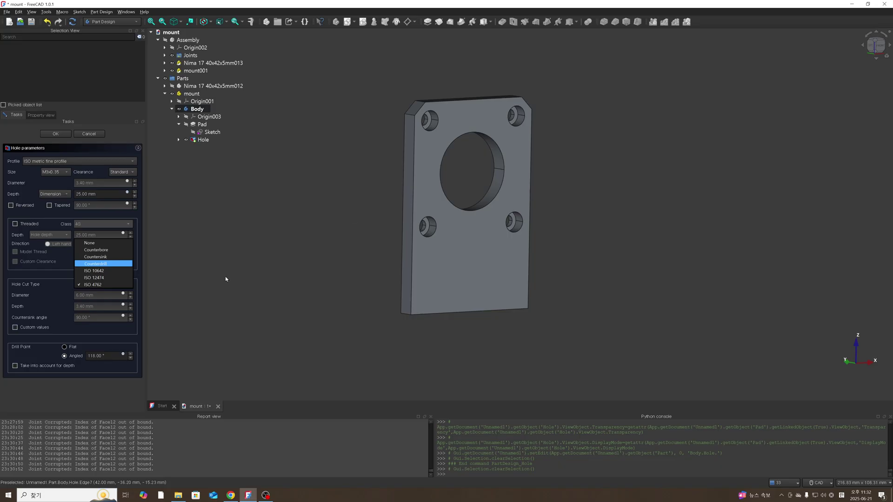
pyautogui.click(98, 271)
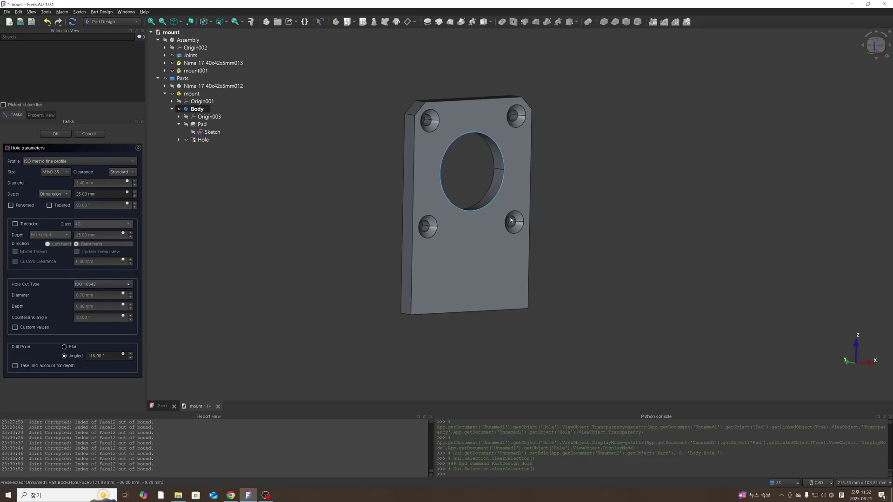
pyautogui.scroll(2, 535, 234)
pyautogui.moveTo(518, 234); pyautogui.dragTo(475, 235, button='middle')
pyautogui.scroll(-2, 476, 239)
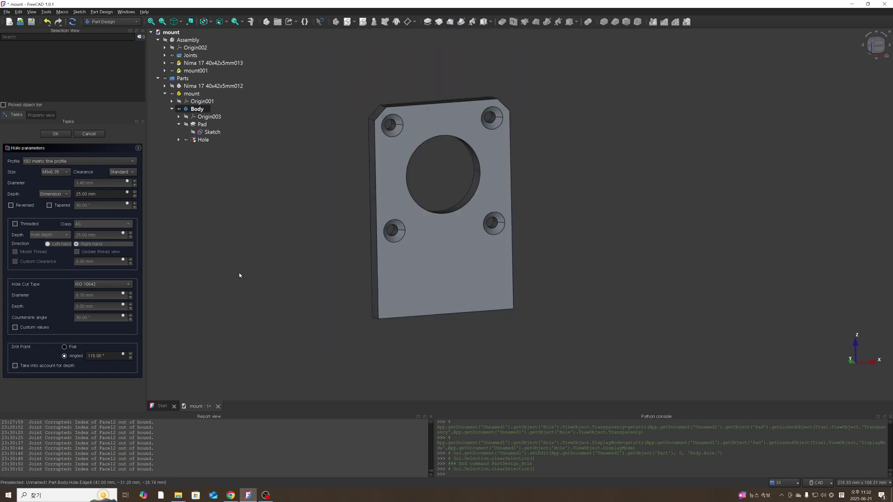
# - Try the ISO 4762, Countersink and ISO 12474 cut types in turn on the plate's four corner holes
pyautogui.click(116, 284)
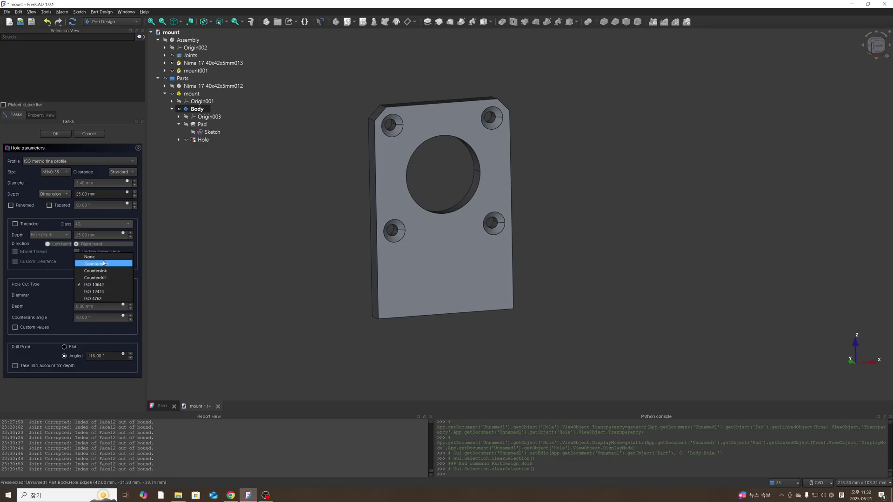
pyautogui.click(103, 299)
pyautogui.click(103, 284)
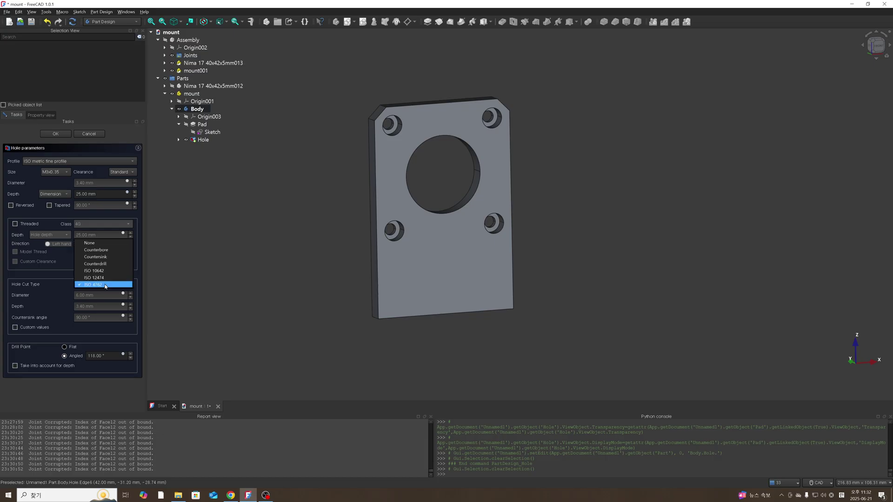
pyautogui.click(108, 256)
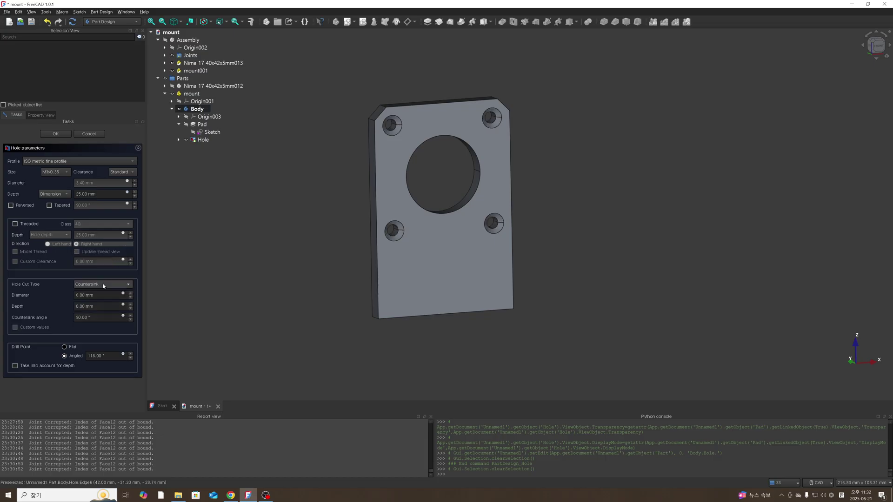
pyautogui.click(101, 283)
pyautogui.click(106, 306)
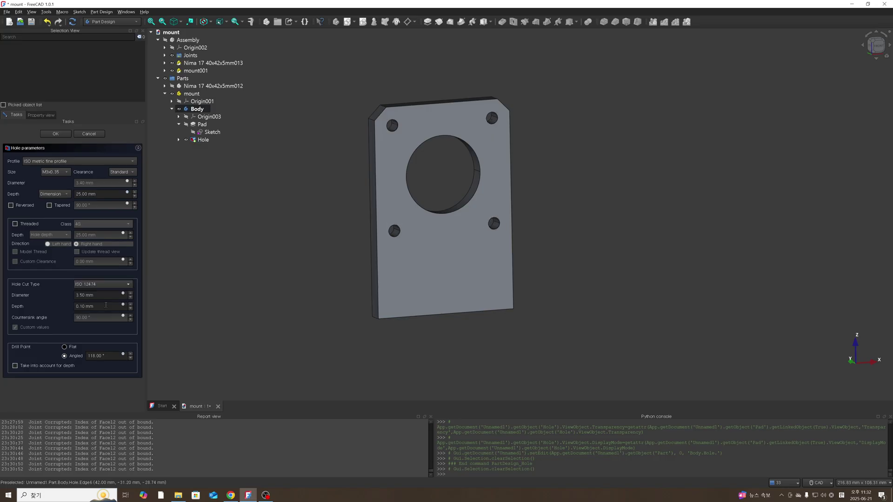
# - Compare the ISO 4762, ISO 10642 and Countersink cut types on the four corner holes
pyautogui.click(114, 284)
pyautogui.click(109, 292)
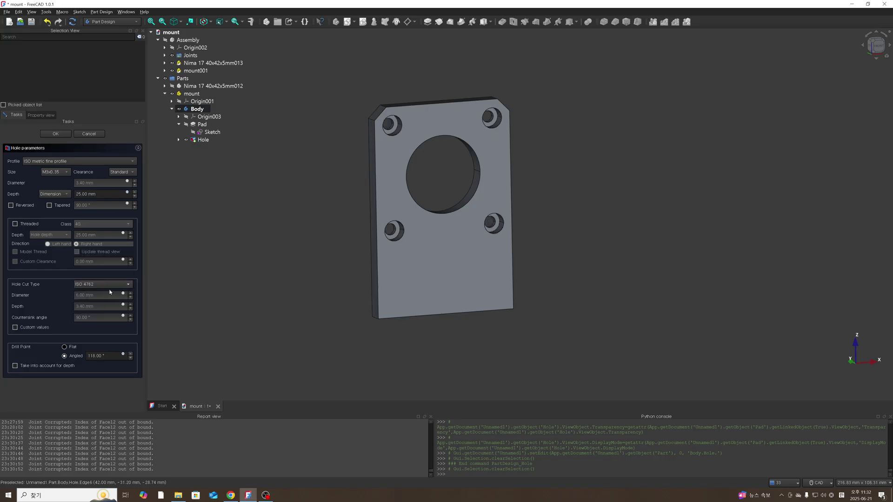
pyautogui.click(114, 284)
pyautogui.click(110, 273)
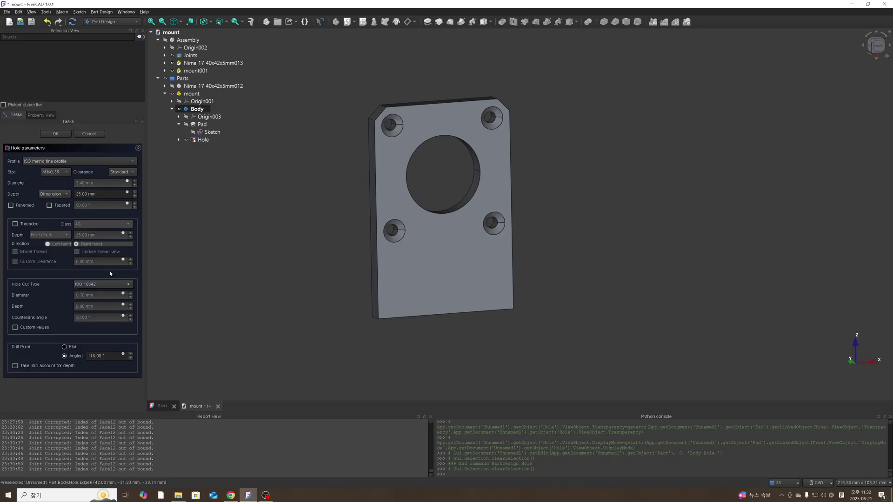
pyautogui.click(111, 284)
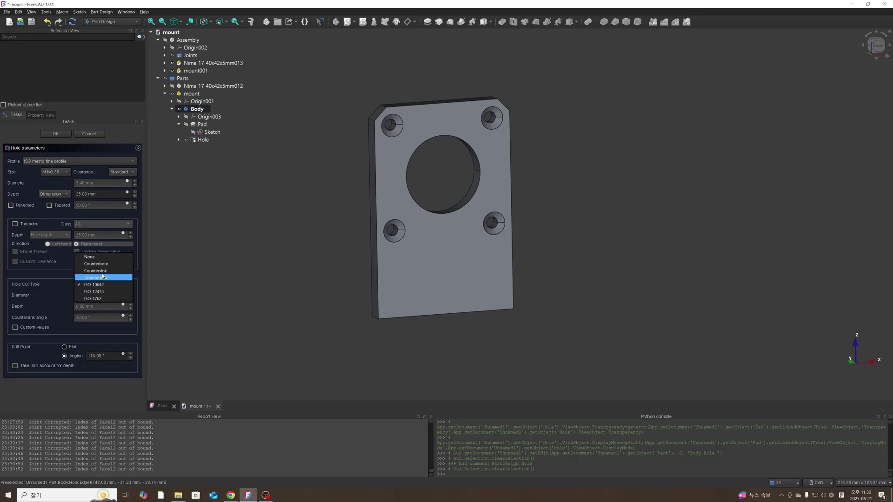
pyautogui.click(112, 274)
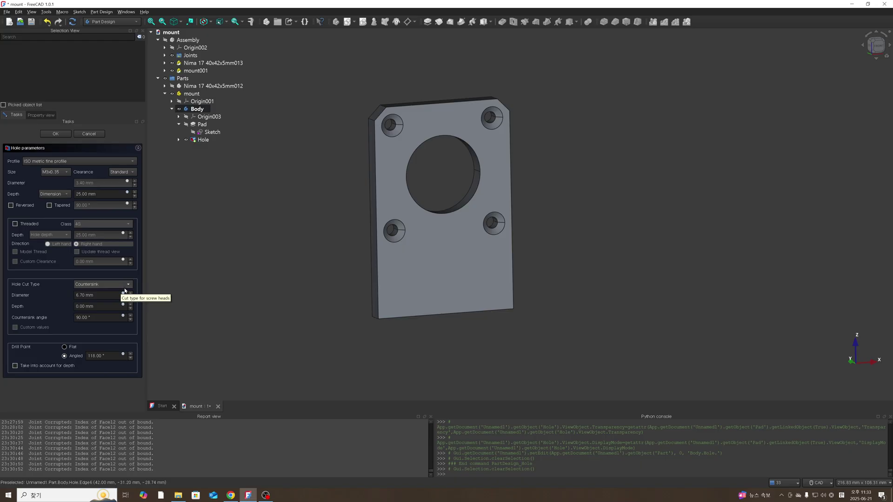
# - Try ISO 12474 and ISO 10642 again as the cut type of the four corner holes
pyautogui.click(124, 286)
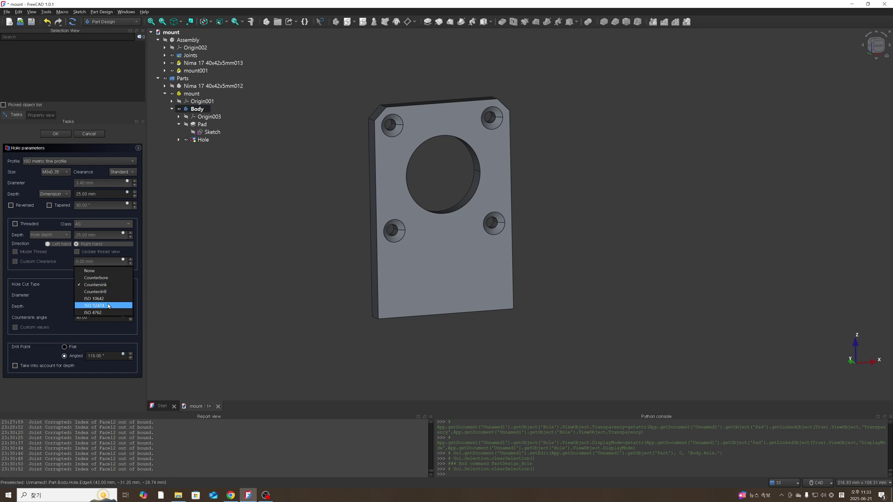
pyautogui.click(111, 306)
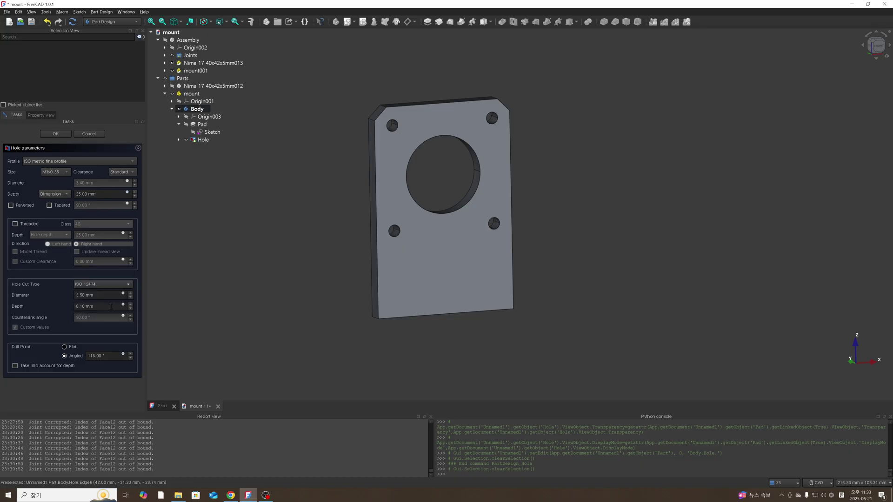
pyautogui.click(106, 284)
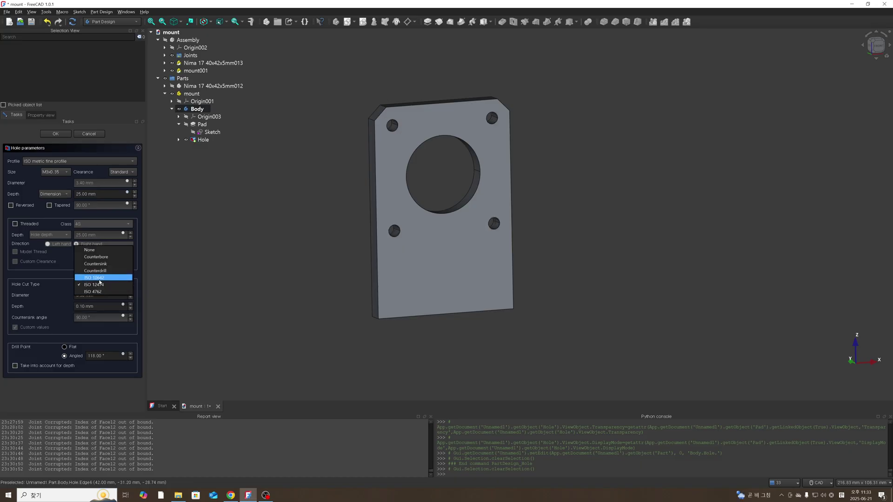
pyautogui.click(100, 278)
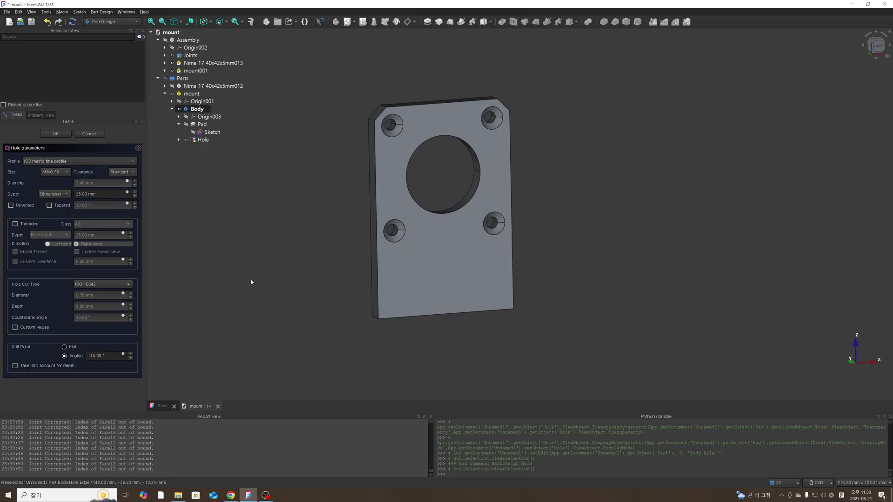
pyautogui.scroll(-2, 434, 252)
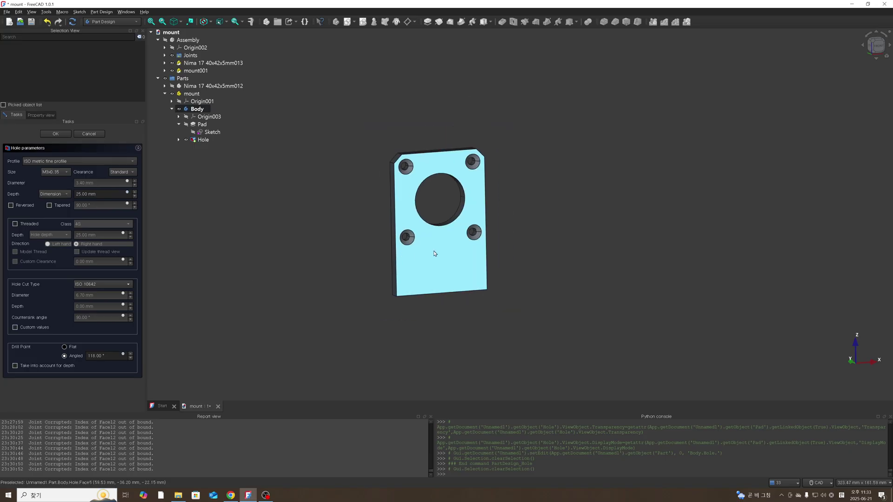
pyautogui.scroll(1, 421, 243)
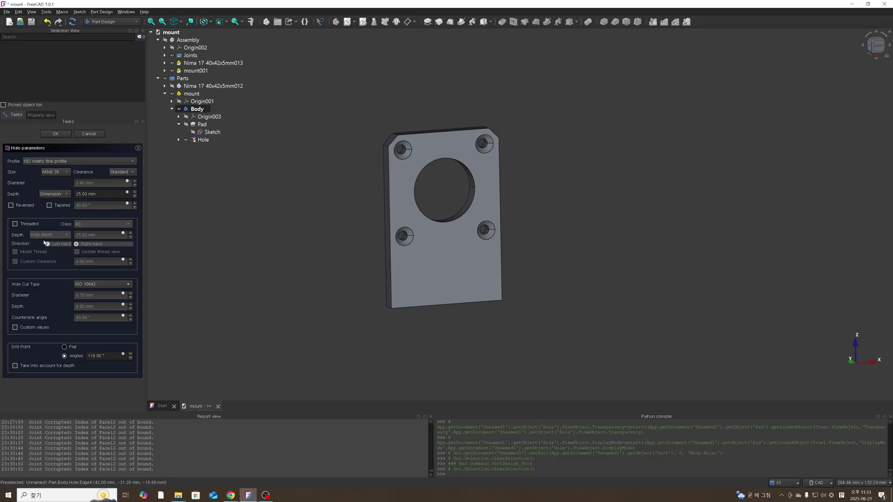
# - Set the corner holes' cut type to None and make the holes threaded
pyautogui.click(99, 285)
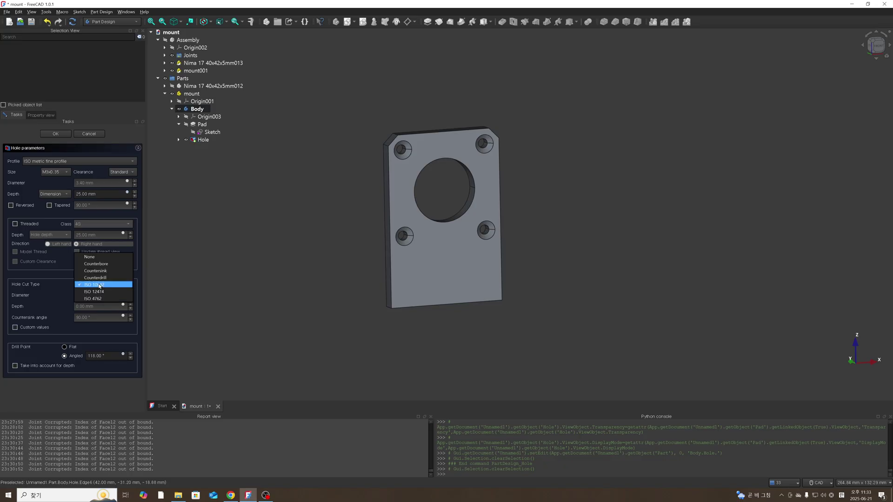
pyautogui.click(103, 259)
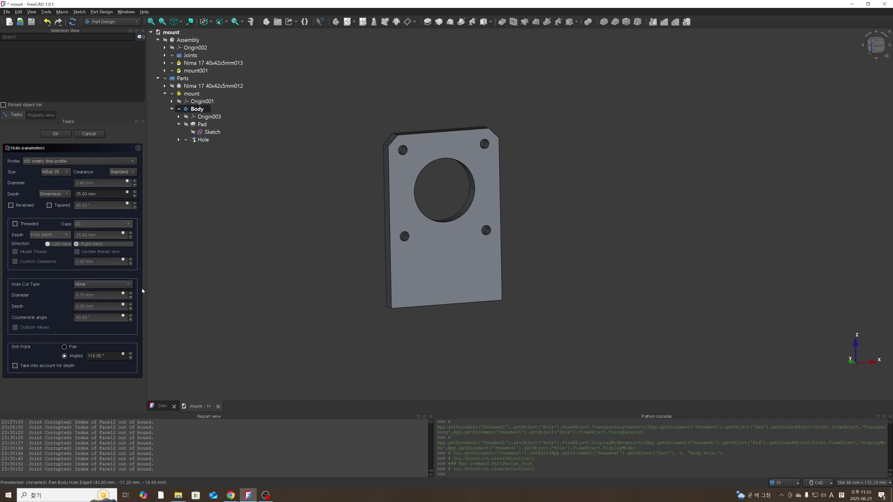
pyautogui.click(15, 224)
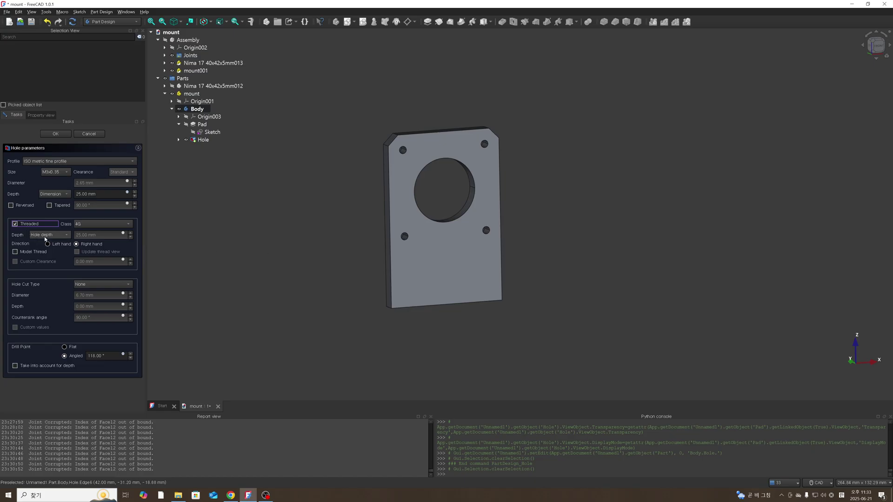
pyautogui.scroll(4, 482, 231)
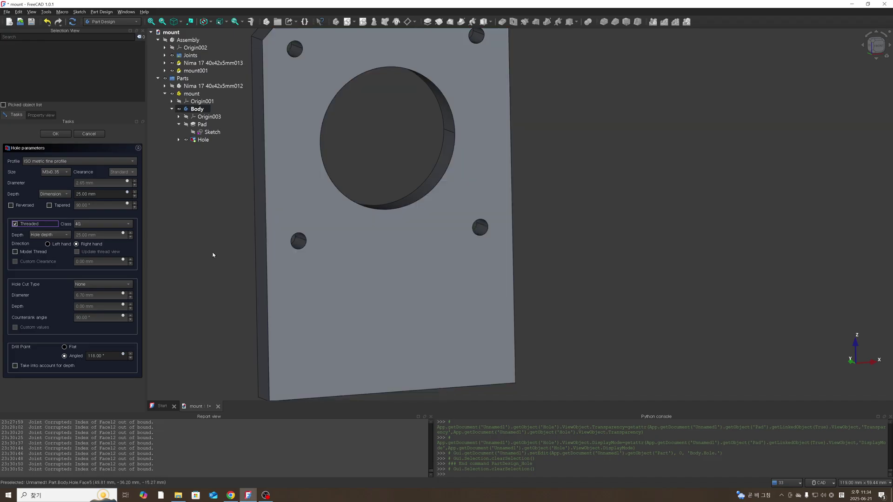
# - Try modelling the real thread in the corner holes with live thread view updating, and inspect the thread close up
pyautogui.click(14, 252)
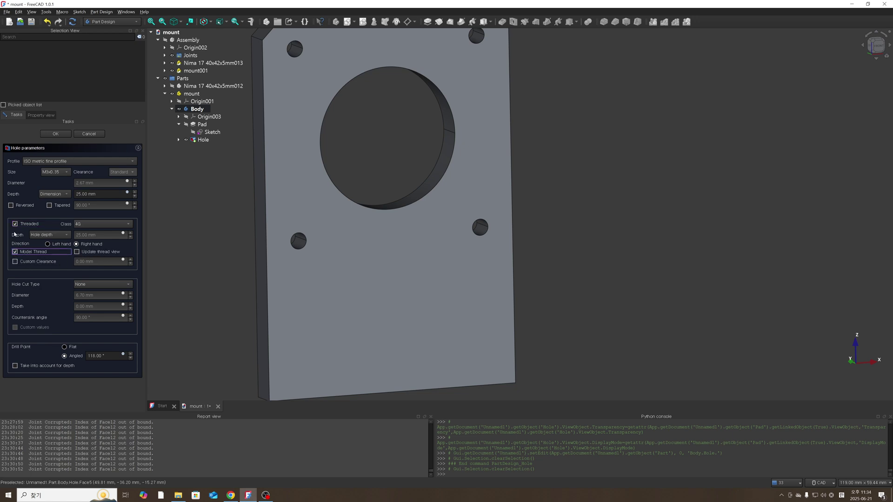
pyautogui.scroll(-5, 342, 260)
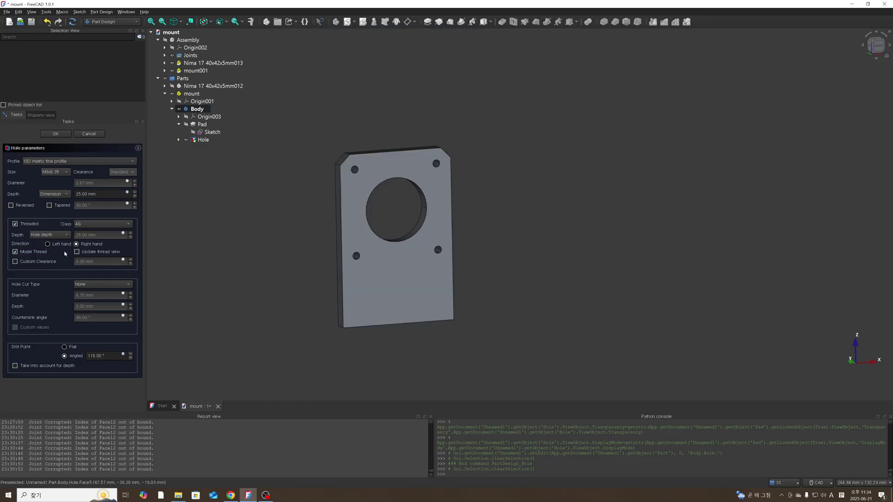
pyautogui.click(82, 253)
pyautogui.scroll(10, 437, 250)
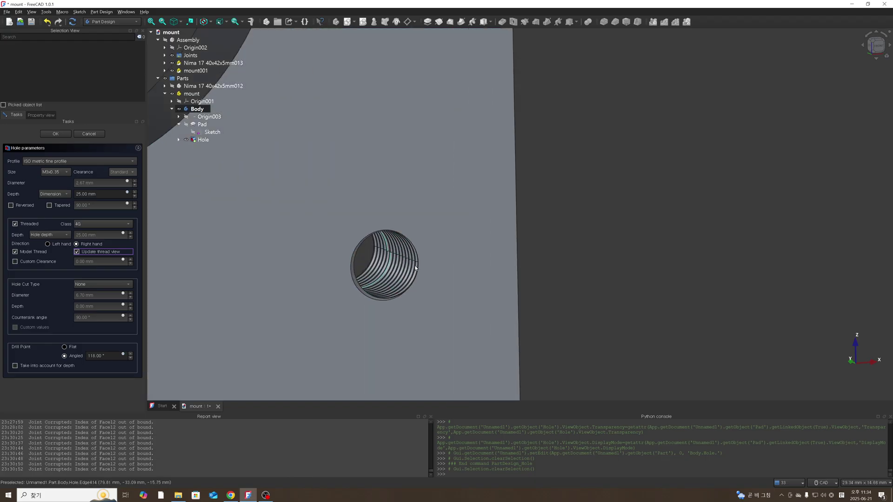
pyautogui.scroll(6, 365, 262)
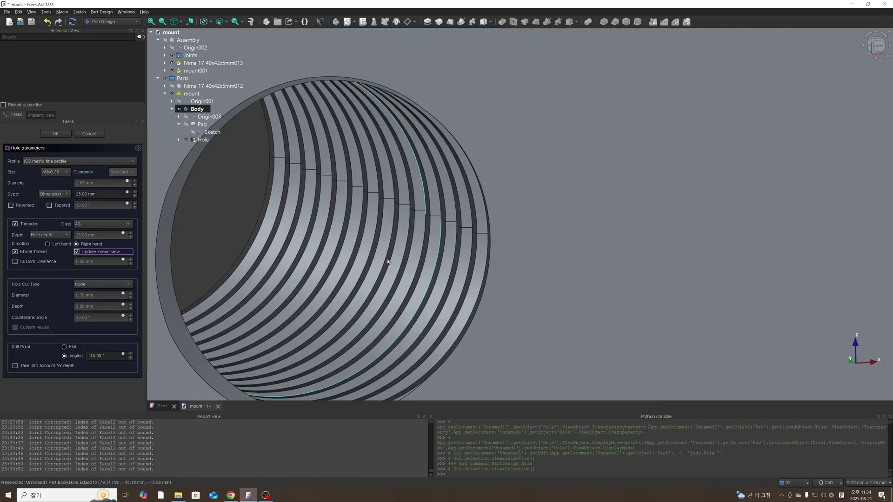
pyautogui.scroll(-8, 367, 259)
pyautogui.scroll(-6, 372, 255)
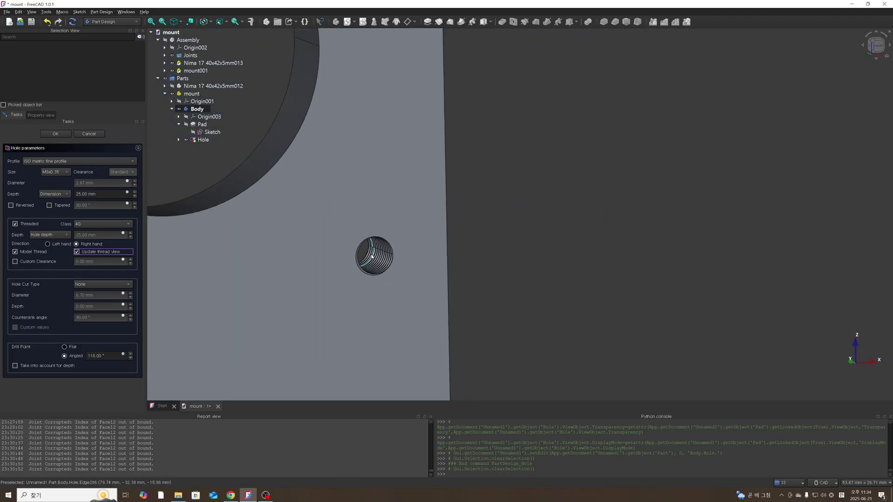
pyautogui.moveTo(374, 257); pyautogui.dragTo(528, 264, button='middle')
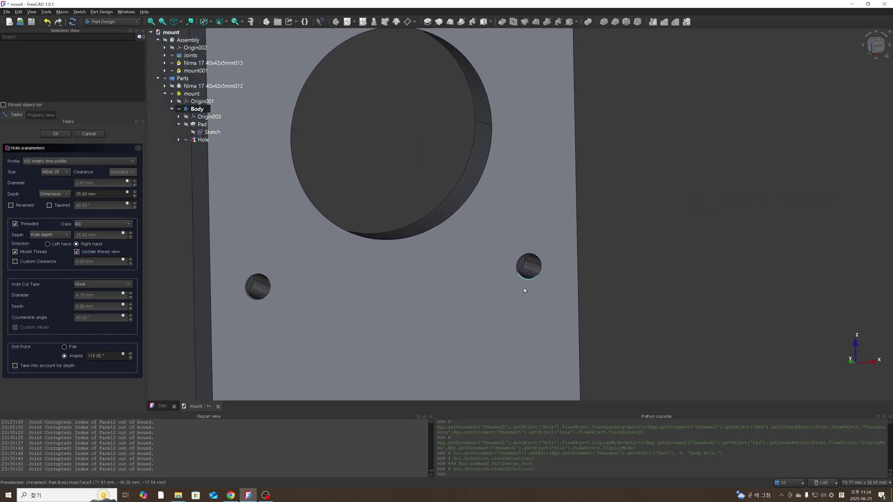
pyautogui.scroll(-3, 521, 293)
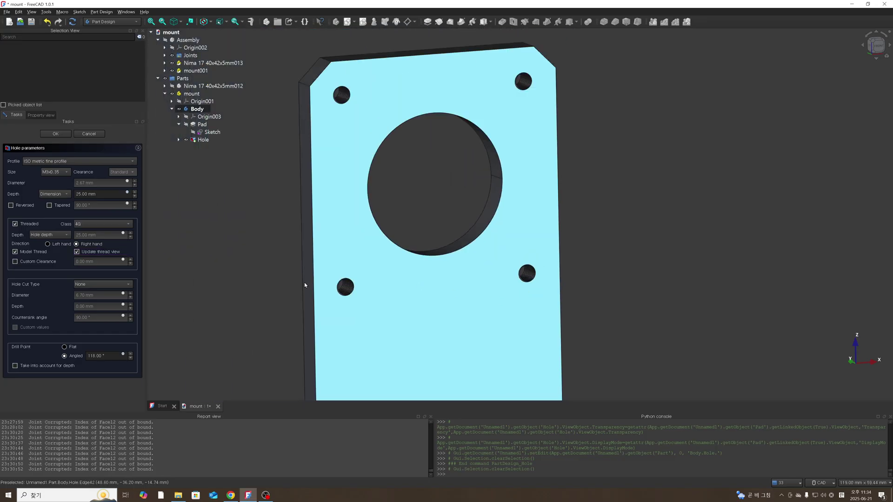
pyautogui.moveTo(573, 249); pyautogui.dragTo(658, 255, button='middle')
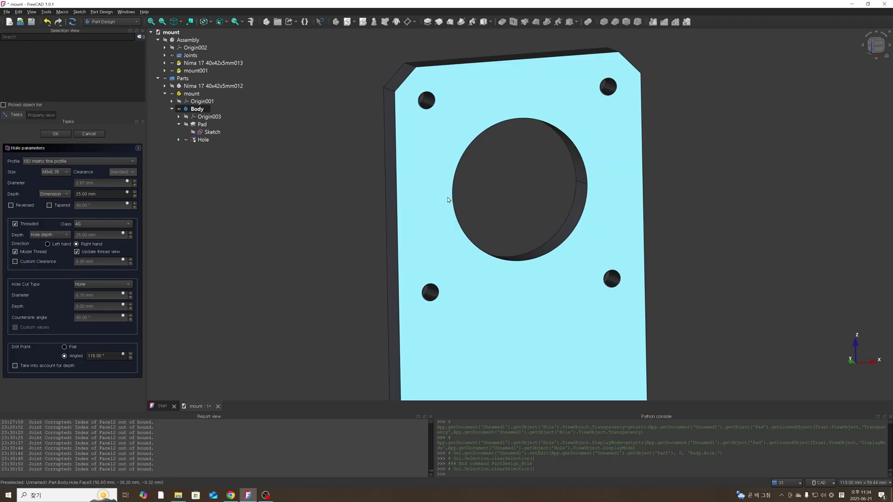
# - Turn off the thread view update and thread modelling, and toggle threading off and back on for the corner holes
pyautogui.click(76, 252)
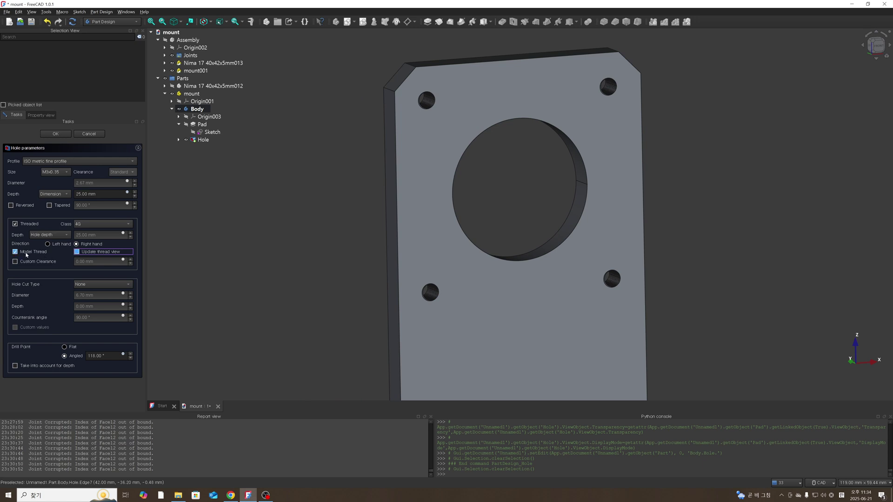
pyautogui.click(14, 252)
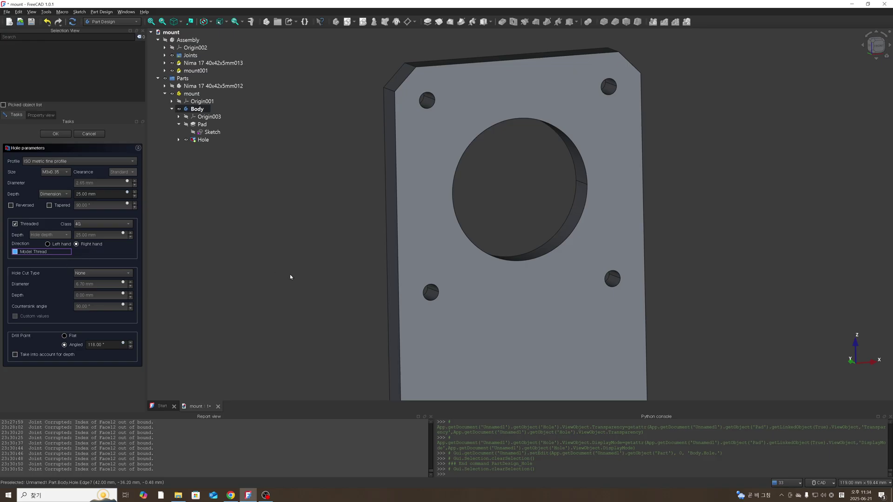
pyautogui.click(18, 225)
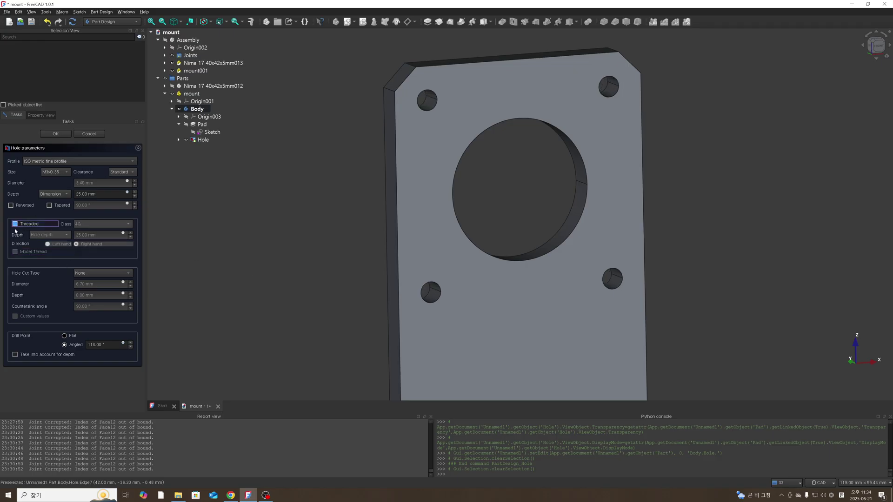
pyautogui.click(15, 225)
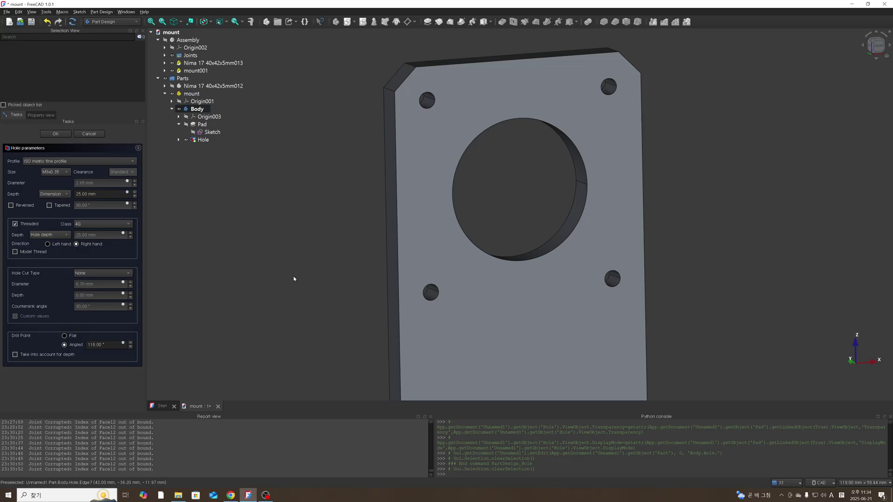
pyautogui.scroll(-2, 326, 278)
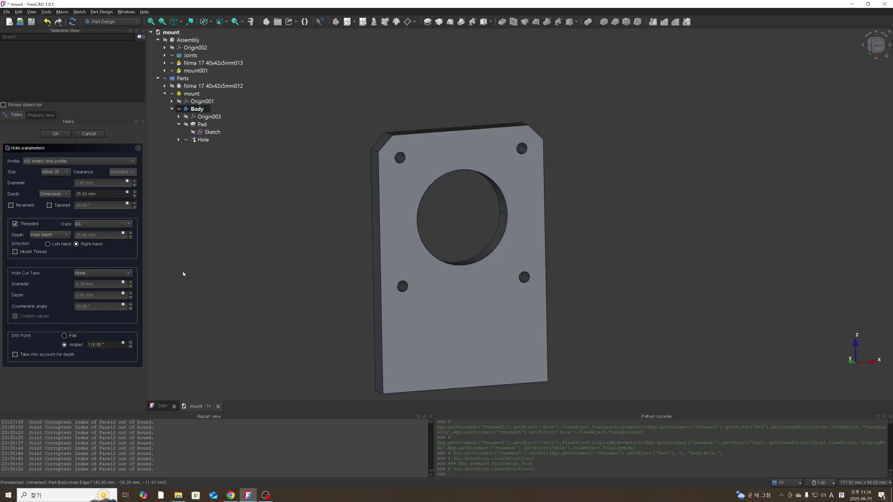
# - Turn off threading for the corner holes, set their cut type to ISO 10642, and finish the hole feature
pyautogui.click(15, 223)
pyautogui.click(106, 274)
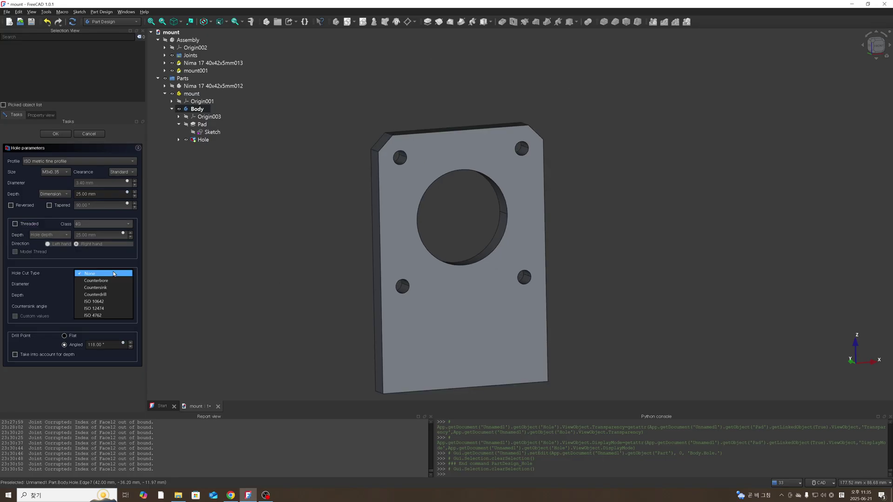
pyautogui.click(109, 301)
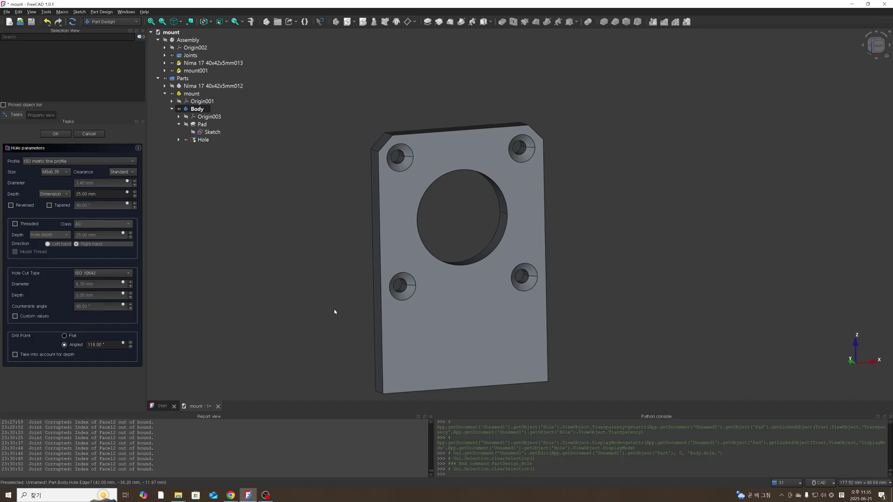
pyautogui.scroll(-2, 490, 295)
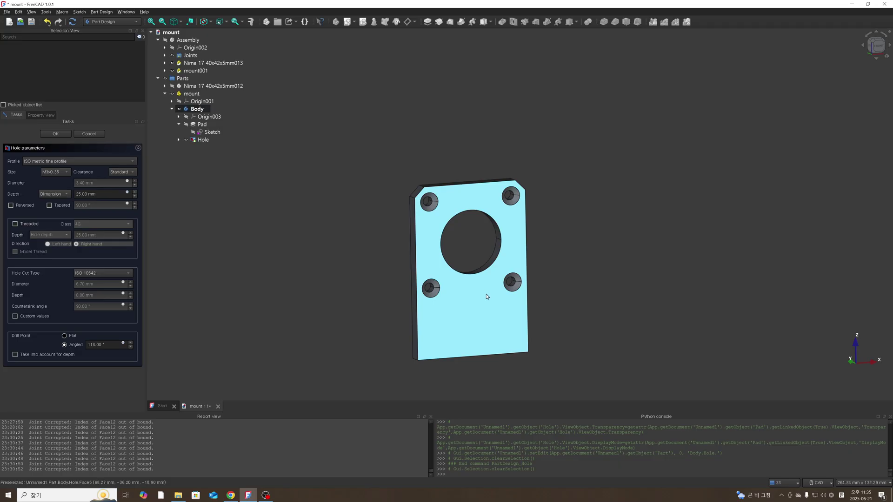
pyautogui.moveTo(487, 296); pyautogui.dragTo(601, 257, button='middle')
pyautogui.moveTo(514, 284); pyautogui.dragTo(584, 296, button='middle')
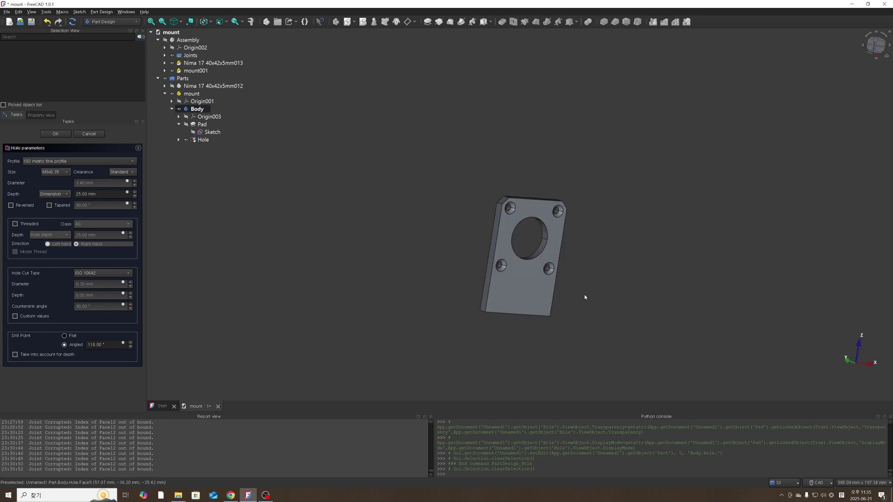
pyautogui.click(50, 134)
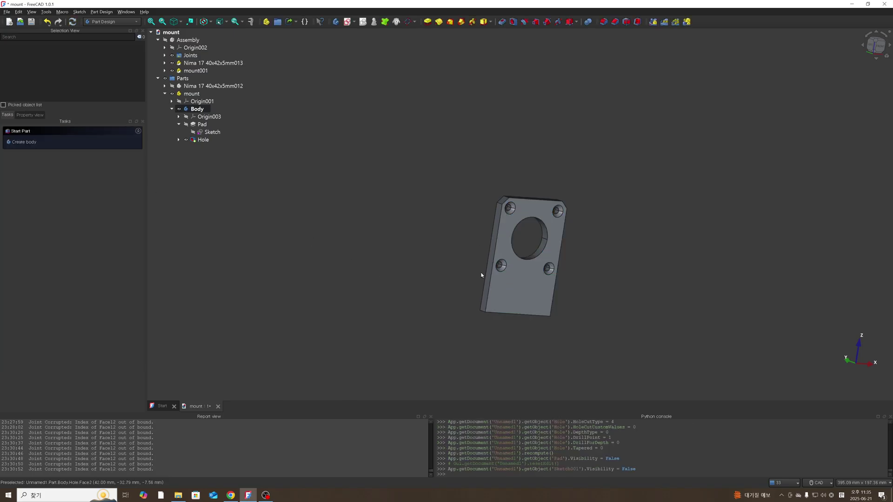
# - Hide the Parts group and show the Assembly
pyautogui.scroll(2, 482, 275)
pyautogui.scroll(-3, 405, 200)
pyautogui.moveTo(452, 167)
pyautogui.mouseDown(button='middle')
pyautogui.moveTo(423, 210)
pyautogui.moveTo(423, 171)
pyautogui.moveTo(630, 239)
pyautogui.mouseUp(button='middle')
pyautogui.click(185, 108)
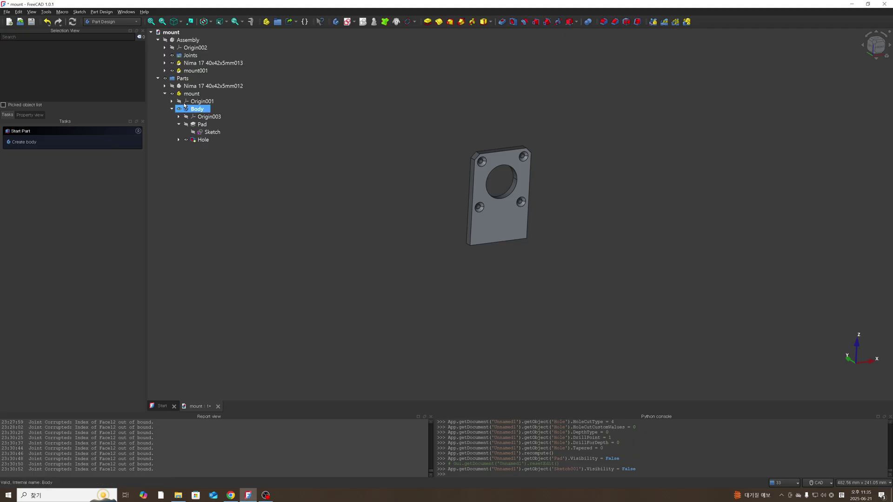
pyautogui.click(182, 78)
pyautogui.press('space')
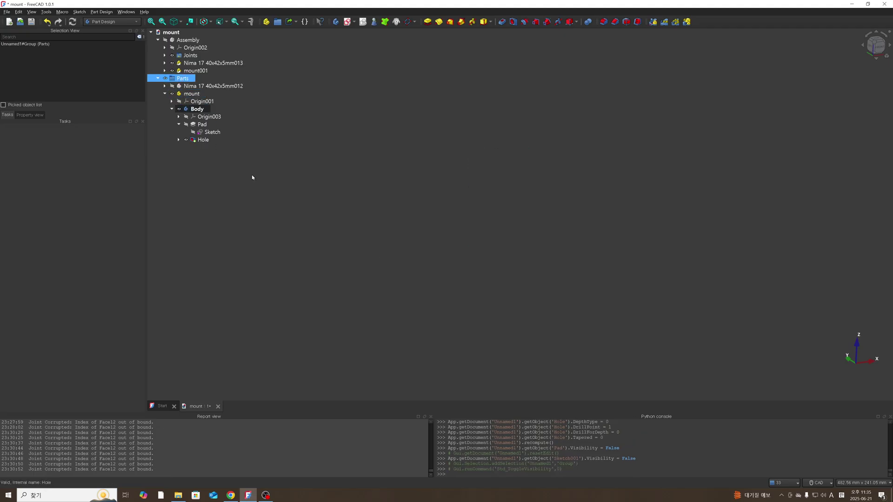
pyautogui.click(251, 175)
pyautogui.click(189, 41)
pyautogui.press('space')
pyautogui.click(283, 134)
# - Examine from several angles how the mount plate sits against the stepper motor in the assembly
pyautogui.moveTo(405, 182)
pyautogui.mouseDown(button='middle')
pyautogui.moveTo(260, 205)
pyautogui.moveTo(526, 164)
pyautogui.moveTo(584, 183)
pyautogui.moveTo(399, 200)
pyautogui.mouseUp(button='middle')
pyautogui.scroll(3, 418, 182)
pyautogui.scroll(-3, 420, 183)
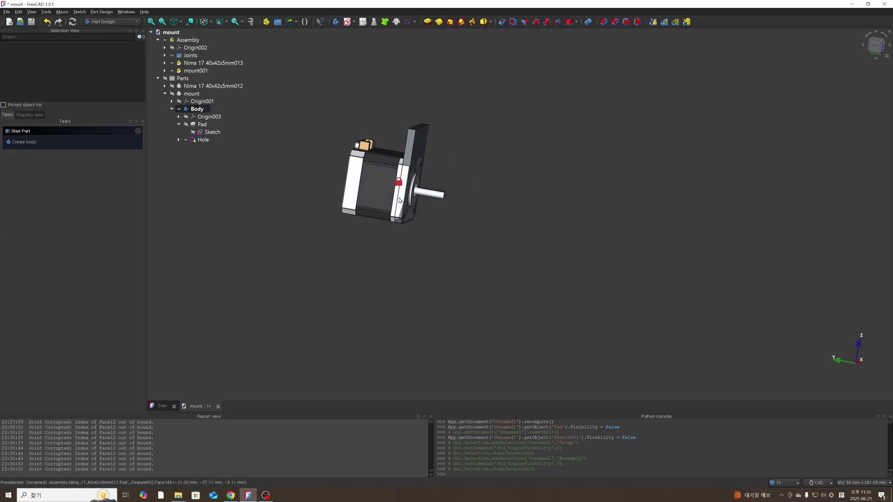
pyautogui.scroll(-4, 399, 200)
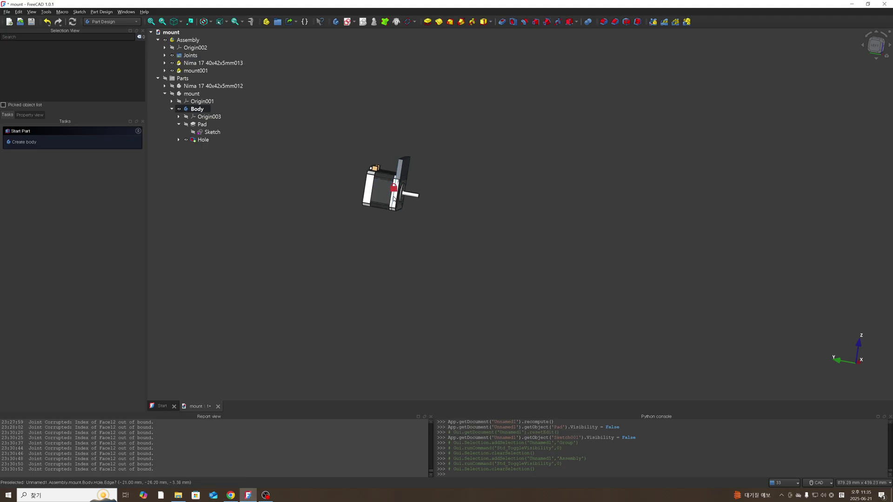
pyautogui.scroll(3, 377, 177)
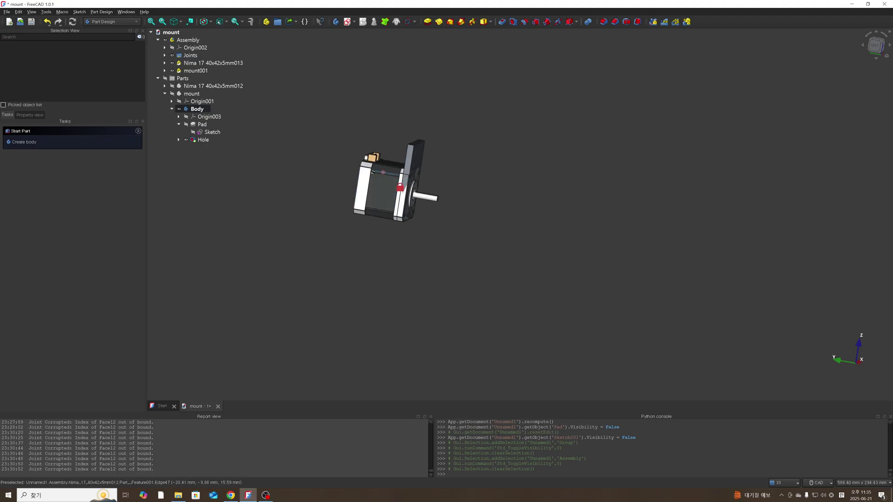
pyautogui.moveTo(373, 172); pyautogui.dragTo(330, 186, button='middle')
pyautogui.moveTo(392, 190); pyautogui.dragTo(442, 211, button='middle')
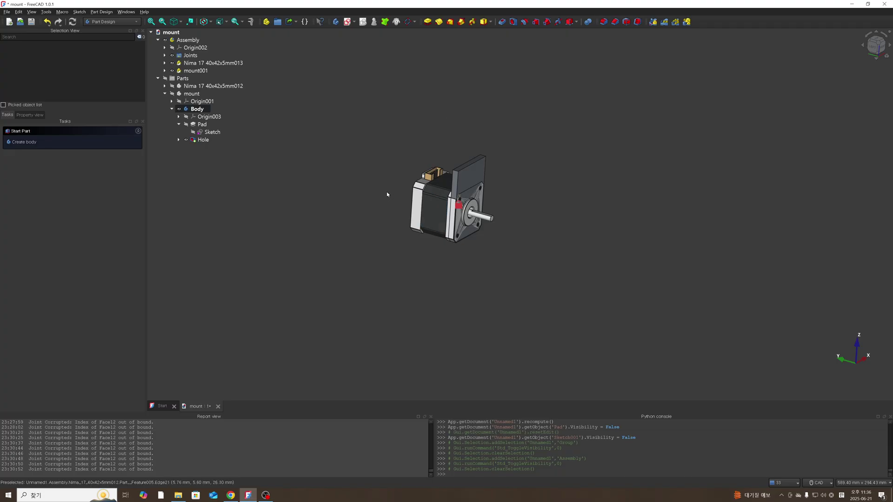
pyautogui.scroll(1, 396, 200)
pyautogui.scroll(-1, 445, 207)
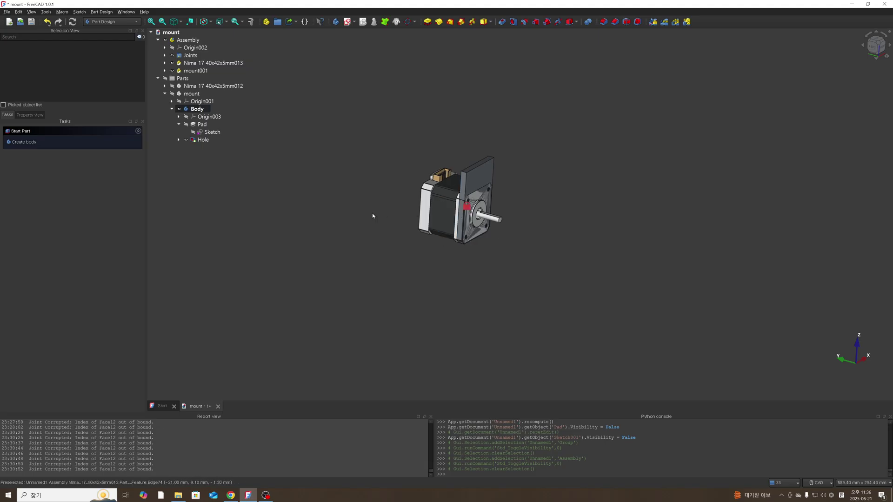
pyautogui.moveTo(532, 241); pyautogui.dragTo(582, 205, button='middle')
pyautogui.scroll(5, 543, 186)
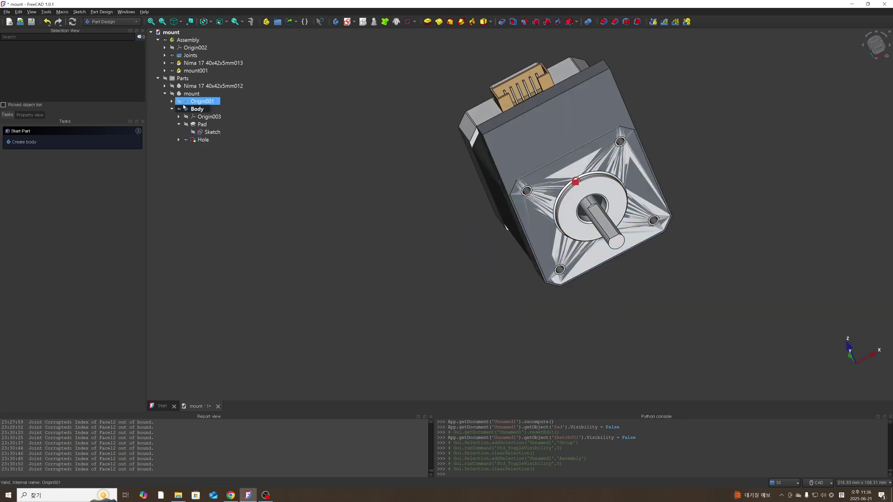
# - Expand the assembly's Joints group and delete the Distance joint
pyautogui.click(165, 55)
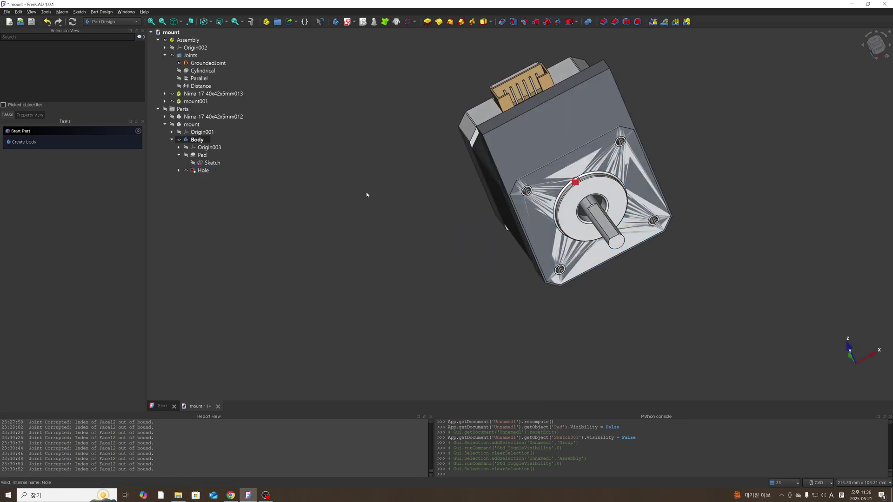
pyautogui.click(207, 63)
pyautogui.click(203, 71)
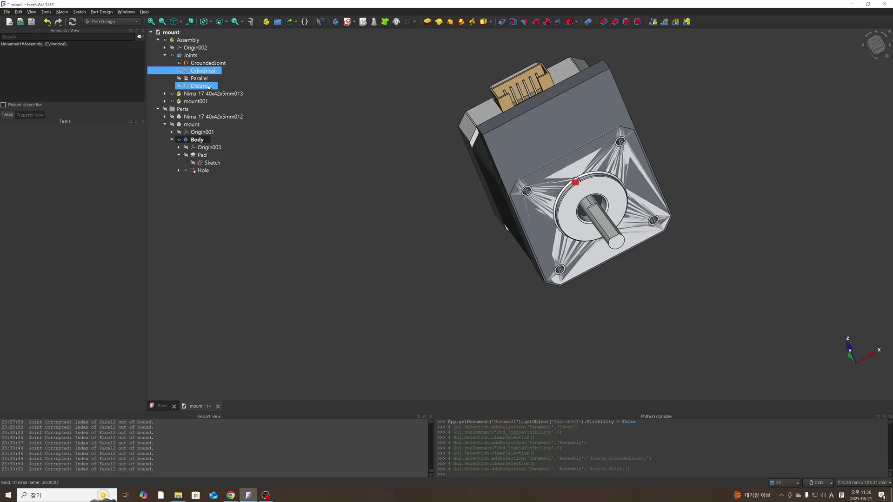
pyautogui.click(199, 78)
pyautogui.click(201, 86)
pyautogui.click(309, 144)
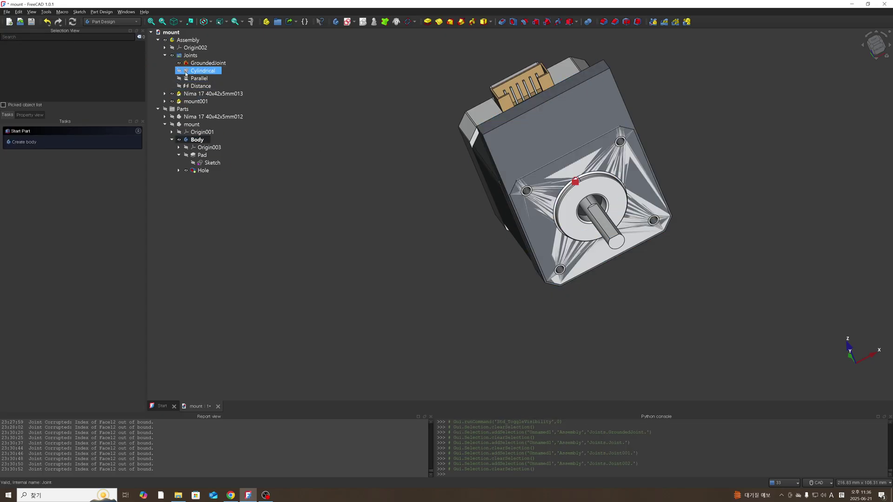
pyautogui.click(186, 74)
pyautogui.click(196, 86)
pyautogui.rightClick(199, 85)
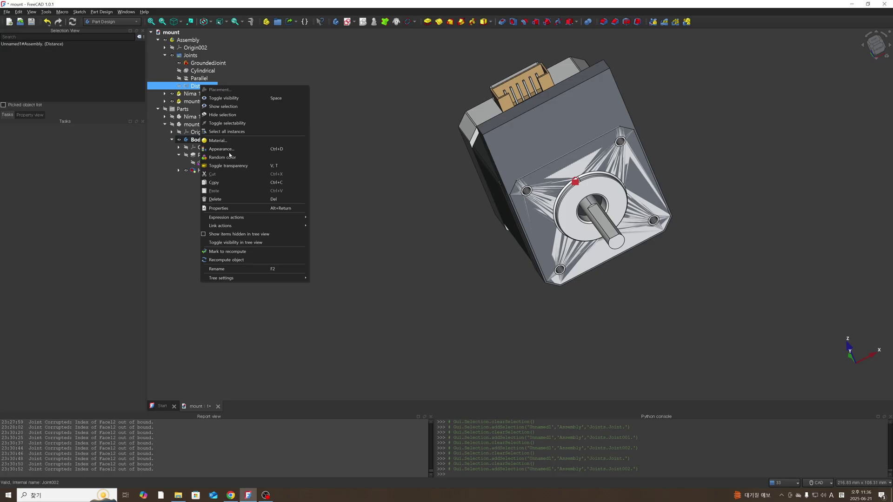
pyautogui.click(228, 200)
# - Delete the Parallel and Cylindrical joints from the assembly
pyautogui.click(200, 80)
pyautogui.rightClick(200, 79)
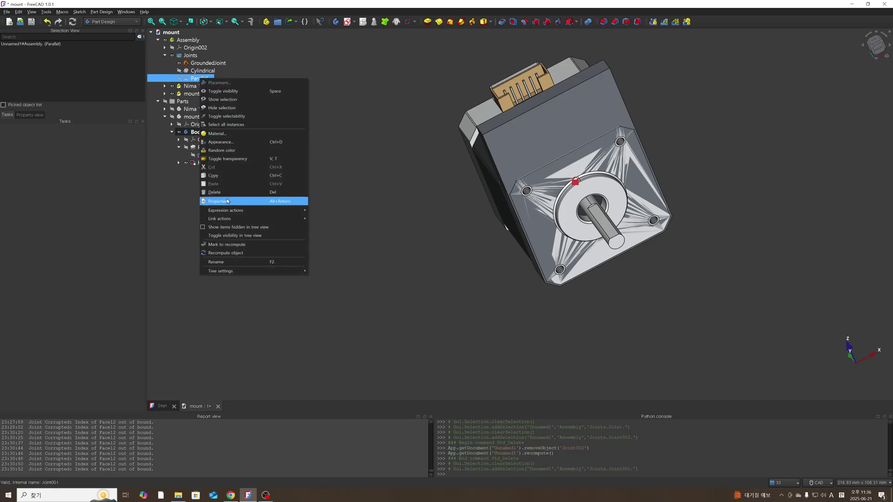
pyautogui.click(222, 192)
pyautogui.click(203, 71)
pyautogui.rightClick(202, 74)
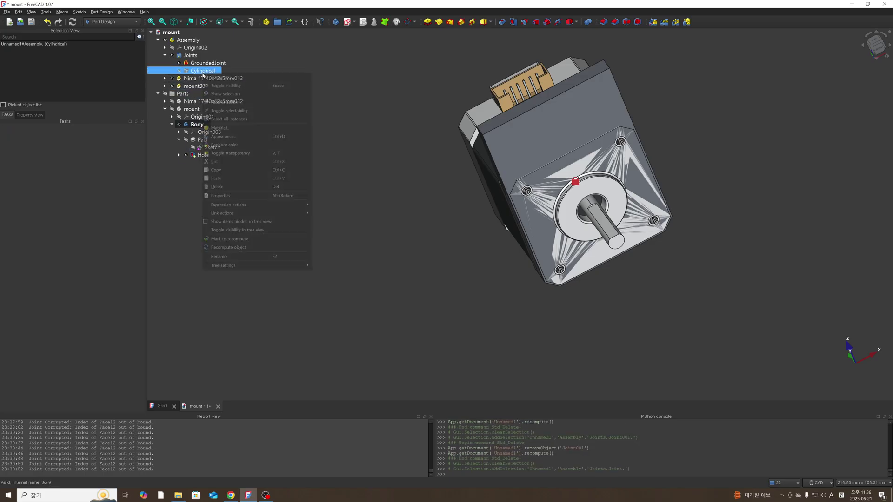
pyautogui.click(232, 187)
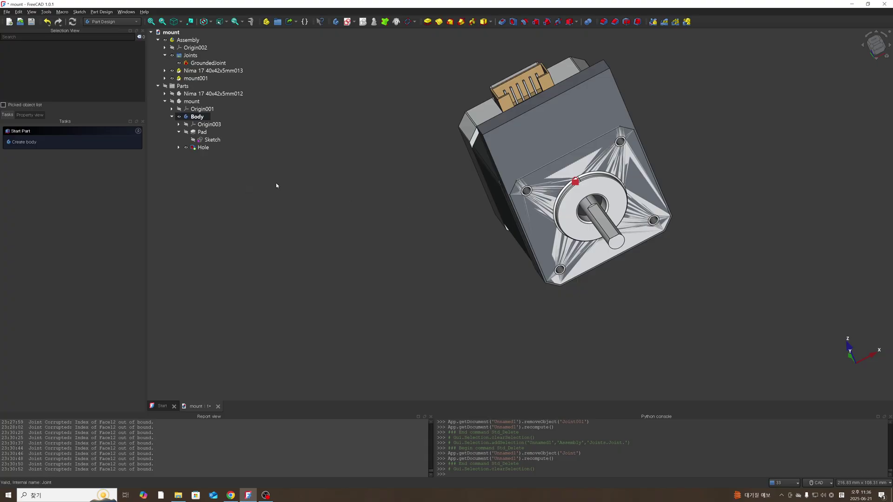
# - Transform mount001 in the assembly, moving it 54 mm along its Y axis away from the motor
pyautogui.click(198, 79)
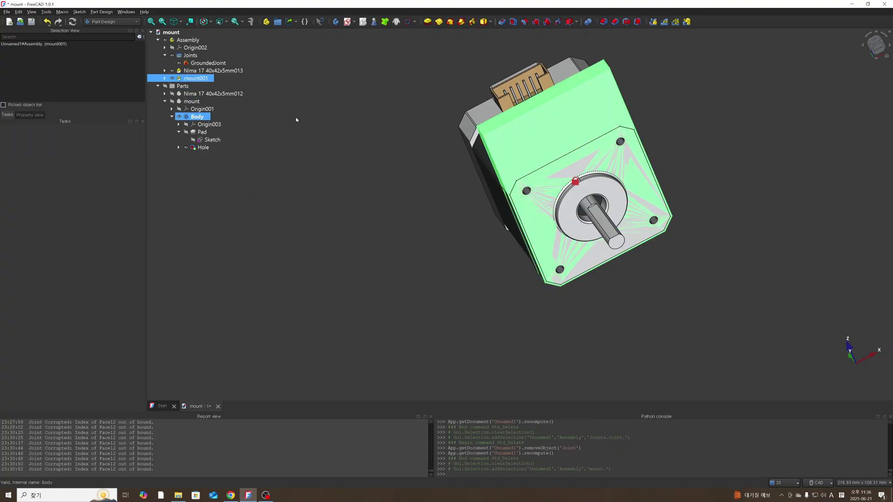
pyautogui.moveTo(530, 215); pyautogui.dragTo(535, 195, button='middle')
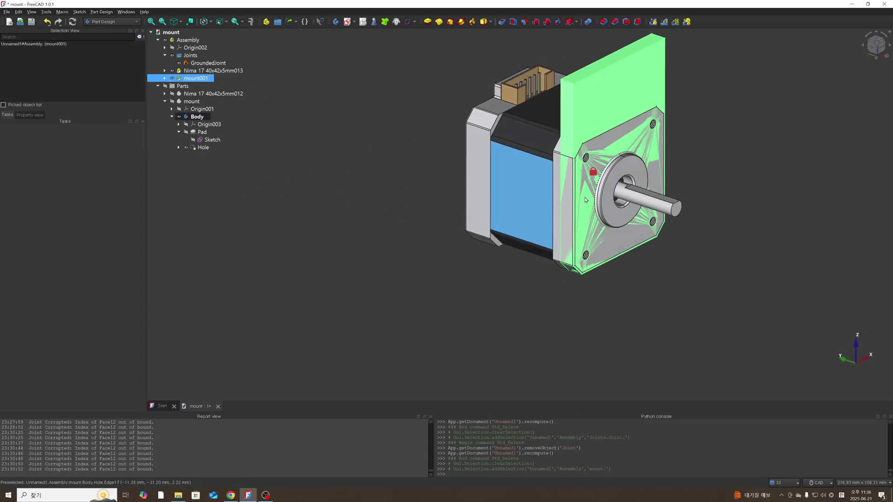
pyautogui.rightClick(202, 80)
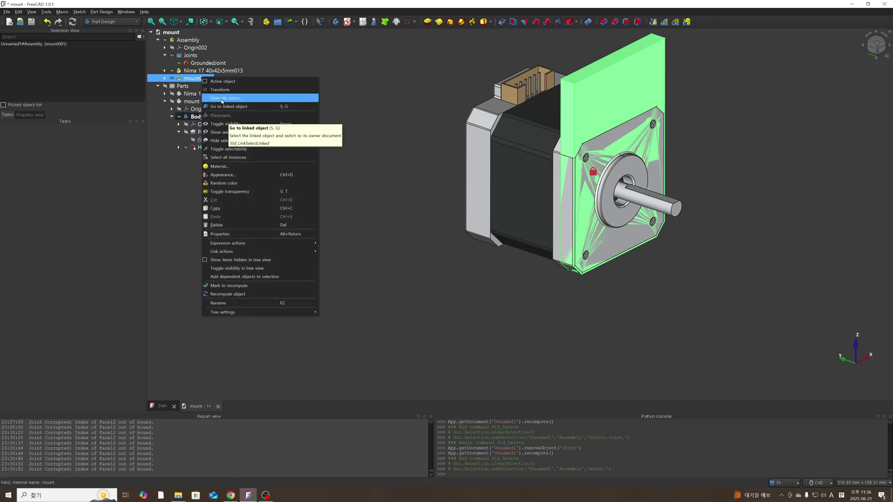
pyautogui.click(224, 93)
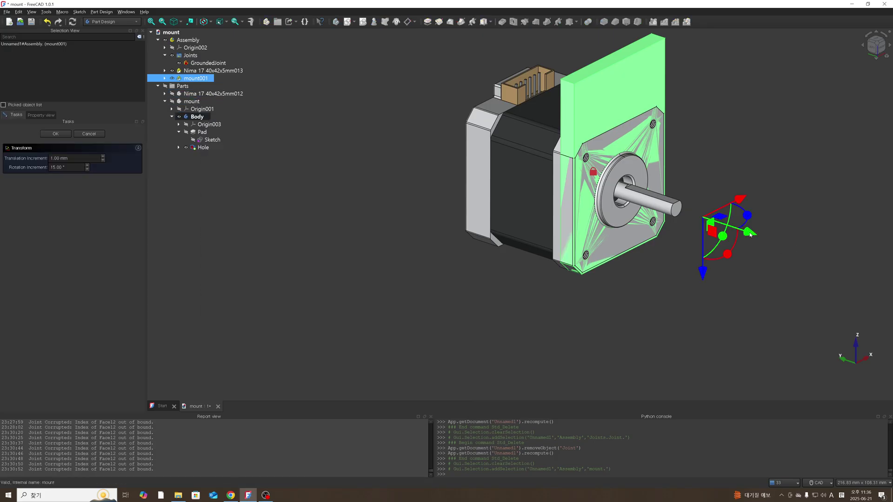
pyautogui.moveTo(750, 235); pyautogui.dragTo(884, 274)
pyautogui.scroll(-3, 696, 268)
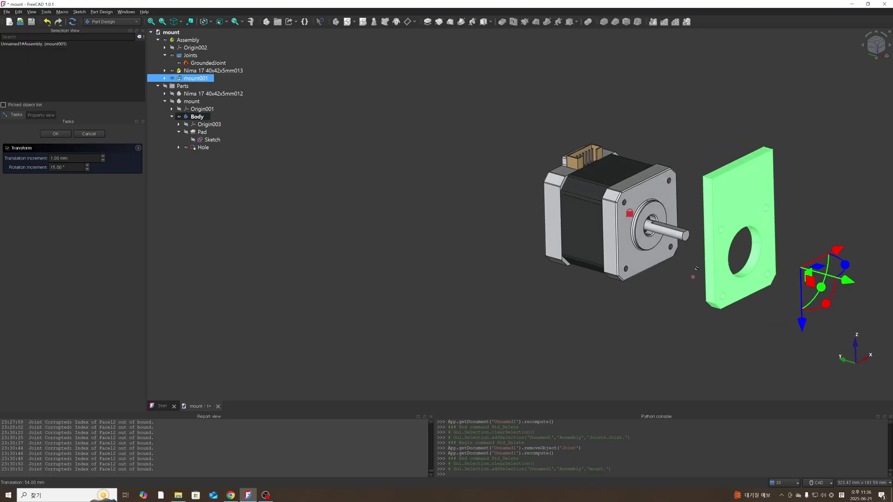
# - Rotate the mount 180° about its vertical axis so the countersunk side faces away from the motor, and accept the transform
pyautogui.moveTo(697, 268); pyautogui.dragTo(690, 295, button='middle')
pyautogui.moveTo(795, 220); pyautogui.dragTo(599, 275)
pyautogui.click(633, 276)
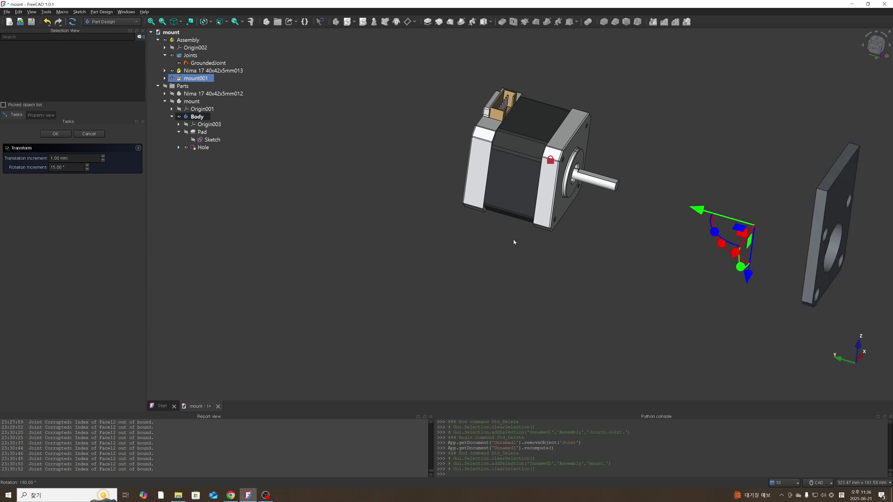
pyautogui.scroll(2, 542, 239)
pyautogui.scroll(-5, 622, 233)
pyautogui.moveTo(763, 244); pyautogui.dragTo(688, 245, button='middle')
pyautogui.scroll(1, 653, 241)
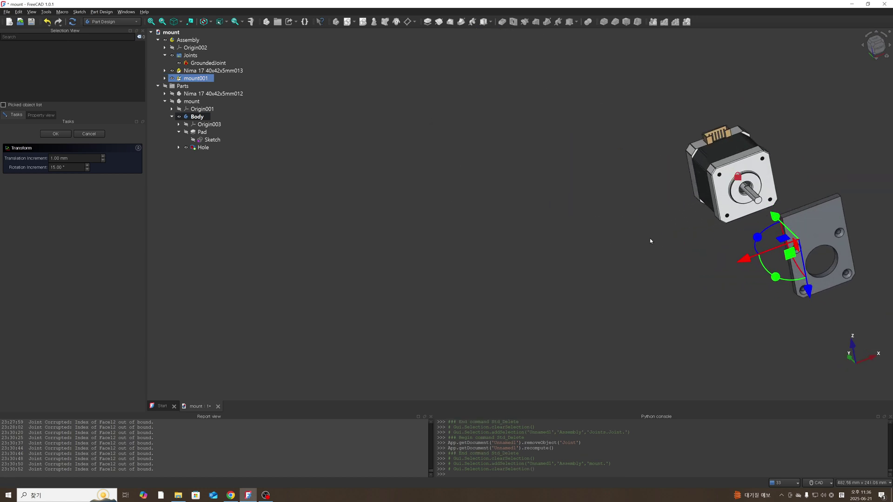
pyautogui.scroll(1, 588, 230)
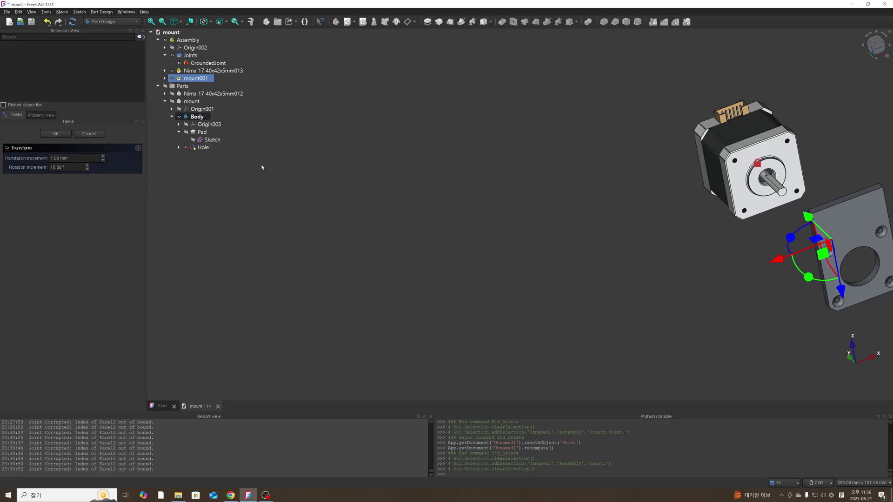
pyautogui.click(55, 134)
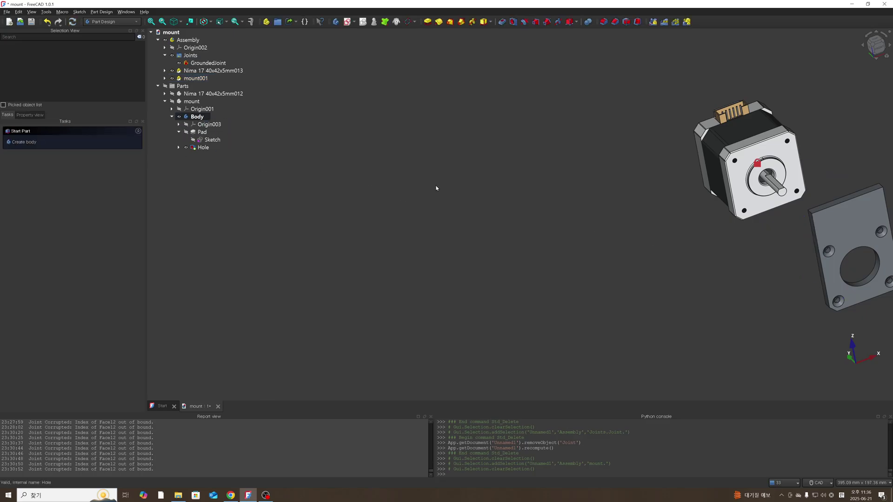
pyautogui.scroll(-1, 759, 234)
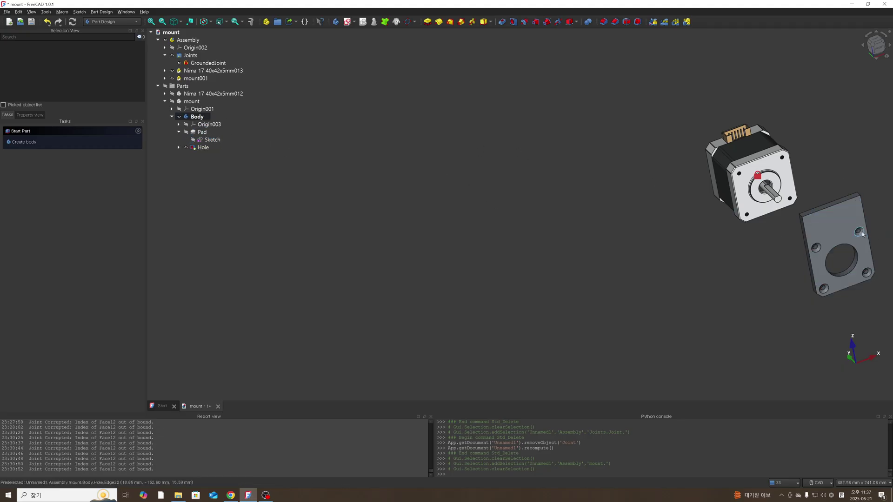
pyautogui.moveTo(861, 232); pyautogui.dragTo(657, 225, button='middle')
pyautogui.moveTo(698, 267); pyautogui.dragTo(618, 258, button='middle')
pyautogui.moveTo(761, 321); pyautogui.dragTo(681, 321, button='middle')
pyautogui.scroll(2, 781, 225)
pyautogui.scroll(2, 781, 225)
pyautogui.click(560, 261)
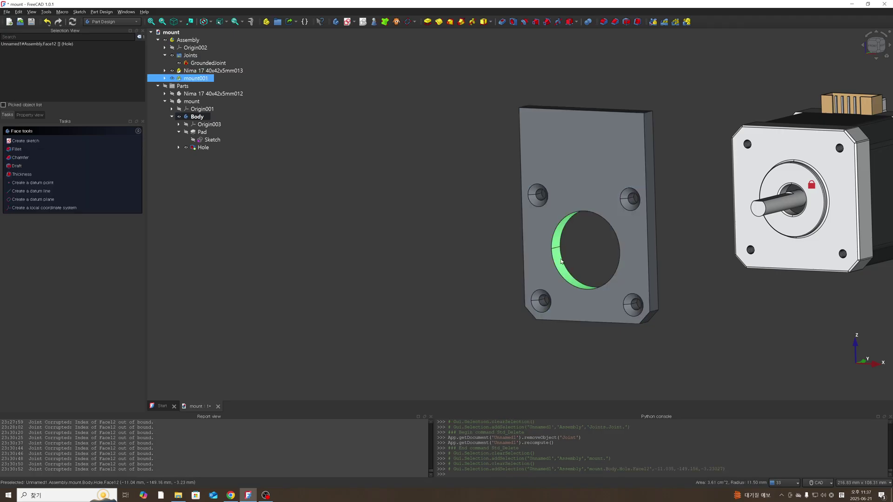
pyautogui.scroll(6, 793, 221)
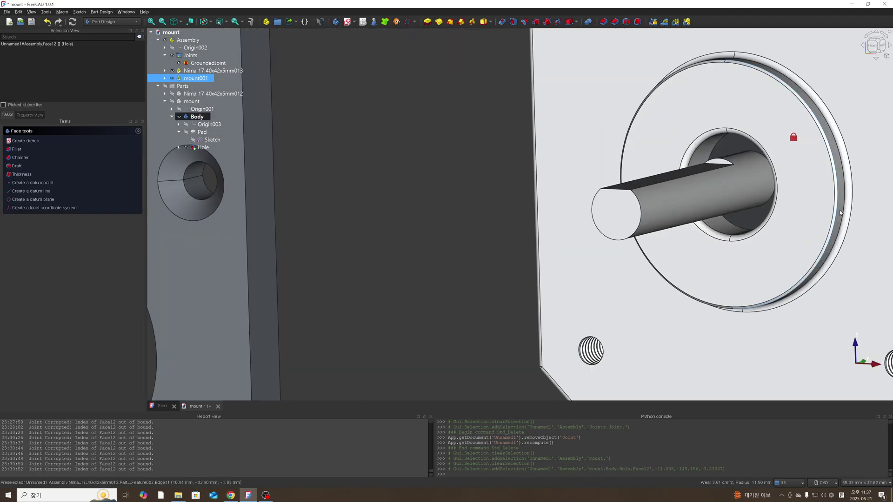
pyautogui.scroll(3, 847, 201)
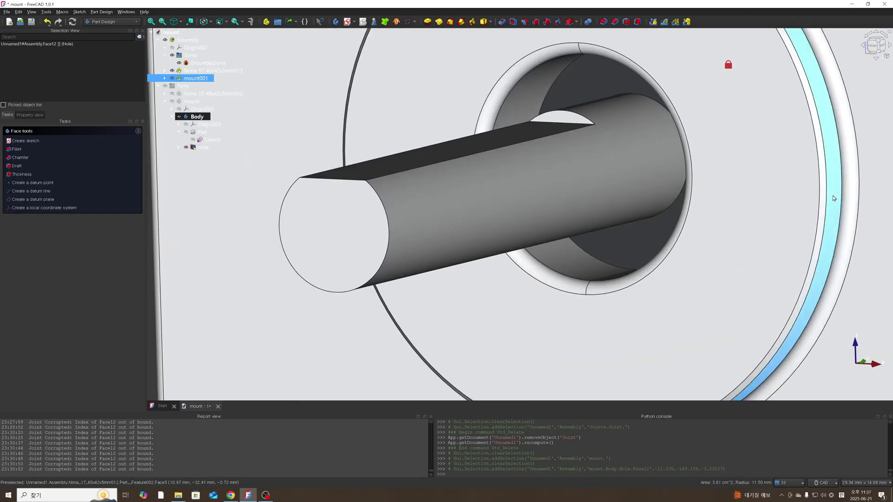
pyautogui.keyDown('ctrl'); pyautogui.click(834, 199); pyautogui.keyUp('ctrl')
pyautogui.scroll(-12, 786, 242)
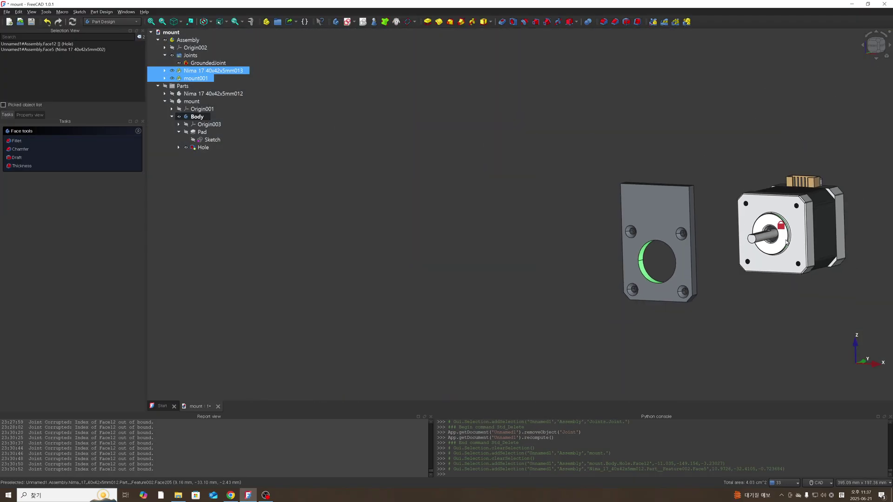
pyautogui.click(329, 104)
# - Switch to the Assembly workbench and make the Assembly the active object
pyautogui.click(116, 22)
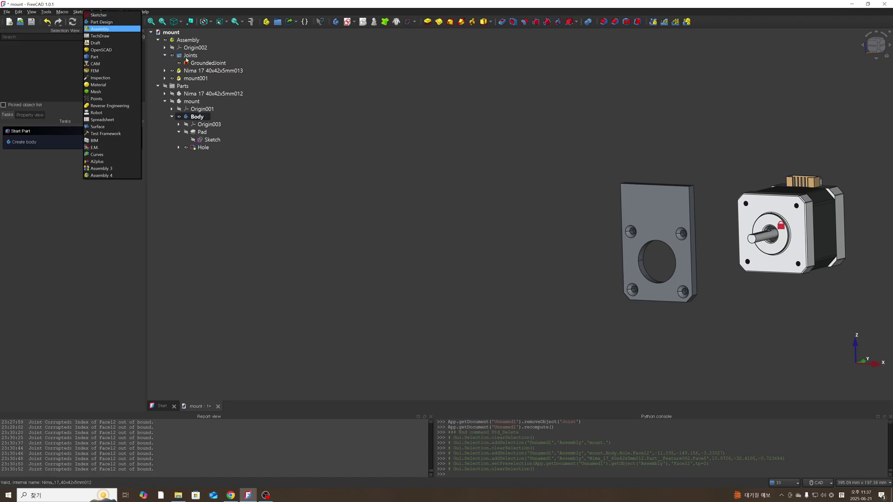
pyautogui.click(99, 29)
pyautogui.click(187, 40)
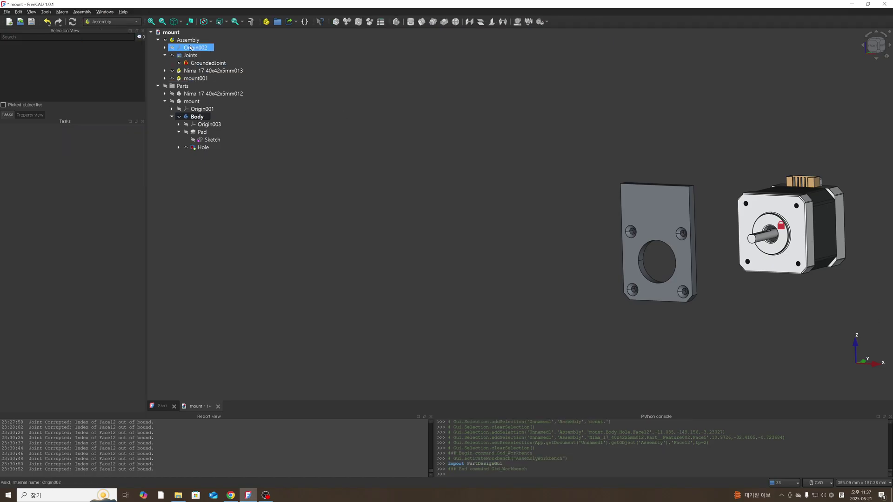
pyautogui.rightClick(188, 41)
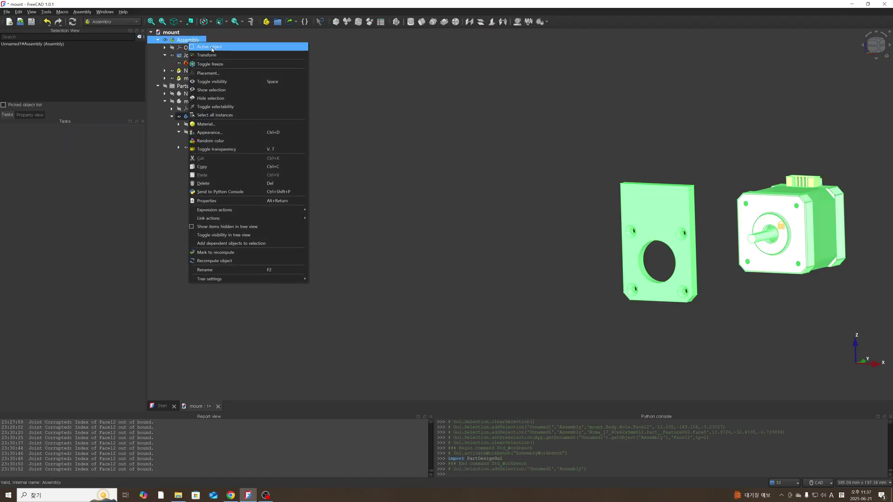
pyautogui.click(212, 47)
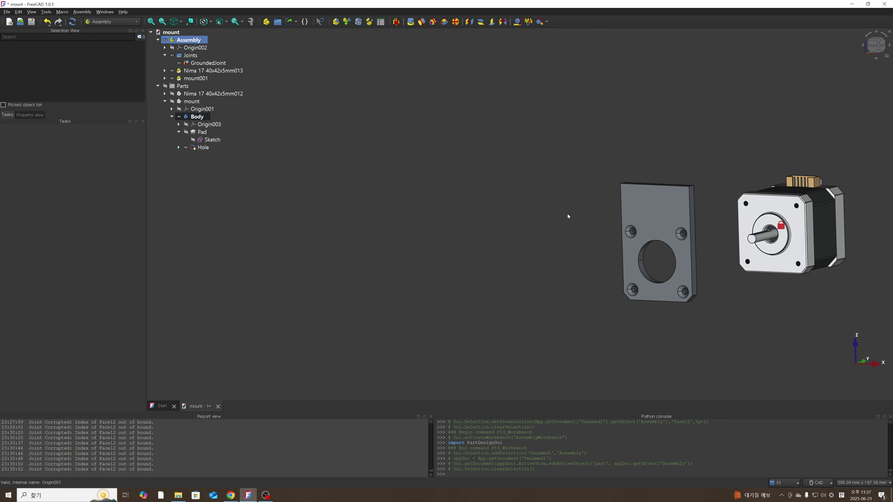
# - Create a Cylindrical joint between the inner face of mount001's large bore and the cylindrical rim of the motor's front boss
pyautogui.scroll(4, 642, 241)
pyautogui.click(649, 314)
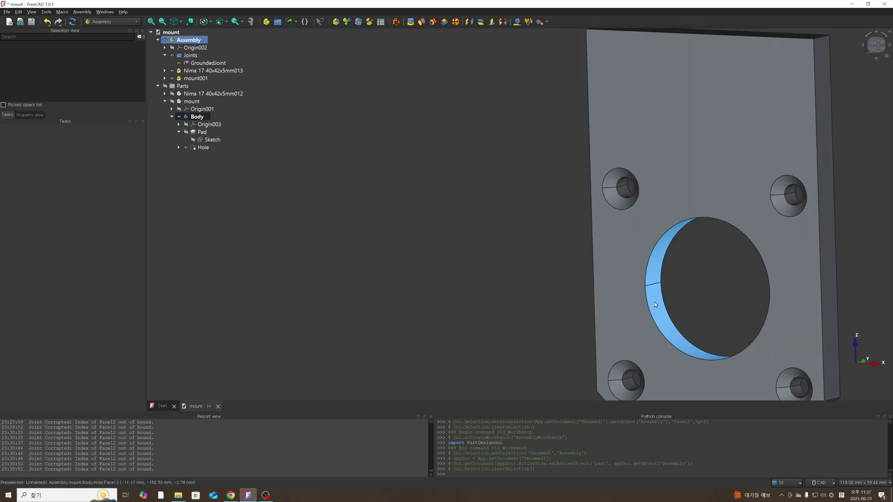
pyautogui.scroll(-3, 661, 333)
pyautogui.scroll(5, 875, 256)
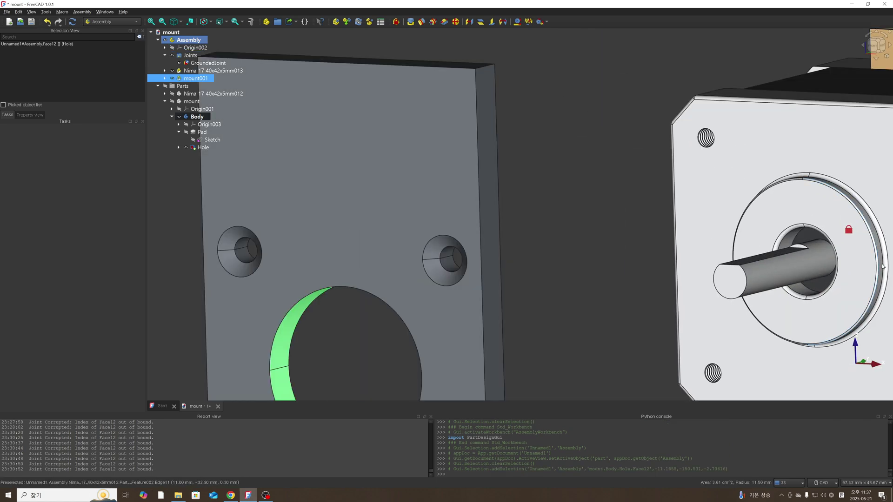
pyautogui.scroll(5, 874, 258)
pyautogui.click(874, 269)
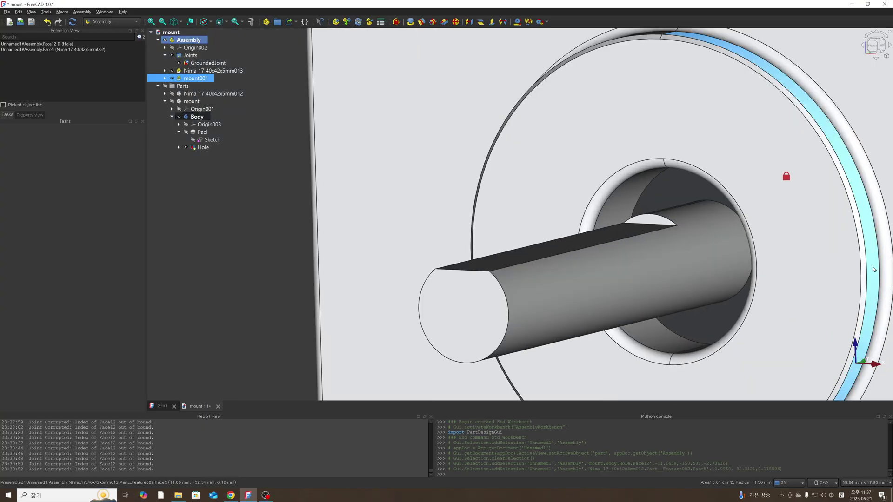
pyautogui.scroll(-10, 874, 269)
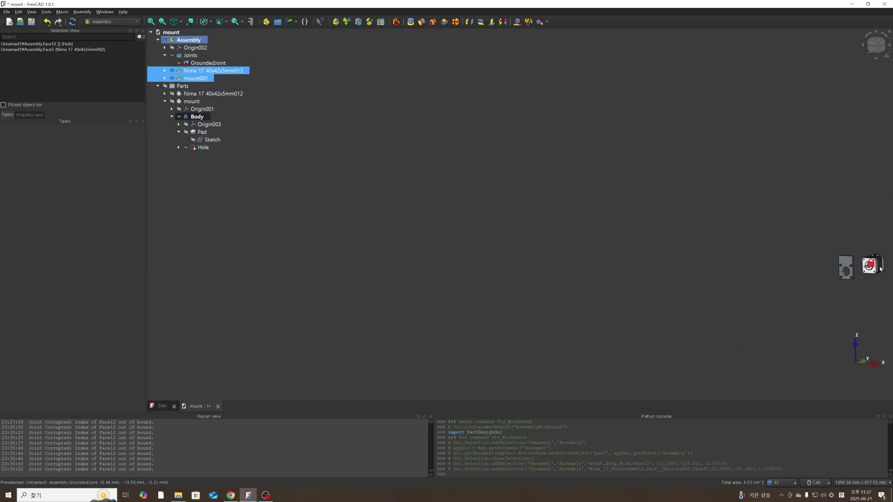
pyautogui.scroll(8, 873, 270)
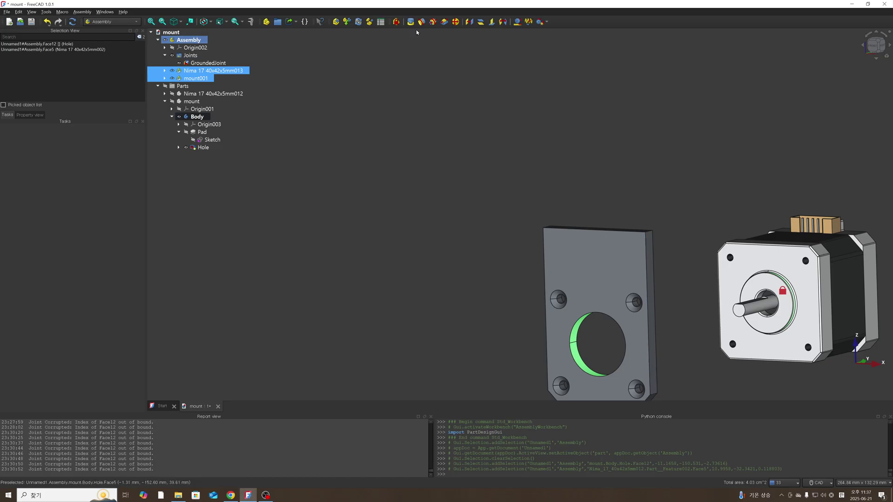
pyautogui.click(432, 23)
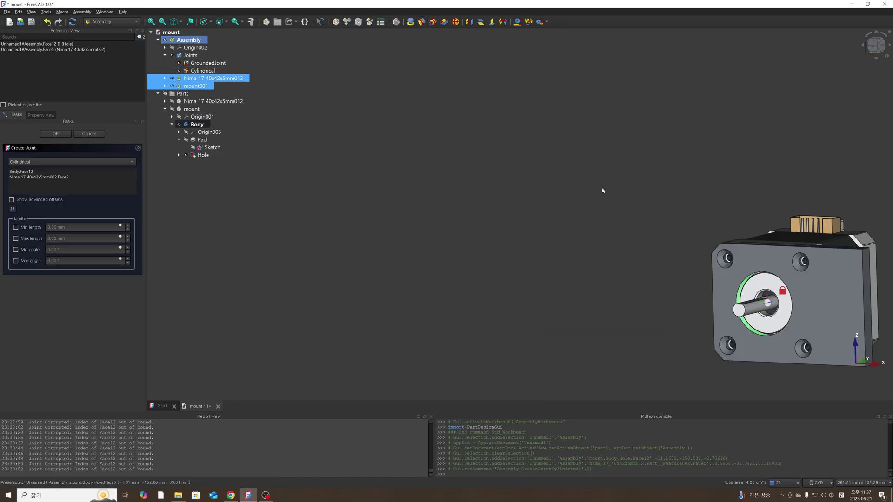
pyautogui.scroll(-7, 609, 191)
pyautogui.scroll(6, 733, 223)
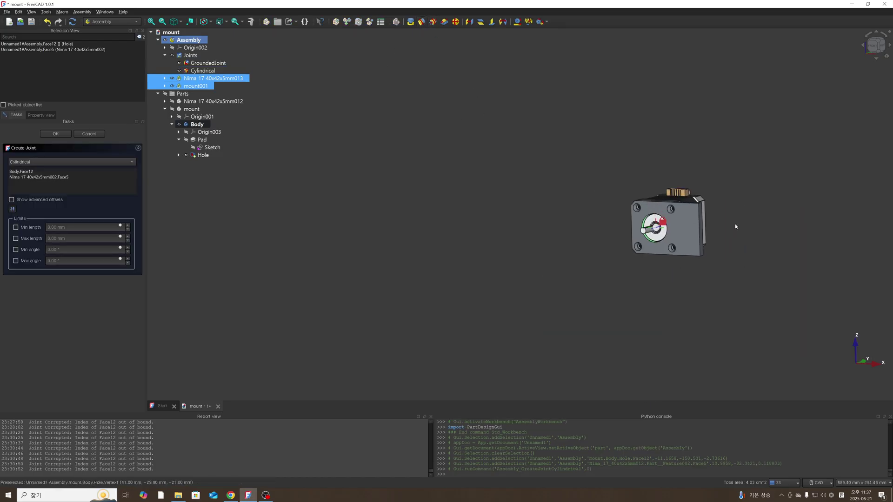
pyautogui.click(64, 134)
# - Pull the mount plate off the motor and add a Parallel joint between its hole-side end face and the motor front flange's upper face
pyautogui.moveTo(646, 221); pyautogui.dragTo(561, 299)
pyautogui.scroll(5, 529, 213)
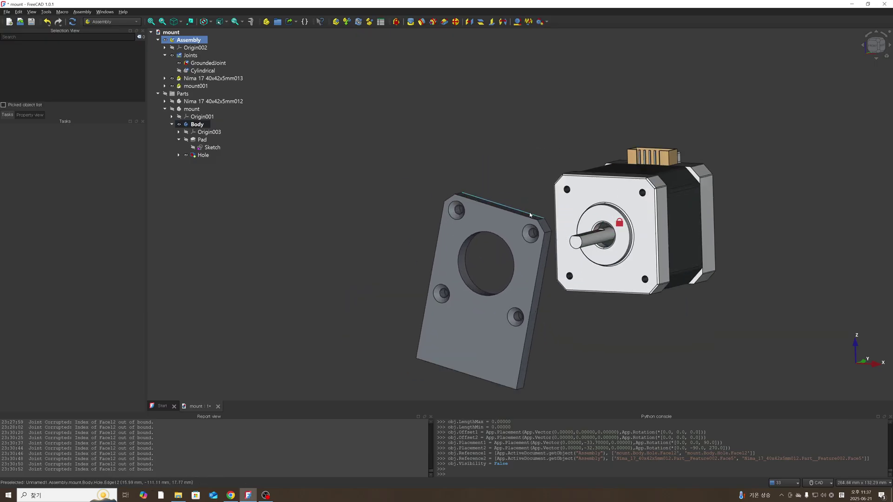
pyautogui.click(501, 213)
pyautogui.scroll(3, 705, 130)
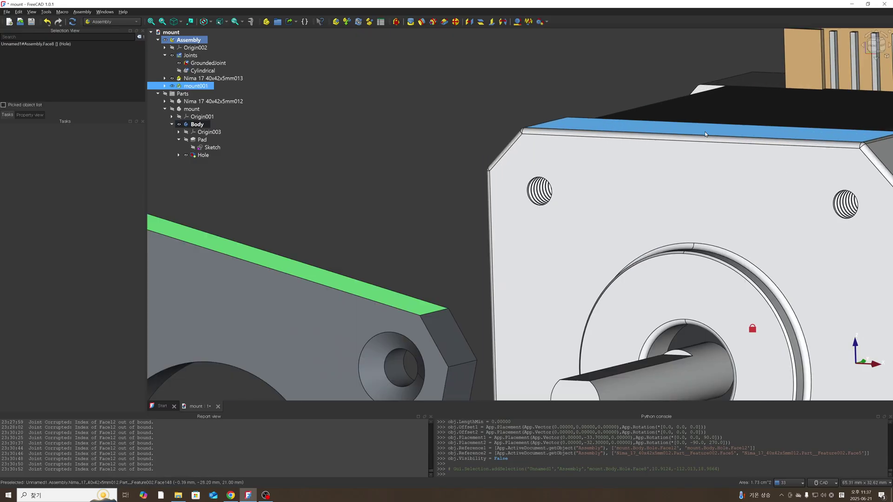
pyautogui.keyDown('ctrl'); pyautogui.click(705, 128); pyautogui.keyUp('ctrl')
pyautogui.click(480, 21)
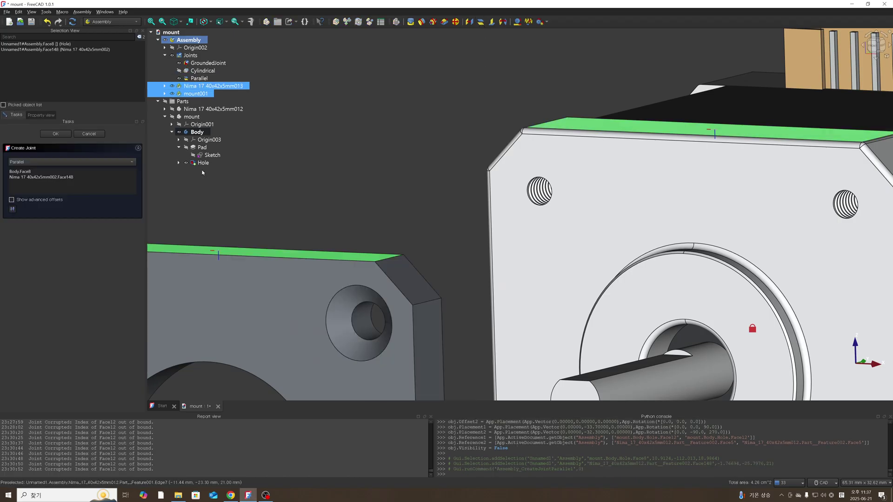
pyautogui.click(55, 133)
# - Examine the mount plate's countersunk and flat sides against the motor's front face to identify the mating references
pyautogui.scroll(-5, 431, 193)
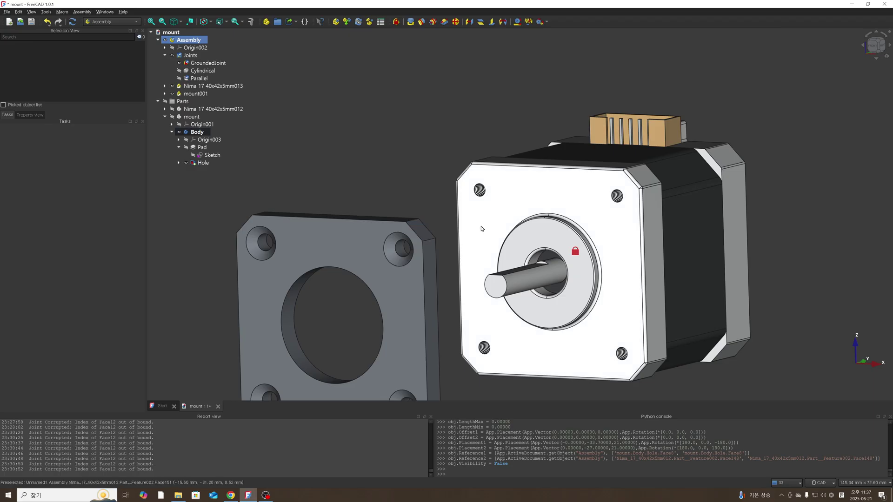
pyautogui.scroll(-2, 483, 229)
pyautogui.moveTo(461, 276); pyautogui.dragTo(423, 277, button='middle')
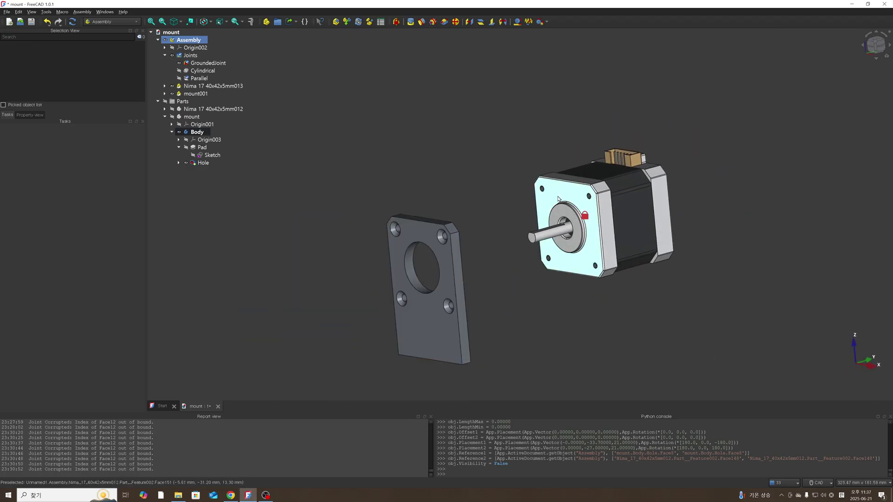
pyautogui.click(557, 196)
pyautogui.moveTo(491, 253); pyautogui.dragTo(386, 273, button='middle')
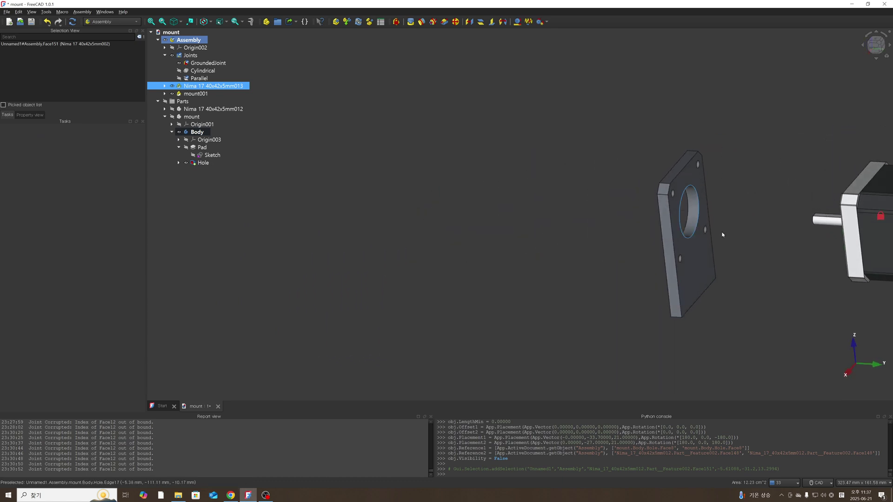
pyautogui.click(750, 218)
pyautogui.scroll(2, 750, 210)
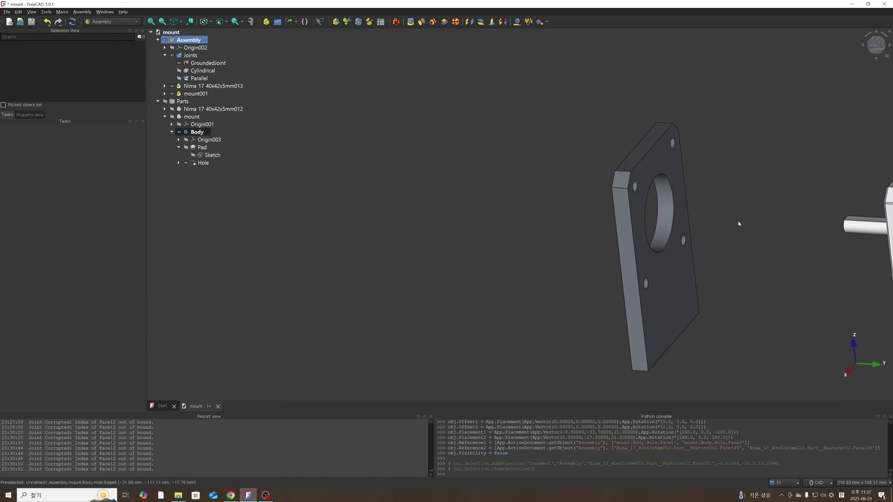
pyautogui.moveTo(739, 223); pyautogui.dragTo(847, 219, button='middle')
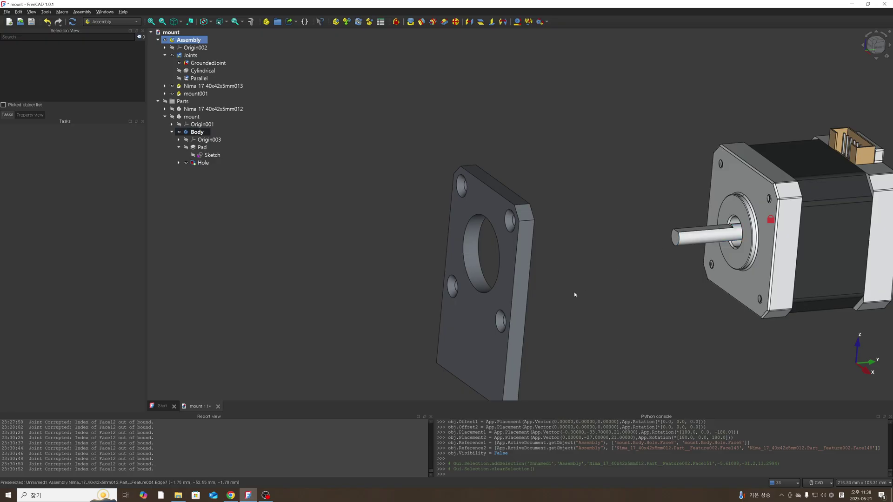
pyautogui.moveTo(516, 326); pyautogui.dragTo(520, 292, button='middle')
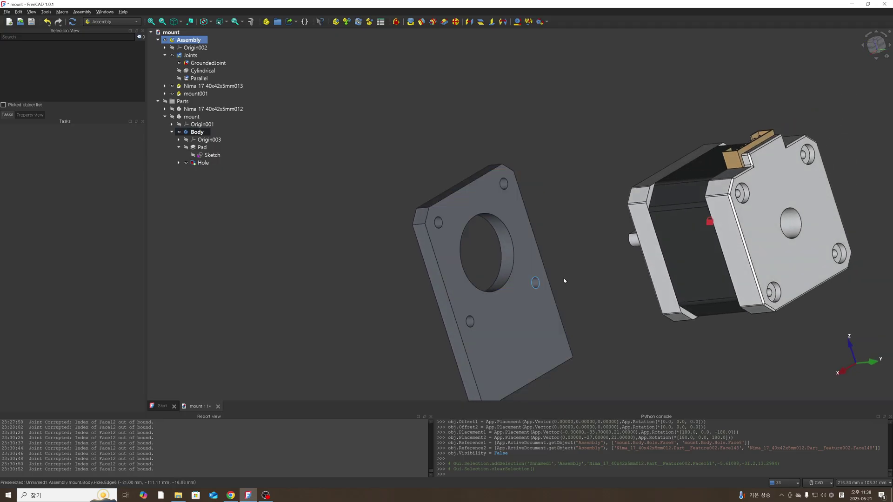
pyautogui.scroll(2, 496, 286)
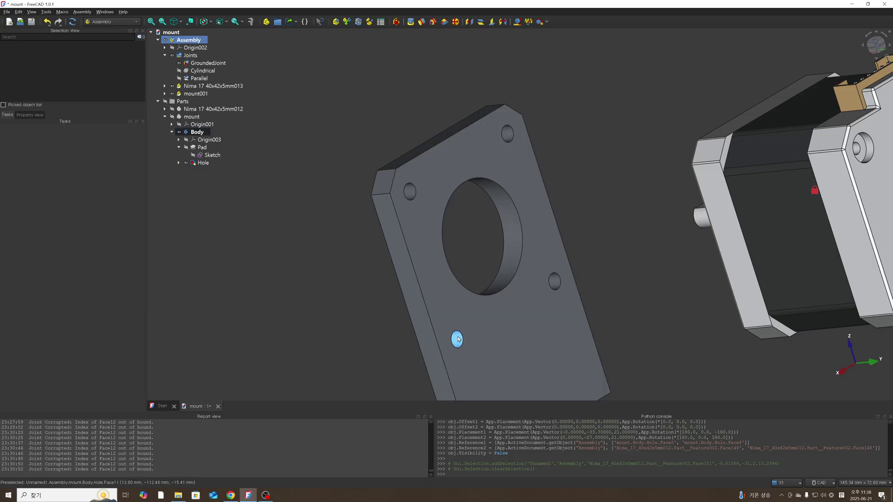
pyautogui.scroll(-2, 541, 263)
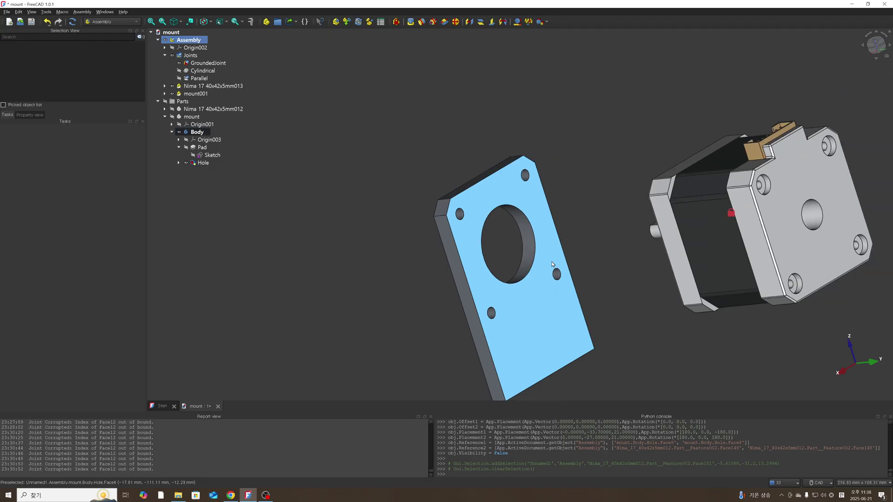
pyautogui.moveTo(580, 243); pyautogui.dragTo(740, 224, button='middle')
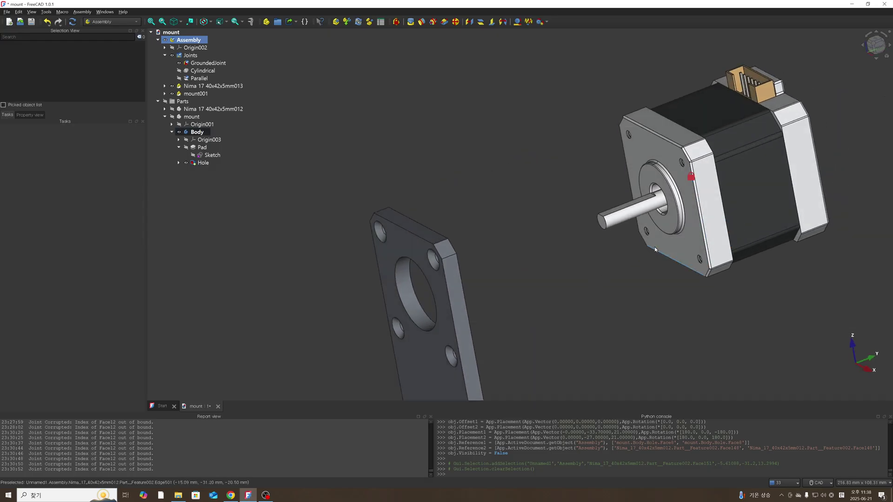
pyautogui.click(654, 246)
pyautogui.moveTo(604, 277); pyautogui.dragTo(494, 266, button='middle')
pyautogui.click(494, 266)
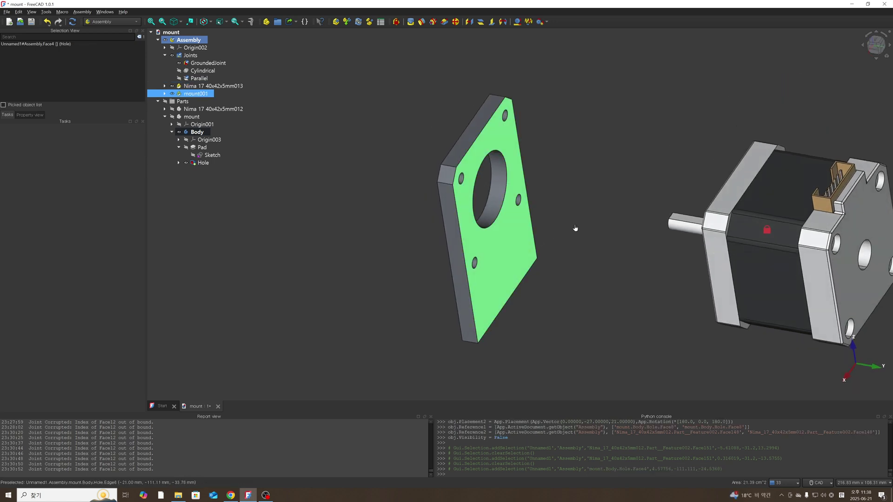
pyautogui.click(593, 231)
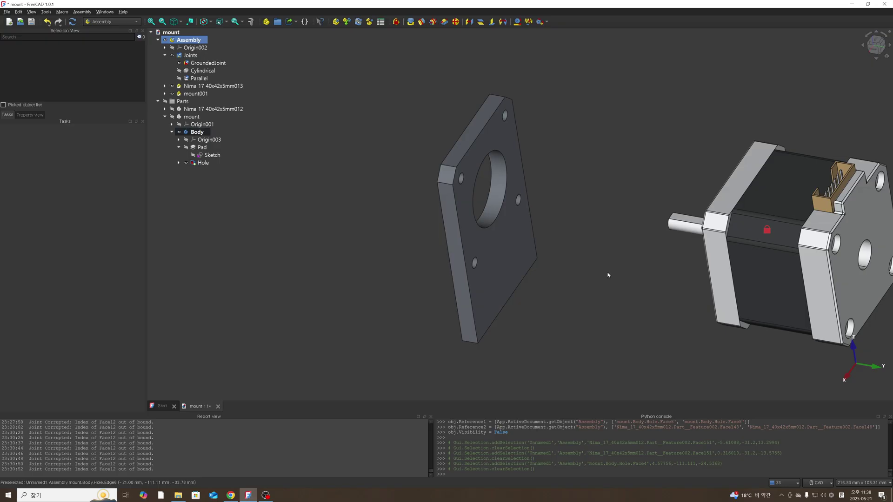
pyautogui.moveTo(549, 269); pyautogui.dragTo(678, 306, button='middle')
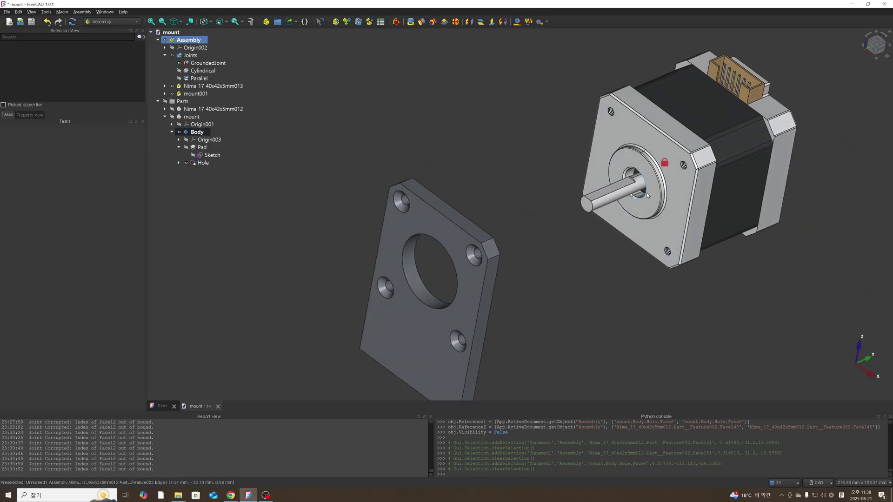
pyautogui.scroll(3, 649, 200)
pyautogui.scroll(3, 659, 201)
pyautogui.moveTo(657, 203); pyautogui.dragTo(562, 375, button='middle')
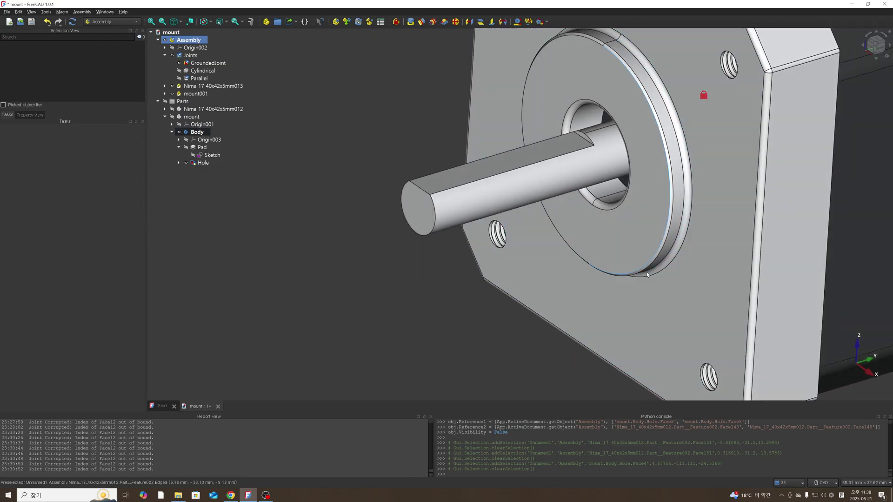
pyautogui.click(681, 244)
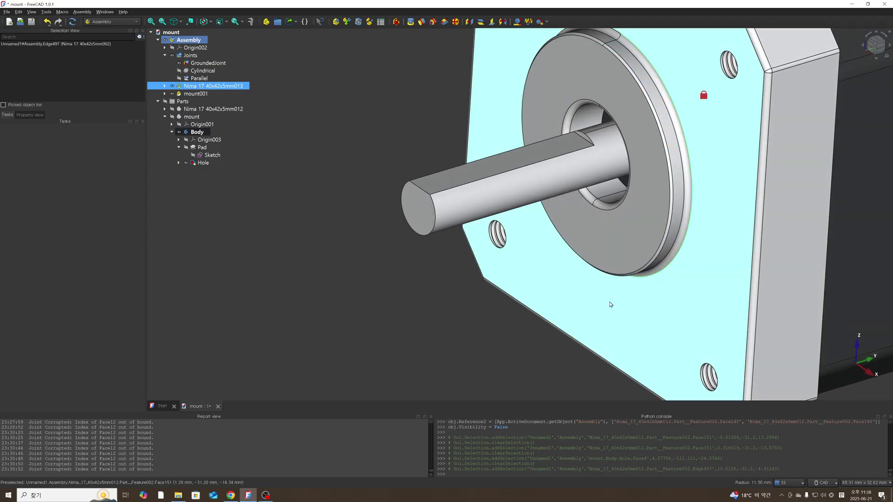
pyautogui.scroll(-3, 610, 307)
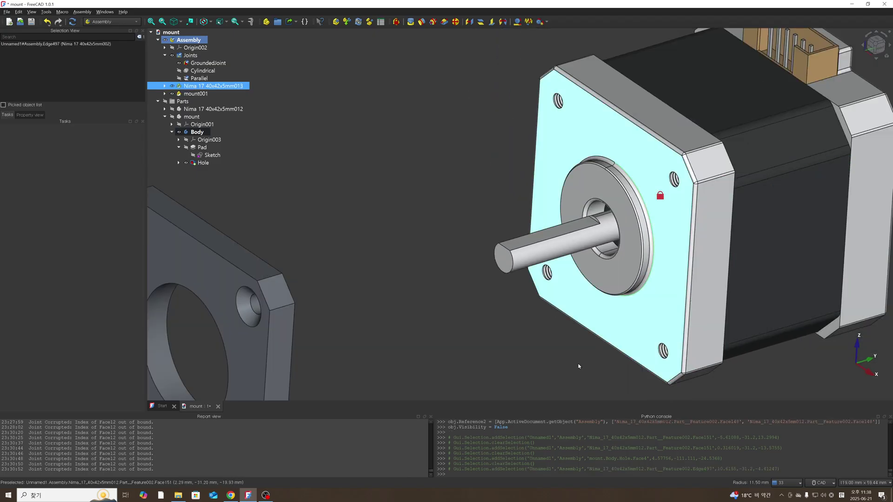
pyautogui.click(578, 364)
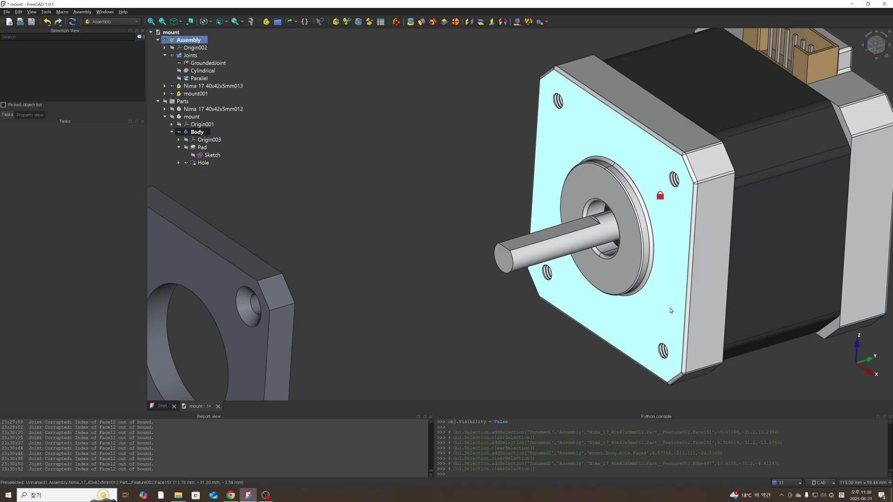
# - Create a 0 mm Distance joint between the motor's front face and the large bore's circular edge on the plate's flat side
pyautogui.click(670, 290)
pyautogui.moveTo(560, 341); pyautogui.dragTo(580, 205, button='middle')
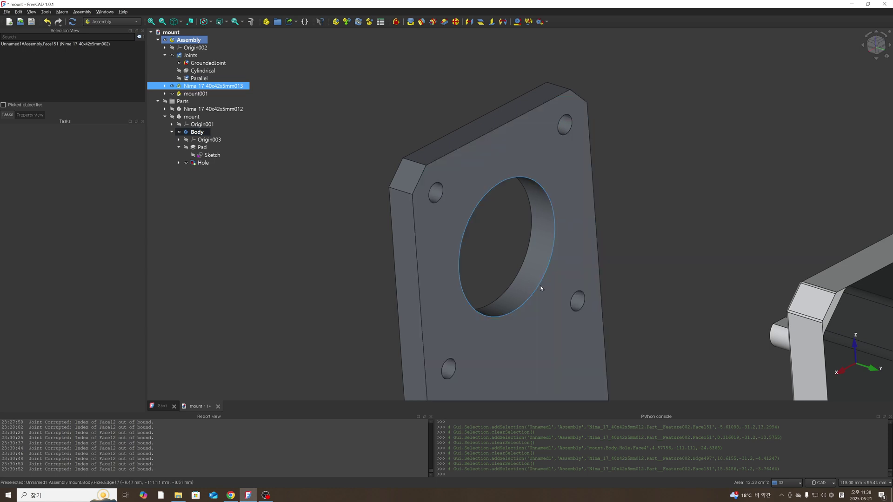
pyautogui.keyDown('ctrl'); pyautogui.click(541, 288); pyautogui.keyUp('ctrl')
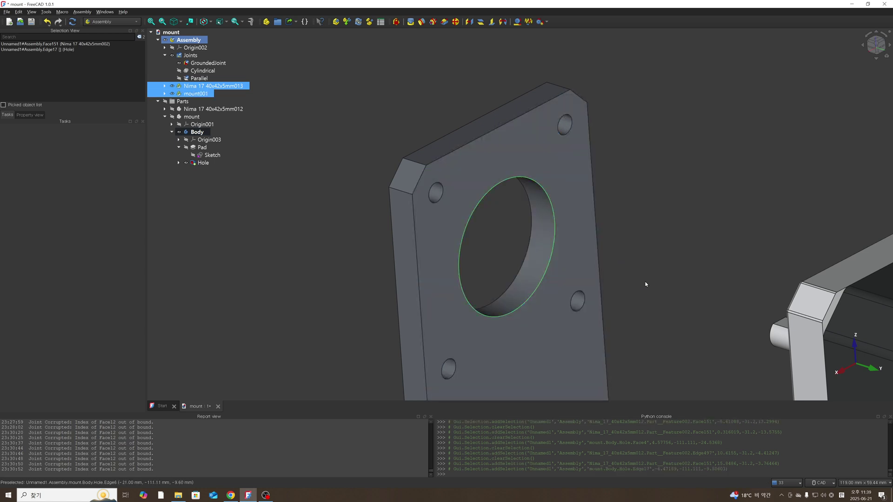
pyautogui.moveTo(644, 283); pyautogui.dragTo(744, 260, button='middle')
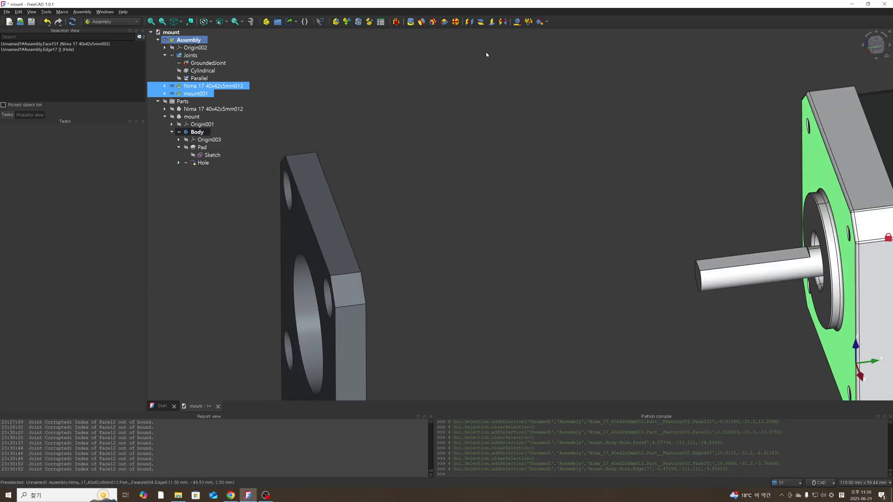
pyautogui.click(469, 22)
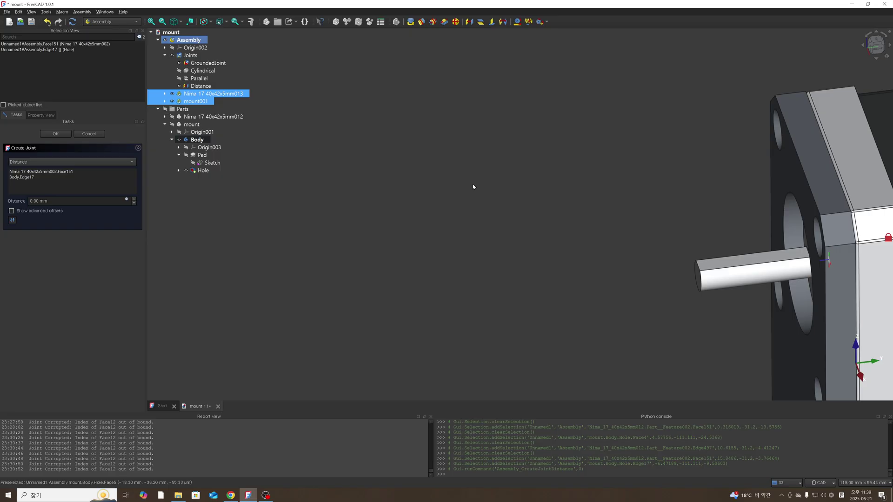
pyautogui.click(65, 134)
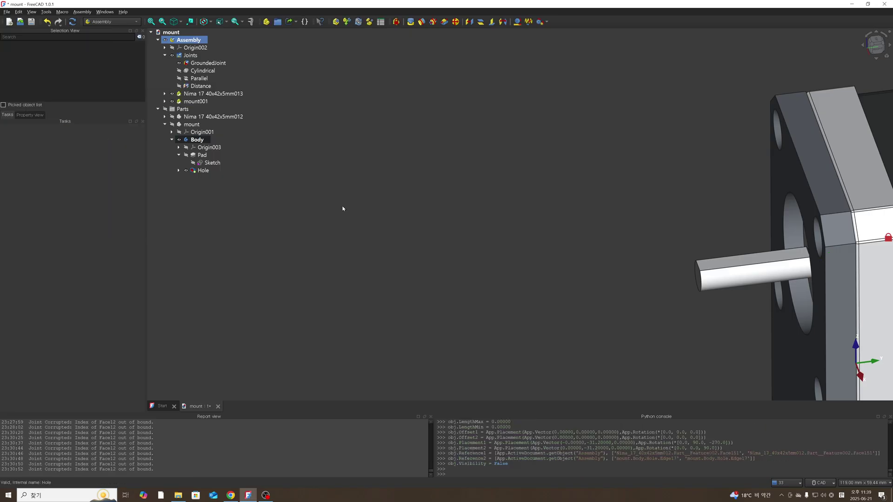
# - Inspect the mount plate's countersunk side and its seating against the motor front from several angles
pyautogui.scroll(-5, 624, 248)
pyautogui.moveTo(638, 255); pyautogui.dragTo(738, 283, button='middle')
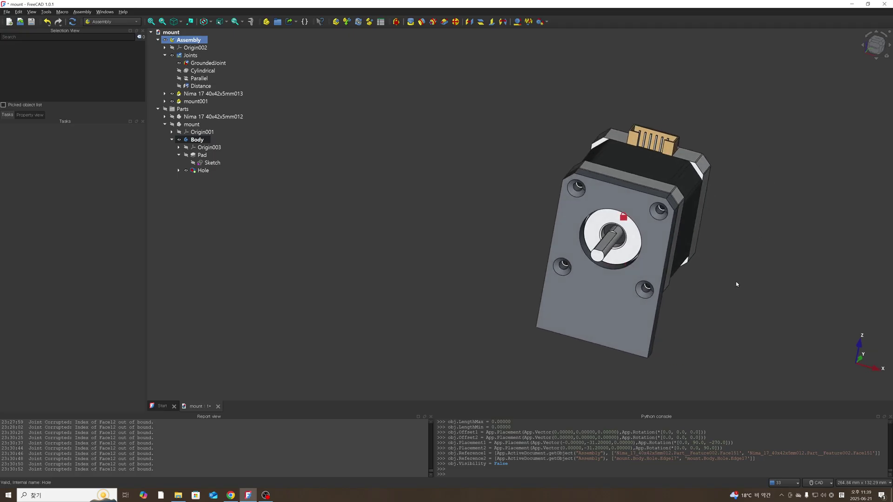
pyautogui.click(639, 290)
pyautogui.scroll(5, 654, 270)
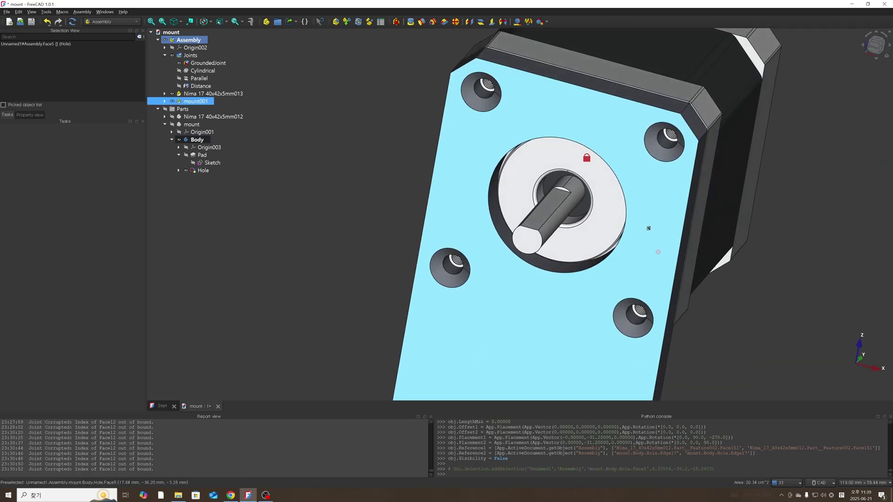
pyautogui.moveTo(648, 210); pyautogui.dragTo(532, 249, button='middle')
pyautogui.click(376, 207)
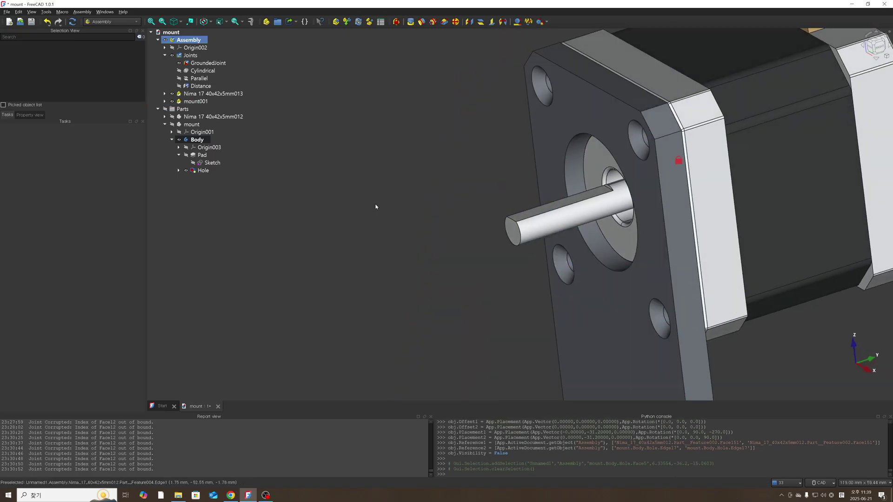
# - Show the original Parts group beside the assembly for comparison and hide it again
pyautogui.click(182, 109)
pyautogui.press('space')
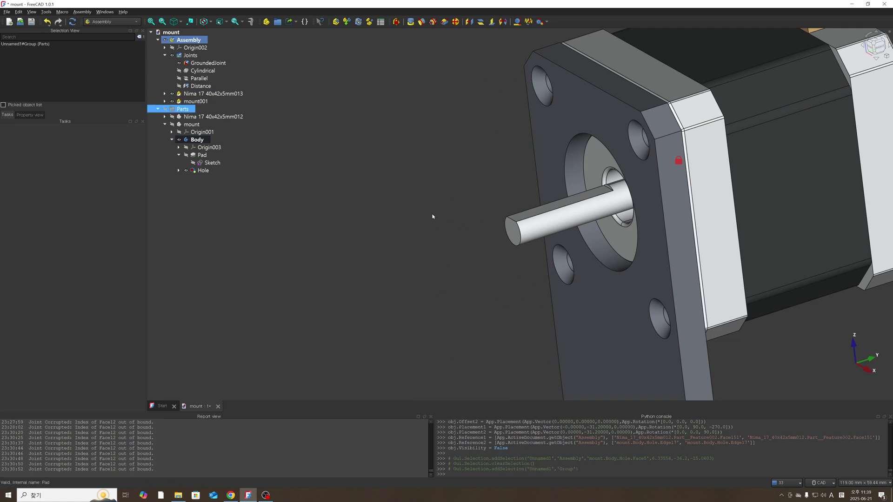
pyautogui.click(430, 216)
pyautogui.scroll(-3, 404, 193)
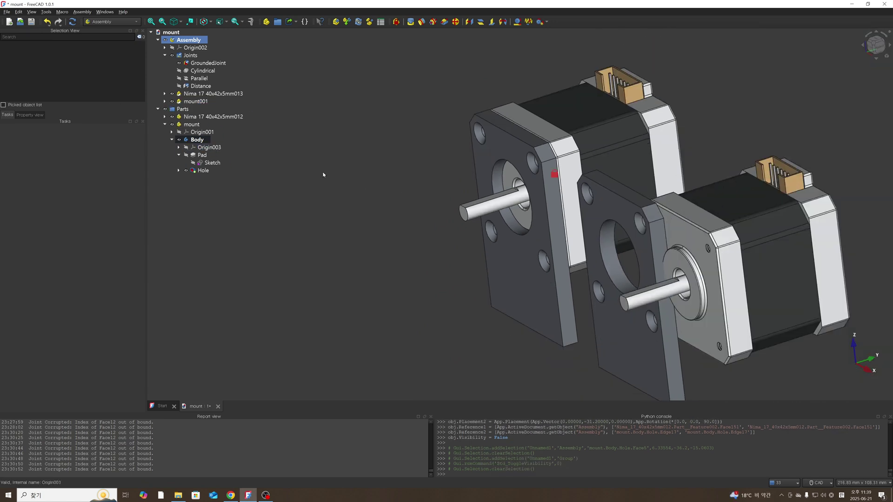
pyautogui.click(181, 116)
pyautogui.click(183, 109)
pyautogui.press('space')
# - Switch to the Part Design workbench
pyautogui.click(212, 162)
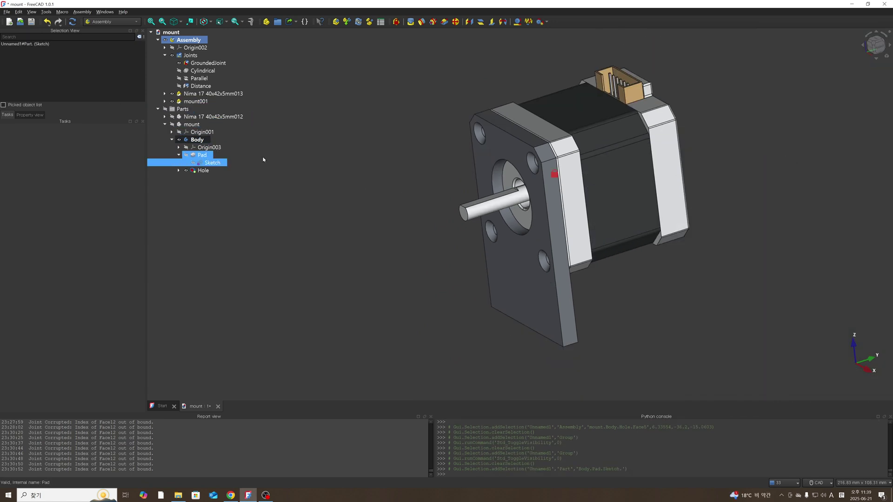
pyautogui.moveTo(433, 155); pyautogui.dragTo(435, 147, button='middle')
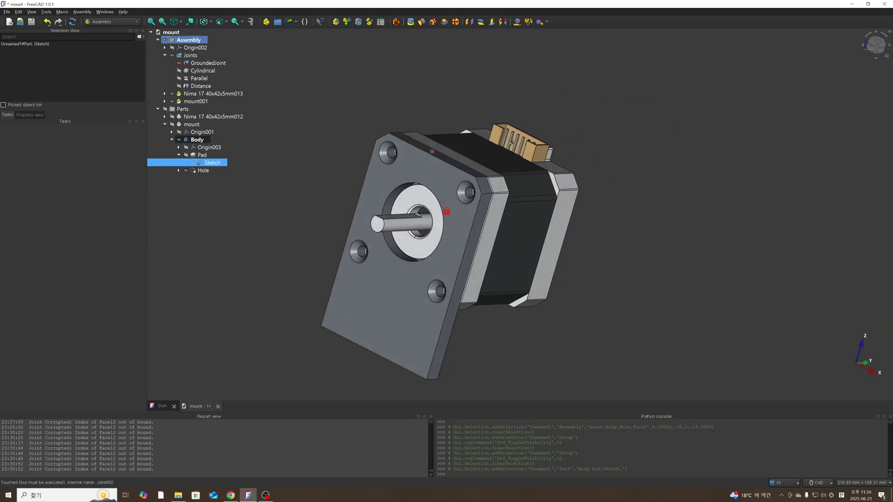
pyautogui.click(425, 116)
pyautogui.click(203, 170)
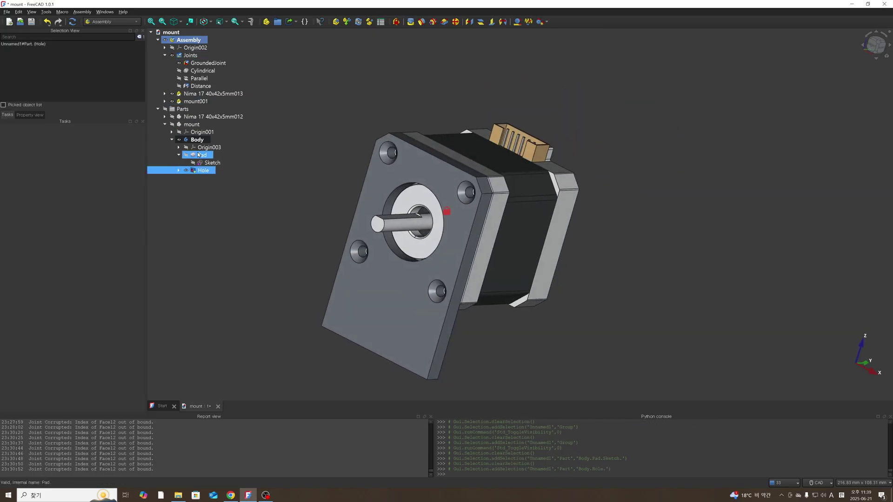
pyautogui.click(243, 199)
pyautogui.click(92, 22)
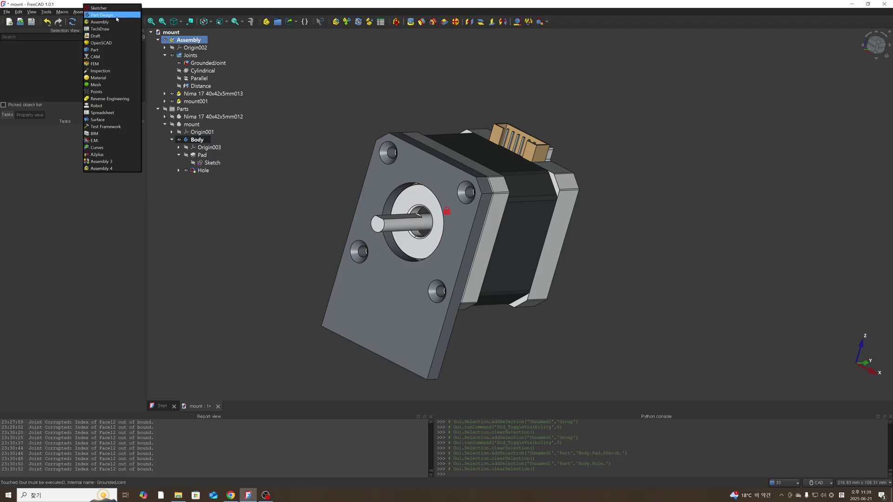
pyautogui.click(102, 14)
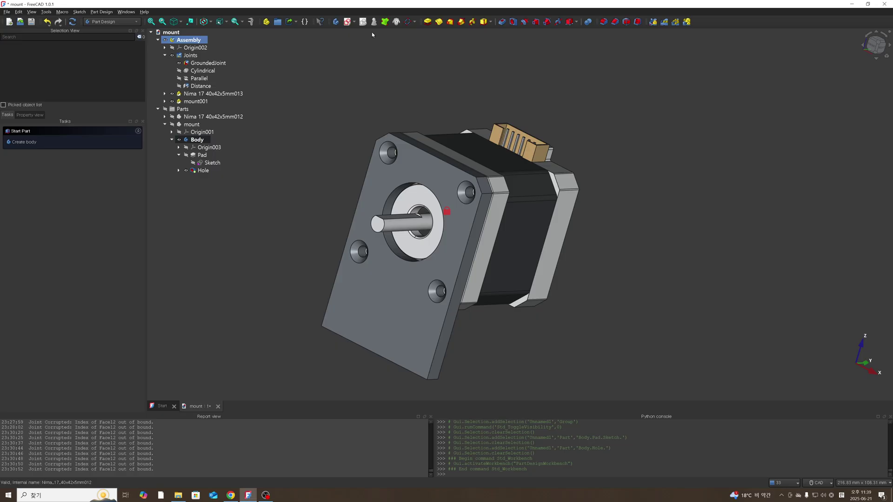
# - Try to create a Sub-Shape Binder in the mount's Body from the motor's rear face in the assembly
pyautogui.click(461, 228)
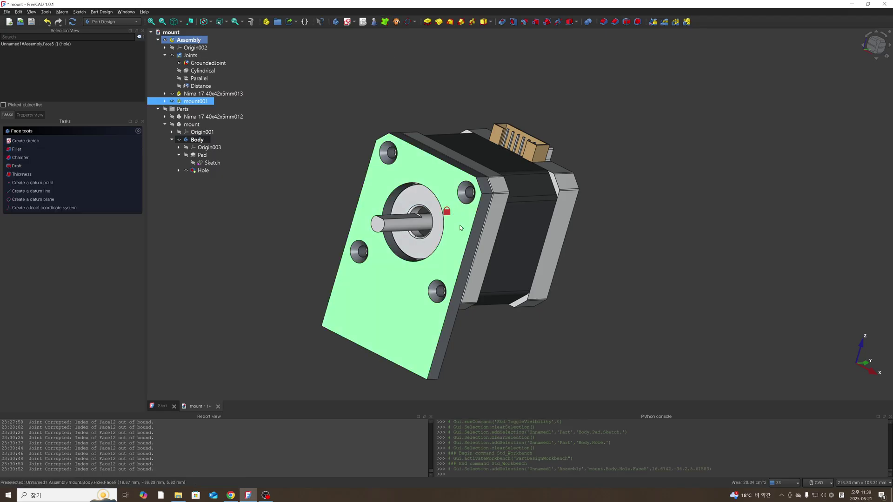
pyautogui.click(467, 123)
pyautogui.scroll(1, 507, 198)
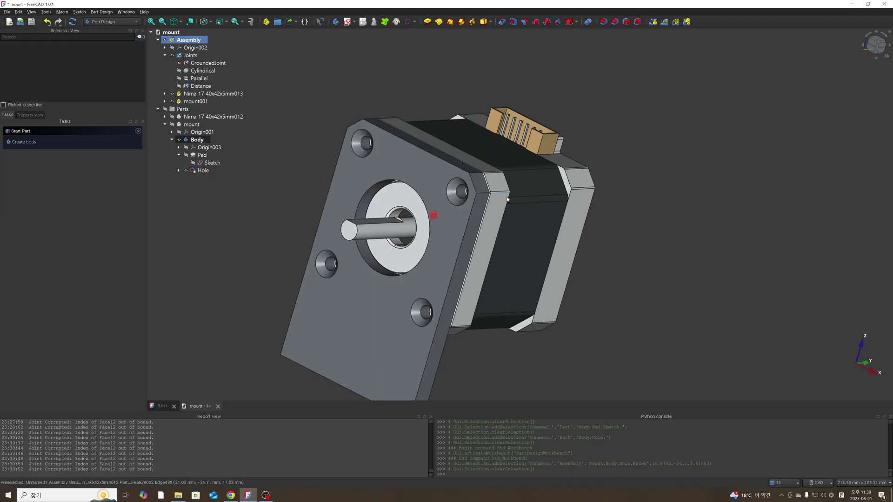
pyautogui.scroll(1, 506, 199)
pyautogui.moveTo(552, 195); pyautogui.dragTo(359, 207, button='middle')
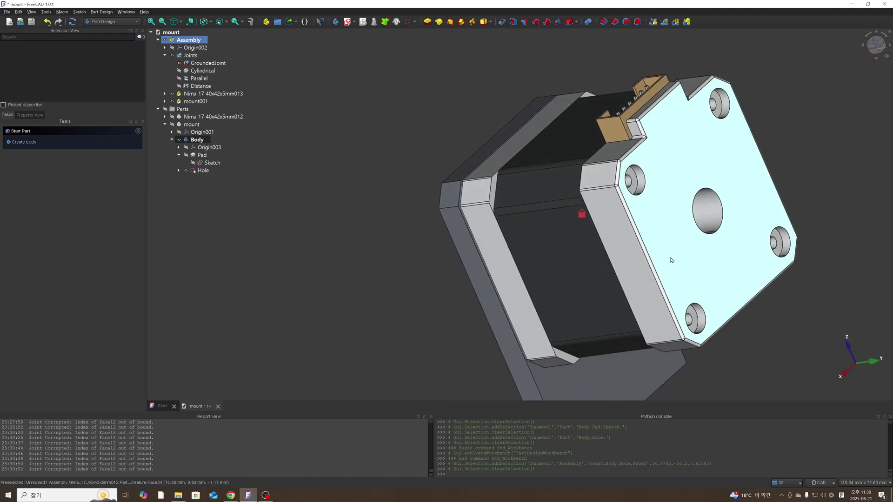
pyautogui.moveTo(677, 262); pyautogui.dragTo(678, 269, button='middle')
pyautogui.click(676, 260)
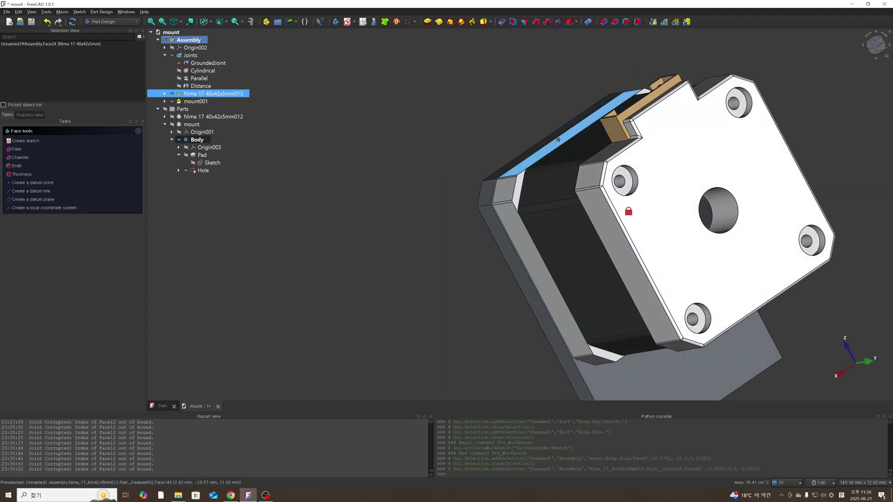
pyautogui.moveTo(558, 139); pyautogui.dragTo(596, 186, button='middle')
pyautogui.click(825, 201)
pyautogui.click(752, 203)
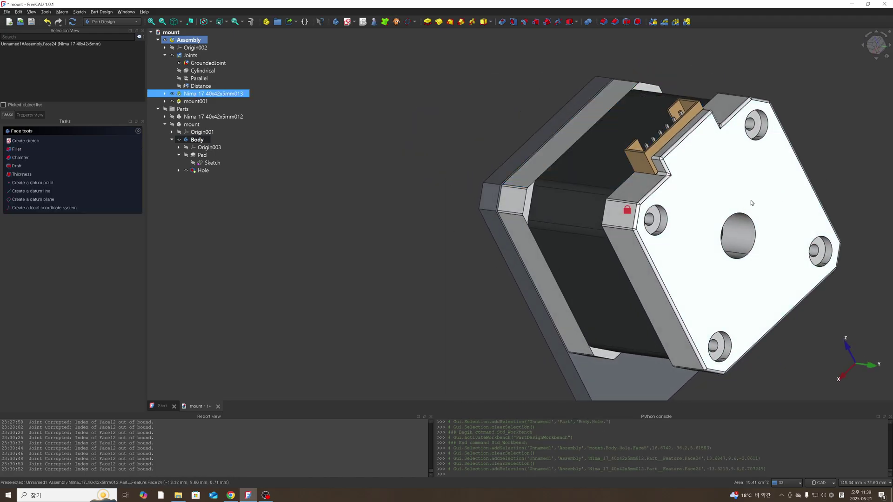
pyautogui.click(385, 22)
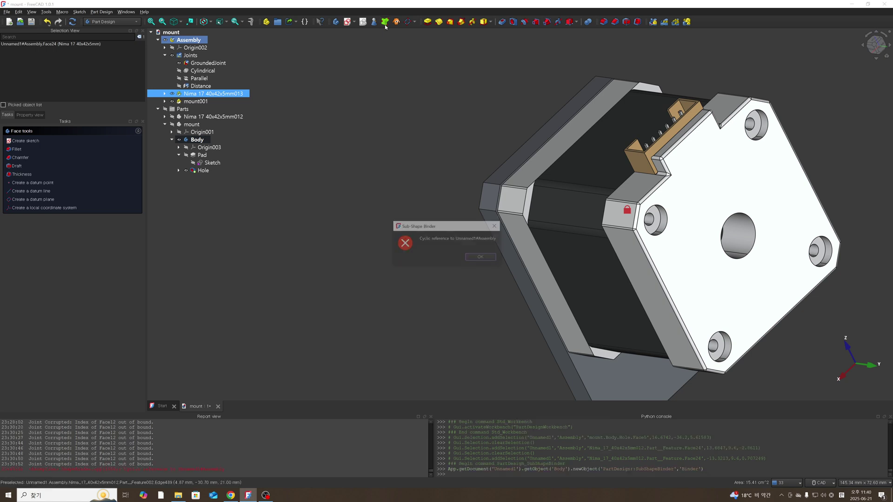
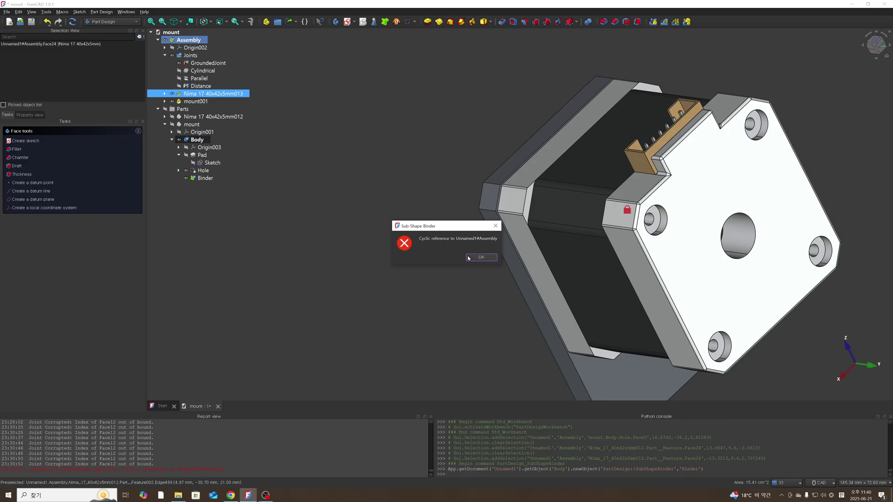
pyautogui.click(481, 257)
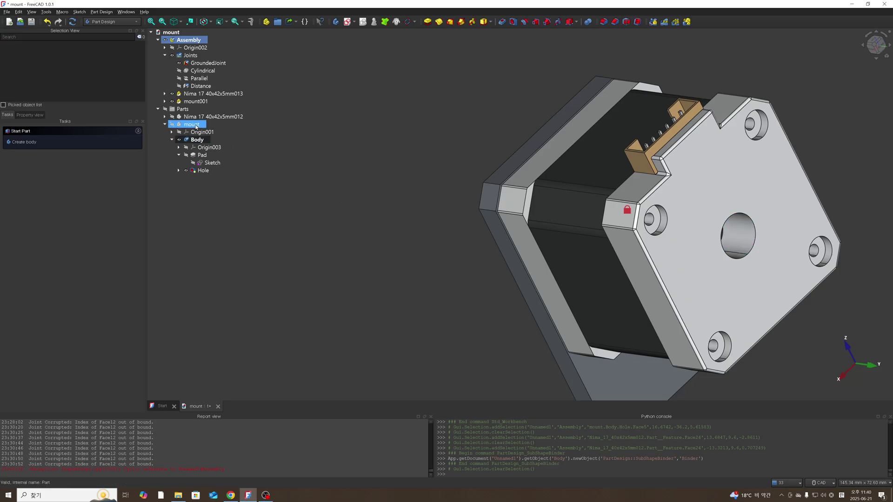
# - Check whether the mount's Body is set as the active body
pyautogui.click(184, 110)
pyautogui.click(245, 208)
pyautogui.rightClick(199, 140)
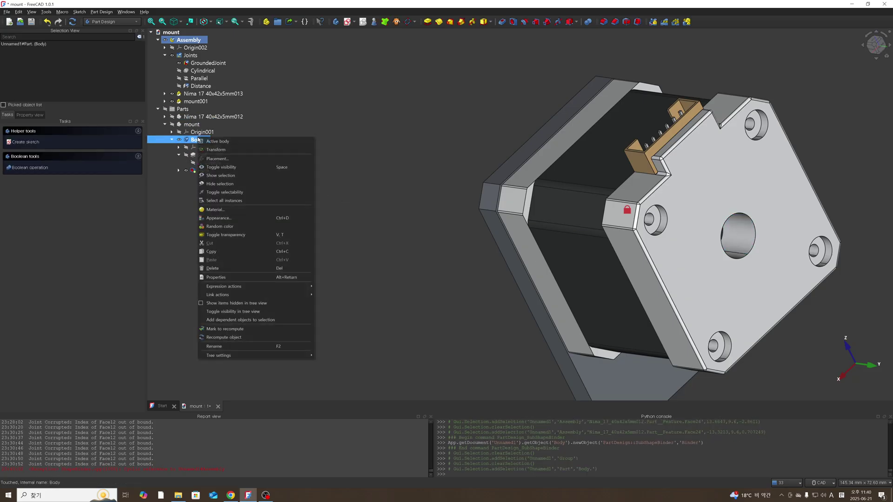
pyautogui.click(205, 144)
pyautogui.click(199, 140)
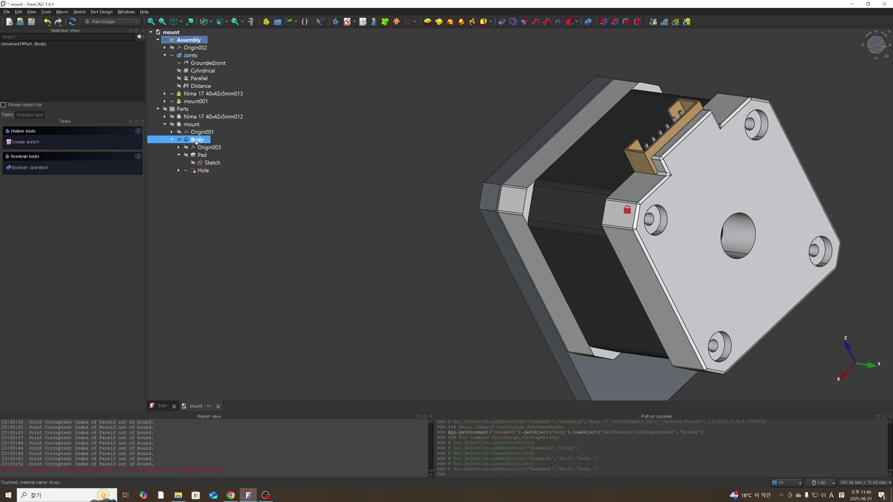
pyautogui.click(202, 141)
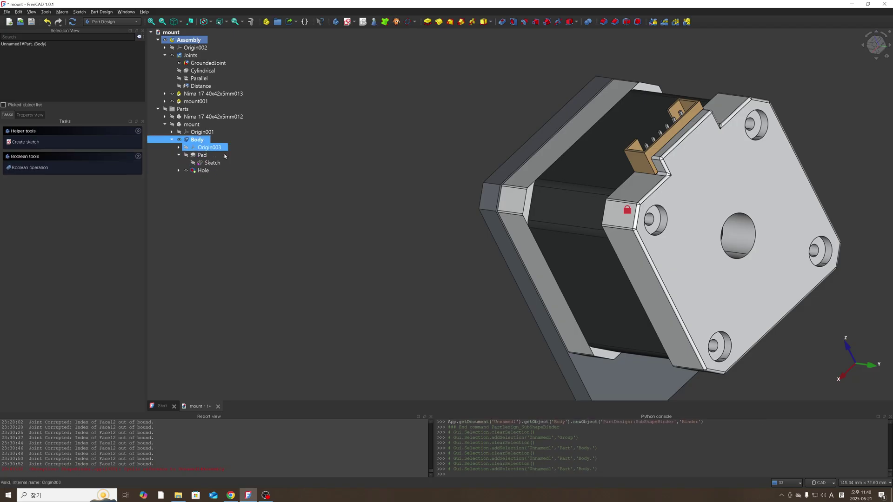
pyautogui.click(236, 167)
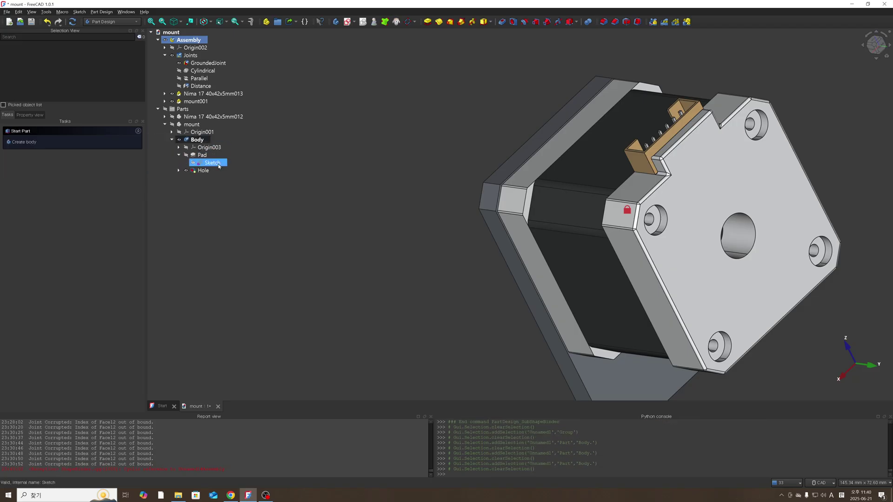
pyautogui.rightClick(198, 140)
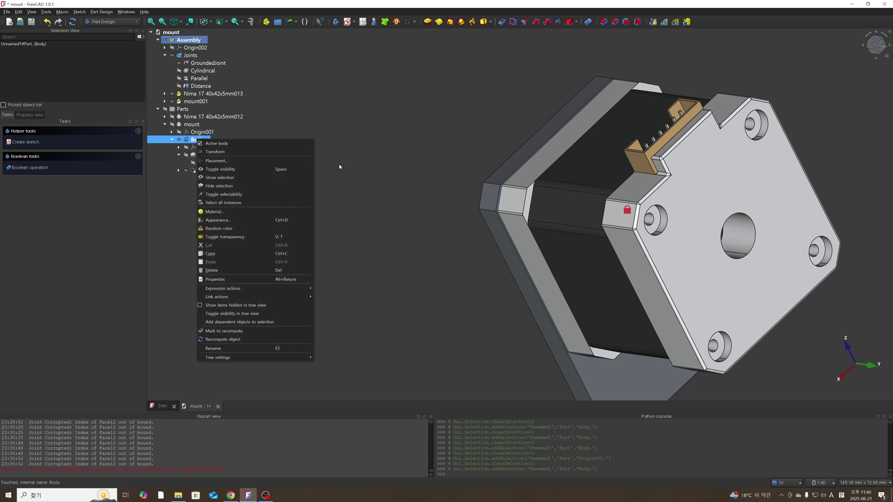
pyautogui.click(432, 239)
# - Retry the Sub-Shape Binder on the motor's rear face with the mount's Body active
pyautogui.click(711, 234)
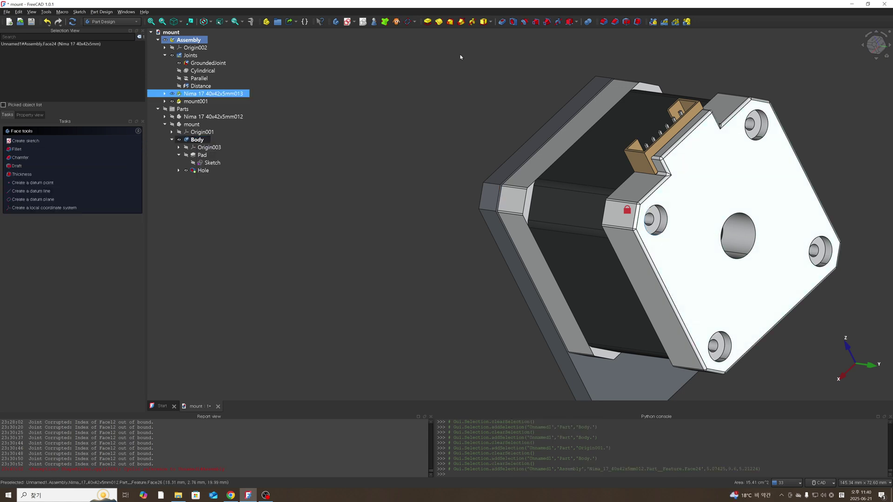
pyautogui.click(384, 21)
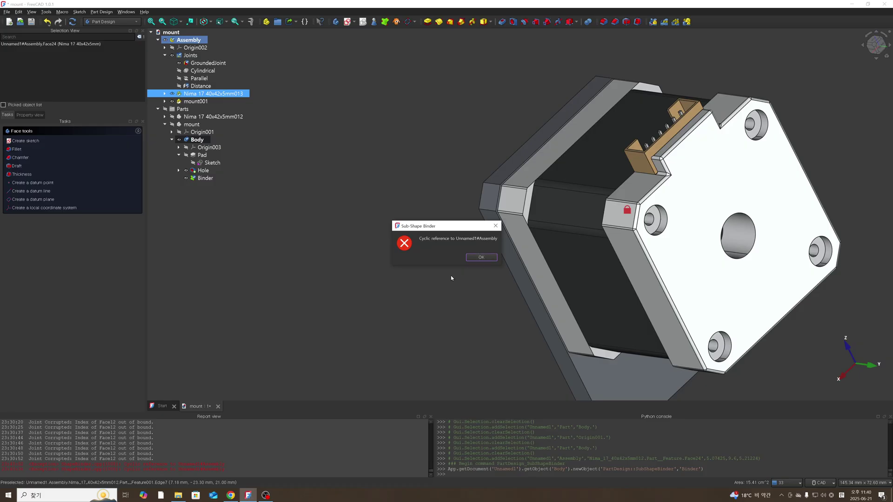
pyautogui.click(483, 258)
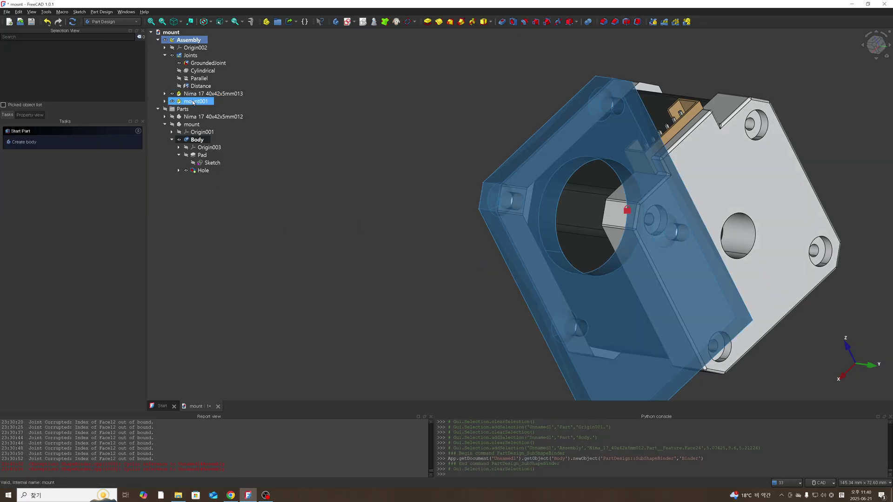
# - Hide the whole Assembly and show it again to check what it displays
pyautogui.click(185, 40)
pyautogui.press('space')
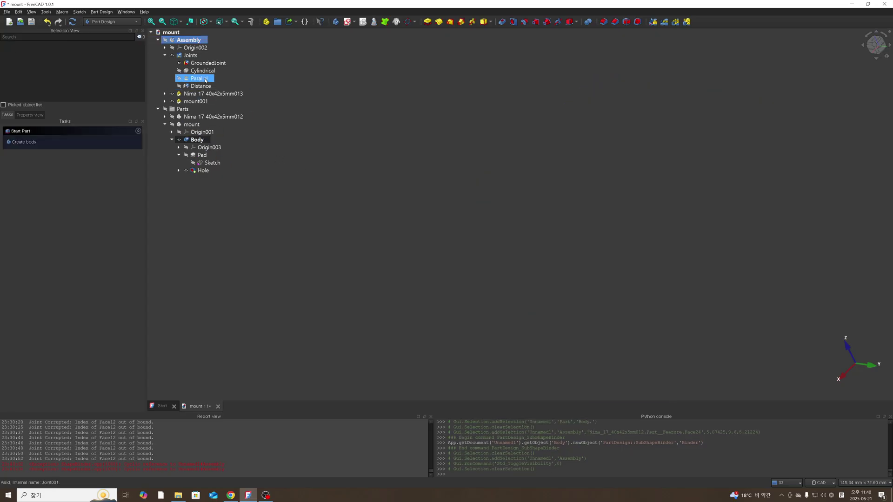
pyautogui.click(188, 40)
pyautogui.press('space')
pyautogui.click(365, 172)
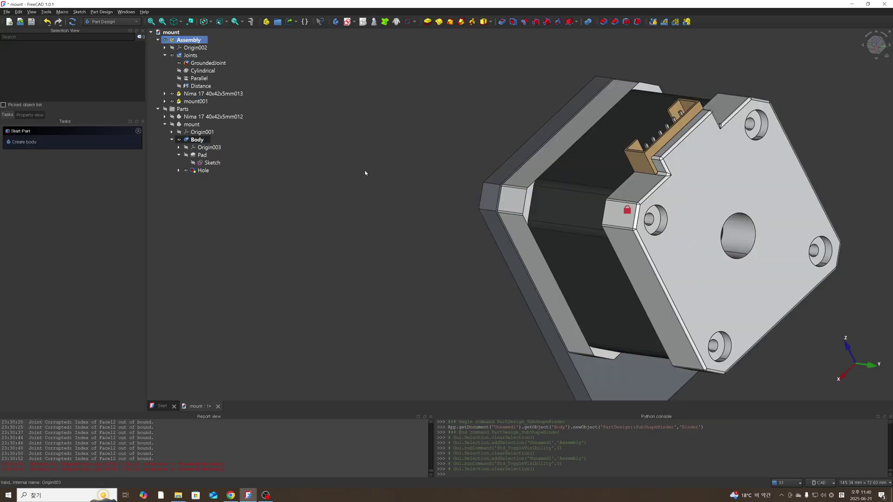
# - Hide the mount001 plate in the assembly, leaving only the motor displayed from its rear side
pyautogui.press('3')
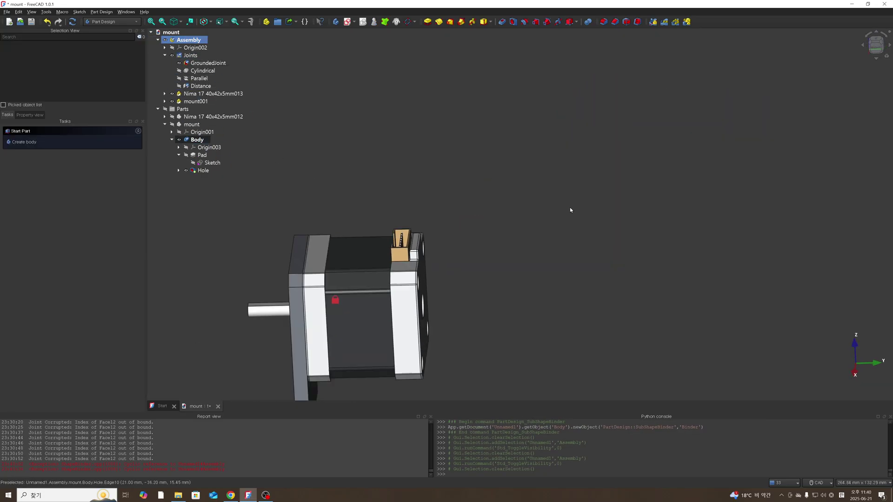
pyautogui.click(196, 102)
pyautogui.press('space')
pyautogui.scroll(-2, 425, 268)
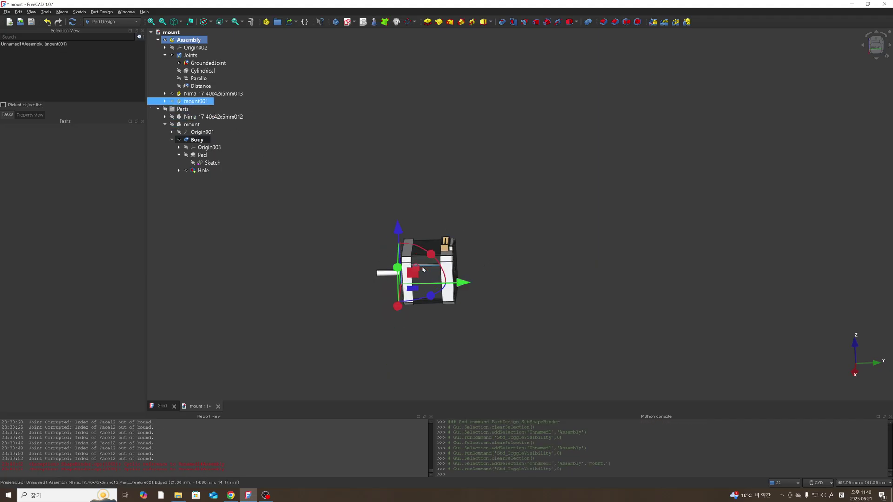
pyautogui.moveTo(424, 270); pyautogui.dragTo(319, 281, button='middle')
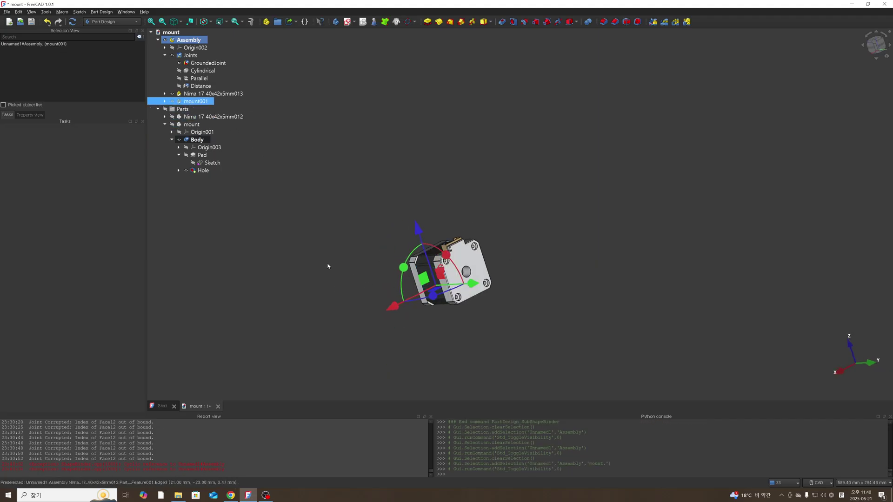
pyautogui.scroll(-1, 356, 212)
pyautogui.scroll(3, 396, 282)
pyautogui.click(286, 194)
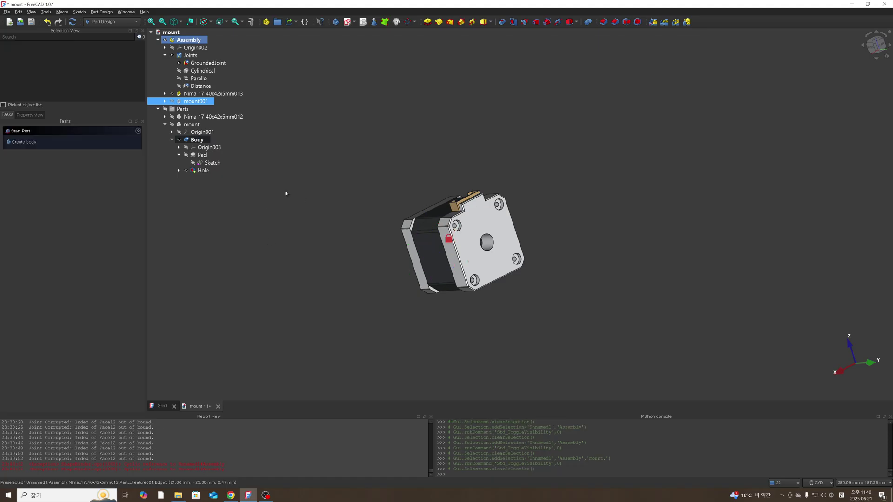
# - Make the mount part the active object and check whether its Body is the active body
pyautogui.click(182, 109)
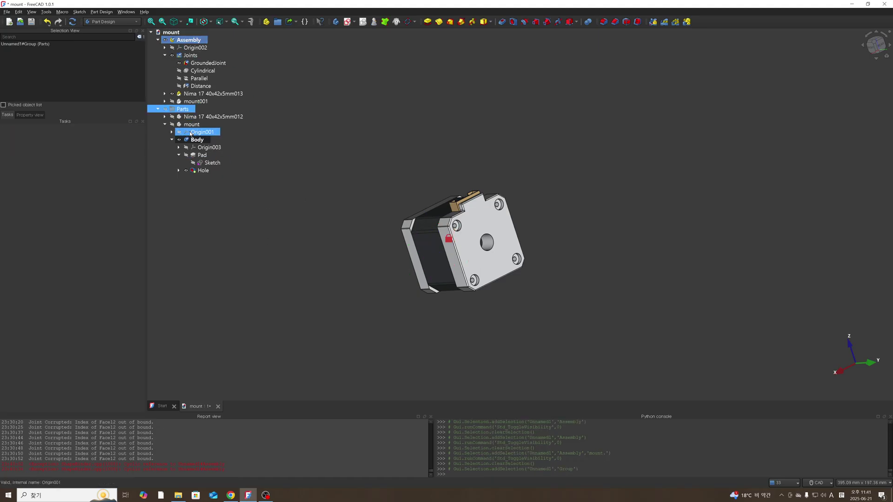
pyautogui.click(193, 125)
pyautogui.rightClick(192, 126)
pyautogui.click(206, 130)
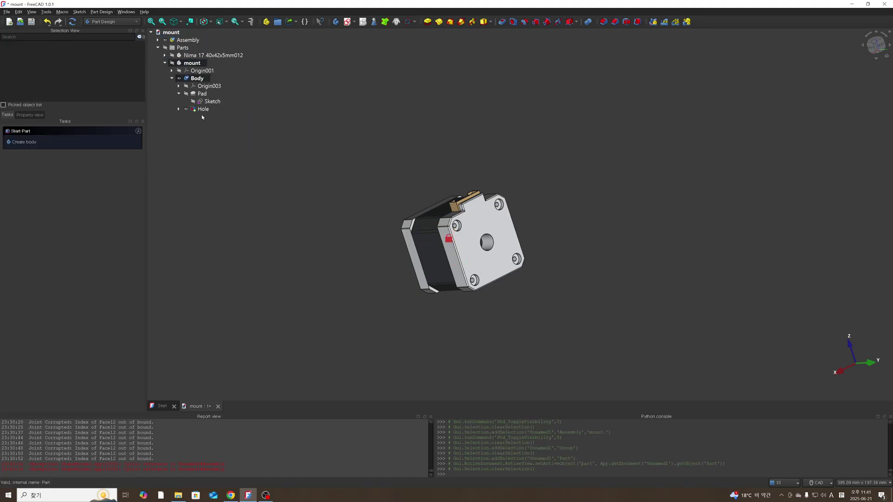
pyautogui.click(194, 79)
pyautogui.rightClick(193, 79)
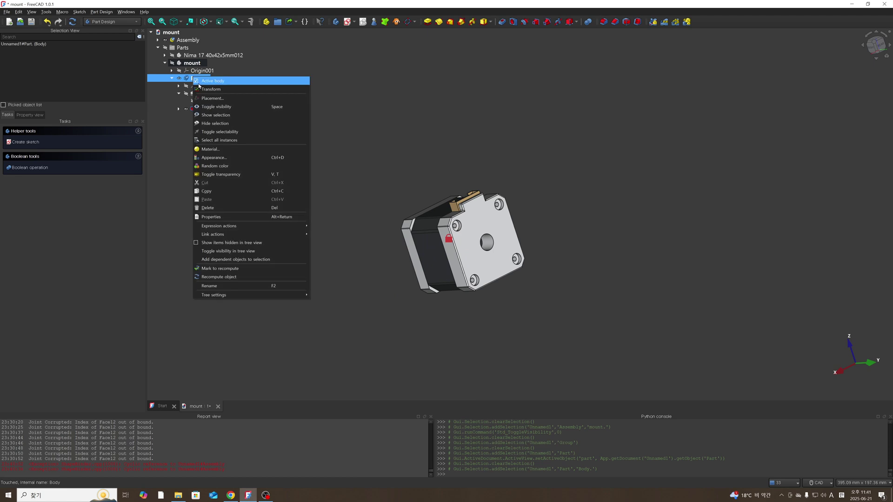
pyautogui.click(345, 135)
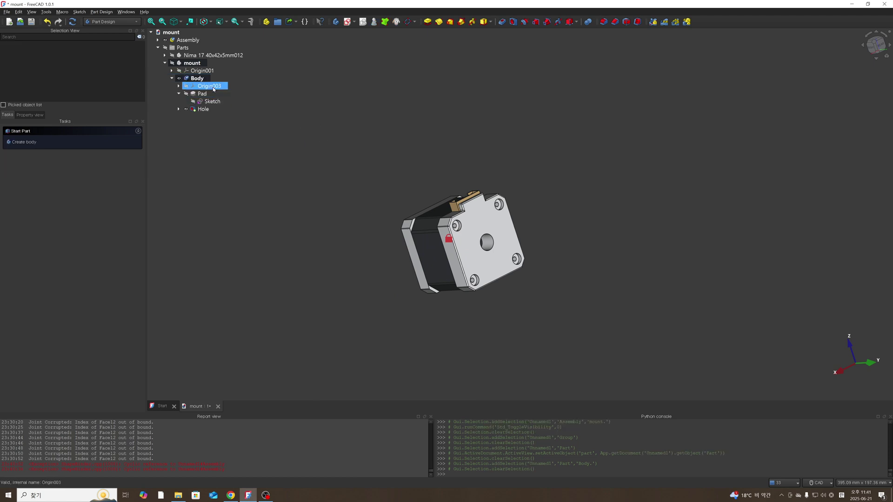
# - Show the original mount part from the Parts group beside the motor
pyautogui.click(191, 63)
pyautogui.press('space')
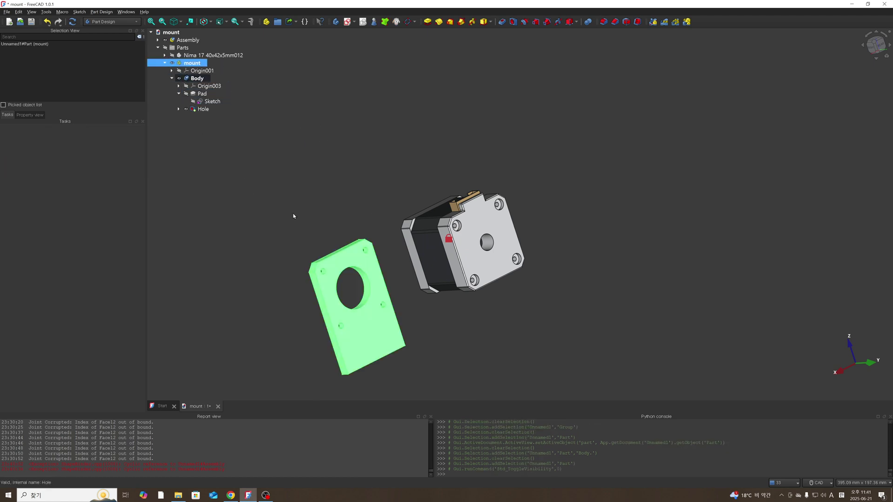
pyautogui.click(294, 216)
pyautogui.scroll(2, 356, 229)
pyautogui.scroll(-3, 361, 222)
pyautogui.moveTo(368, 198); pyautogui.dragTo(408, 228, button='middle')
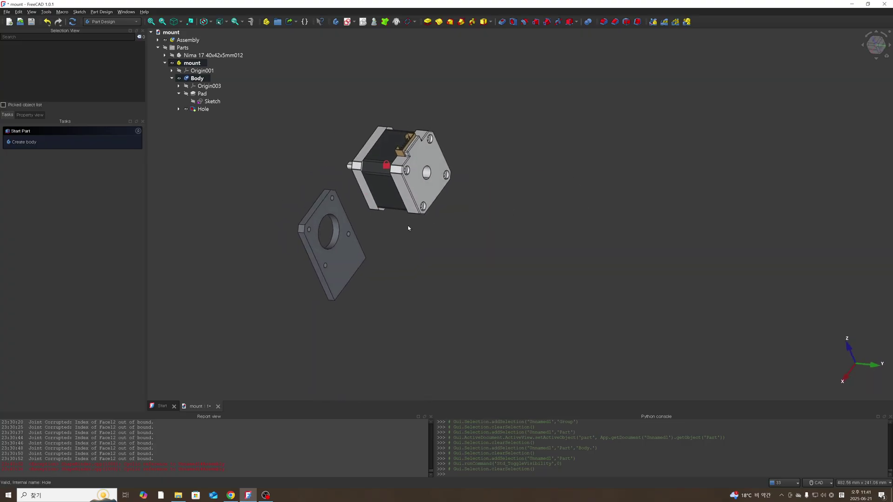
# - Check again whether the mount's Body is marked as the active body
pyautogui.click(416, 192)
pyautogui.click(292, 224)
pyautogui.rightClick(197, 78)
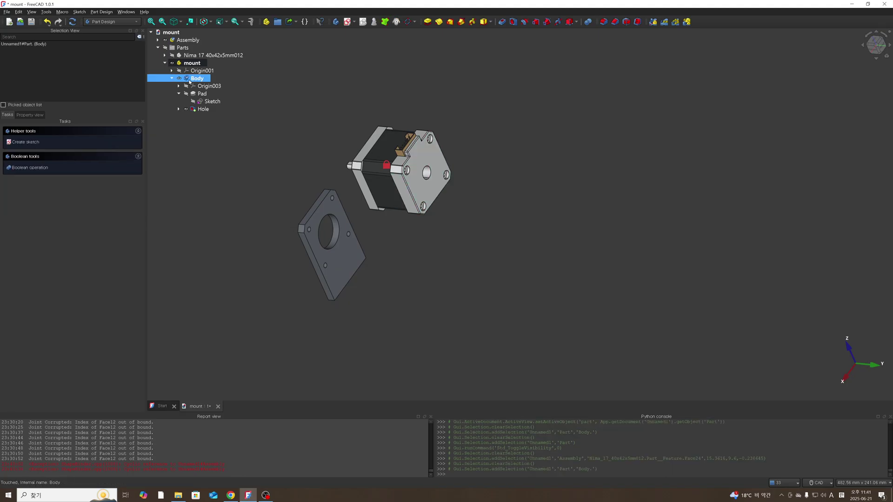
pyautogui.click(170, 143)
pyautogui.click(201, 94)
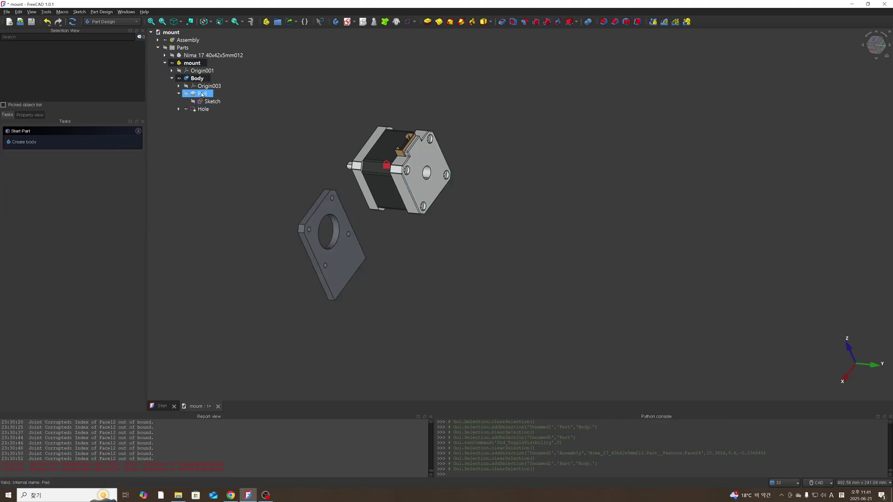
pyautogui.click(197, 78)
pyautogui.rightClick(193, 79)
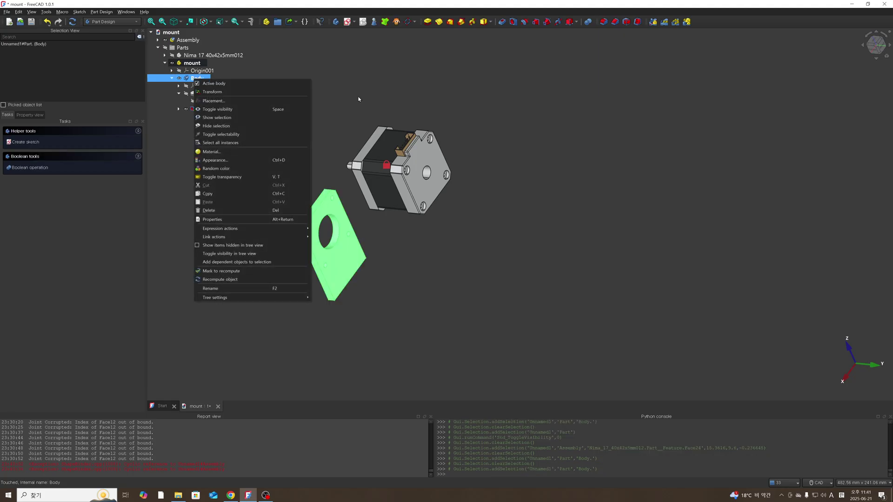
pyautogui.click(398, 293)
# - Try to create a Sub-Shape Binder of the motor's rear face in the mount's Body
pyautogui.click(422, 171)
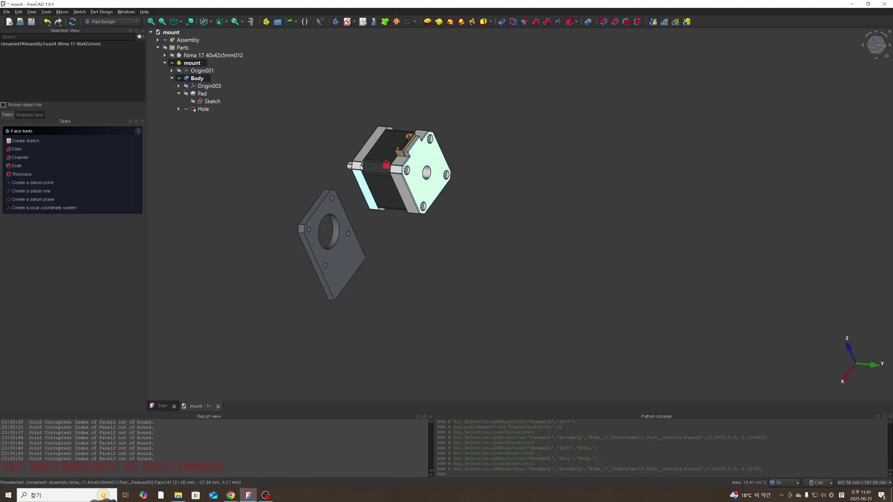
pyautogui.click(384, 21)
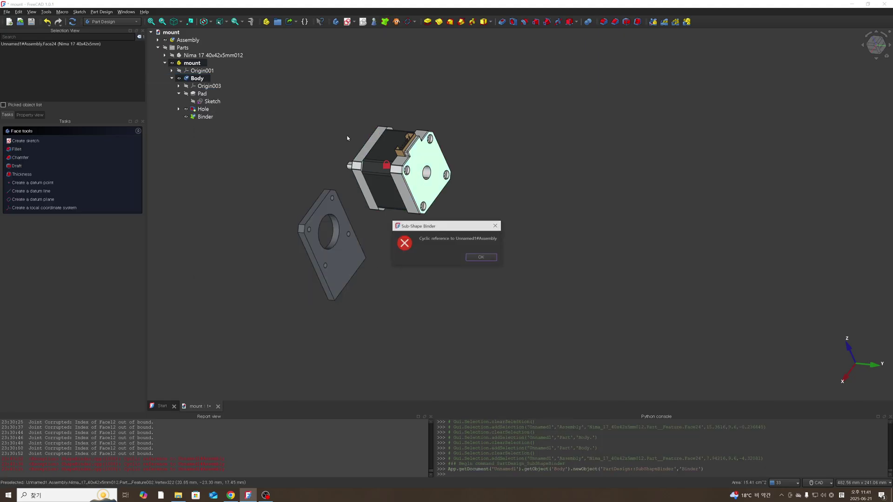
pyautogui.click(481, 258)
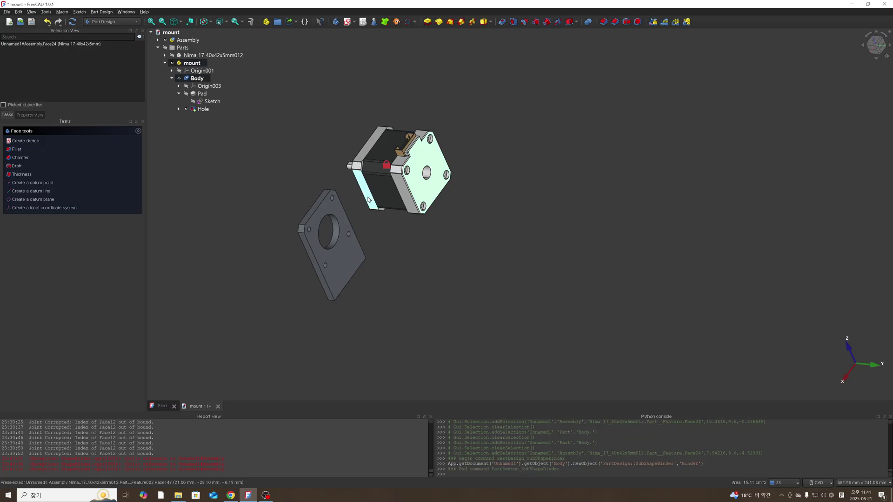
# - Try the Sub-Shape Binder on the motor's shaft-side front face instead
pyautogui.moveTo(482, 258); pyautogui.dragTo(457, 233, button='middle')
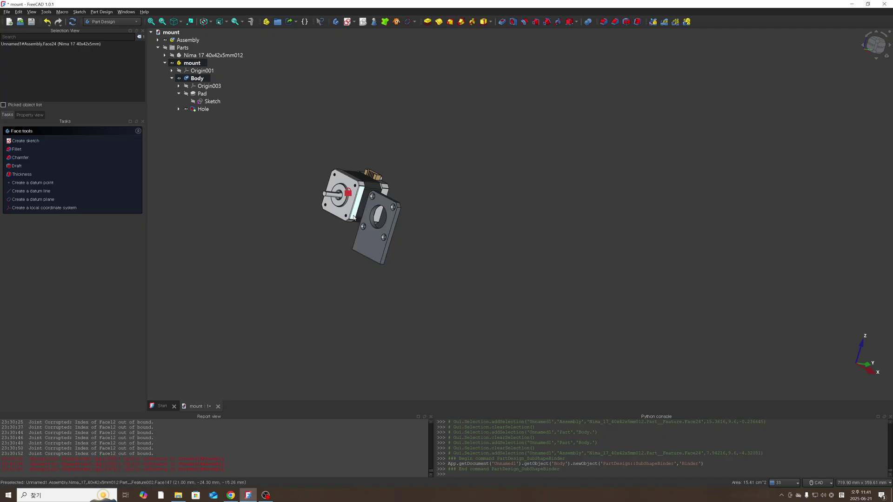
pyautogui.click(338, 179)
pyautogui.click(380, 22)
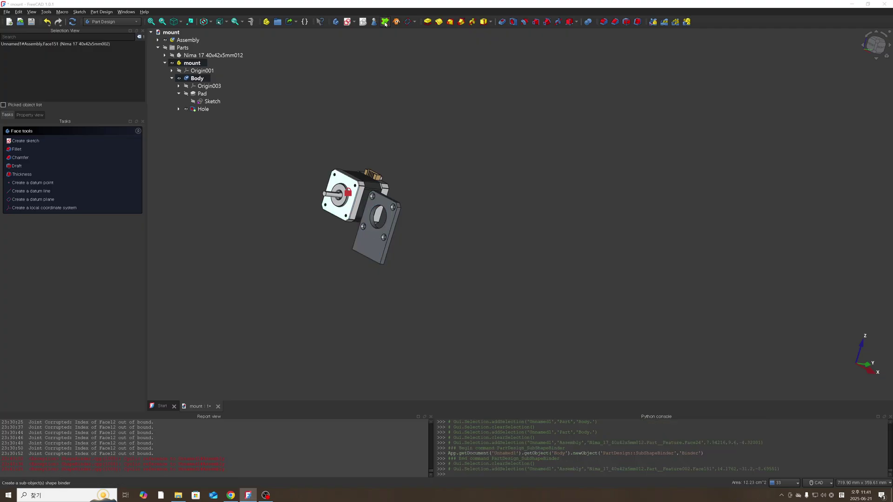
pyautogui.click(476, 259)
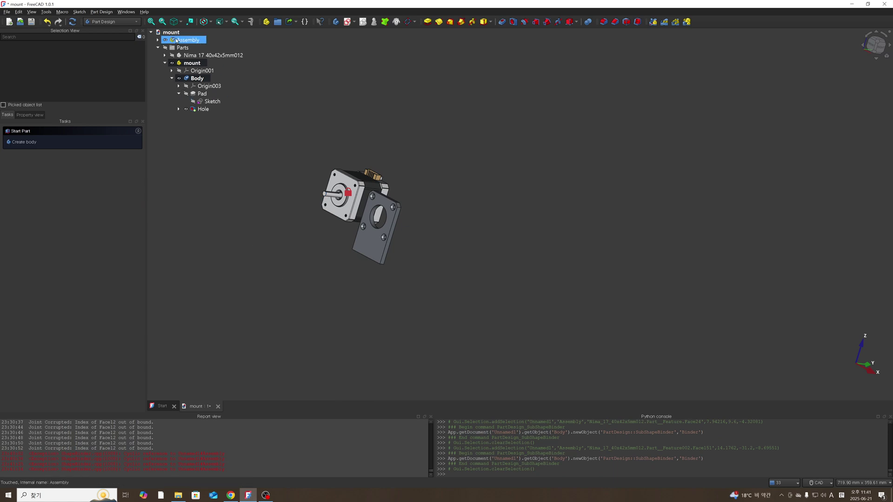
# - Examine the contents of mount001 in the Assembly down to the features of its Body
pyautogui.rightClick(393, 157)
pyautogui.moveTo(309, 146); pyautogui.dragTo(490, 213, button='middle')
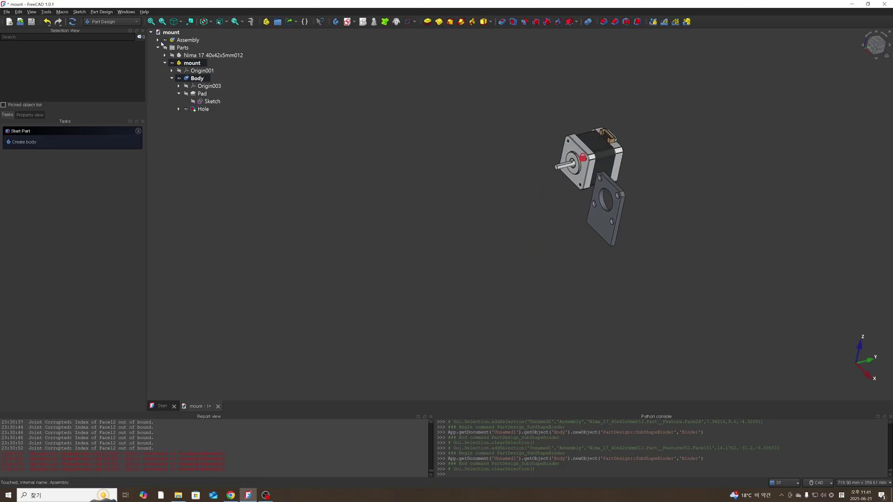
pyautogui.click(157, 41)
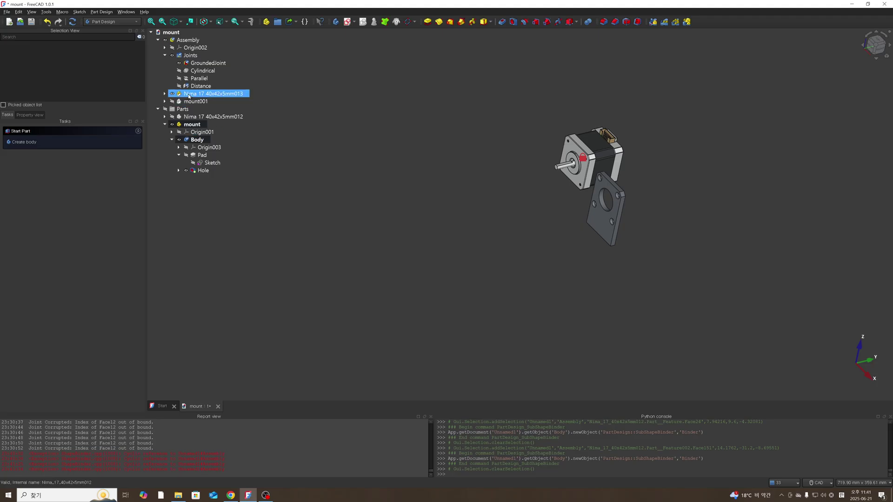
pyautogui.click(165, 102)
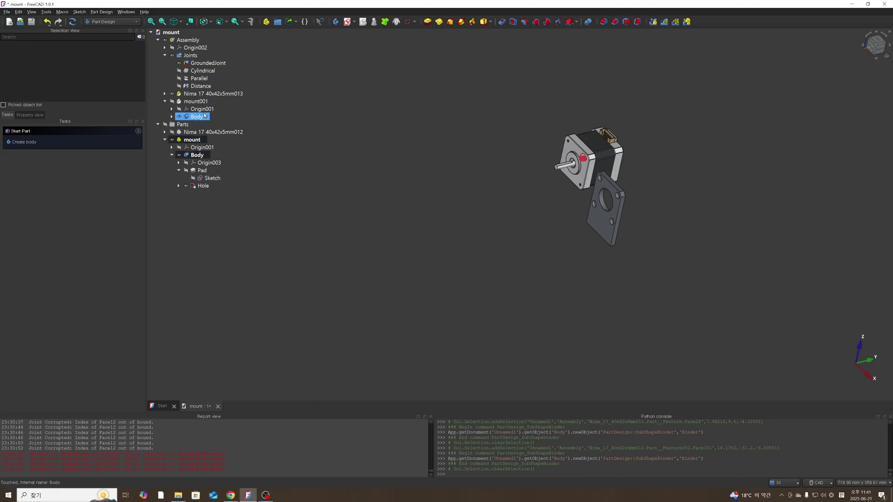
pyautogui.click(171, 116)
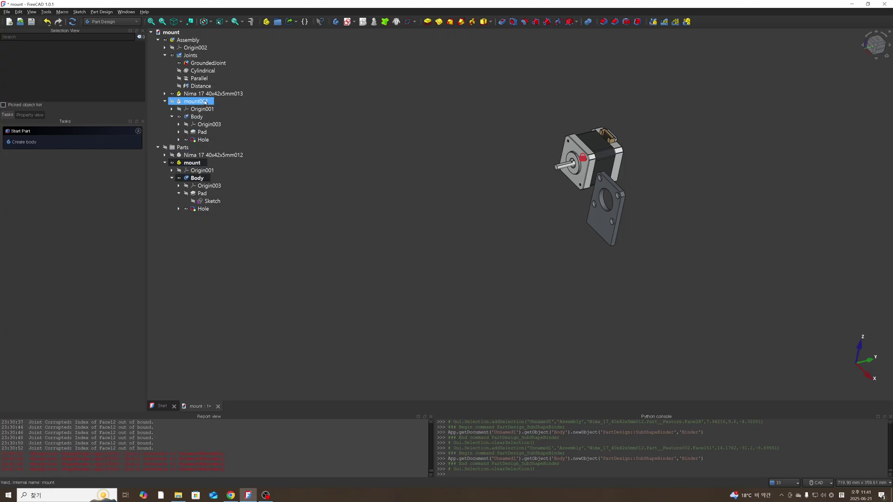
# - Save the mount document
pyautogui.click(188, 104)
pyautogui.hotkey('ctrl', 's')
pyautogui.click(291, 154)
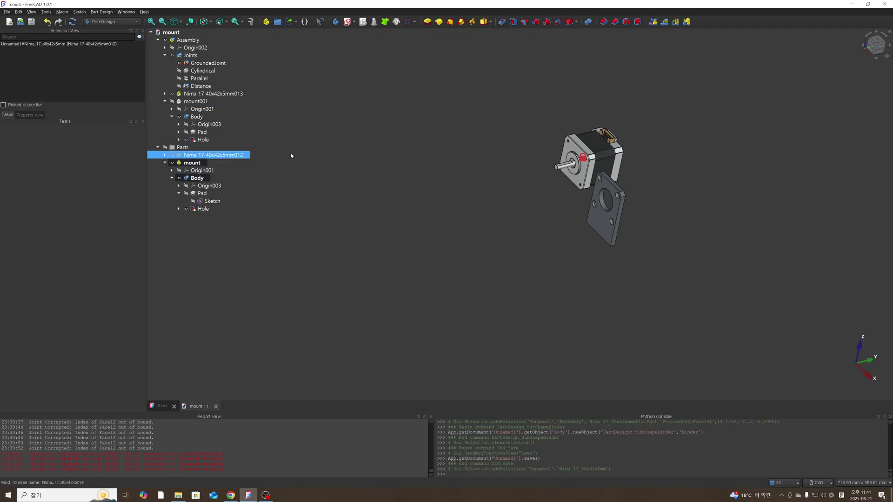
# - Delete the Body inside mount001 and undo the deletion
pyautogui.rightClick(198, 119)
pyautogui.click(234, 250)
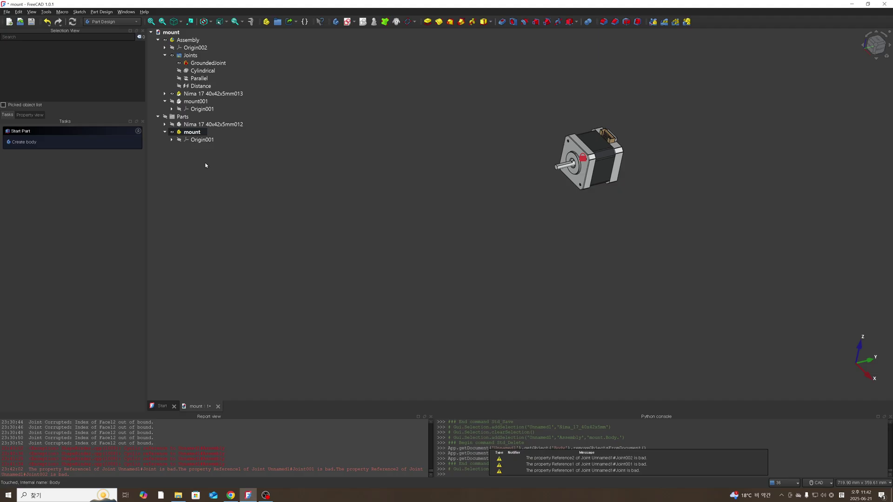
pyautogui.hotkey('ctrl', 'z')
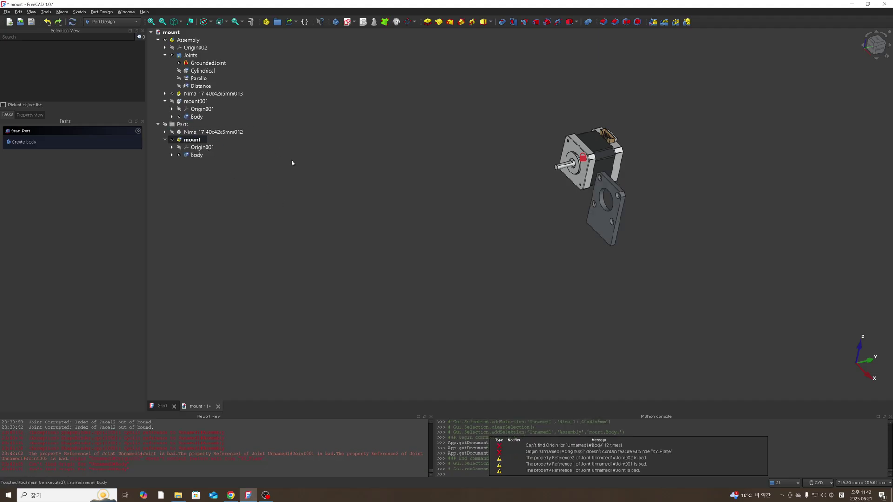
# - Delete the mount001 link from the Assembly
pyautogui.click(203, 102)
pyautogui.click(200, 104)
pyautogui.rightClick(197, 103)
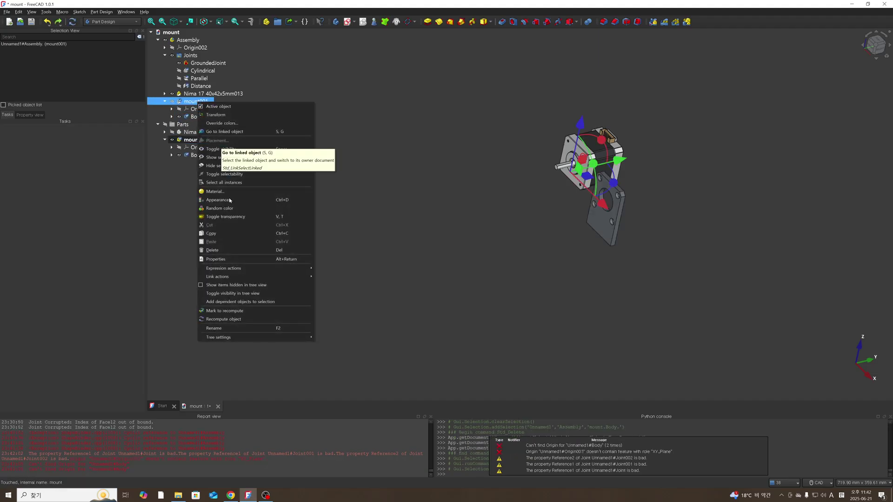
pyautogui.click(225, 250)
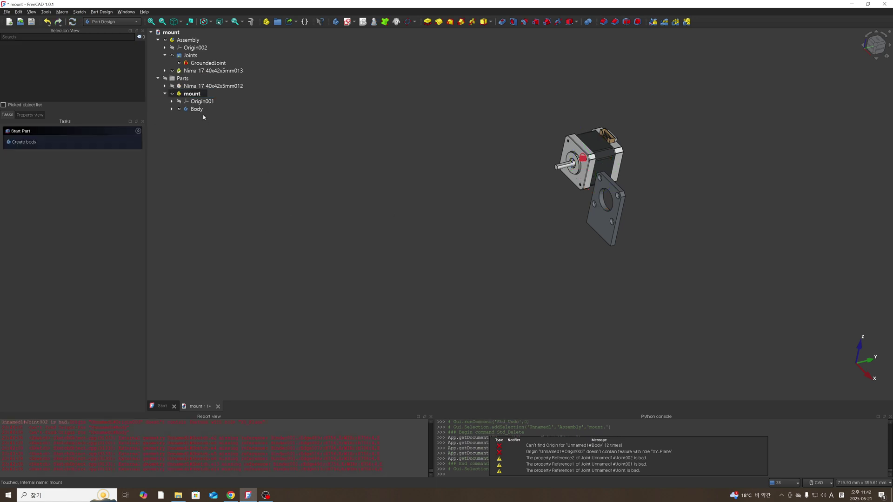
# - Create a Sub-Shape Binder of the motor's rear face in the mount's Body
pyautogui.click(192, 93)
pyautogui.click(509, 214)
pyautogui.moveTo(508, 214); pyautogui.dragTo(355, 210, button='middle')
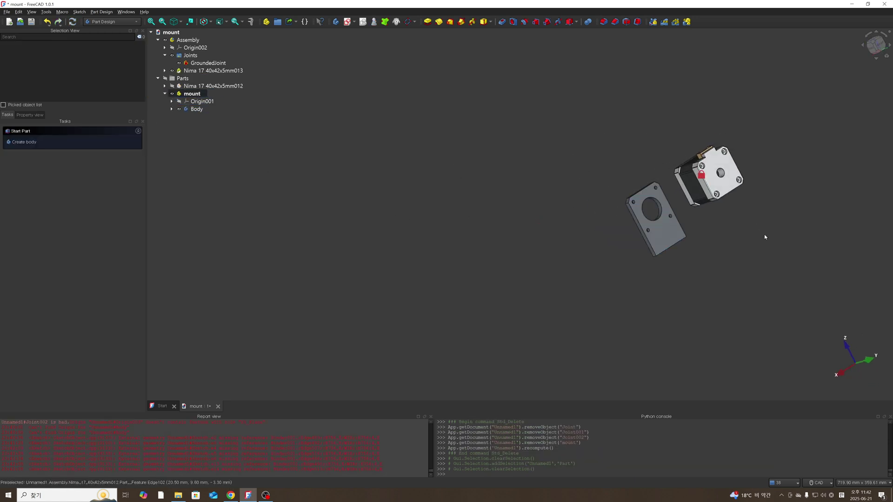
pyautogui.click(385, 21)
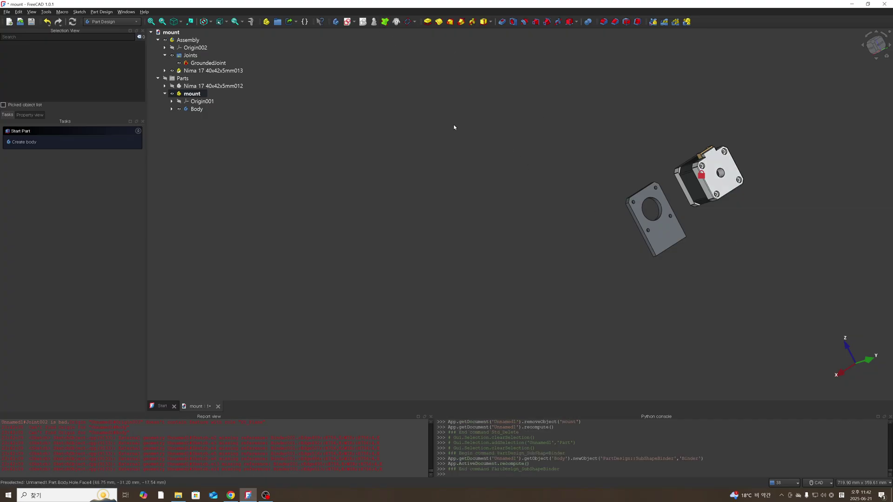
pyautogui.click(714, 186)
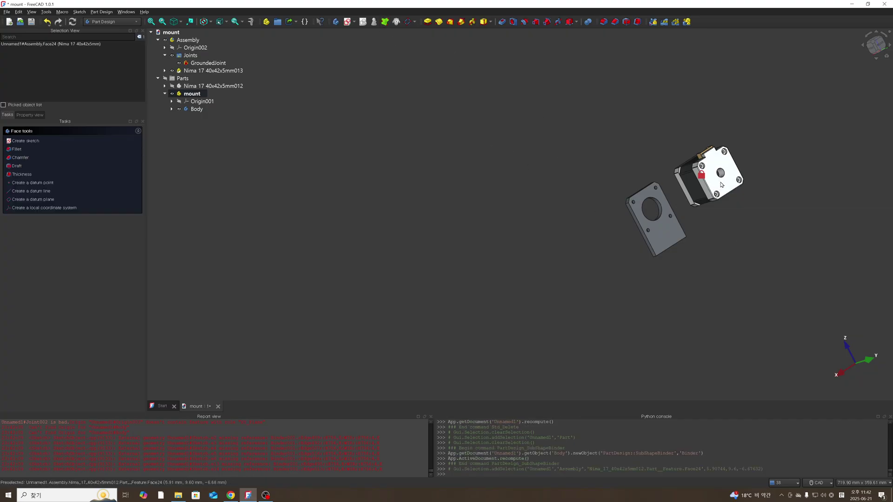
pyautogui.click(385, 21)
pyautogui.click(485, 169)
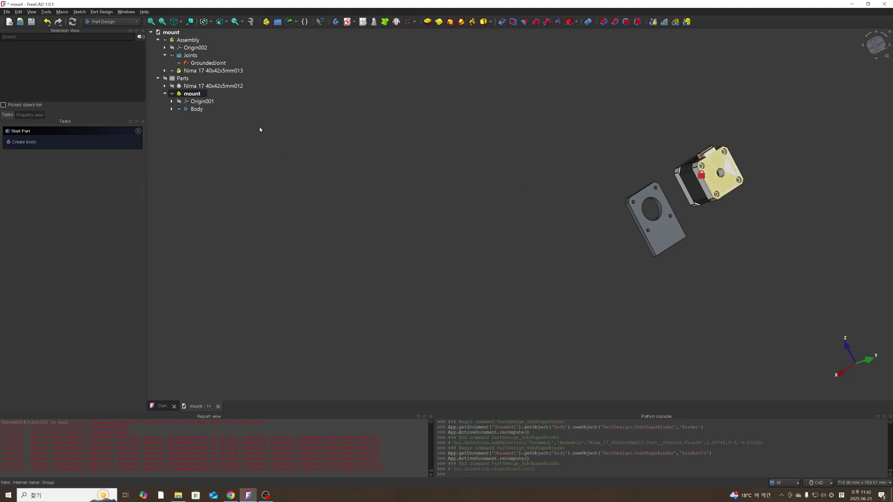
# - Examine the binders in the mount's Body and the motor's component solids in the model tree
pyautogui.click(172, 109)
pyautogui.click(208, 147)
pyautogui.click(545, 203)
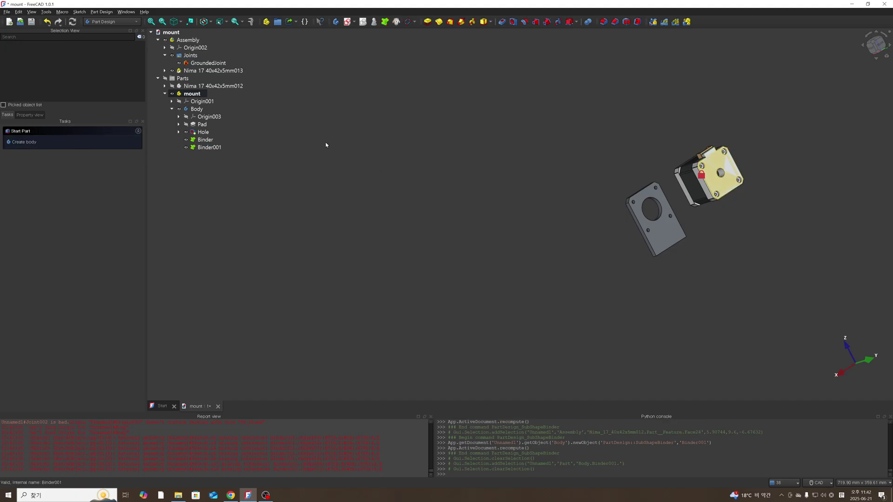
pyautogui.click(165, 71)
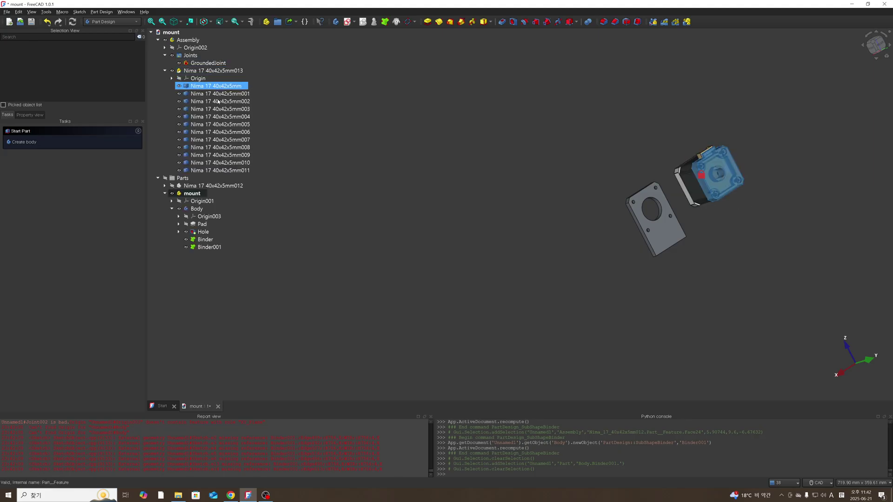
pyautogui.click(164, 70)
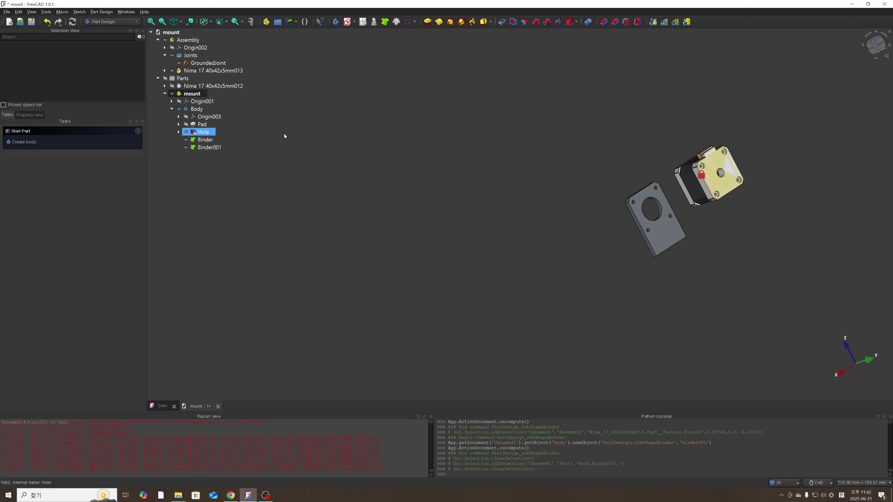
pyautogui.click(164, 70)
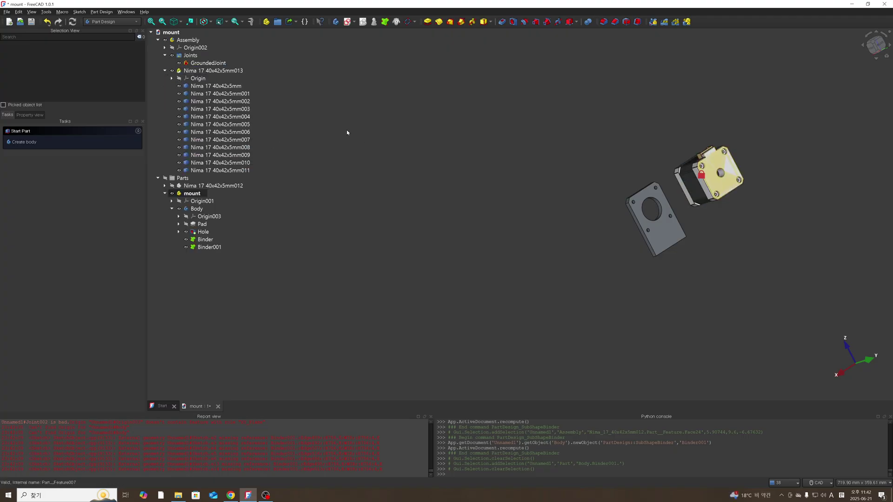
pyautogui.click(164, 70)
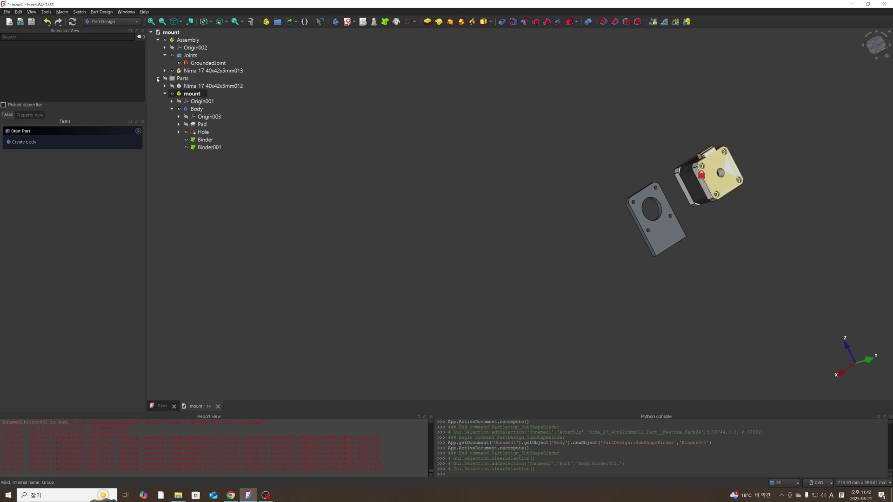
pyautogui.click(158, 78)
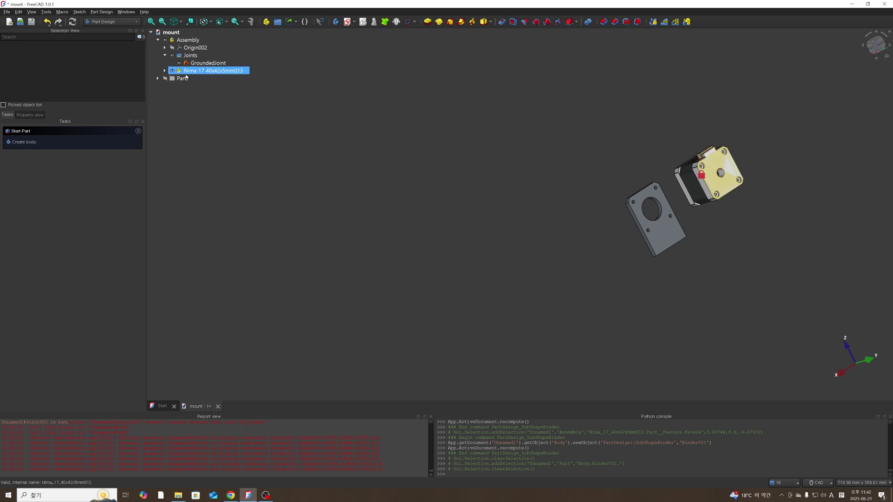
pyautogui.click(20, 22)
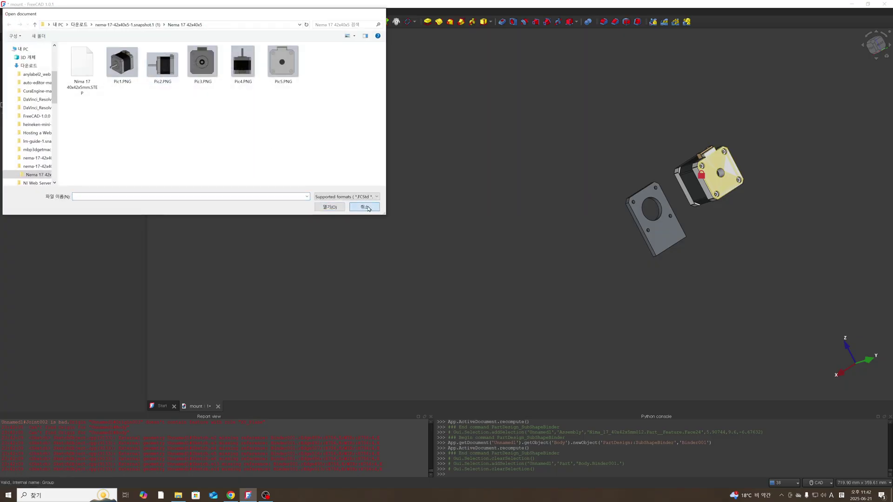
pyautogui.click(365, 207)
pyautogui.click(21, 22)
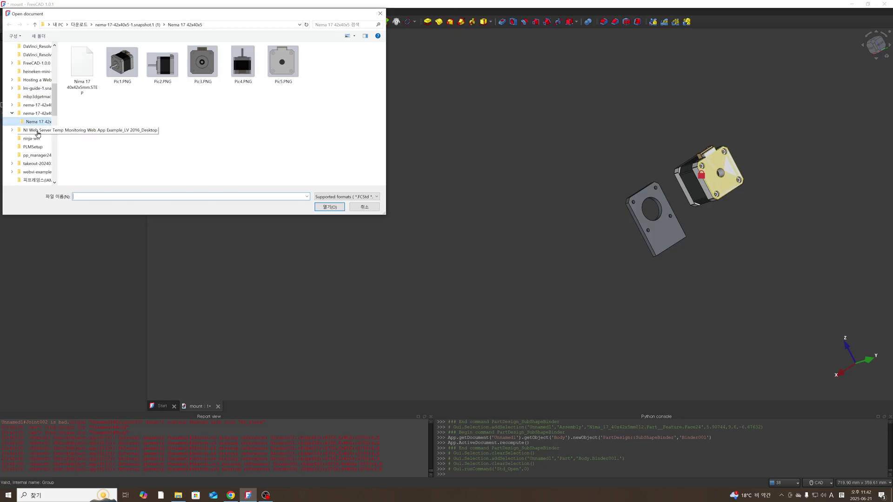
pyautogui.click(365, 207)
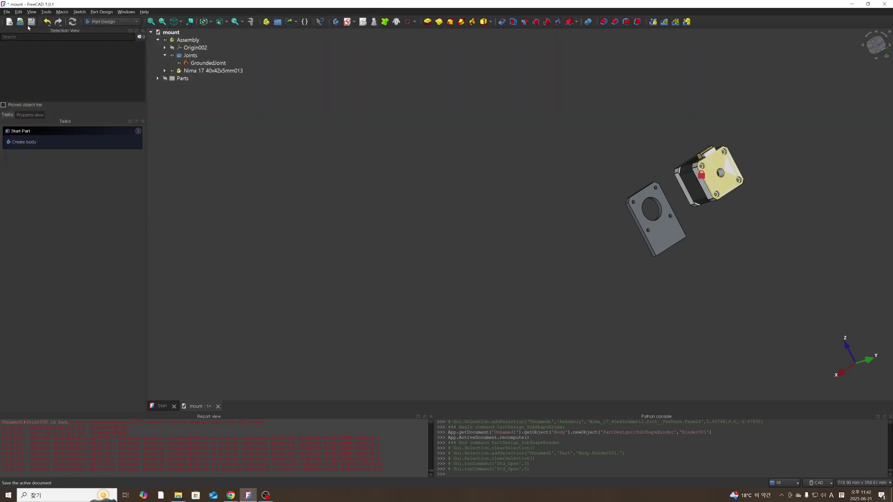
# - Try to reopen the saved document from the record_video/edit_video/tip01_assembly folder on drive DATA (D:)
pyautogui.click(22, 21)
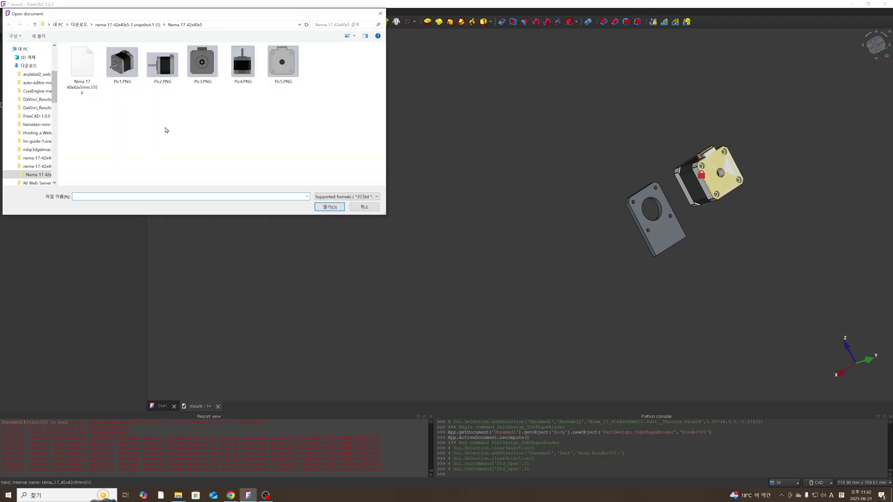
pyautogui.scroll(-4, 46, 130)
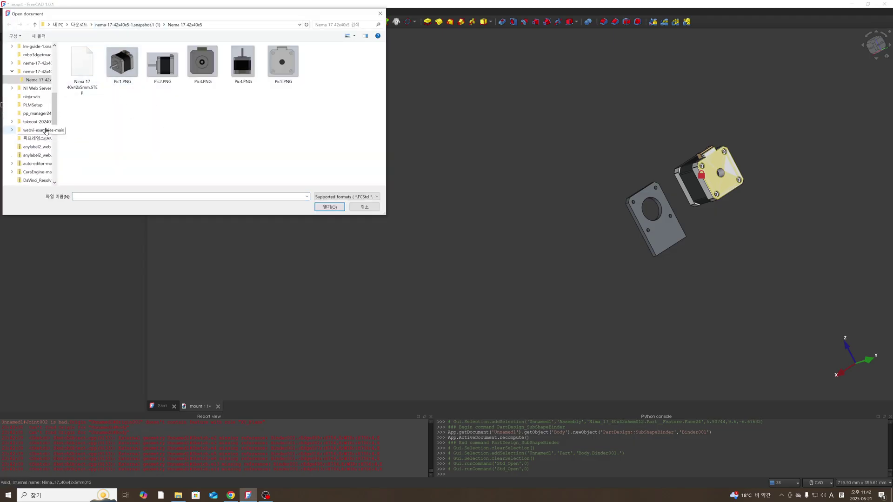
pyautogui.click(55, 26)
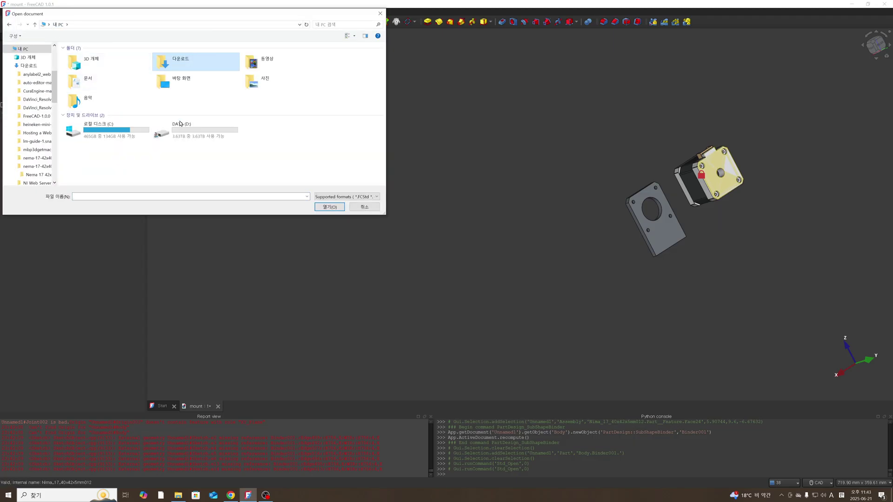
pyautogui.doubleClick(177, 130)
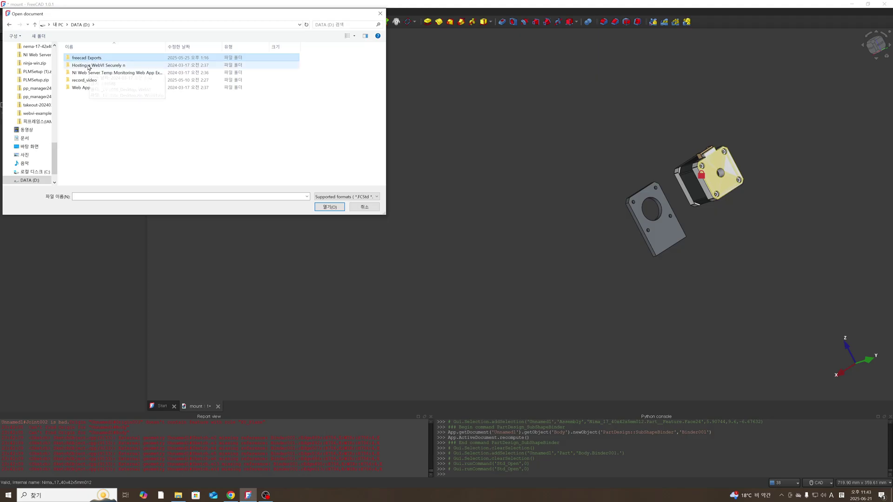
pyautogui.doubleClick(88, 81)
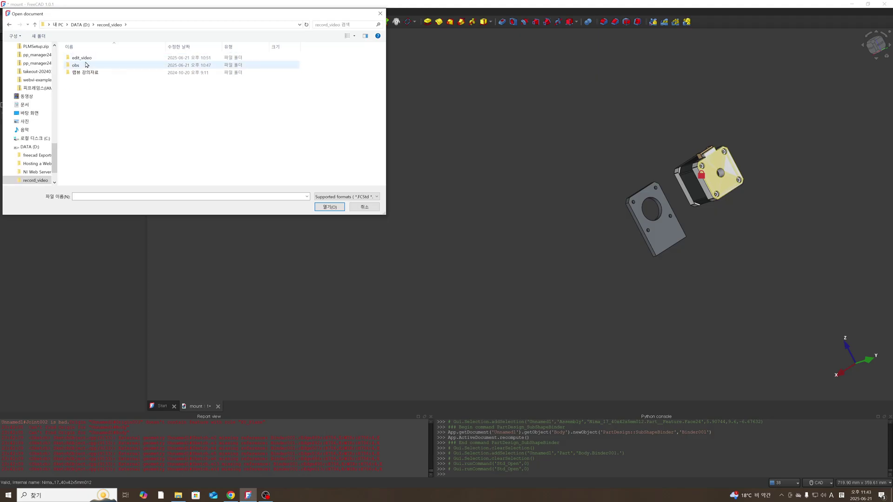
pyautogui.doubleClick(84, 59)
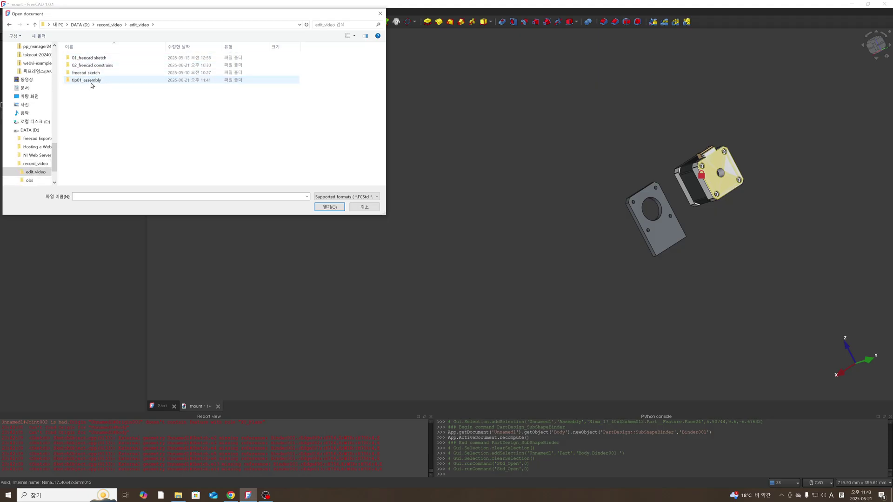
pyautogui.click(94, 68)
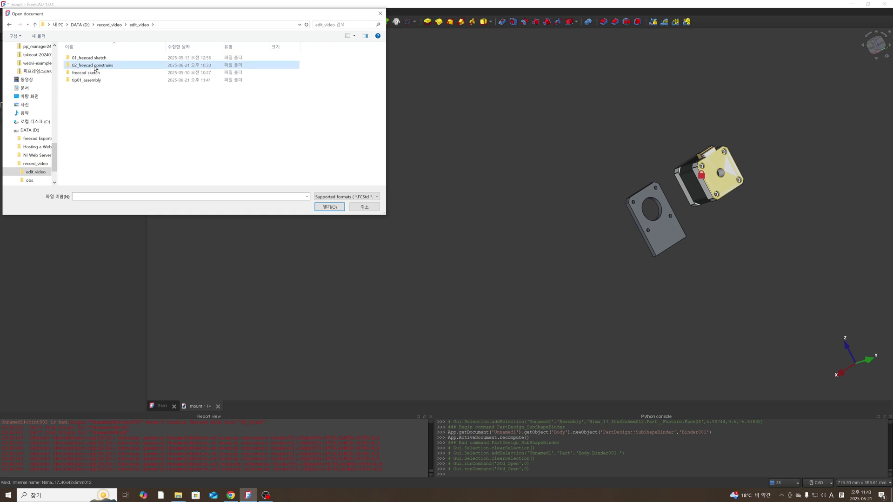
pyautogui.press('Down')
pyautogui.press('Down')
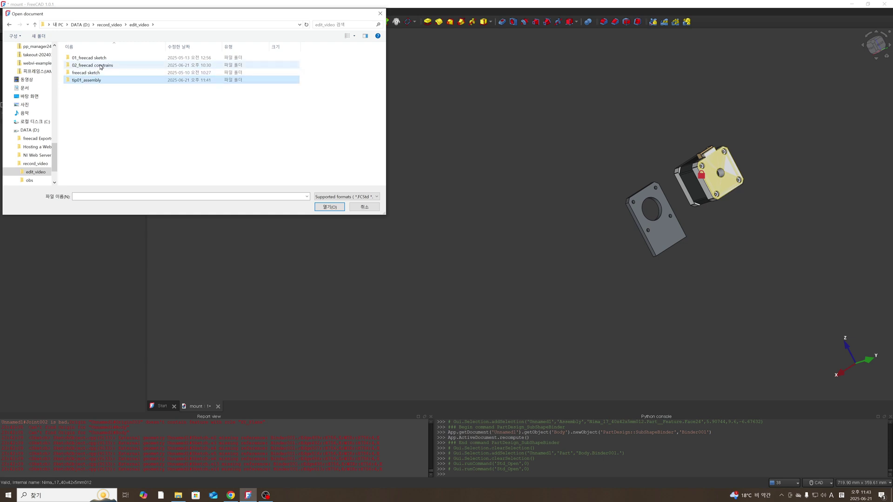
pyautogui.doubleClick(102, 82)
pyautogui.doubleClick(88, 60)
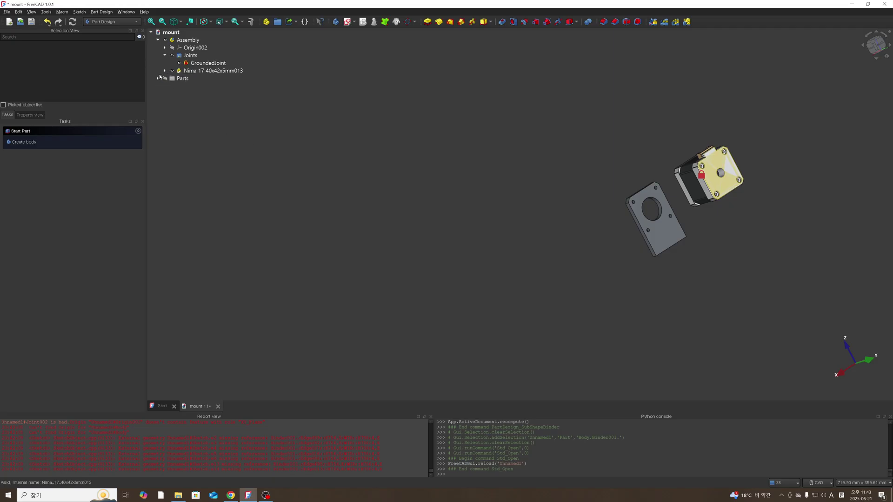
# - Undo the binders in the mount's Body and the deletion of the mount001 link from the Assembly
pyautogui.click(170, 79)
pyautogui.click(158, 78)
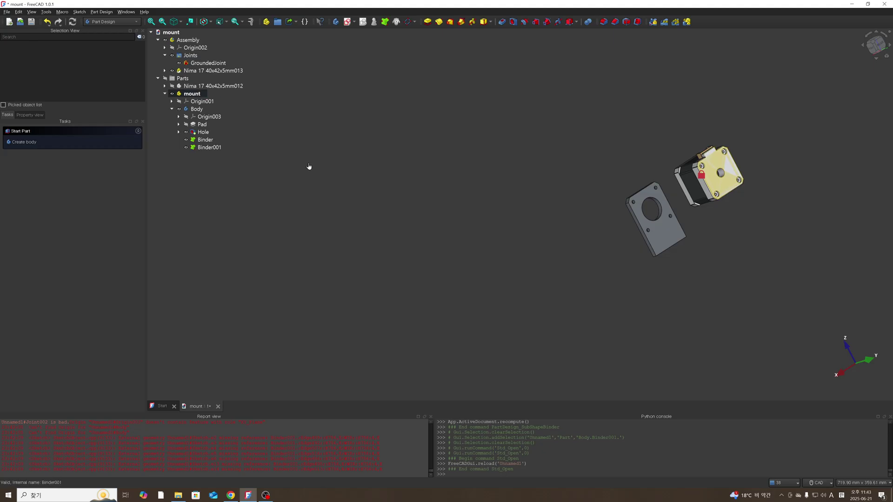
pyautogui.click(164, 71)
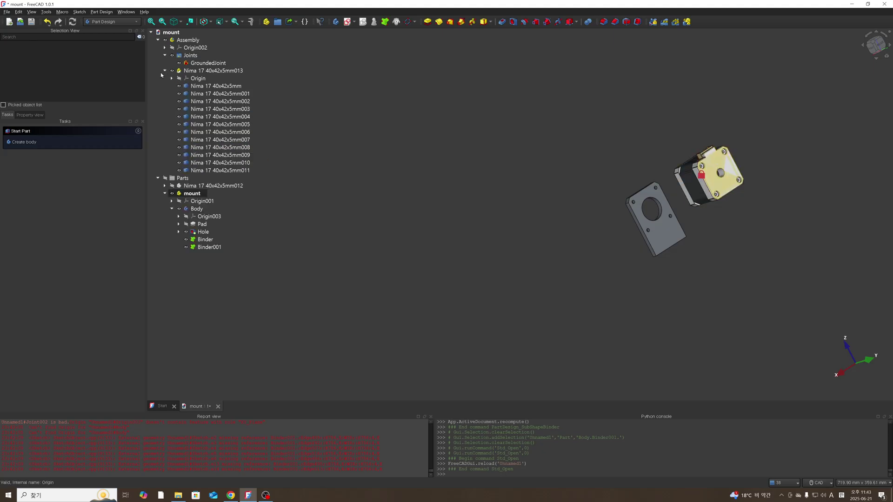
pyautogui.click(165, 71)
pyautogui.hotkey('ctrl', 'z')
pyautogui.hotkey('ctrl', 'z')
pyautogui.hotkey('ctrl', 'z')
pyautogui.hotkey('ctrl', 'z')
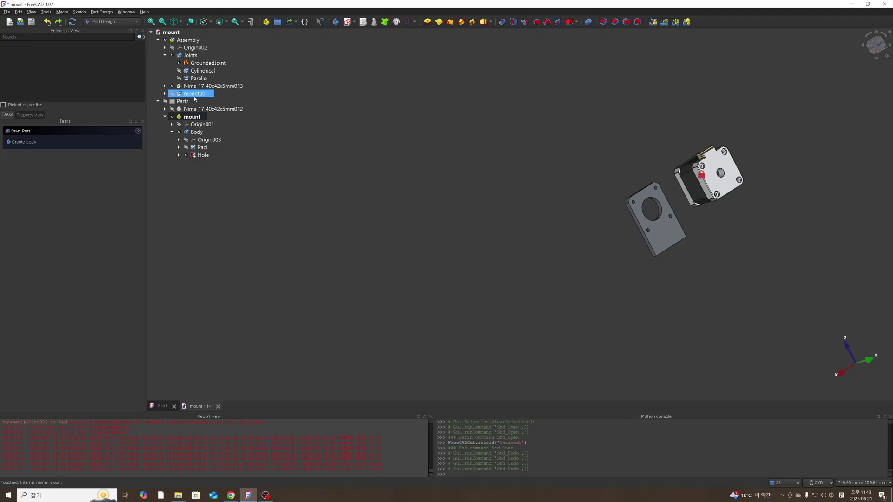
# - Show the mount001 link briefly to compare it with the original mount, and hide it again
pyautogui.click(195, 94)
pyautogui.press('space')
pyautogui.click(472, 181)
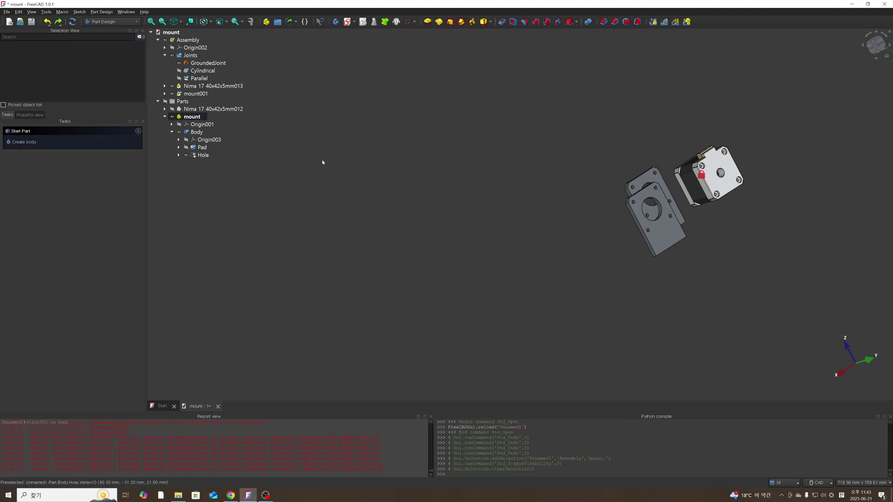
pyautogui.click(195, 94)
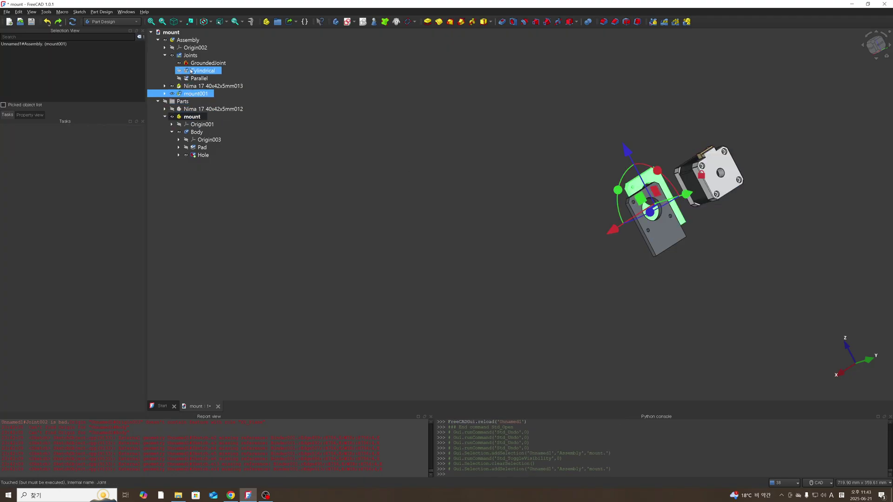
pyautogui.click(283, 188)
pyautogui.click(193, 93)
pyautogui.press('space')
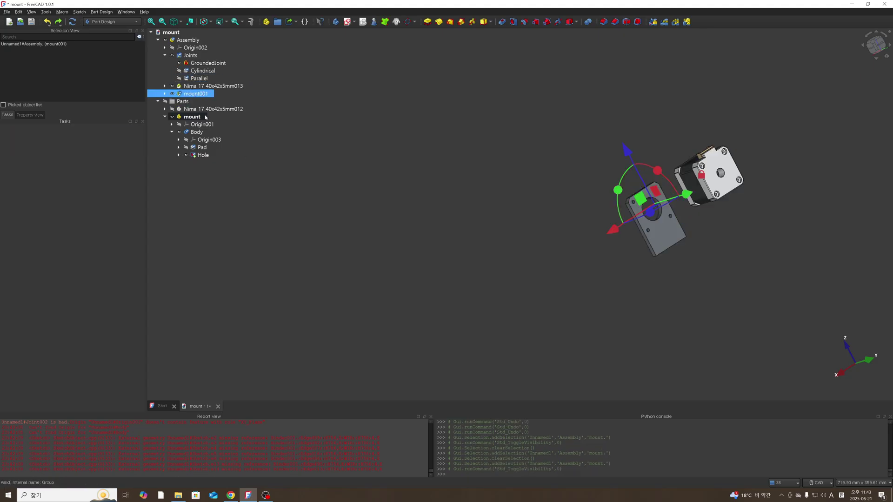
pyautogui.click(313, 177)
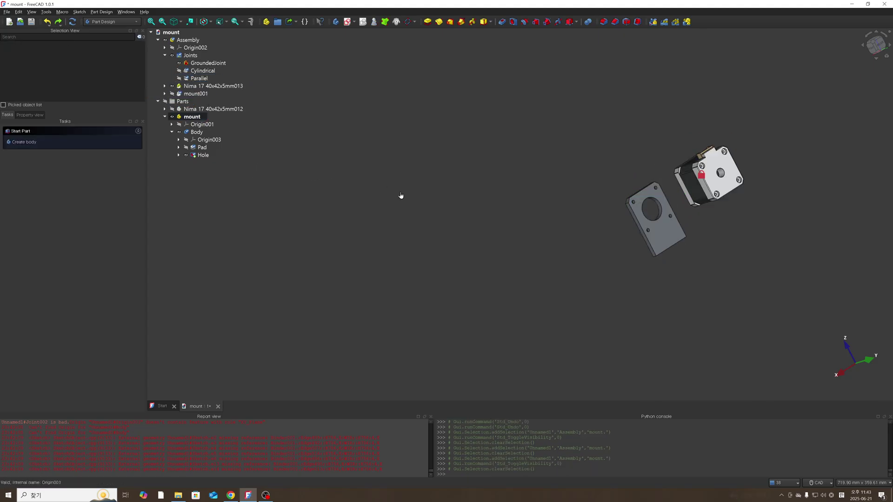
# - Try to create a Sub-Shape Binder of the motor's rear face in the mount's Body with mount001 still in the Assembly
pyautogui.scroll(3, 753, 184)
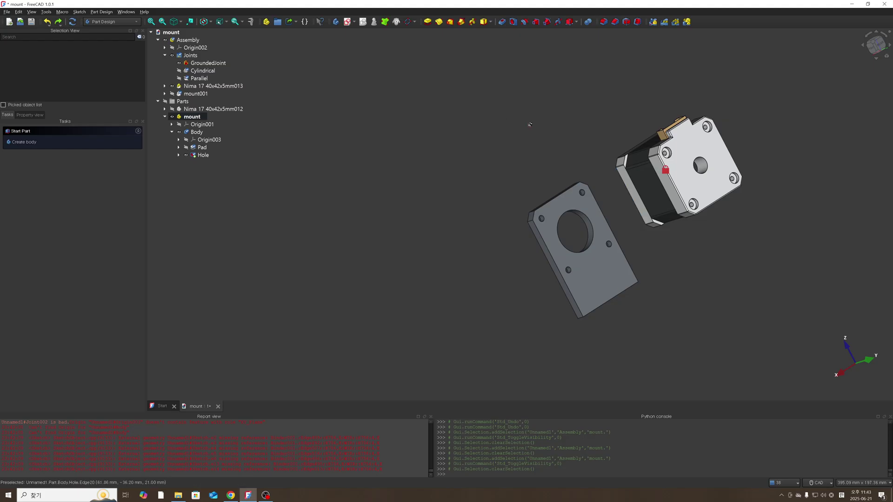
pyautogui.moveTo(530, 124); pyautogui.dragTo(547, 182, button='middle')
pyautogui.scroll(-1, 548, 186)
pyautogui.scroll(3, 621, 254)
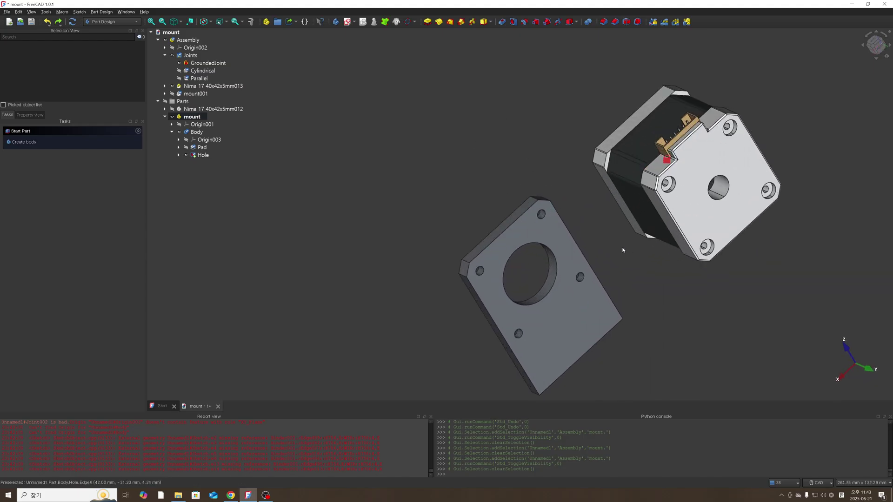
pyautogui.scroll(-2, 641, 247)
pyautogui.moveTo(589, 181); pyautogui.dragTo(614, 178, button='middle')
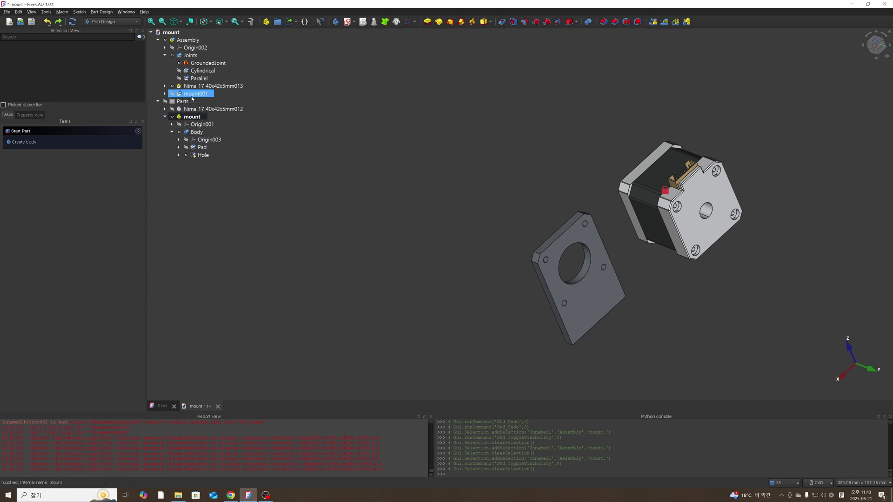
pyautogui.click(213, 85)
pyautogui.click(195, 93)
pyautogui.click(307, 231)
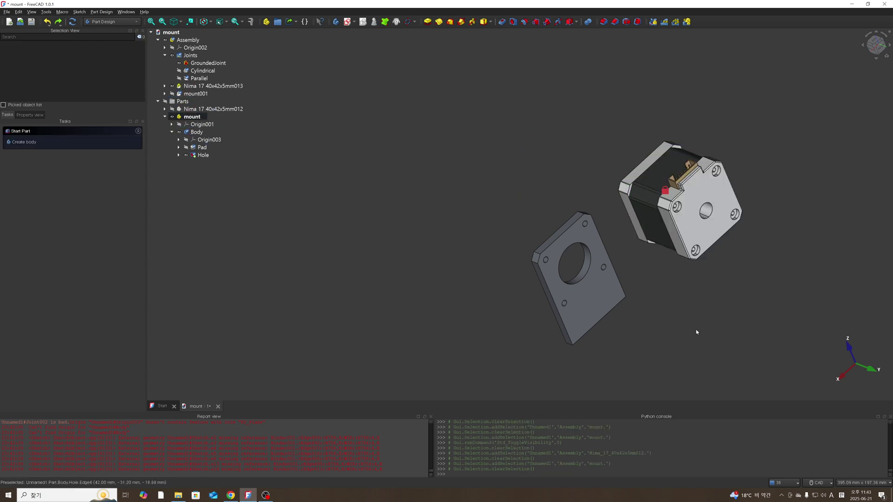
pyautogui.click(684, 235)
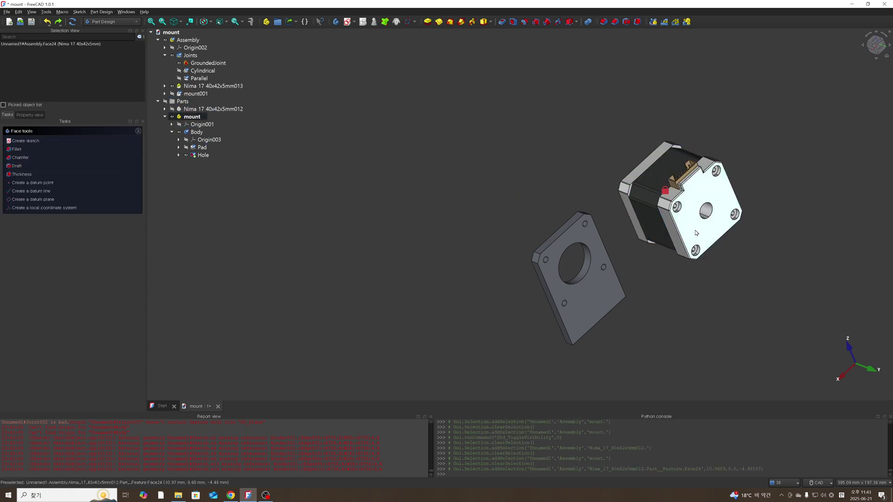
pyautogui.click(384, 22)
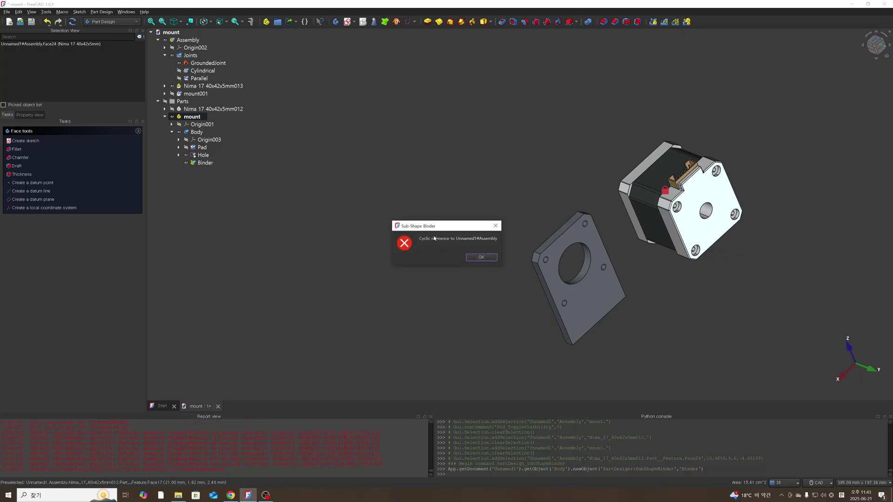
pyautogui.click(482, 258)
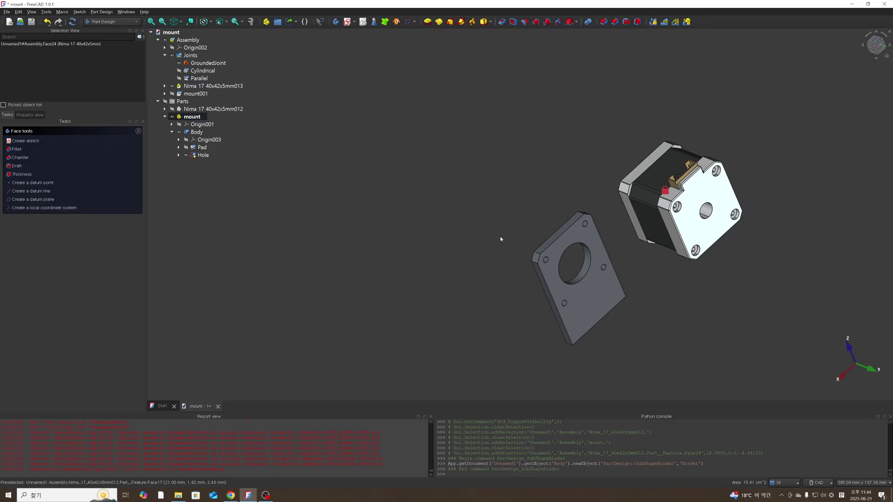
# - Make the mount001 link in the Assembly visible
pyautogui.click(351, 241)
pyautogui.click(203, 93)
pyautogui.press('space')
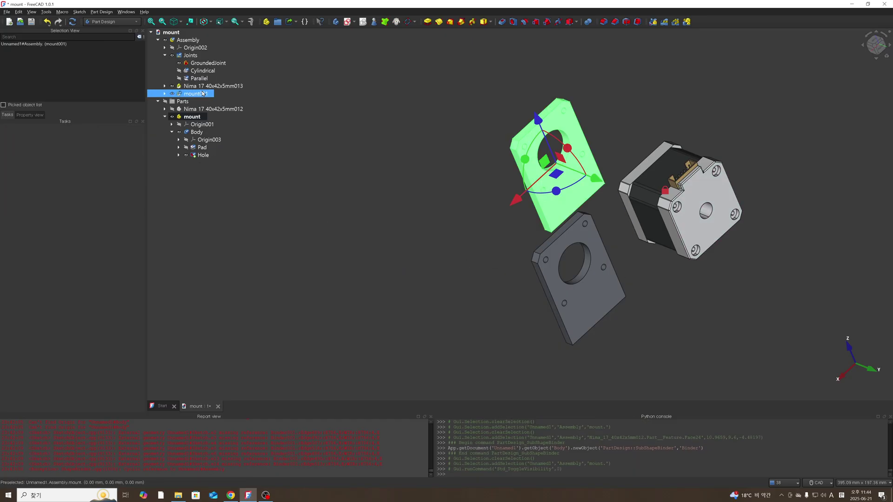
pyautogui.click(324, 155)
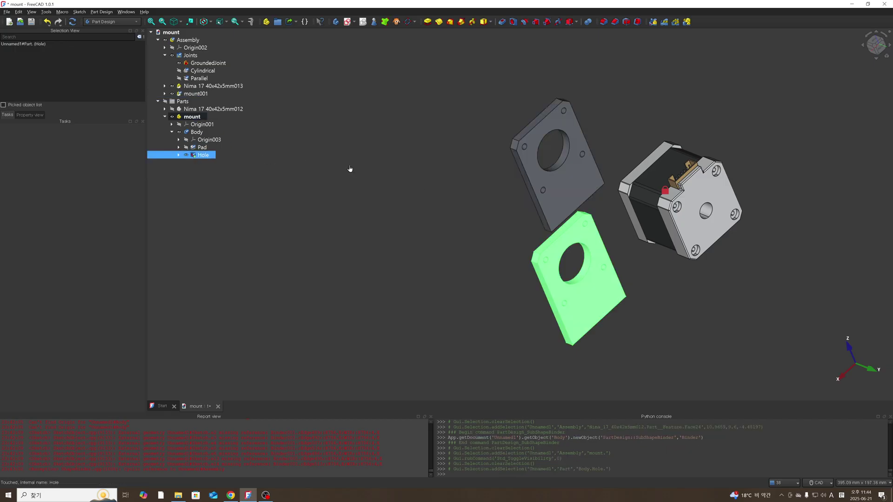
# - Examine the linked mount001 in the Assembly against the original mount in Parts and the motor
pyautogui.click(530, 203)
pyautogui.scroll(-1, 520, 214)
pyautogui.moveTo(521, 204); pyautogui.dragTo(591, 218, button='middle')
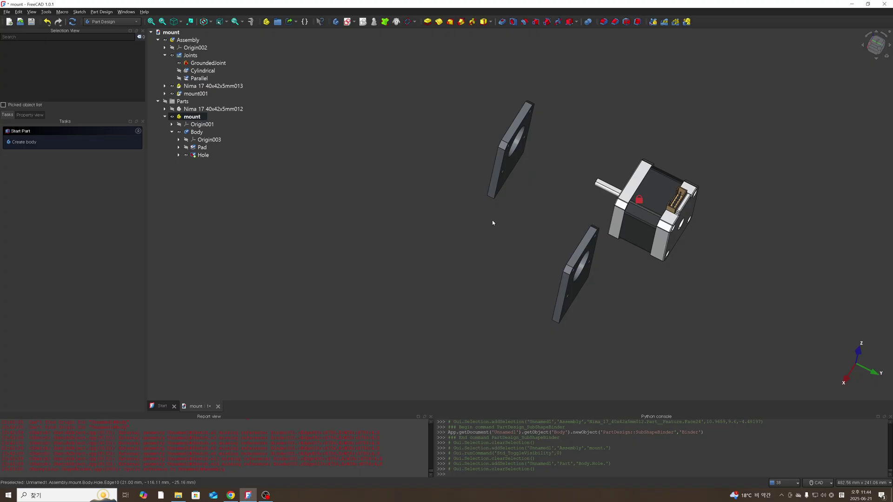
pyautogui.click(196, 94)
pyautogui.click(188, 39)
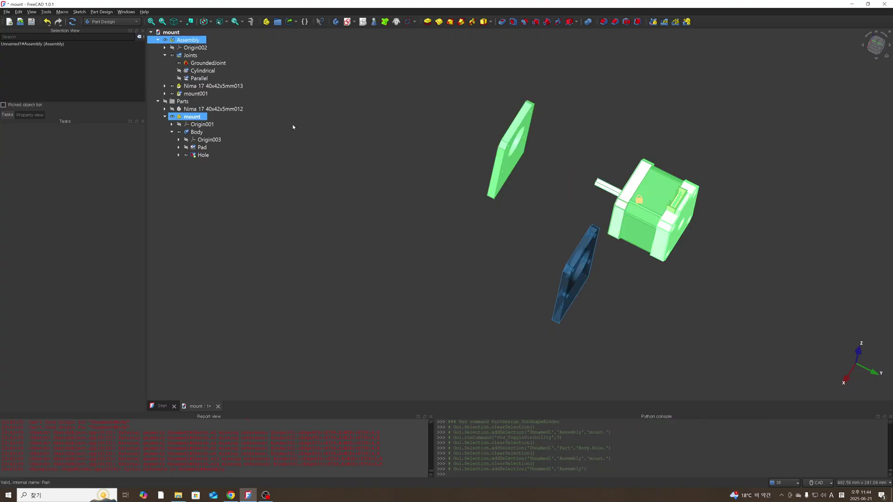
pyautogui.click(292, 127)
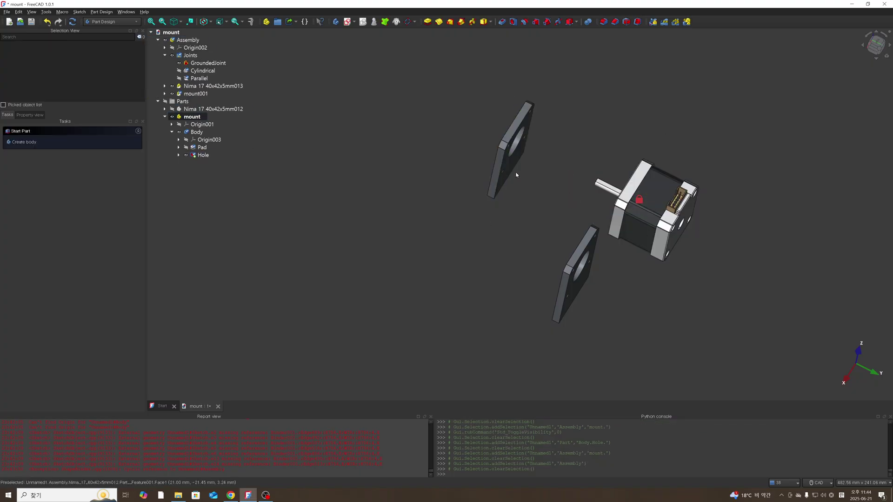
pyautogui.click(195, 93)
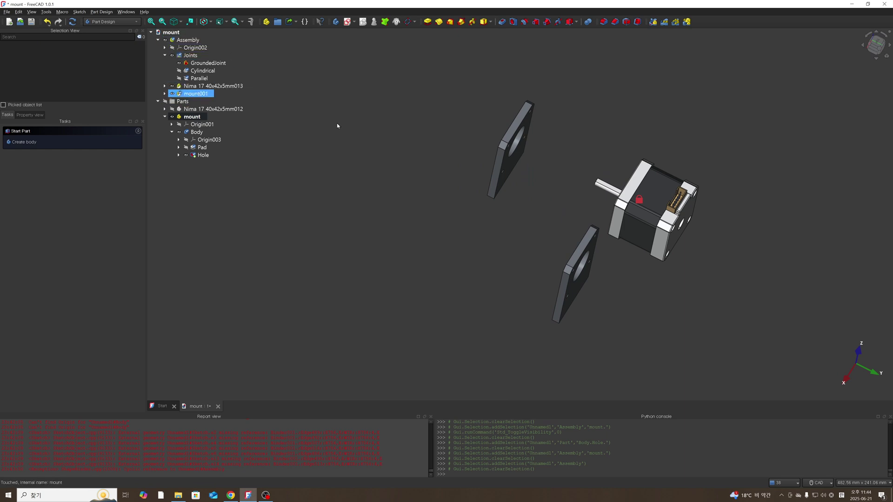
pyautogui.scroll(-1, 632, 256)
pyautogui.moveTo(643, 291); pyautogui.dragTo(600, 295, button='middle')
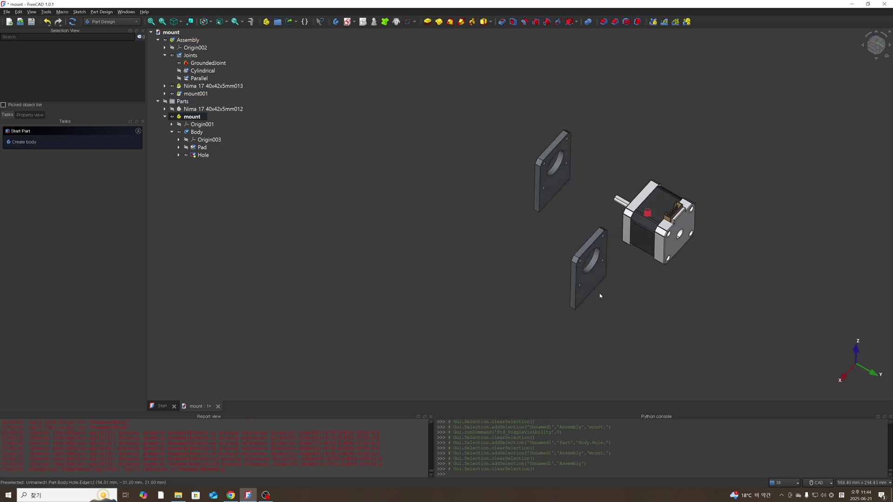
pyautogui.click(600, 296)
pyautogui.click(560, 214)
pyautogui.scroll(1, 550, 216)
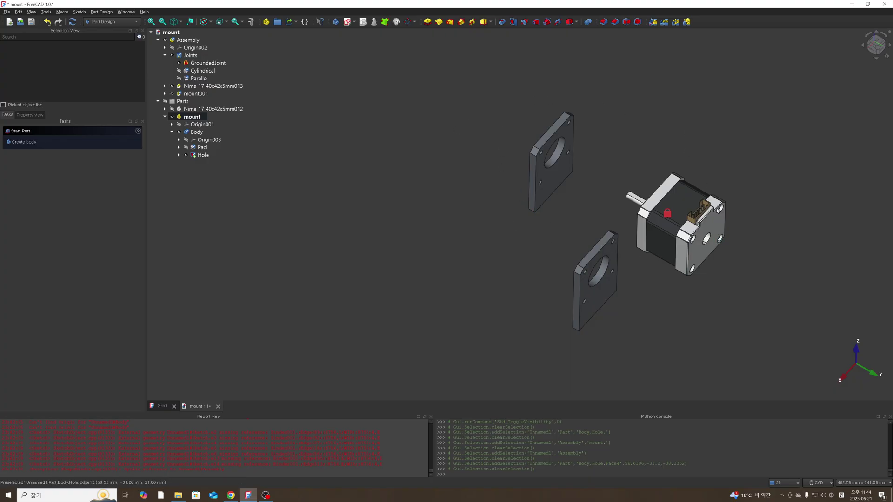
pyautogui.moveTo(676, 314); pyautogui.dragTo(677, 293, button='middle')
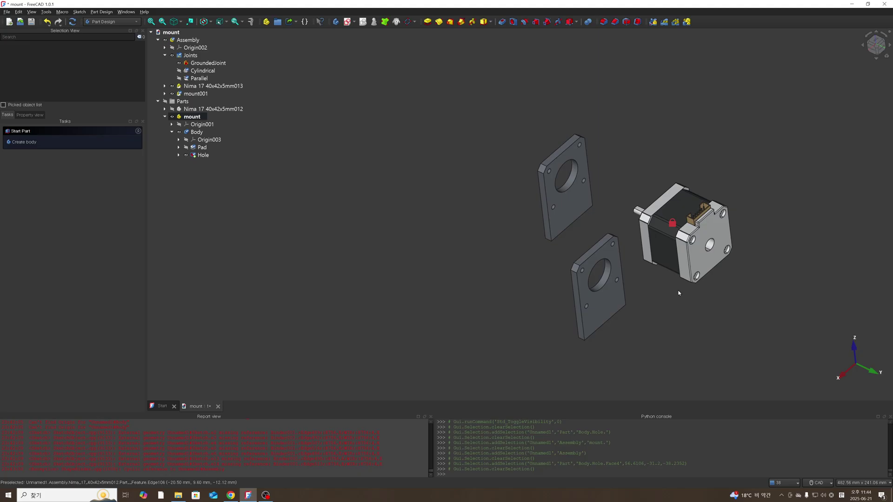
# - Try to create a Sub-Shape Binder of the motor's rear face in the mount's Body while mount001 is visible
pyautogui.click(697, 268)
pyautogui.click(385, 21)
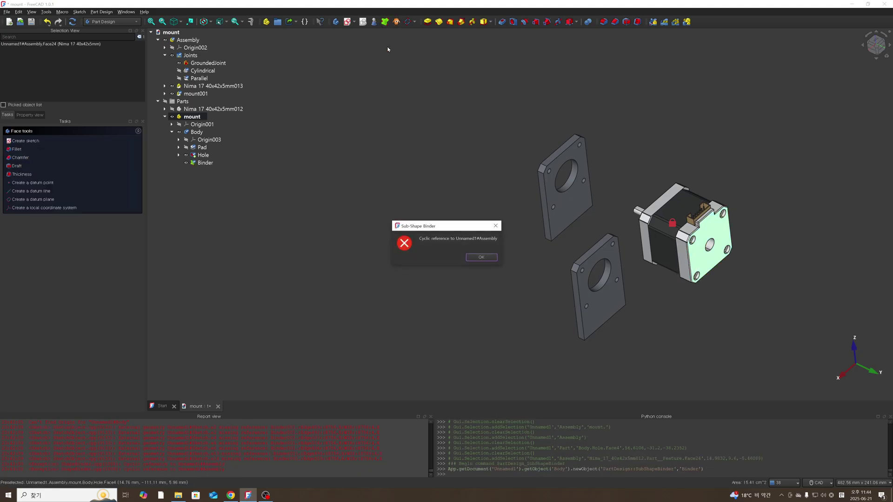
pyautogui.click(481, 257)
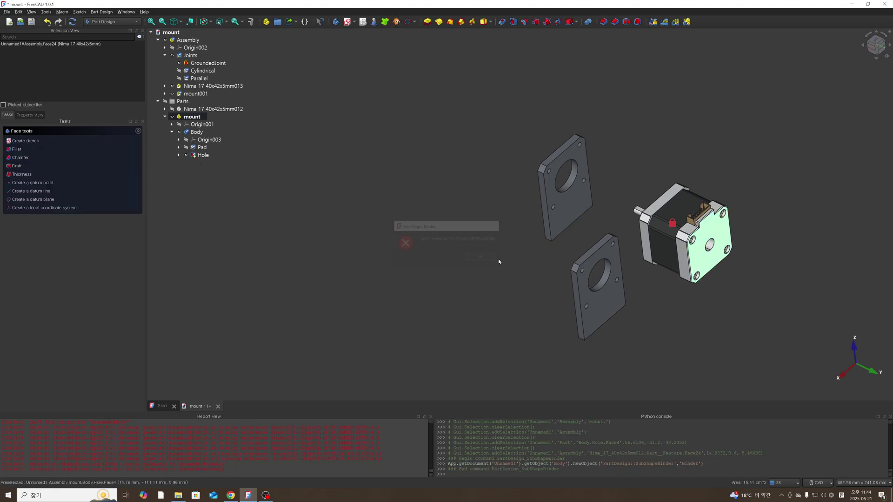
pyautogui.click(696, 305)
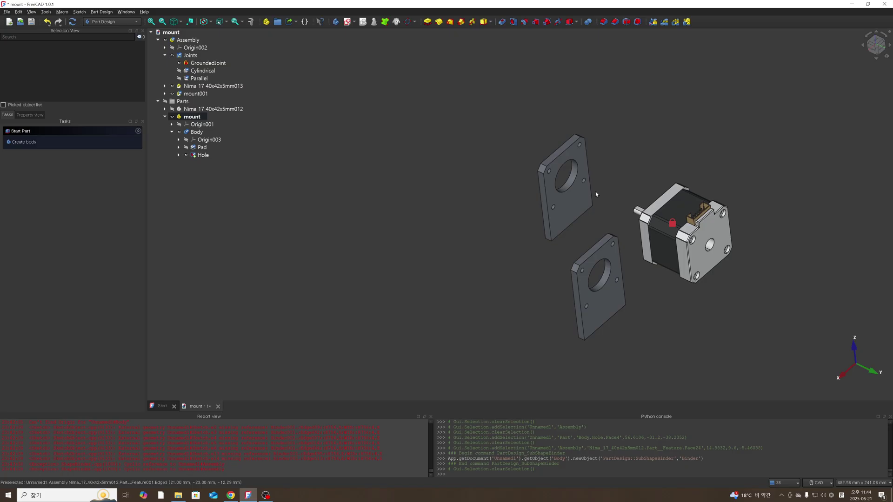
# - Check the linked mount001 against the motor's rear face, and retry binding that face into the mount's Body
pyautogui.click(712, 235)
pyautogui.click(694, 171)
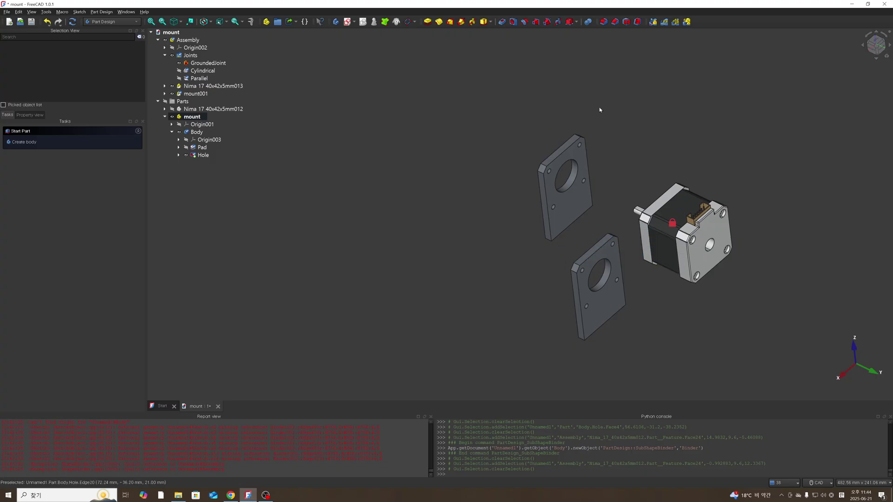
pyautogui.click(573, 212)
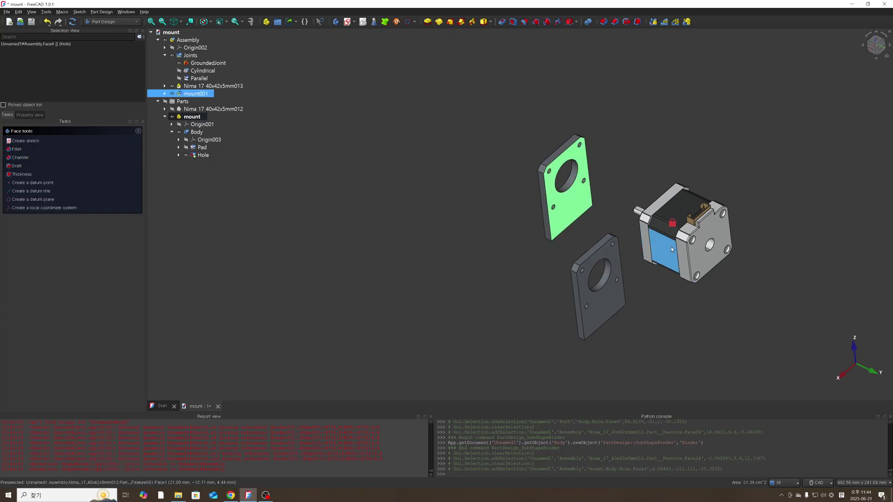
pyautogui.click(700, 263)
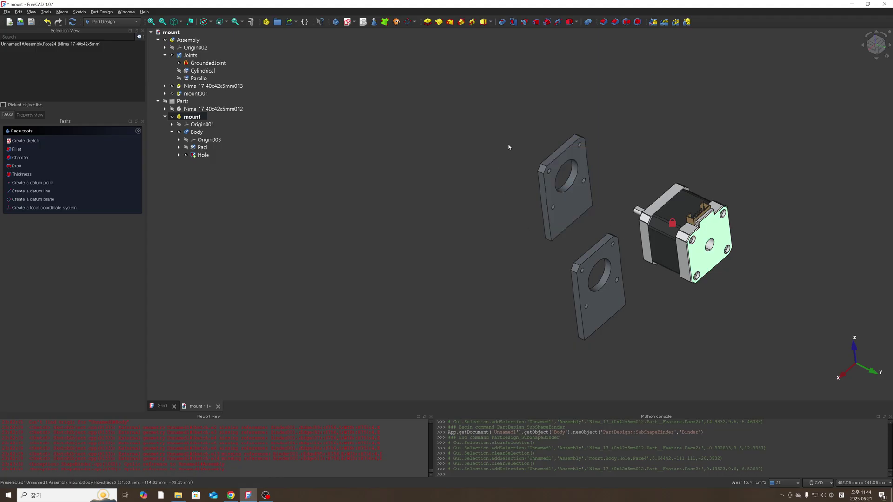
pyautogui.click(605, 221)
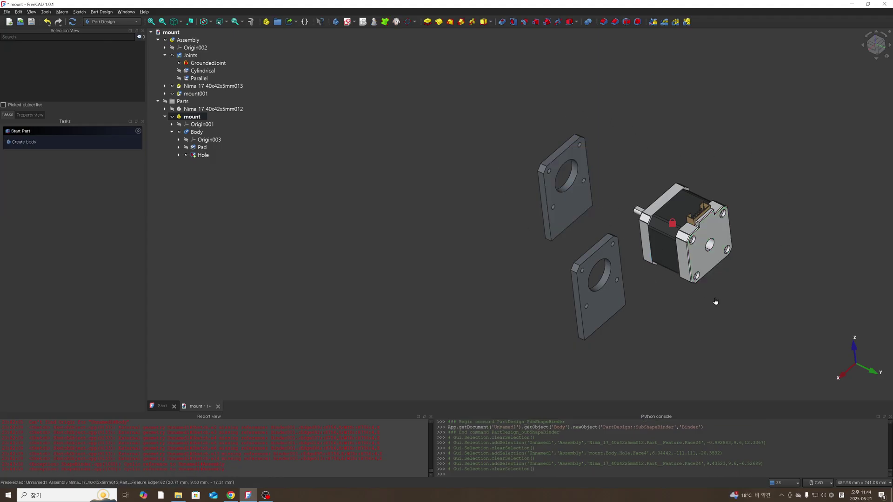
pyautogui.click(705, 262)
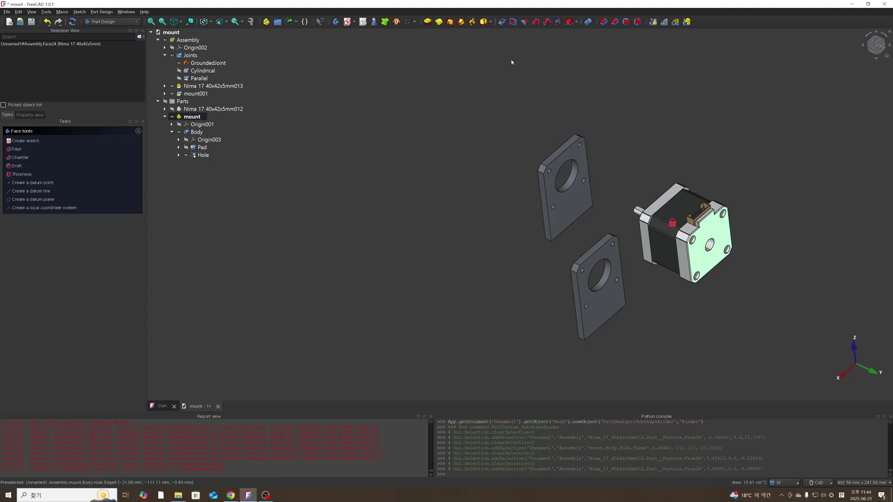
pyautogui.click(385, 21)
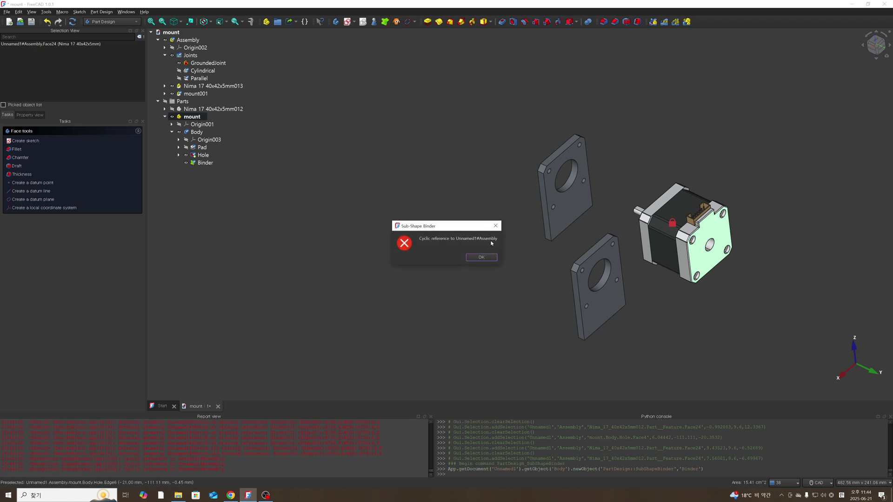
pyautogui.click(482, 258)
# - Examine the matching faces of the linked mount001 and the original mount to compare the link with its source
pyautogui.click(577, 208)
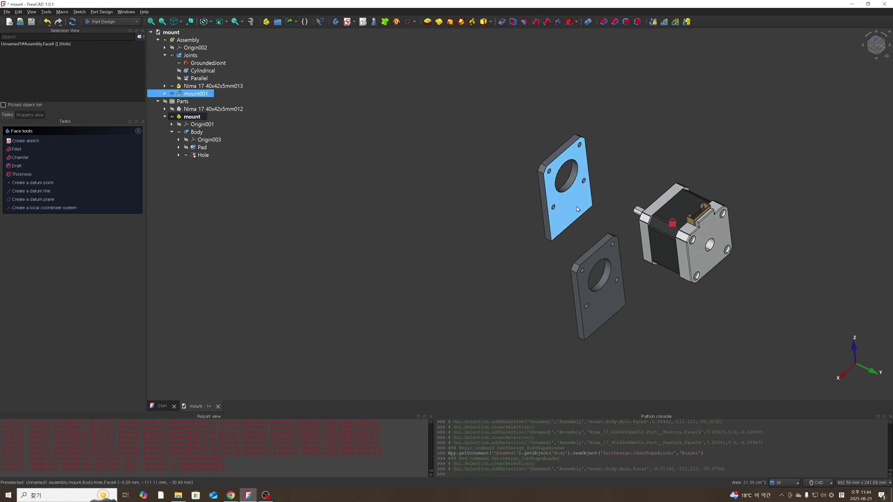
pyautogui.click(604, 310)
pyautogui.click(577, 217)
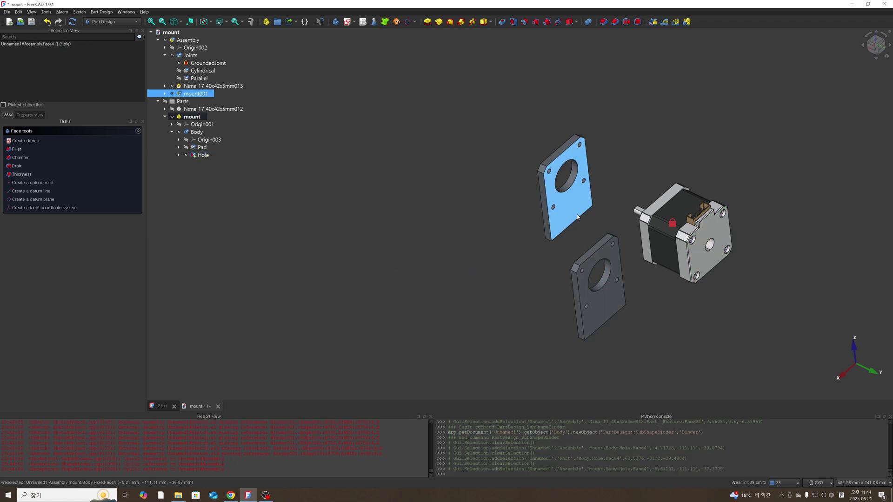
pyautogui.click(574, 257)
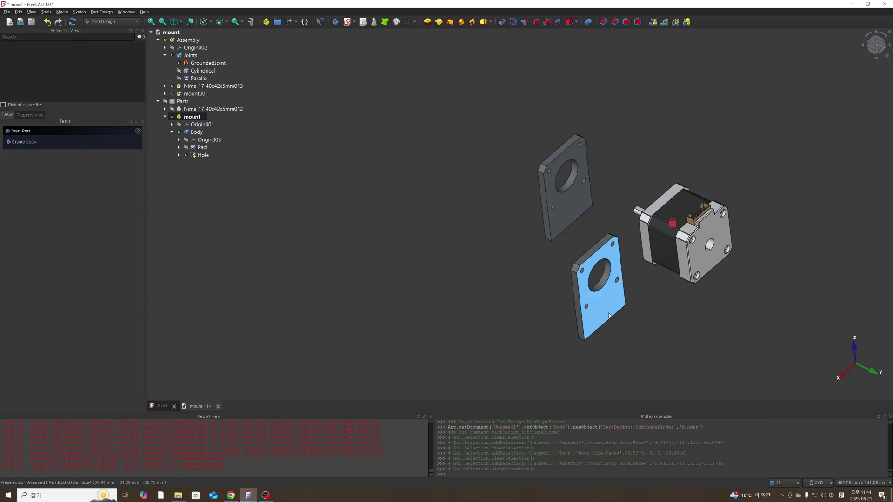
pyautogui.click(609, 311)
pyautogui.click(577, 205)
pyautogui.click(572, 218)
pyautogui.click(530, 278)
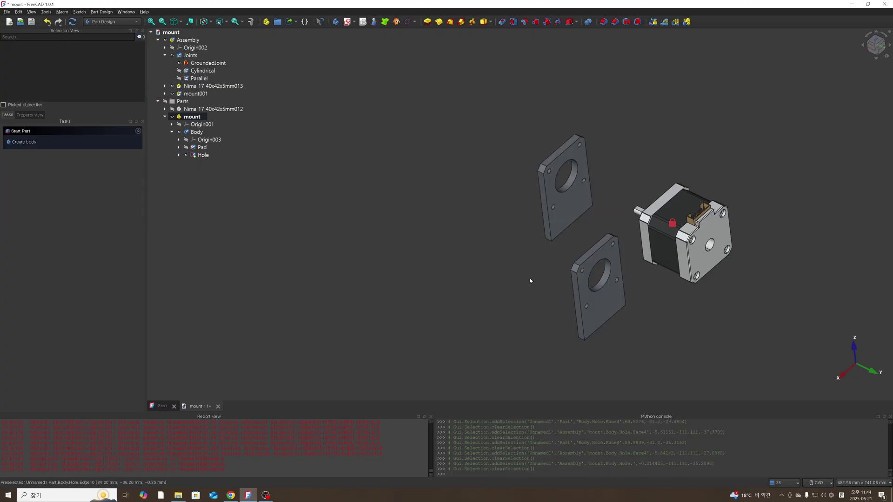
pyautogui.click(565, 214)
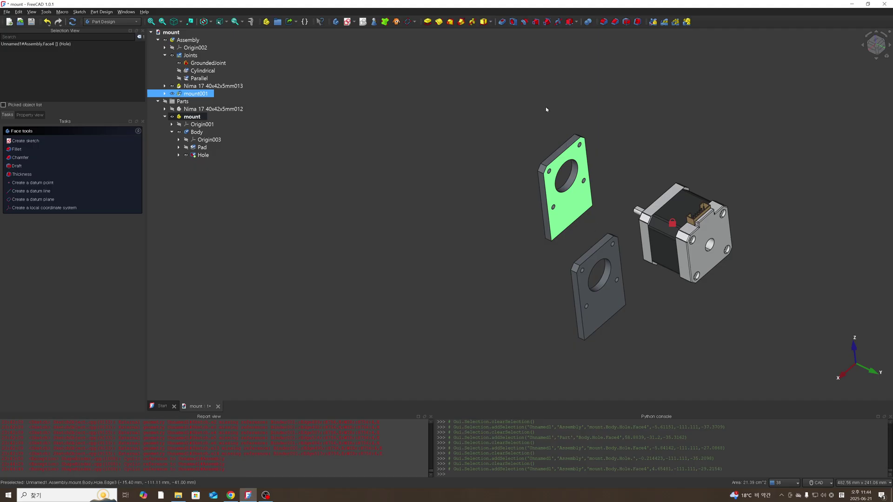
pyautogui.click(607, 310)
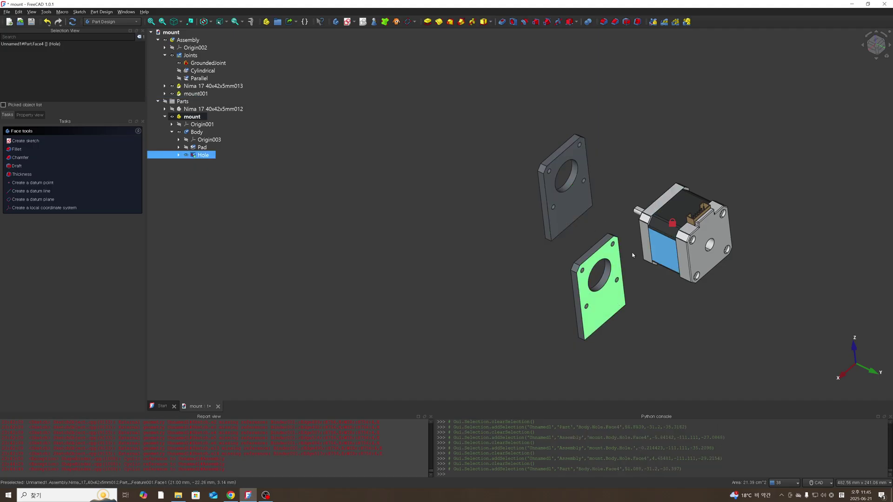
pyautogui.click(751, 201)
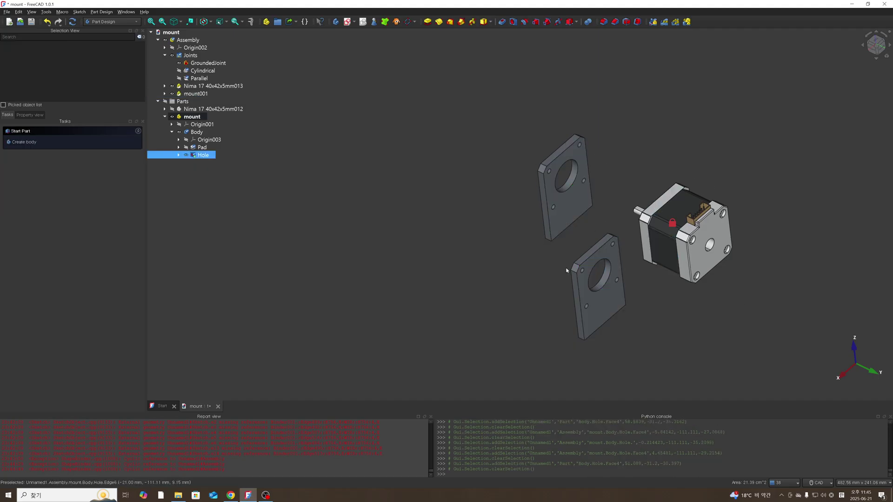
# - Try once more to bind the motor's rear face into the mount's Body with mount001 still in the Assembly
pyautogui.click(705, 261)
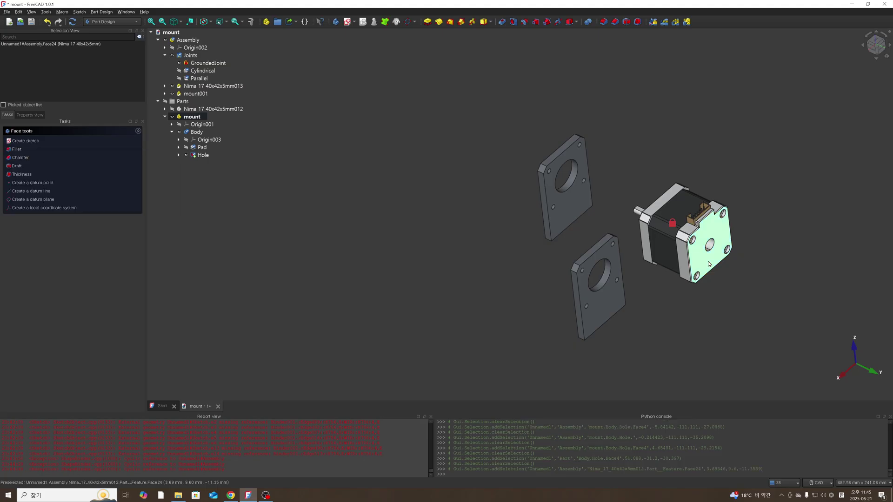
pyautogui.click(385, 21)
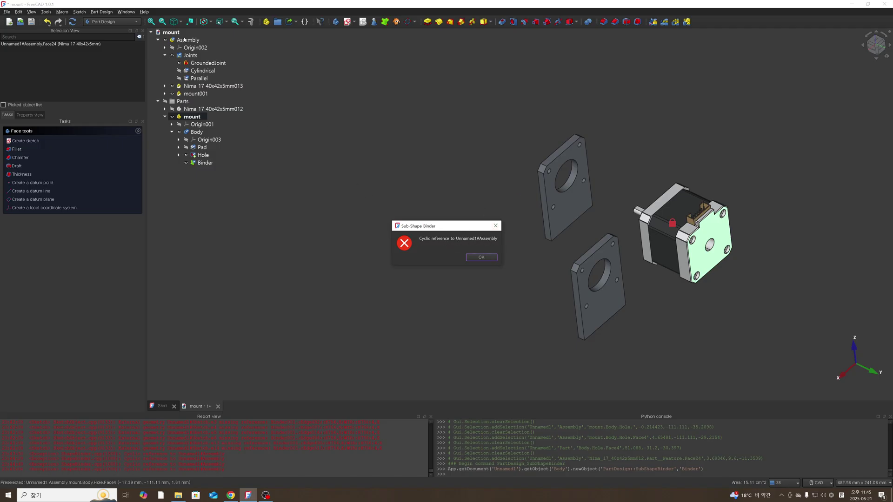
pyautogui.click(480, 258)
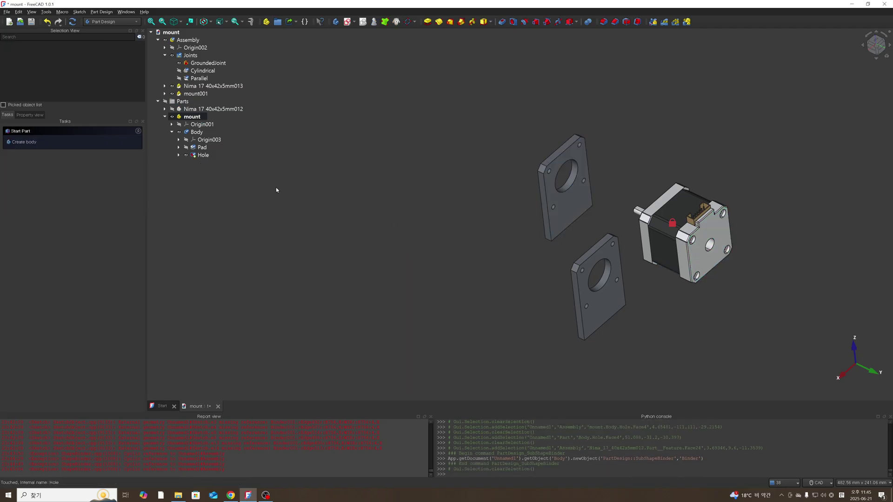
# - Delete the mount001 link from the Assembly
pyautogui.click(201, 94)
pyautogui.rightClick(201, 97)
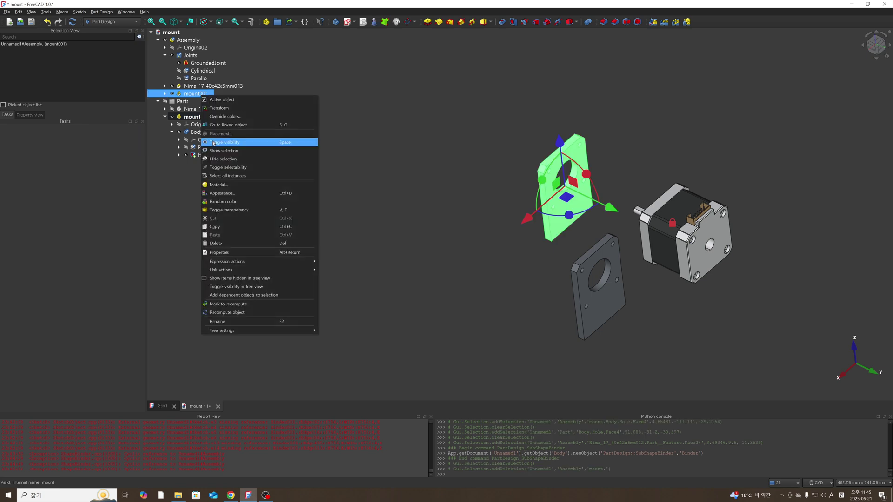
pyautogui.click(218, 244)
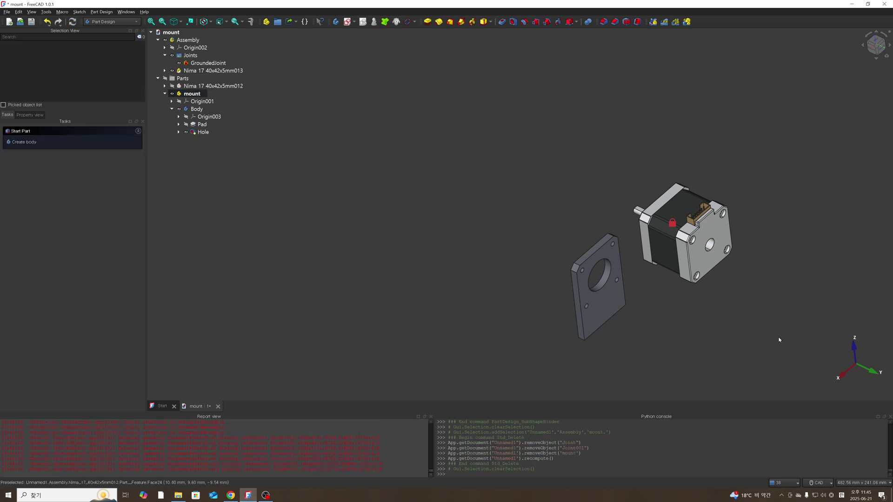
# - Create a Sub-Shape Binder of the motor's rear face in the original mount's Body
pyautogui.click(190, 95)
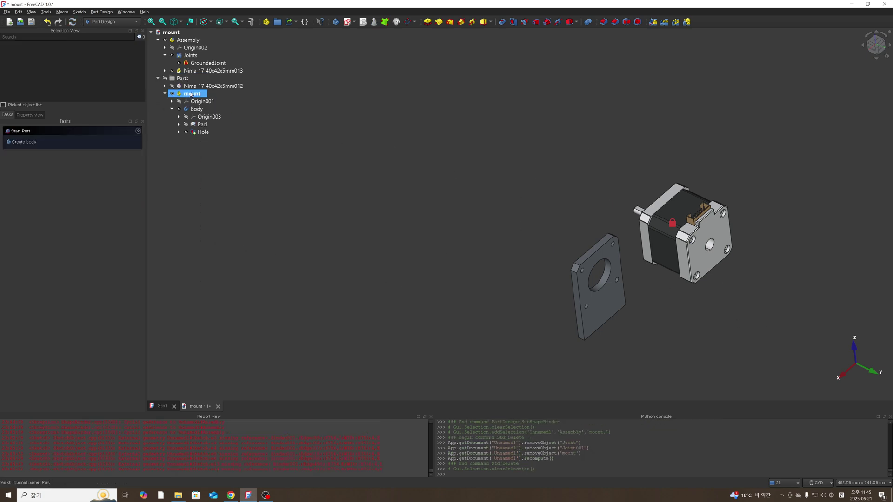
pyautogui.click(696, 255)
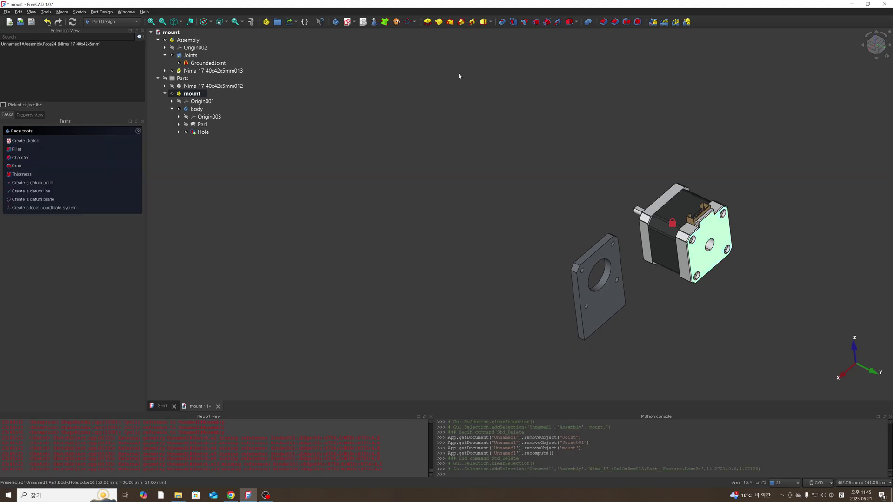
pyautogui.click(384, 26)
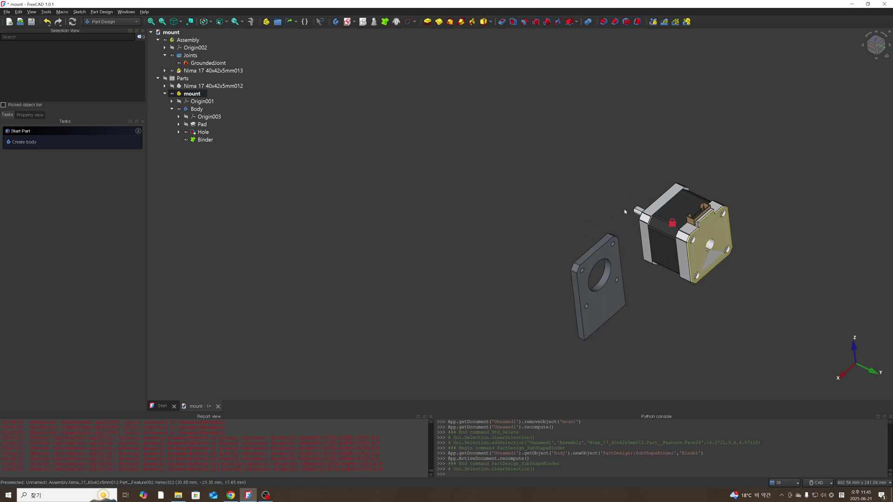
# - Examine the original mount plate and the bound rear face of the motor from several angles
pyautogui.click(592, 318)
pyautogui.doubleClick(605, 309)
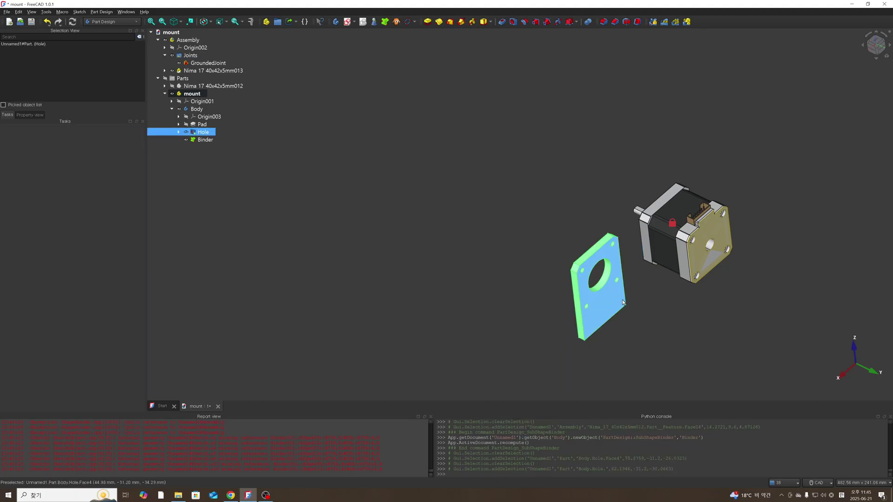
pyautogui.click(682, 301)
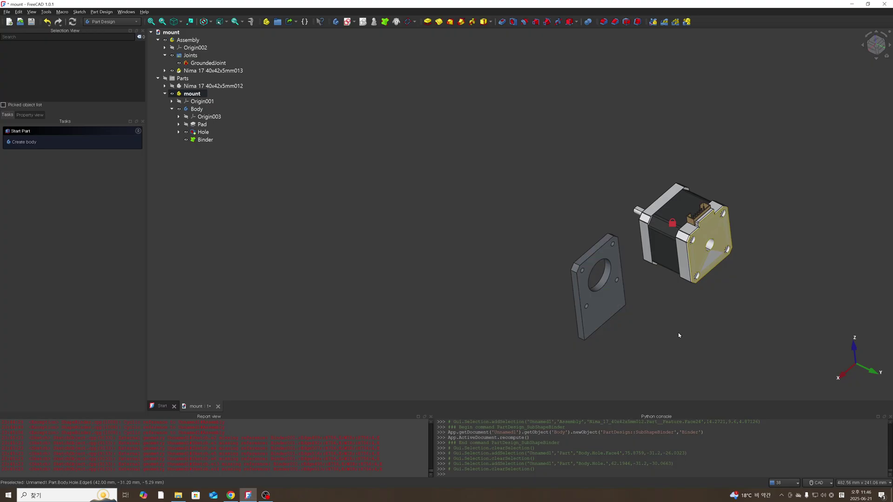
pyautogui.scroll(-2, 678, 335)
pyautogui.scroll(2, 683, 313)
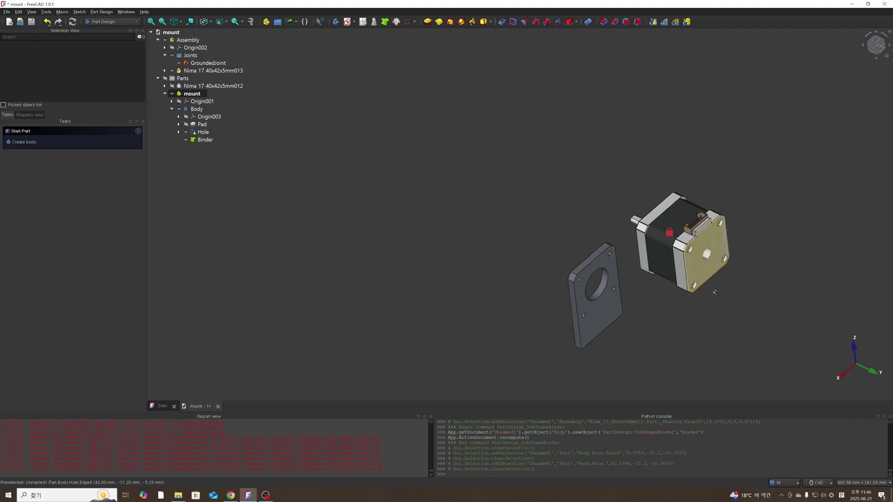
pyautogui.moveTo(715, 292); pyautogui.dragTo(688, 307, button='middle')
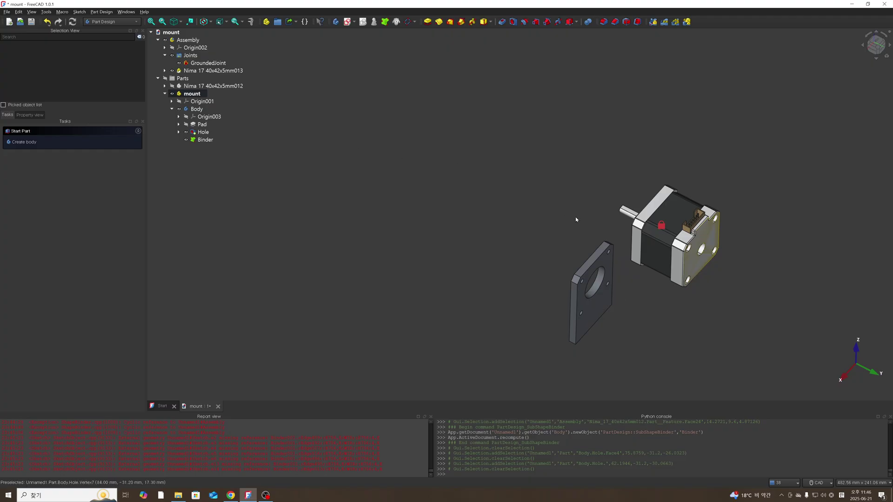
pyautogui.moveTo(692, 341); pyautogui.dragTo(609, 316, button='middle')
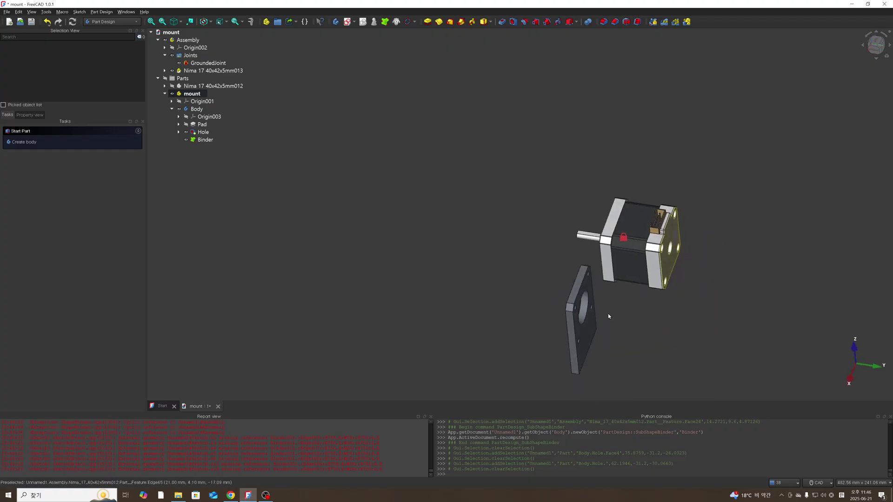